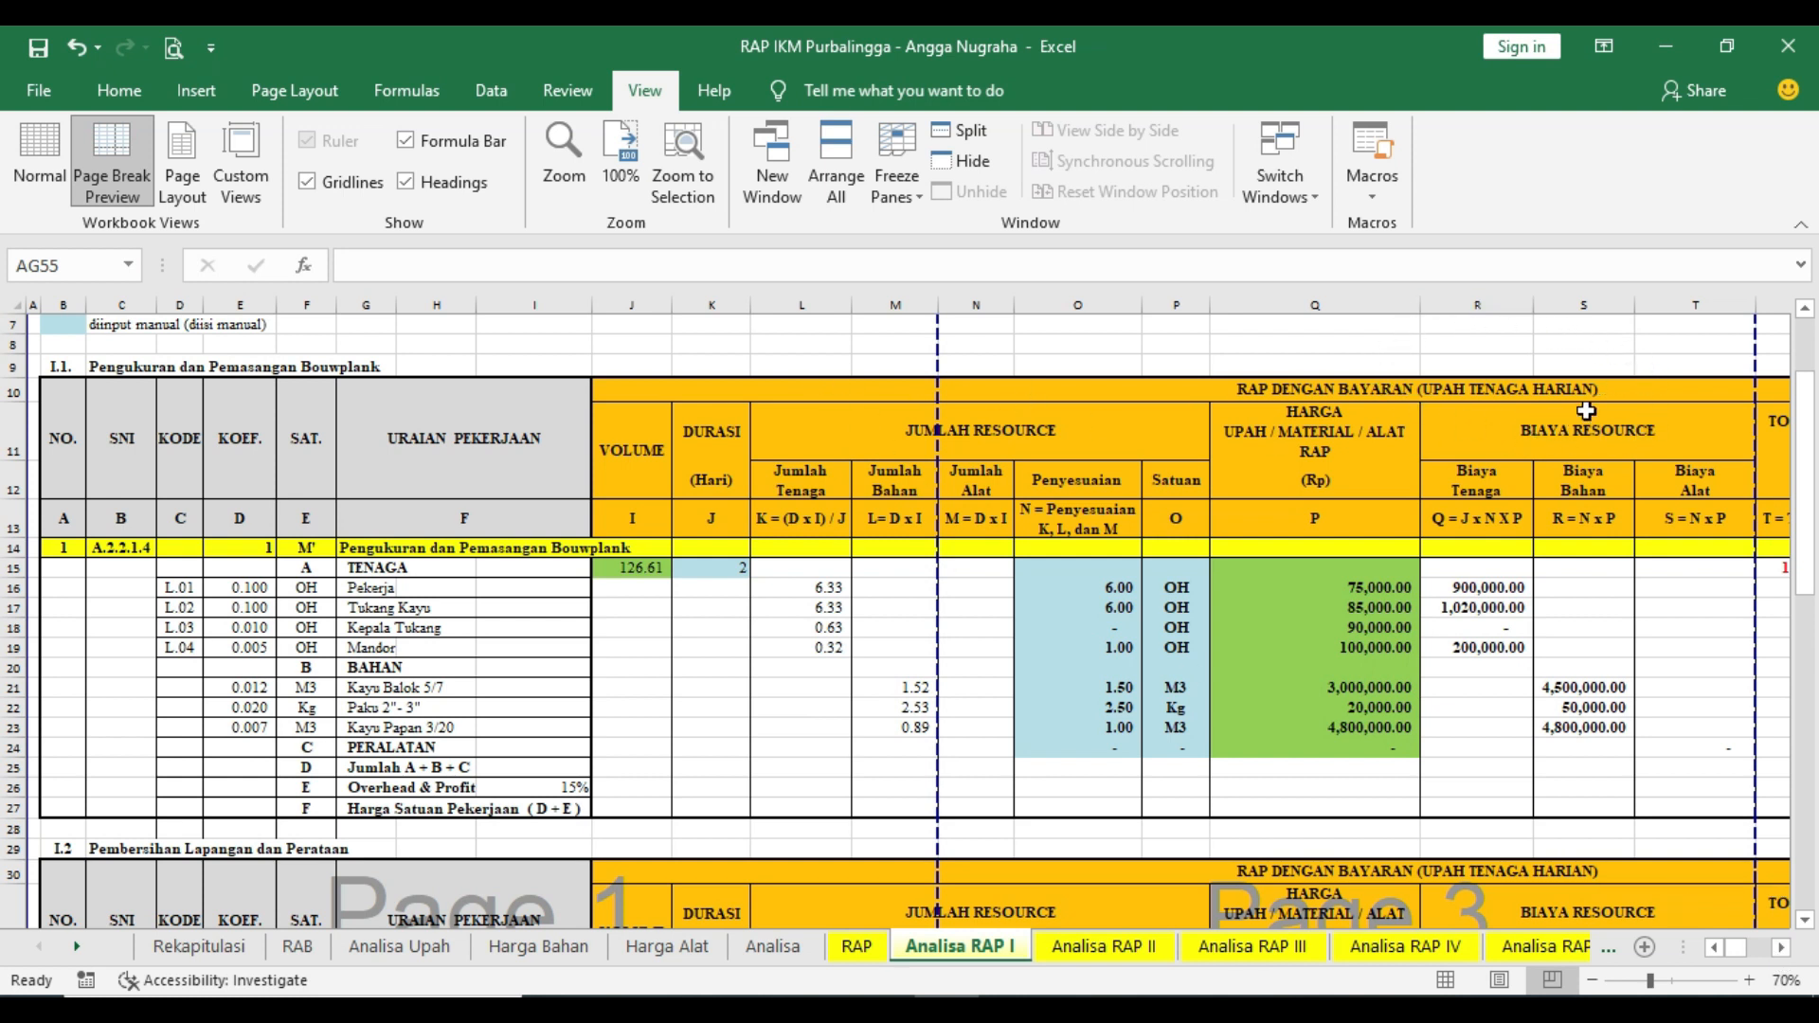
# - Look across the payment-scheme sections of the Analisa RAP I table, through to the labour-plus-material contract columns
pyautogui.click(1783, 949)
pyautogui.moveTo(1785, 951); pyautogui.dragTo(1779, 949)
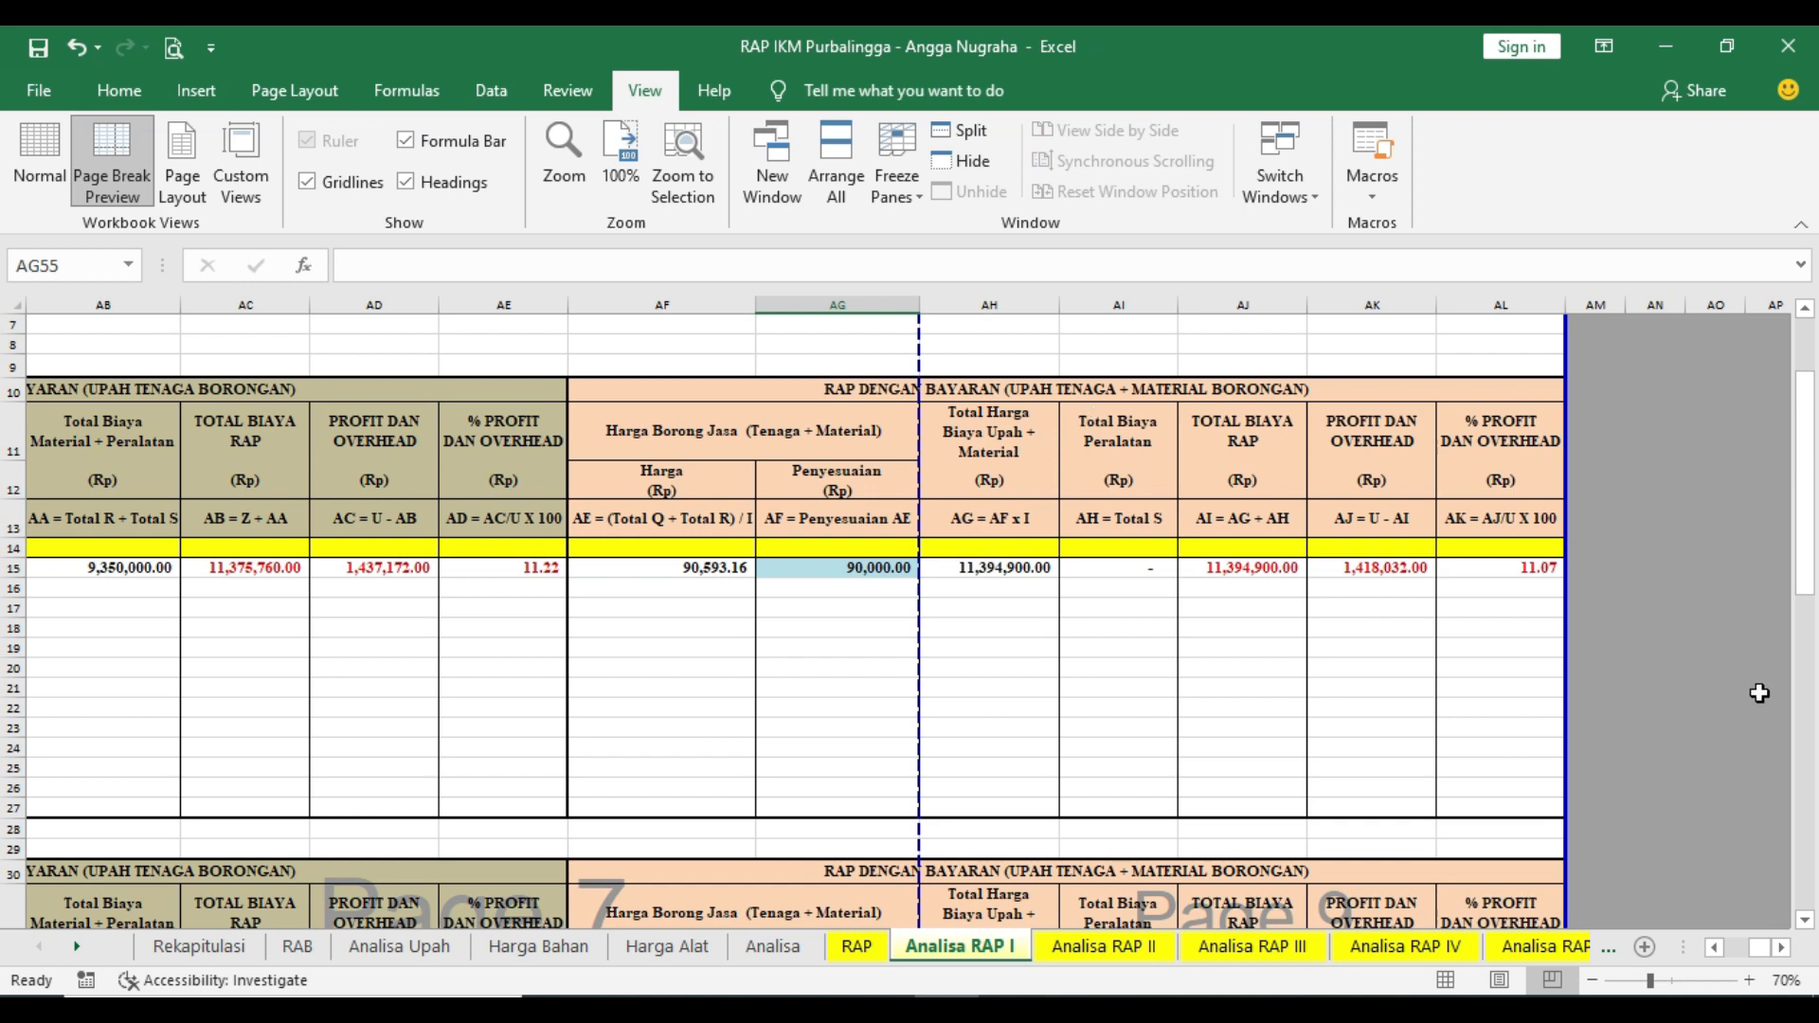
pyautogui.moveTo(1763, 947); pyautogui.dragTo(1724, 964)
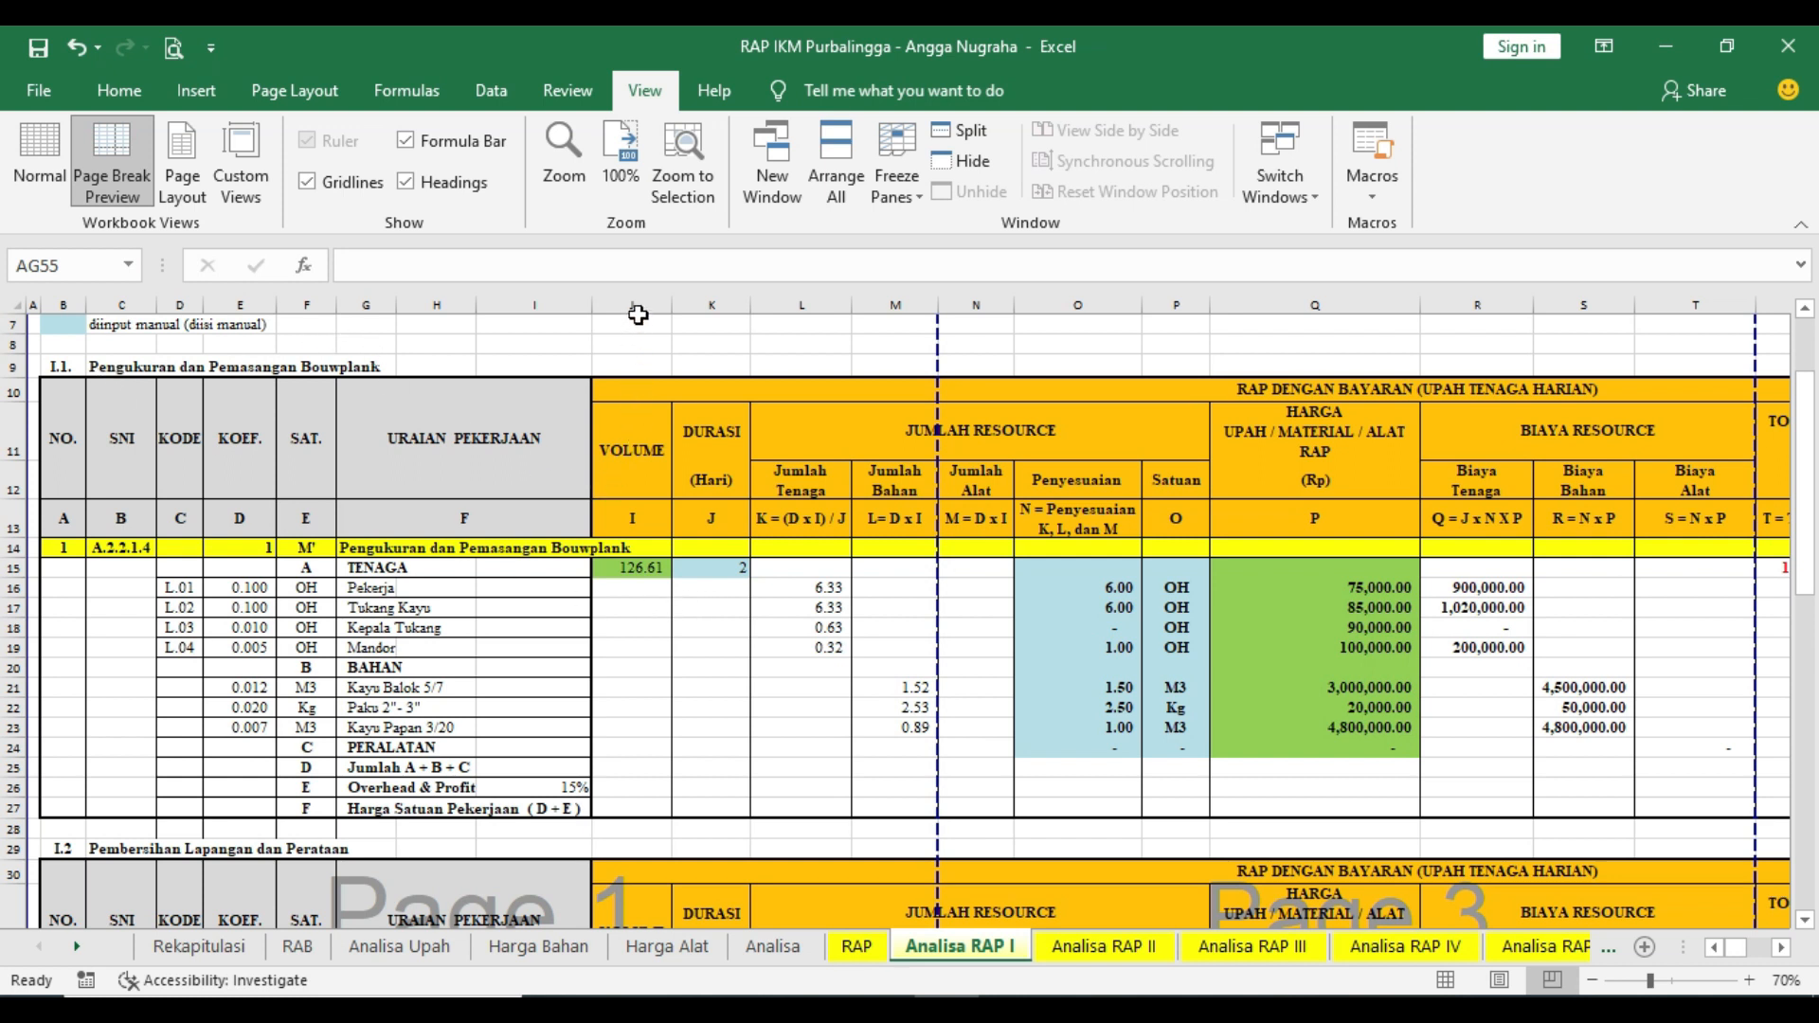
# - Trace the Bouwplank volume formula in J15 to its source cell E19 on the RAP sheet
pyautogui.click(633, 570)
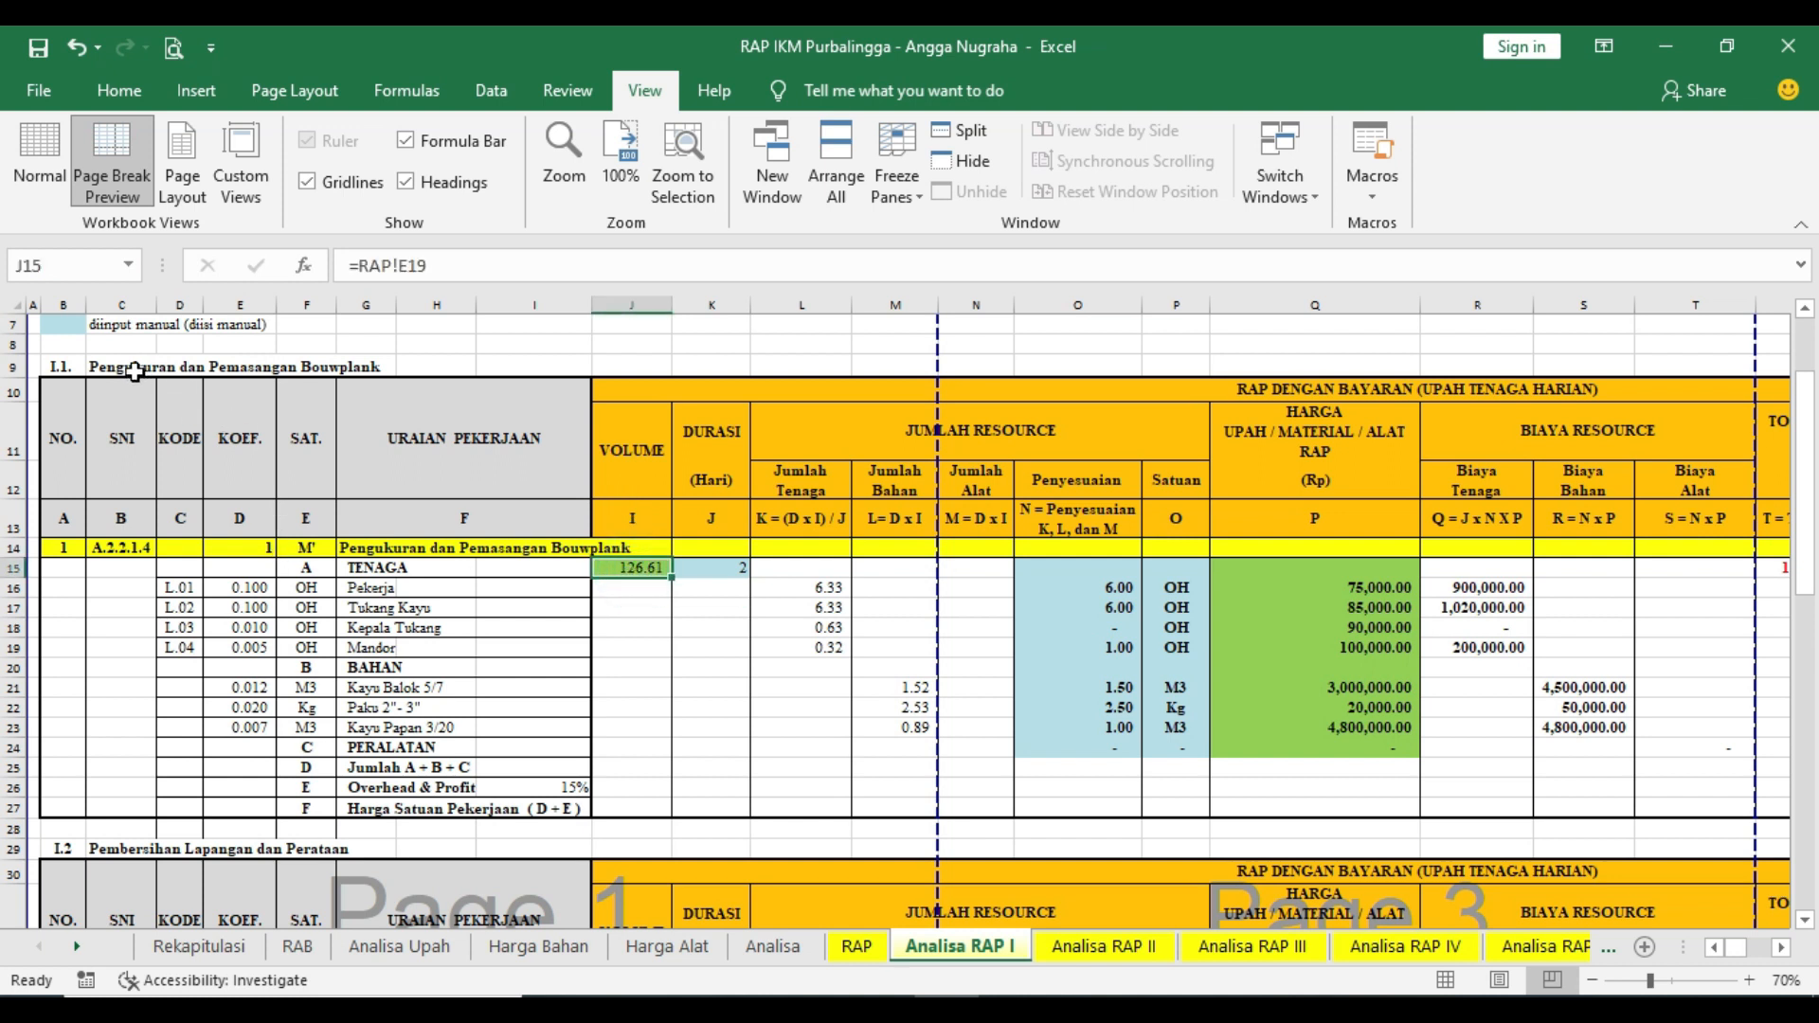
pyautogui.click(853, 946)
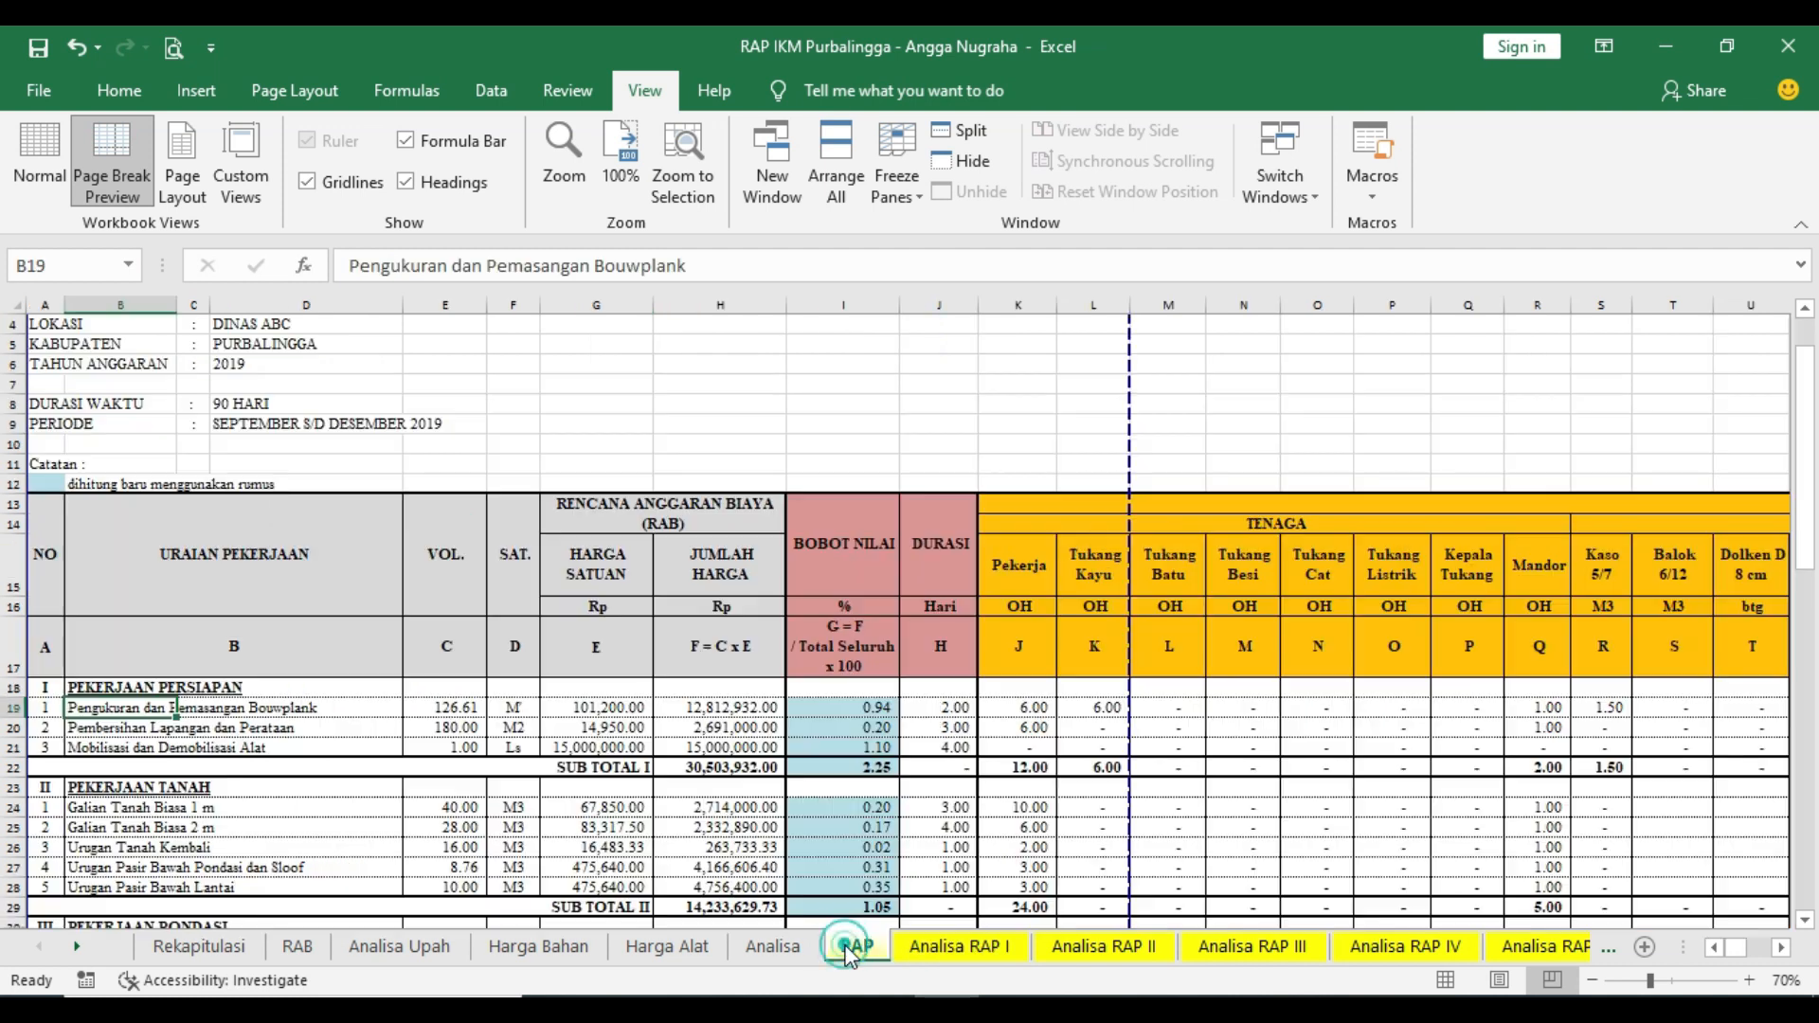
pyautogui.click(459, 710)
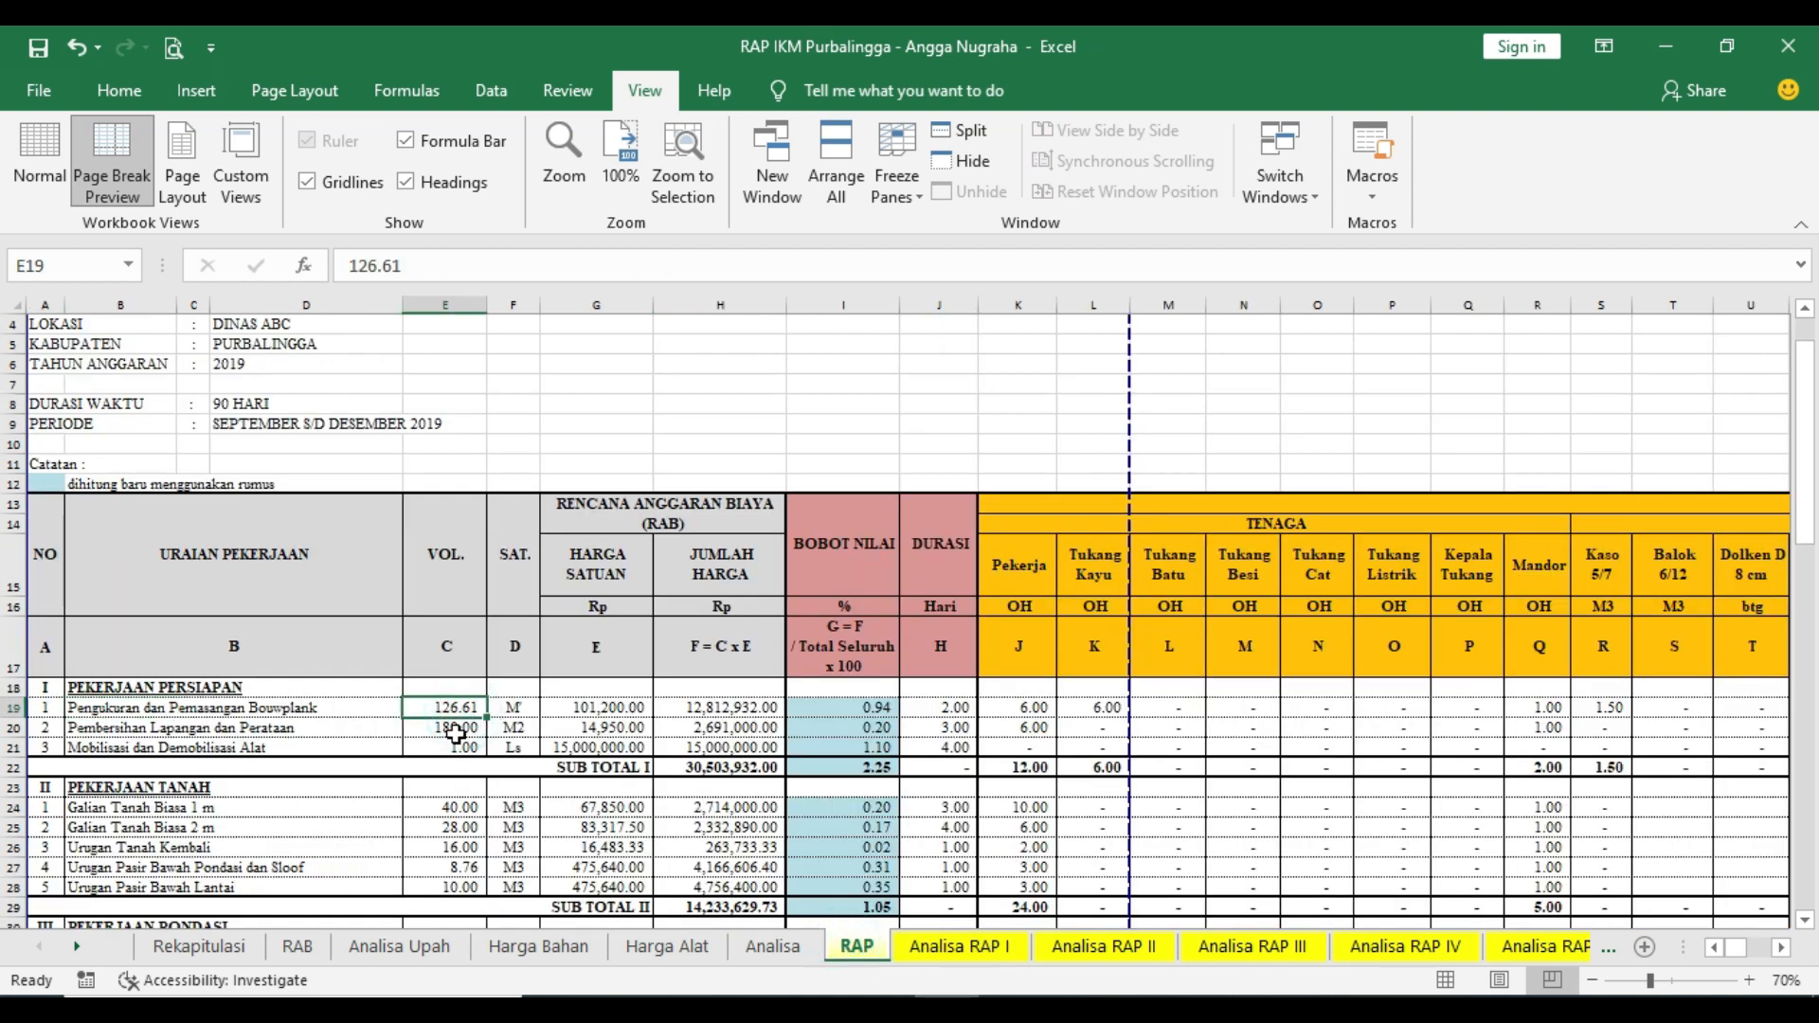
pyautogui.scroll(1, 455, 734)
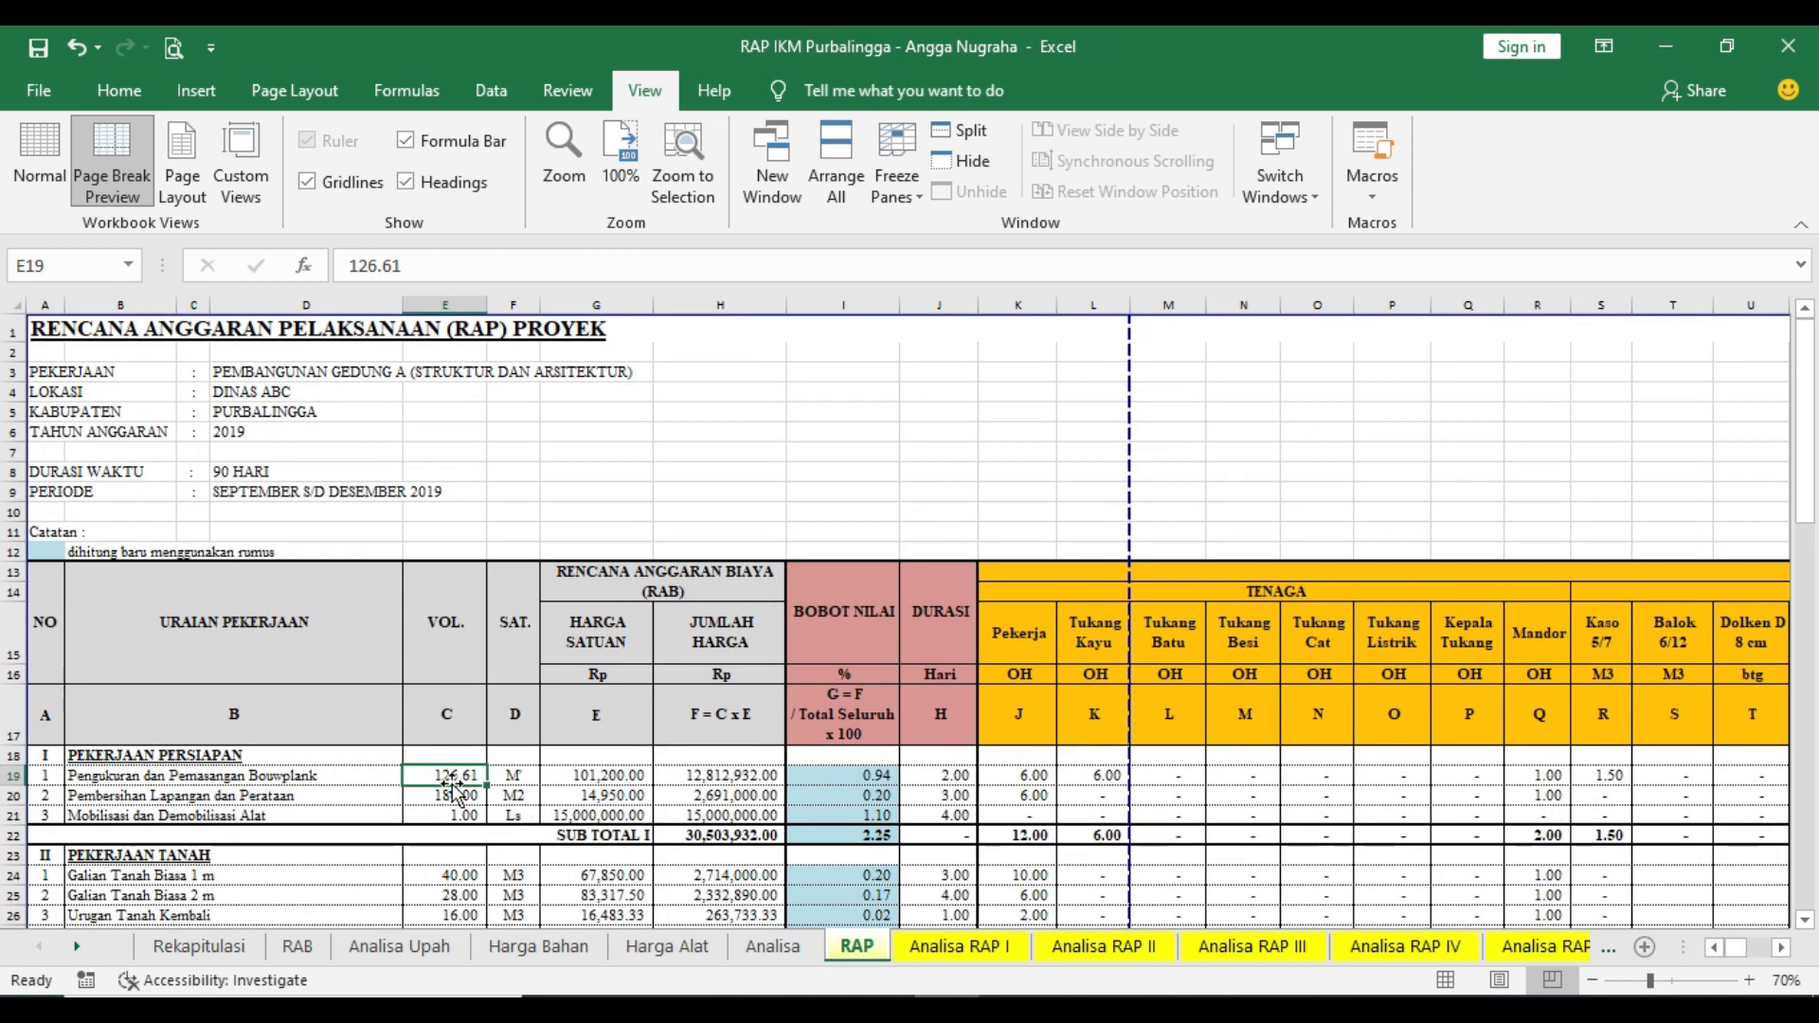
pyautogui.click(976, 946)
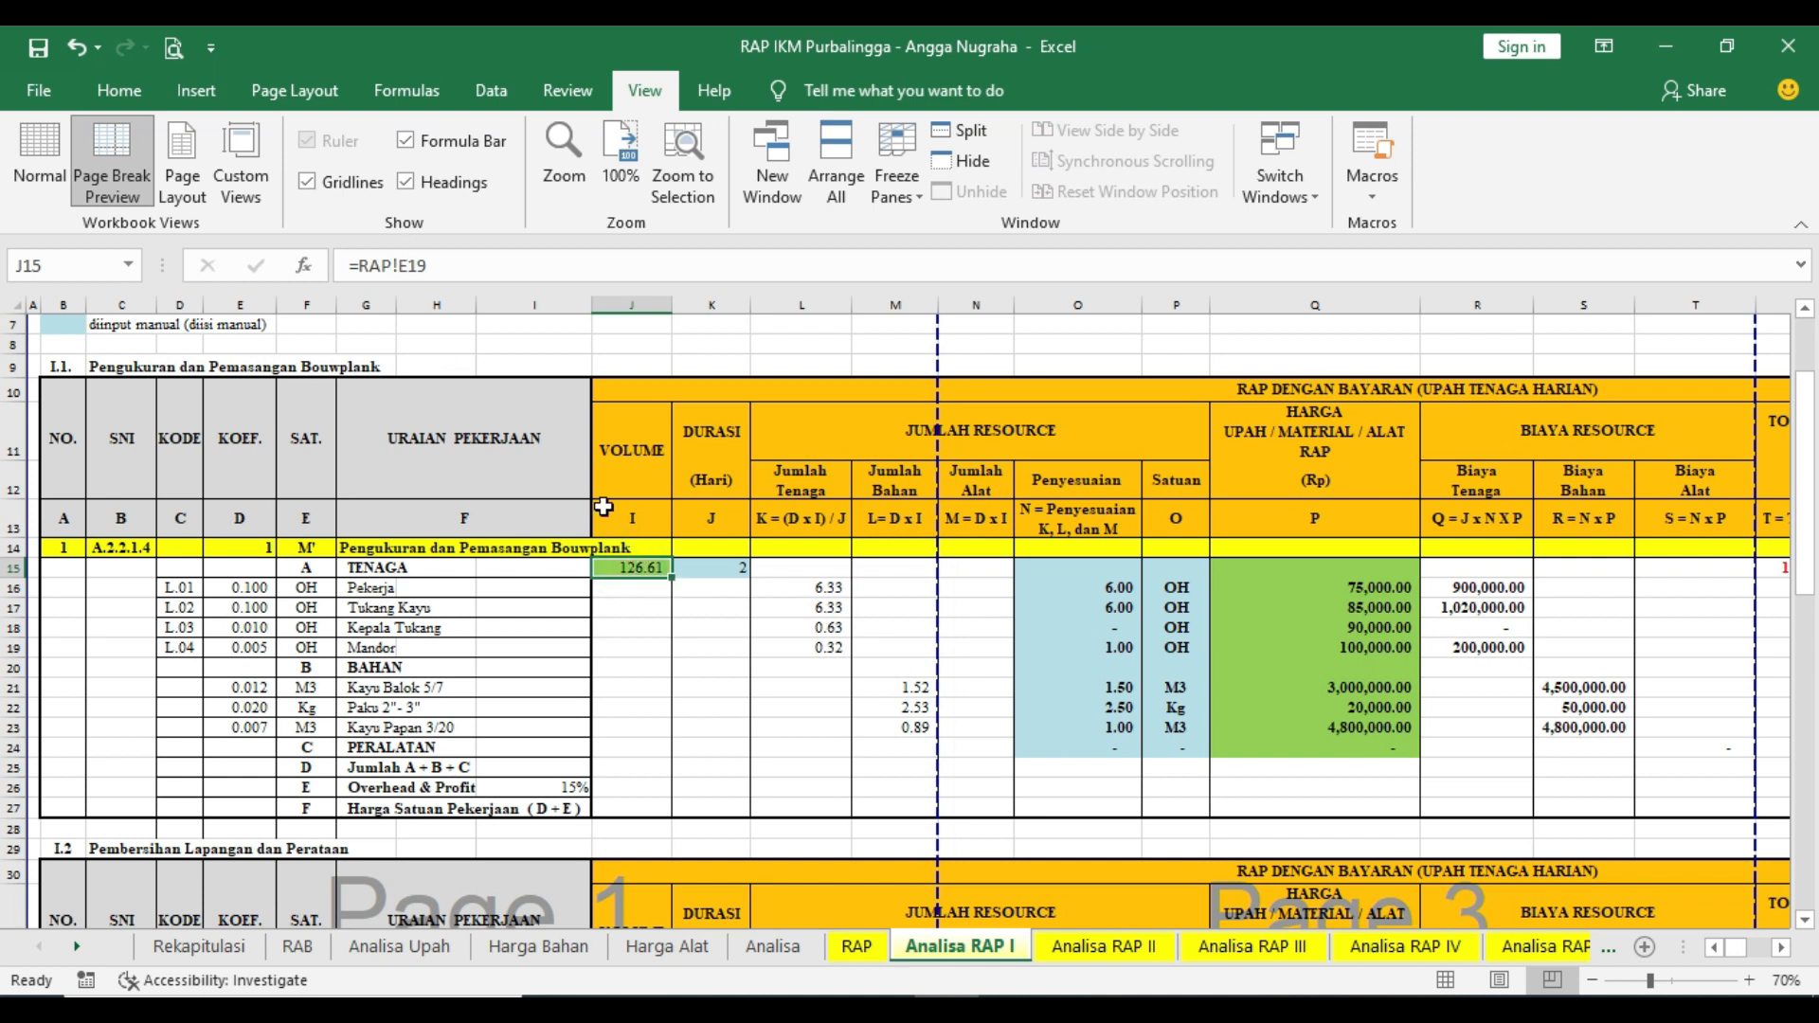
# - Examine the duration and volume cells, the resource item names, and the Jumlah Tenaga, Jumlah Bahan and Jumlah Alat headings
pyautogui.doubleClick(736, 566)
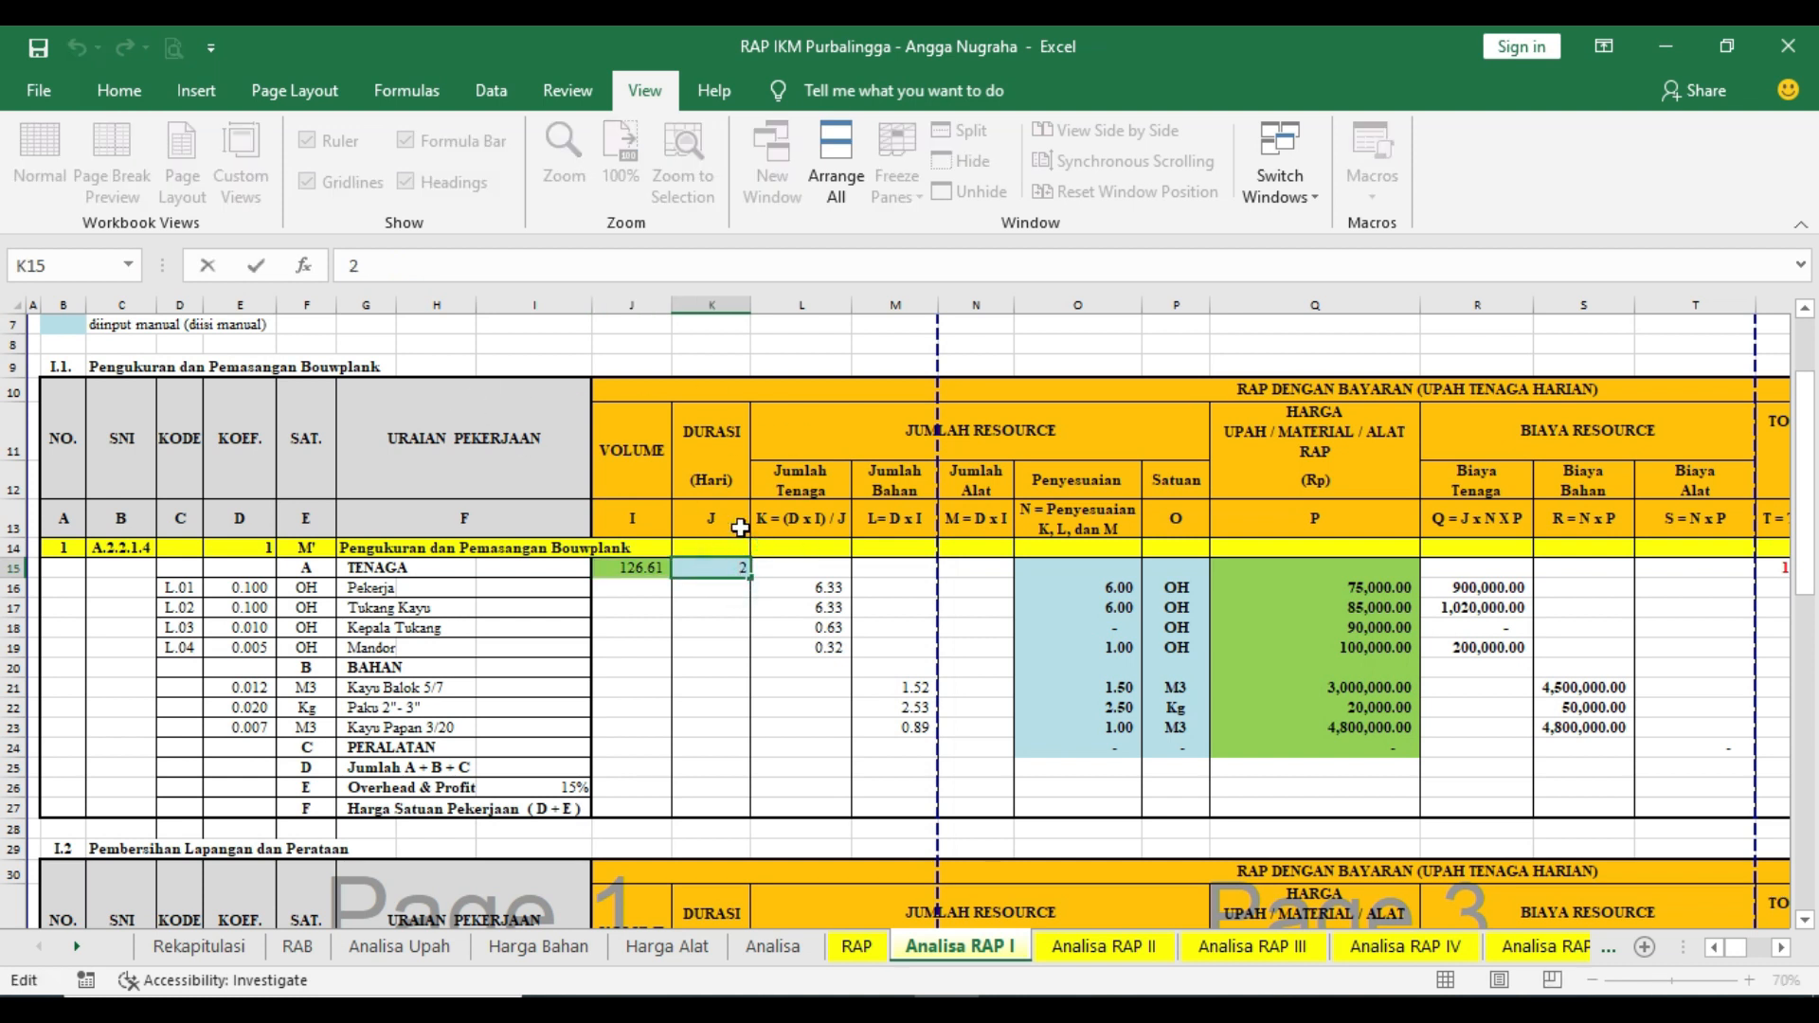
pyautogui.hotkey('ctrl', 'Return')
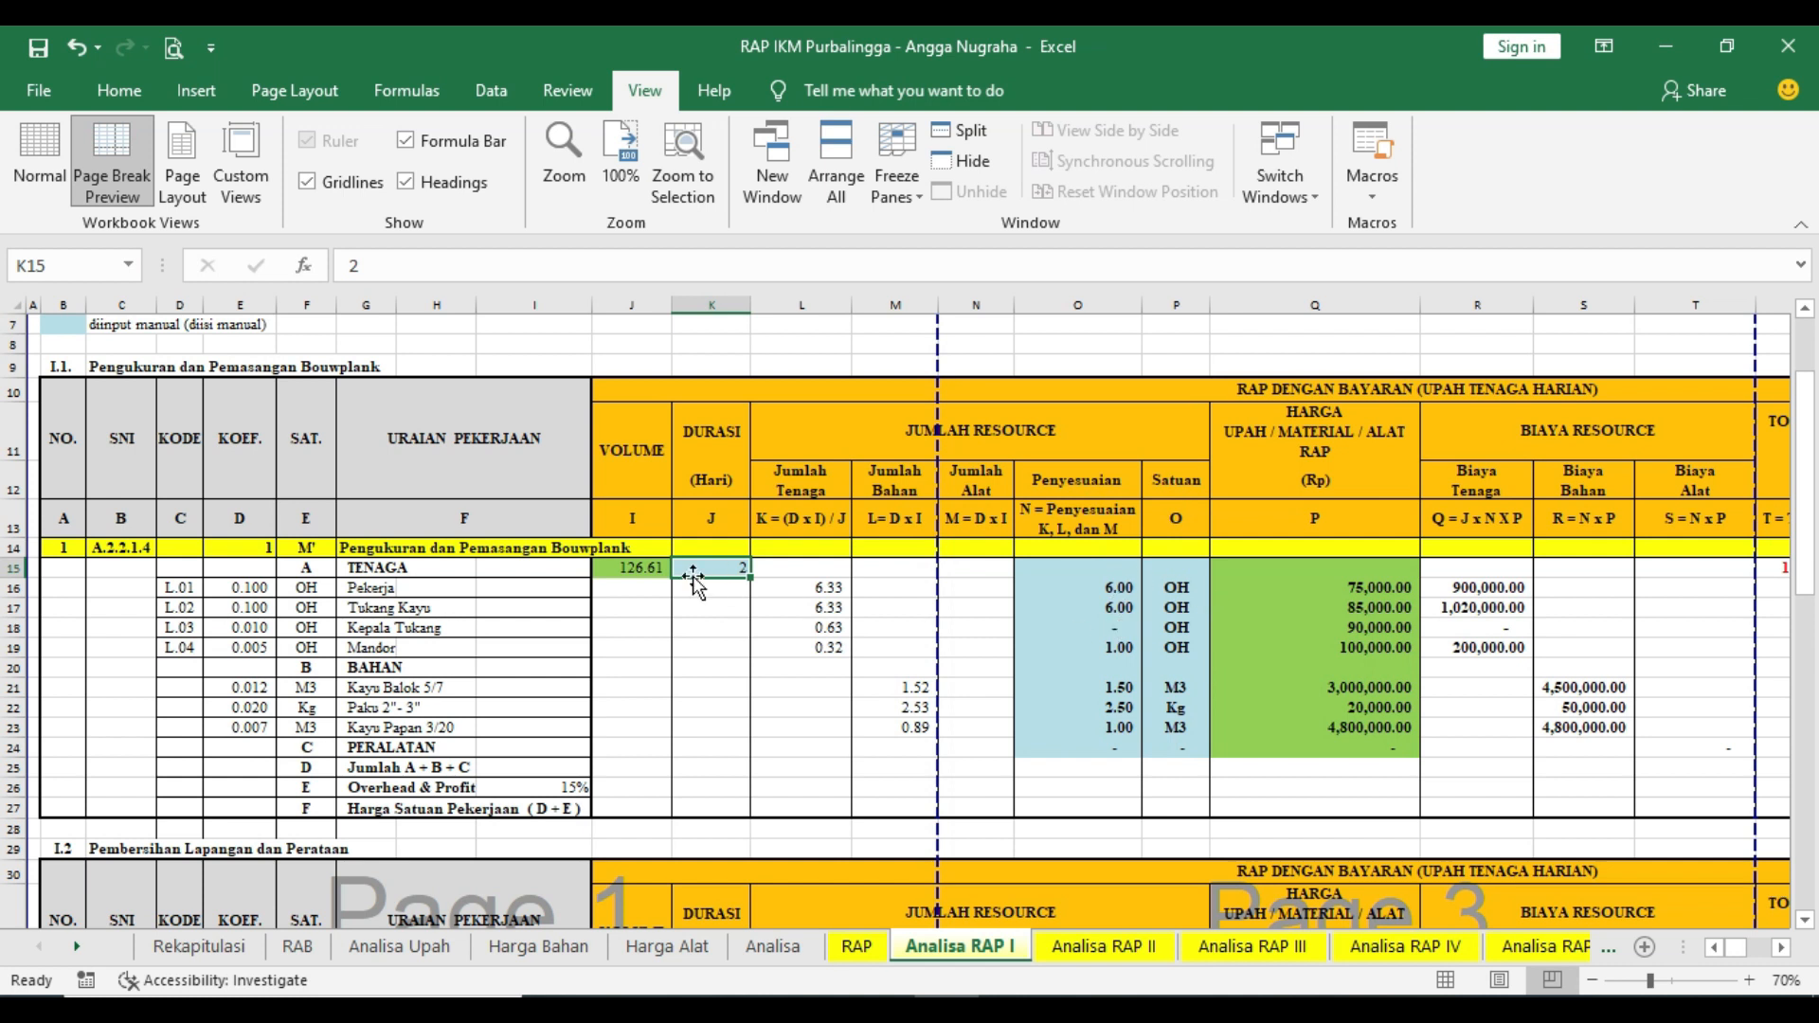
pyautogui.click(656, 568)
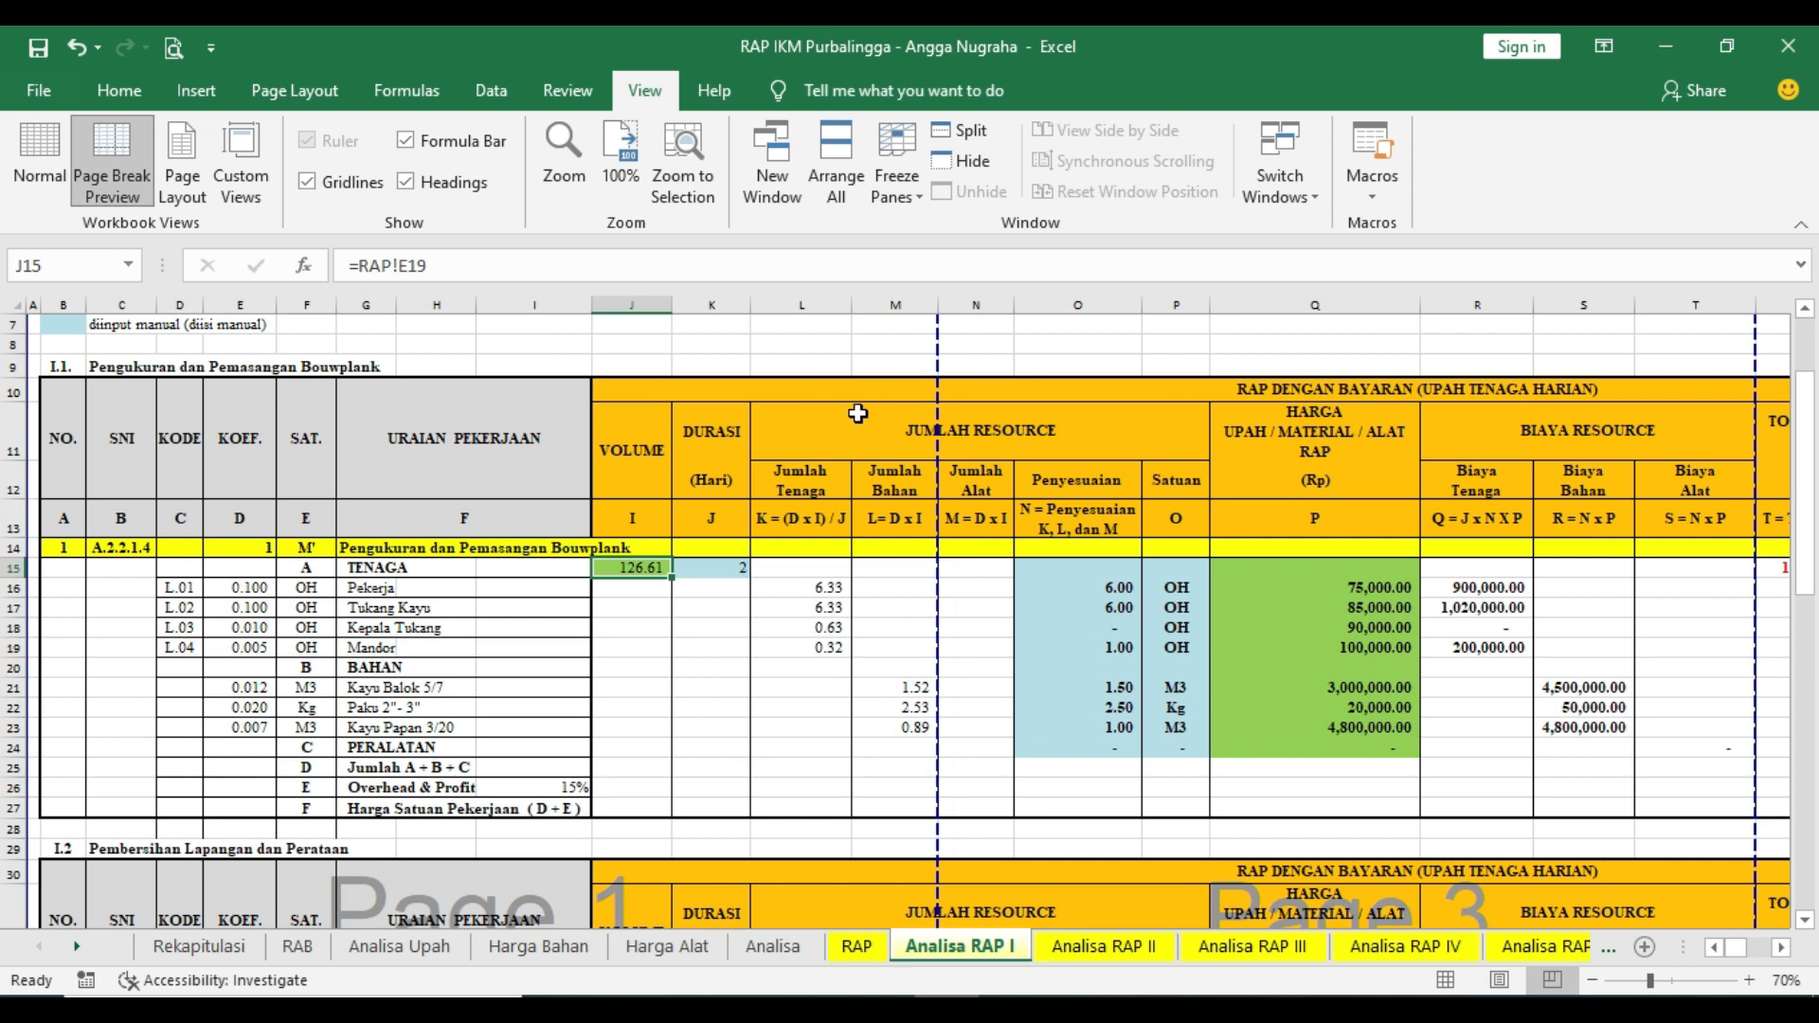
pyautogui.doubleClick(386, 592)
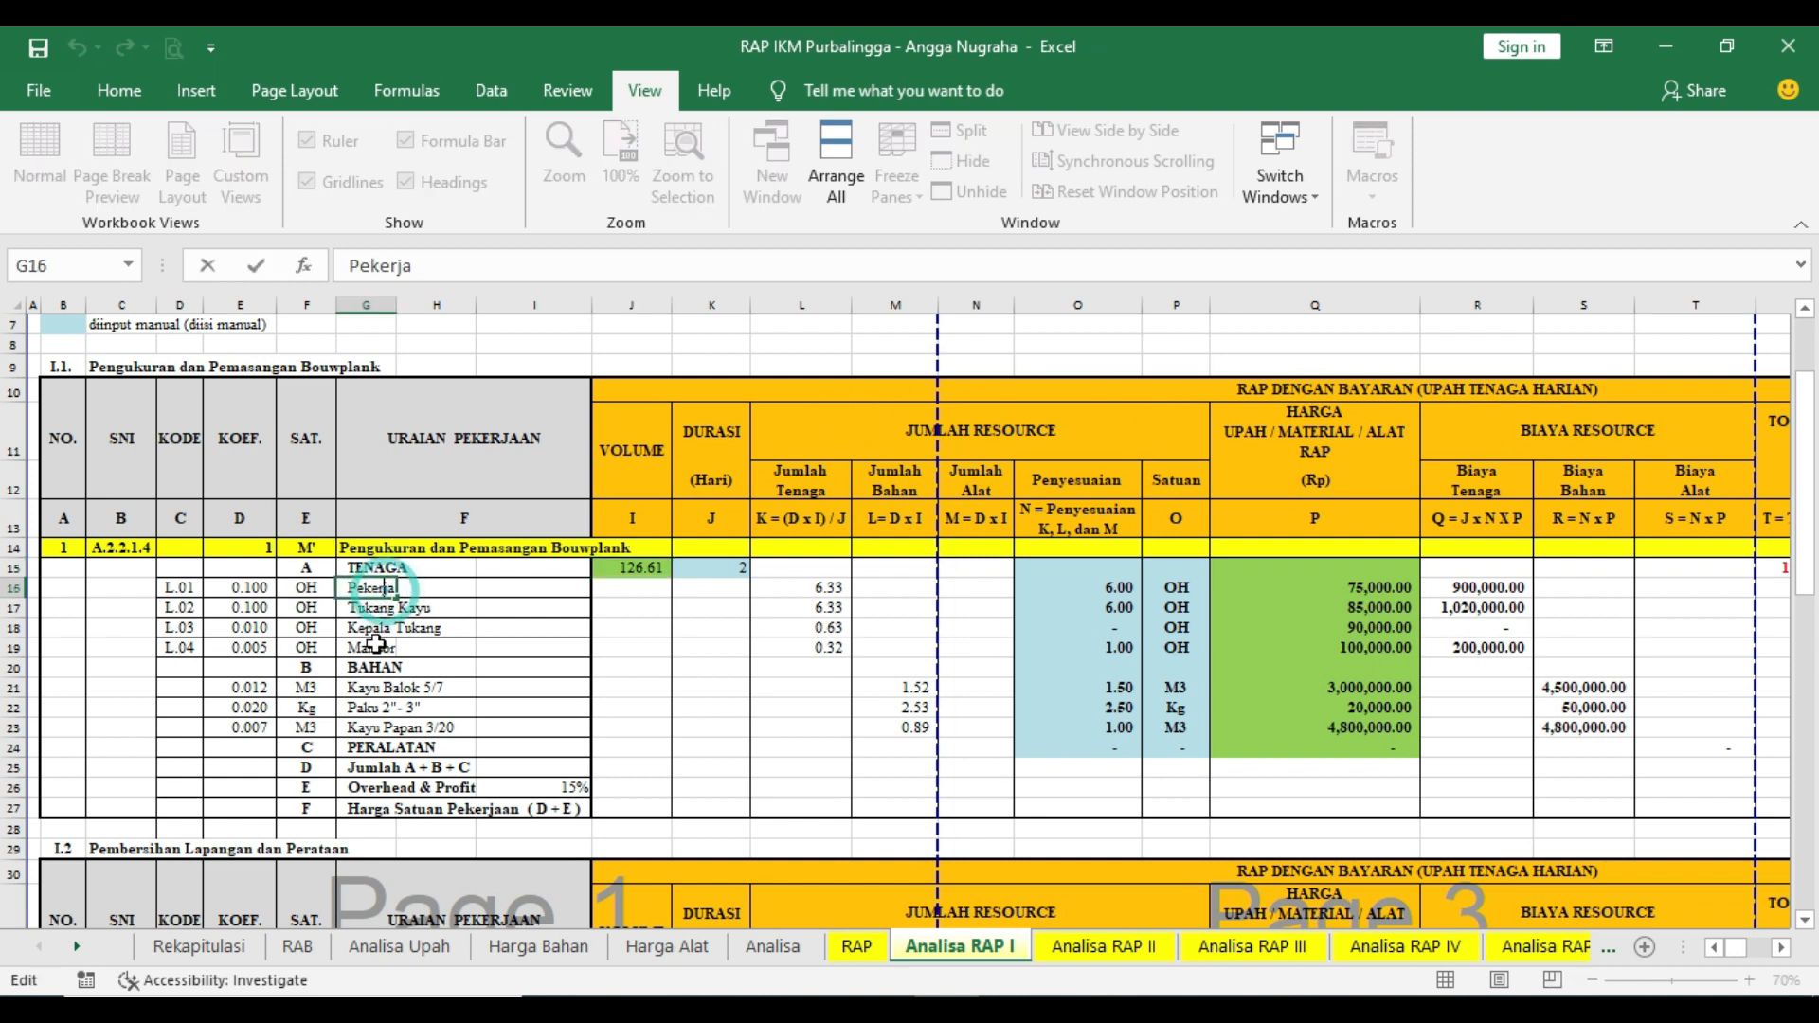
pyautogui.press('Escape')
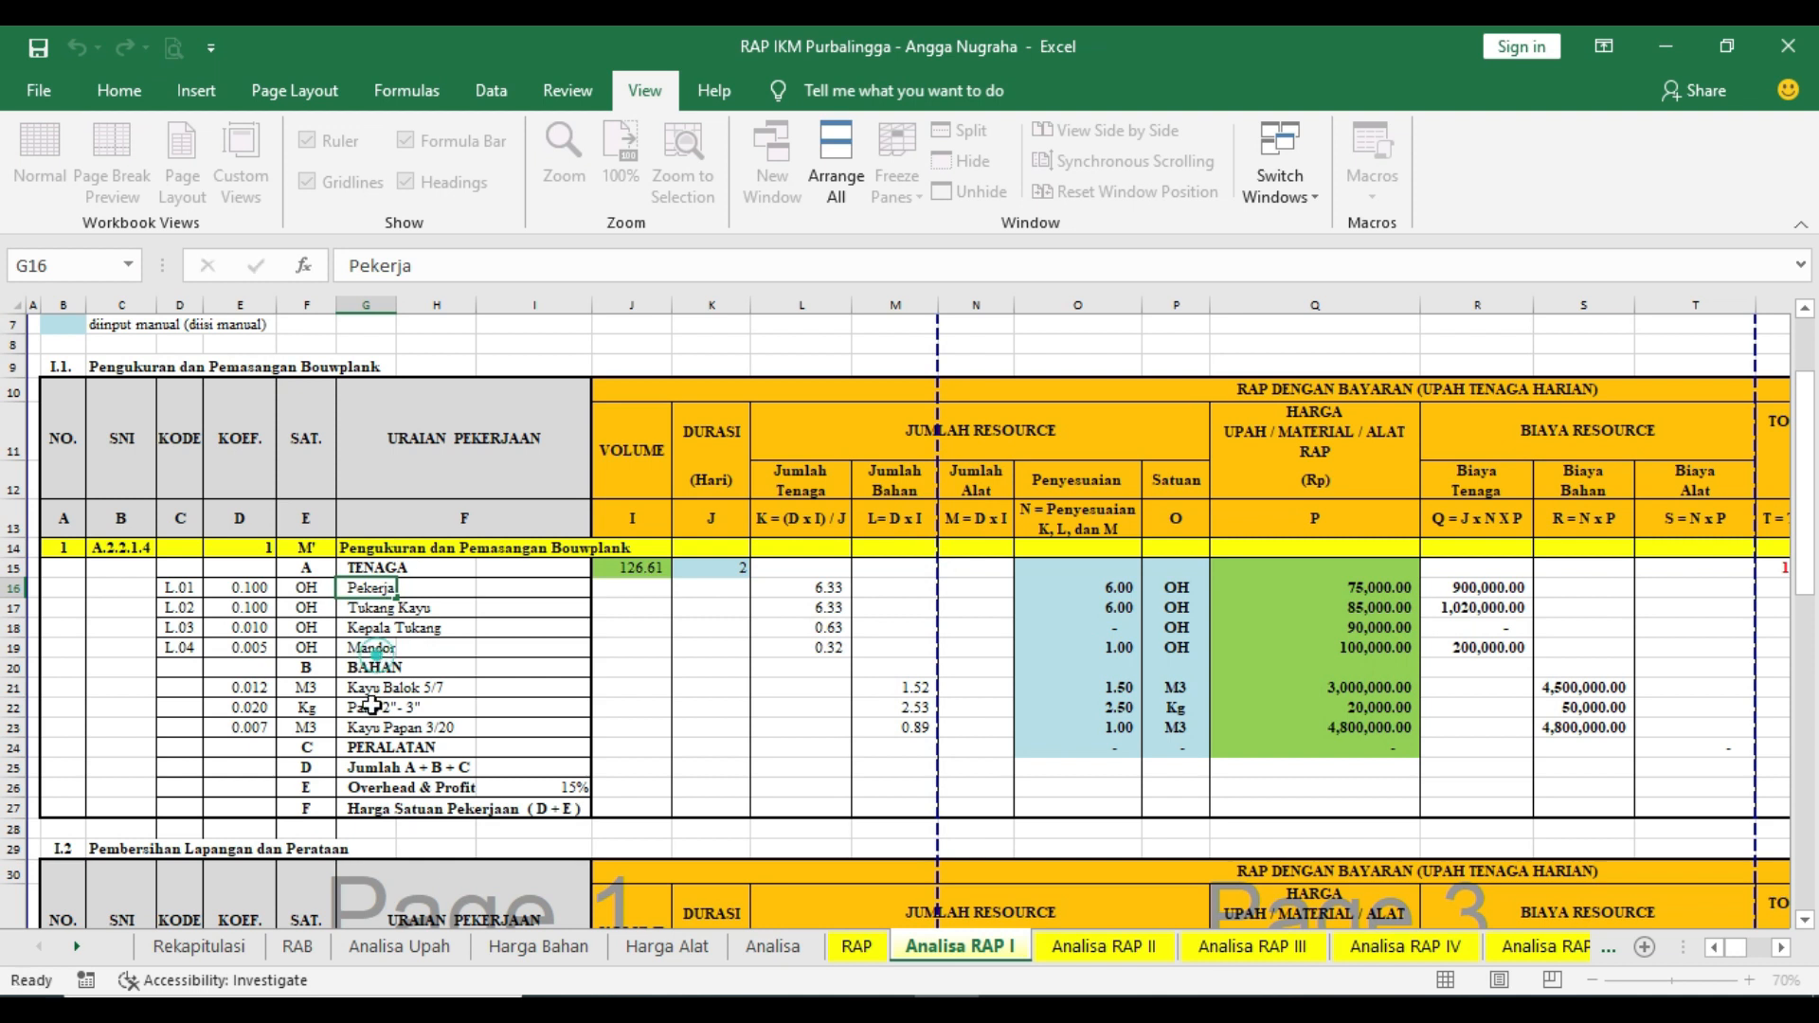
pyautogui.hotkey('ctrl', 'Down')
pyautogui.click(378, 746)
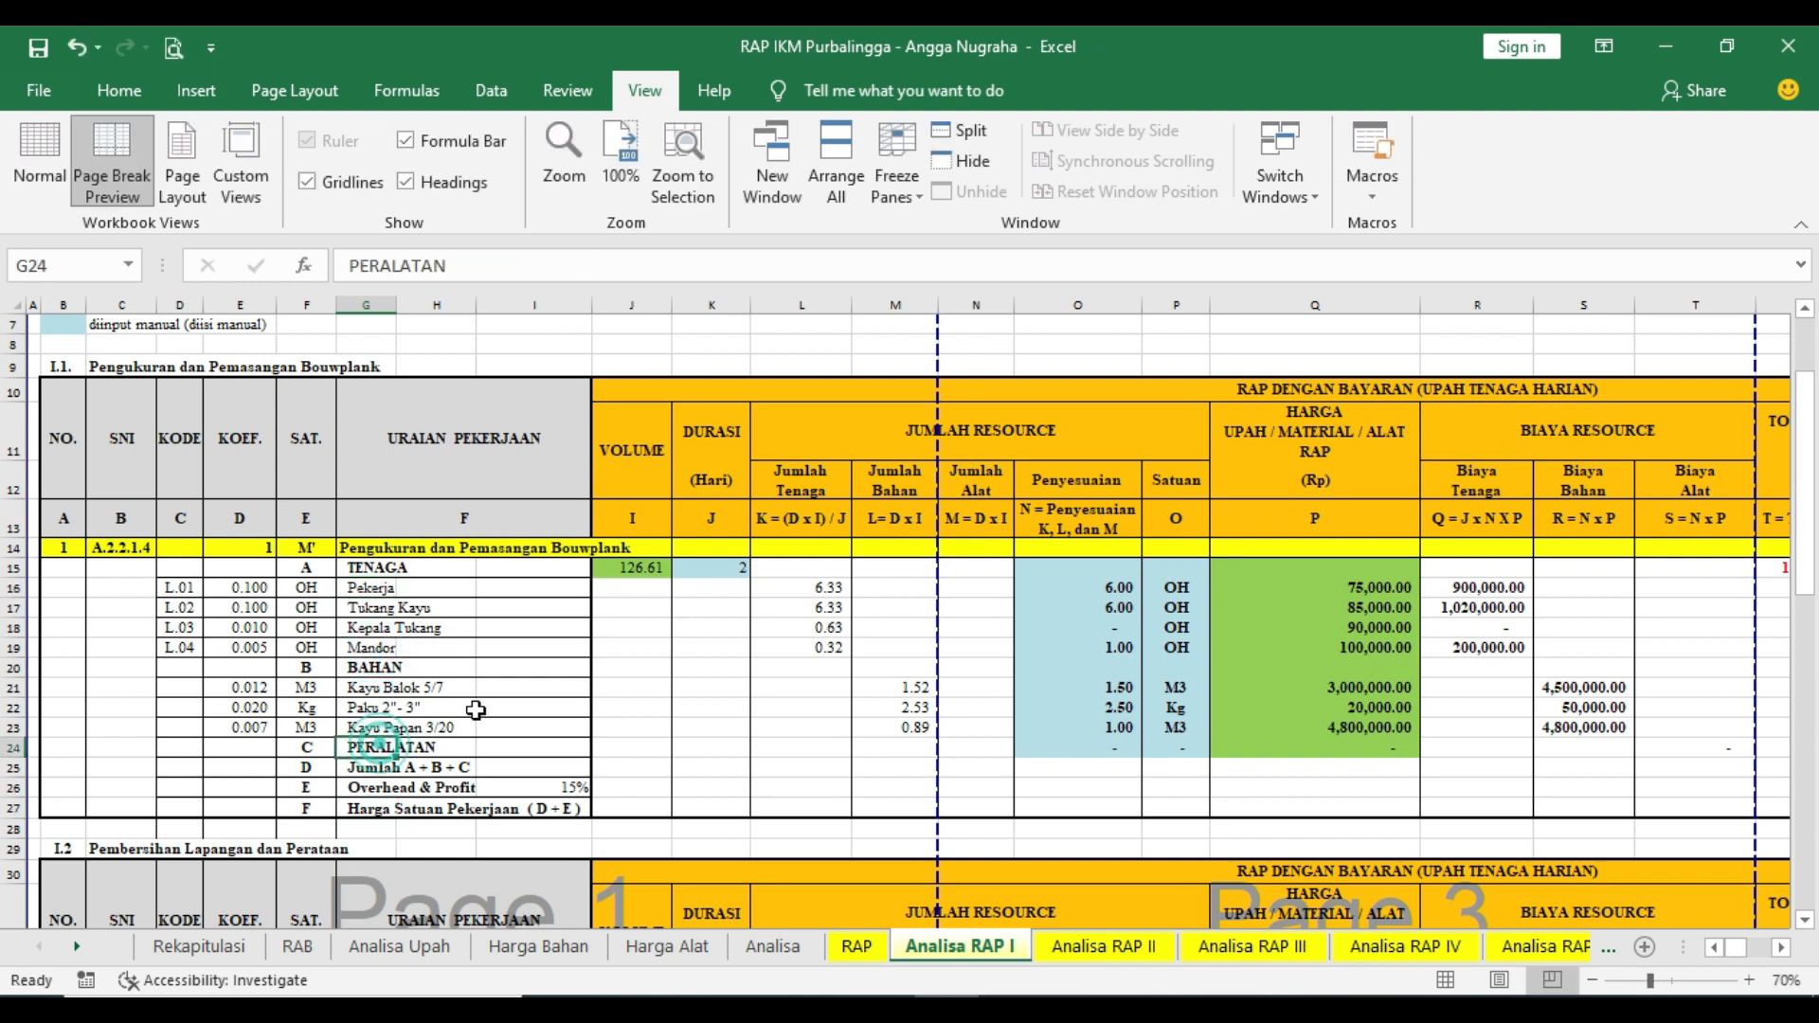
pyautogui.click(805, 471)
pyautogui.click(894, 478)
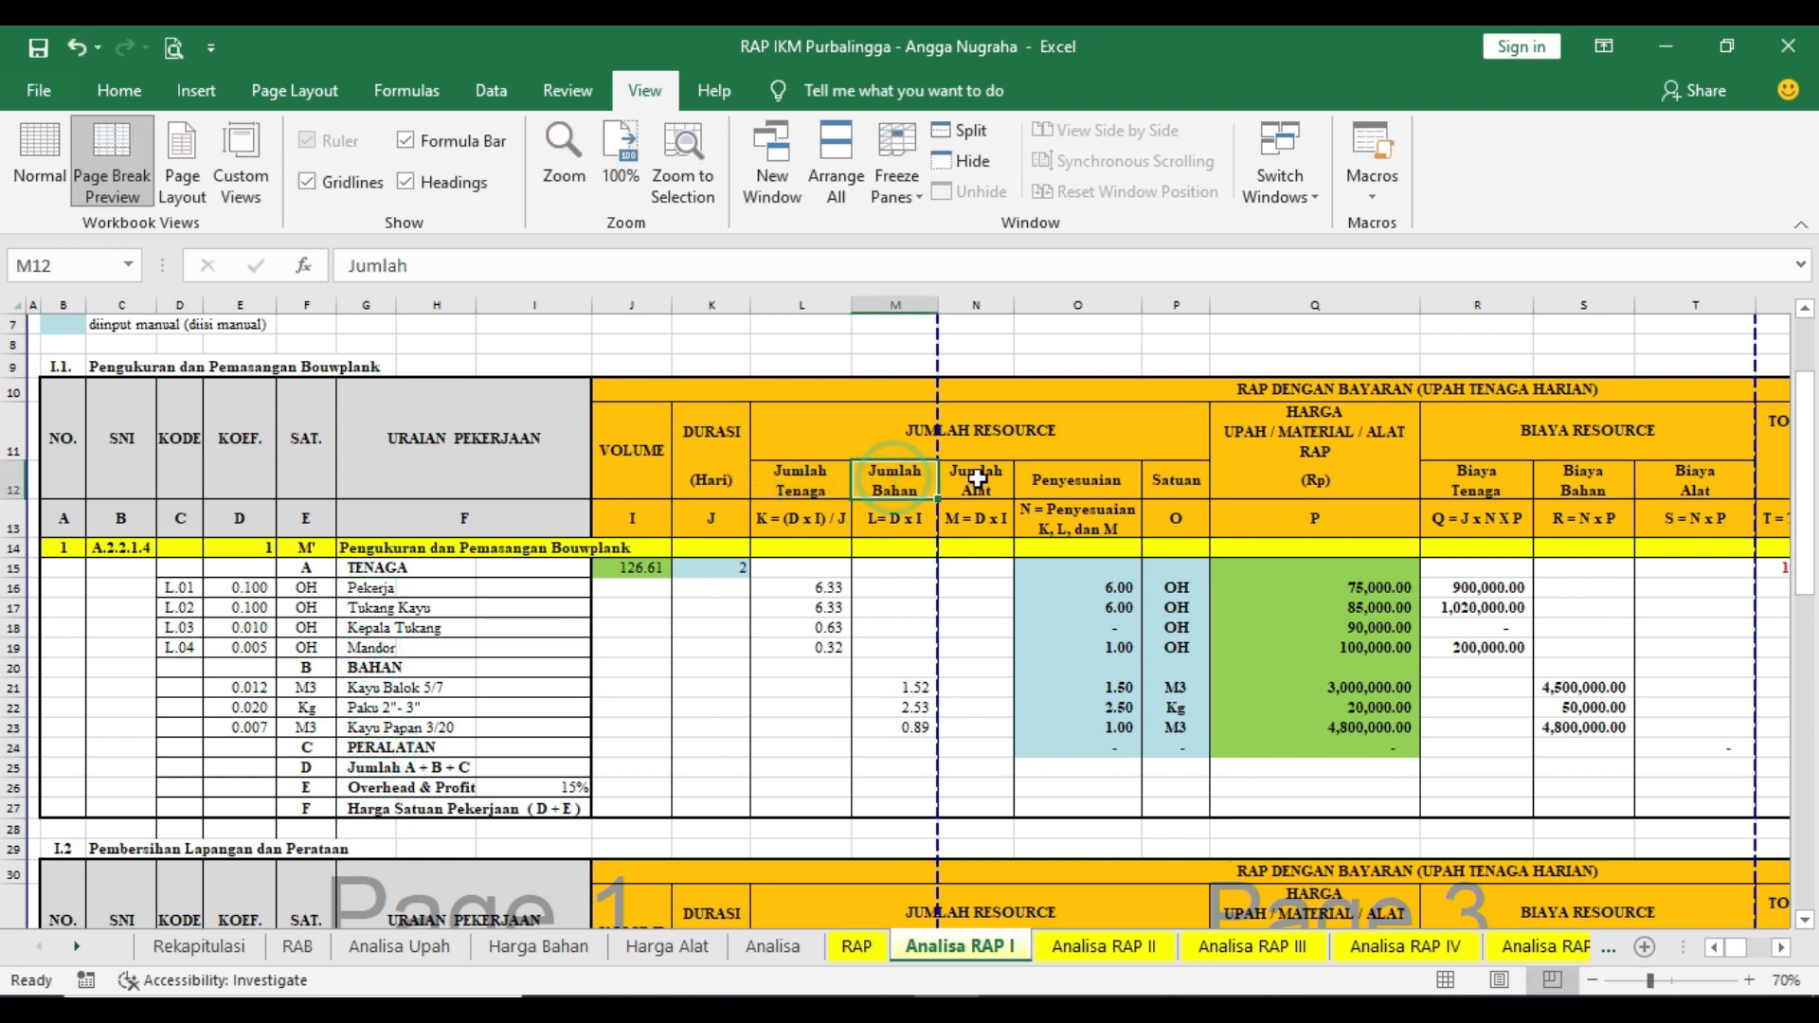
pyautogui.click(975, 479)
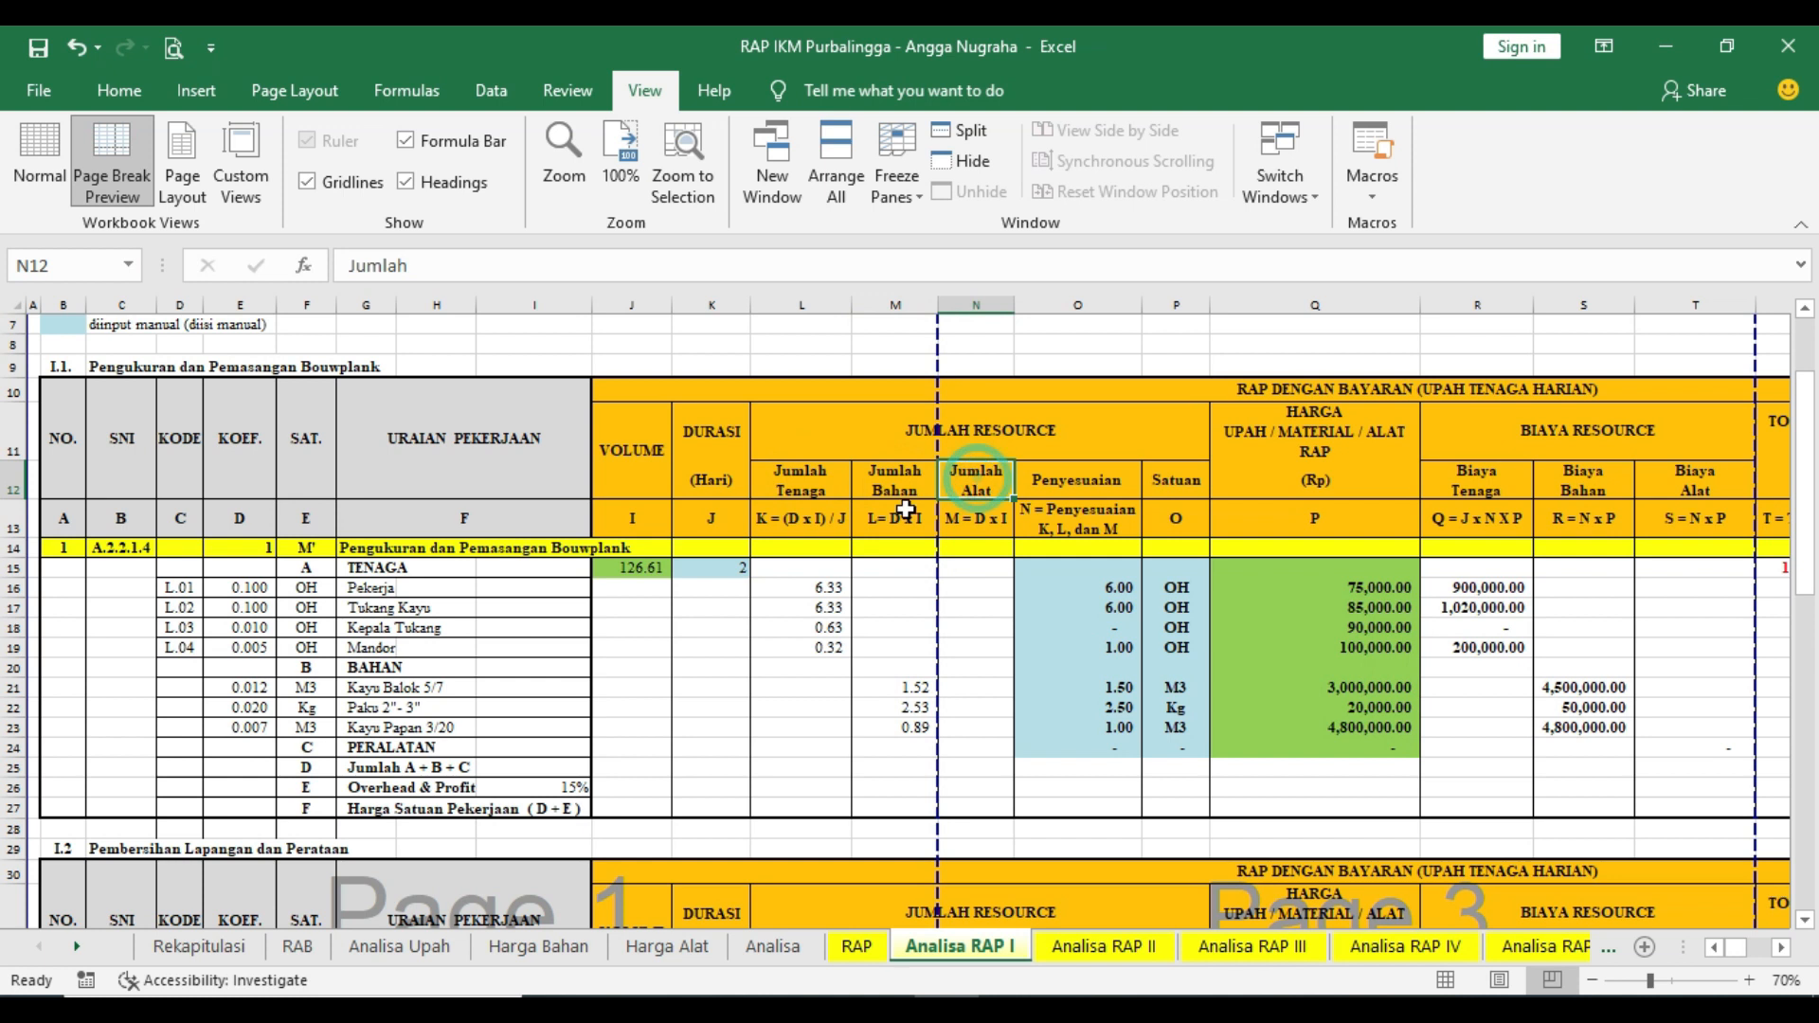
# - Inspect the Jumlah Tenaga formula for Pekerja in L16 and its coefficient in E16
pyautogui.click(806, 512)
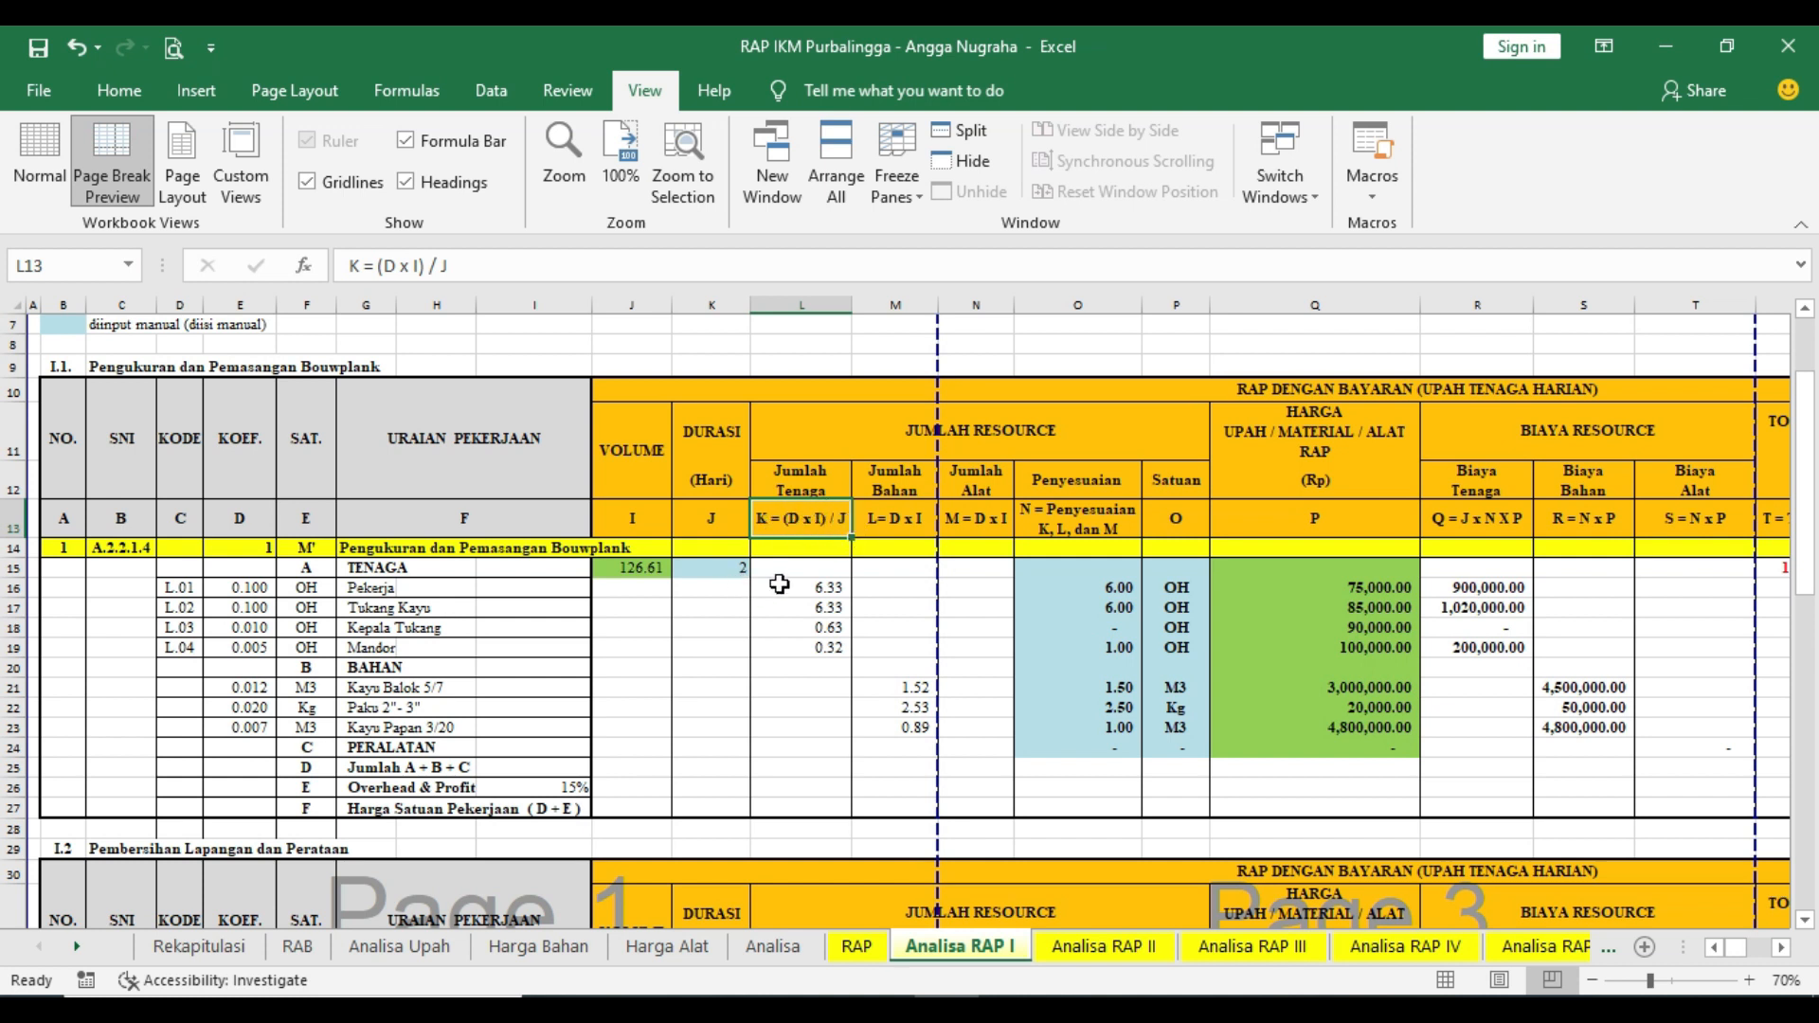
pyautogui.click(814, 587)
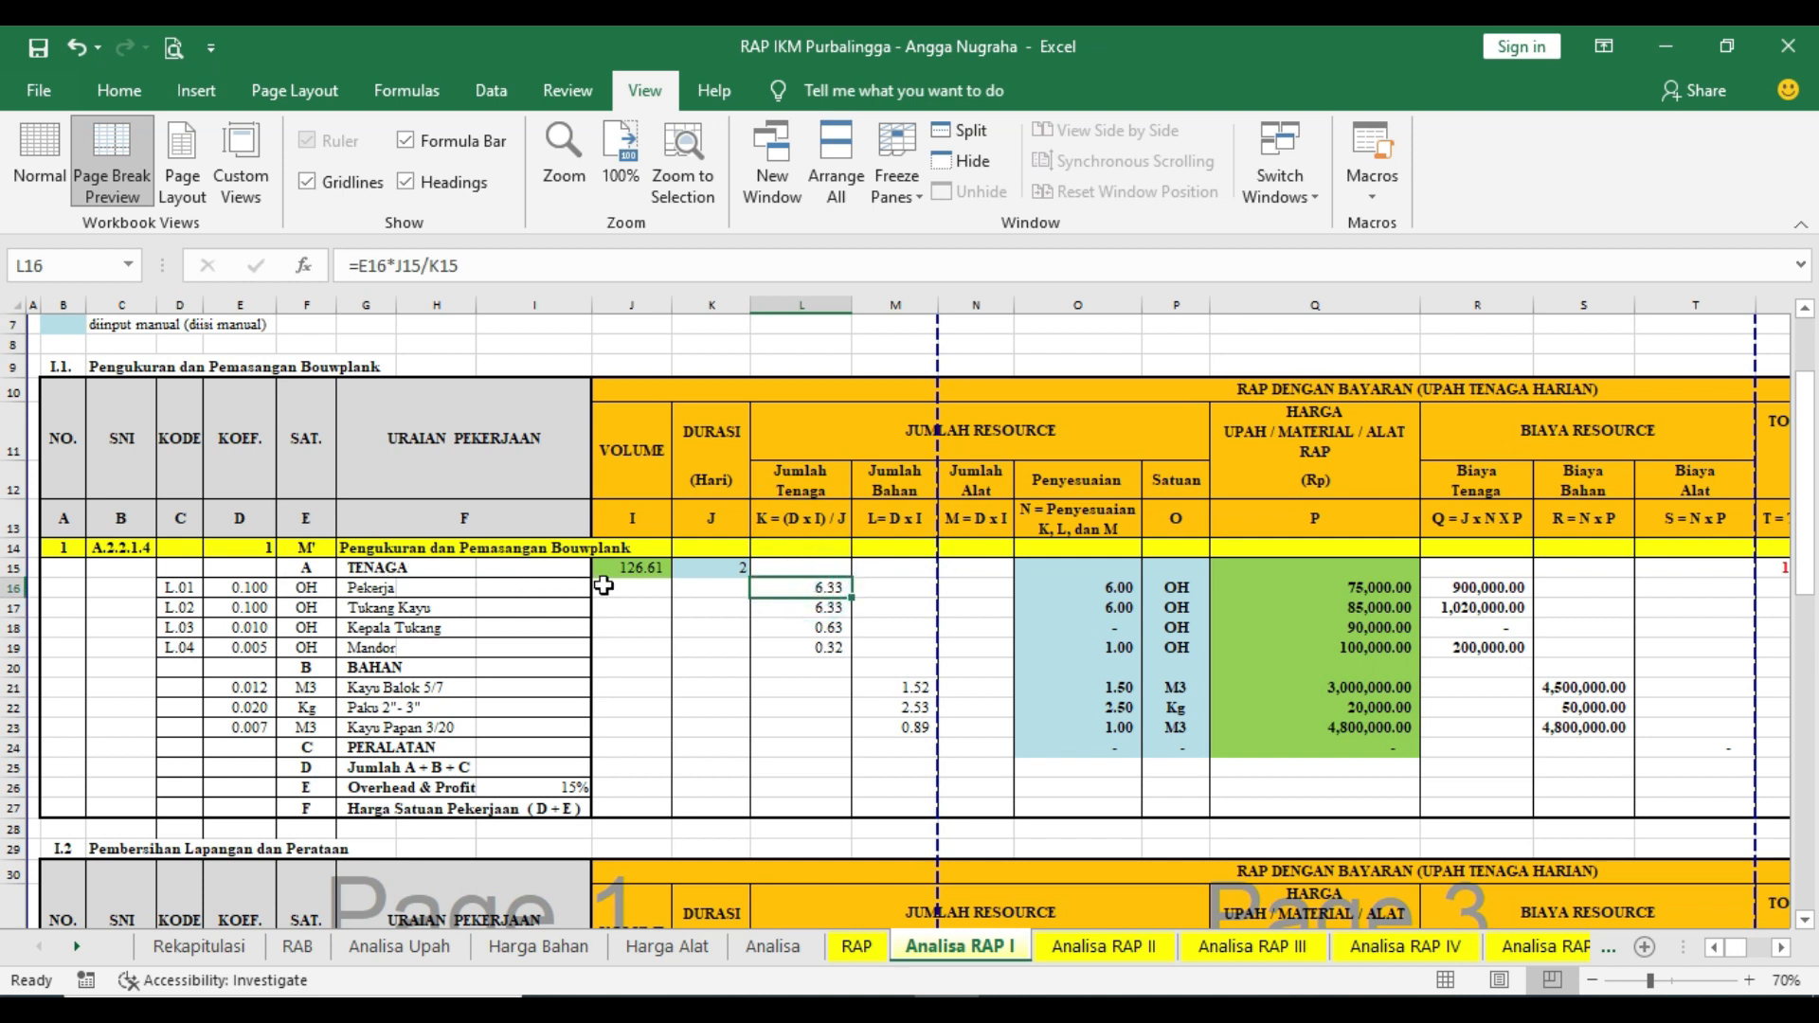
pyautogui.click(238, 585)
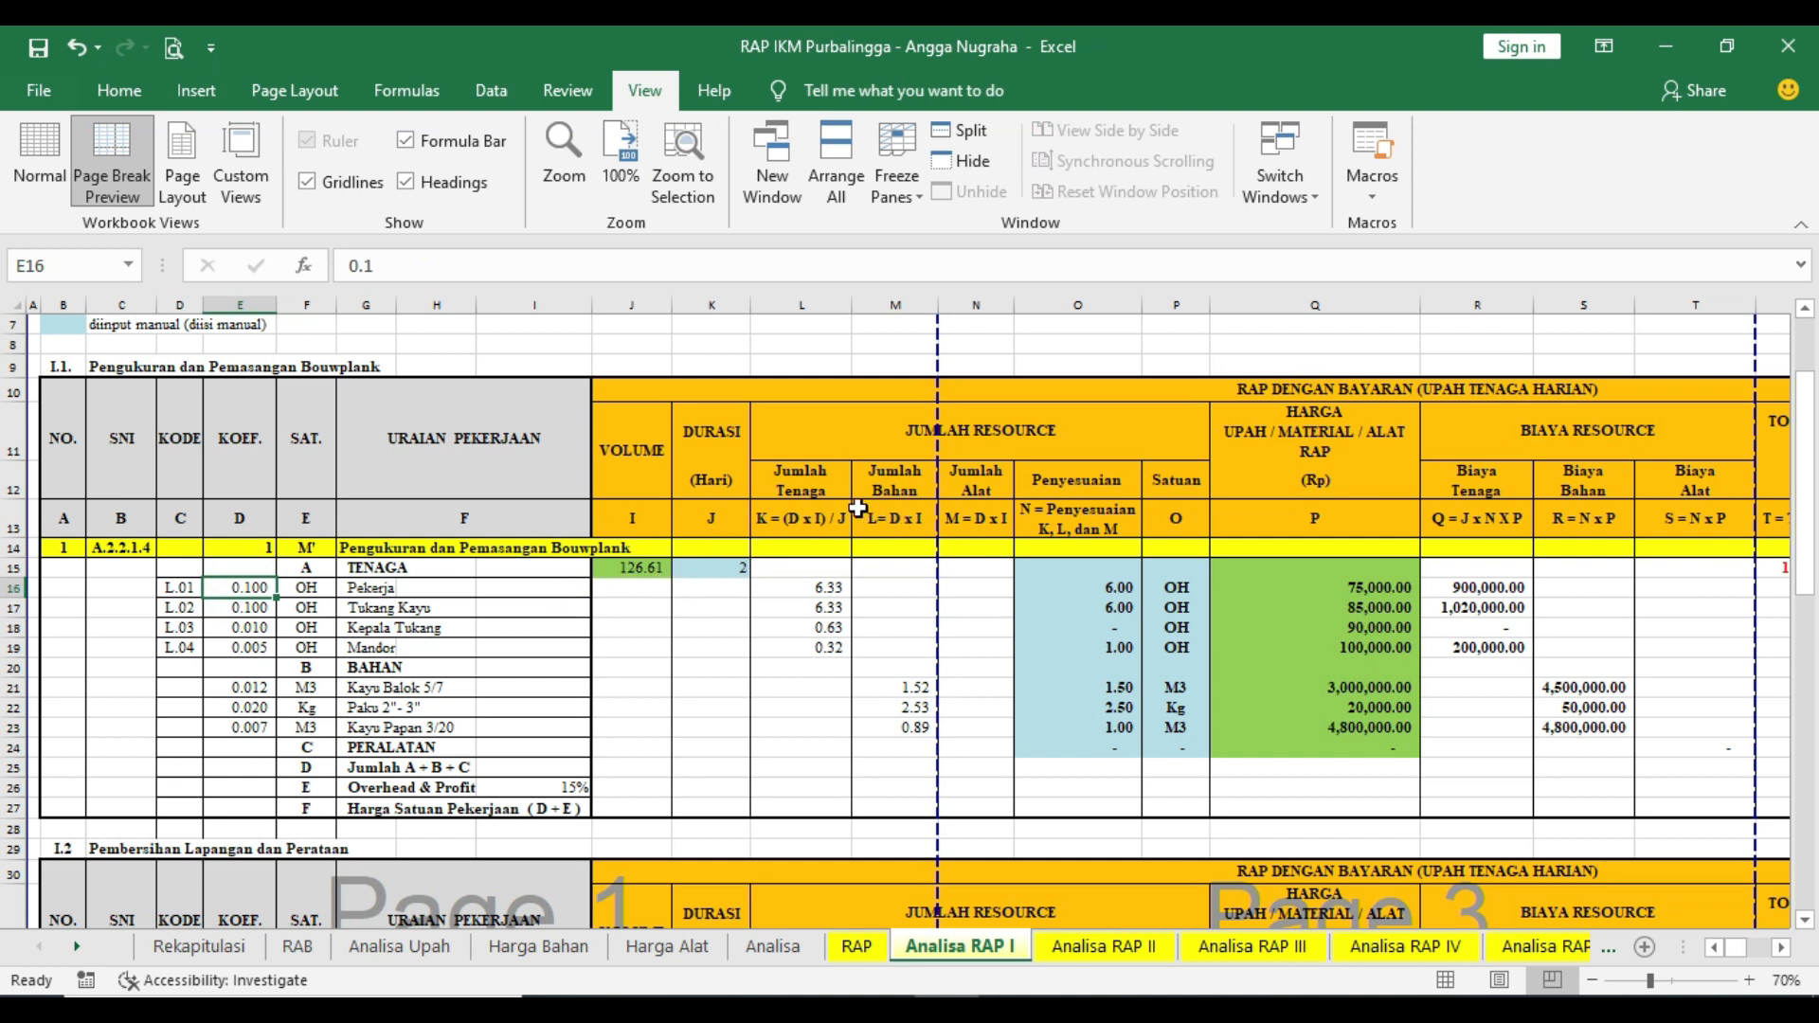
# - Set the work duration in K15 to 4 days and check the labour quantity formulas for Pekerja and Tukang Kayu
pyautogui.click(734, 567)
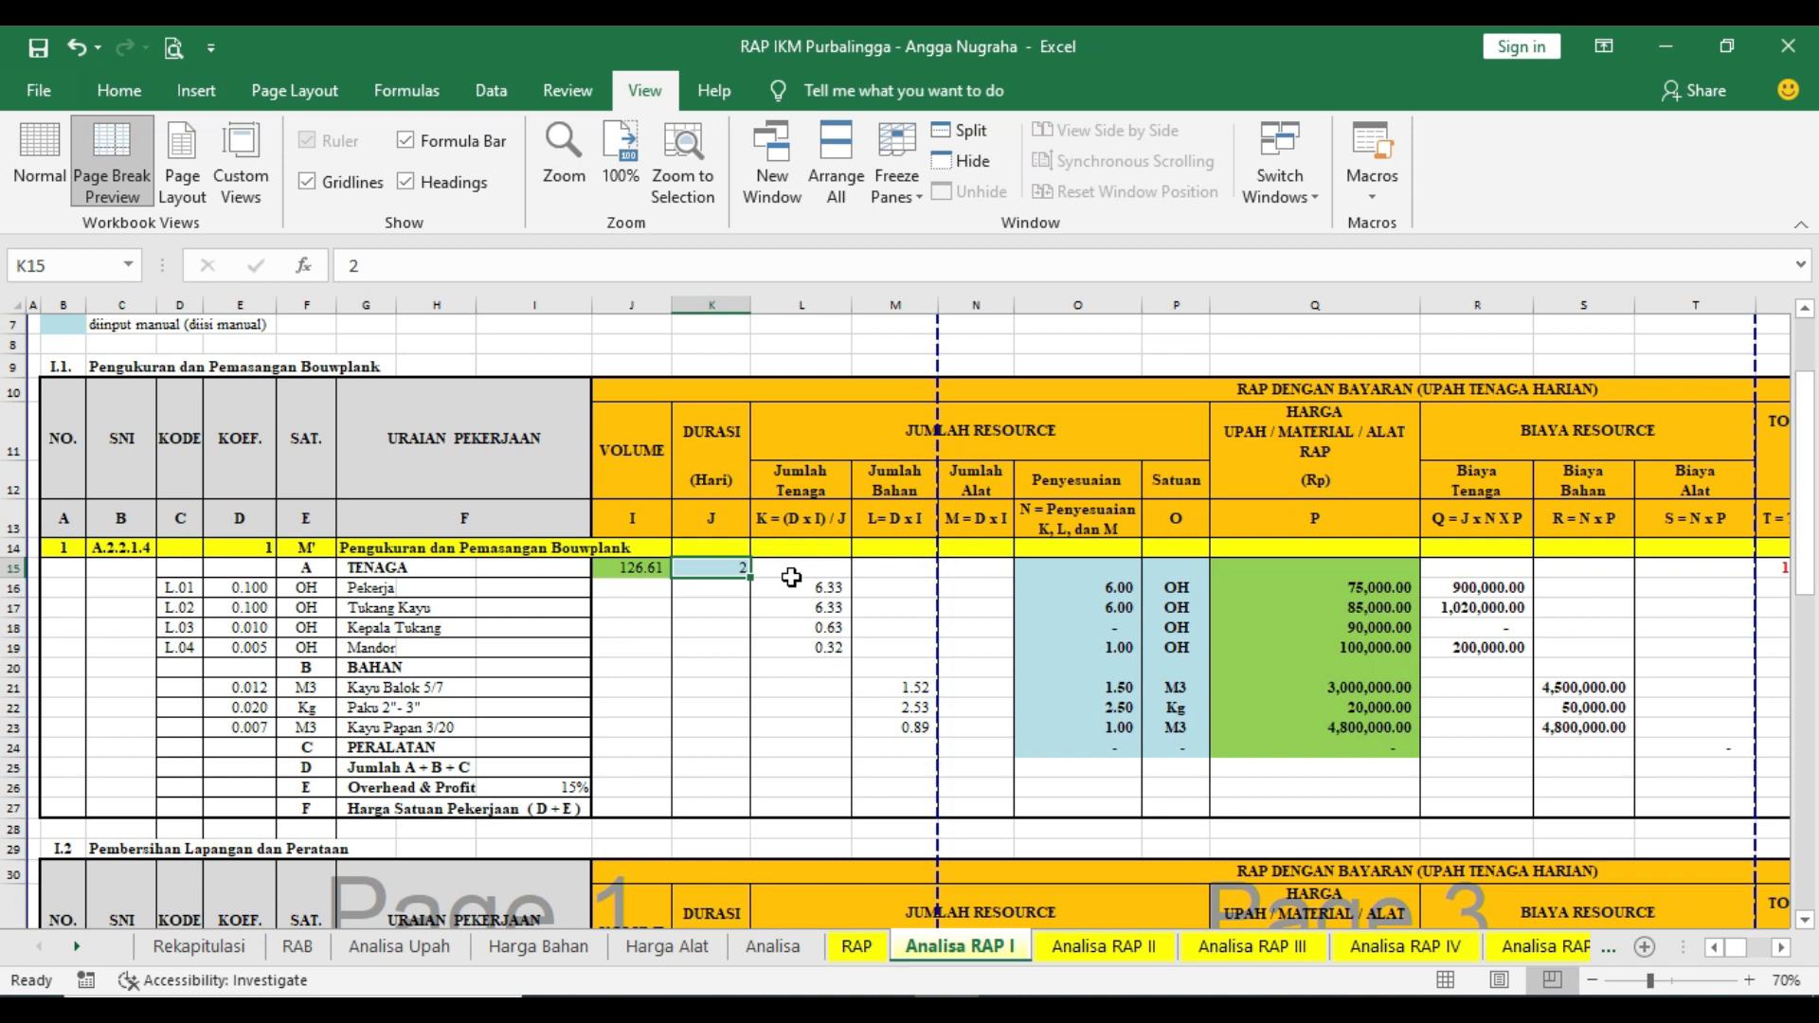
pyautogui.write('4')
pyautogui.press('Return')
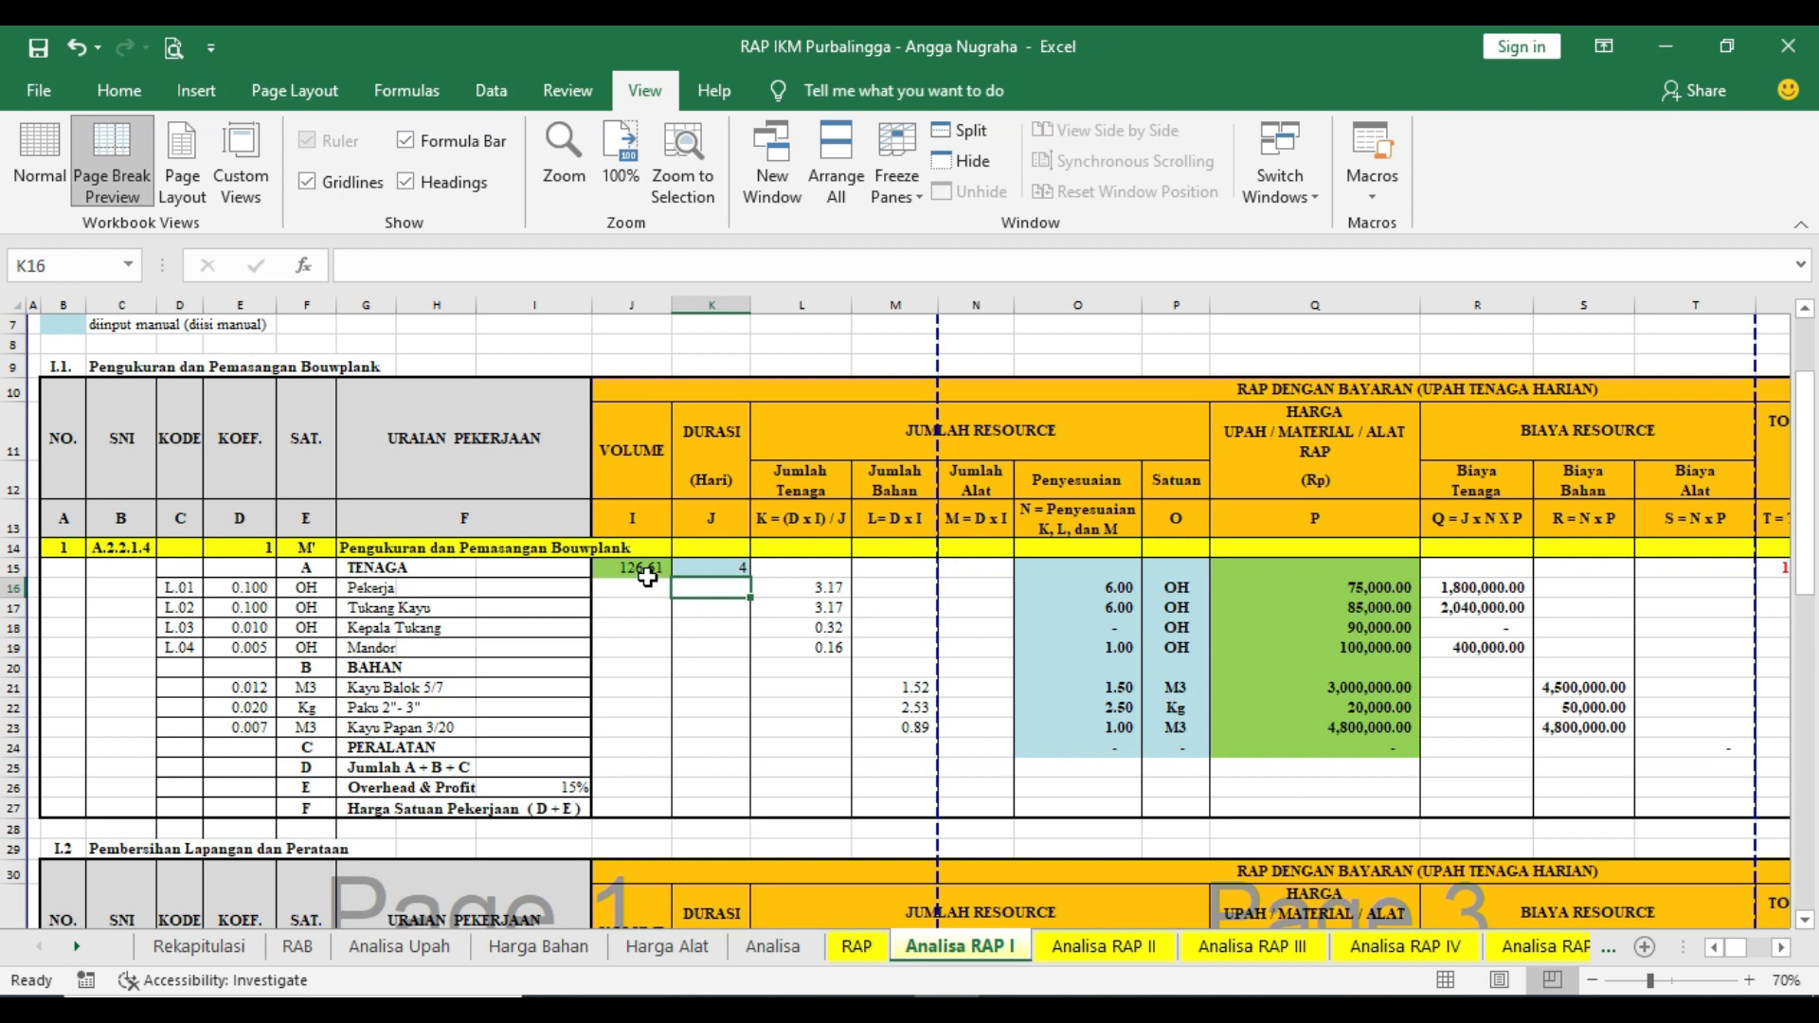
pyautogui.click(841, 593)
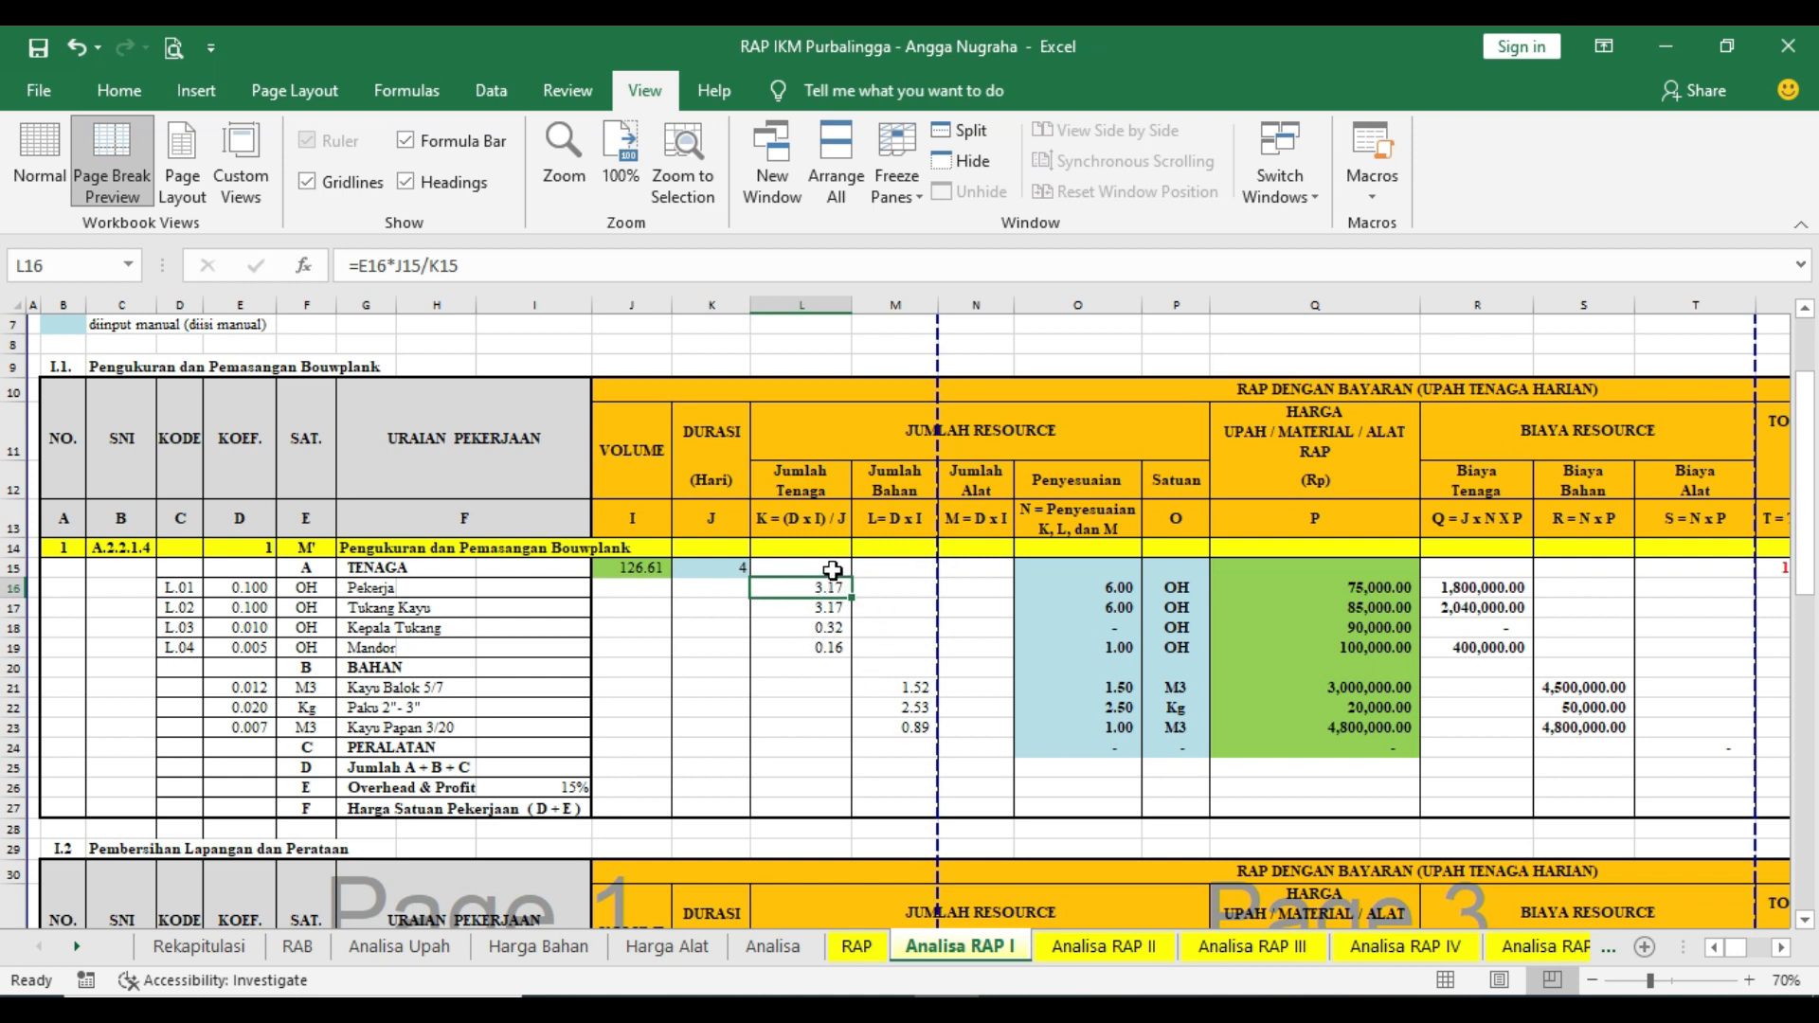
pyautogui.click(823, 609)
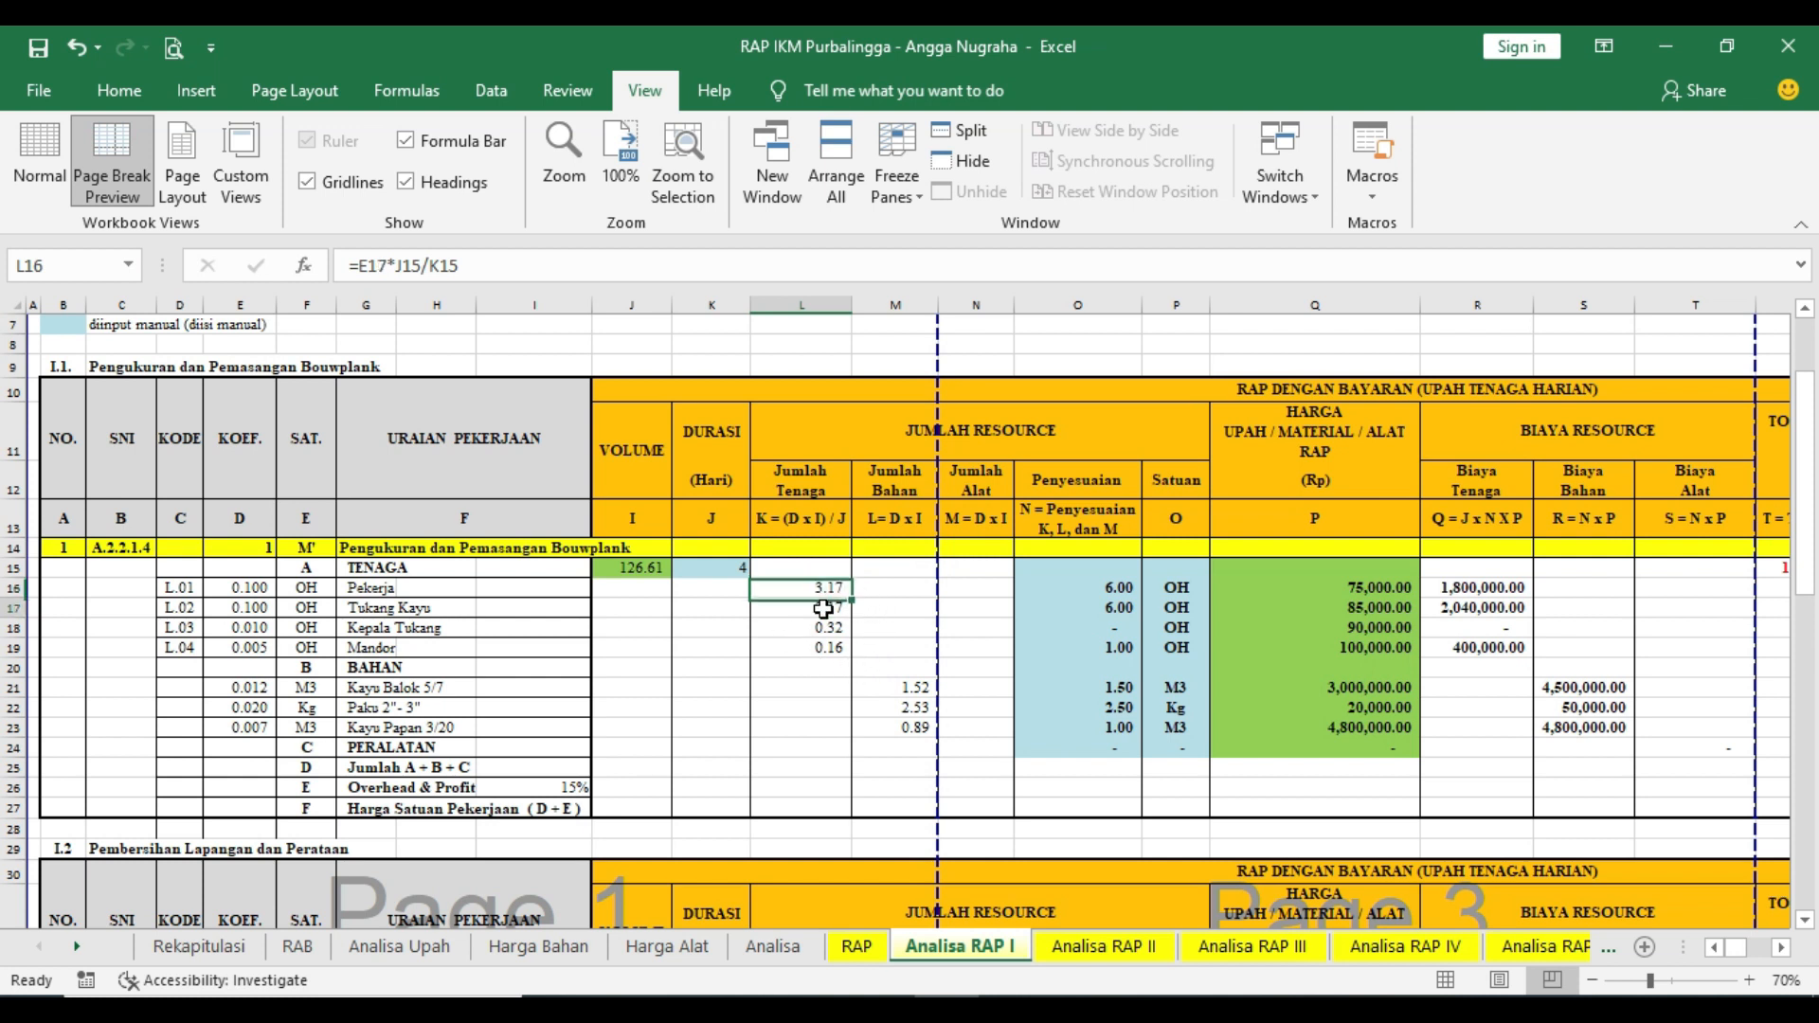
# - Inspect the Kayu Balok 5/7 quantity formula in M21, its volume and coefficient, and the PERALATAN row
pyautogui.click(926, 693)
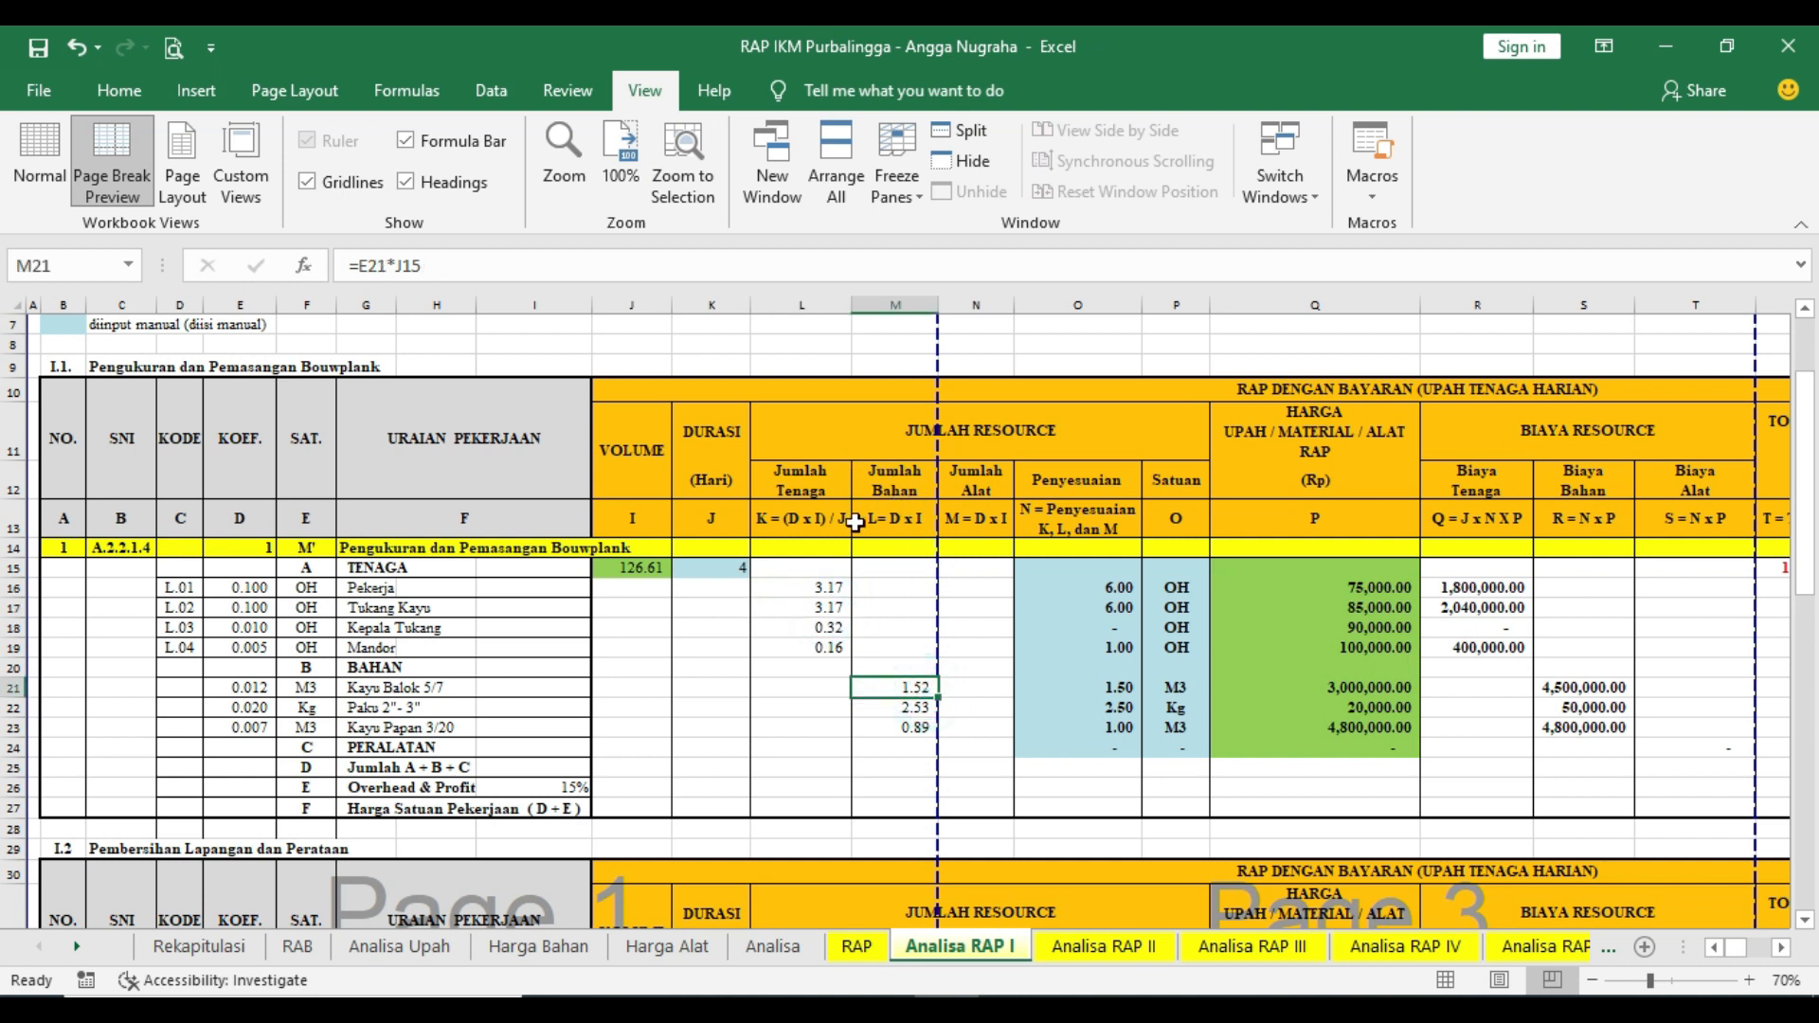
pyautogui.click(631, 567)
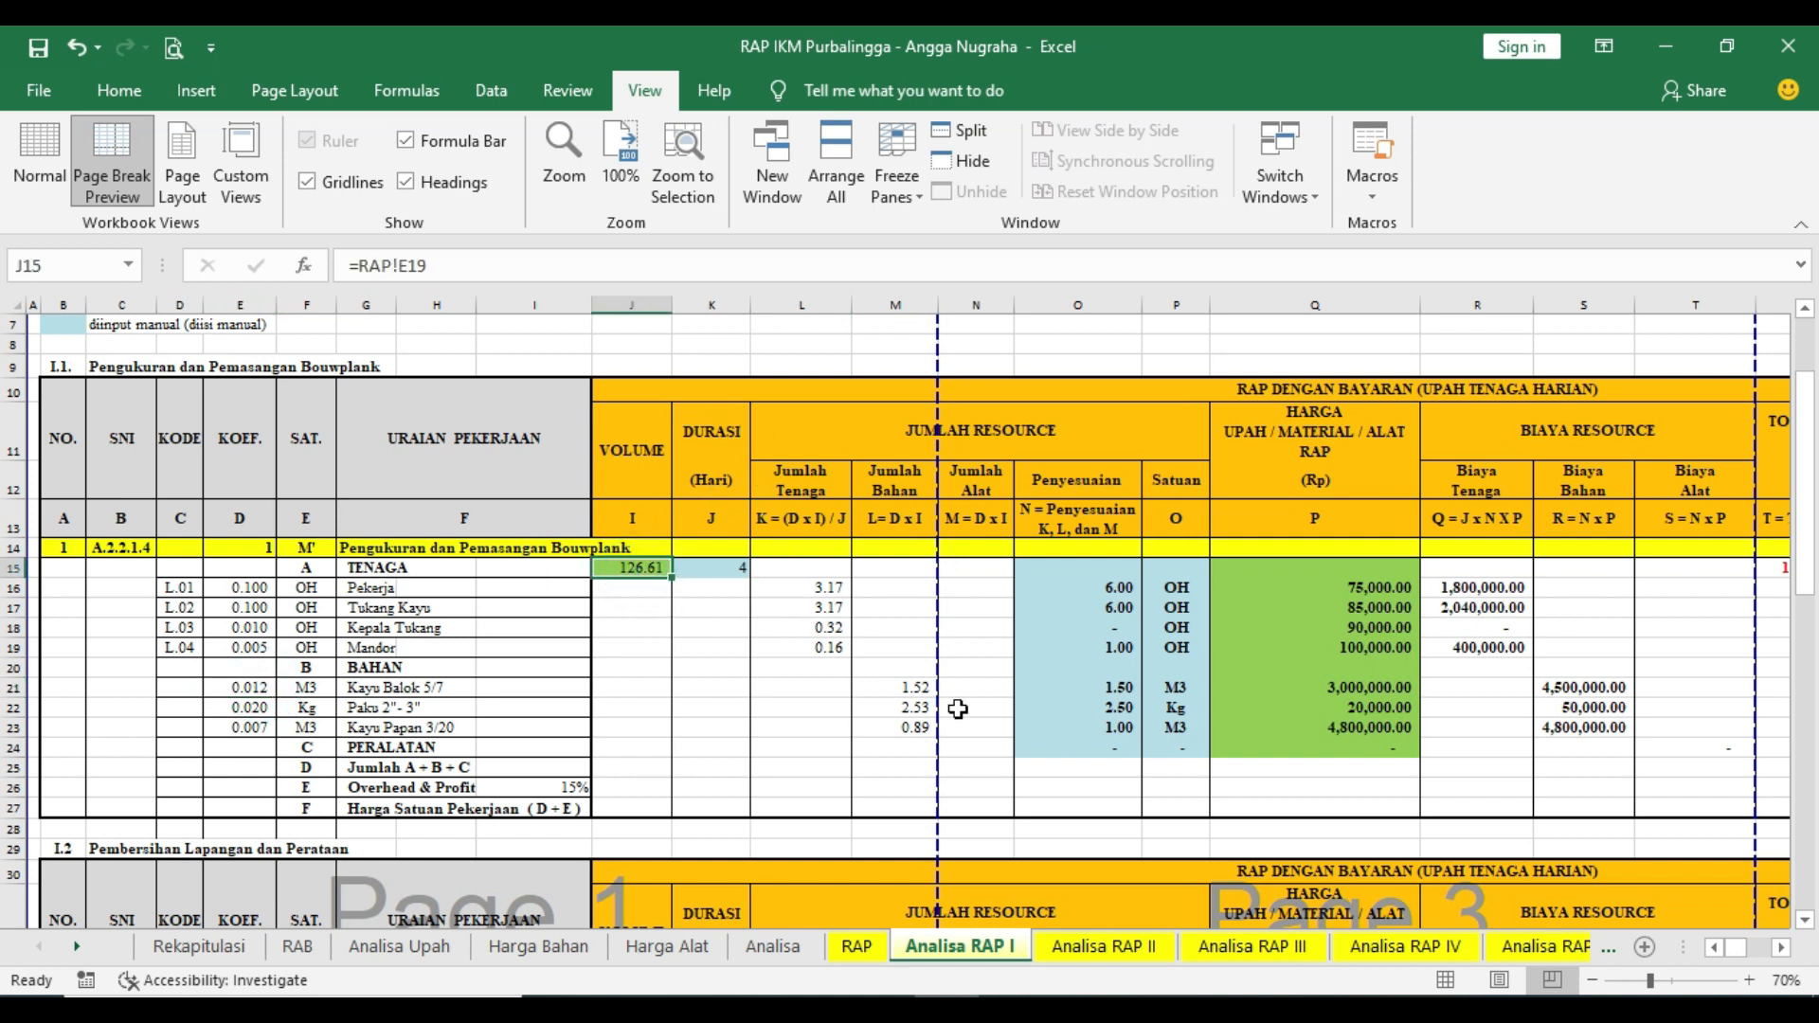
pyautogui.click(912, 692)
pyautogui.doubleClick(252, 689)
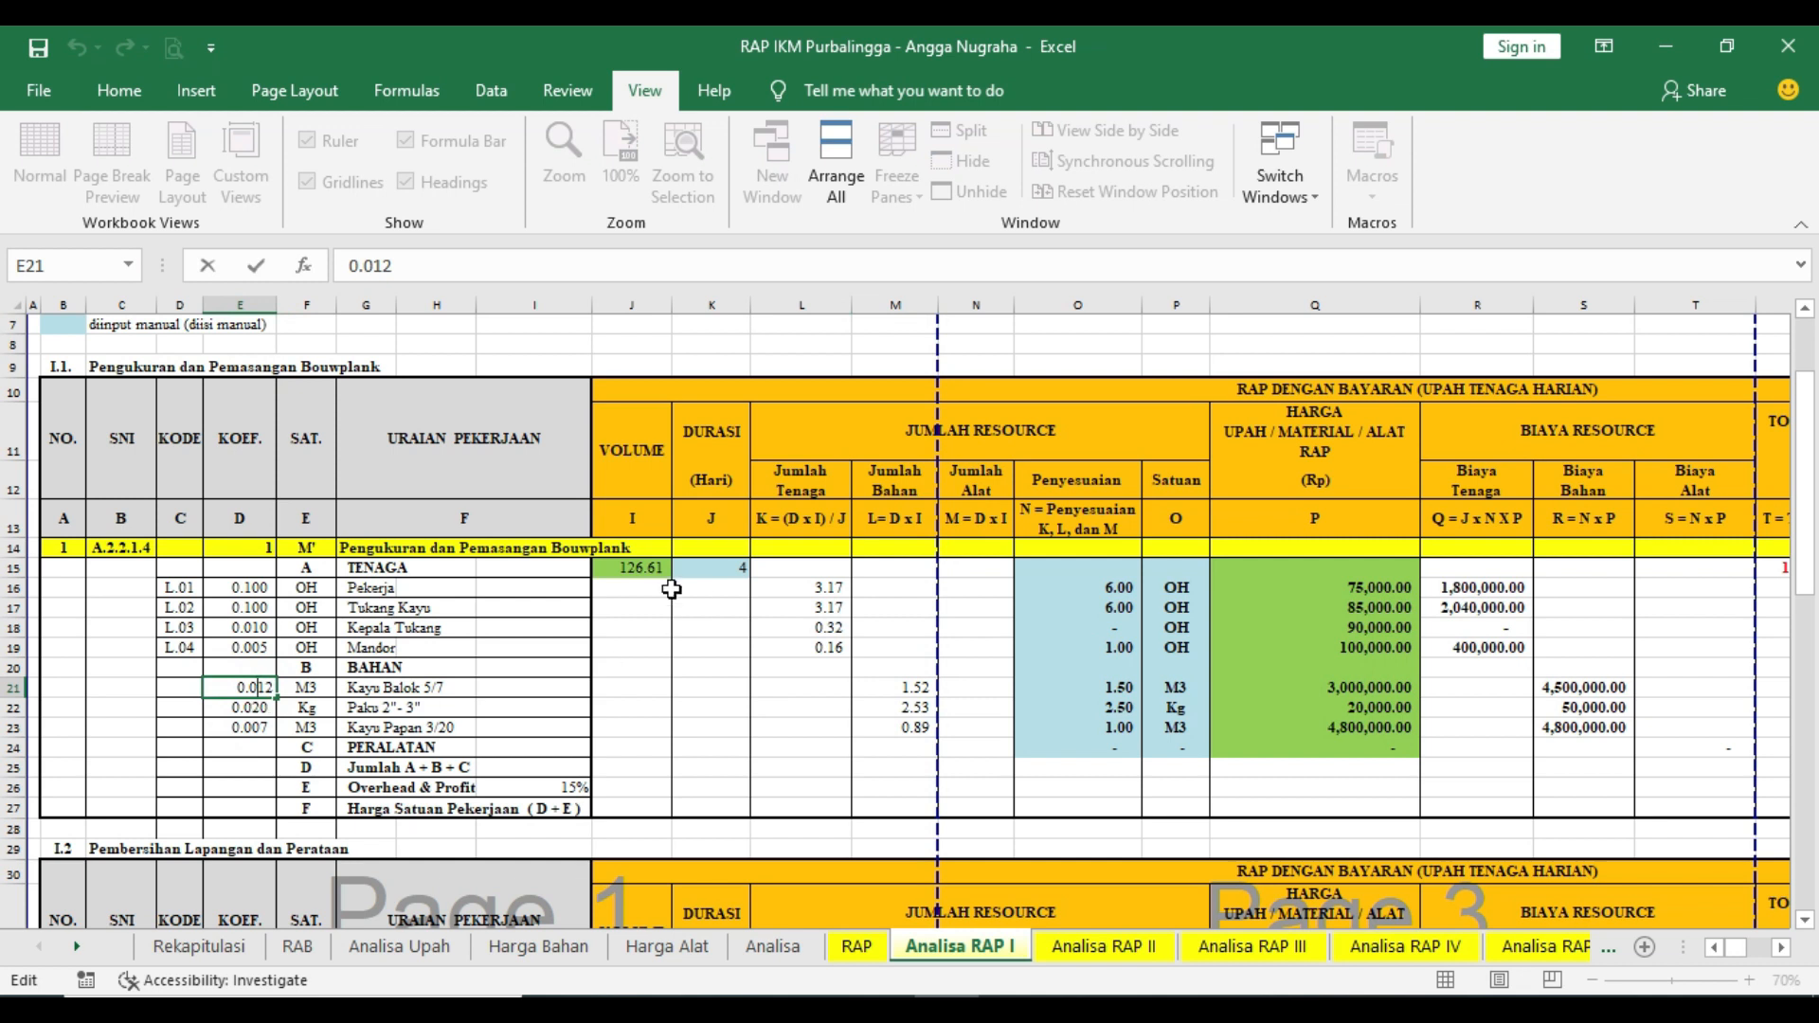
pyautogui.click(885, 681)
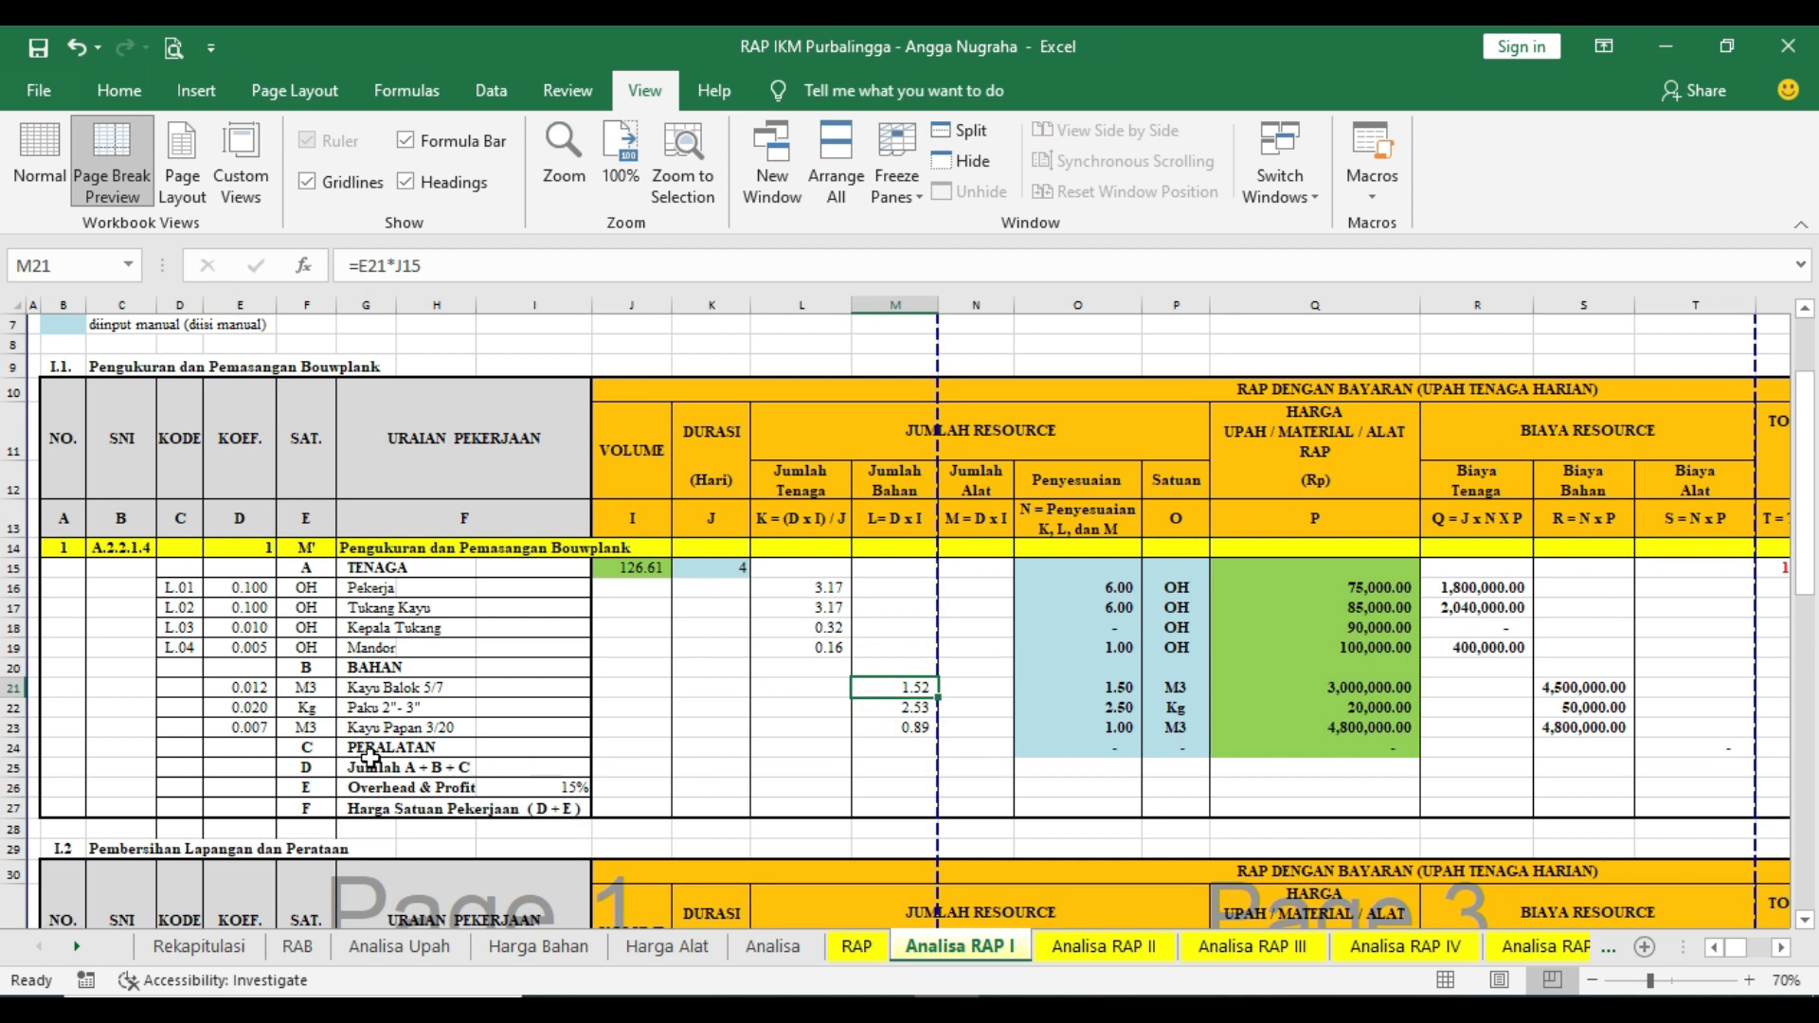
pyautogui.click(13, 749)
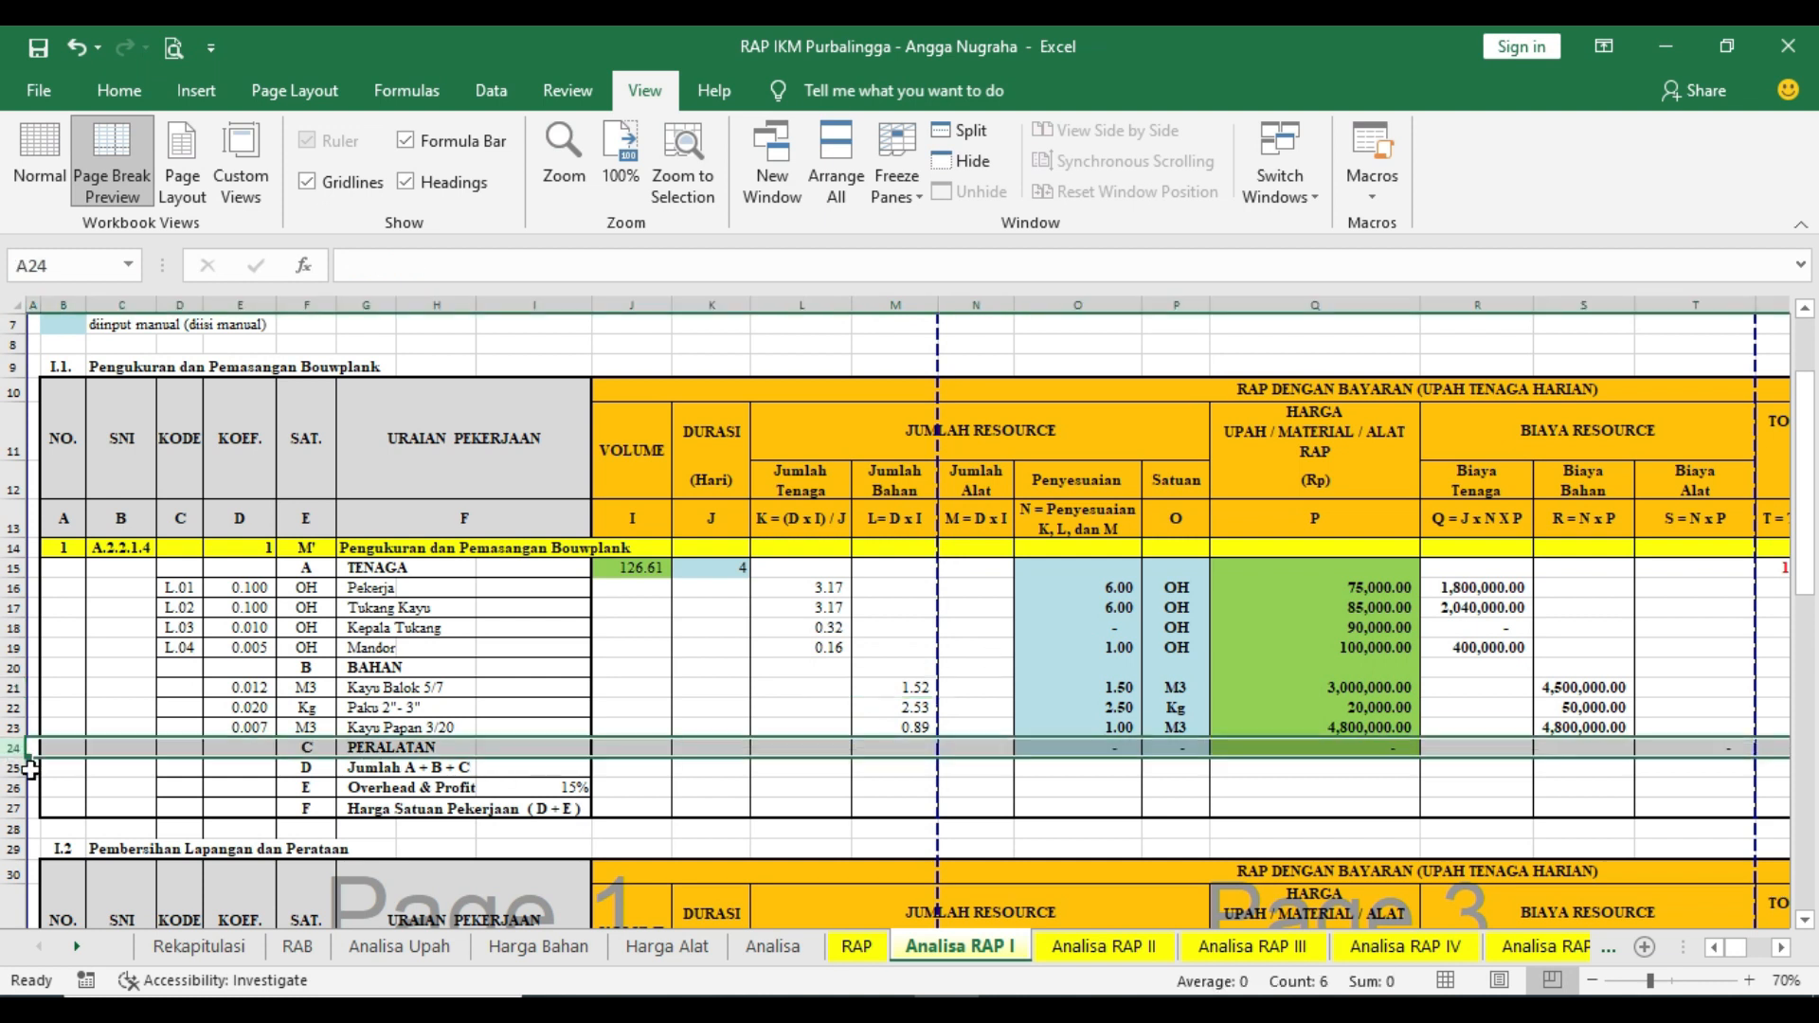
pyautogui.click(969, 766)
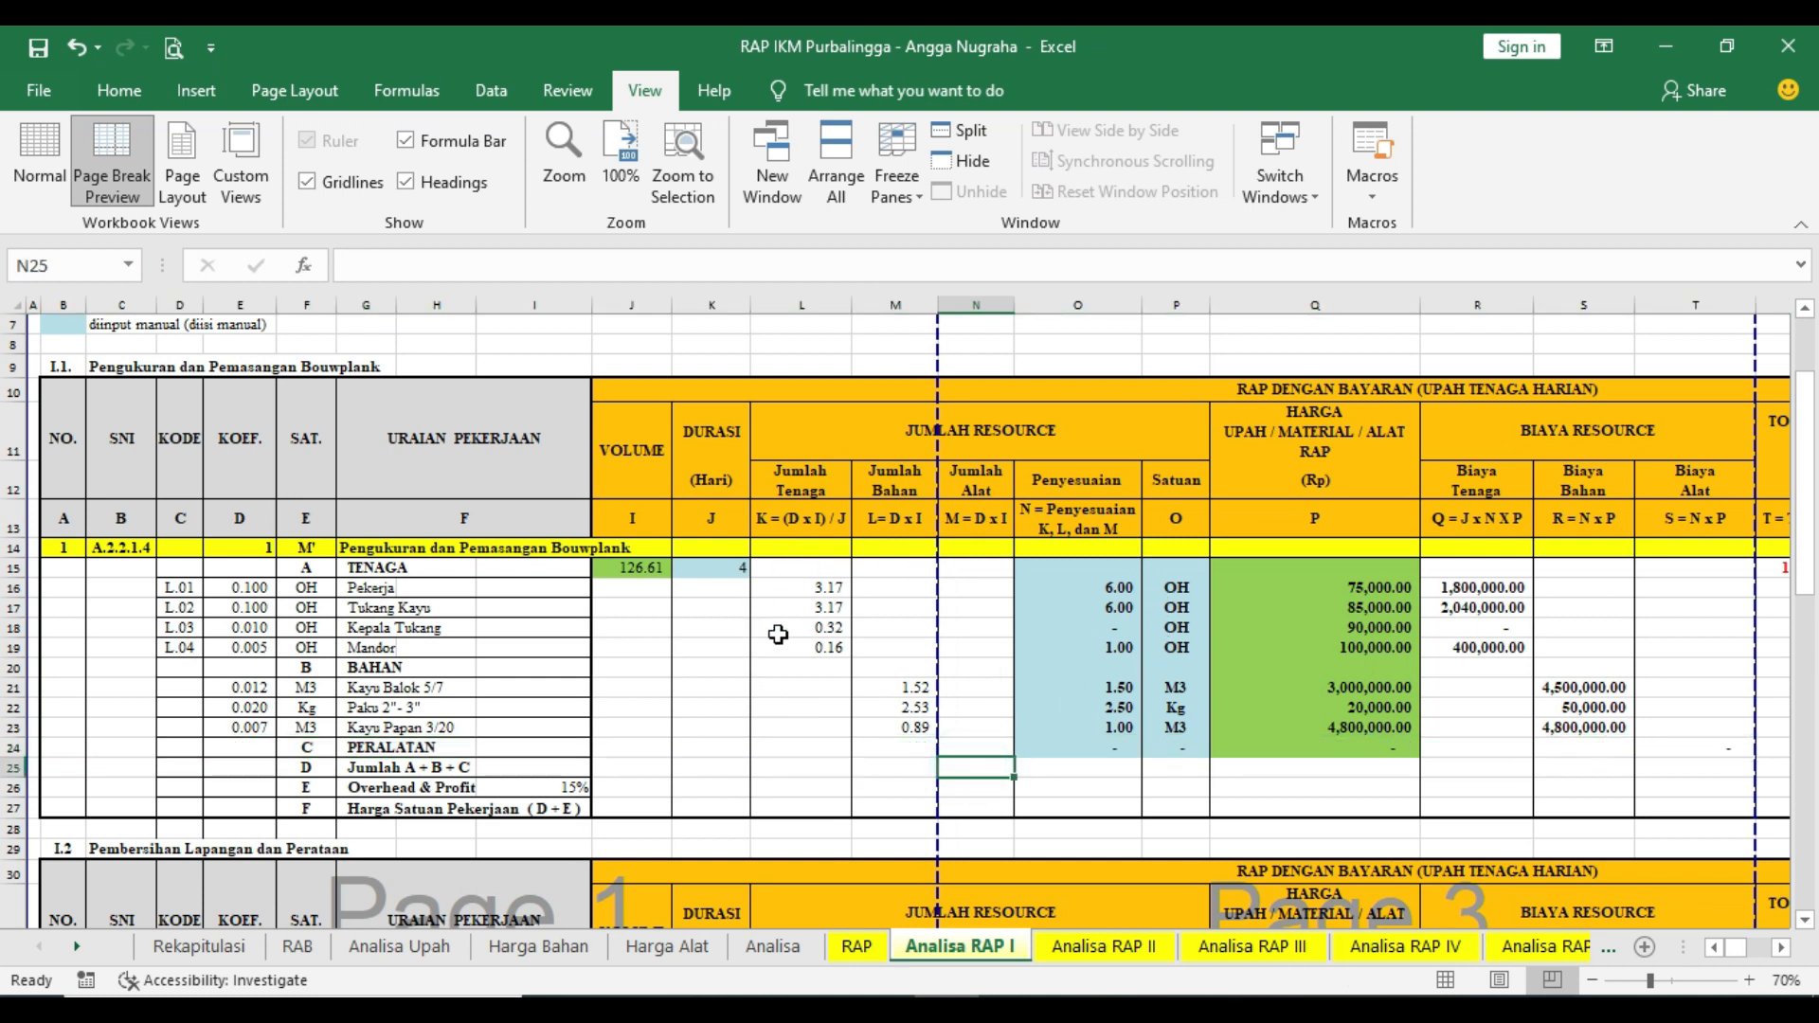
# - Set the Penyesuaian quantities for Pekerja and Tukang Kayu to 3 each
pyautogui.doubleClick(1125, 587)
pyautogui.click(1127, 619)
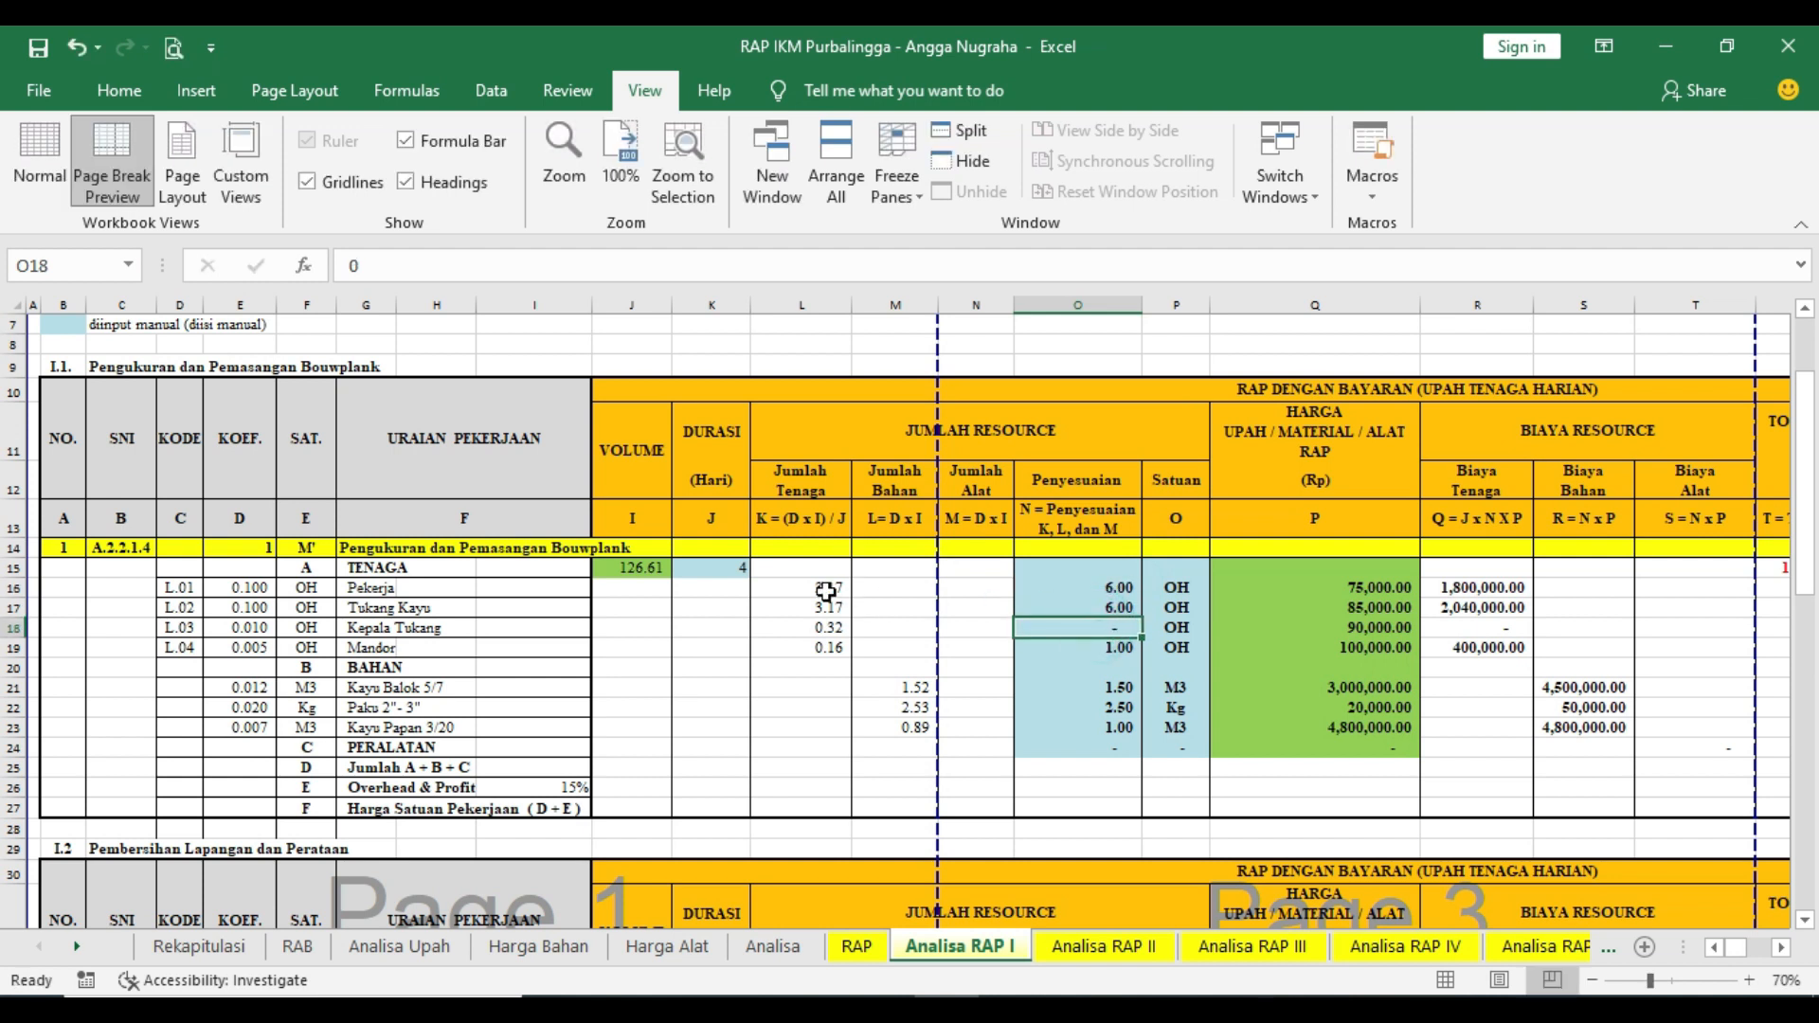
pyautogui.click(1087, 588)
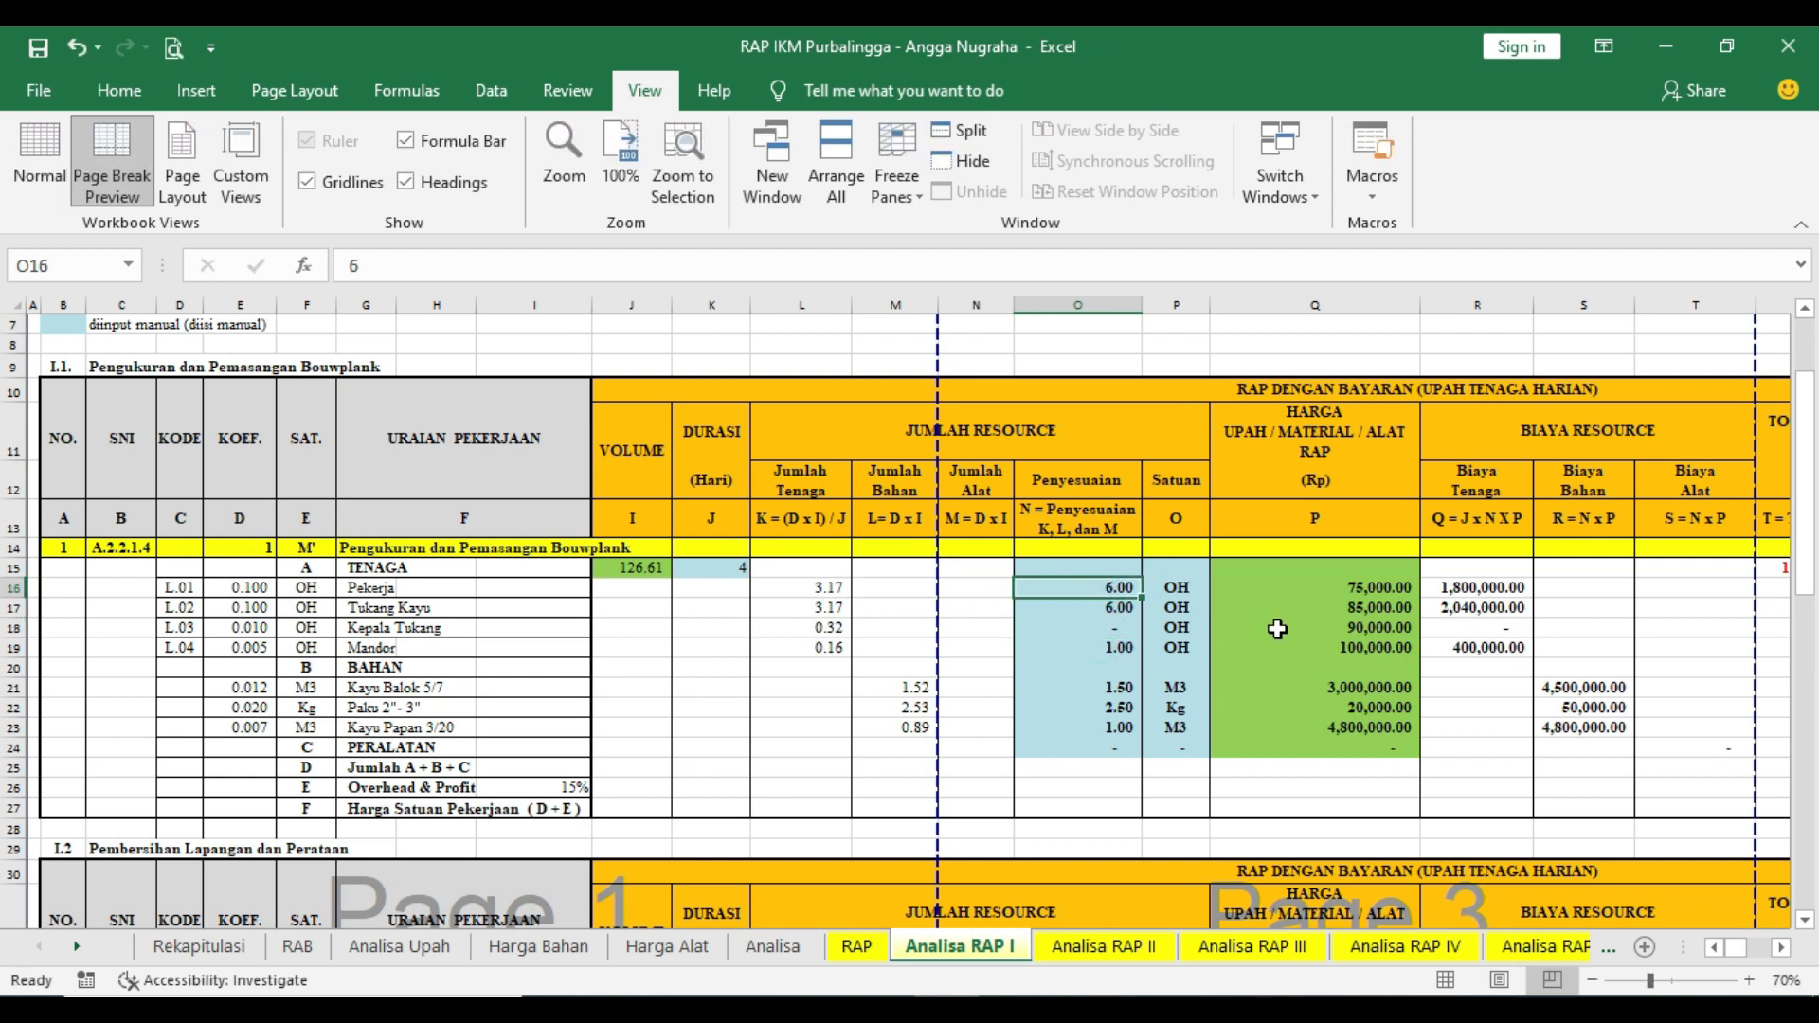
pyautogui.write('3')
pyautogui.press('Return')
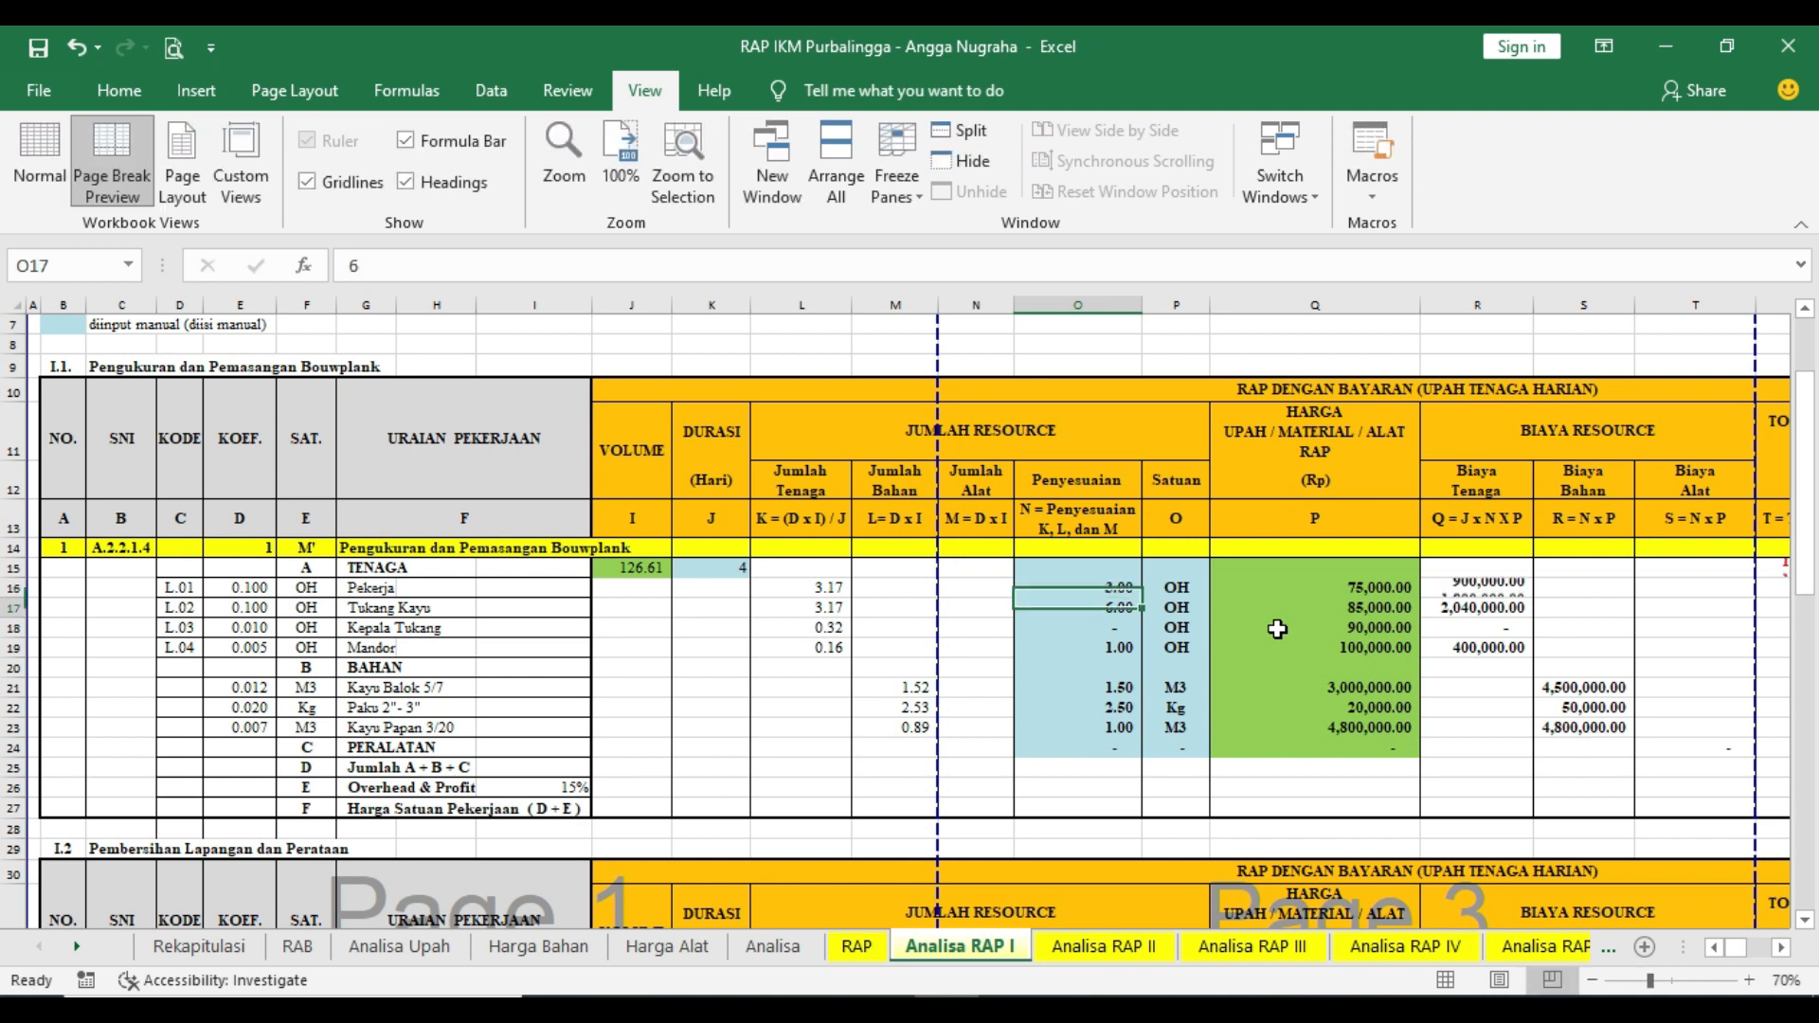
pyautogui.write('3')
pyautogui.press('Return')
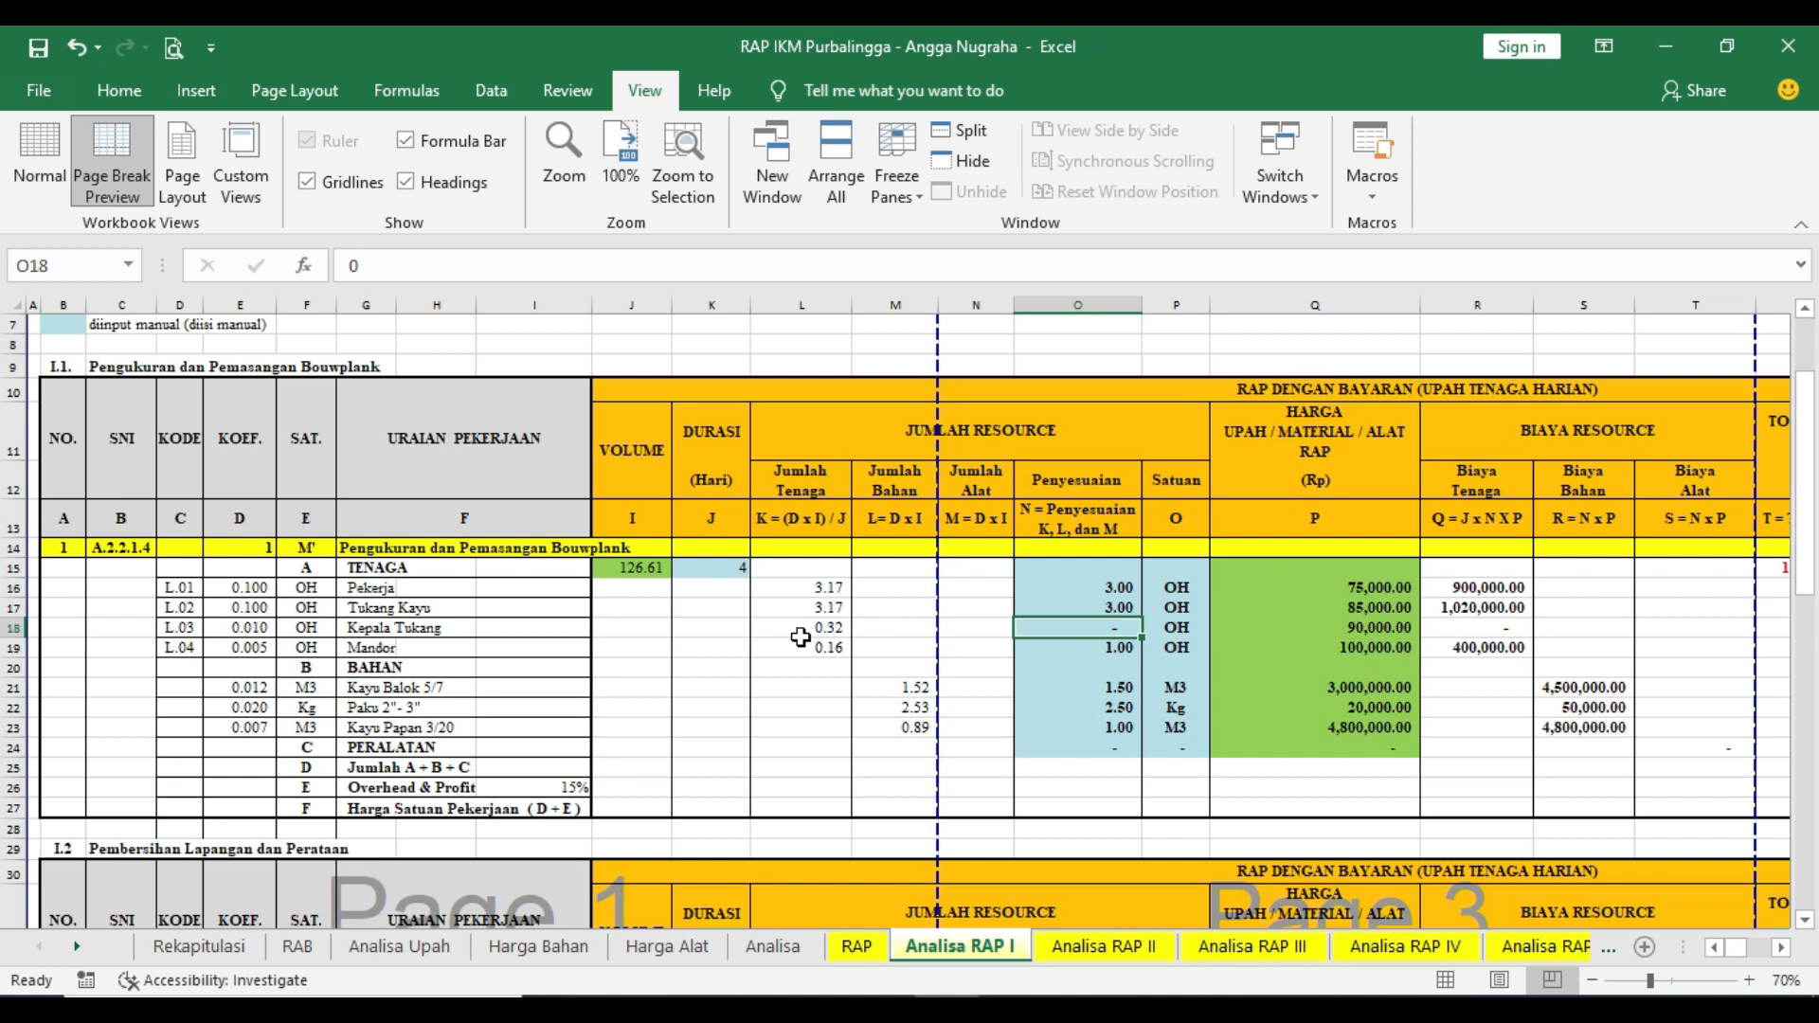
# - Review the Penyesuaian quantities for Mandor and Kayu Papan 3/20, and the Paku quantity formula in M22
pyautogui.press('Down')
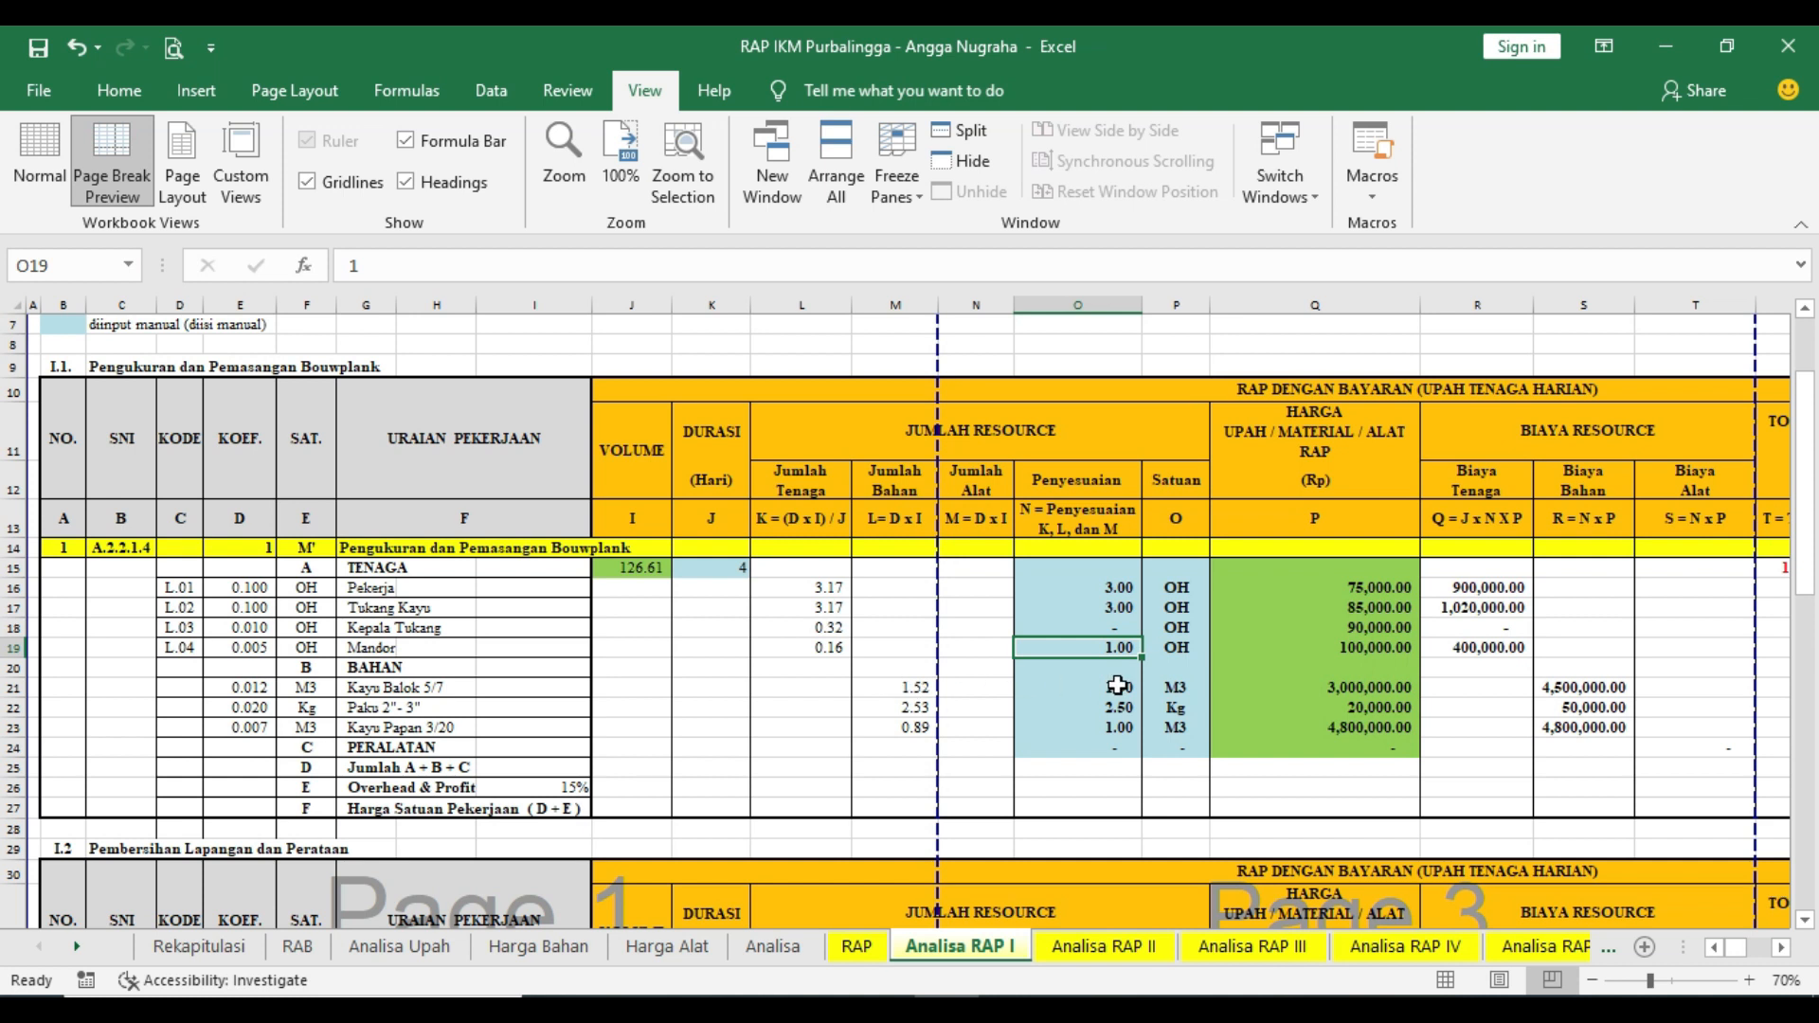
pyautogui.click(1118, 722)
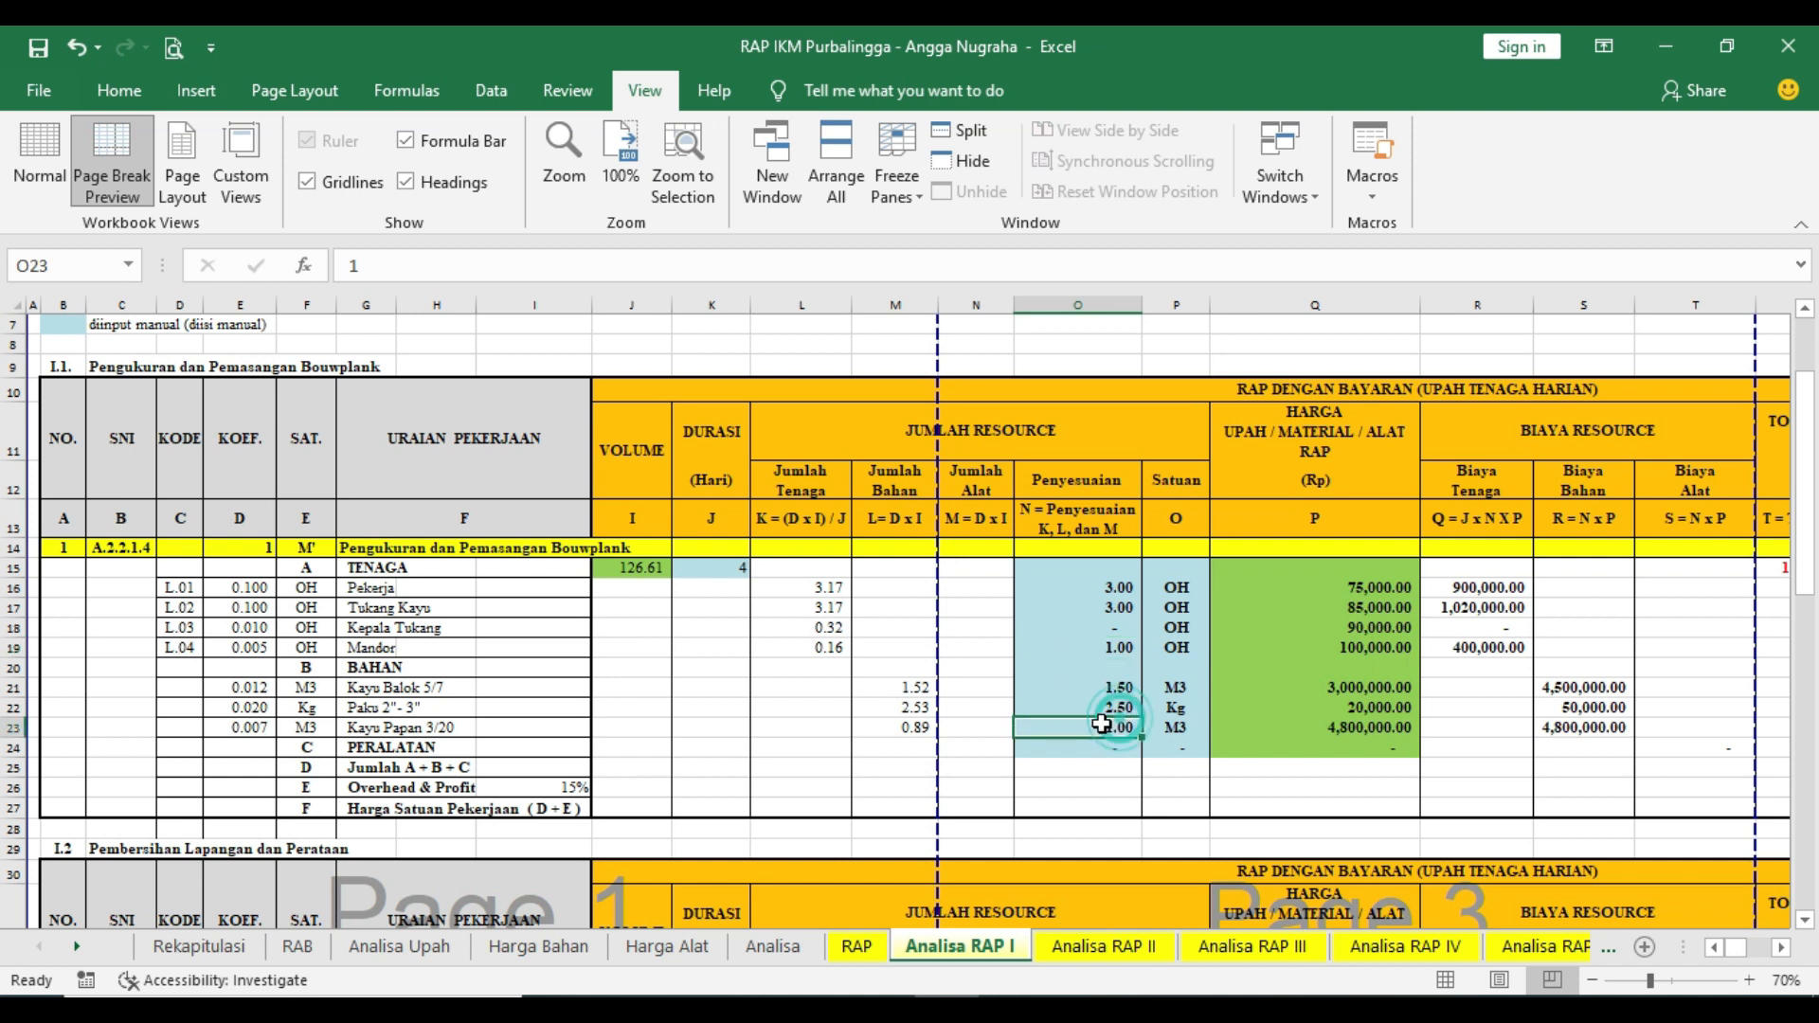
pyautogui.click(918, 710)
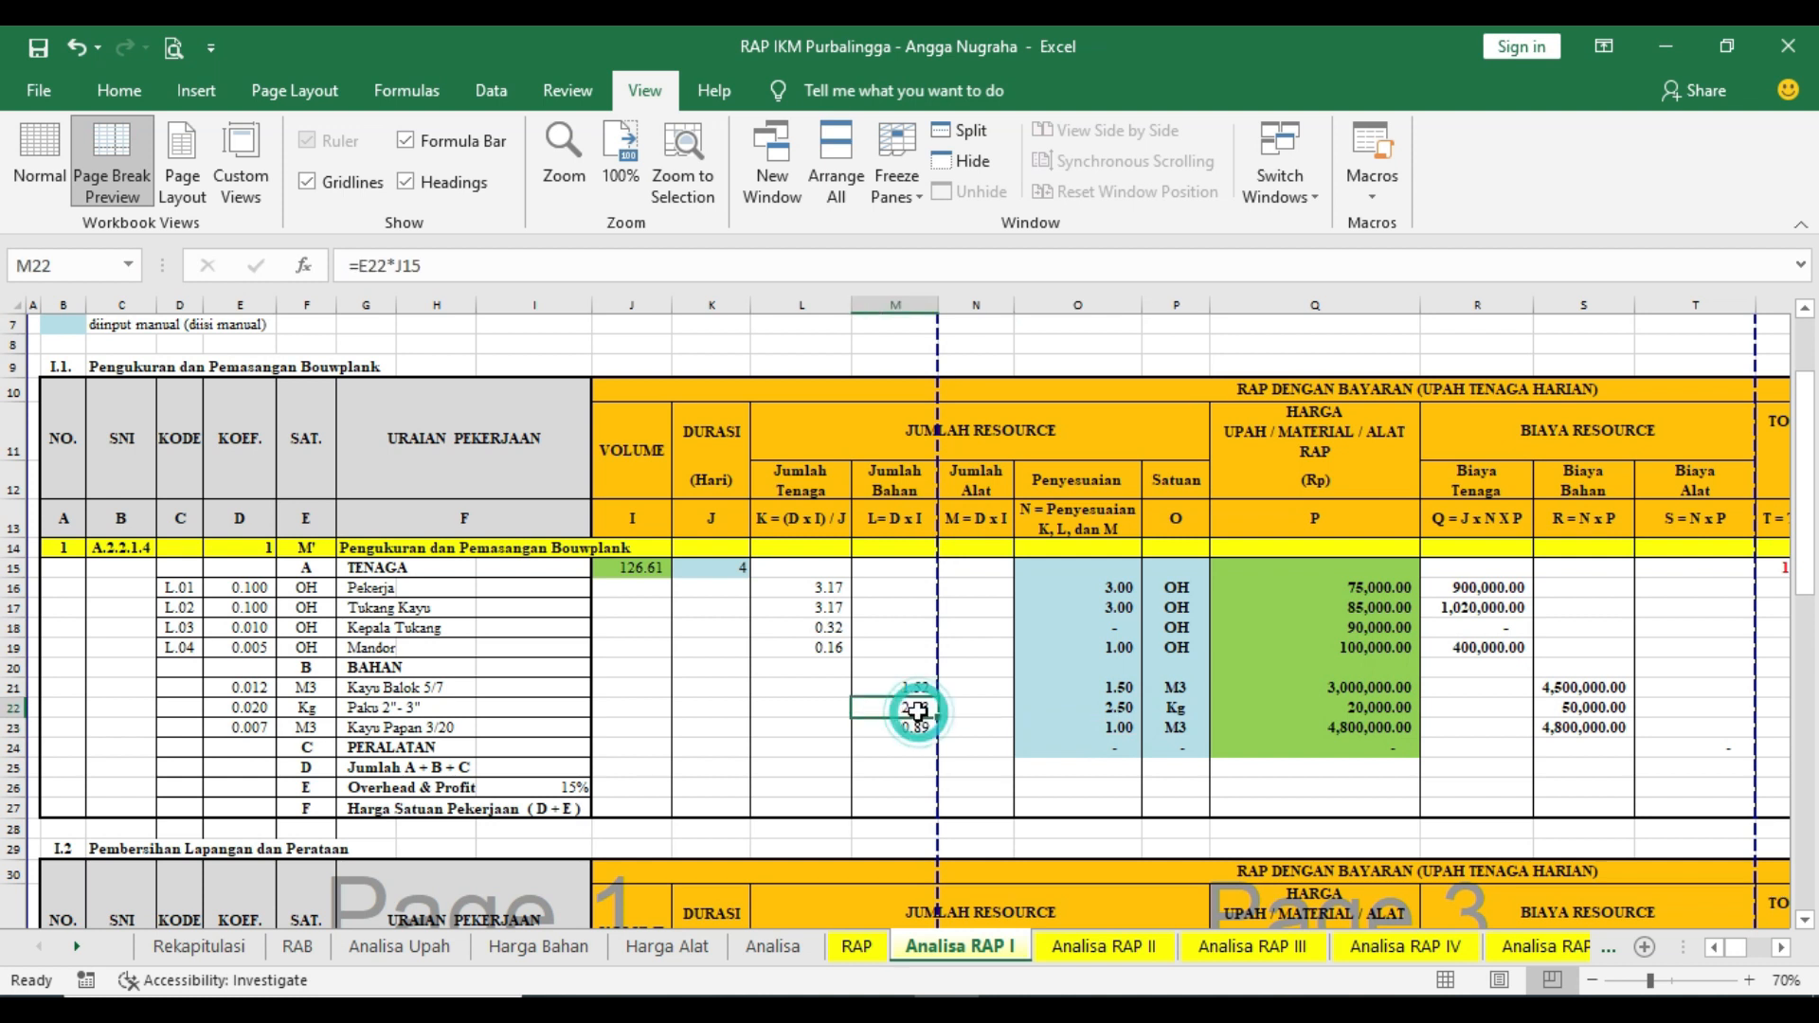
# - Check the Penyesuaian quantities for Paku and Kayu Papan 3/20, and the Pekerja unit price reference in Q16
pyautogui.click(1133, 709)
pyautogui.click(1120, 729)
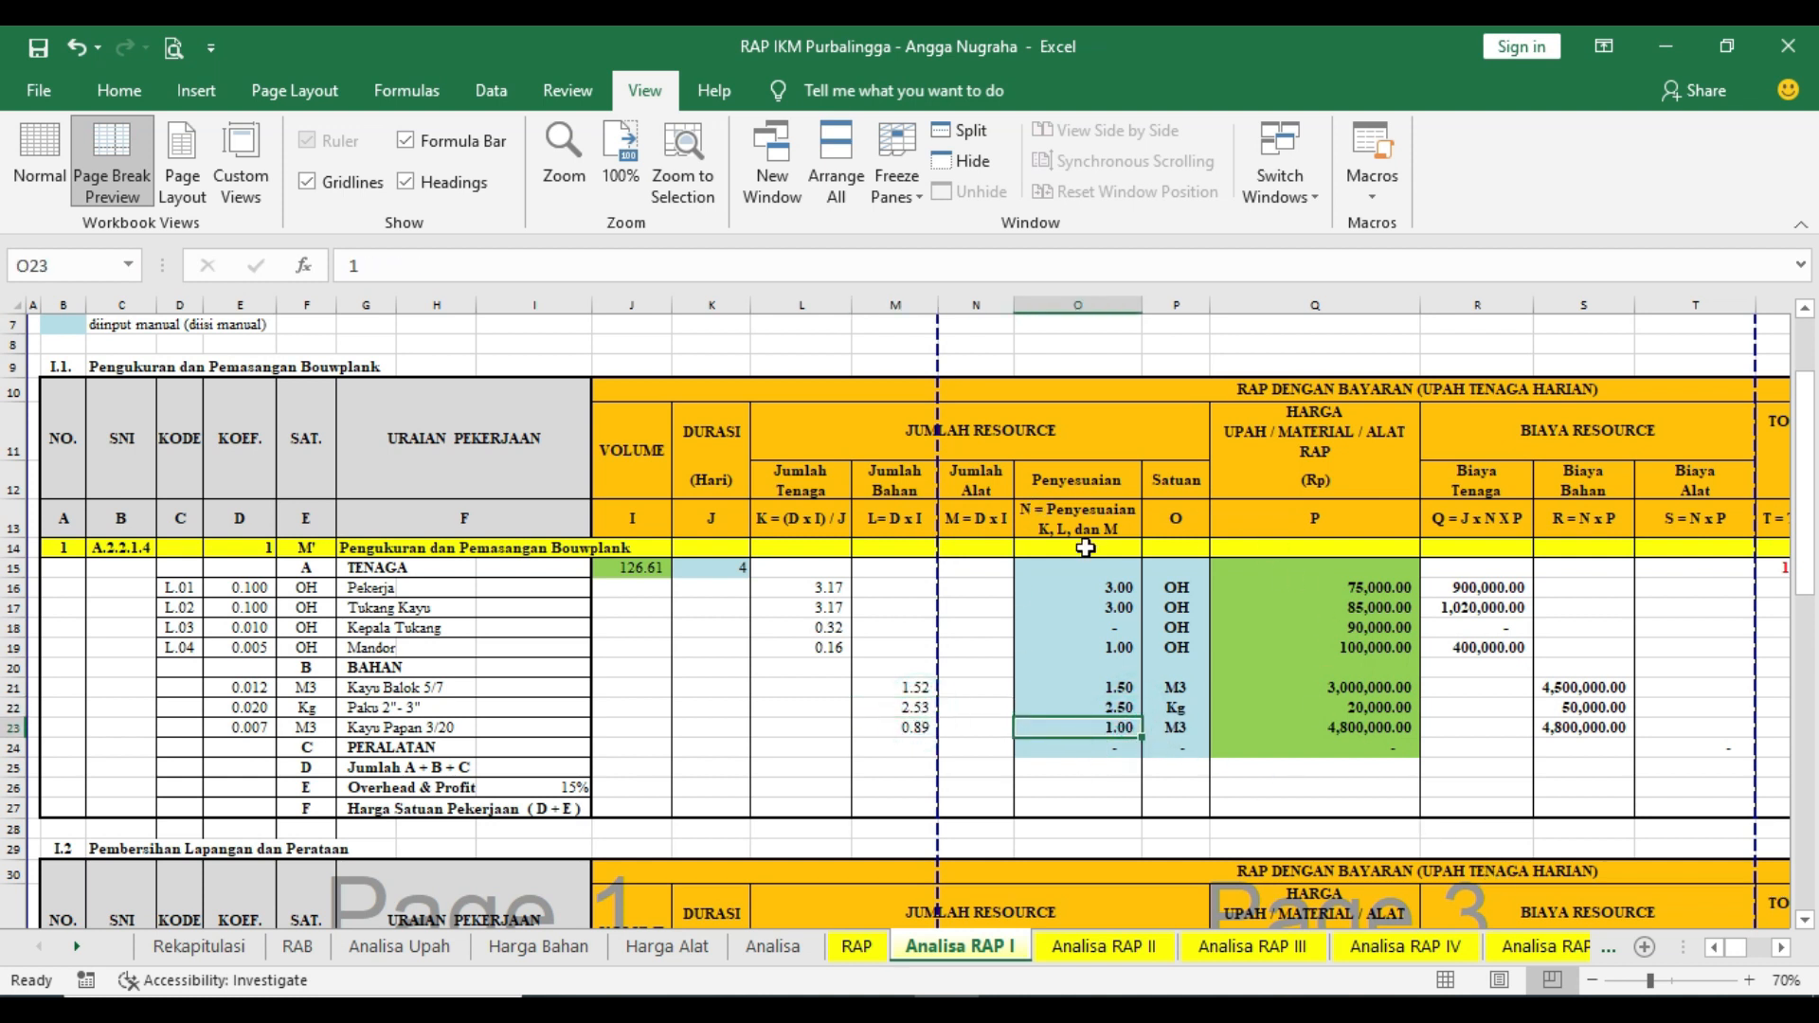
pyautogui.click(1780, 947)
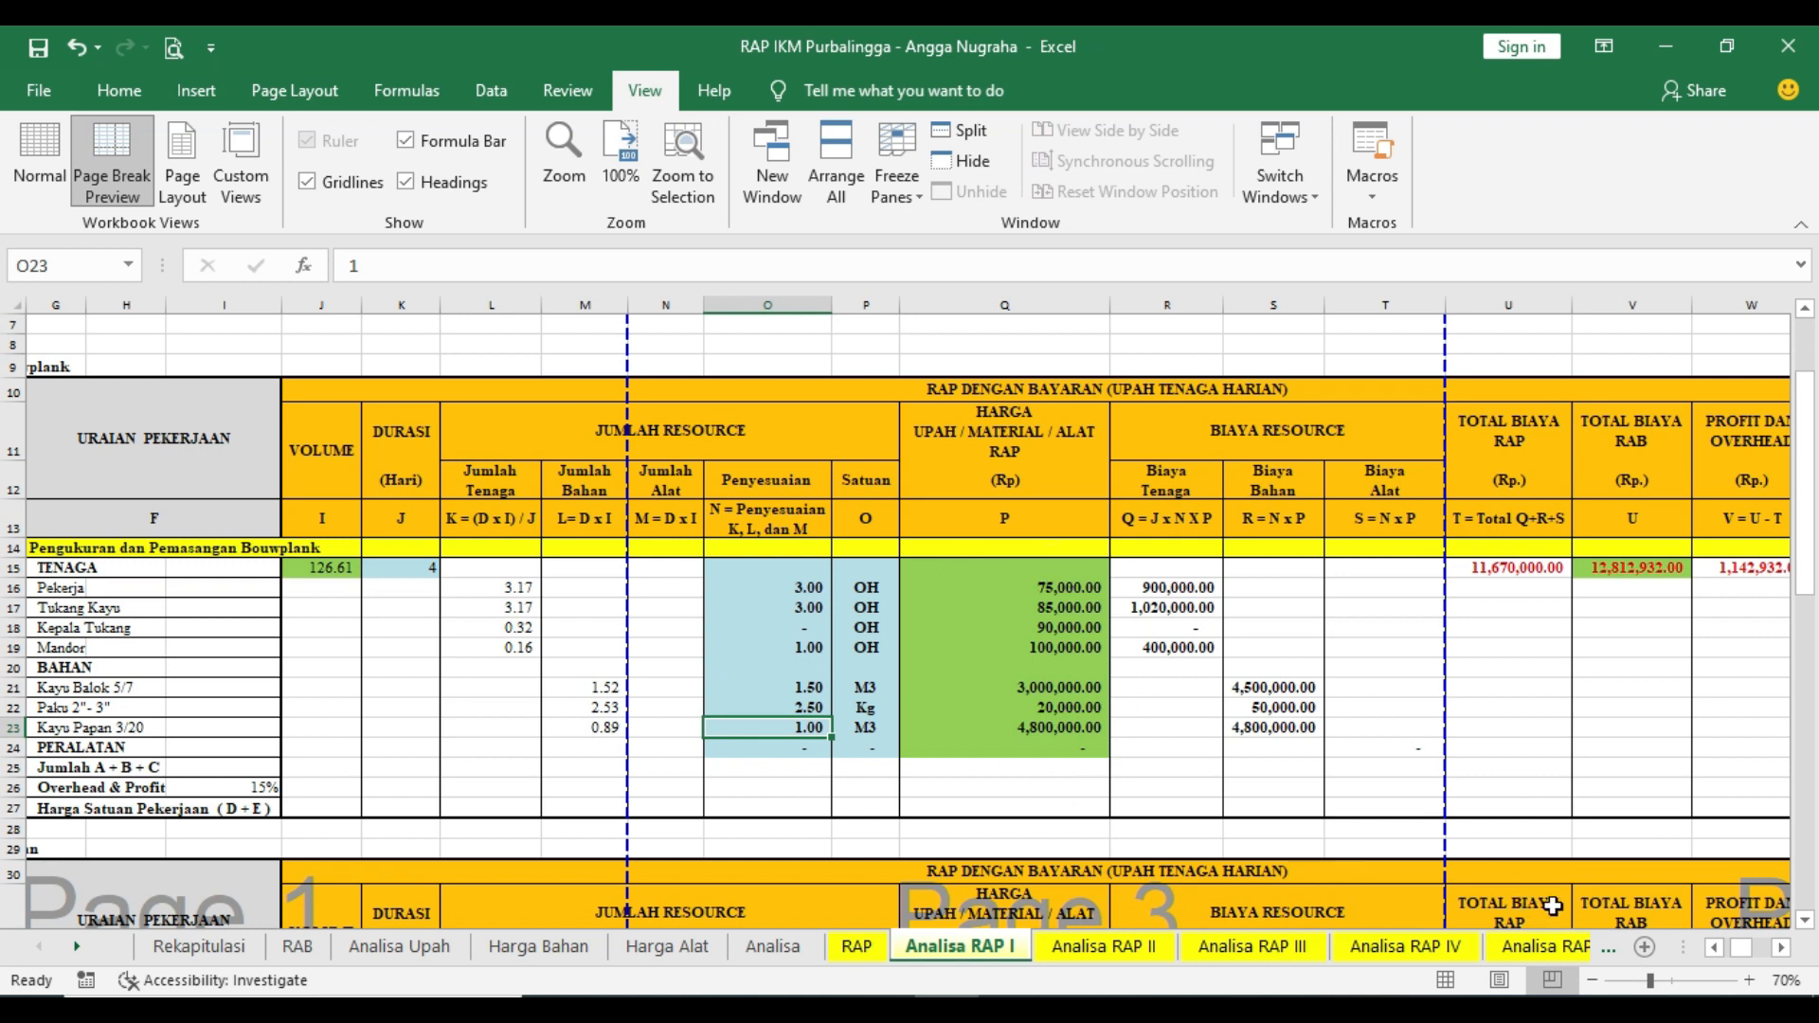
pyautogui.click(1034, 587)
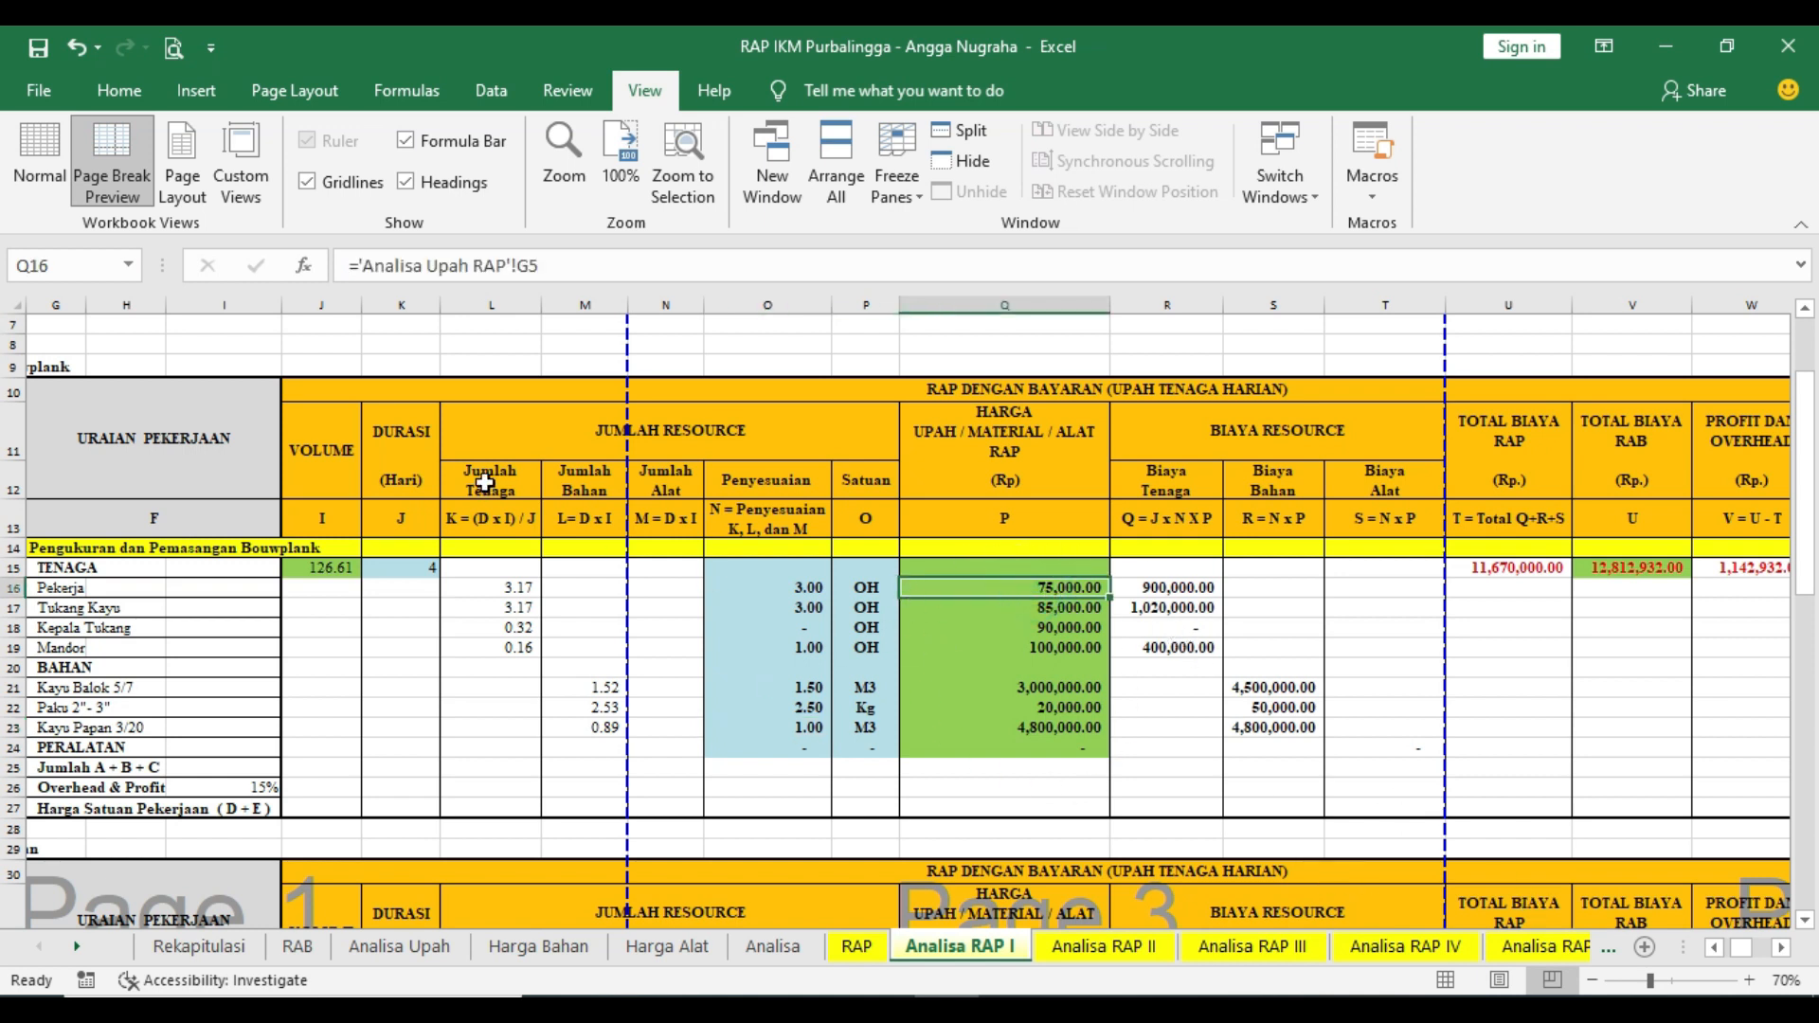
# - Look through the RAP unit prices on the Analisa Upah RAP, Harga Bahan RAP and Harga Alat RAP sheets
pyautogui.click(1607, 947)
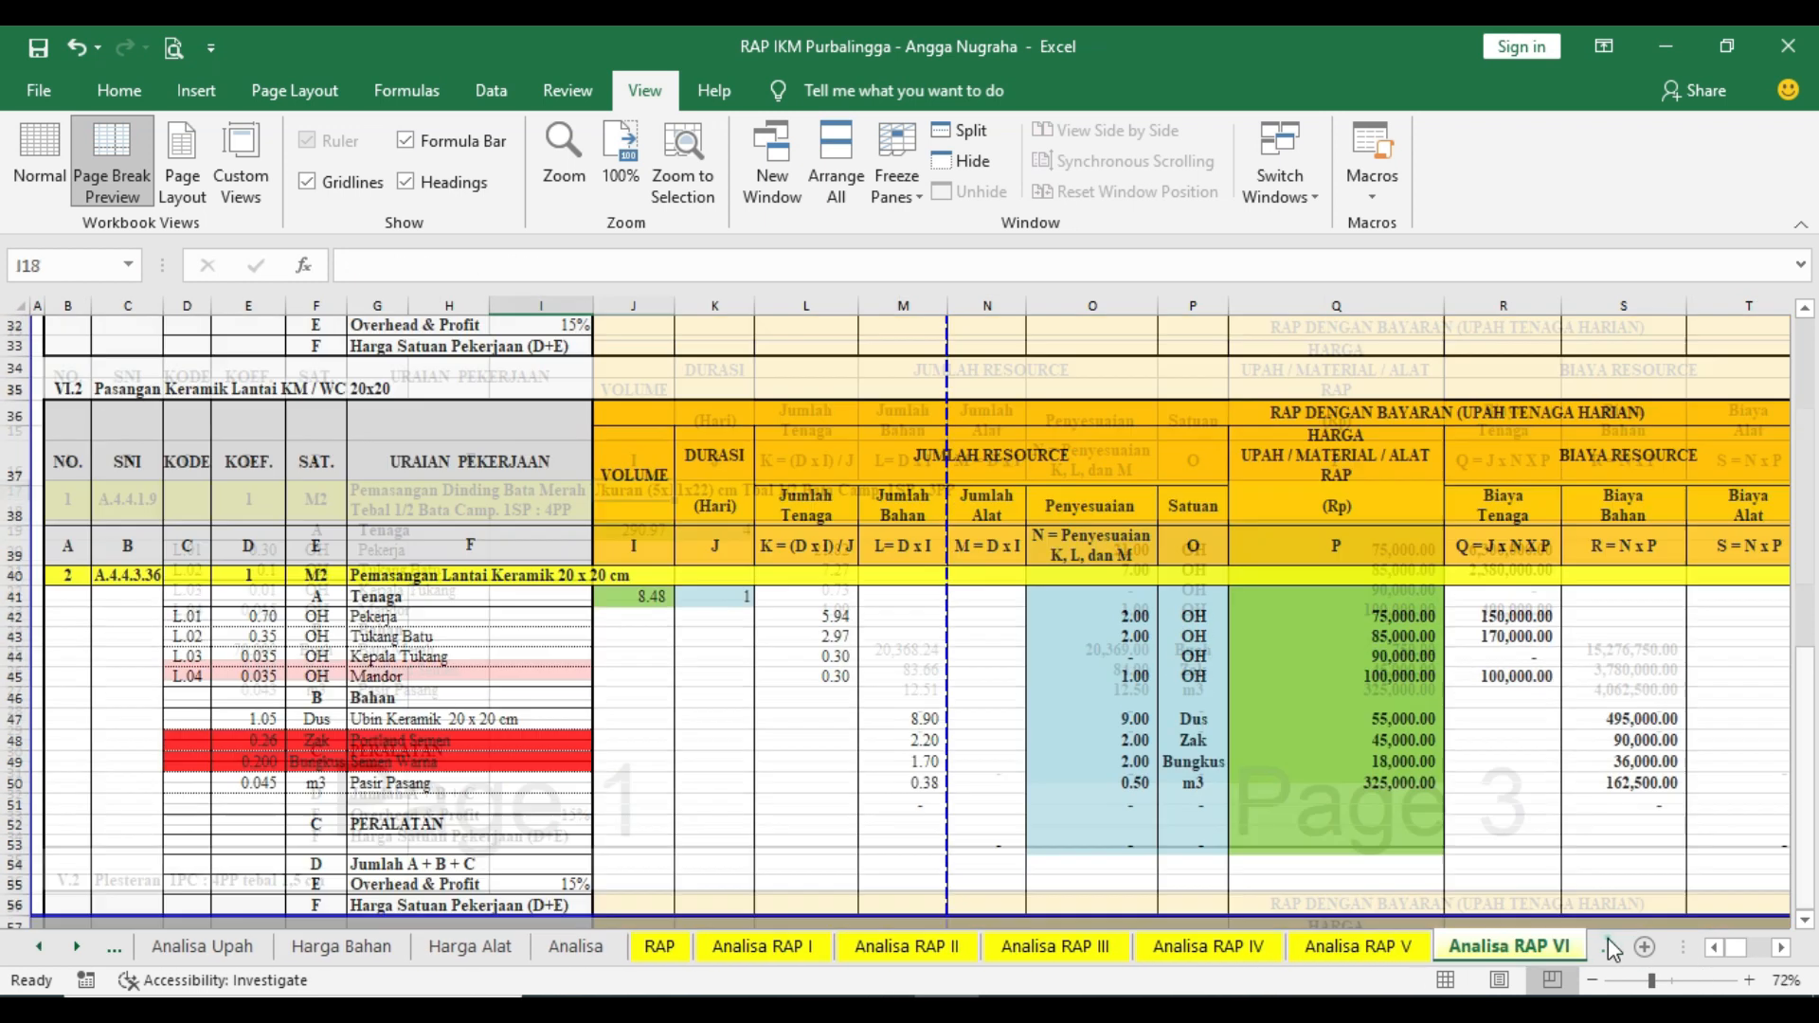
pyautogui.click(1608, 947)
pyautogui.click(1607, 946)
pyautogui.click(1607, 946)
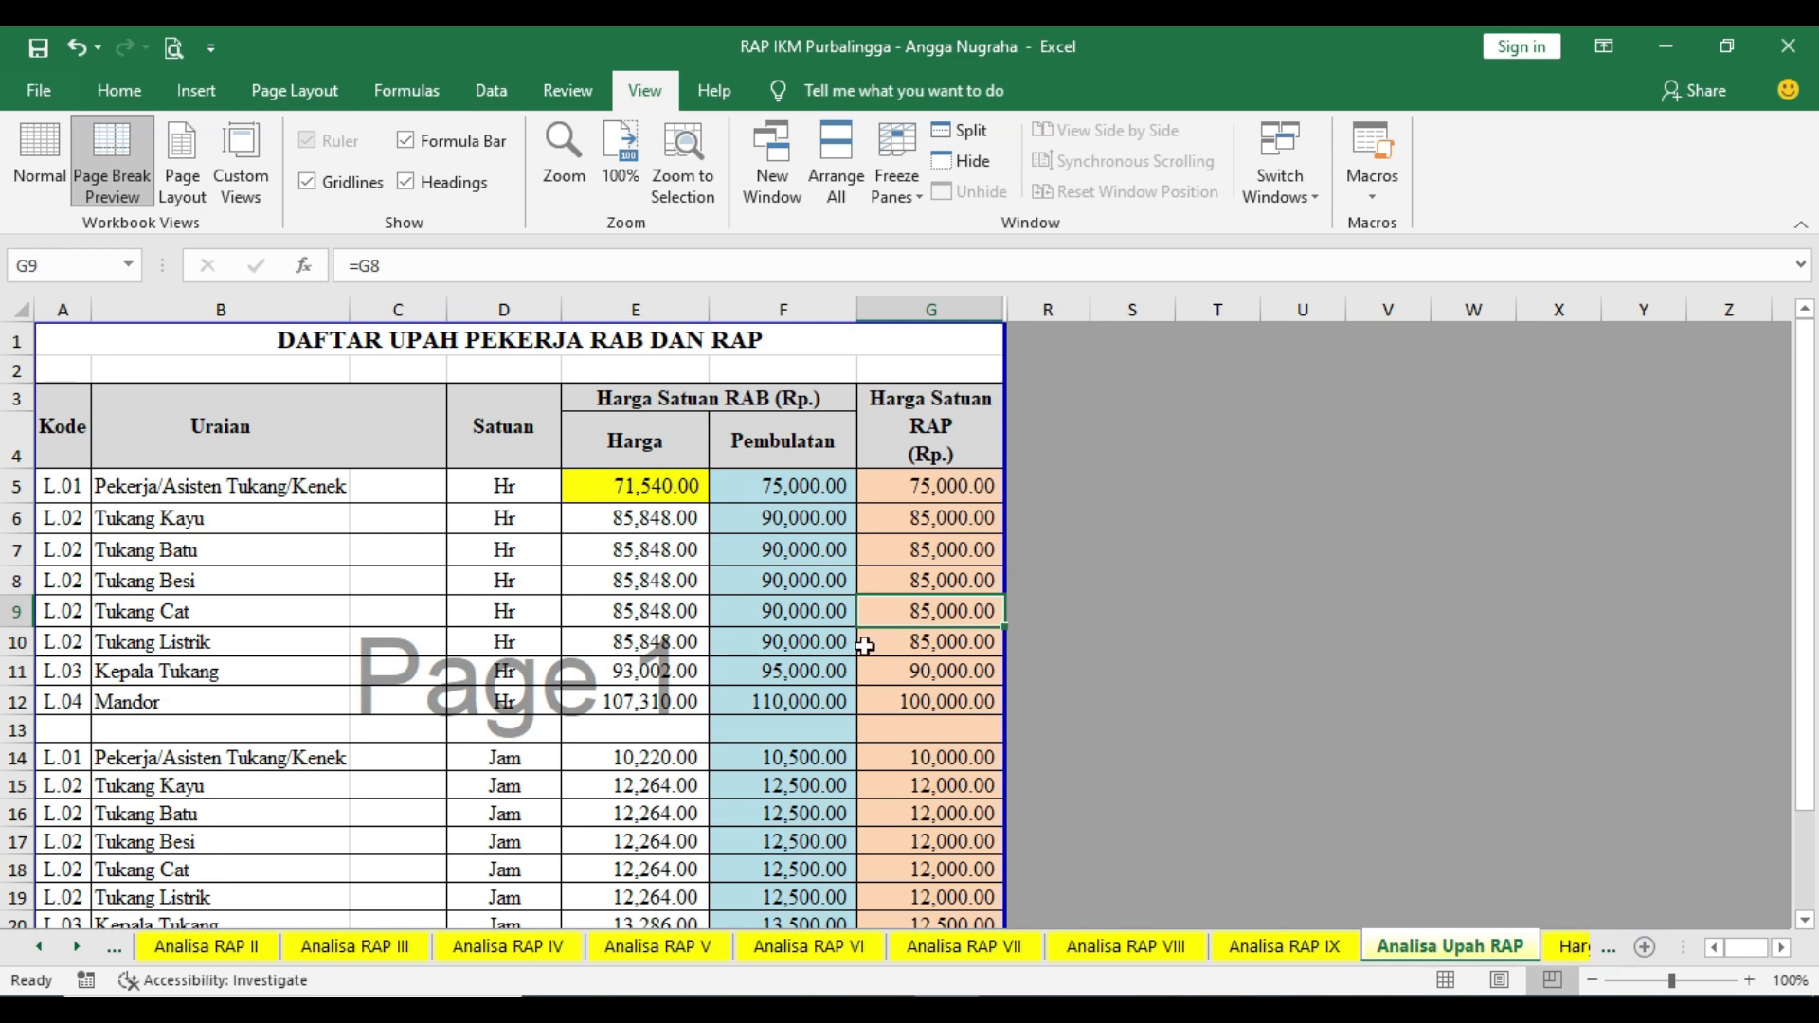
pyautogui.click(1572, 947)
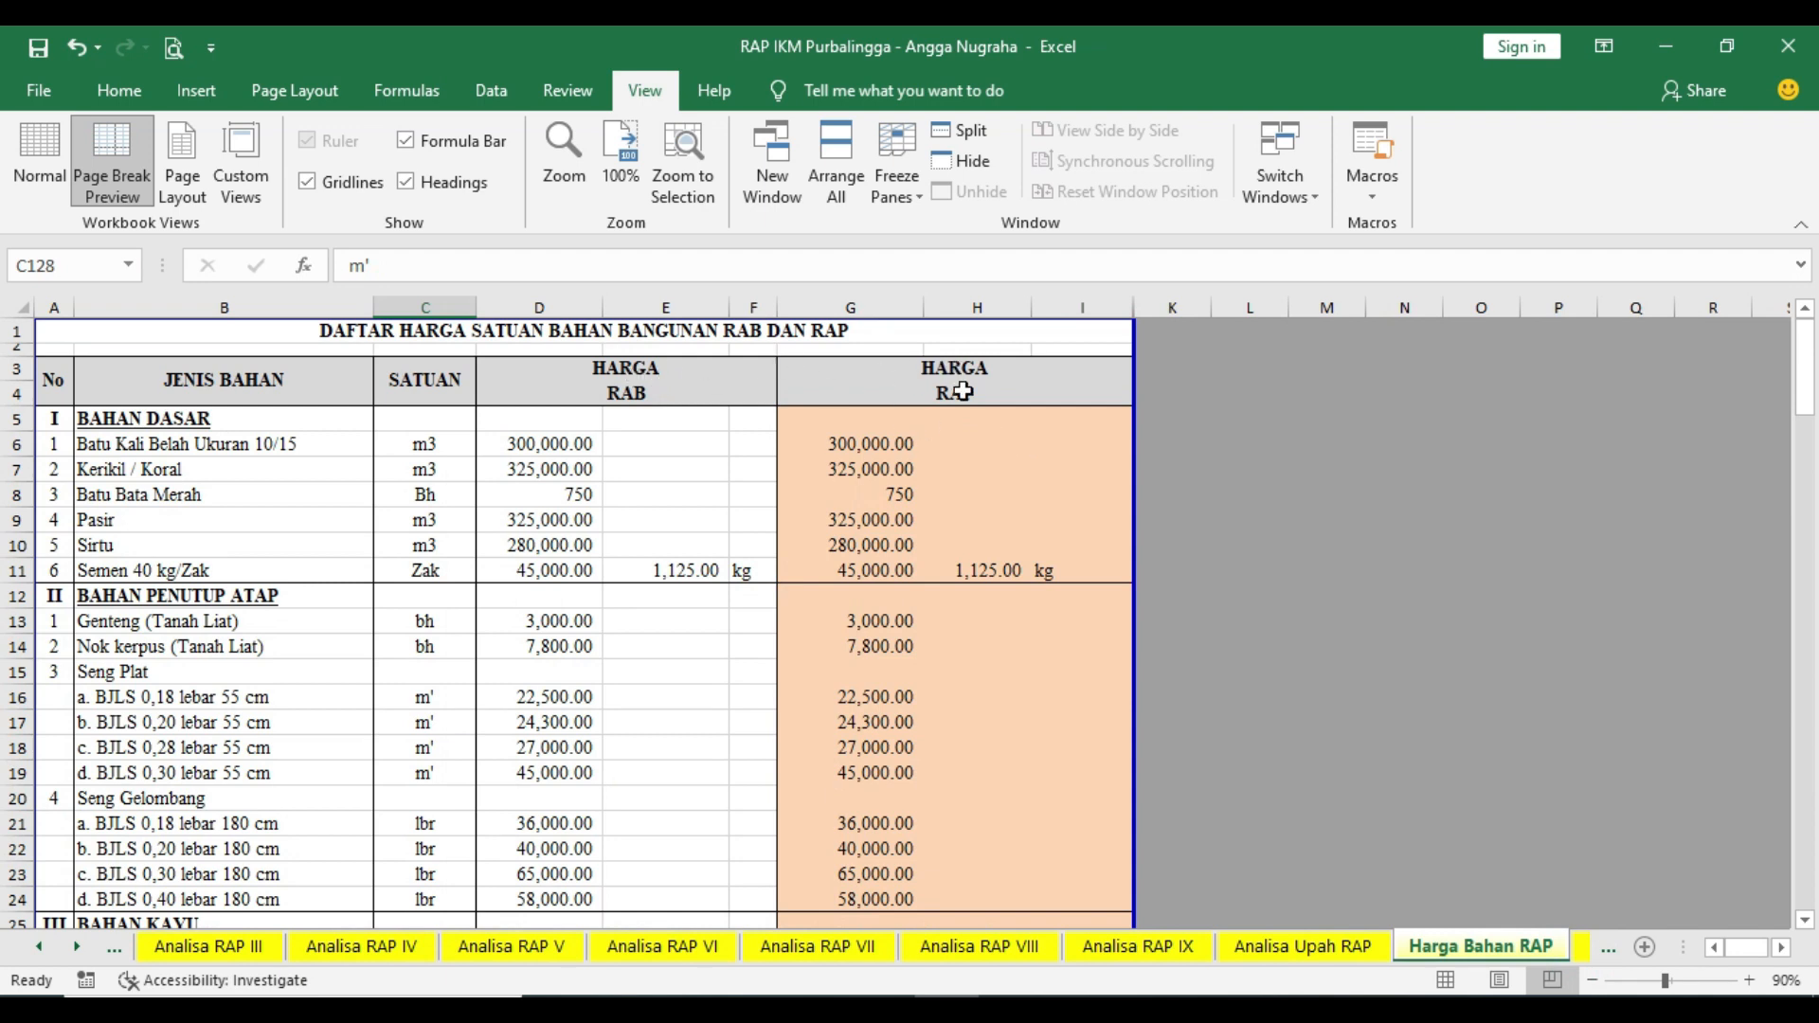
pyautogui.click(1581, 946)
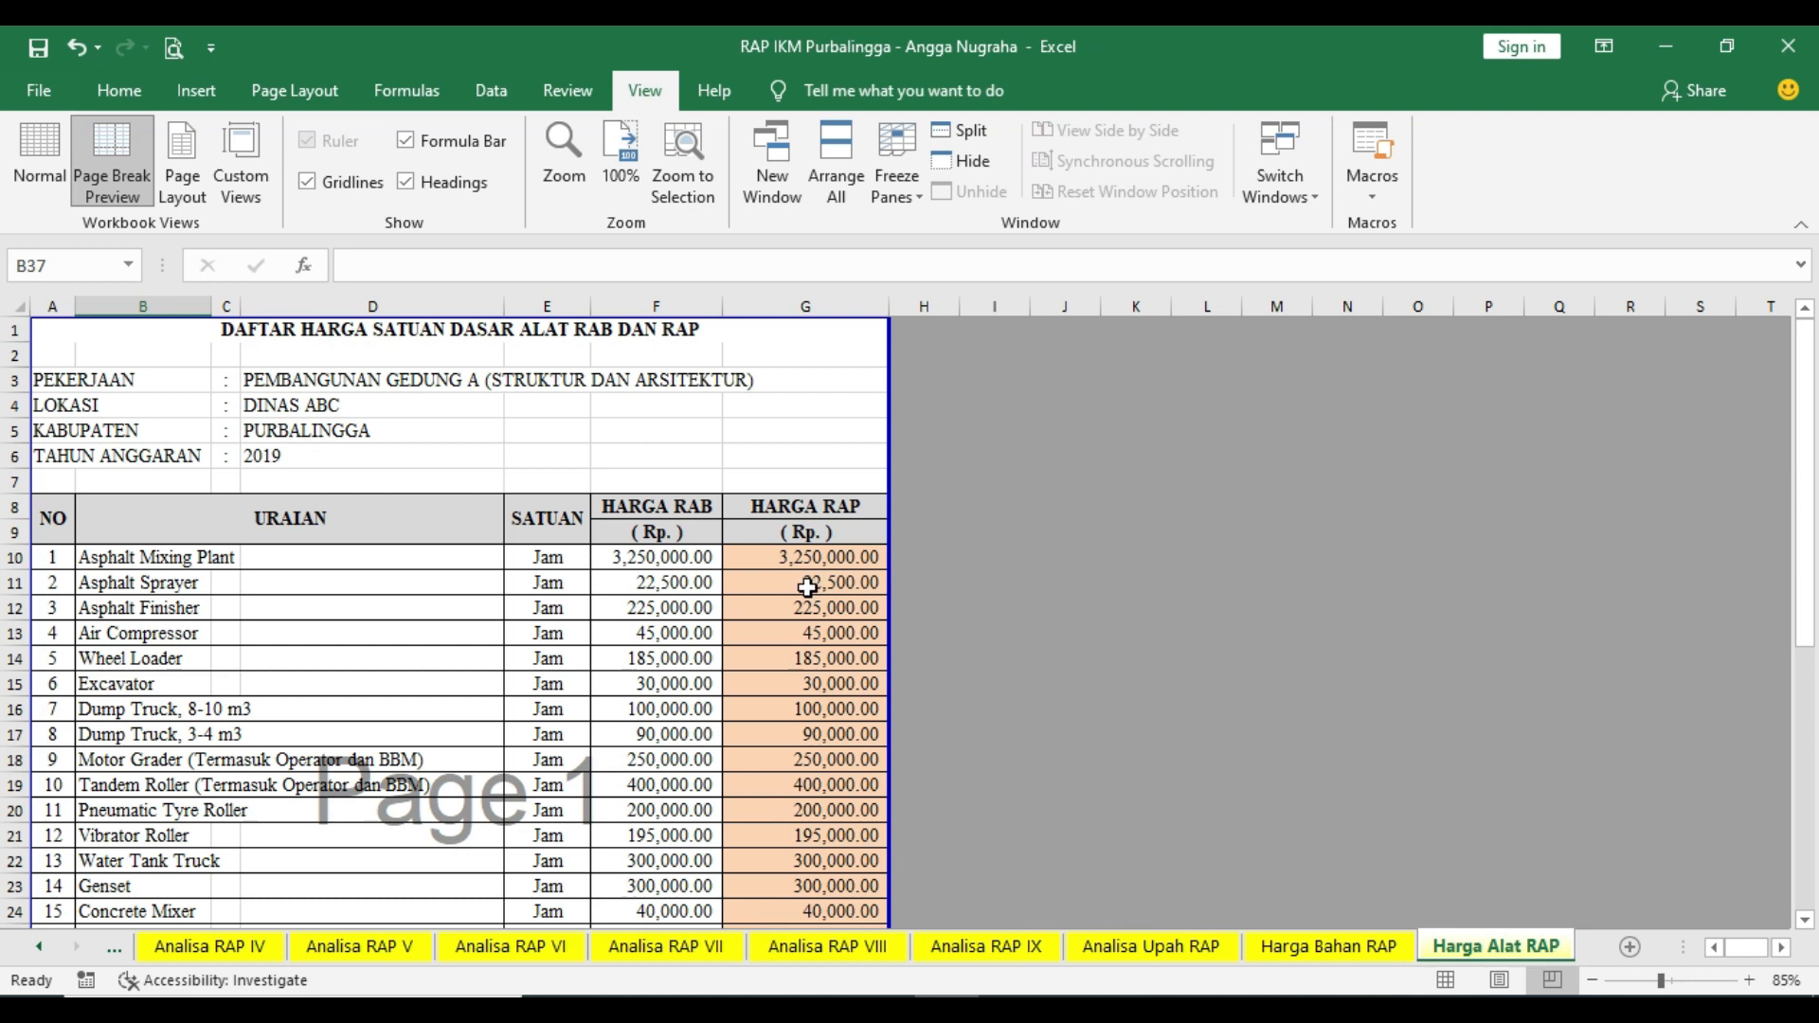
# - Return to the Analisa RAP I sheet and check the unit price references for Pekerja and Tukang Kayu
pyautogui.click(121, 952)
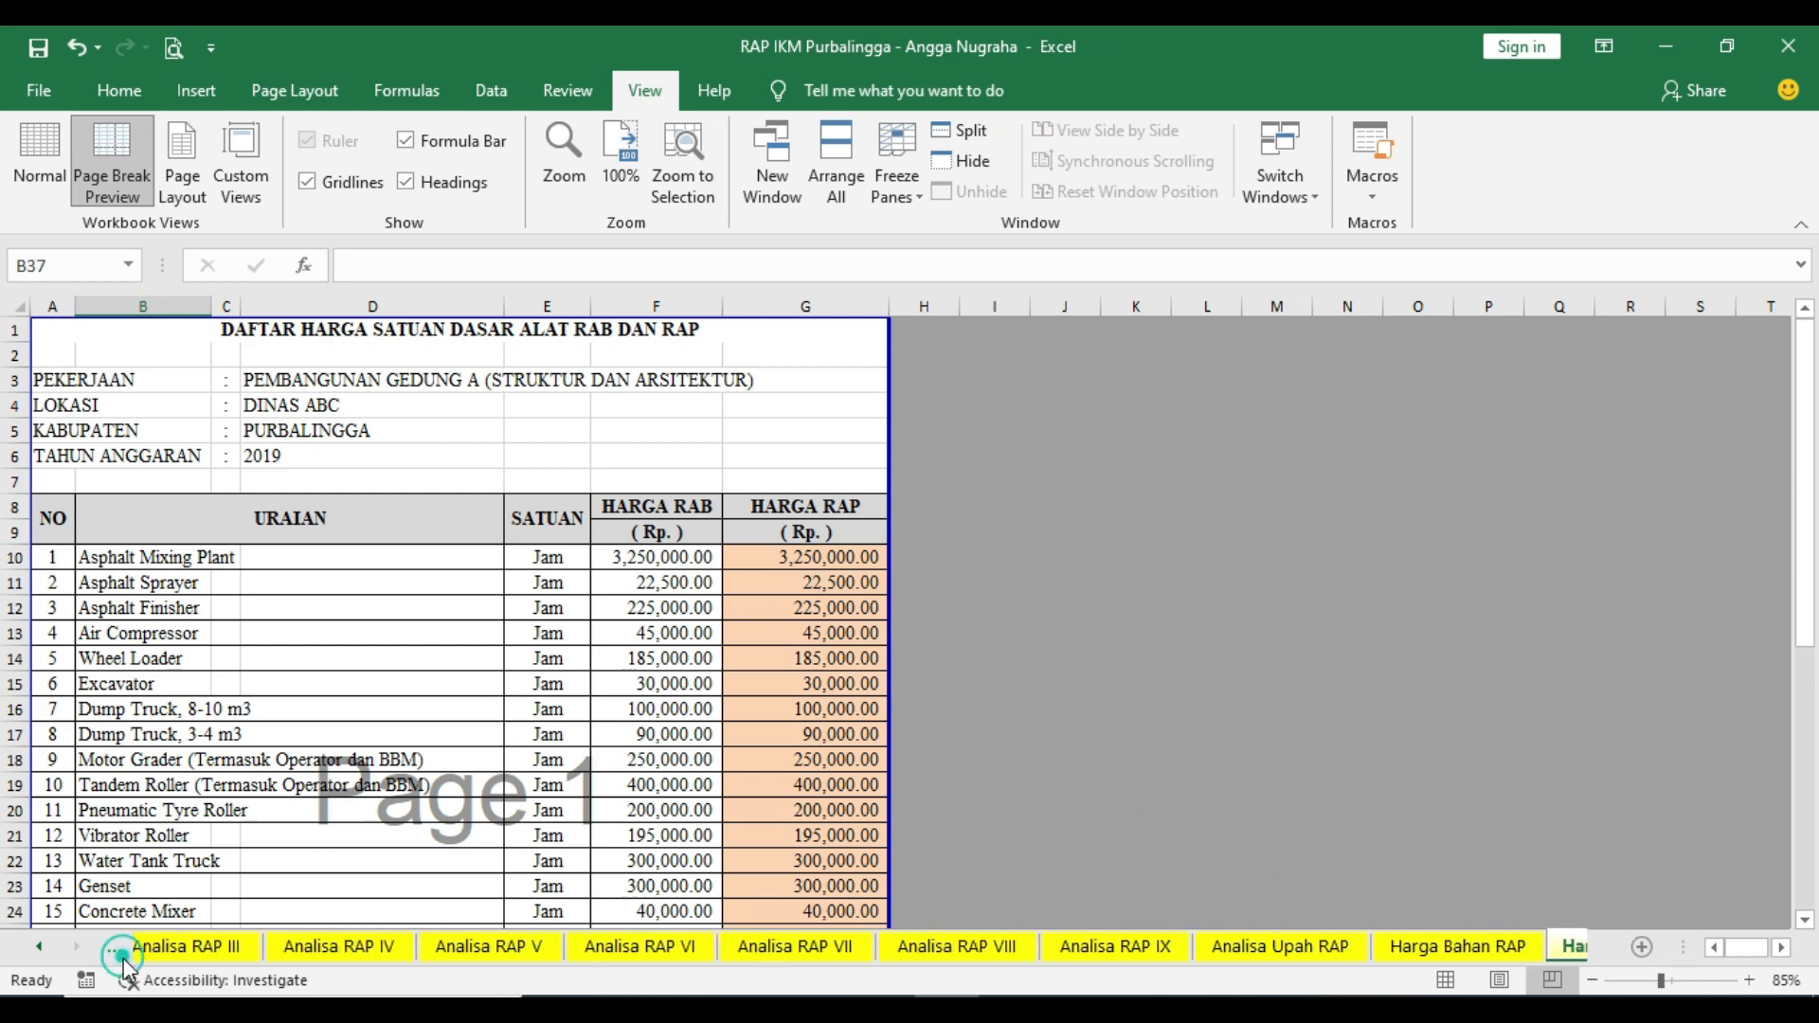
pyautogui.click(121, 952)
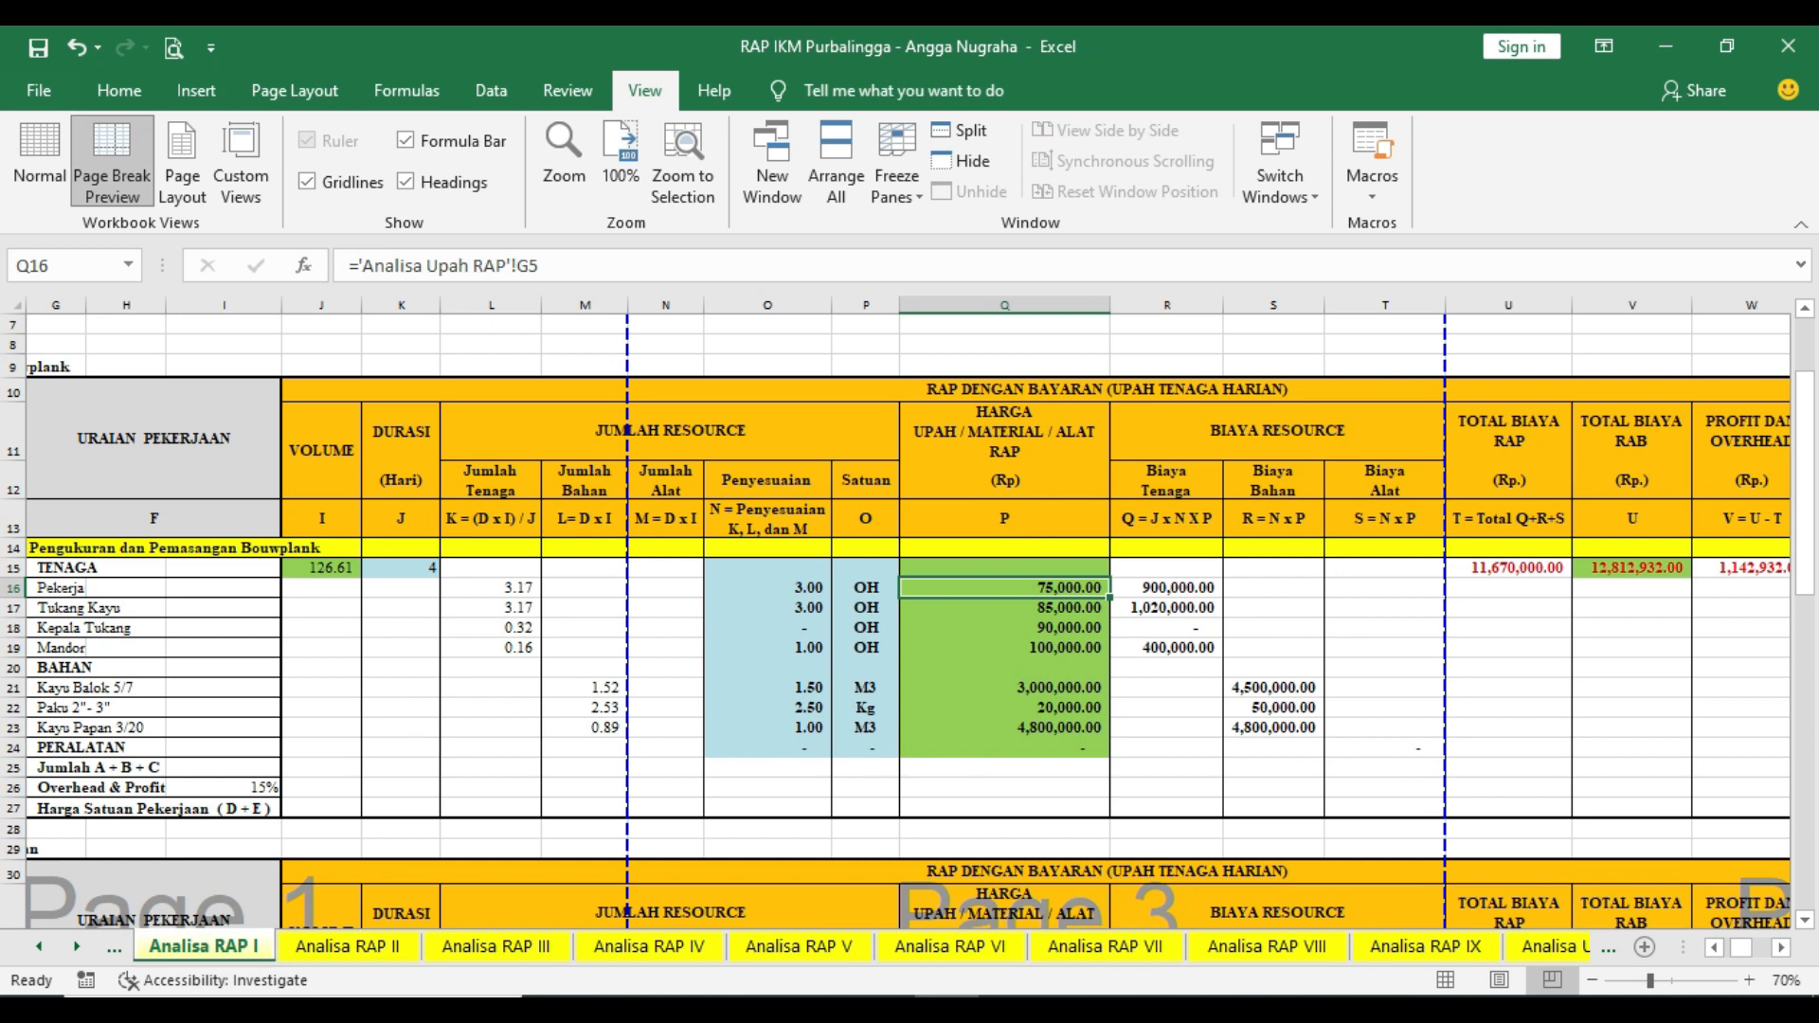
pyautogui.click(1714, 947)
pyautogui.click(1714, 947)
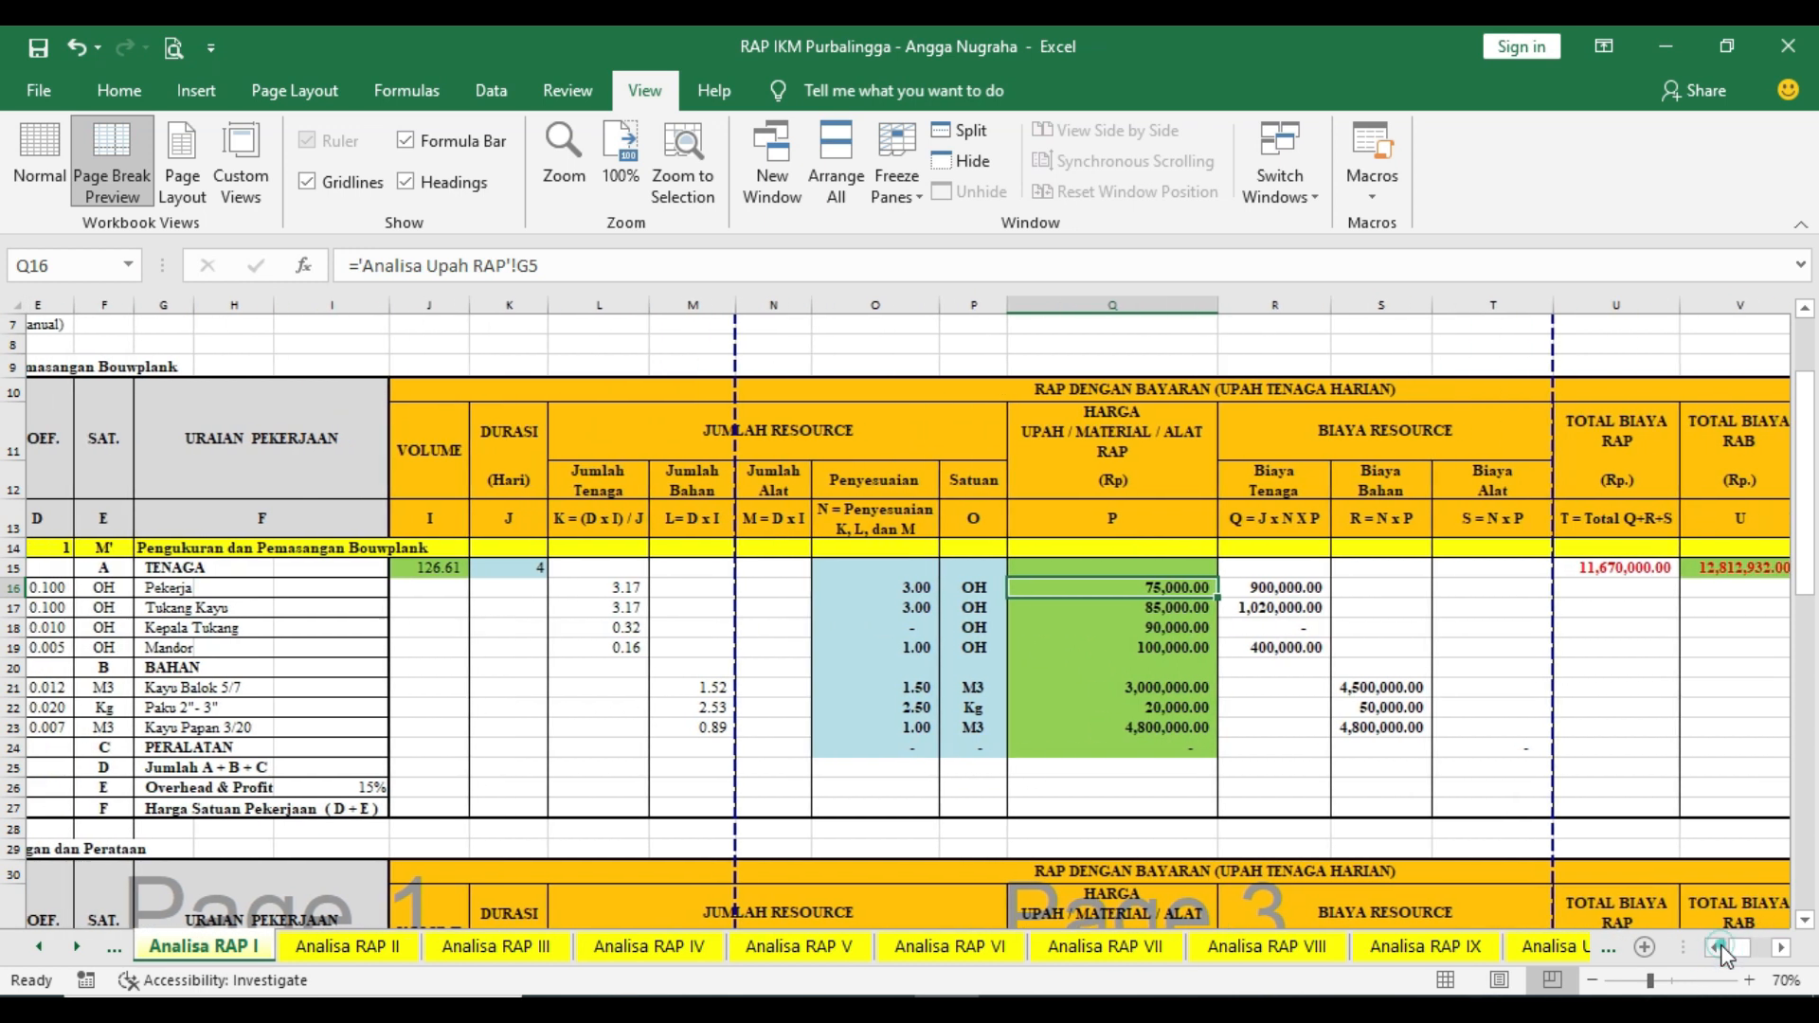
pyautogui.click(187, 593)
pyautogui.doubleClick(1159, 594)
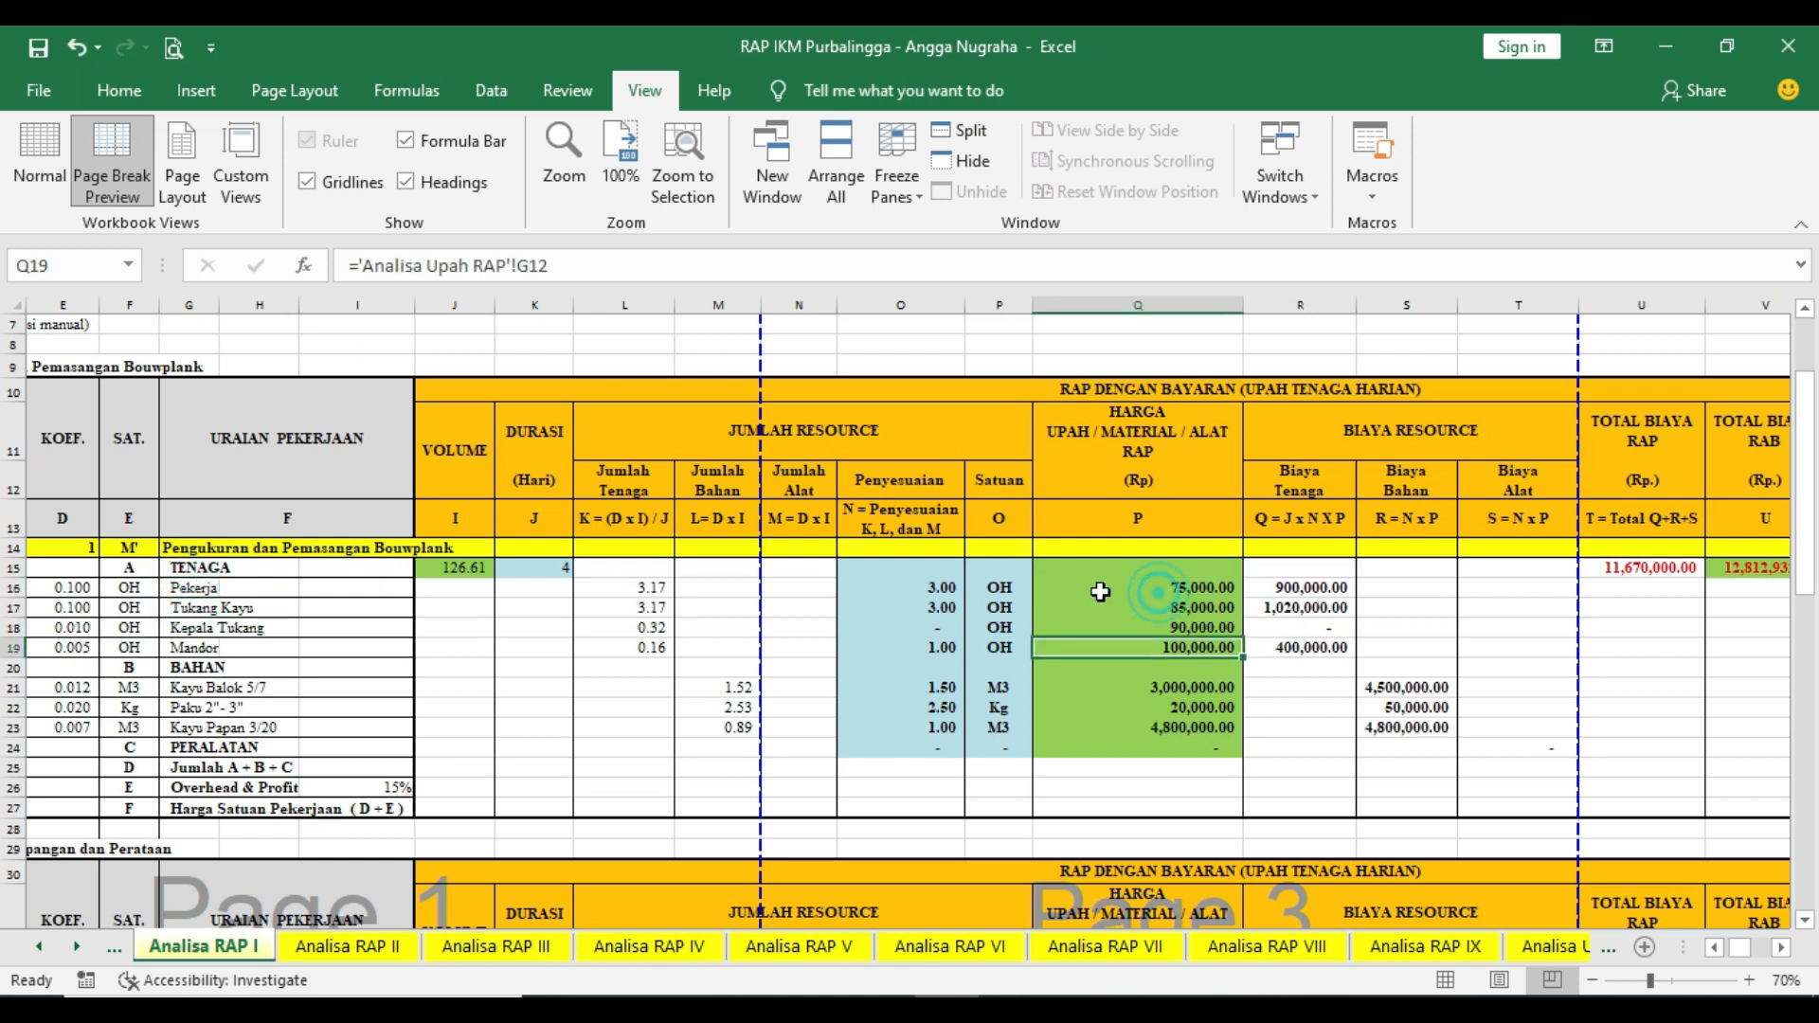
pyautogui.click(192, 606)
pyautogui.click(1196, 610)
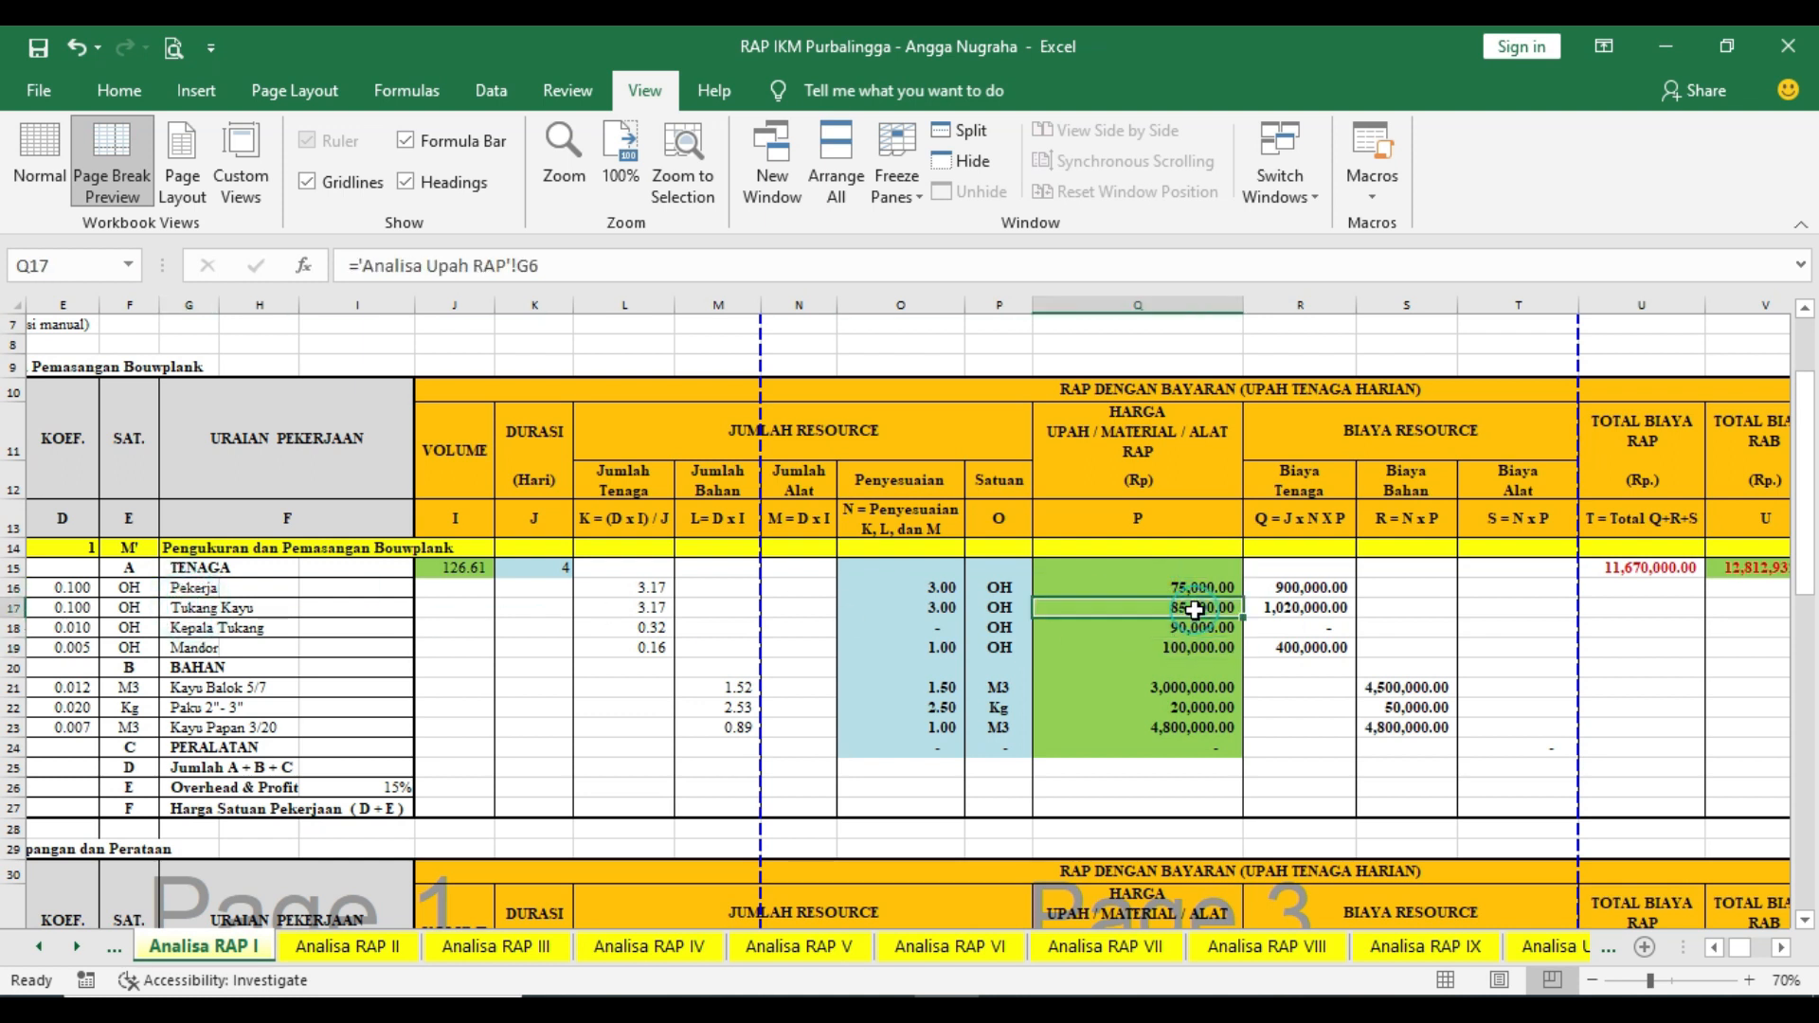
# - Inspect the Kayu Balok 5/7 unit price formula in Q21 and the Paku unit price reference in Q22
pyautogui.click(189, 807)
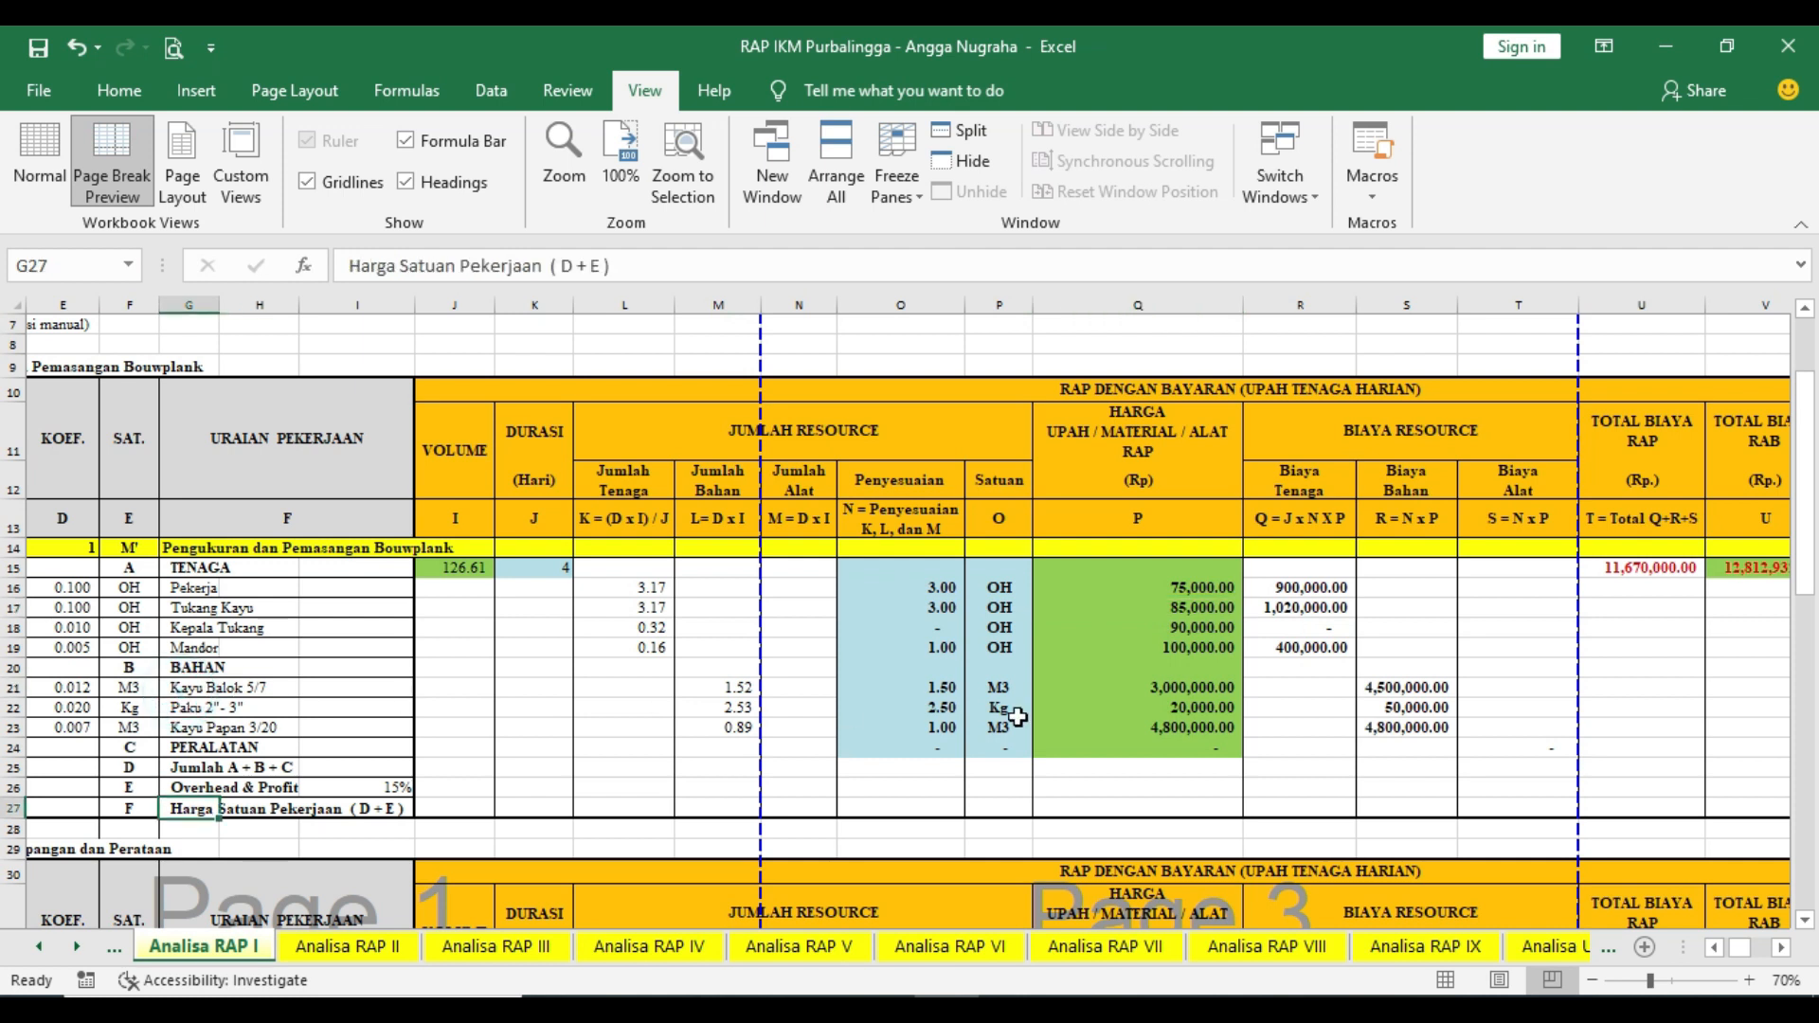
pyautogui.doubleClick(1182, 690)
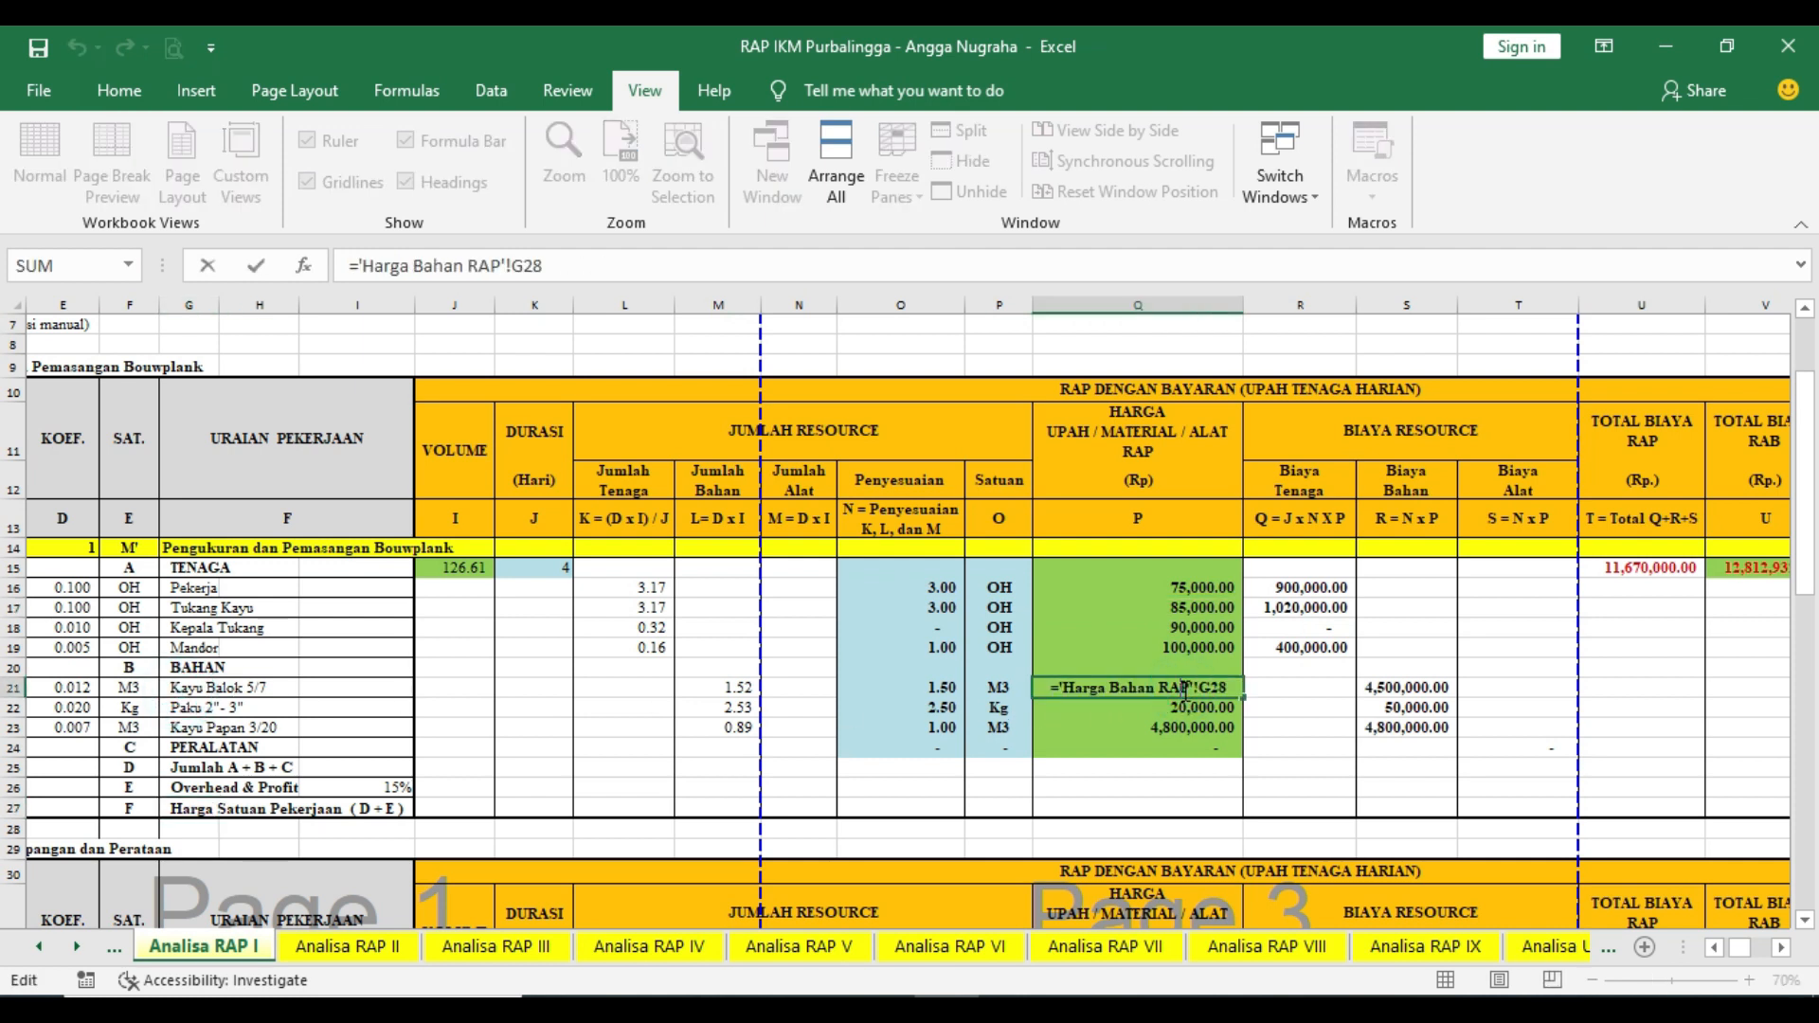
pyautogui.press('Return')
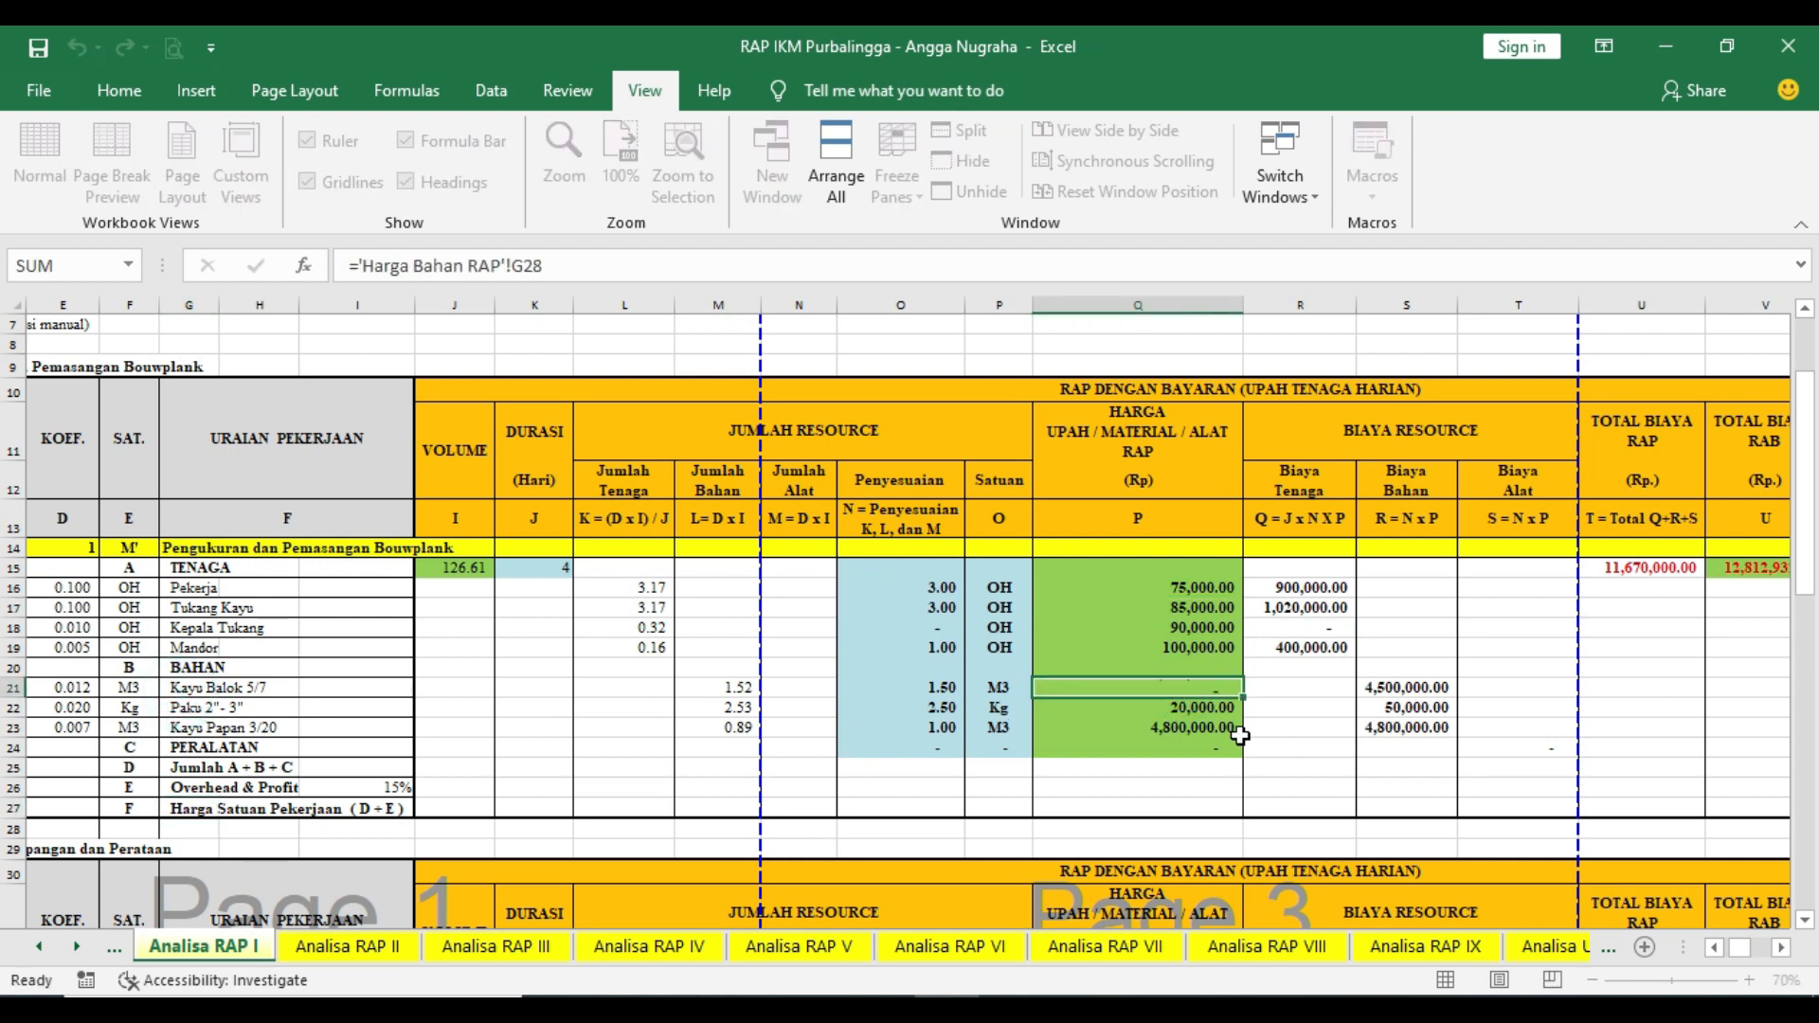
pyautogui.click(1781, 947)
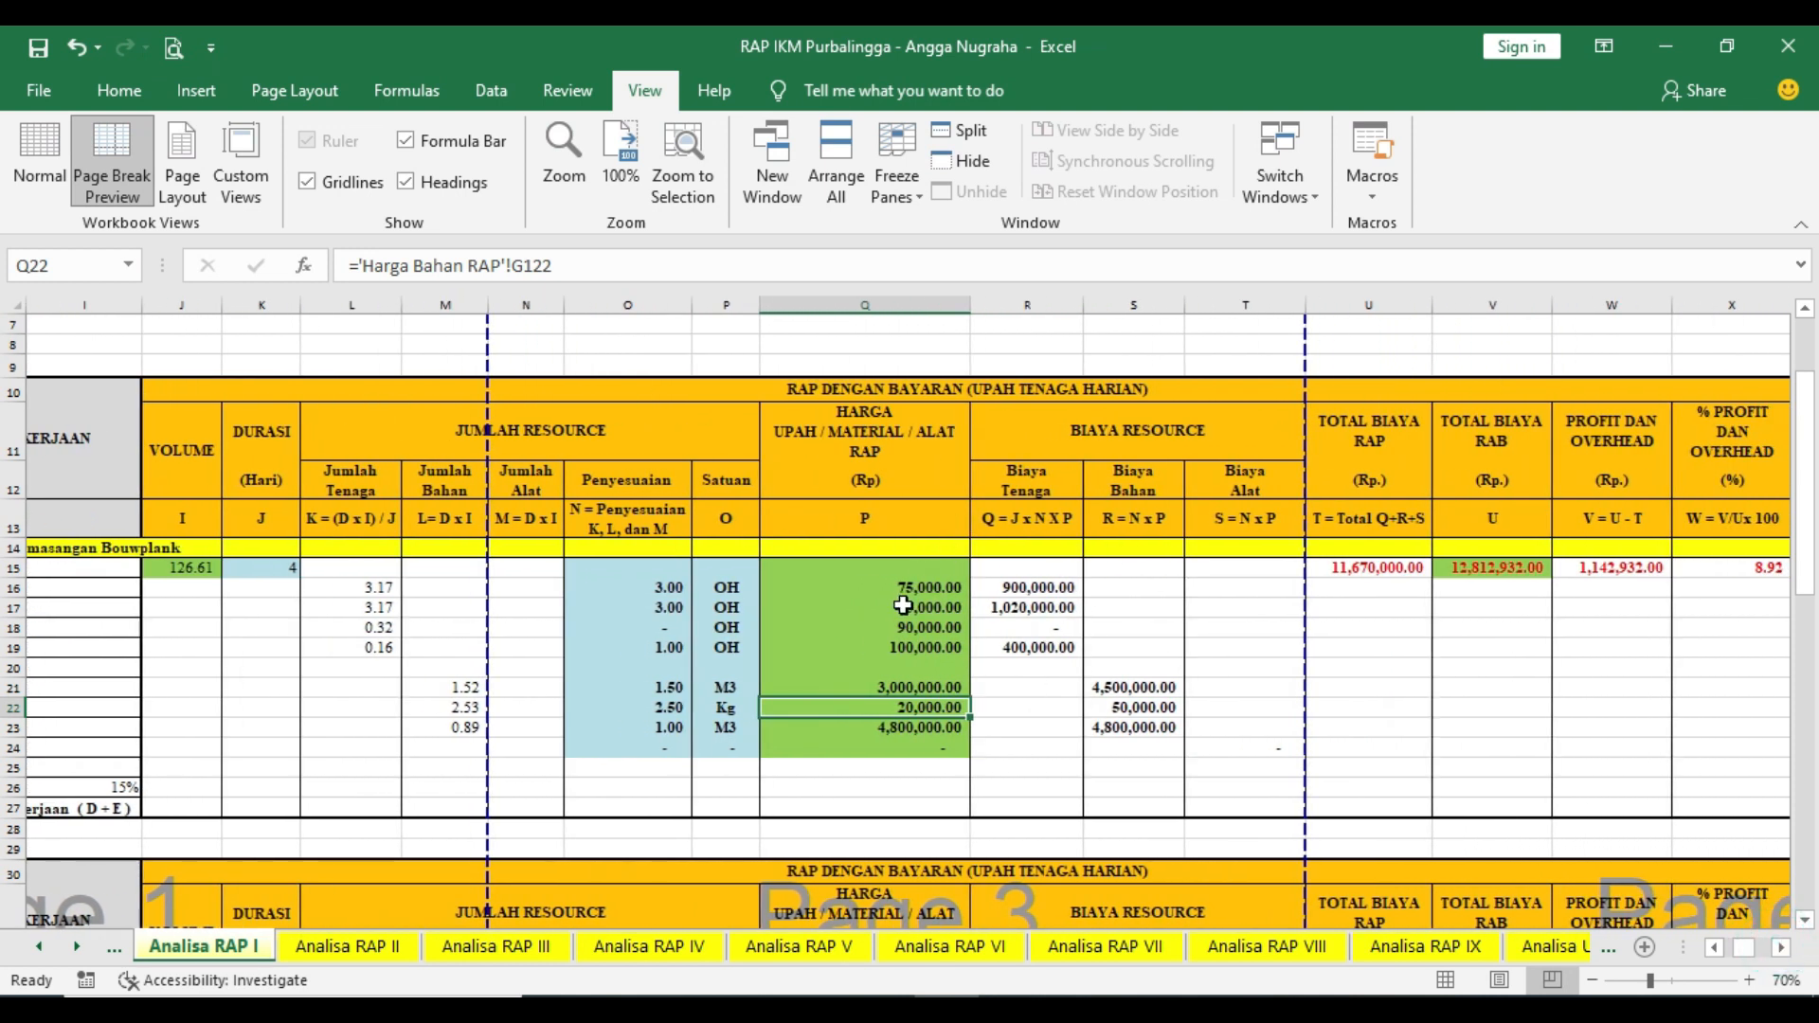
# - Trace the Pekerja labour cost formula in R16 to its unit price and the Biaya Tenaga formula heading in R13
pyautogui.click(1051, 588)
pyautogui.click(921, 589)
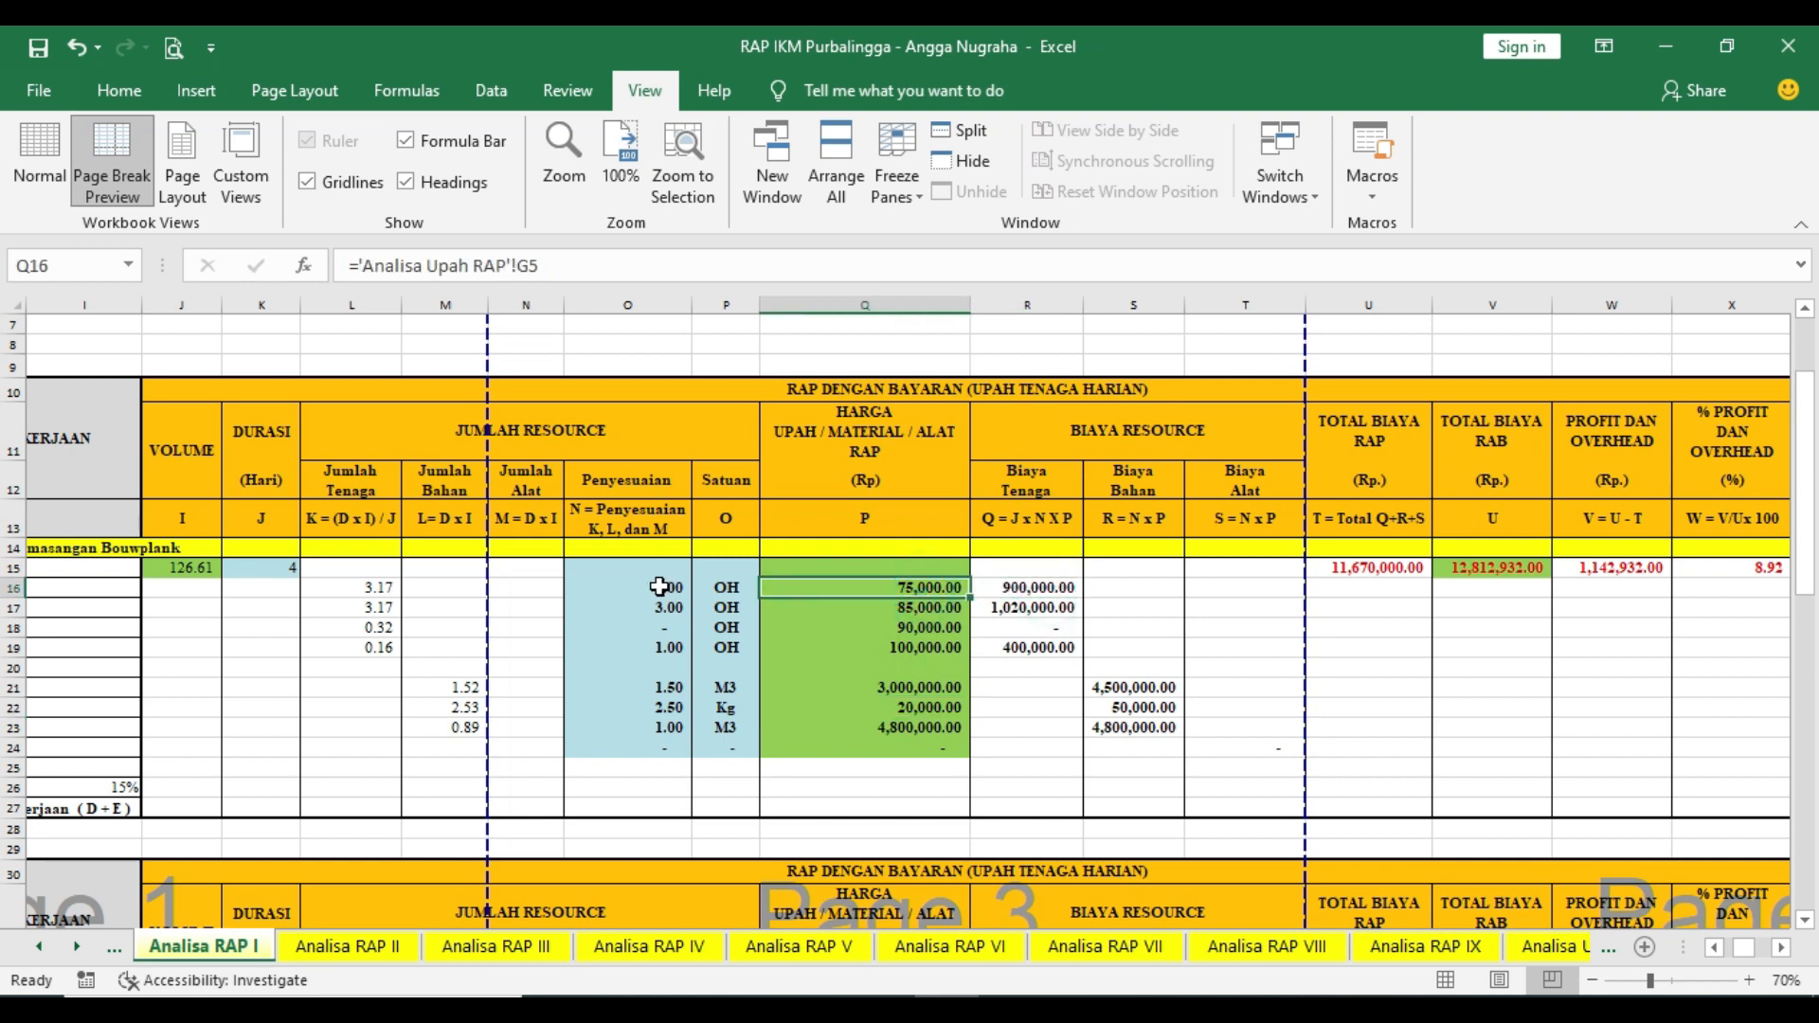
pyautogui.click(1061, 590)
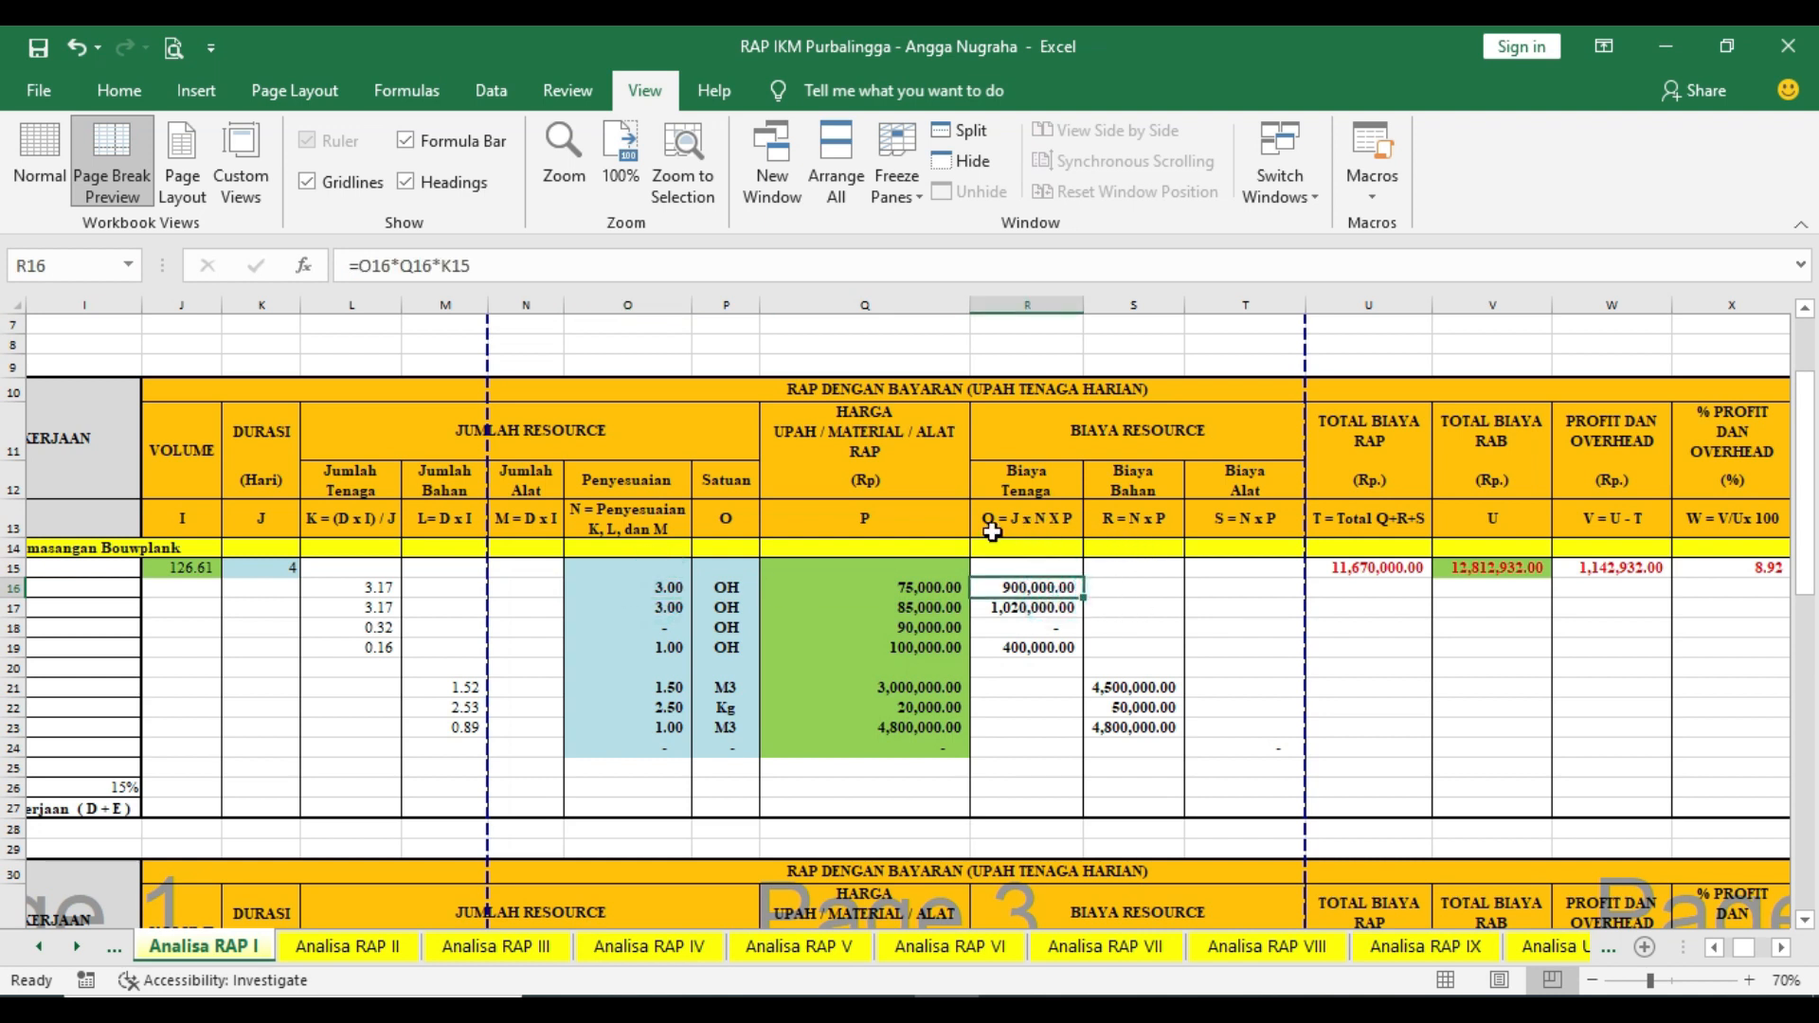
pyautogui.doubleClick(927, 592)
pyautogui.click(1049, 526)
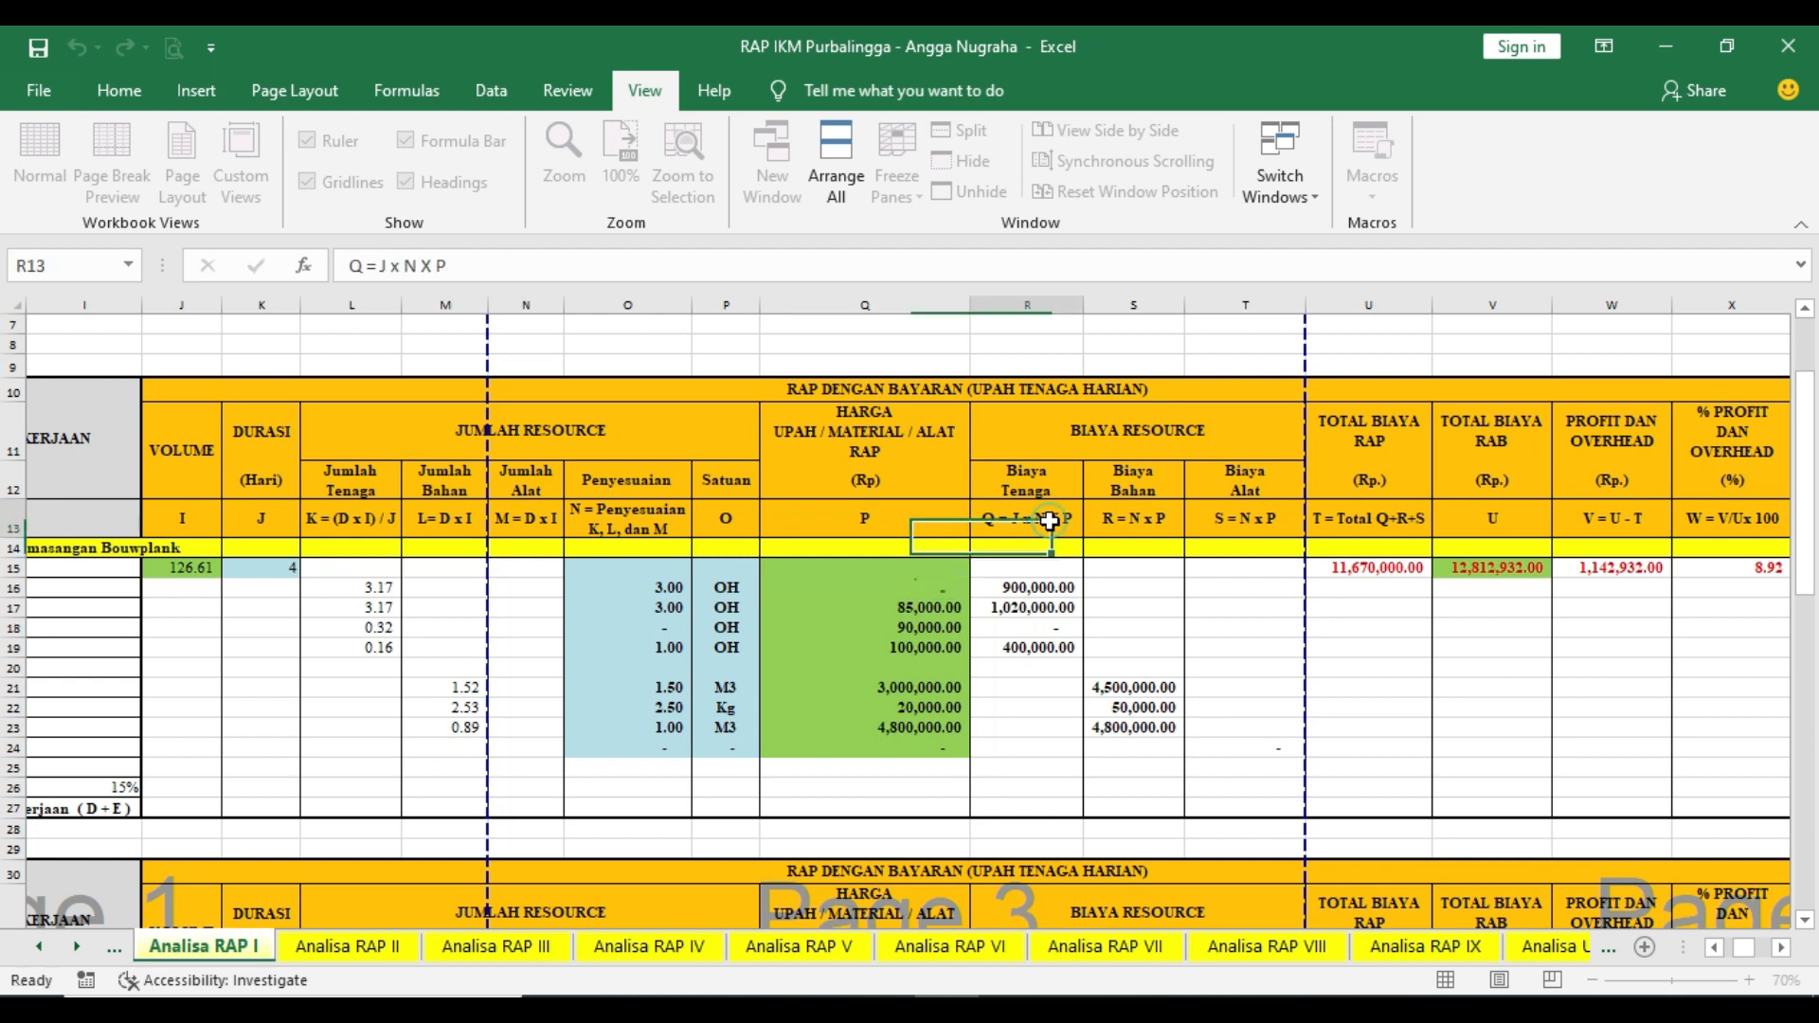
# - Check the Pekerja Penyesuaian quantity in O16 against its labour cost formula, and inspect the Tukang Kayu cost formula in R17
pyautogui.click(643, 592)
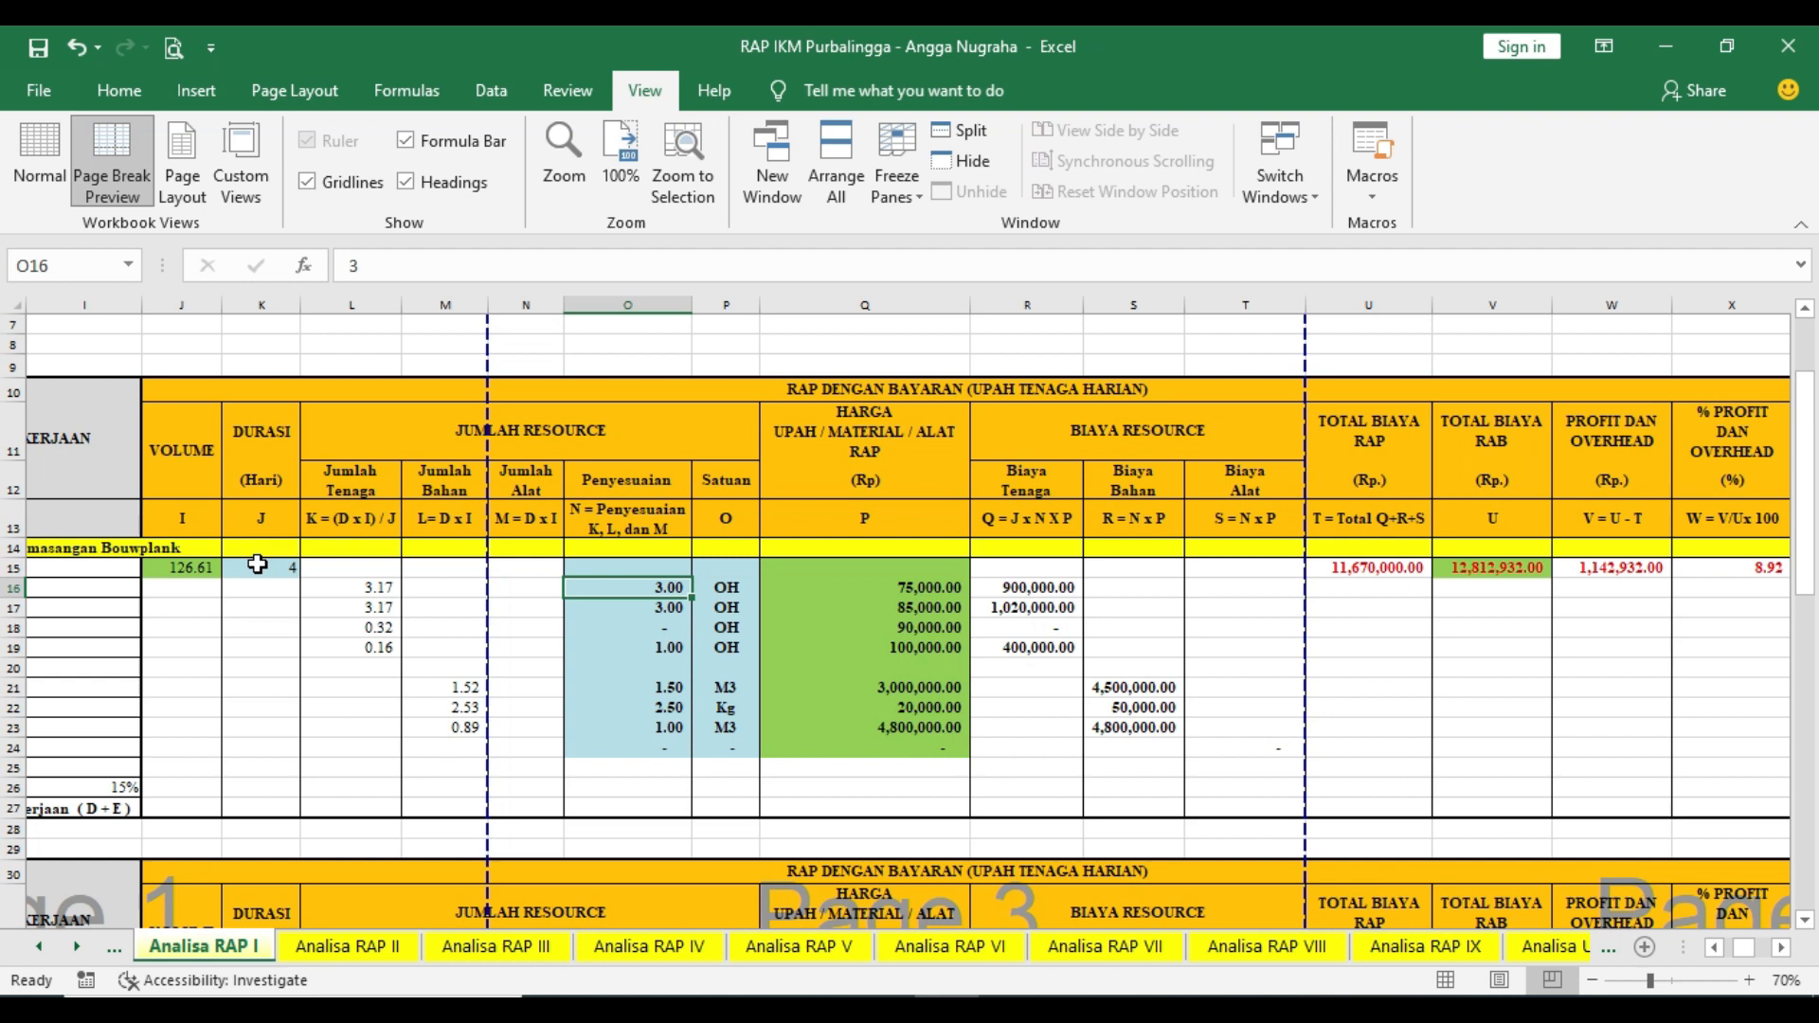
pyautogui.click(1032, 591)
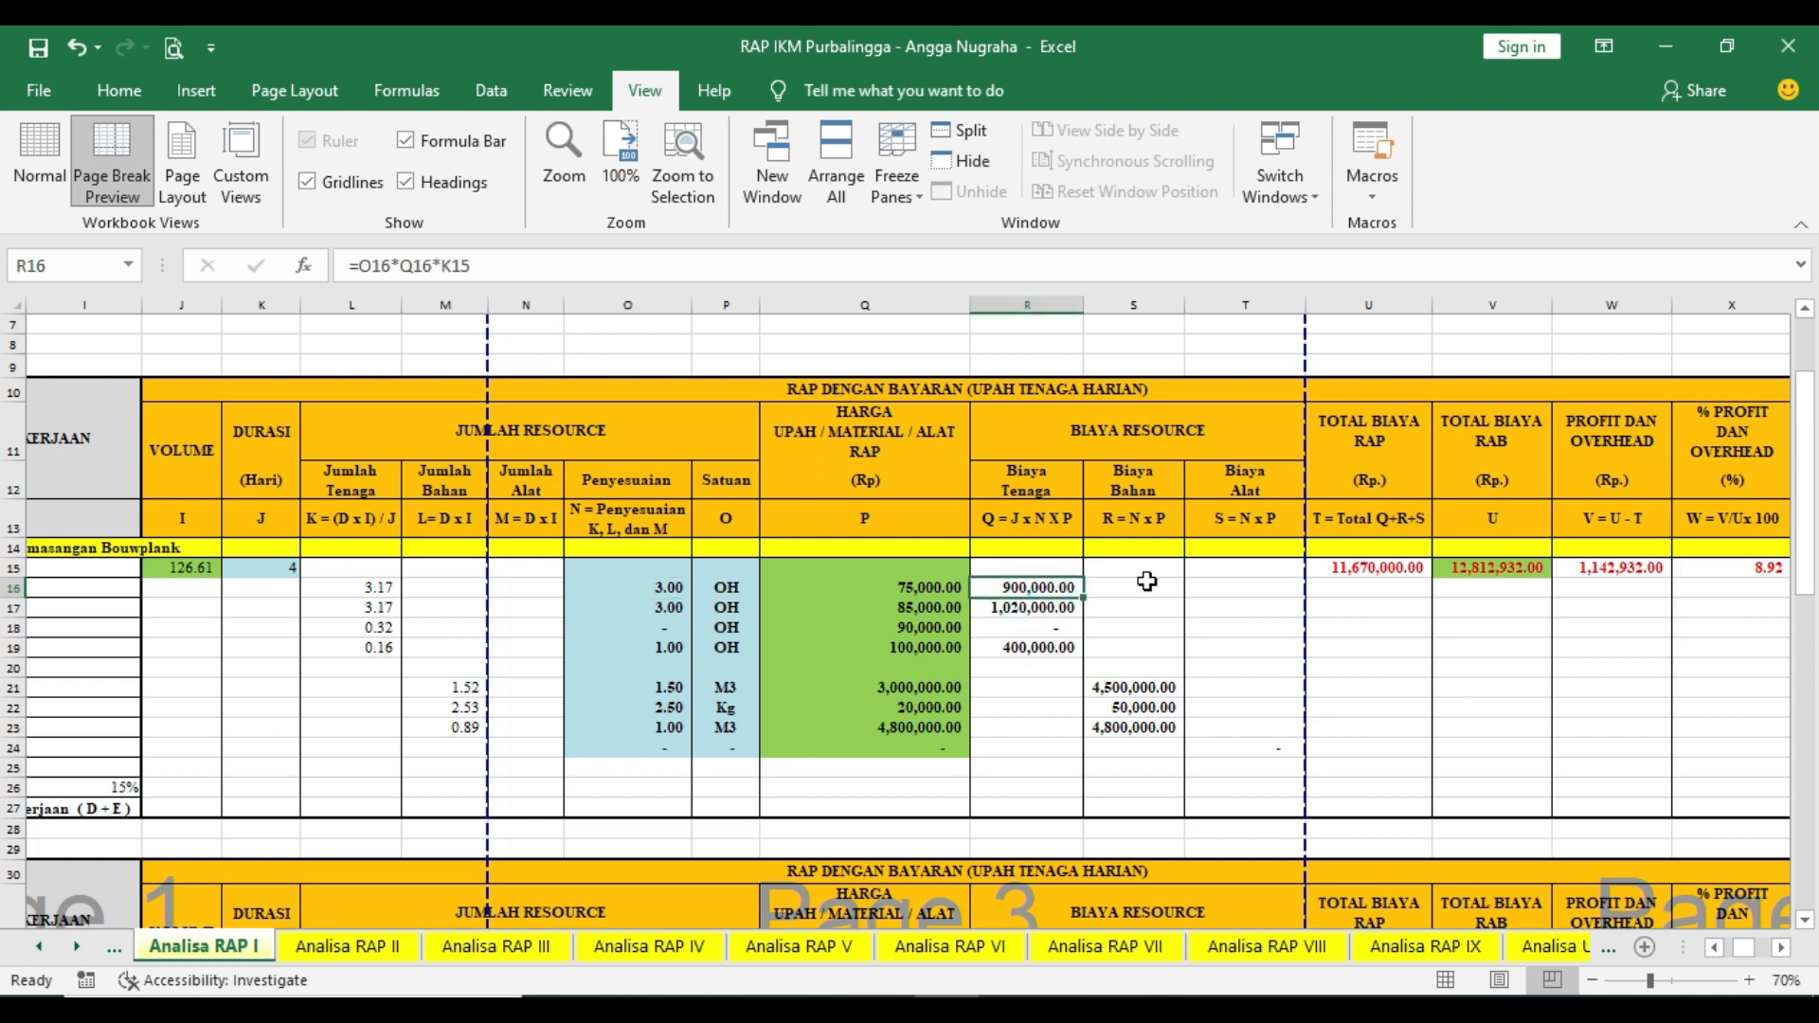
pyautogui.doubleClick(1042, 615)
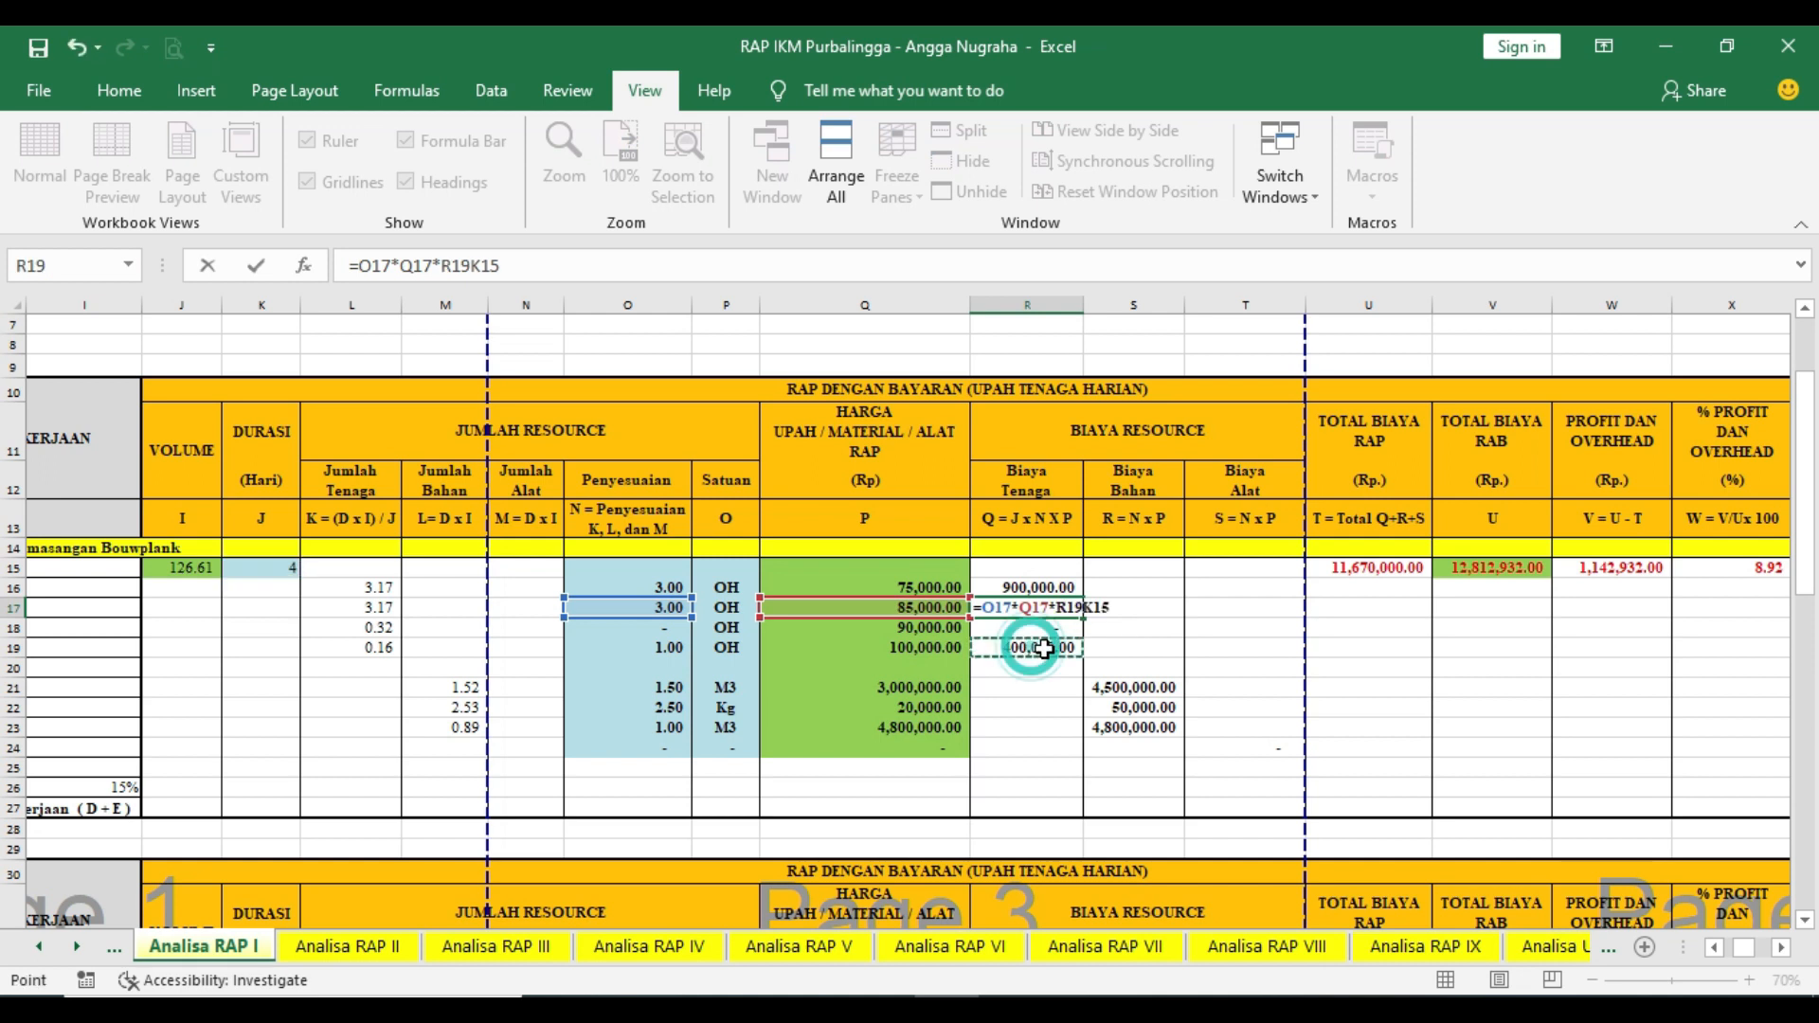
pyautogui.hotkey('ctrl', 'Return')
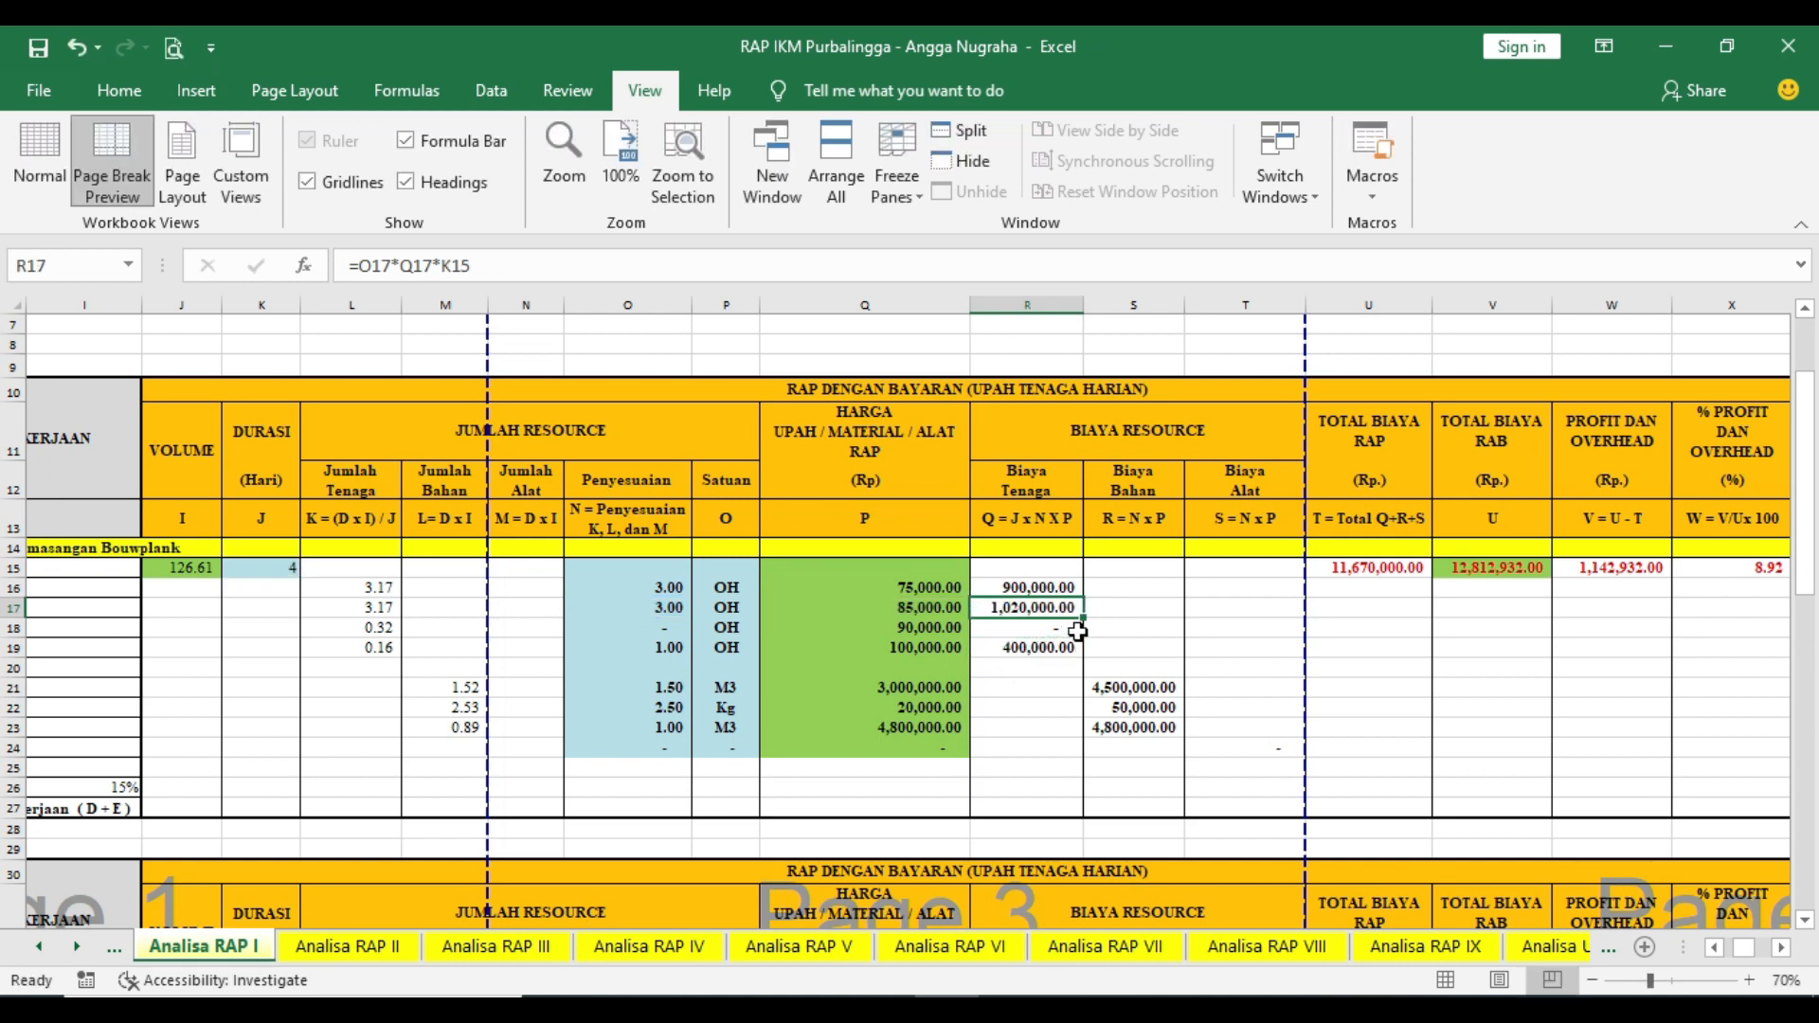
# - Inspect the Kayu Balok 5/7 material cost formula in S21 and its Penyesuaian quantity in O21
pyautogui.click(1122, 689)
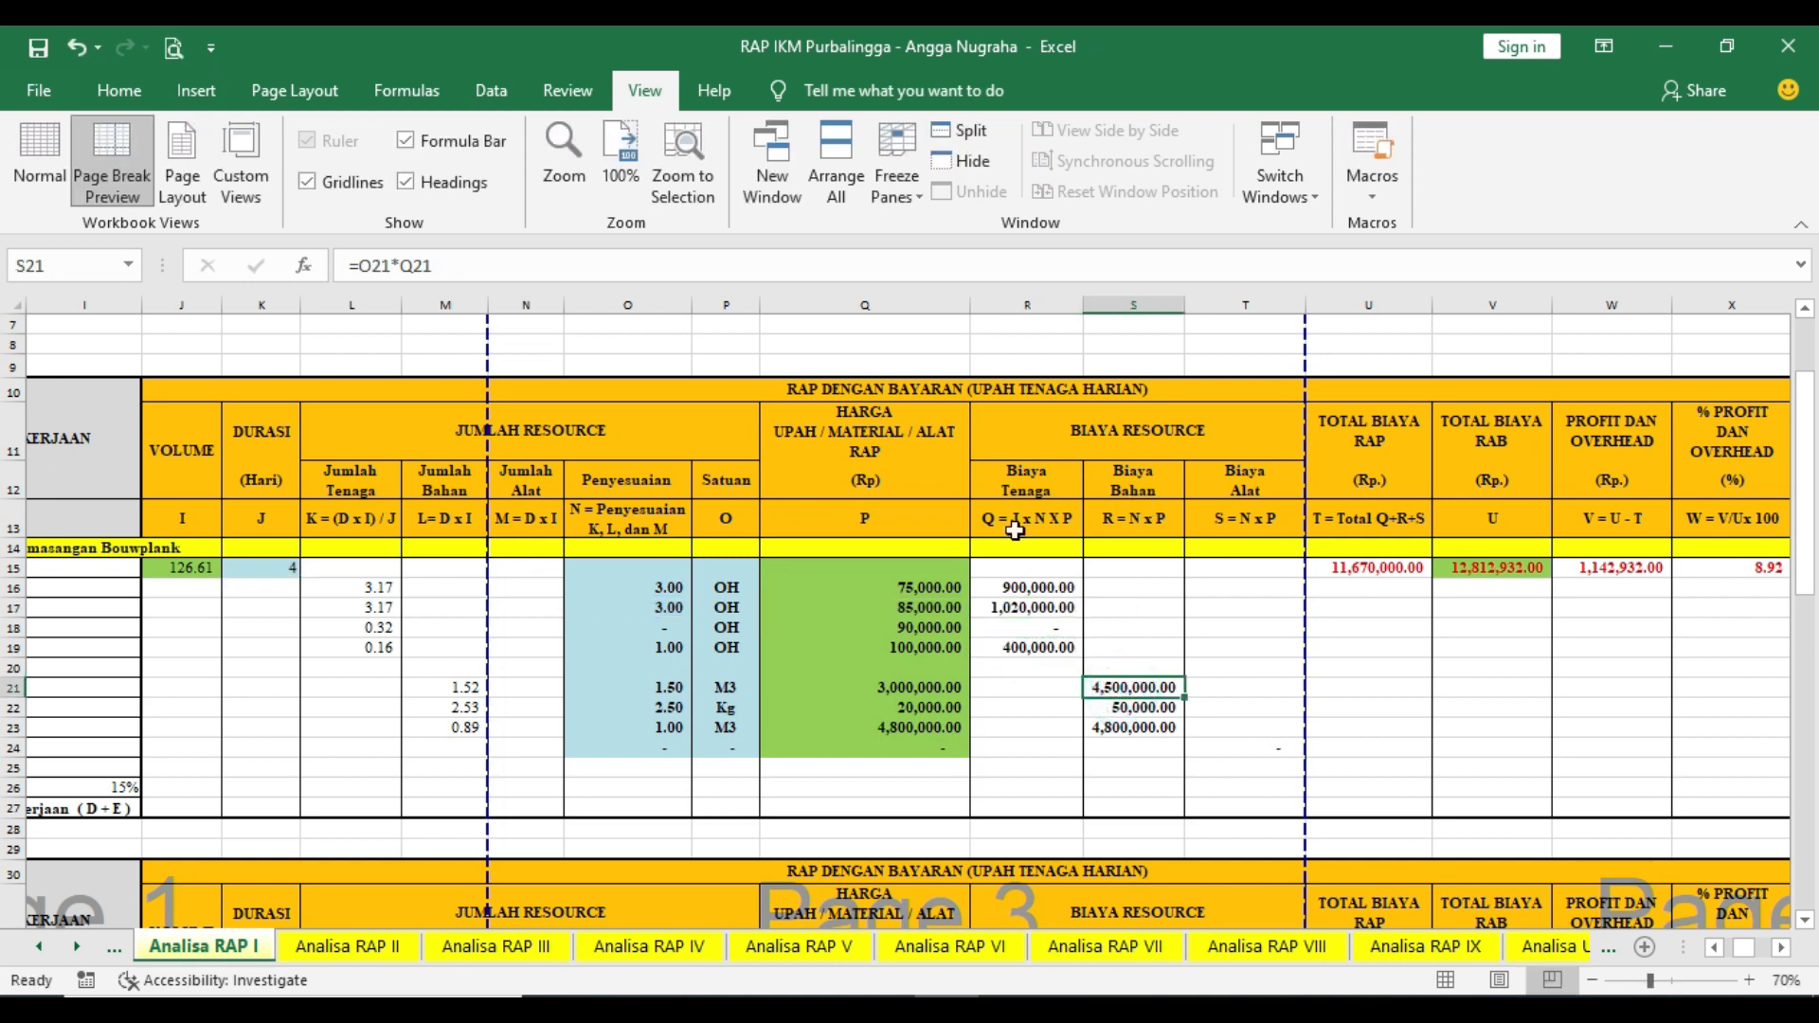
pyautogui.click(656, 688)
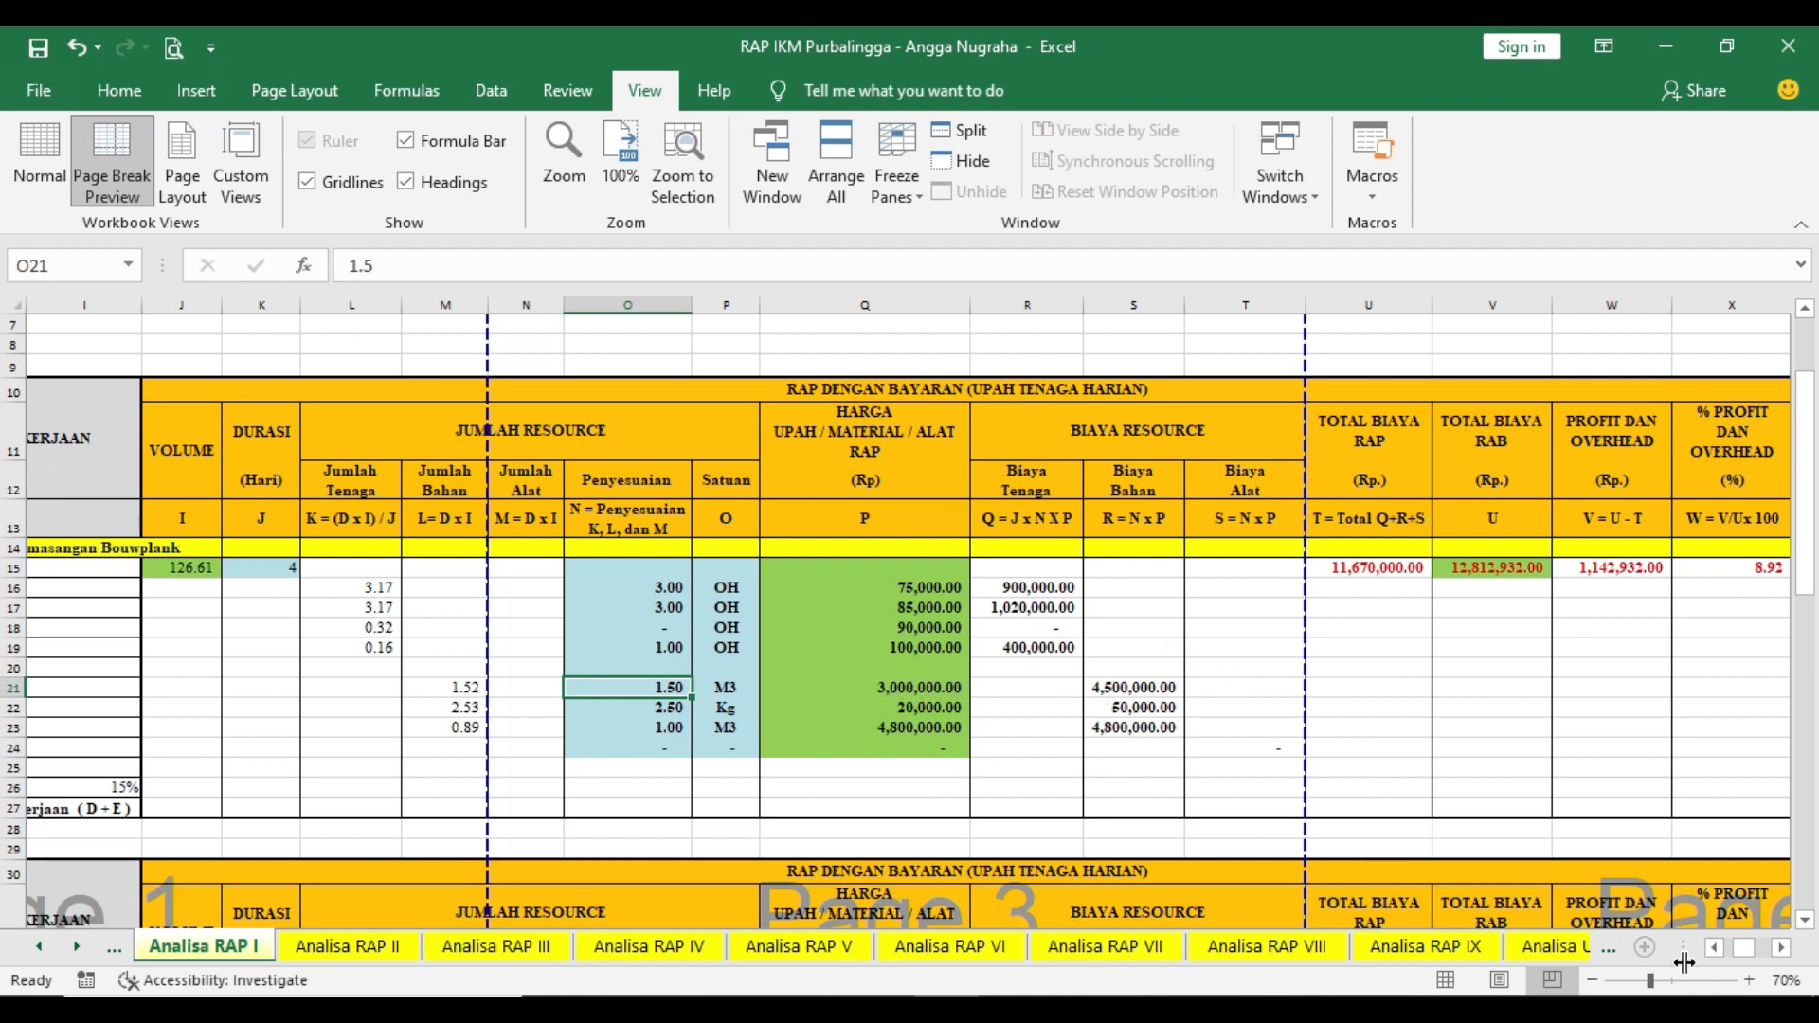
pyautogui.click(1715, 948)
pyautogui.click(1715, 948)
pyautogui.click(1715, 949)
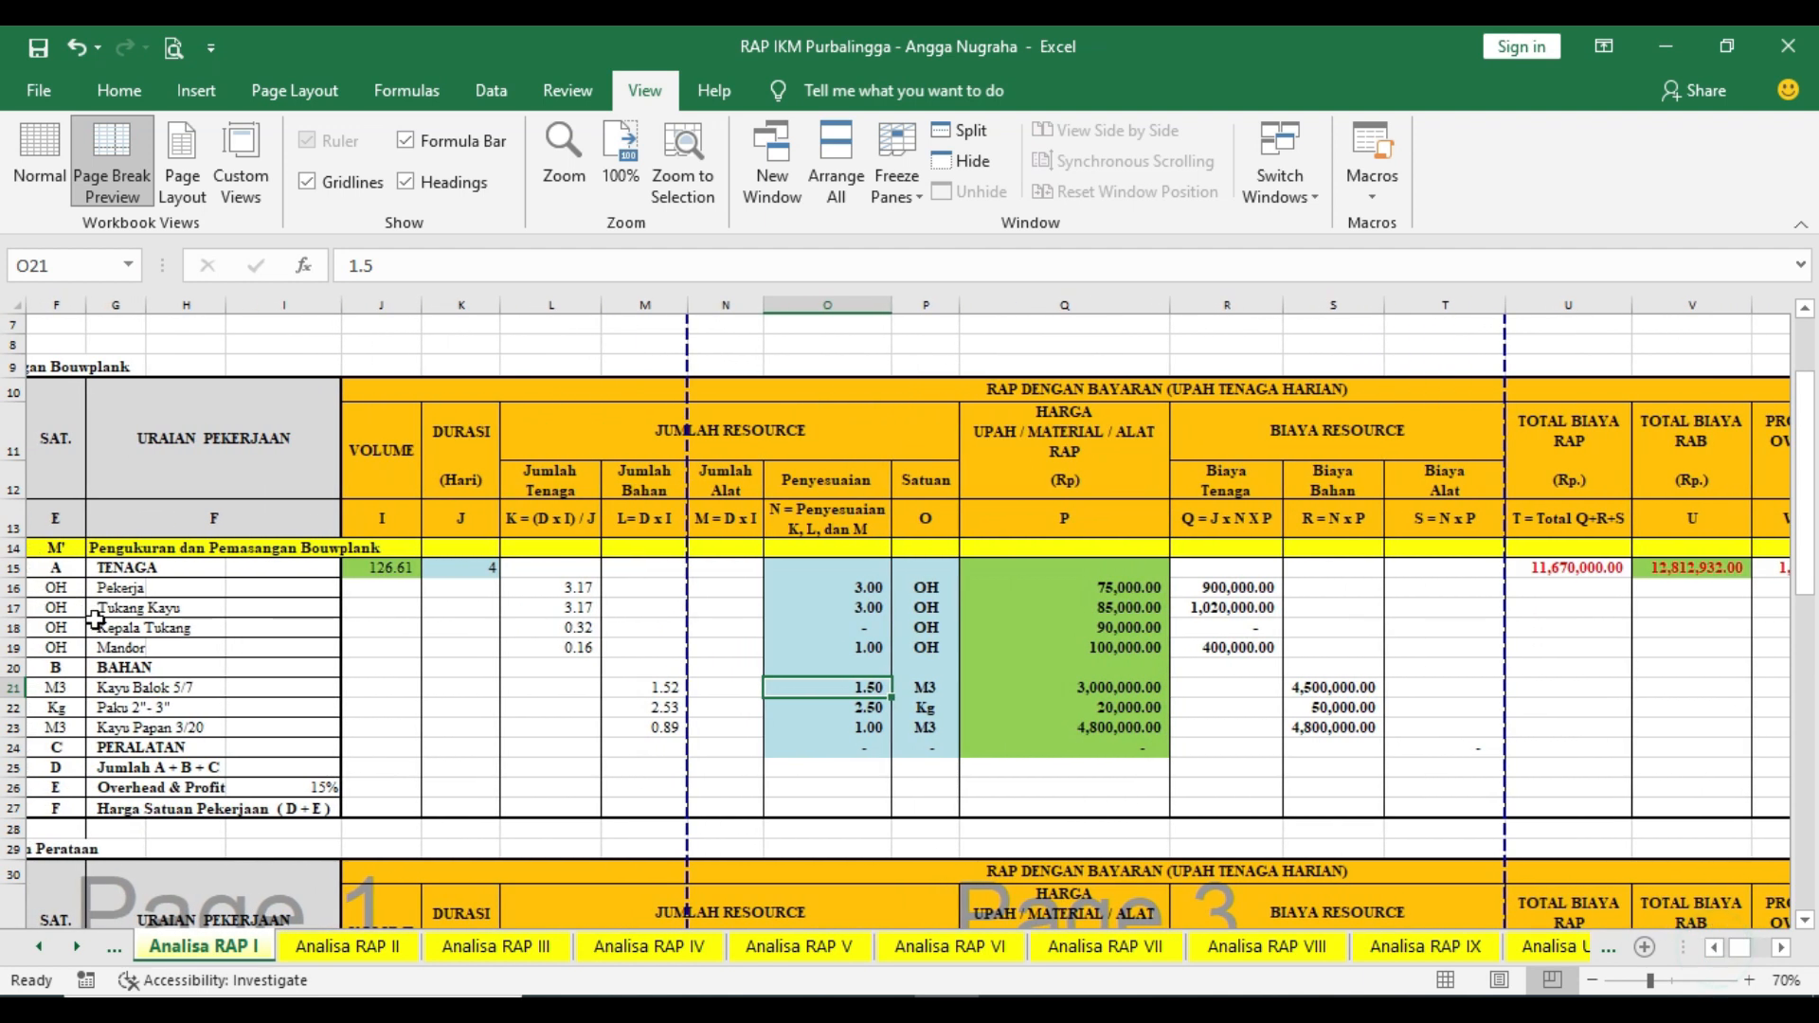
pyautogui.click(1321, 689)
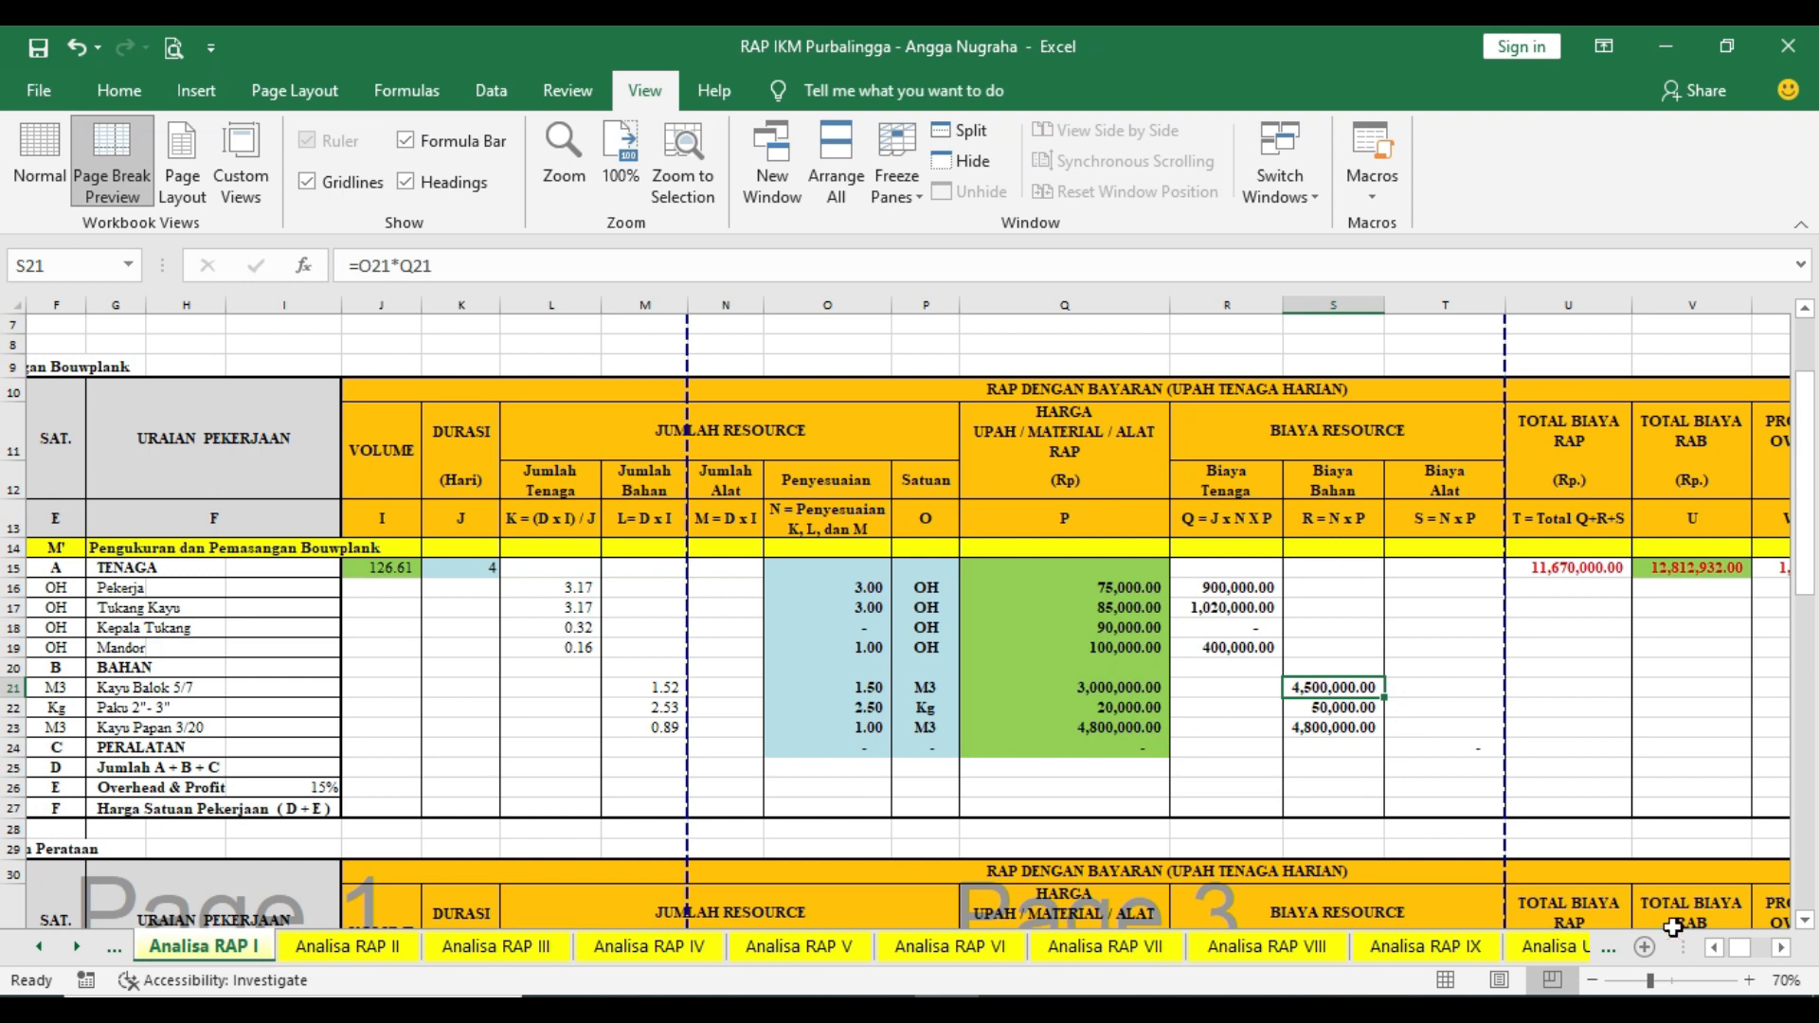
# - Inspect the total RAP cost formula for the Bouwplank work in U15
pyautogui.click(1782, 948)
pyautogui.click(1782, 948)
pyautogui.click(1781, 948)
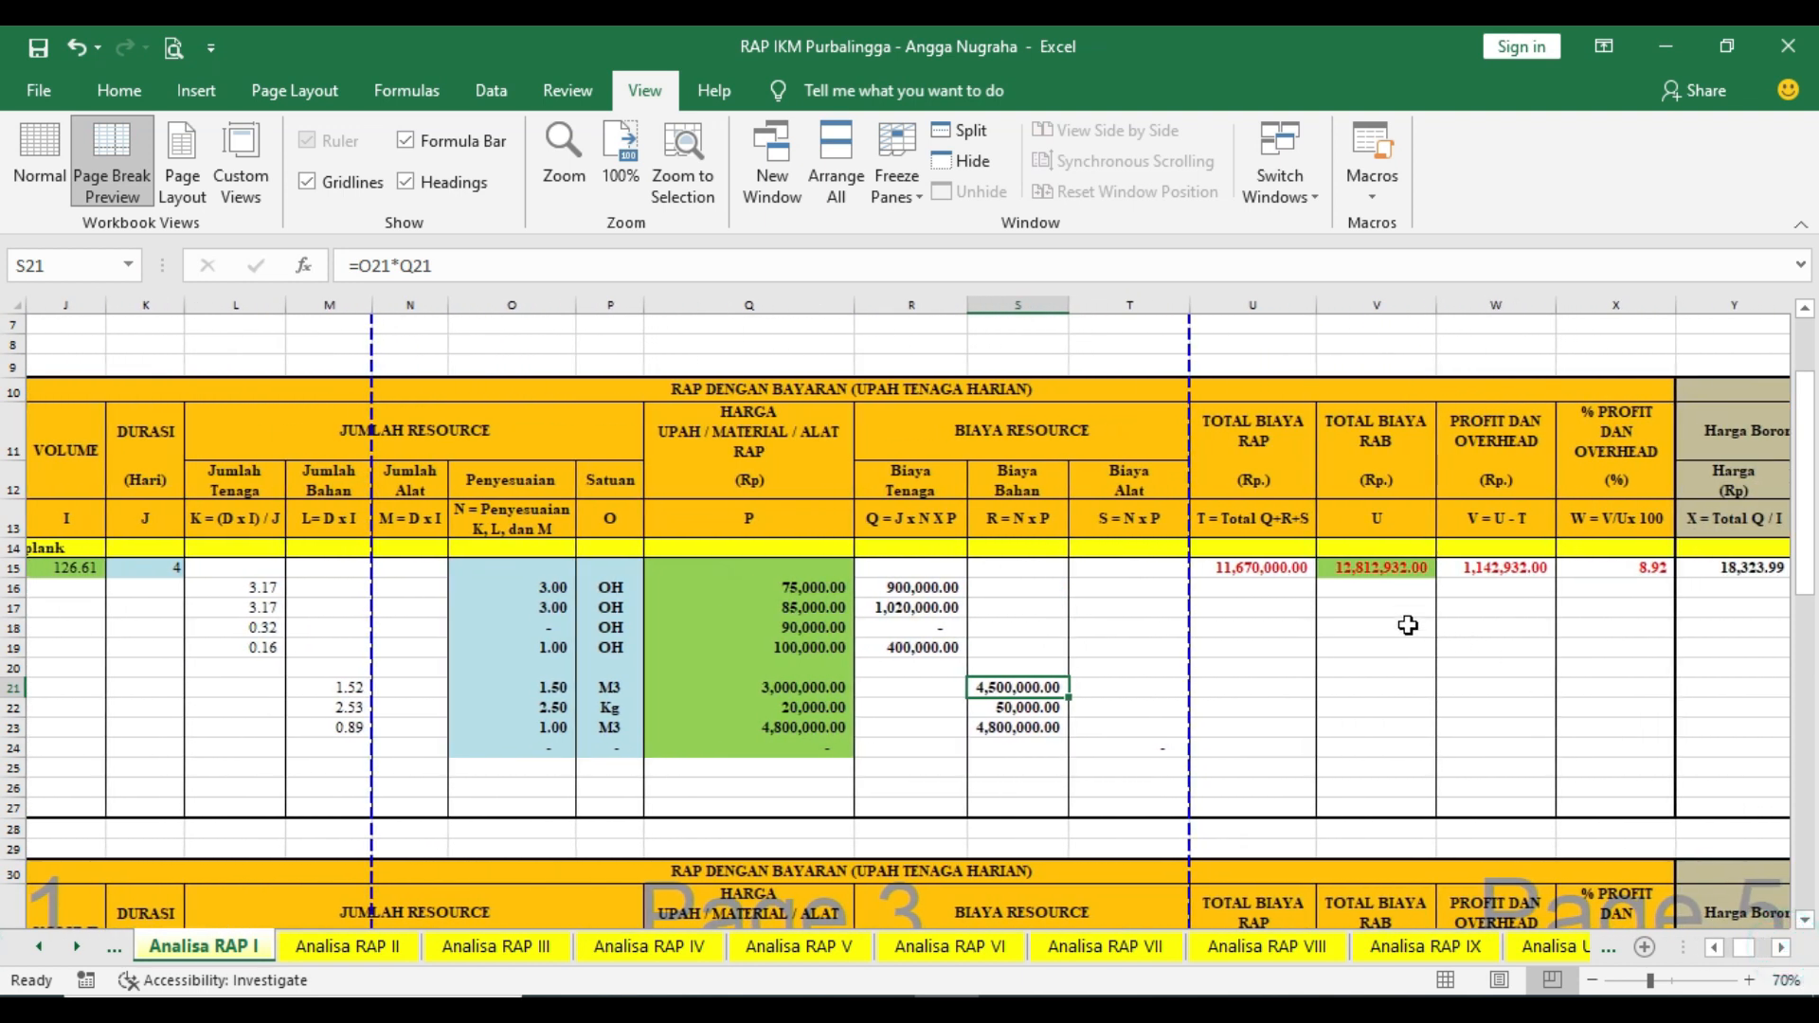
pyautogui.click(1269, 568)
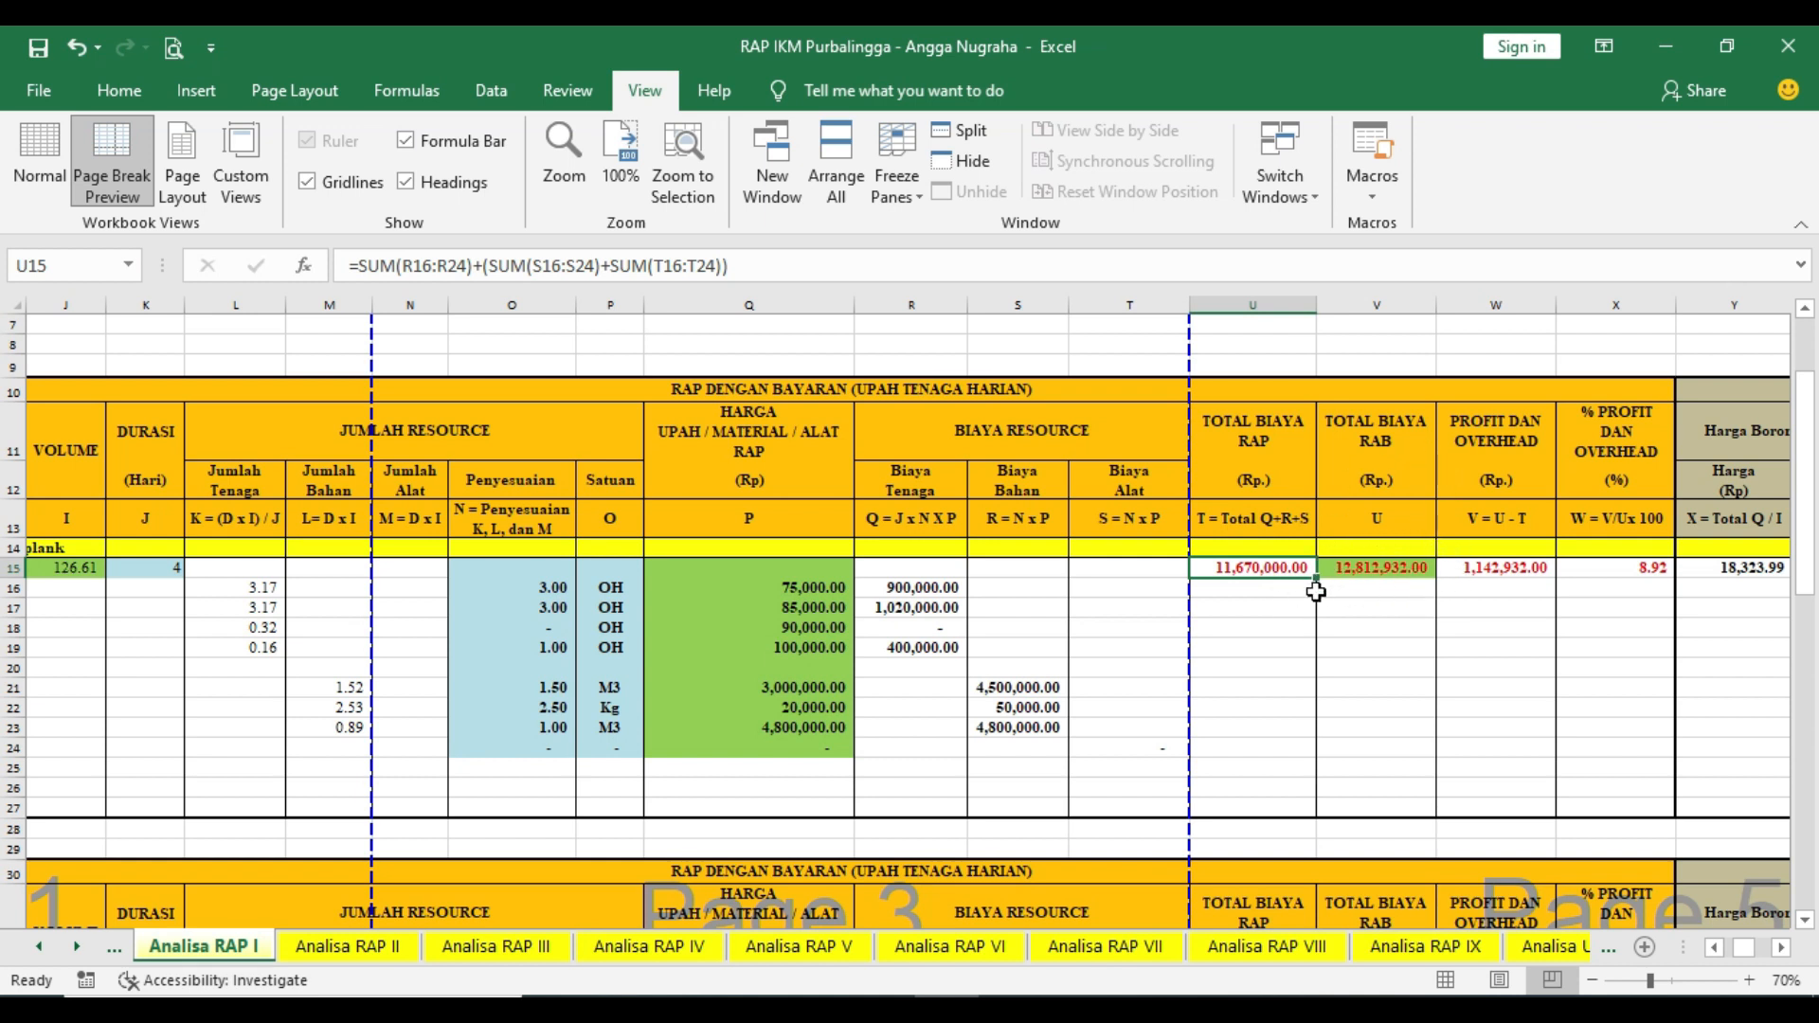
# - View the Bouwplank work's RAB amount on the RAP sheet and return to Analisa RAP I
pyautogui.click(114, 947)
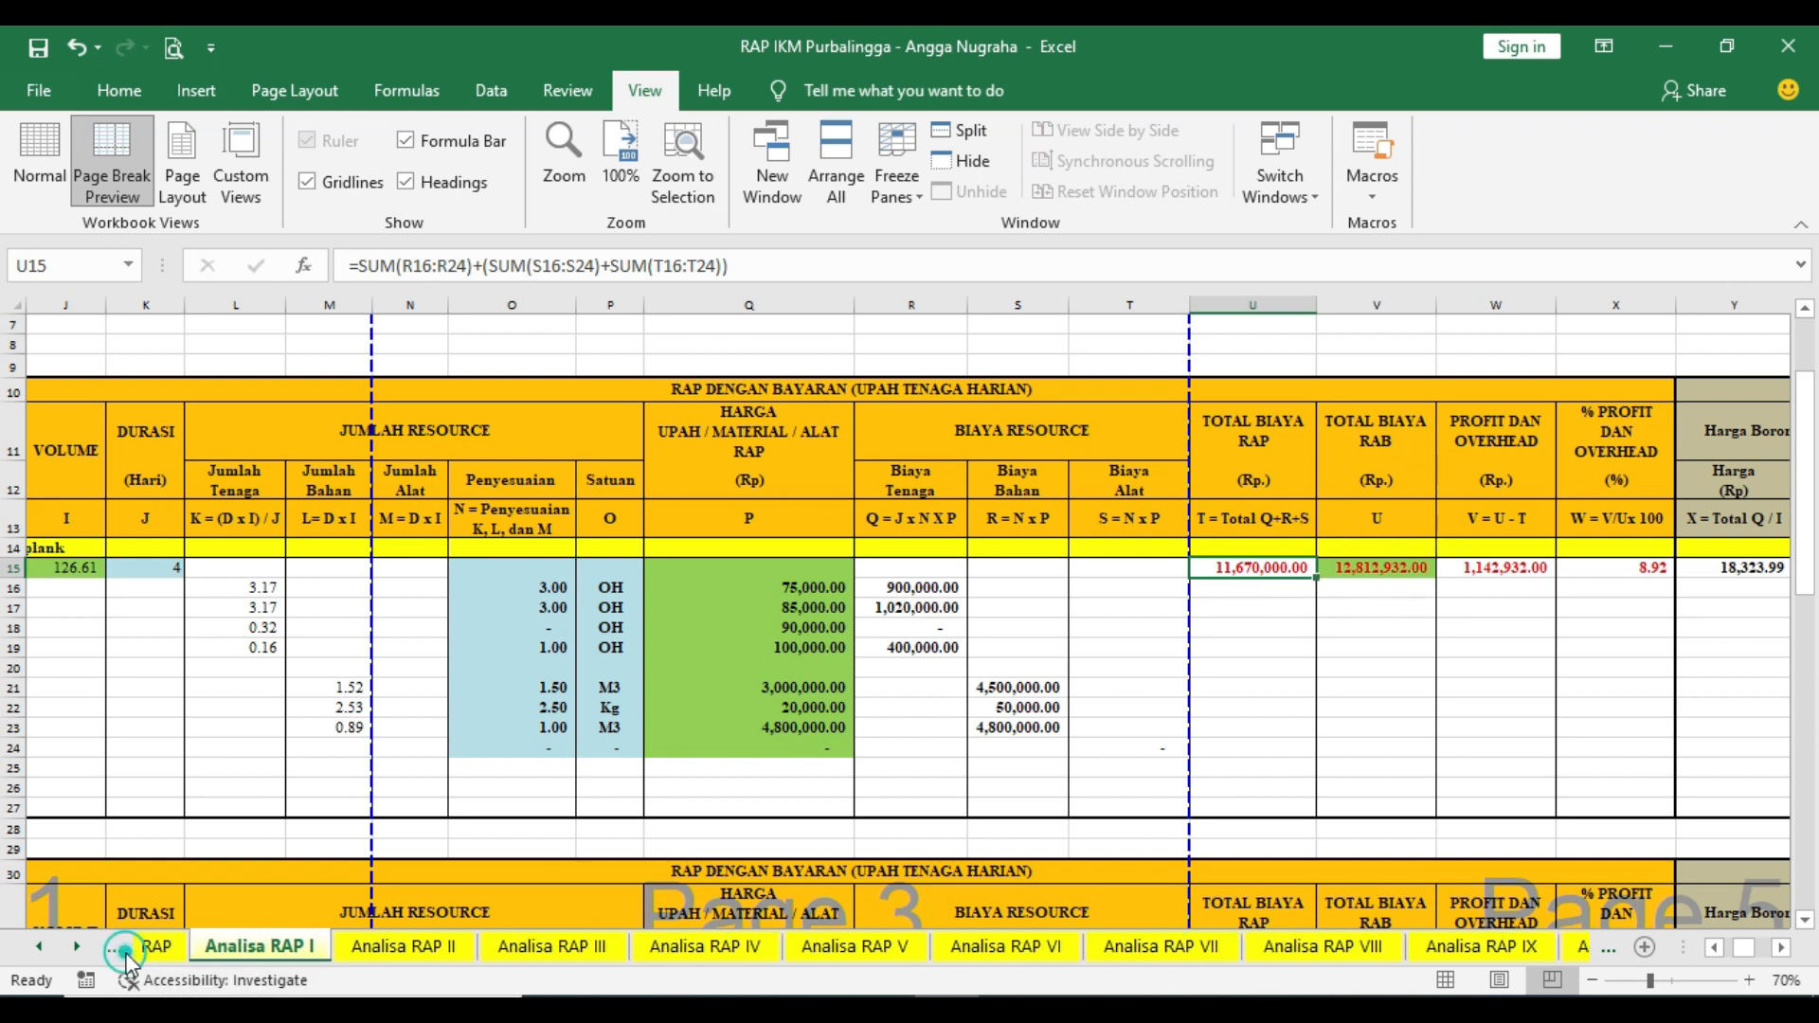
pyautogui.click(160, 946)
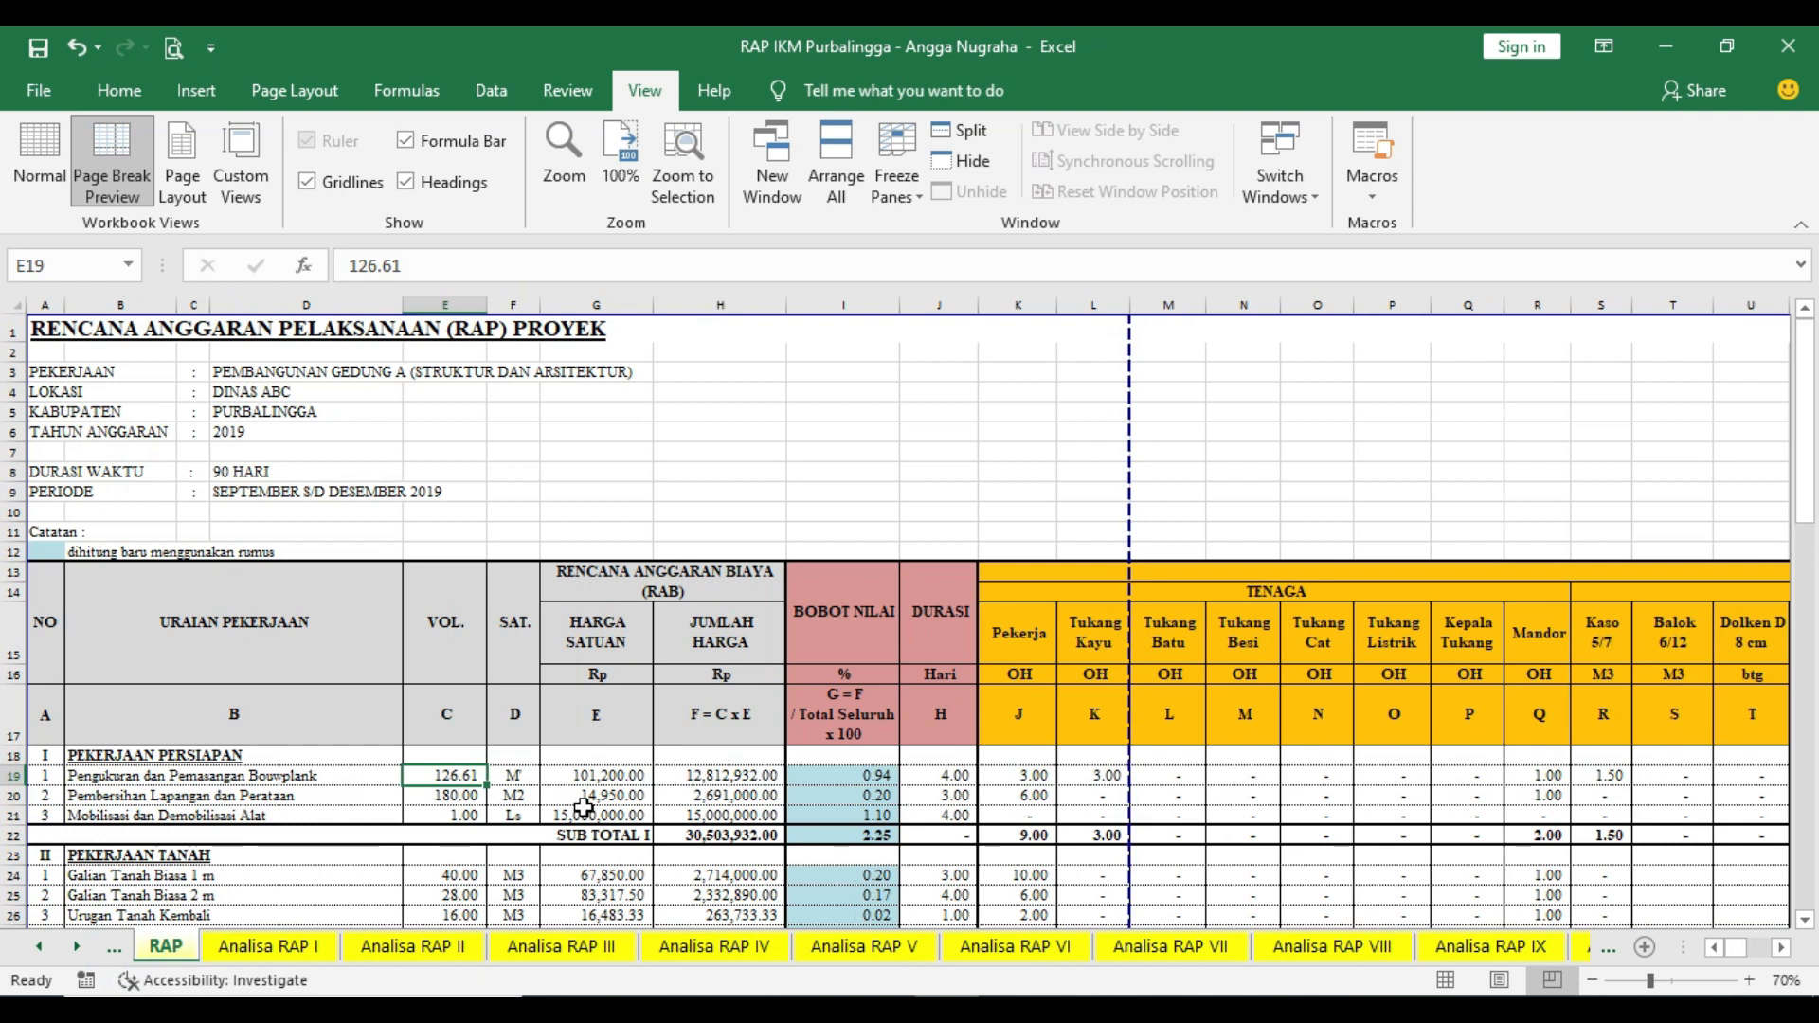
pyautogui.click(265, 947)
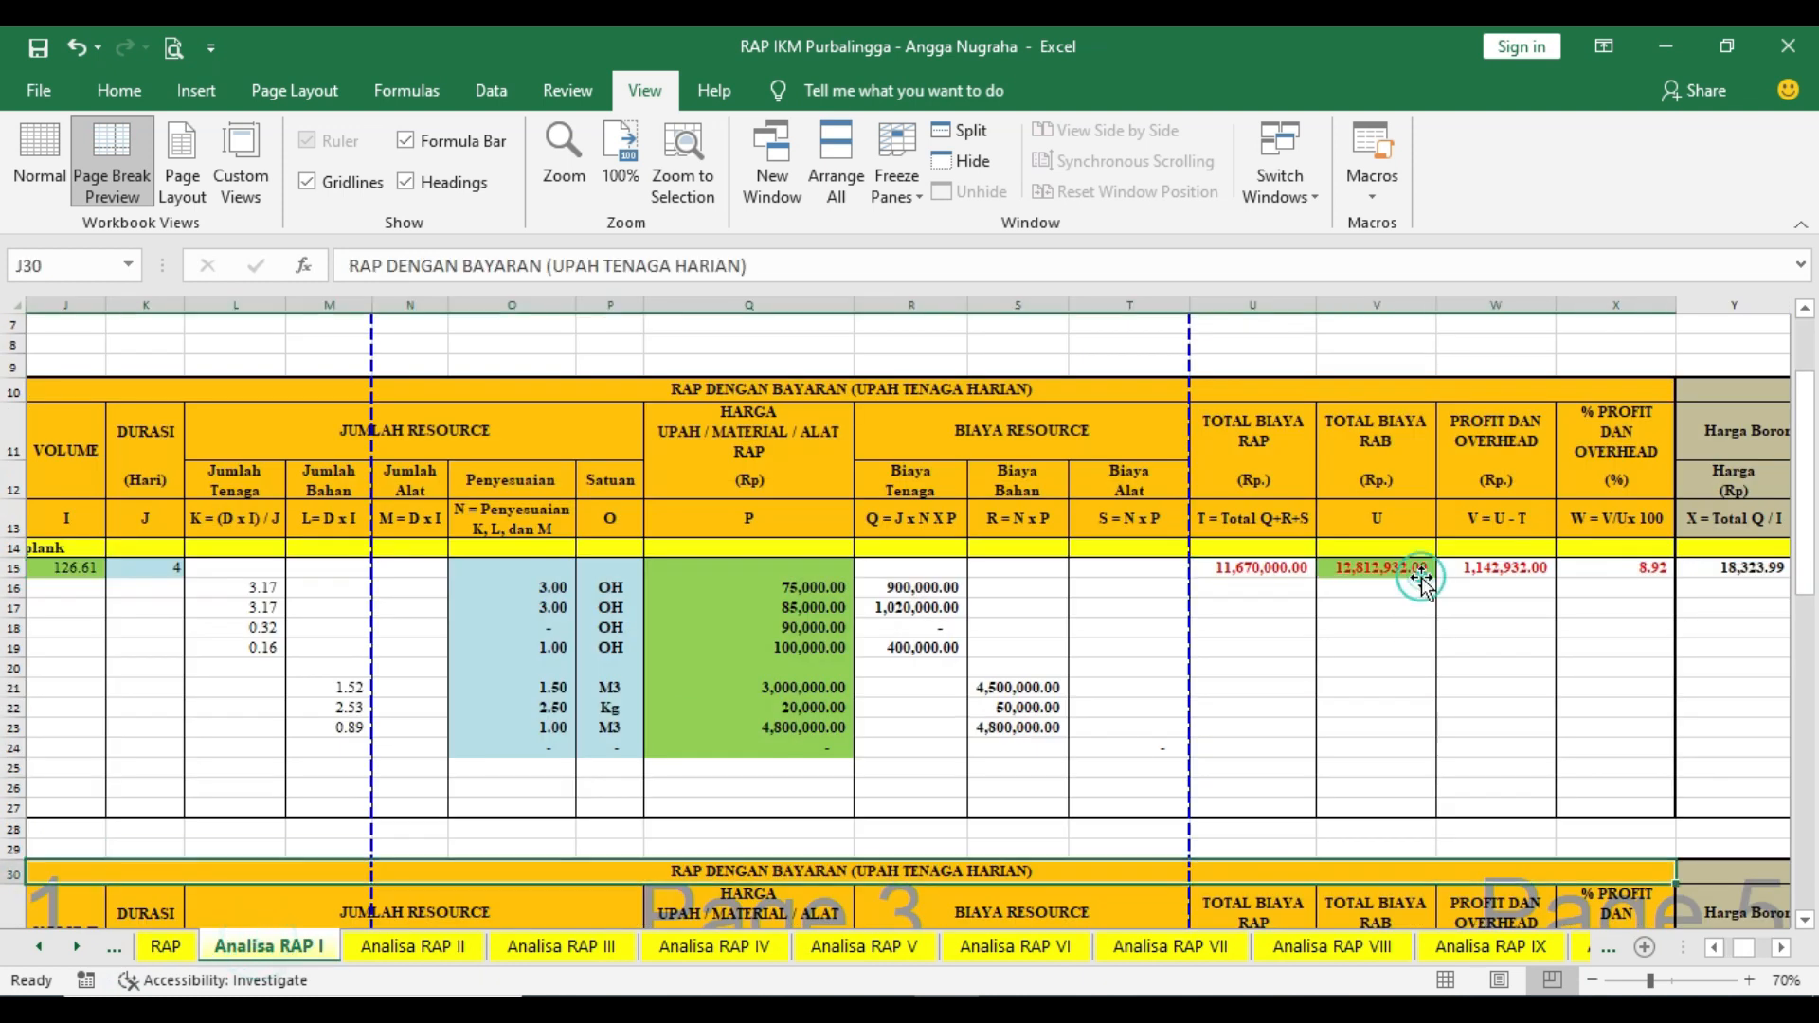
# - Inspect the Profit dan Overhead formula in W15 and the work duration in K15
pyautogui.click(1497, 552)
pyautogui.click(1498, 568)
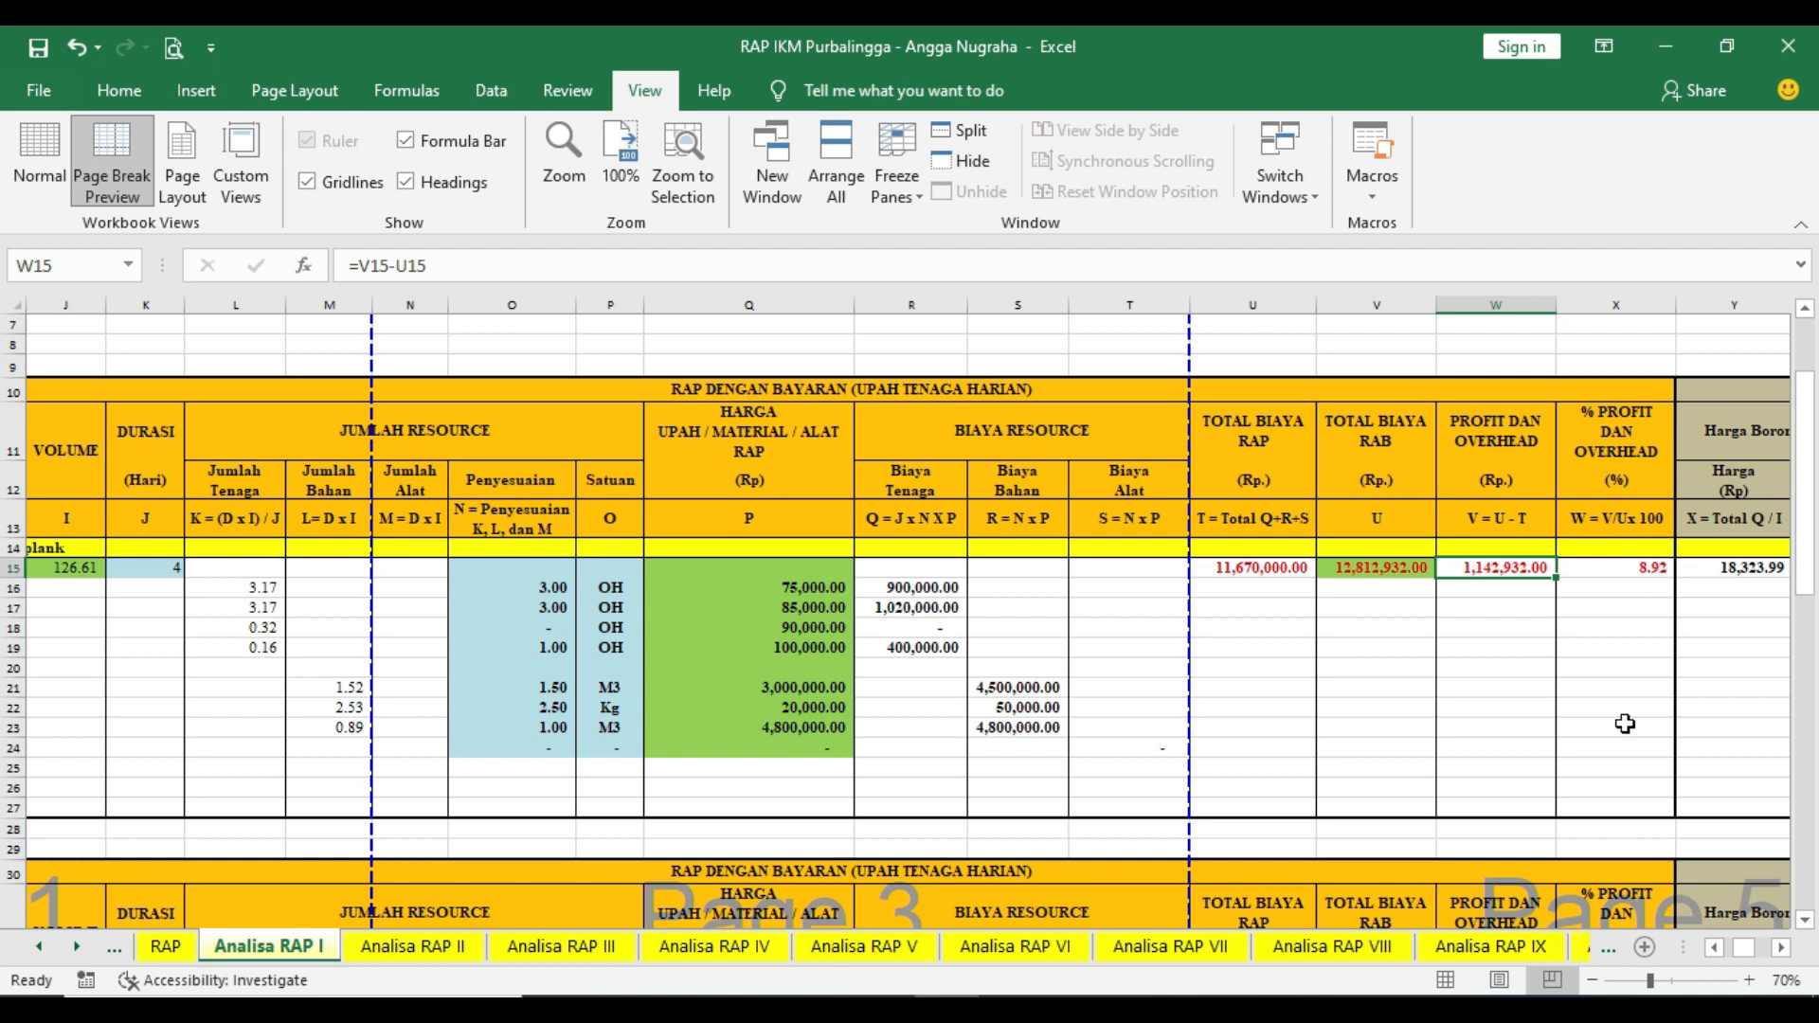
pyautogui.click(1714, 947)
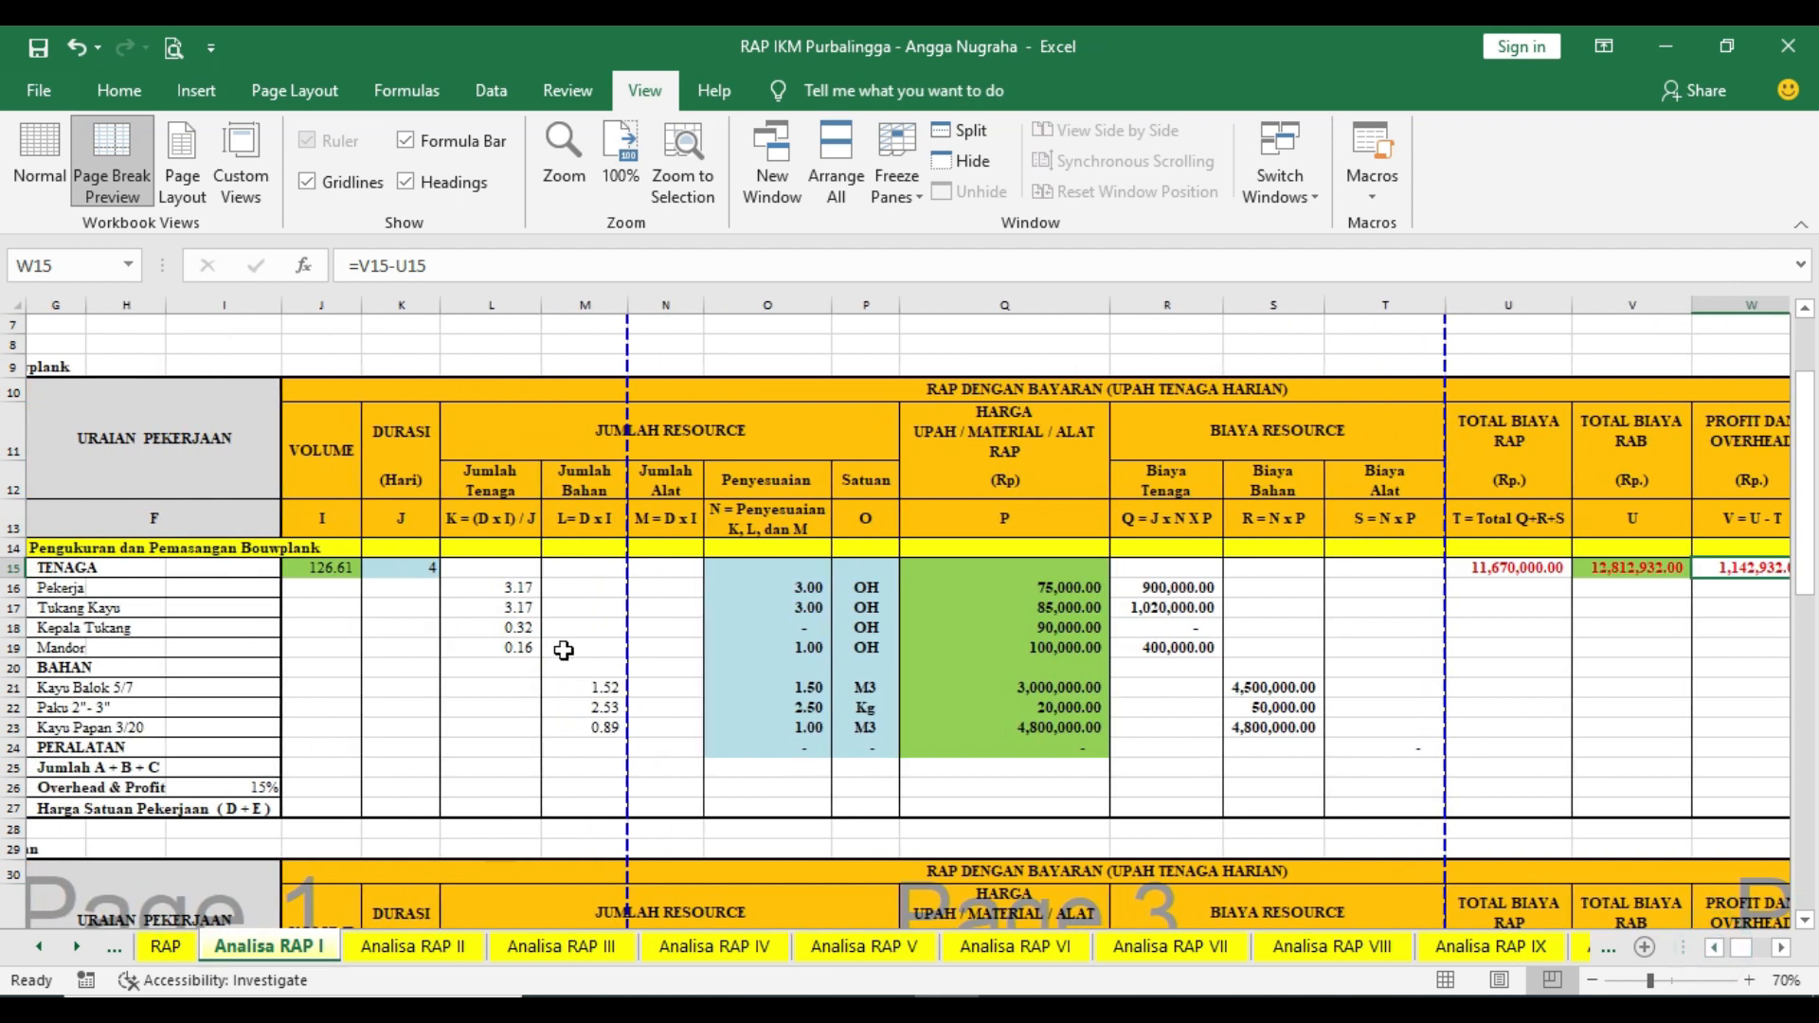
pyautogui.click(404, 567)
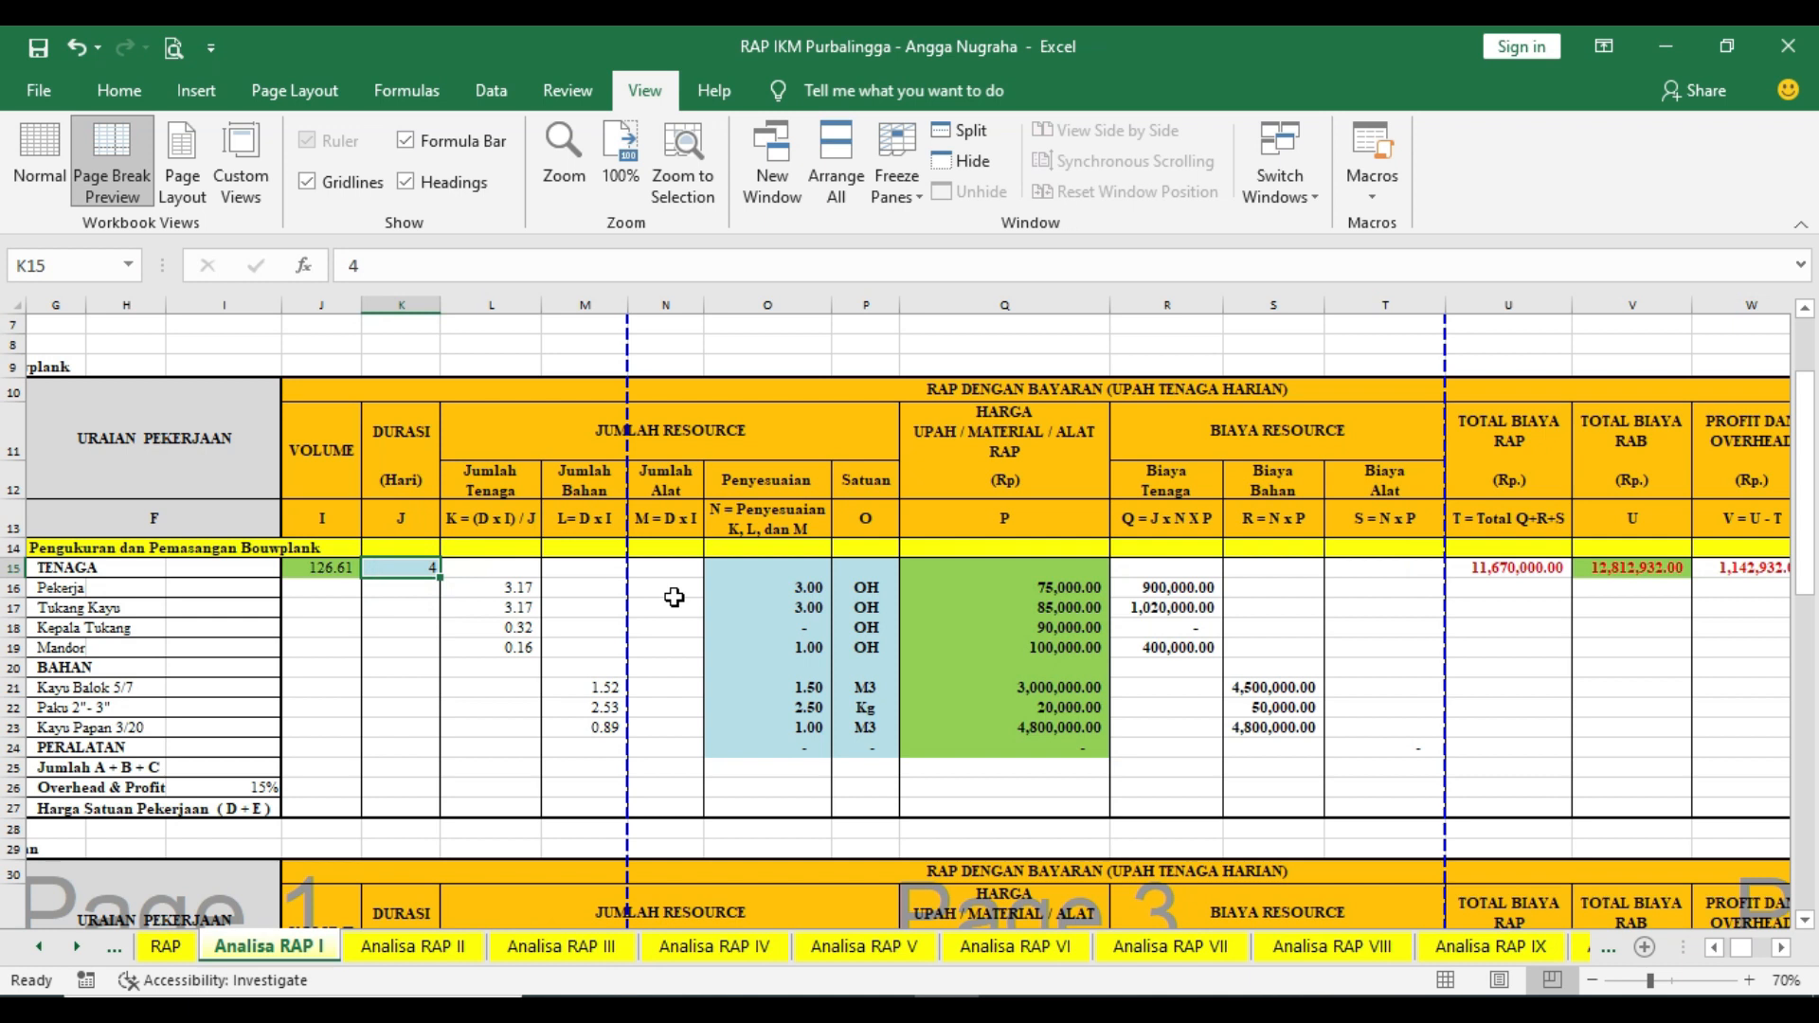
# - Try a Bouwplank work duration of 6 days in K15 and a Pekerja Penyesuaian quantity of 2, checking the effect on profit
pyautogui.write('6')
pyautogui.press('Return')
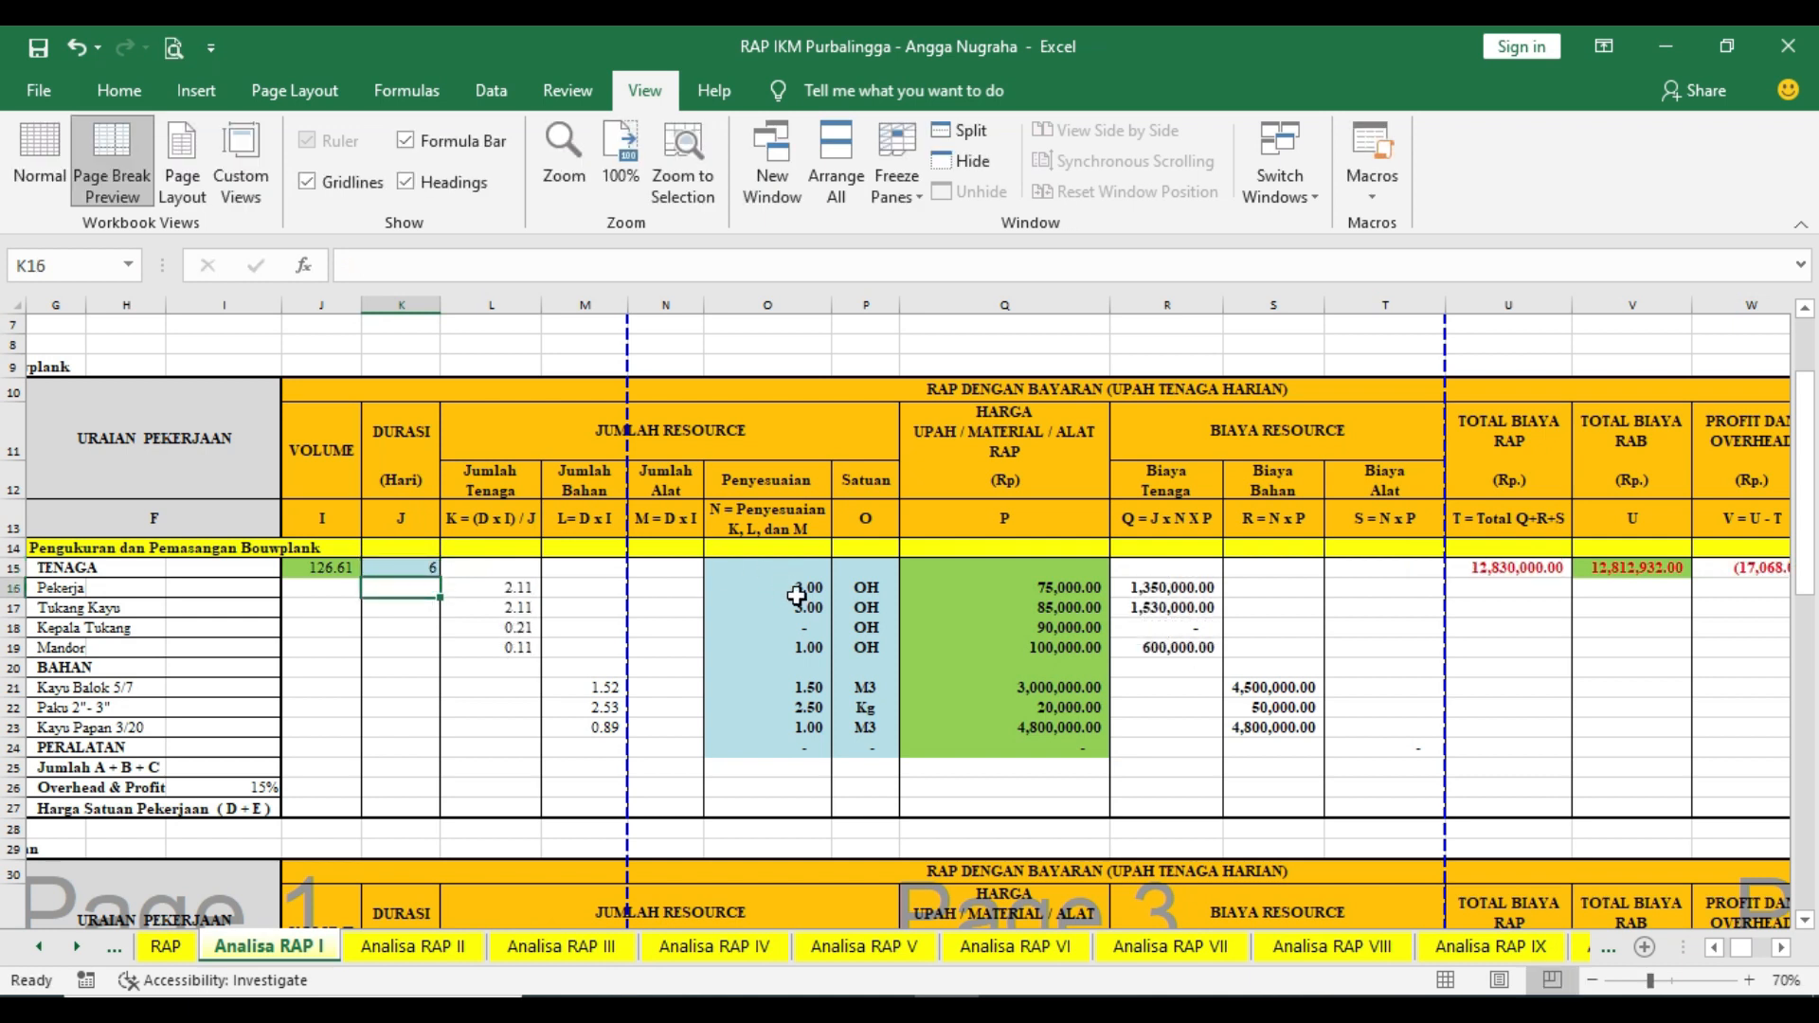
pyautogui.click(796, 589)
pyautogui.write('2')
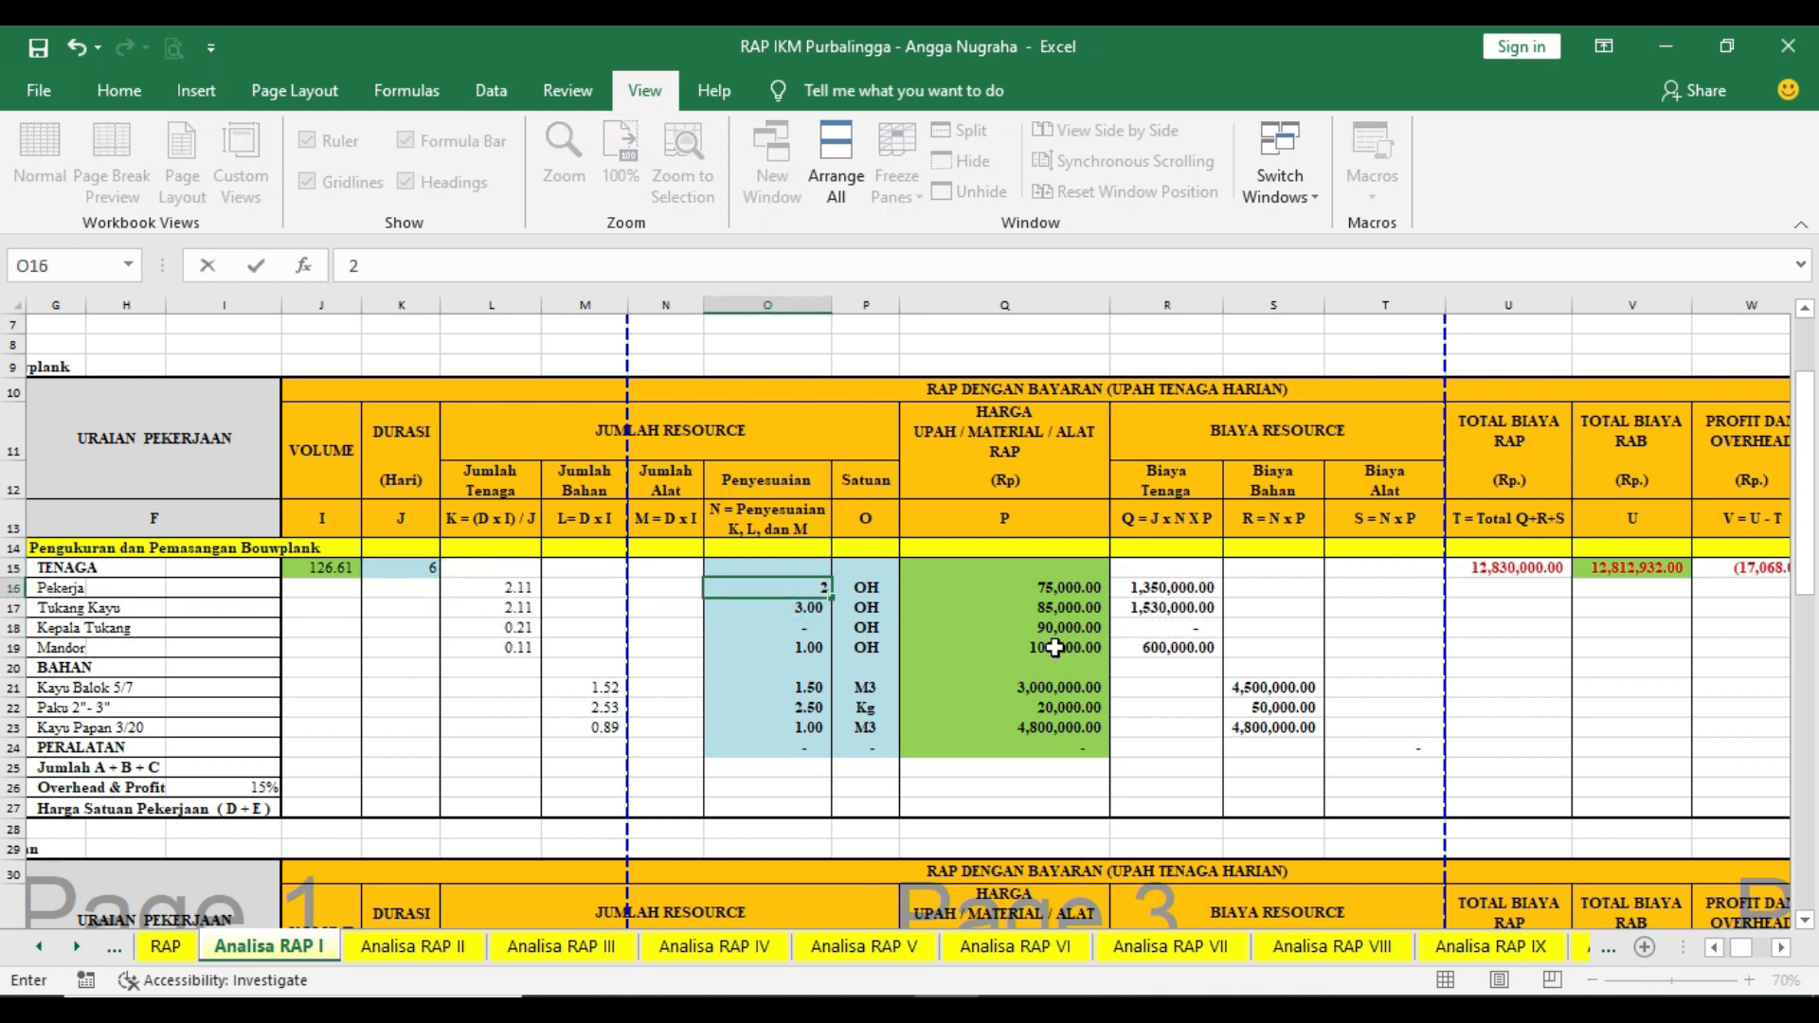
pyautogui.press('Return')
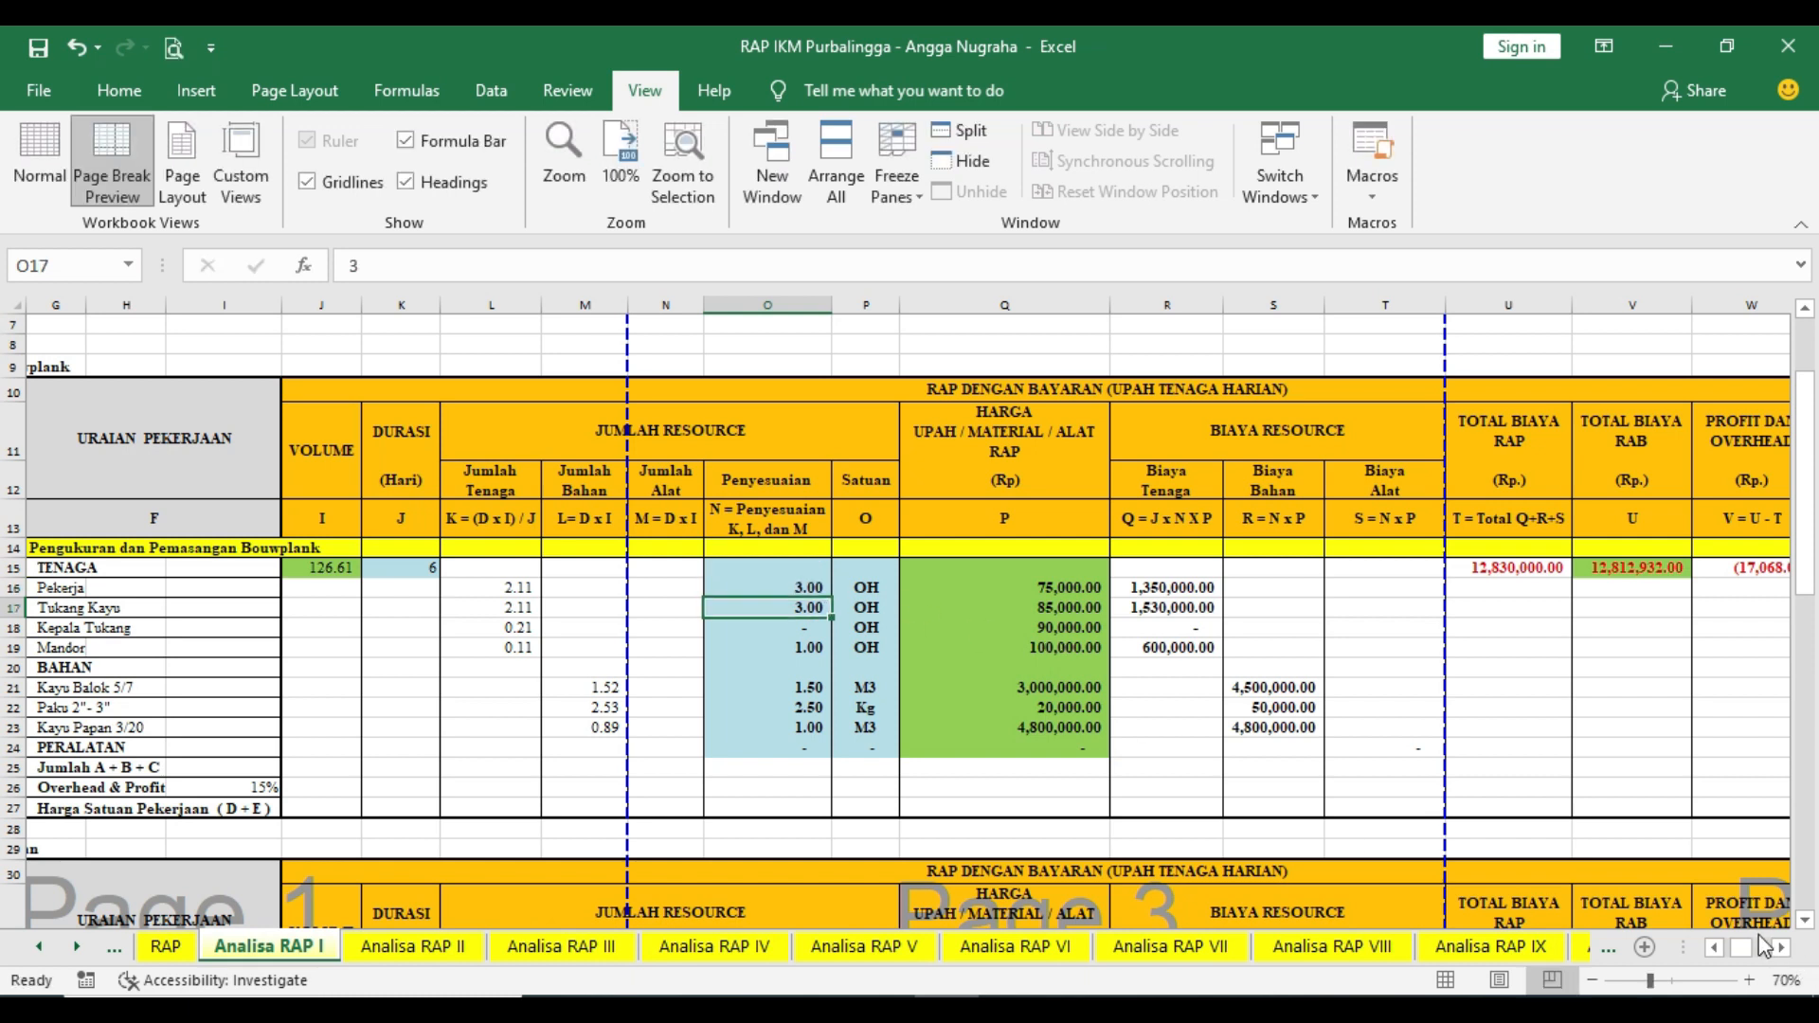
pyautogui.click(1783, 952)
pyautogui.click(1783, 952)
pyautogui.click(1783, 951)
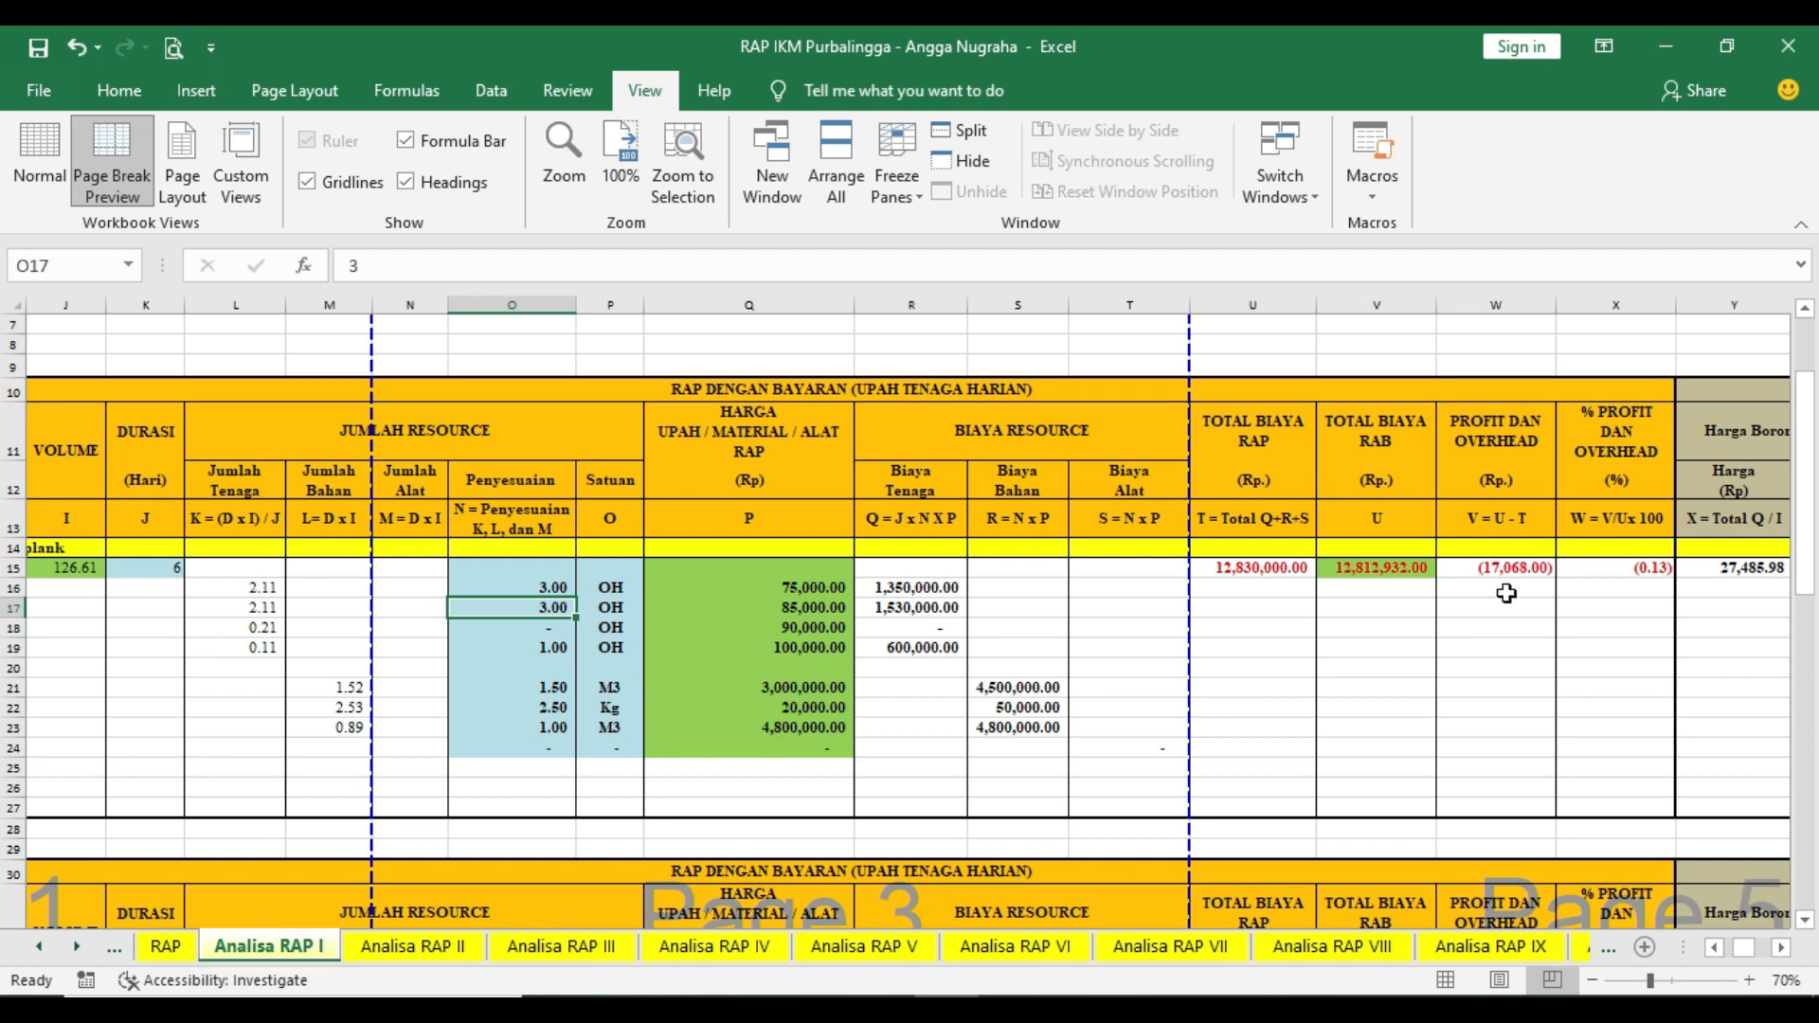
# - Set the Bouwplank work duration in K15 to 5 days
pyautogui.click(161, 567)
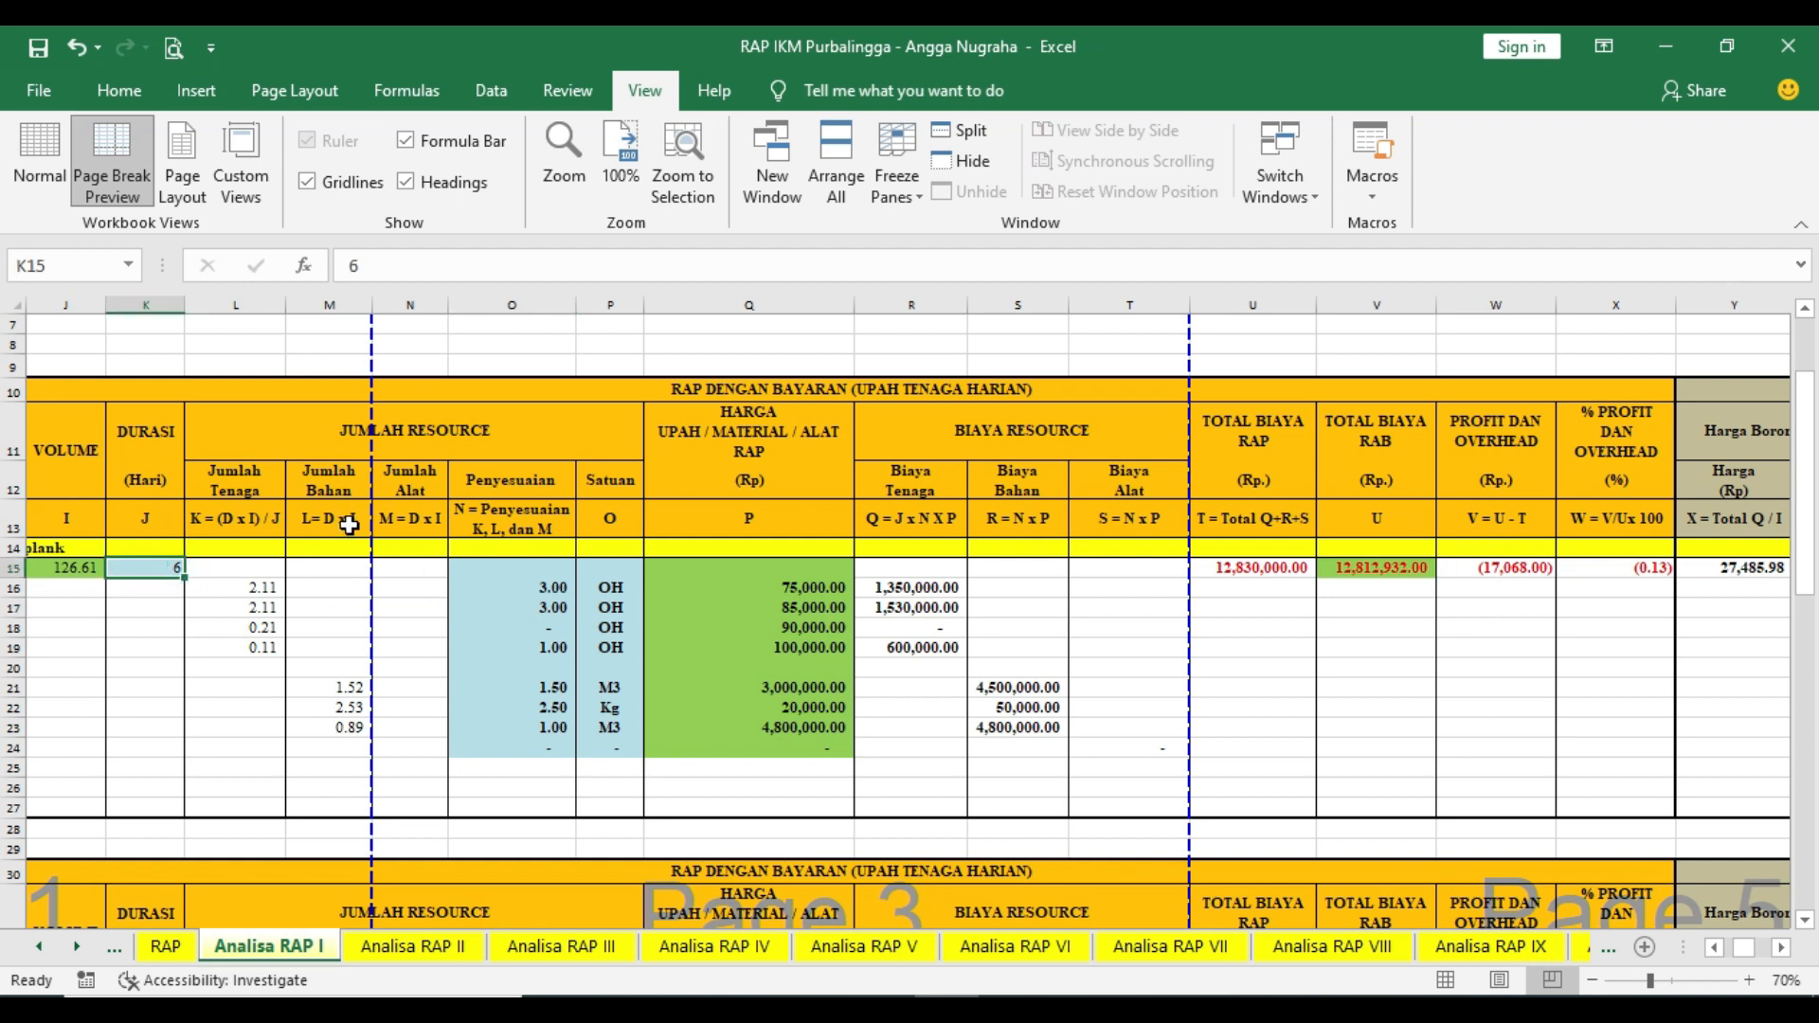
pyautogui.write('5')
pyautogui.press('Return')
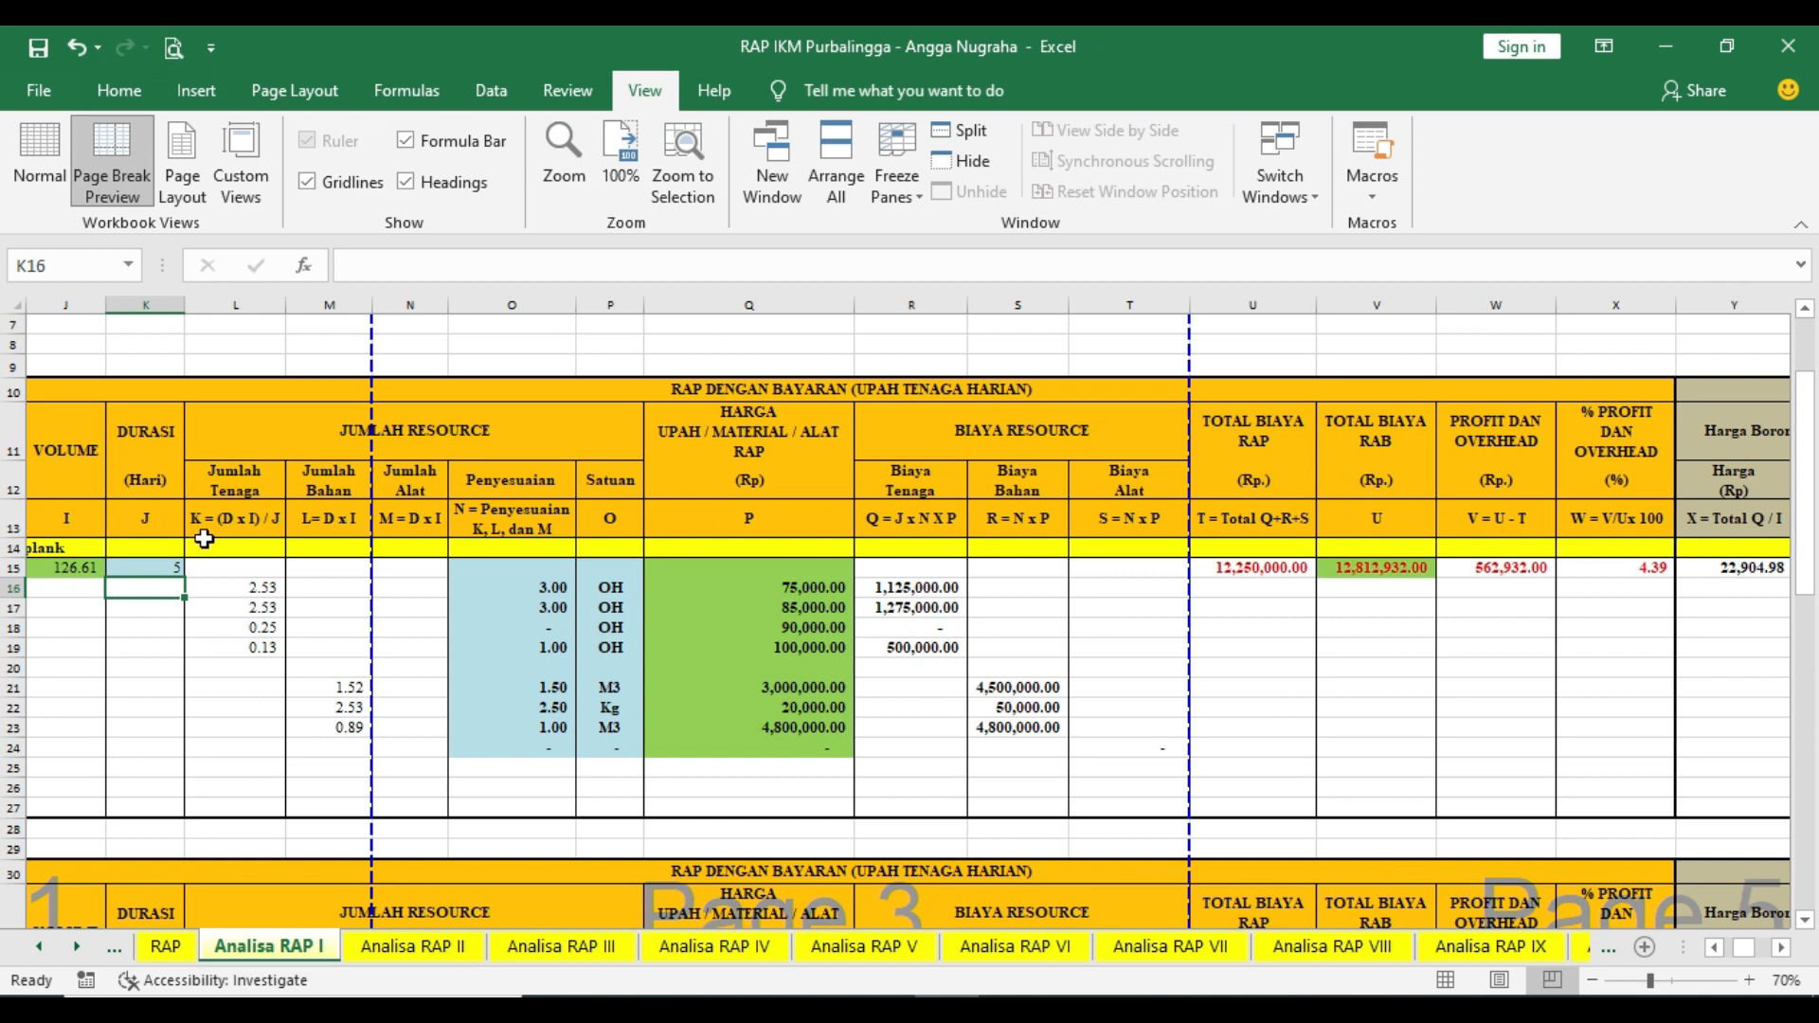
# - Set the Bouwplank work duration in K15 to 3 days
pyautogui.doubleClick(162, 567)
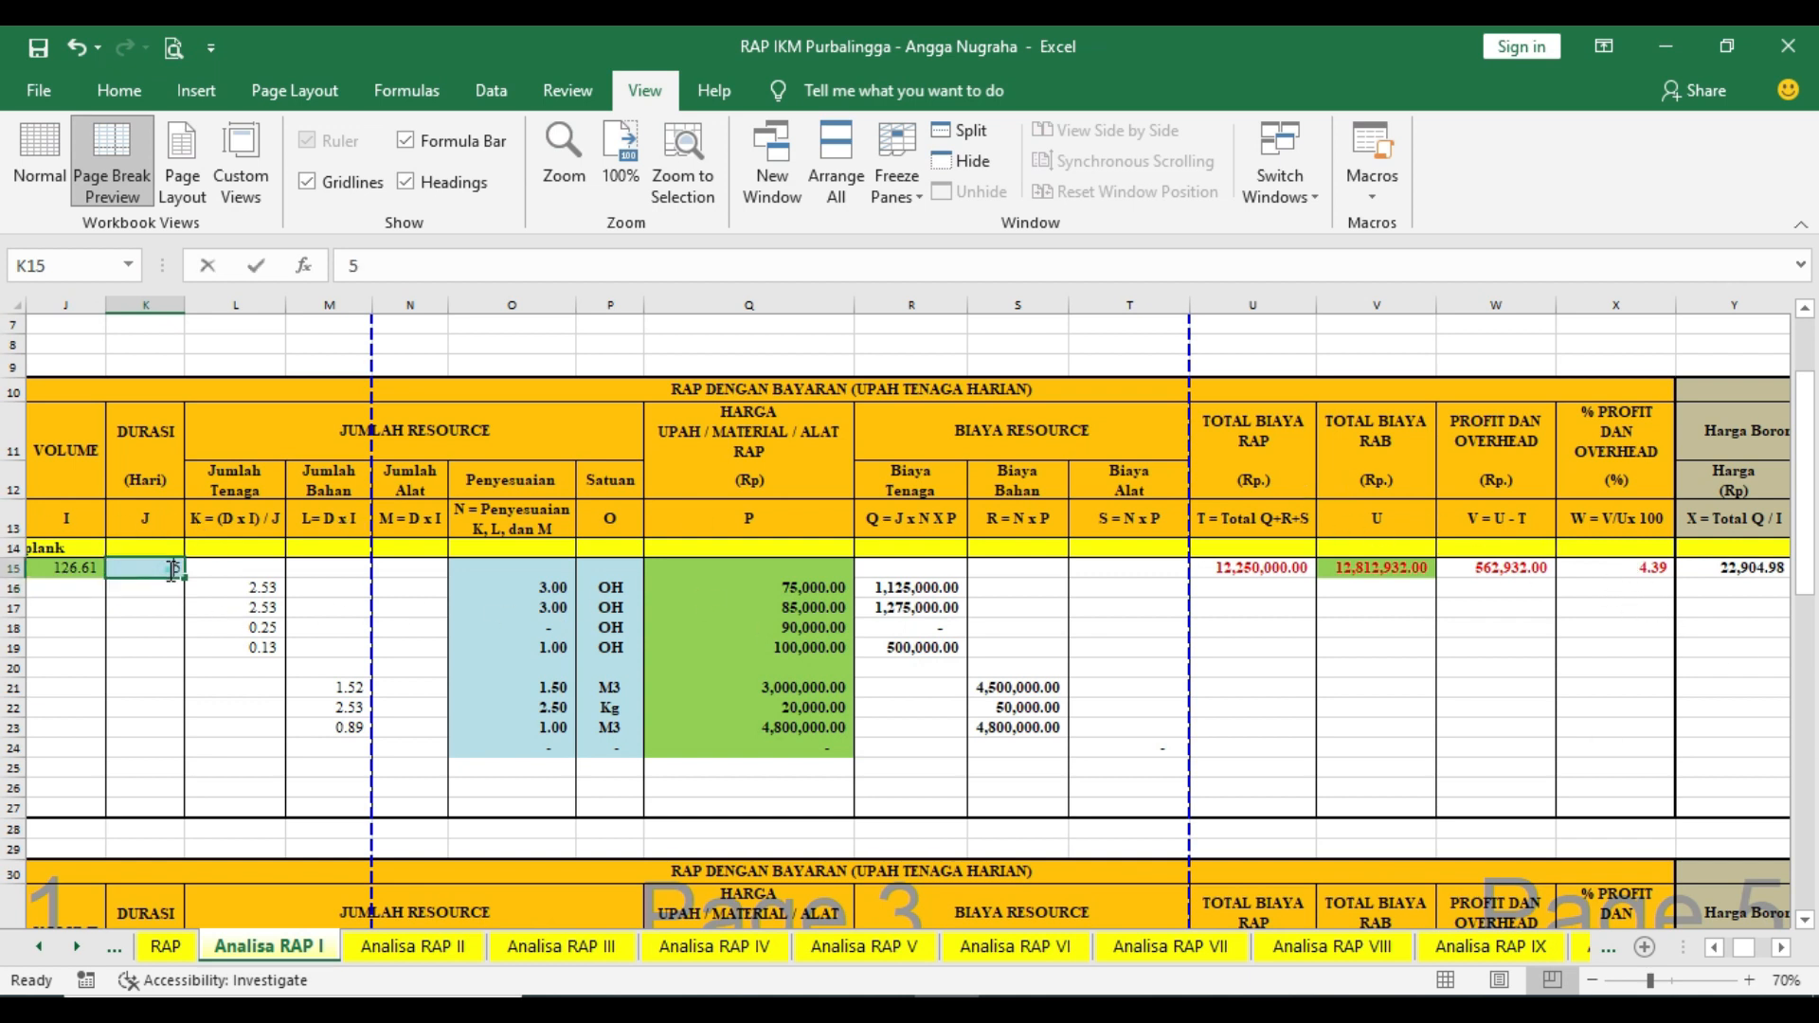
pyautogui.click(544, 593)
pyautogui.doubleClick(158, 575)
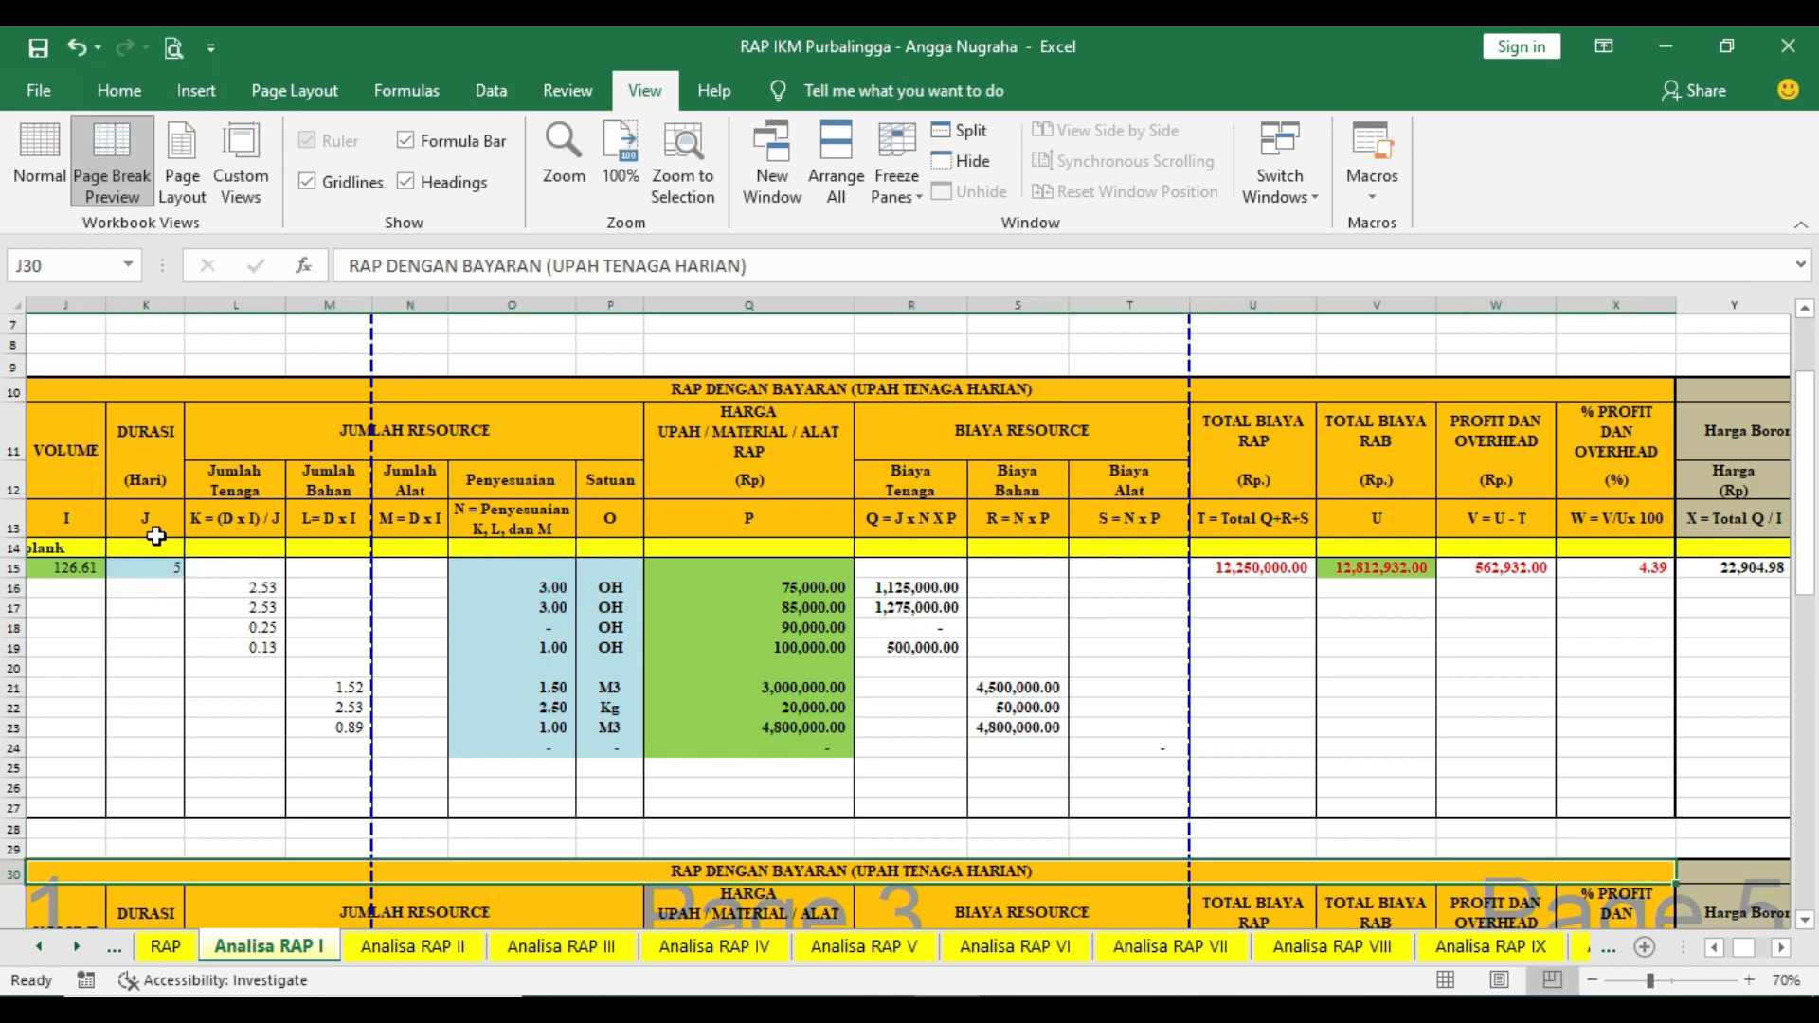
pyautogui.click(147, 566)
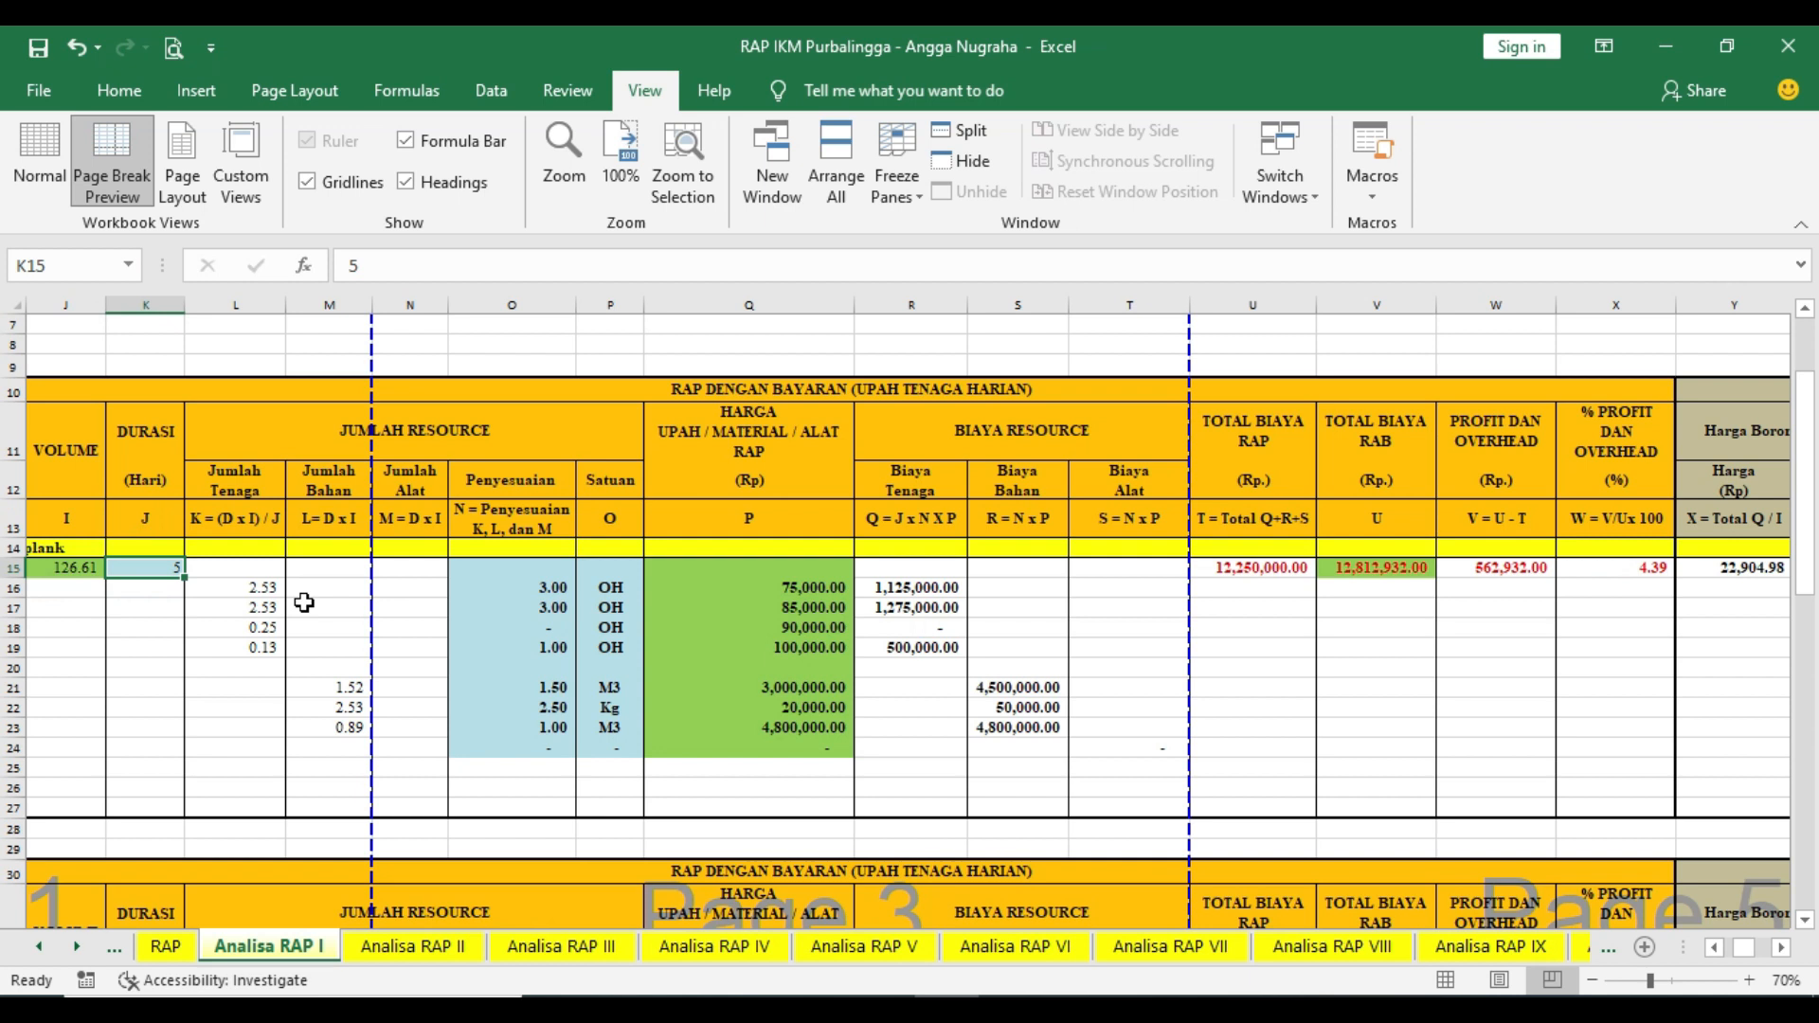
pyautogui.write('3')
pyautogui.press('Return')
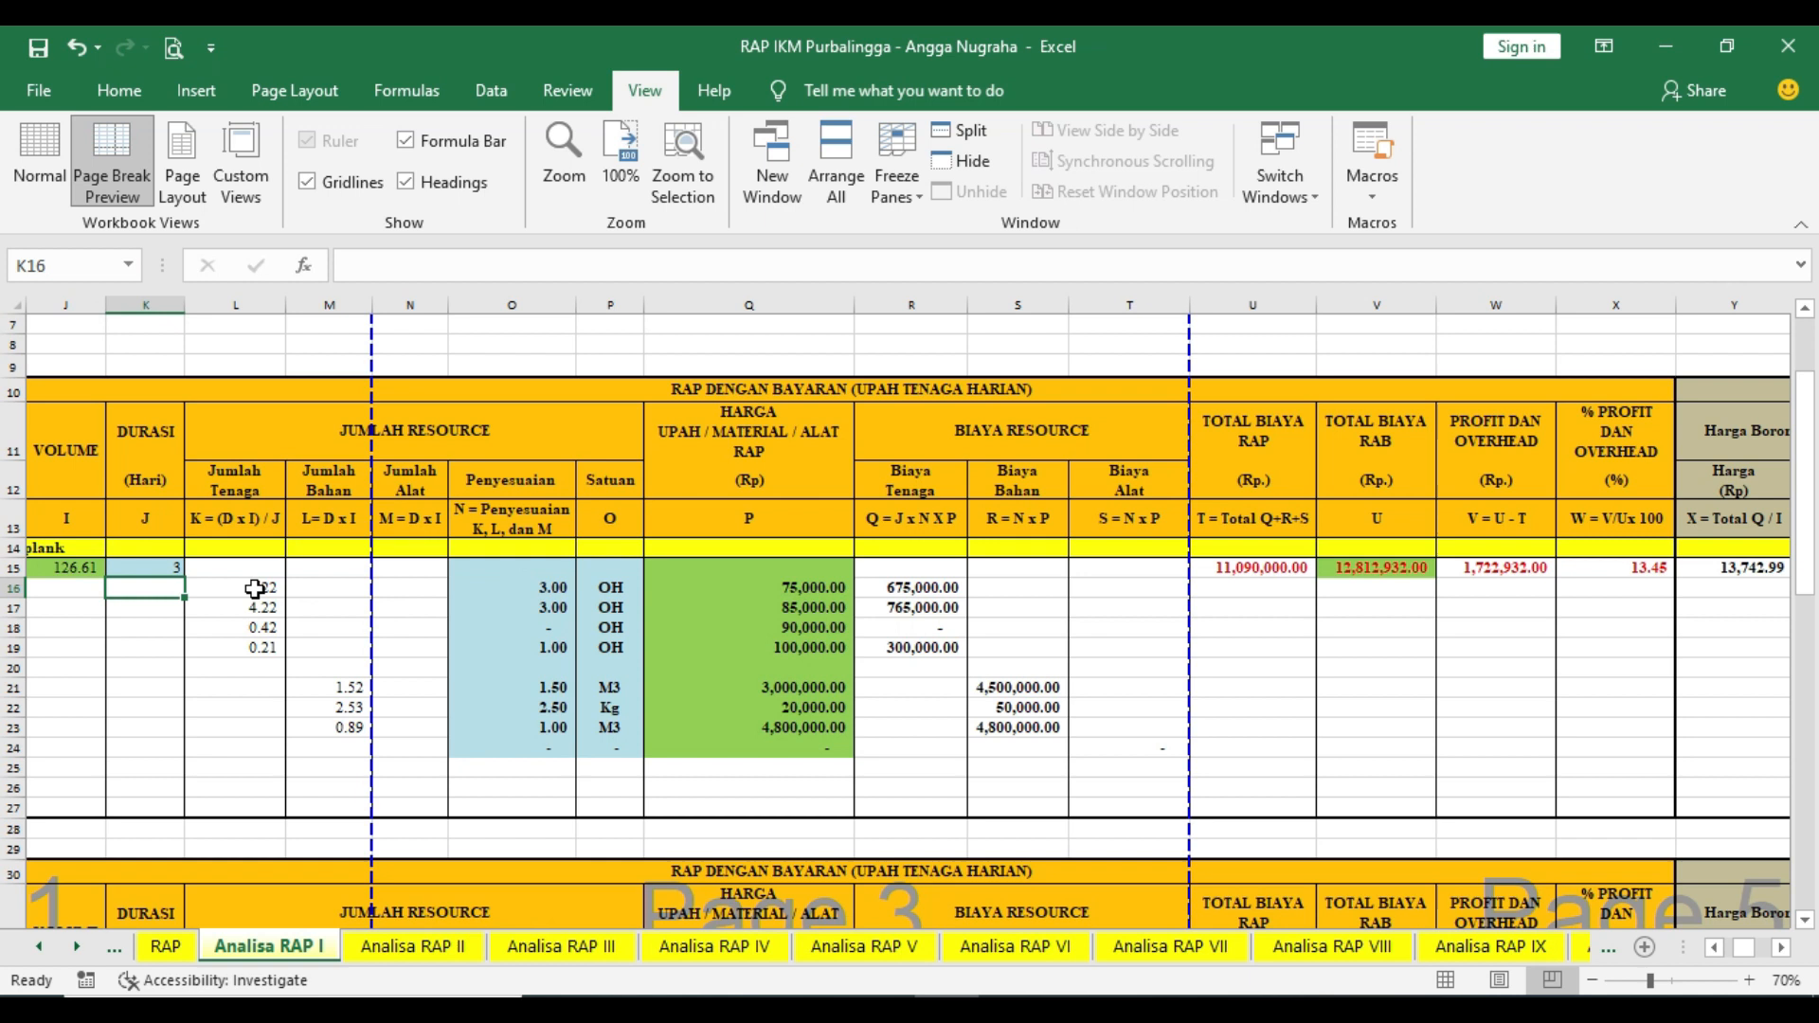
# - Set the Penyesuaian quantities for Pekerja and Tukang Kayu in O16 and O17 to 4 each
pyautogui.click(562, 593)
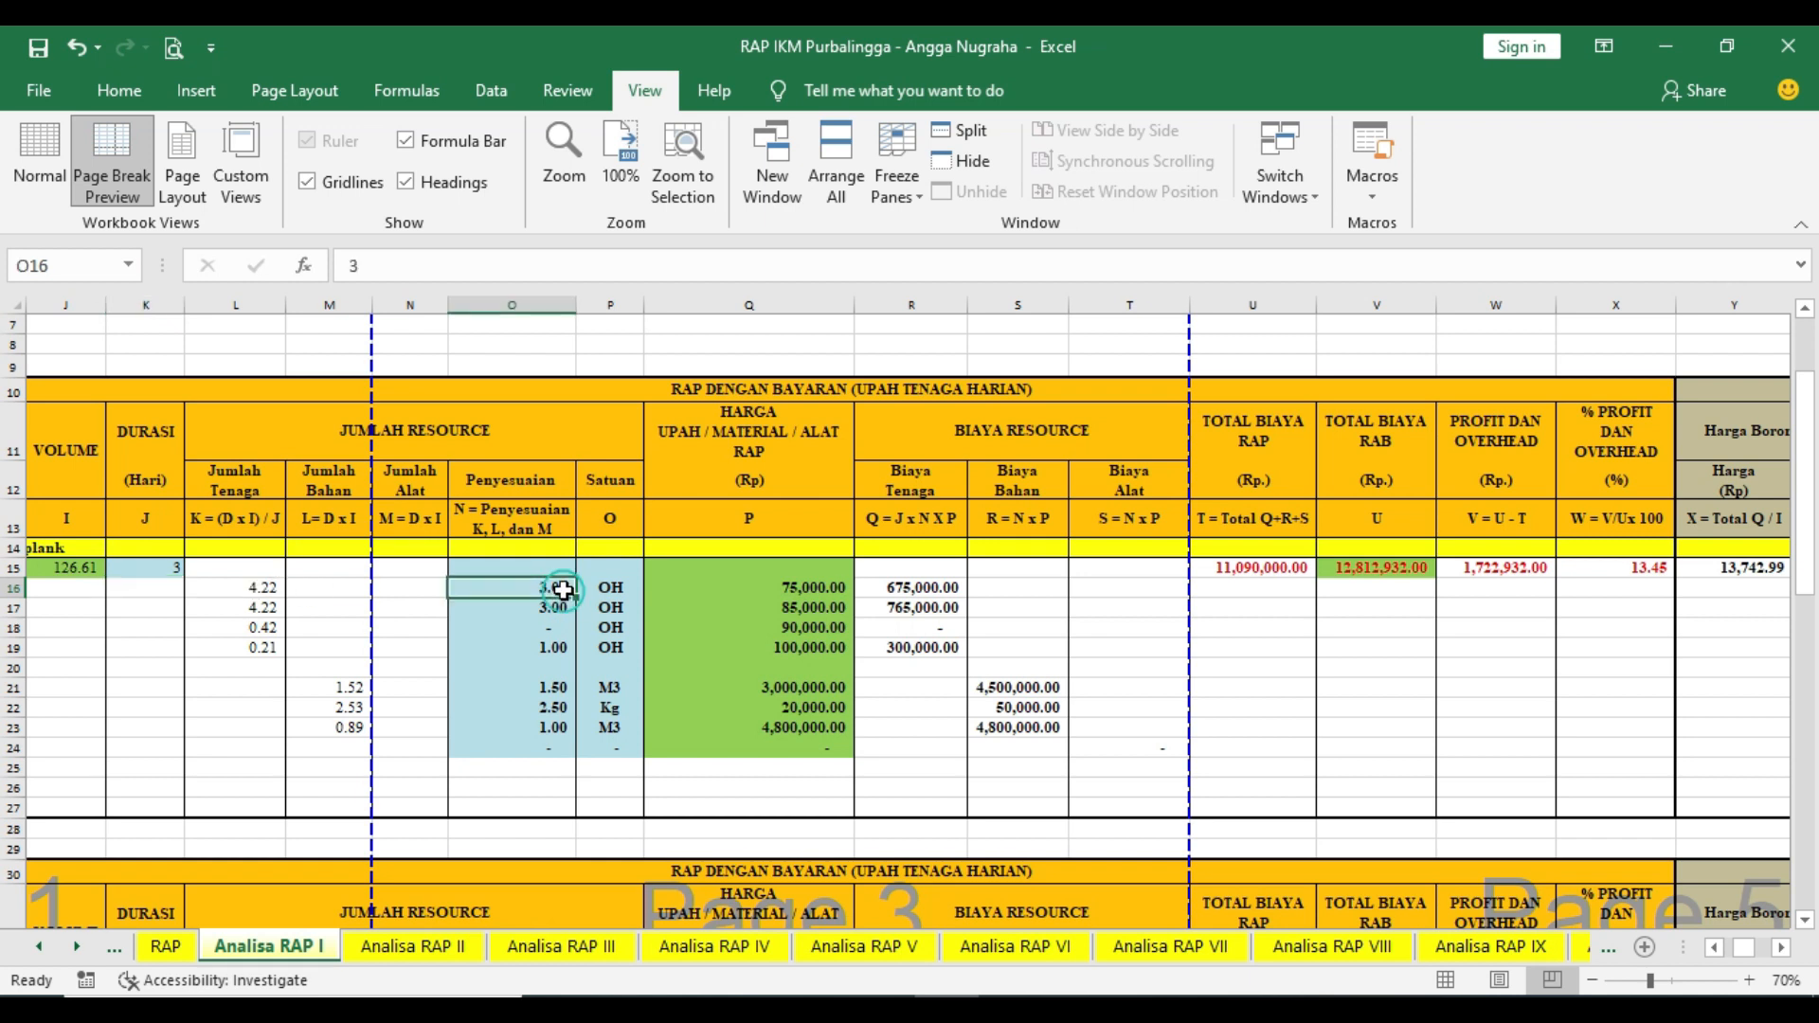
pyautogui.write('4')
pyautogui.press('Return')
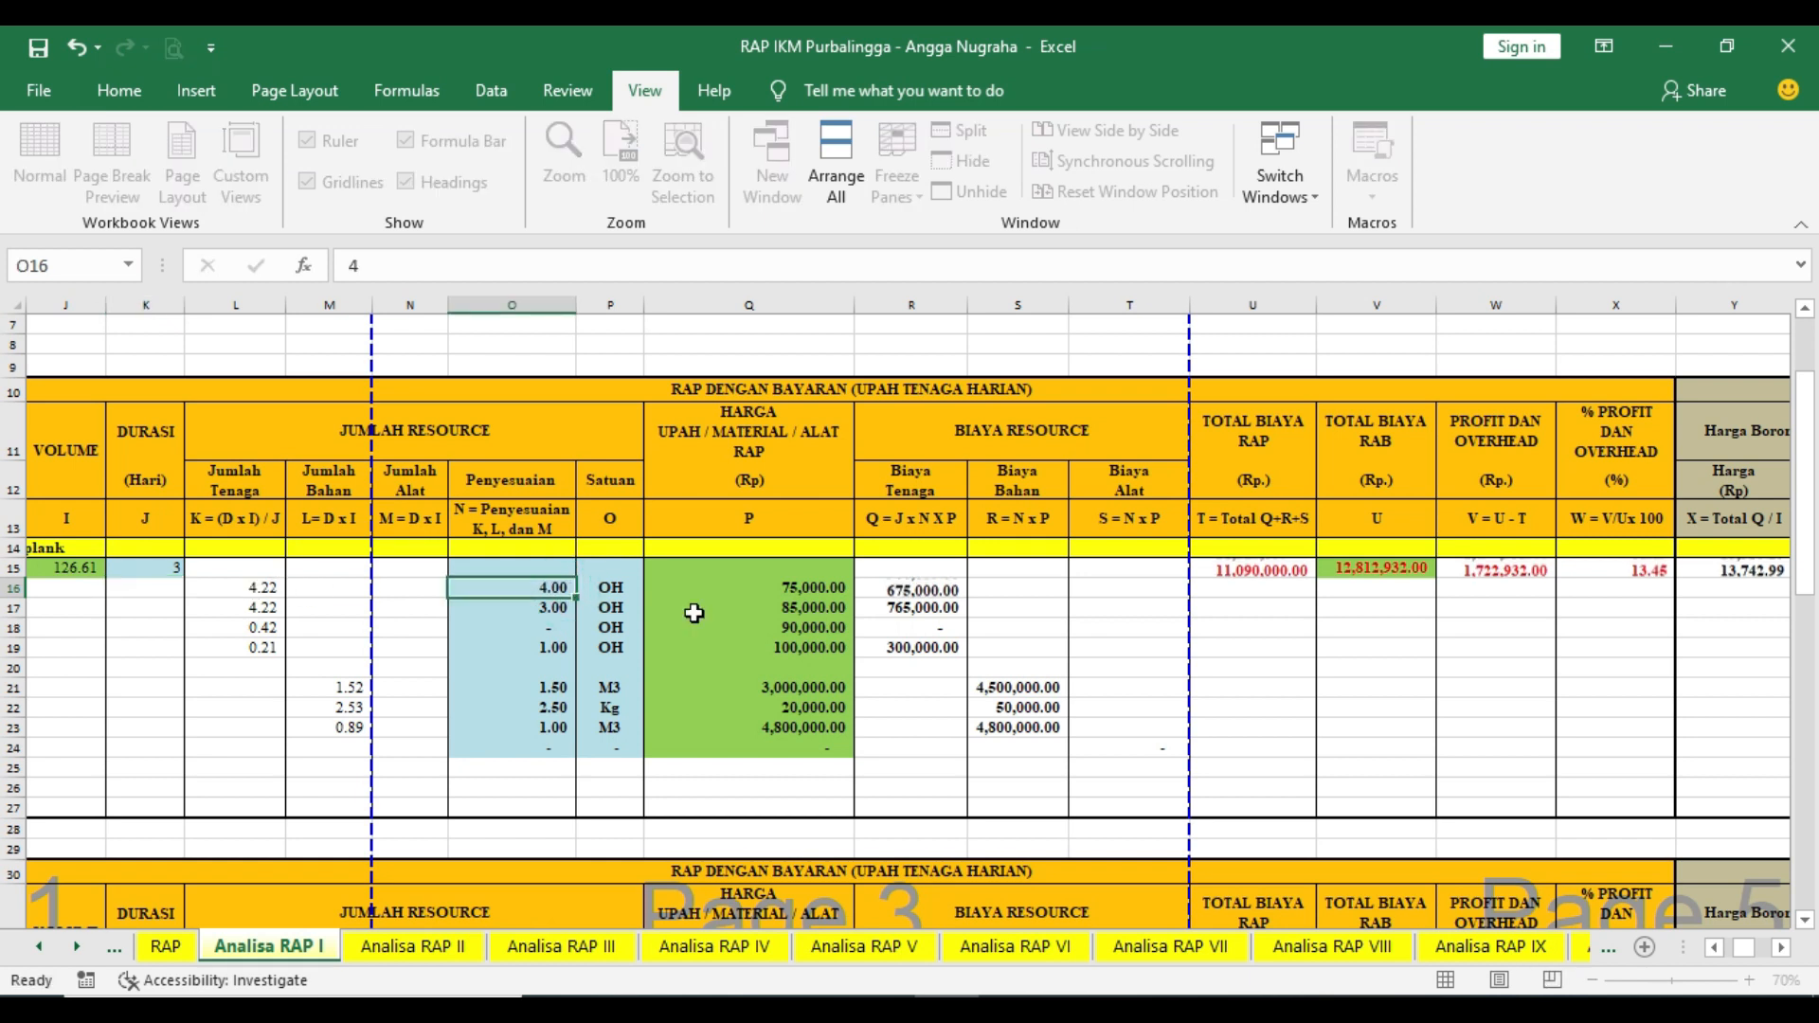
pyautogui.write('4')
pyautogui.press('Return')
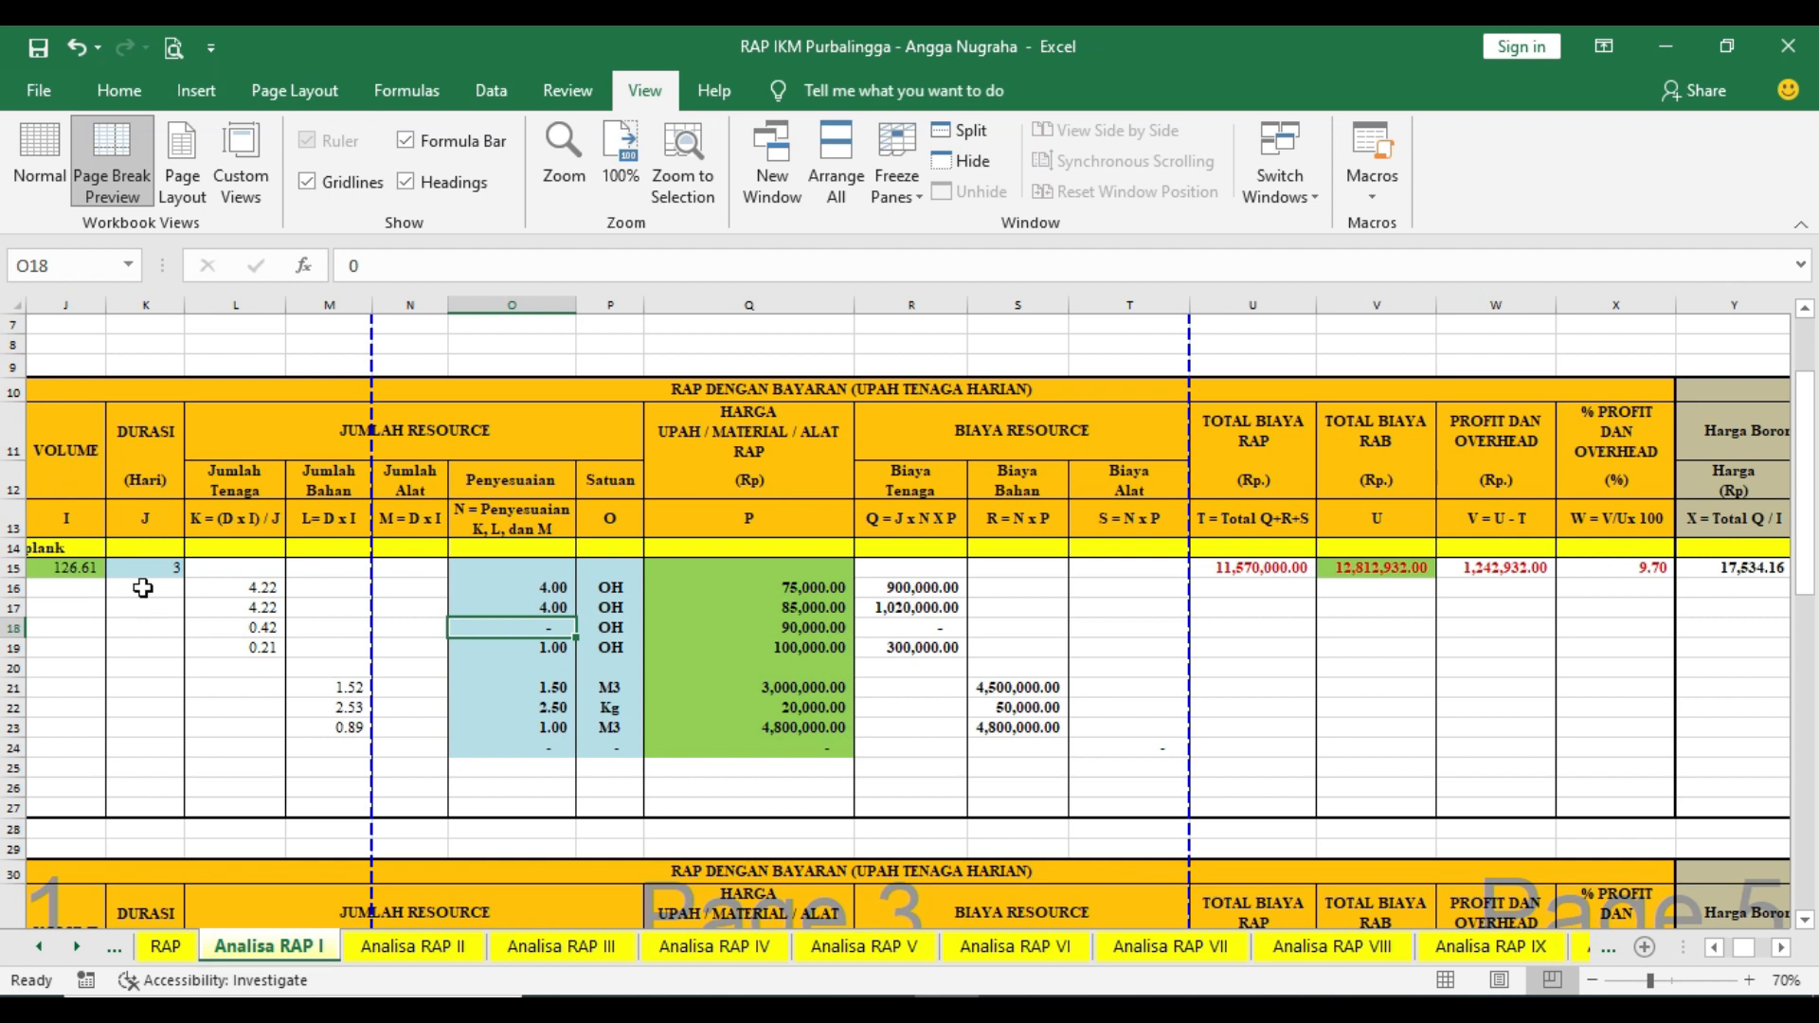
# - Inspect the Harga Borong Jasa price formula in Y15 of the Upah Tenaga Borongan section
pyautogui.doubleClick(816, 396)
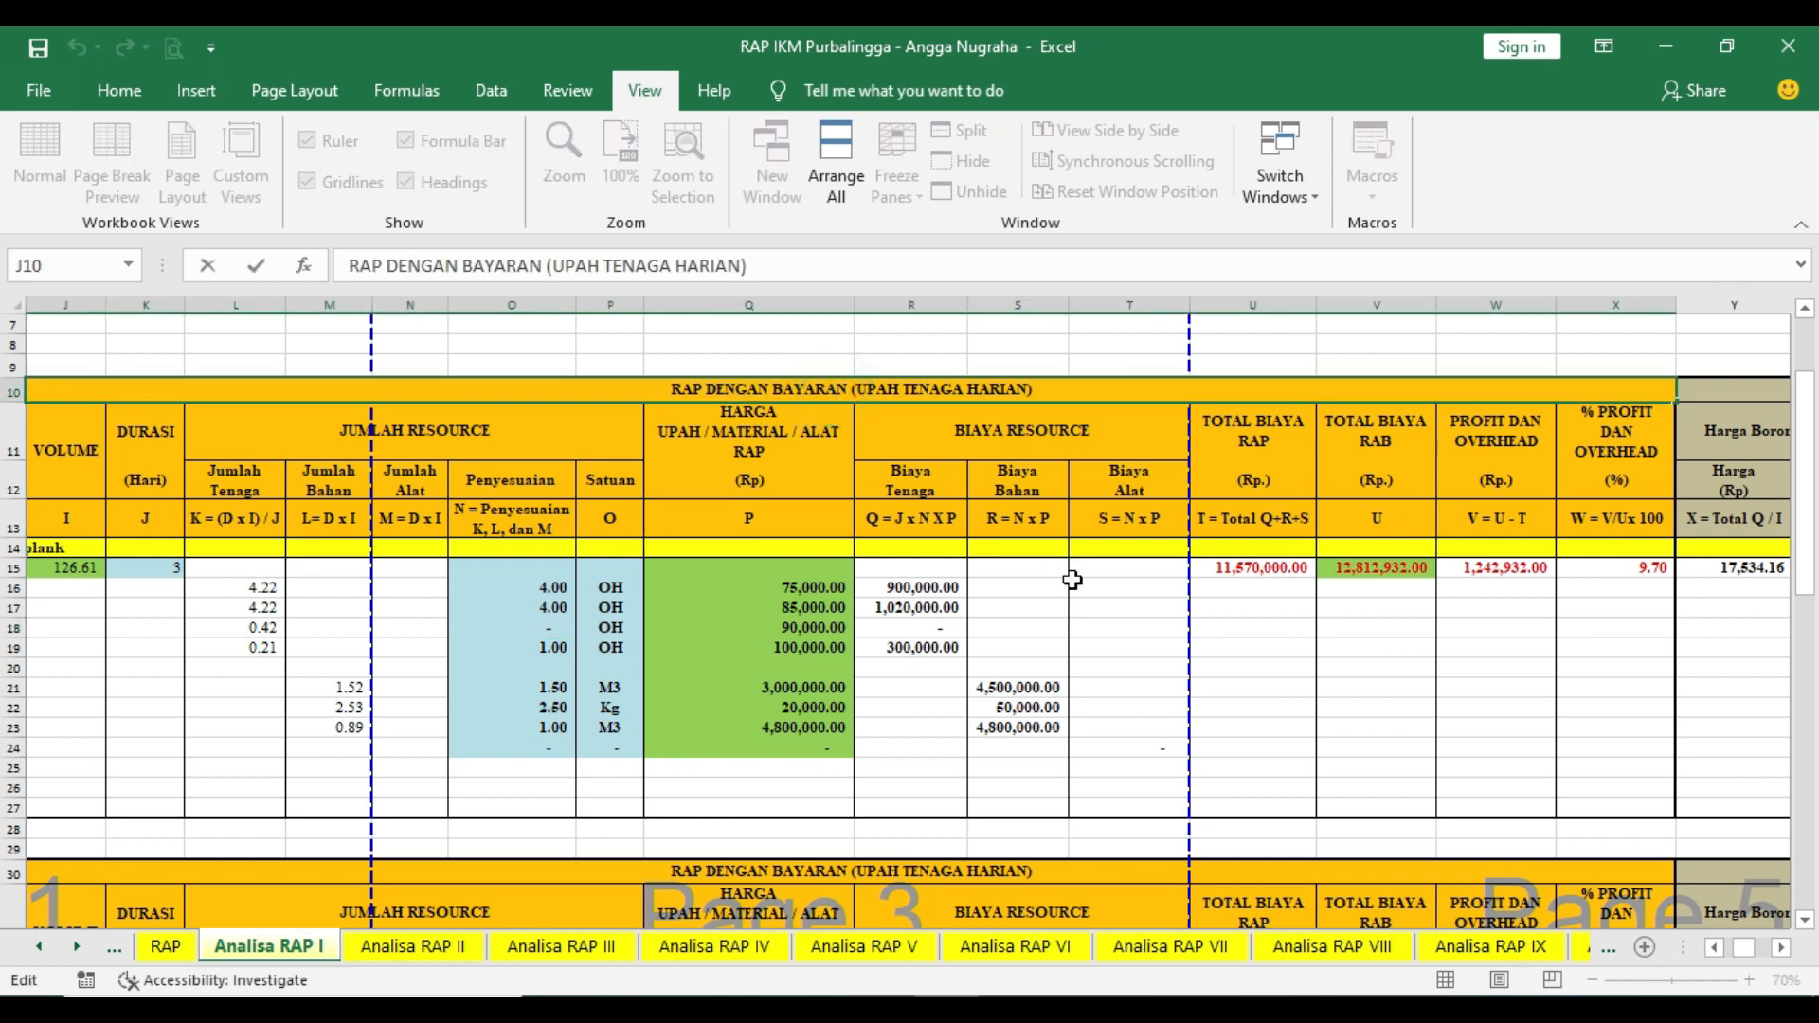
pyautogui.click(1091, 644)
pyautogui.click(1781, 947)
pyautogui.click(1780, 947)
pyautogui.click(1781, 947)
pyautogui.click(1781, 948)
pyautogui.click(1781, 947)
pyautogui.click(1781, 947)
pyautogui.click(1780, 948)
pyautogui.click(1781, 947)
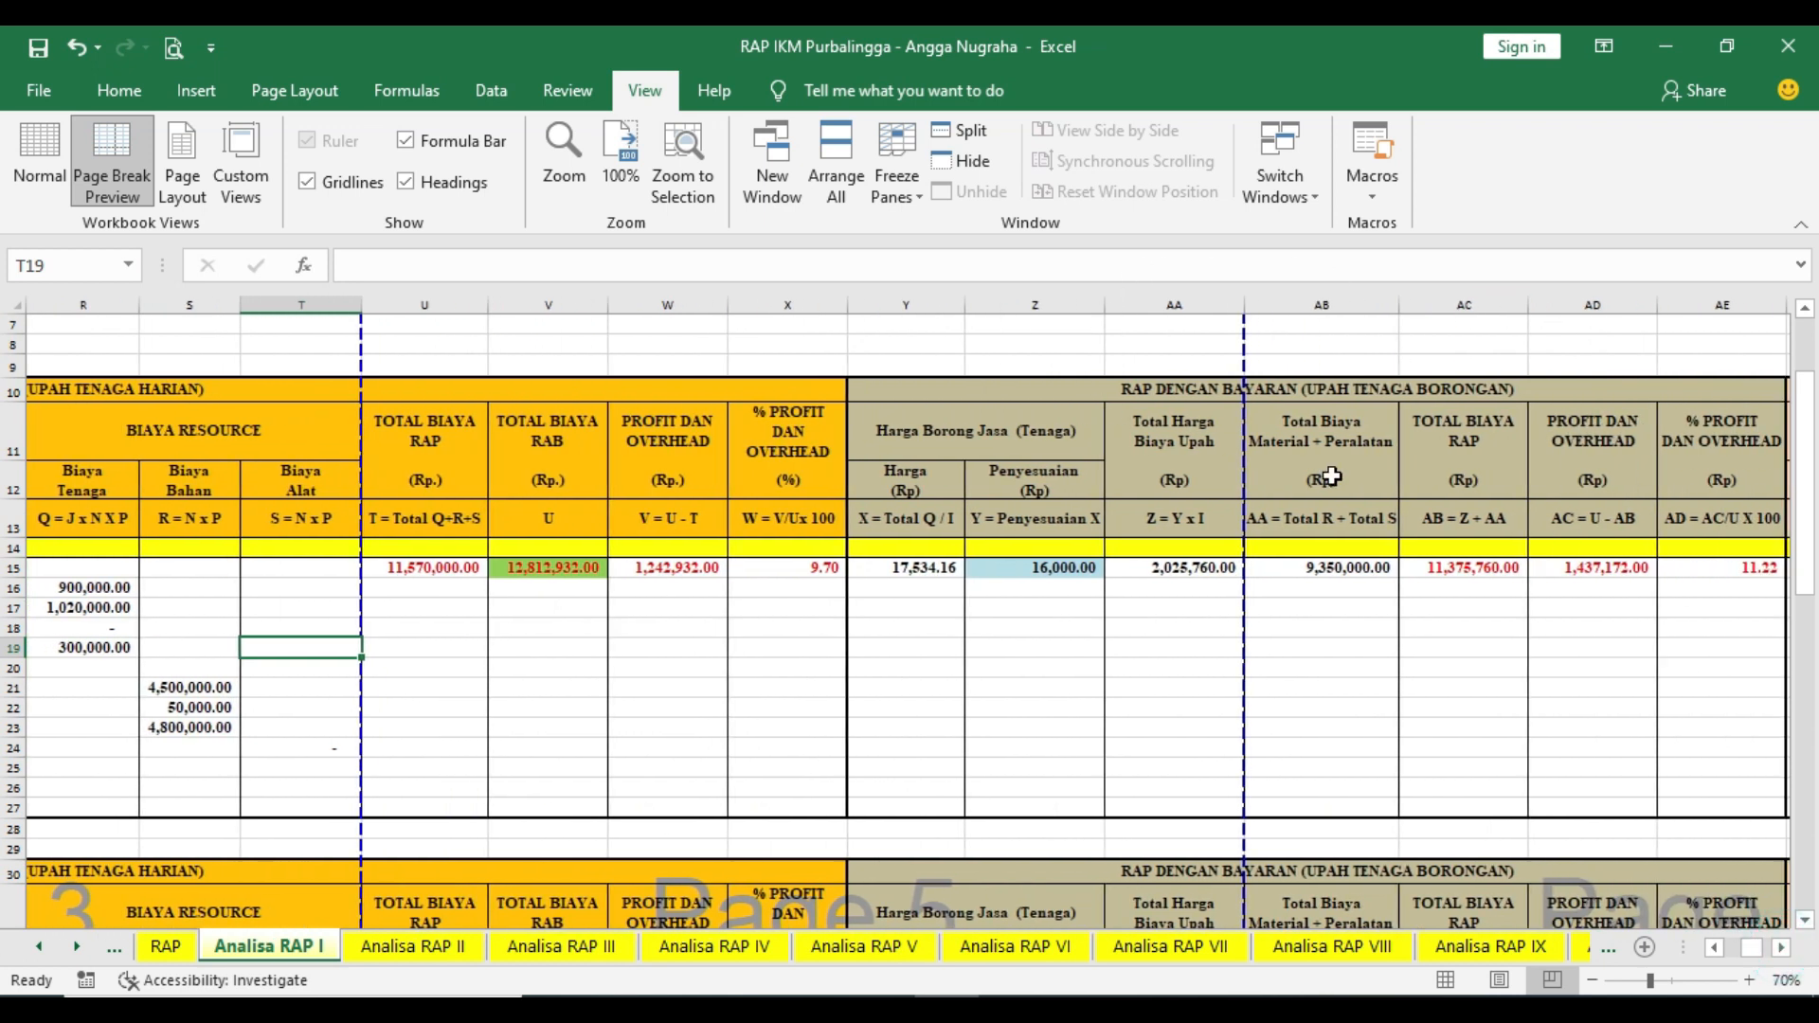
pyautogui.doubleClick(929, 567)
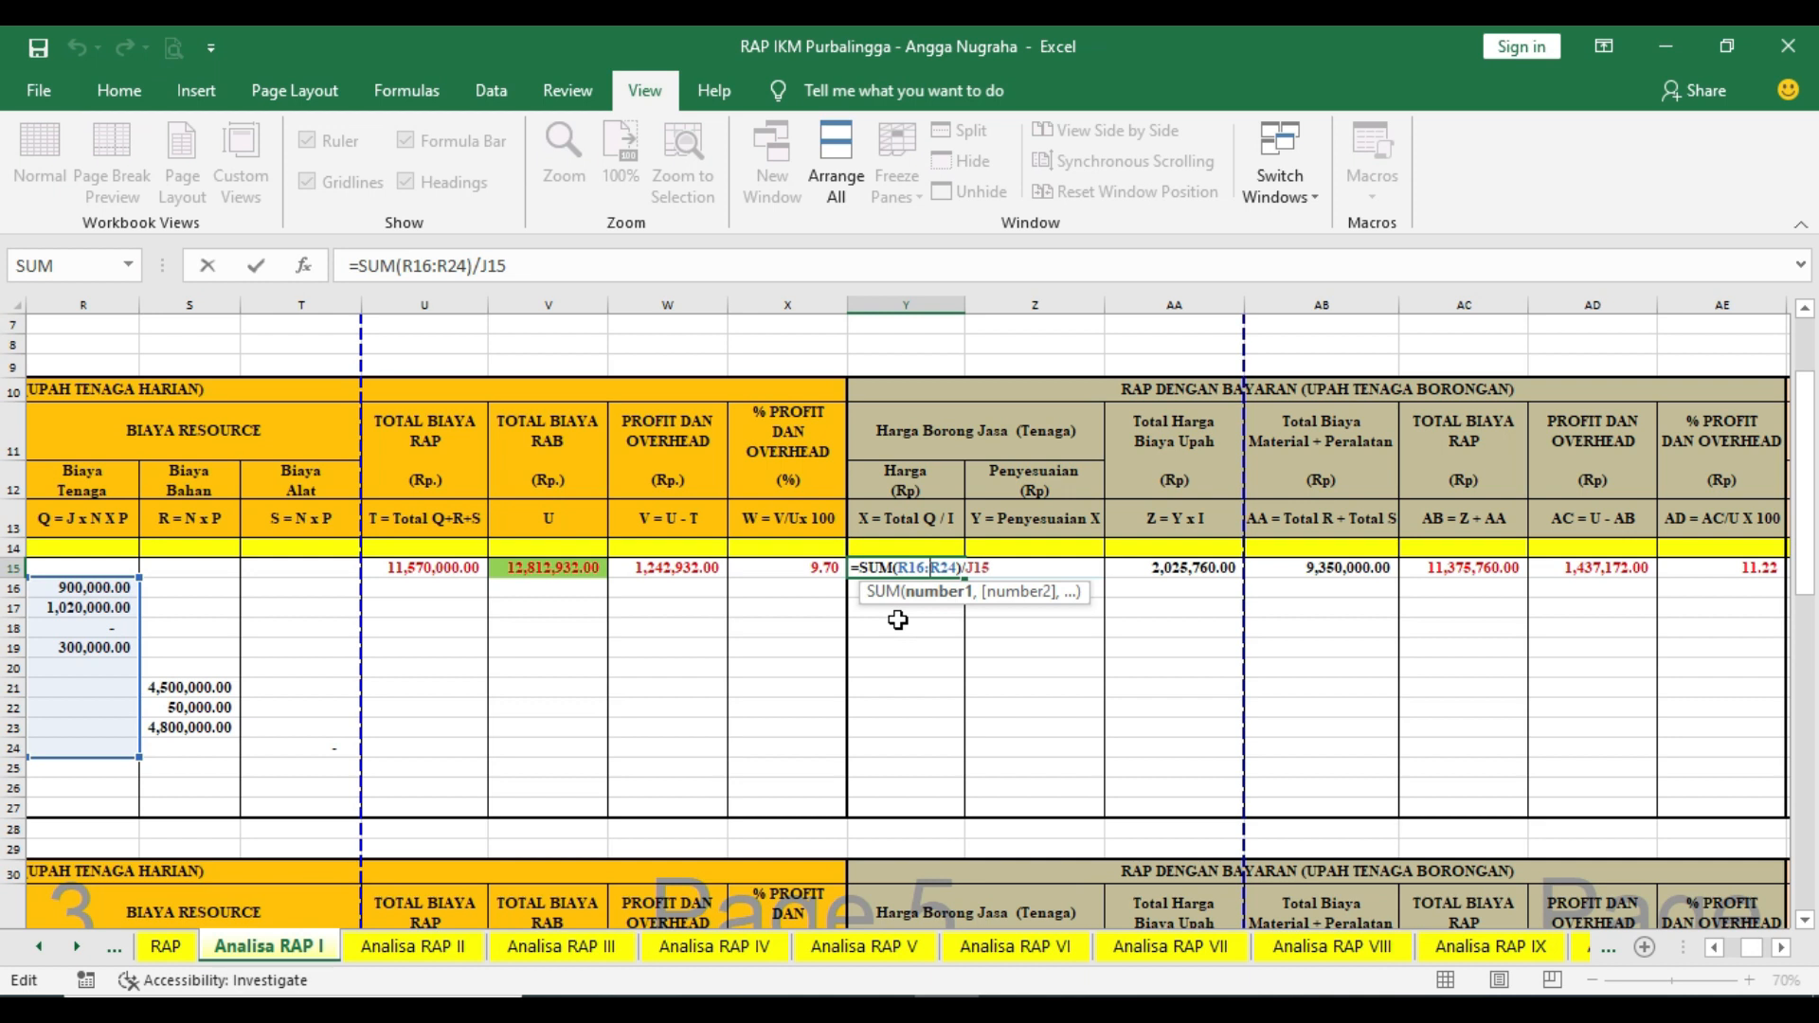
pyautogui.press('Return')
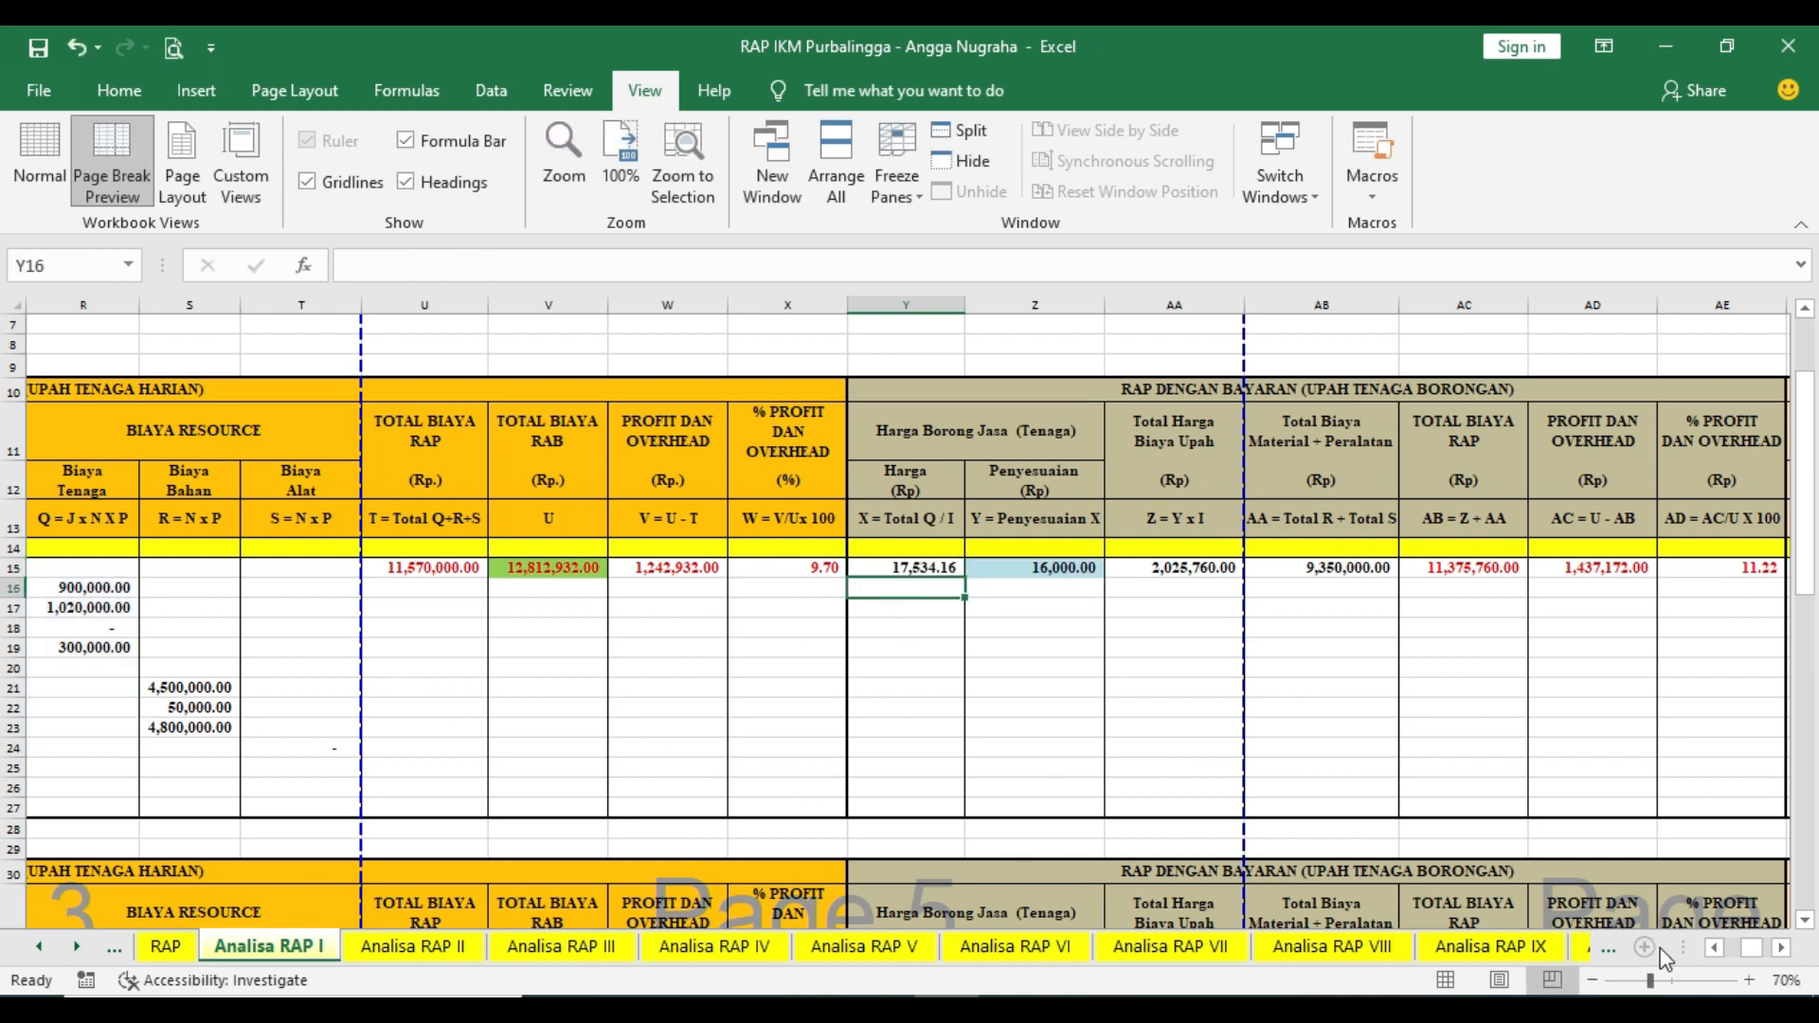
# - Trace the Y15 piecework price back to the labour costs in R16:R19 and the Bouwplank work volume
pyautogui.click(1715, 947)
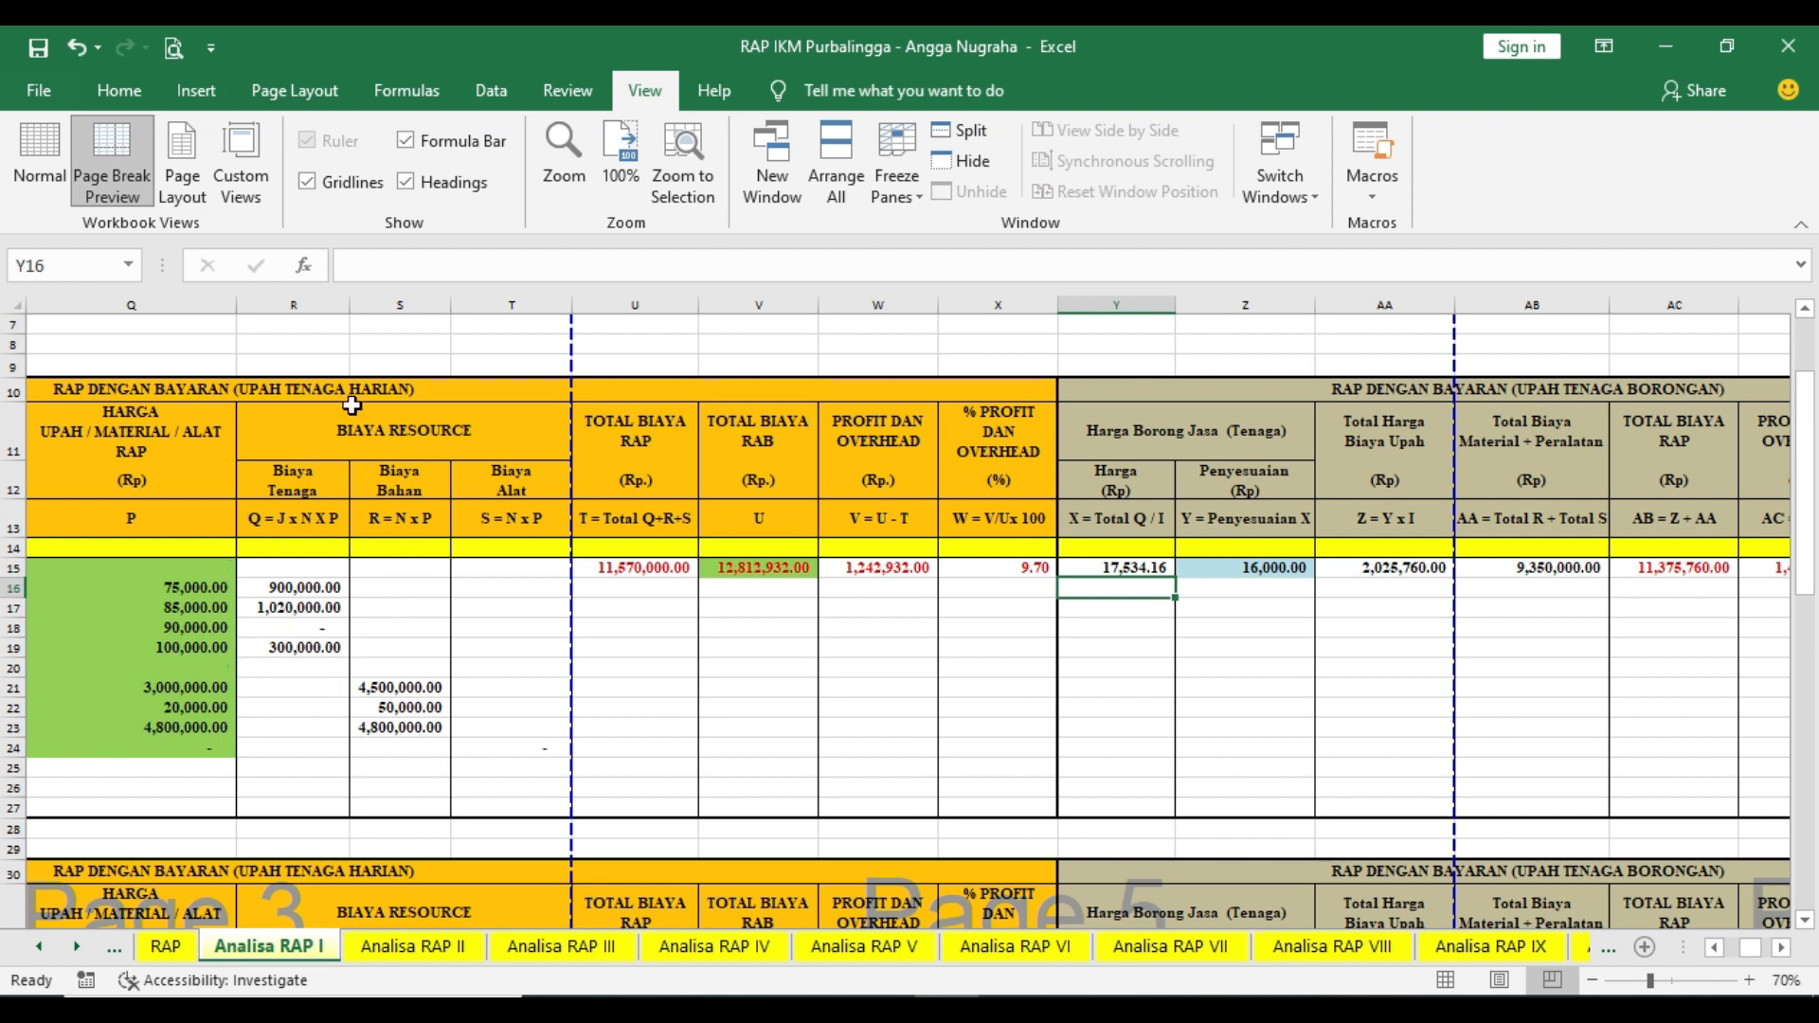
pyautogui.moveTo(292, 585); pyautogui.dragTo(293, 647)
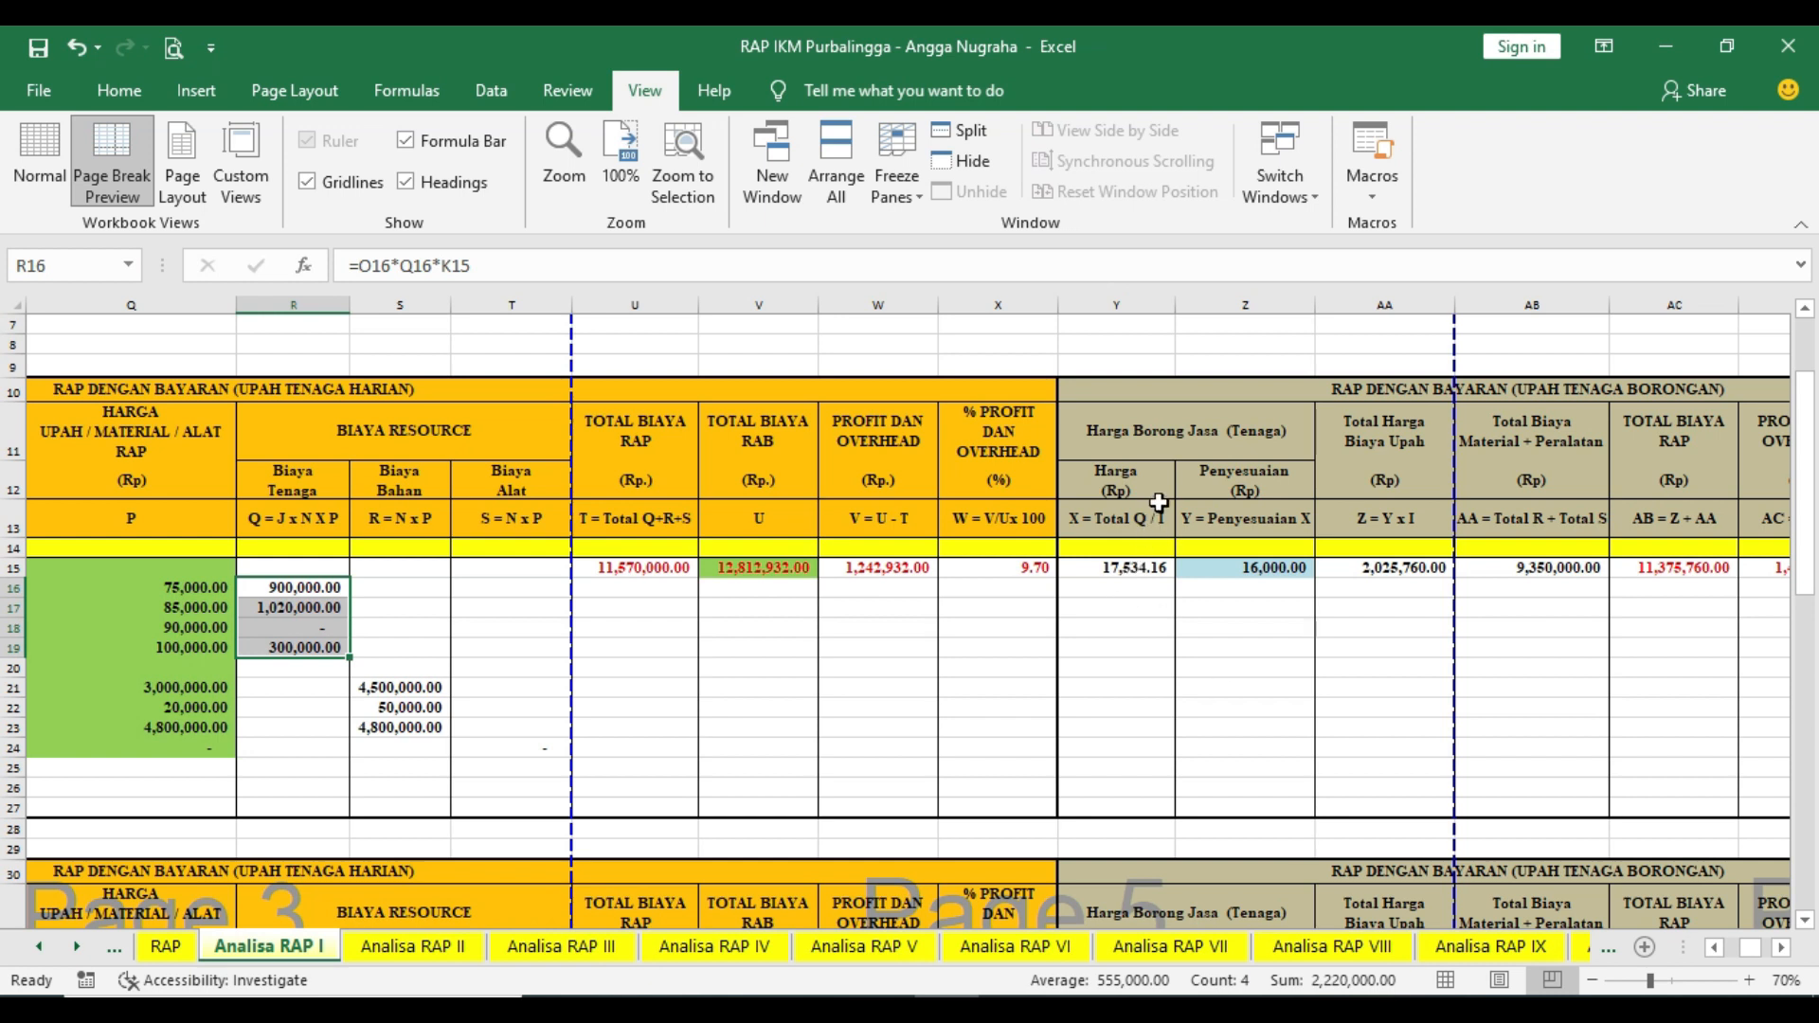
pyautogui.click(1714, 948)
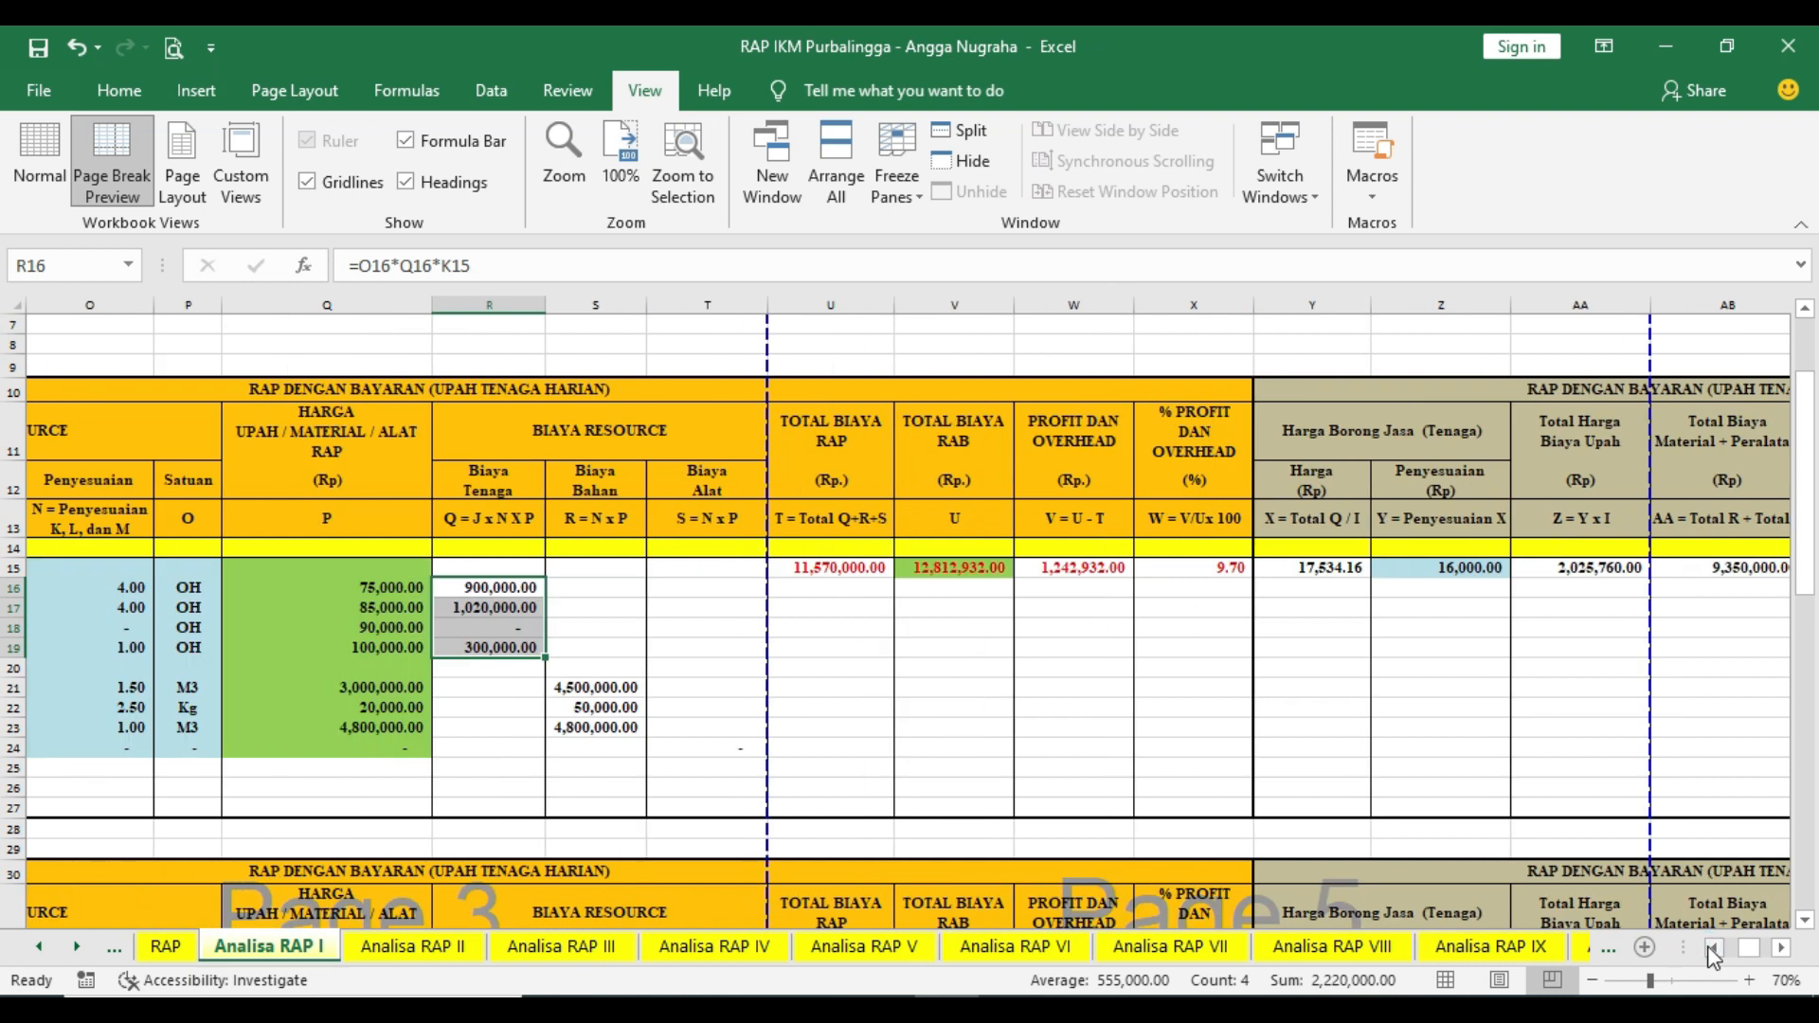
pyautogui.click(1714, 947)
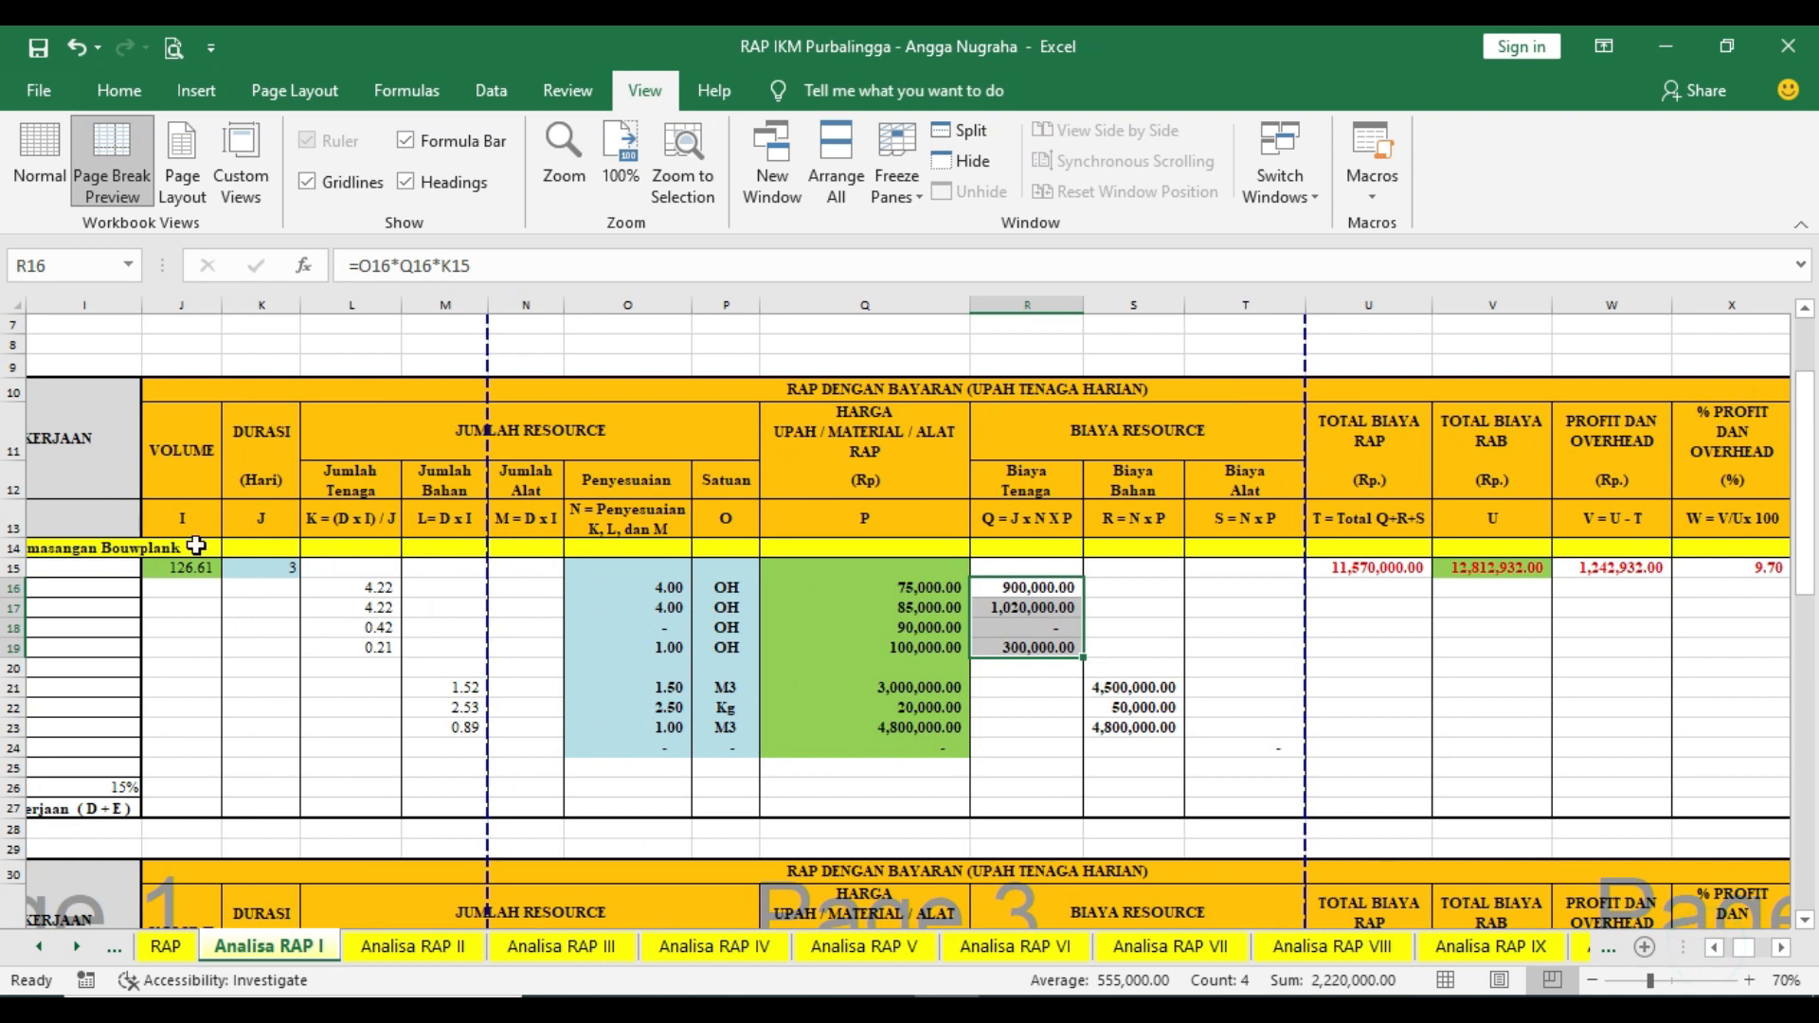
pyautogui.click(1782, 947)
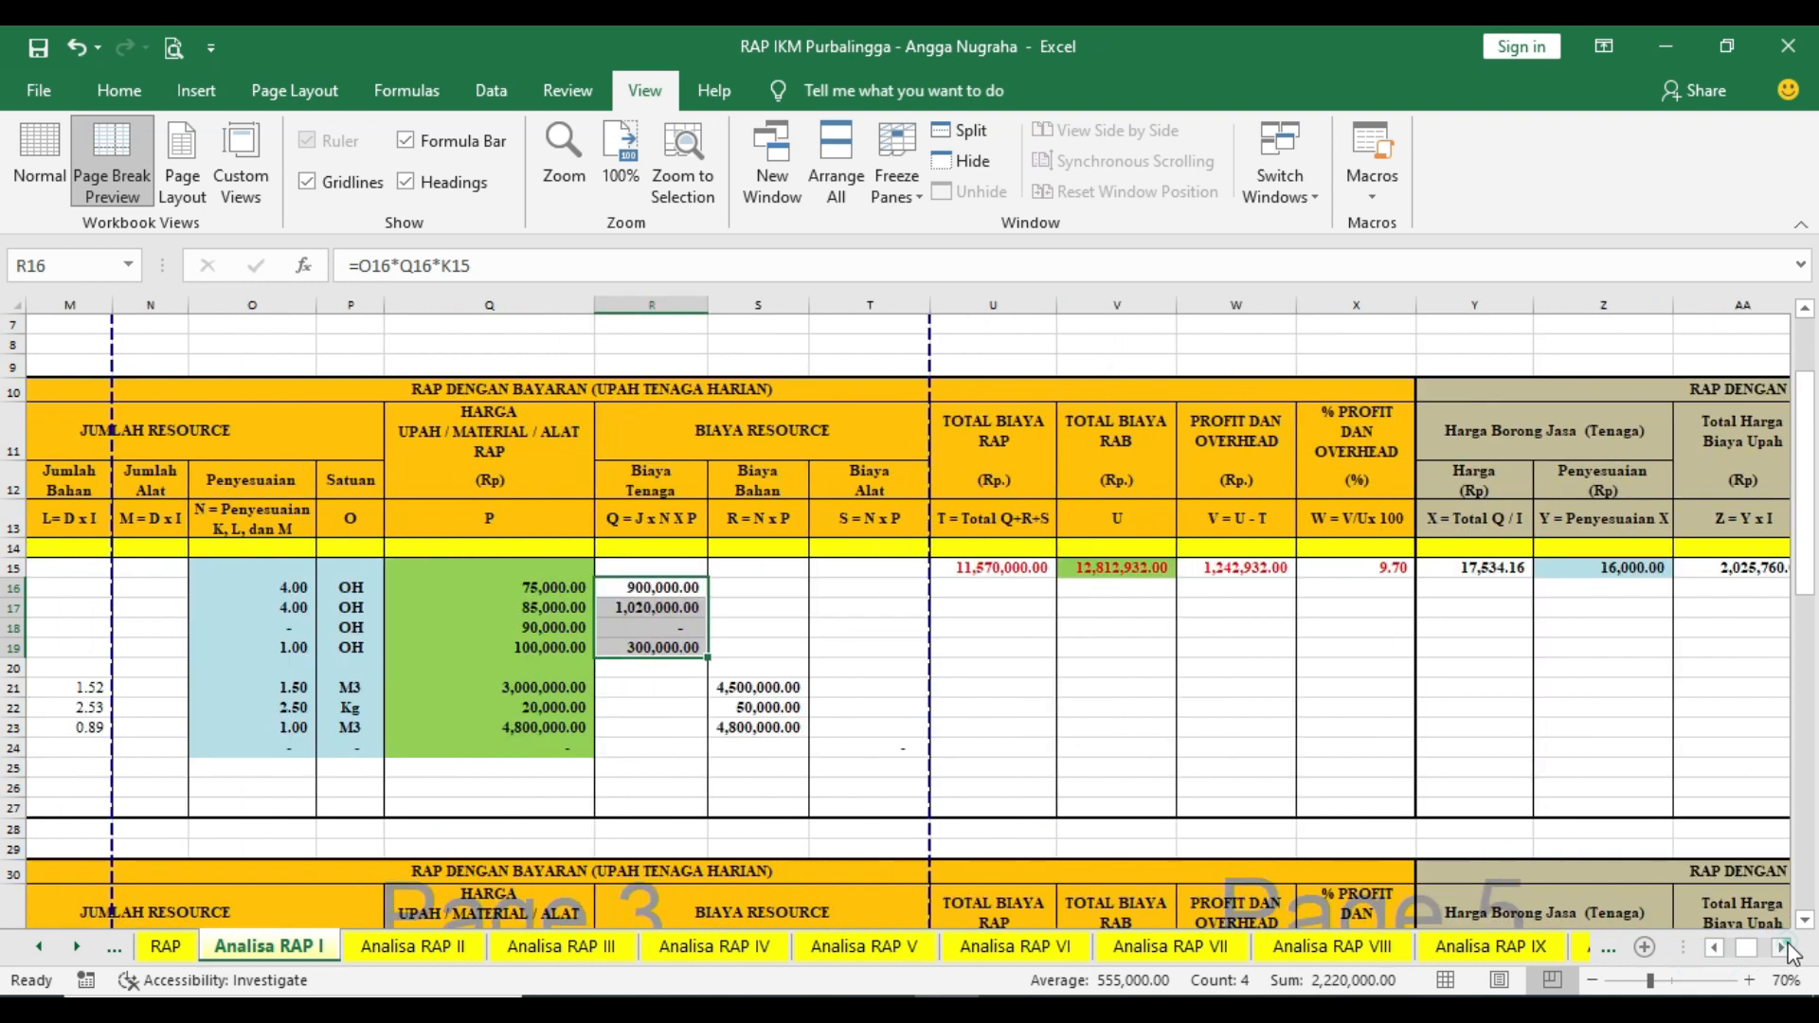
pyautogui.click(1321, 569)
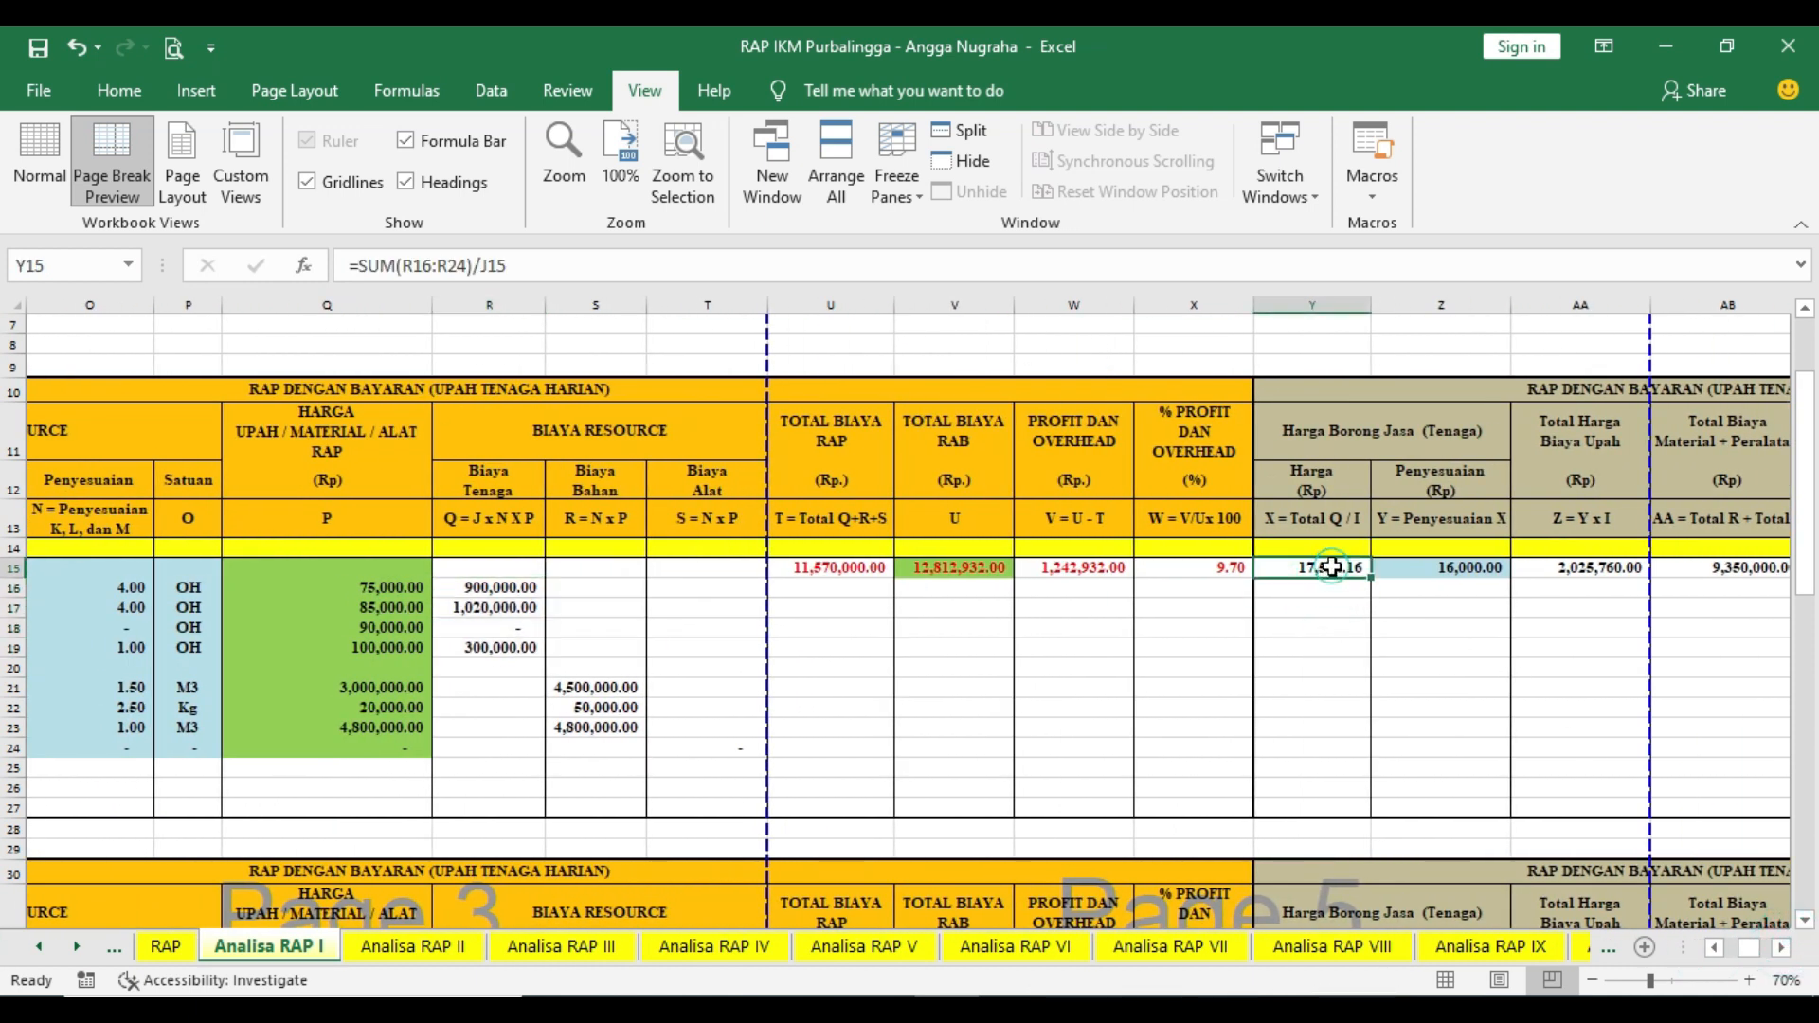
pyautogui.click(1714, 947)
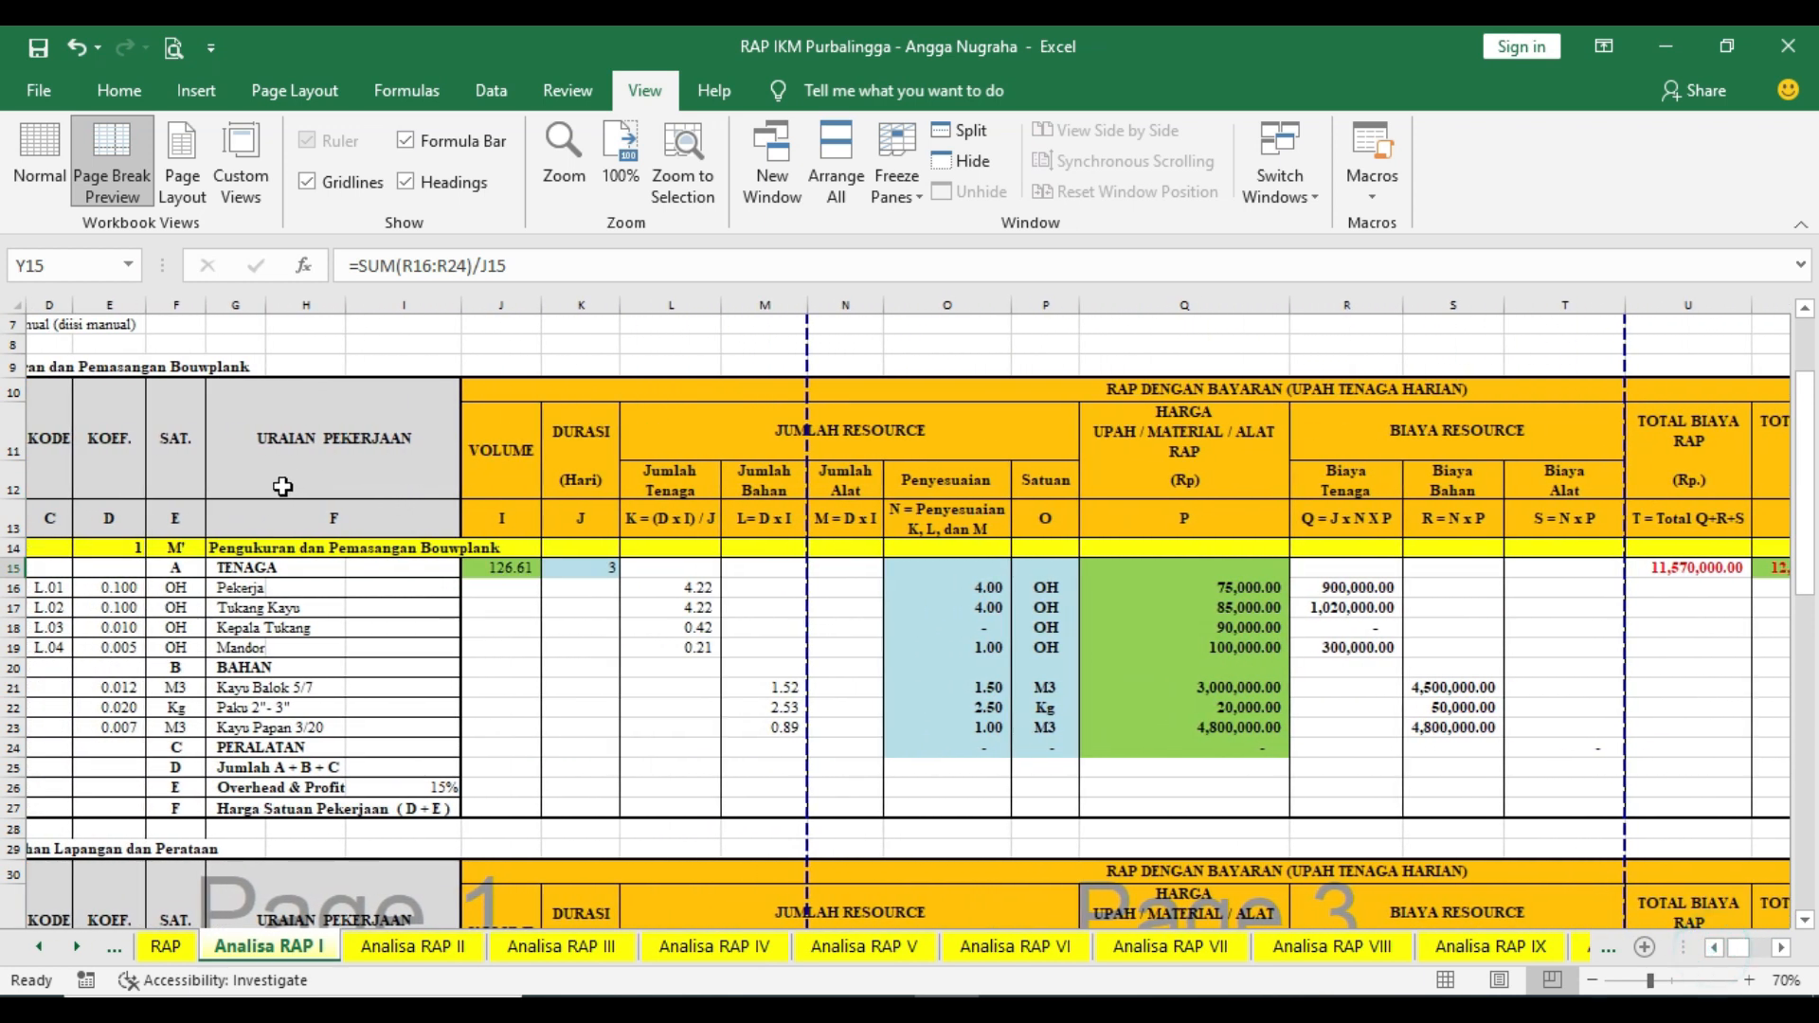
pyautogui.click(1781, 947)
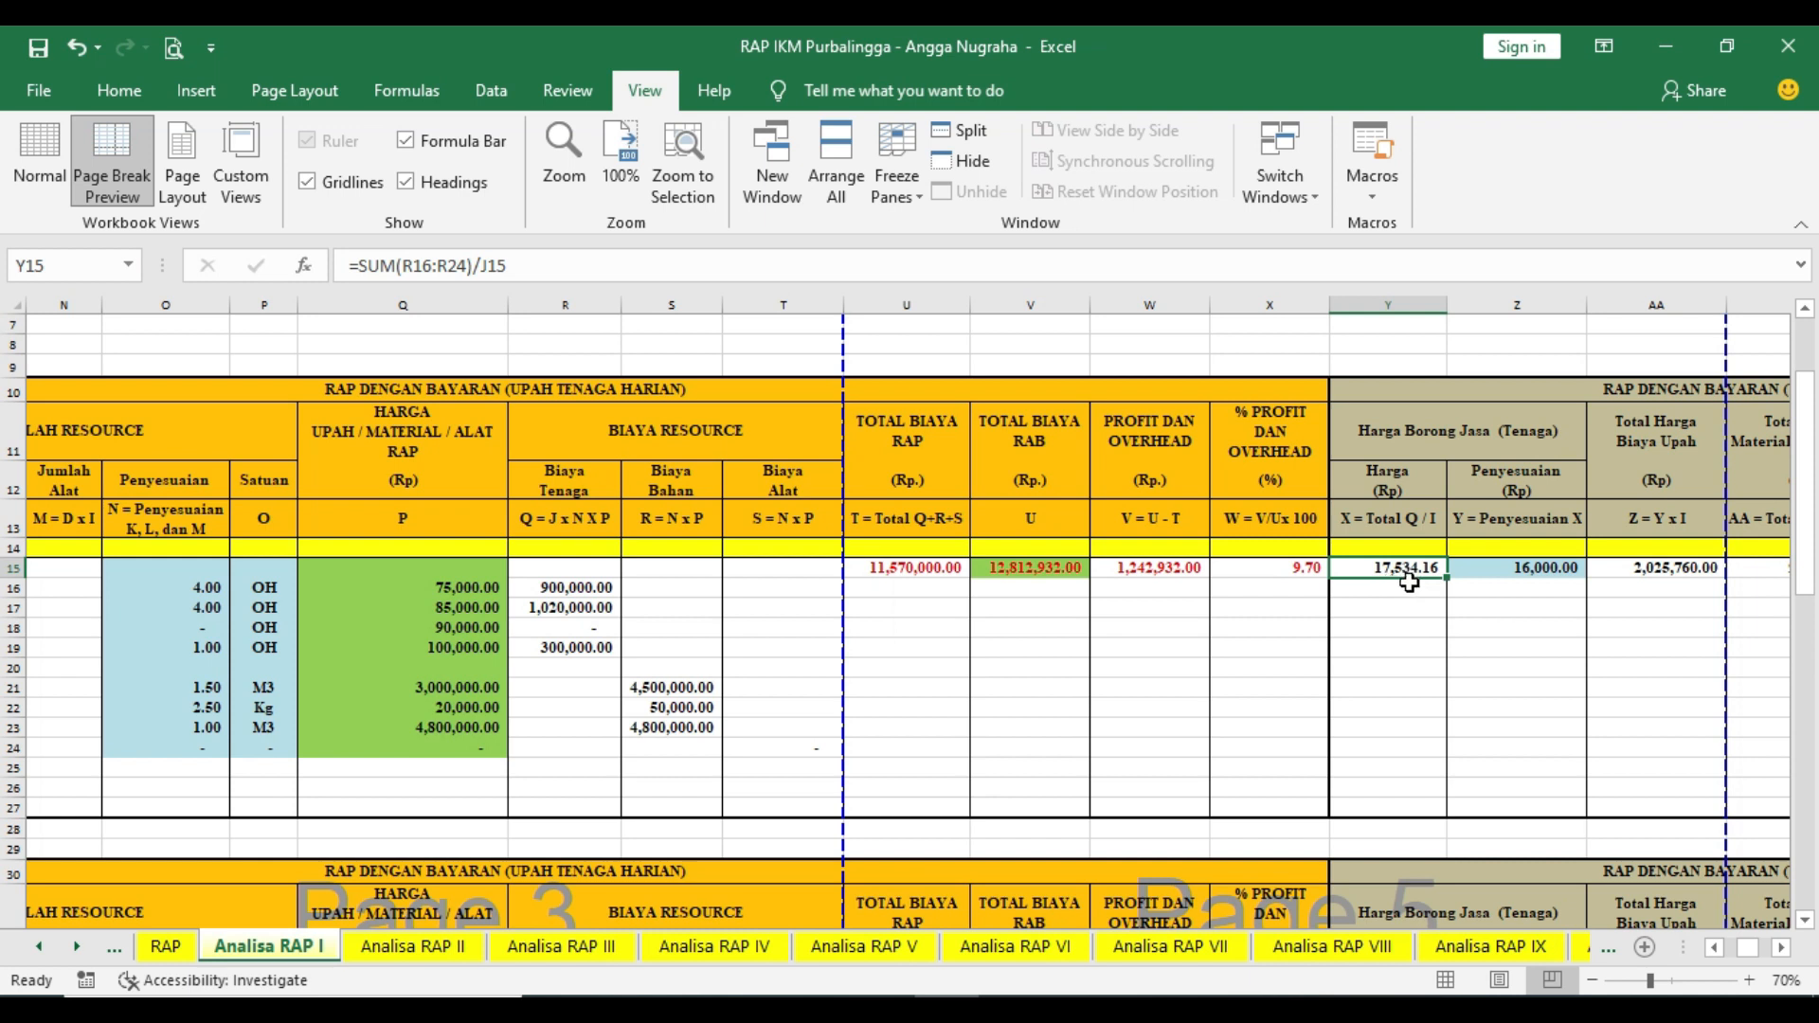
# - Set the Penyesuaian piecework labour price for the Bouwplank work in Z15 to 17,500
pyautogui.click(1541, 574)
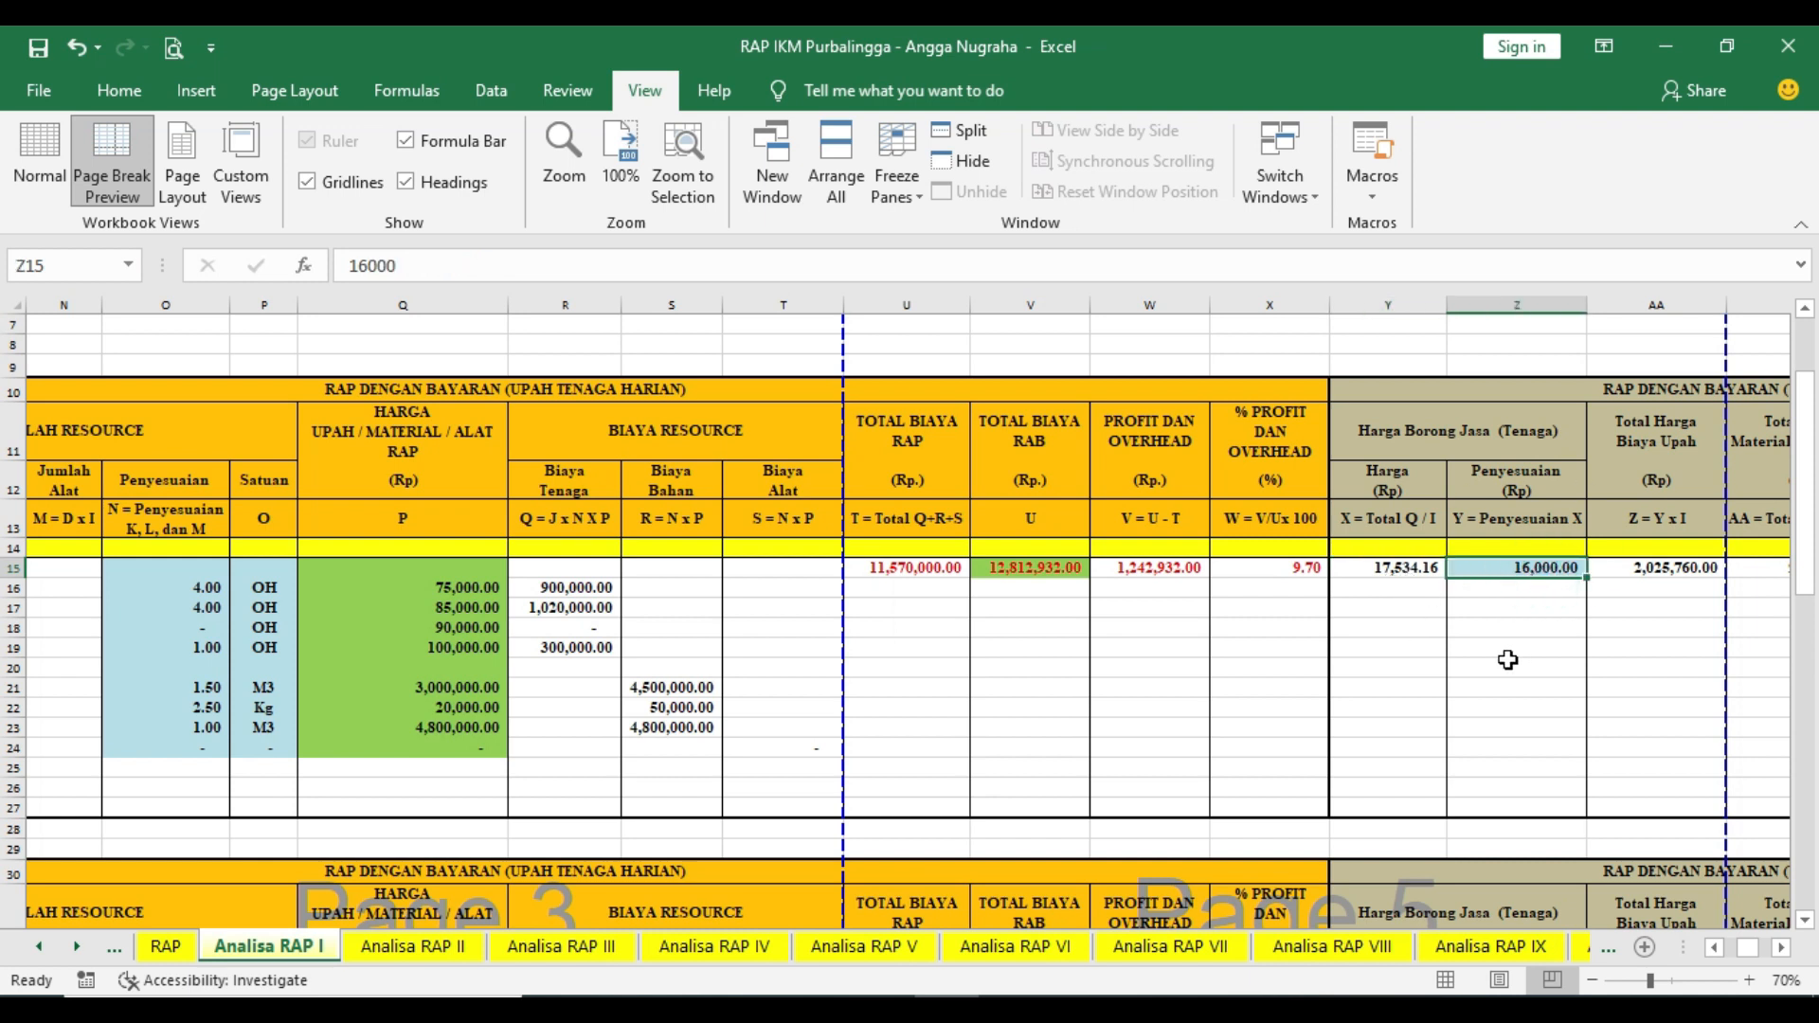
pyautogui.write('1')
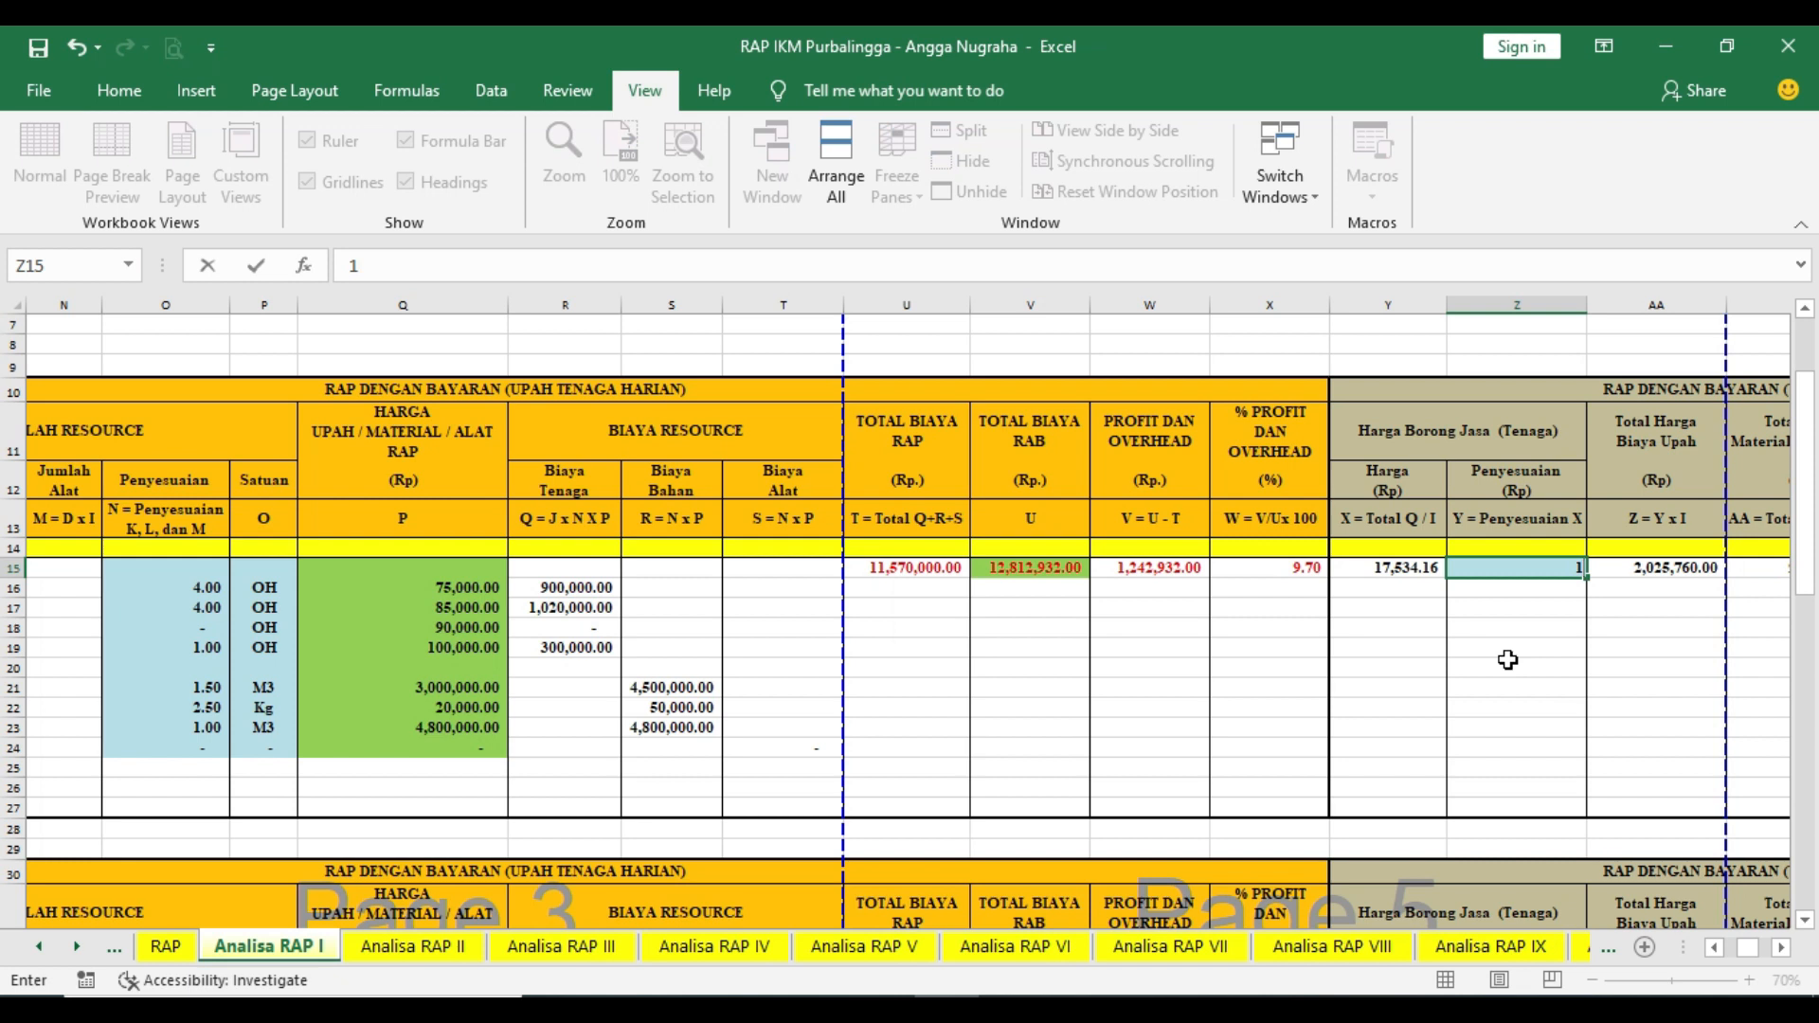
pyautogui.write('7,500')
pyautogui.press('Return')
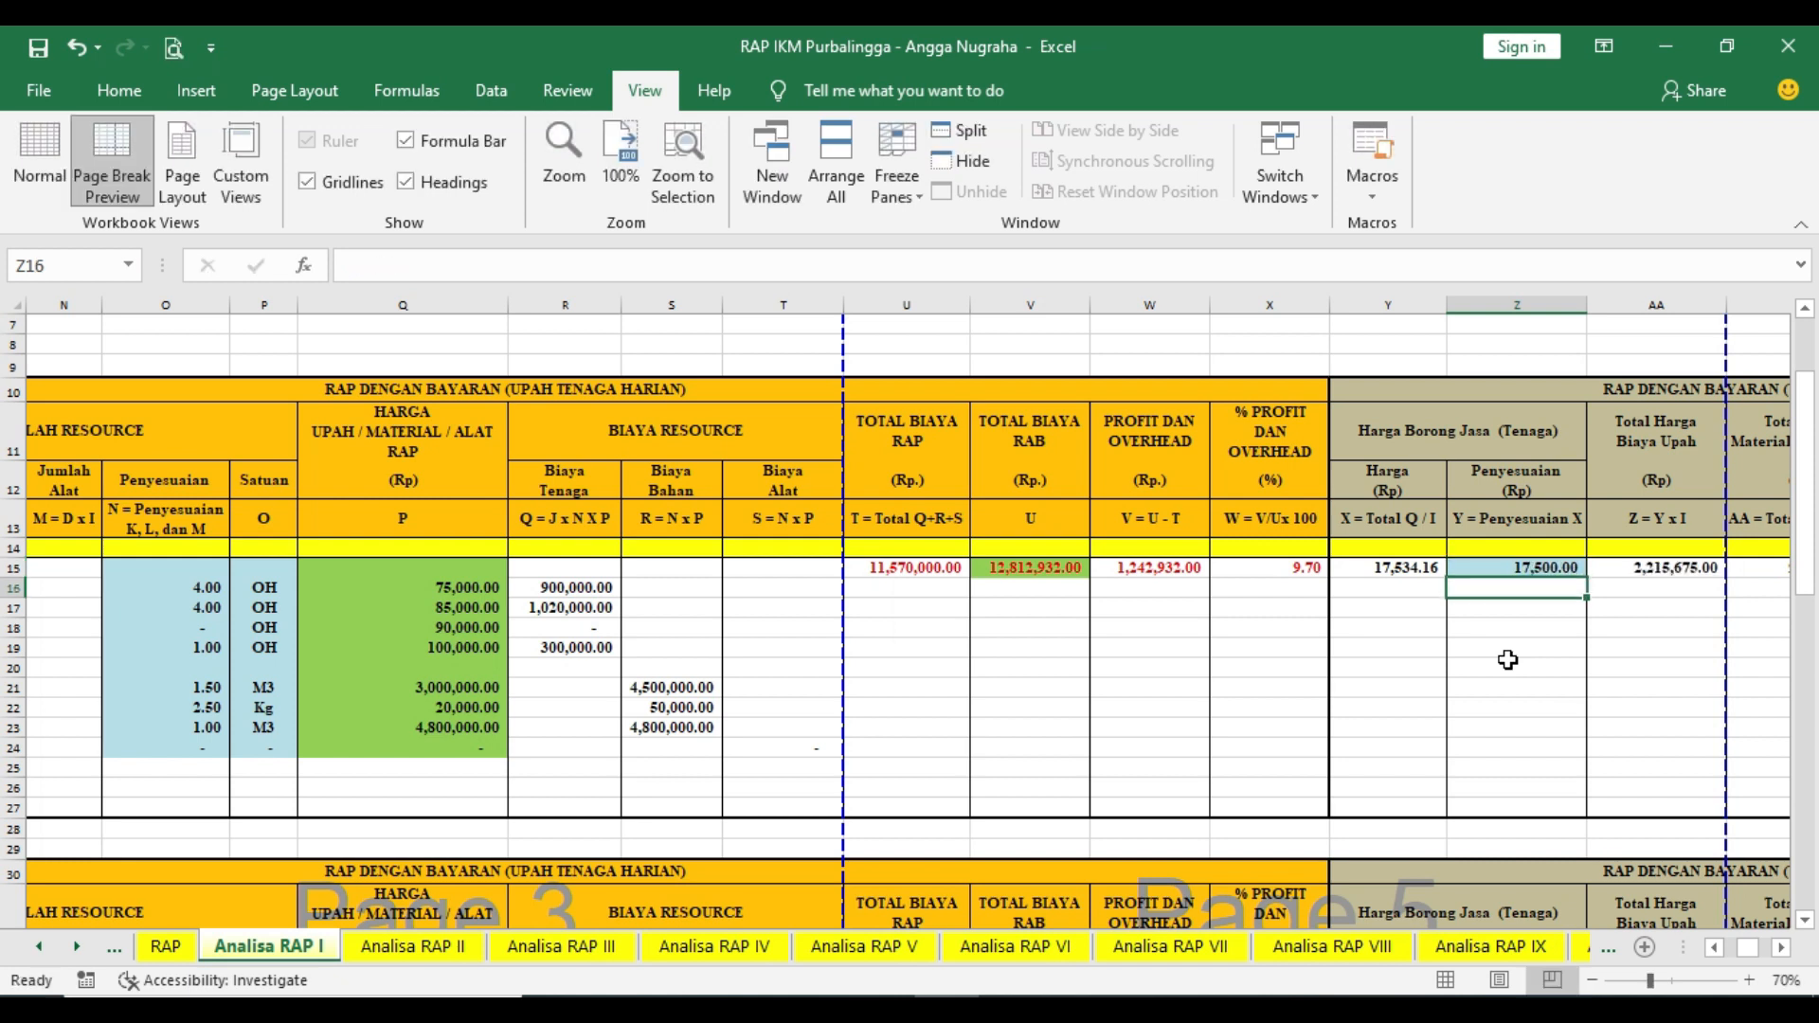
pyautogui.click(1781, 957)
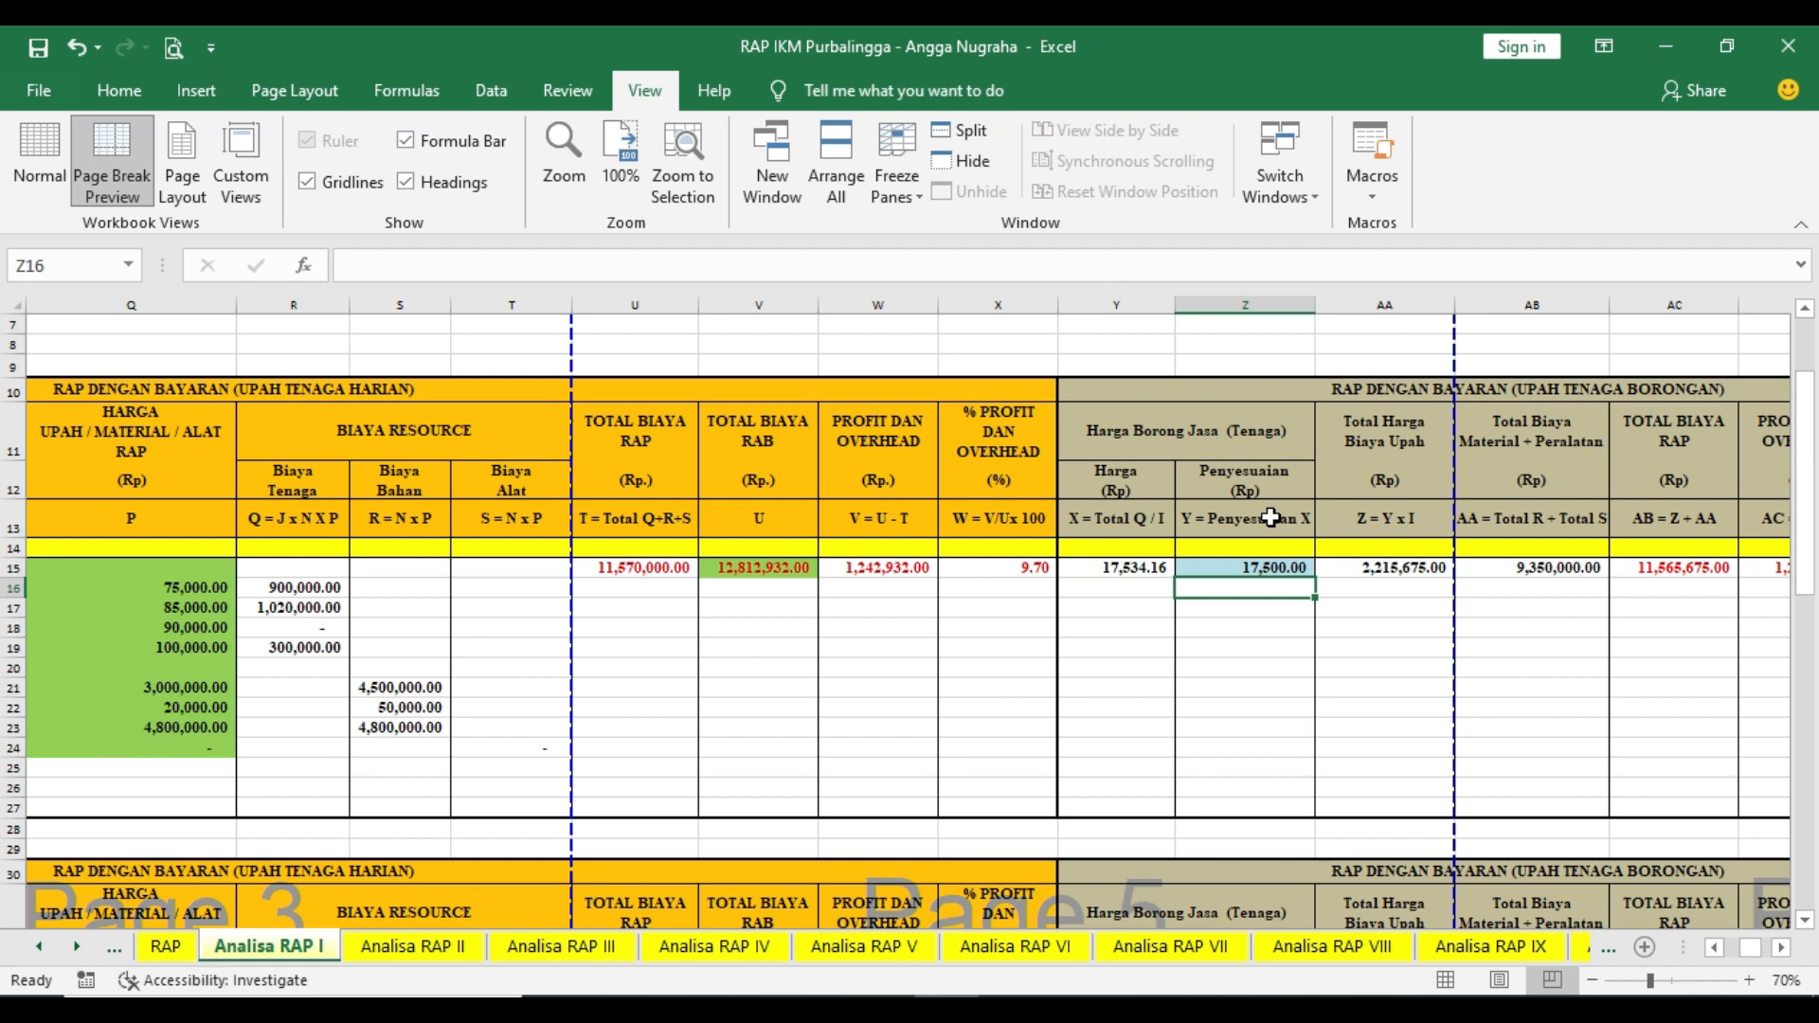
pyautogui.click(1257, 554)
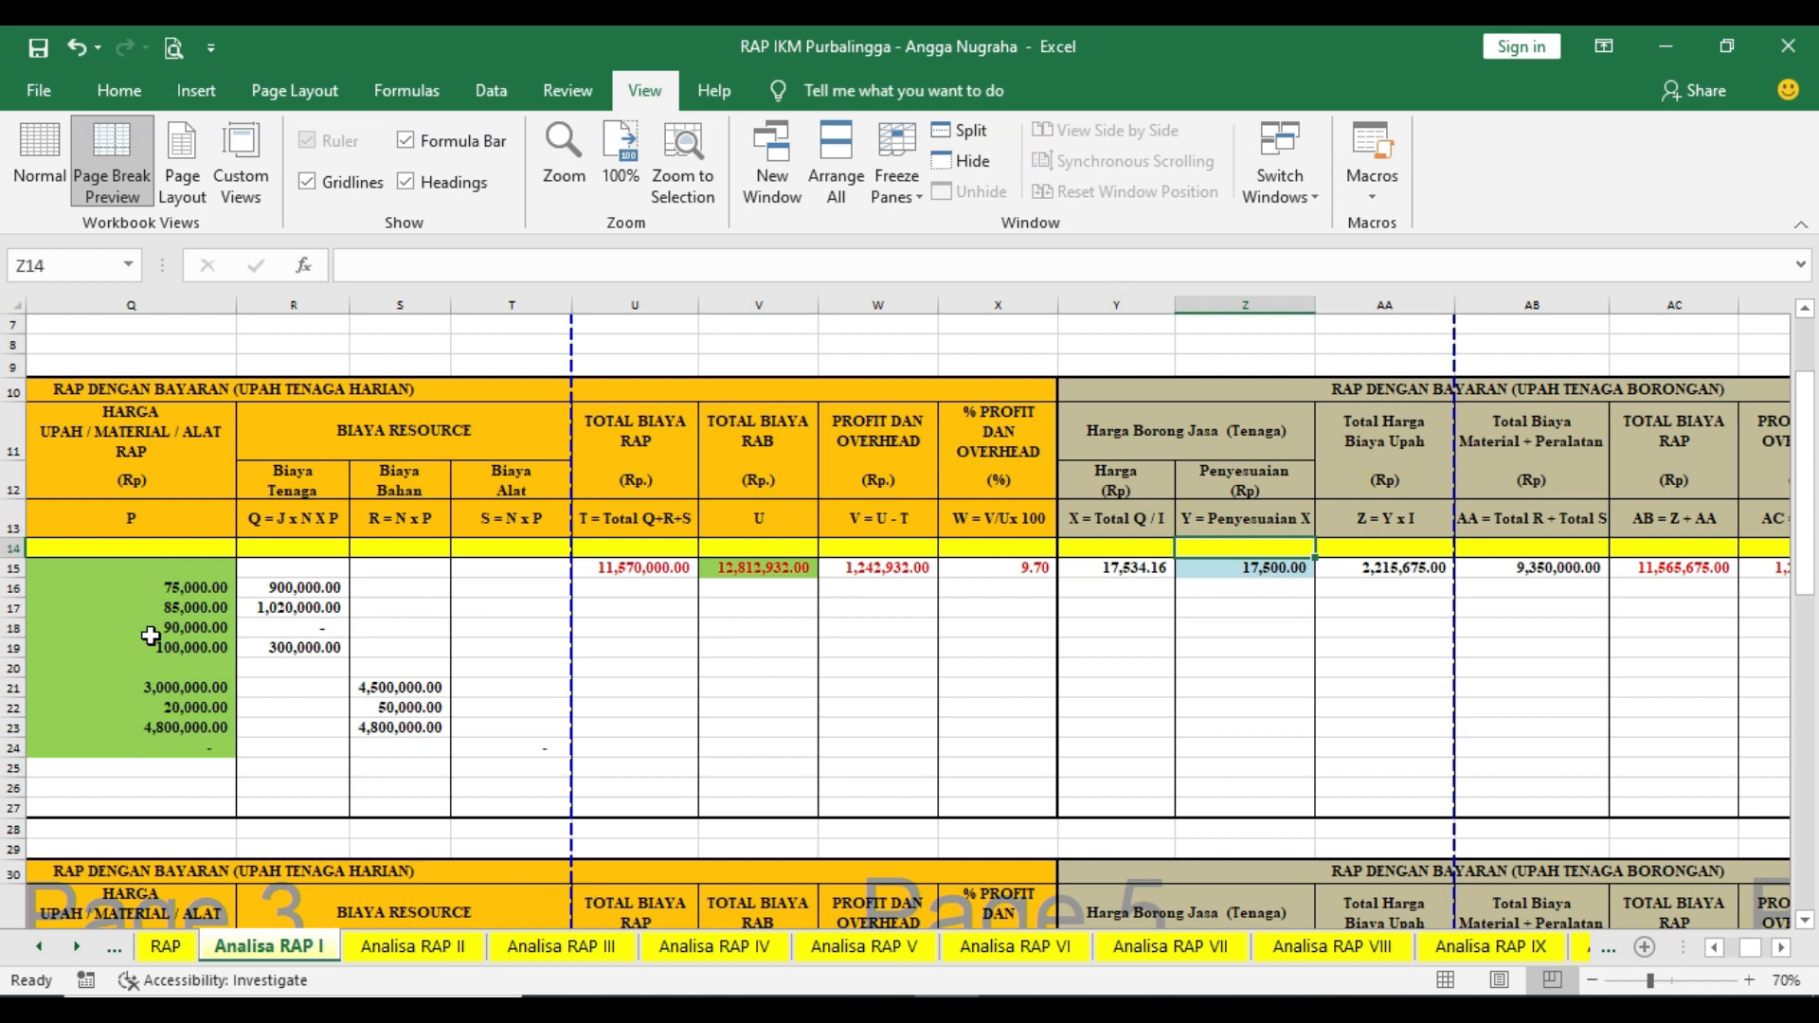
# - Review the Penyesuaian worker quantities in O16:O17 and labour costs in R16:R19 against the adjusted piecework price in Z15
pyautogui.click(1714, 947)
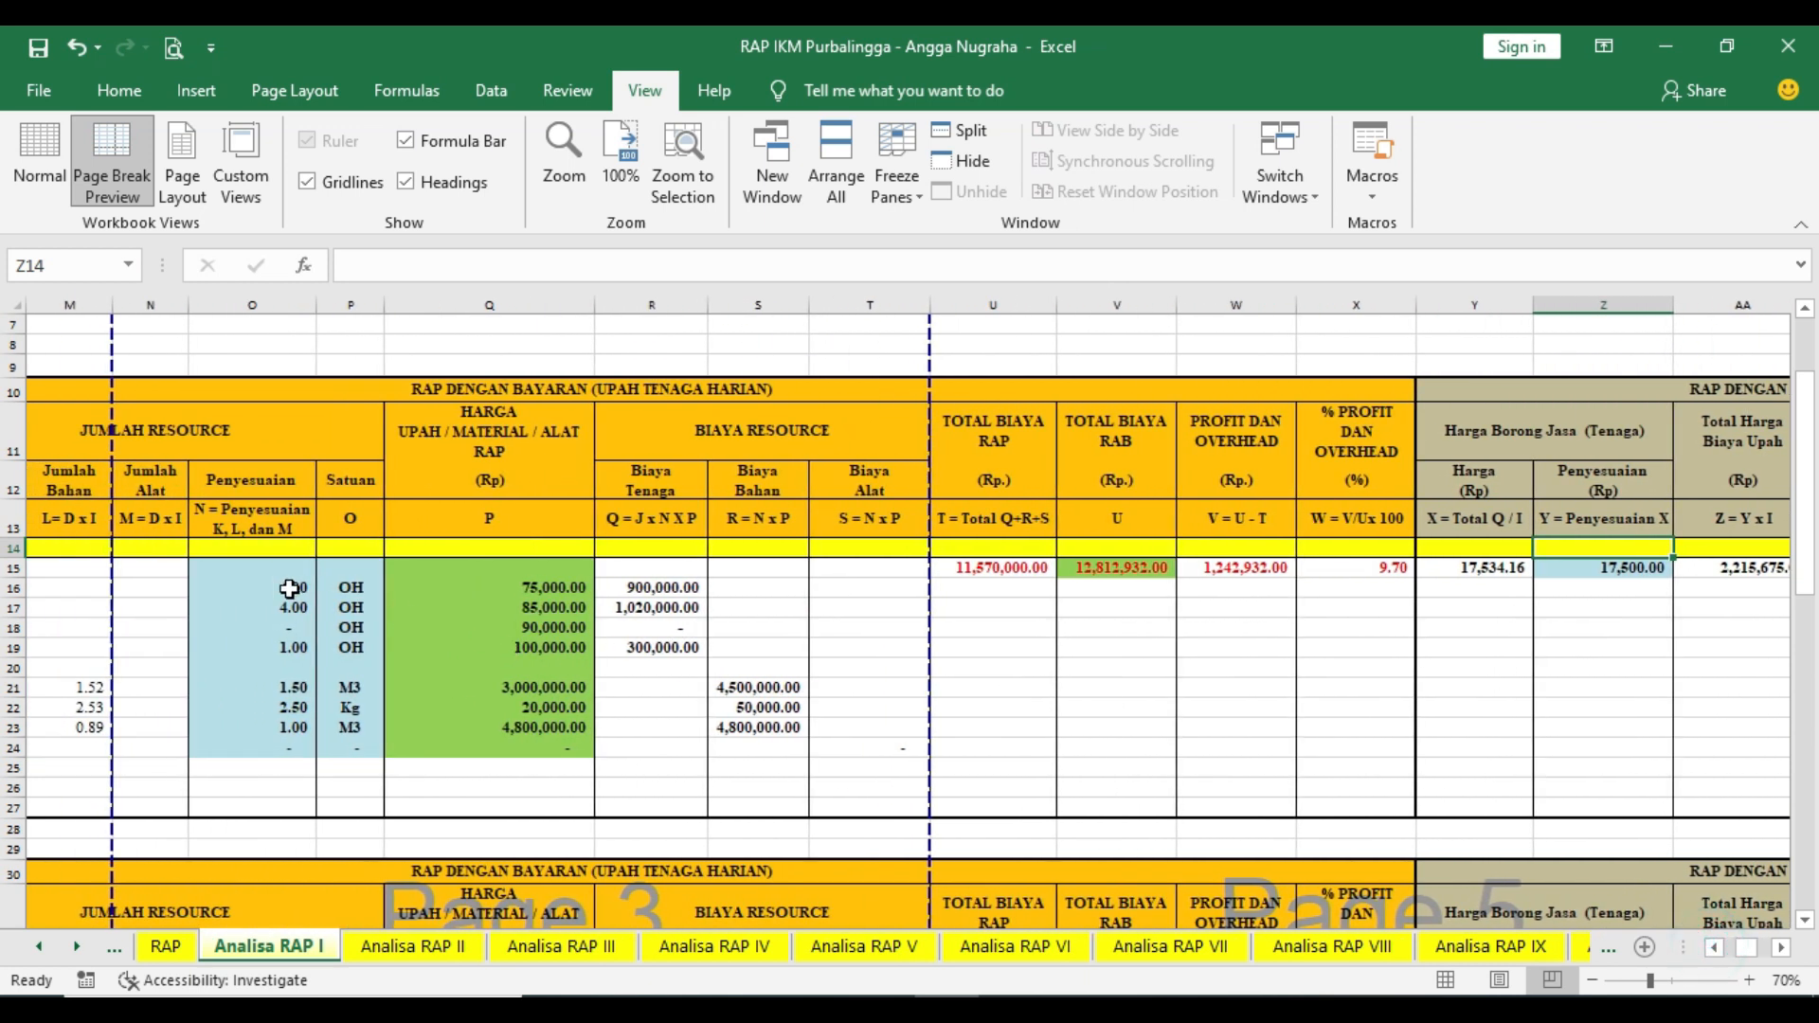
pyautogui.click(291, 588)
pyautogui.write('4')
pyautogui.press('Return')
pyautogui.write('4')
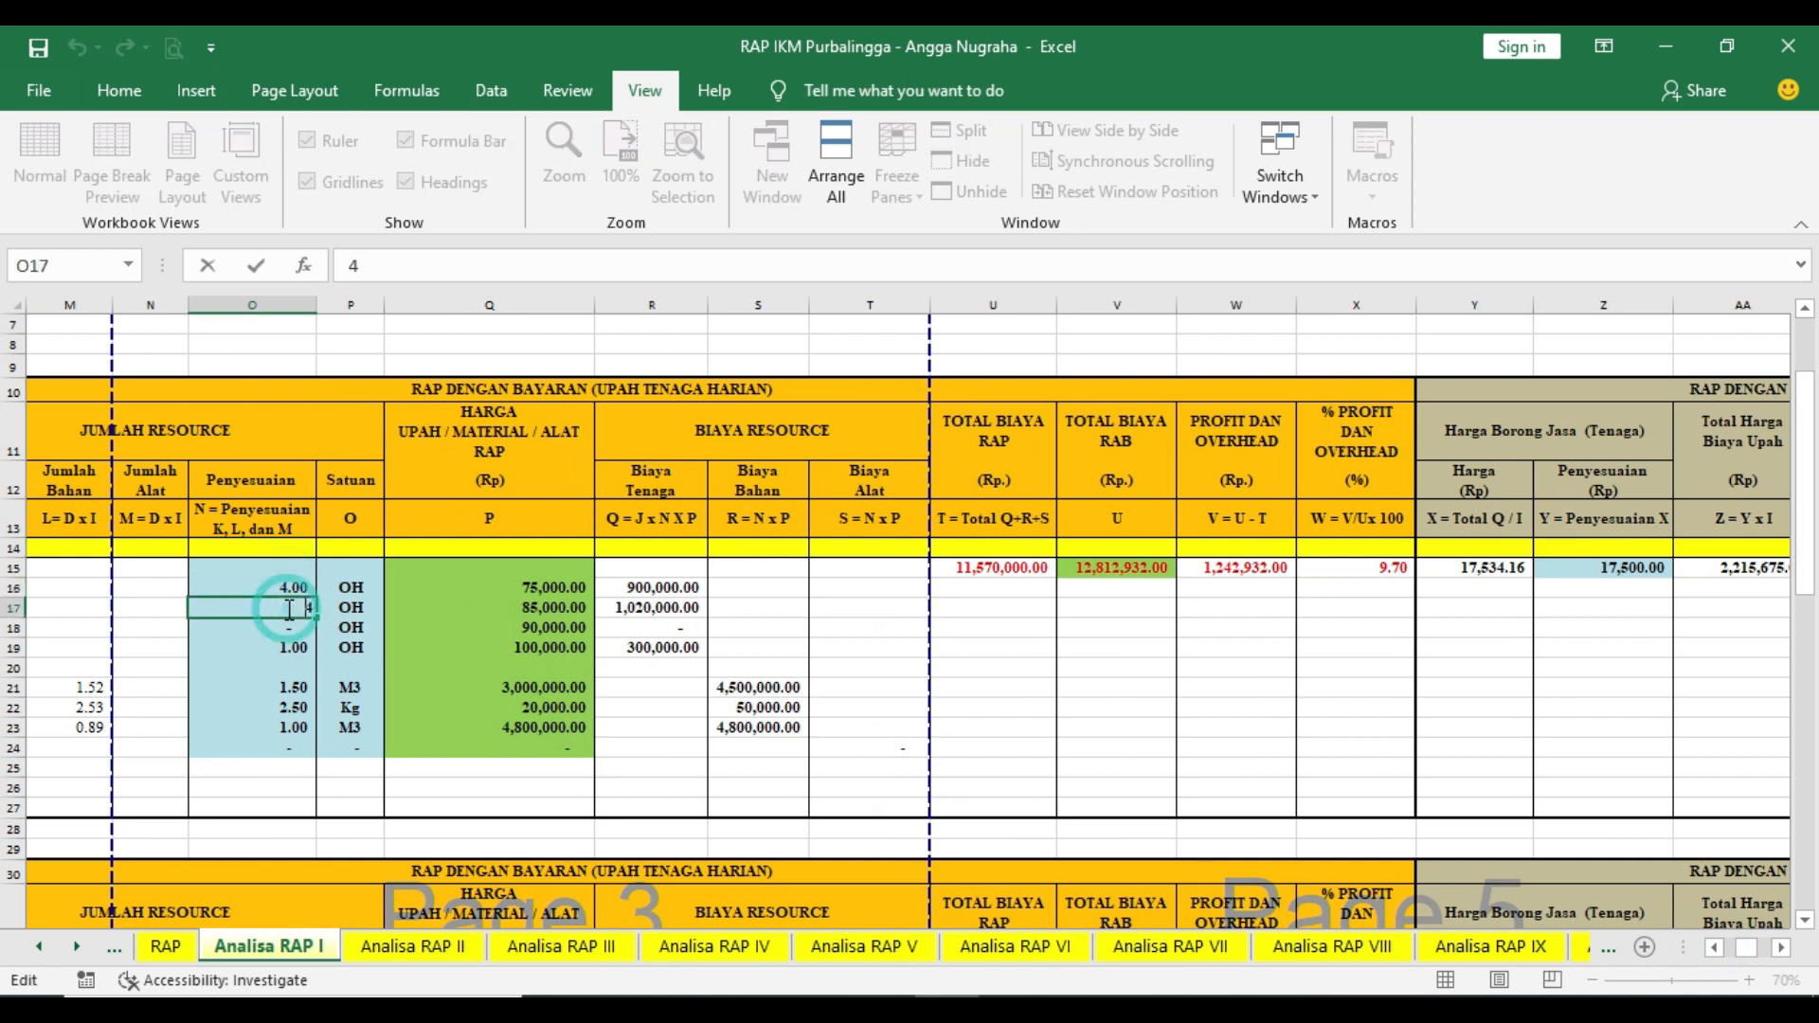
pyautogui.press('Up')
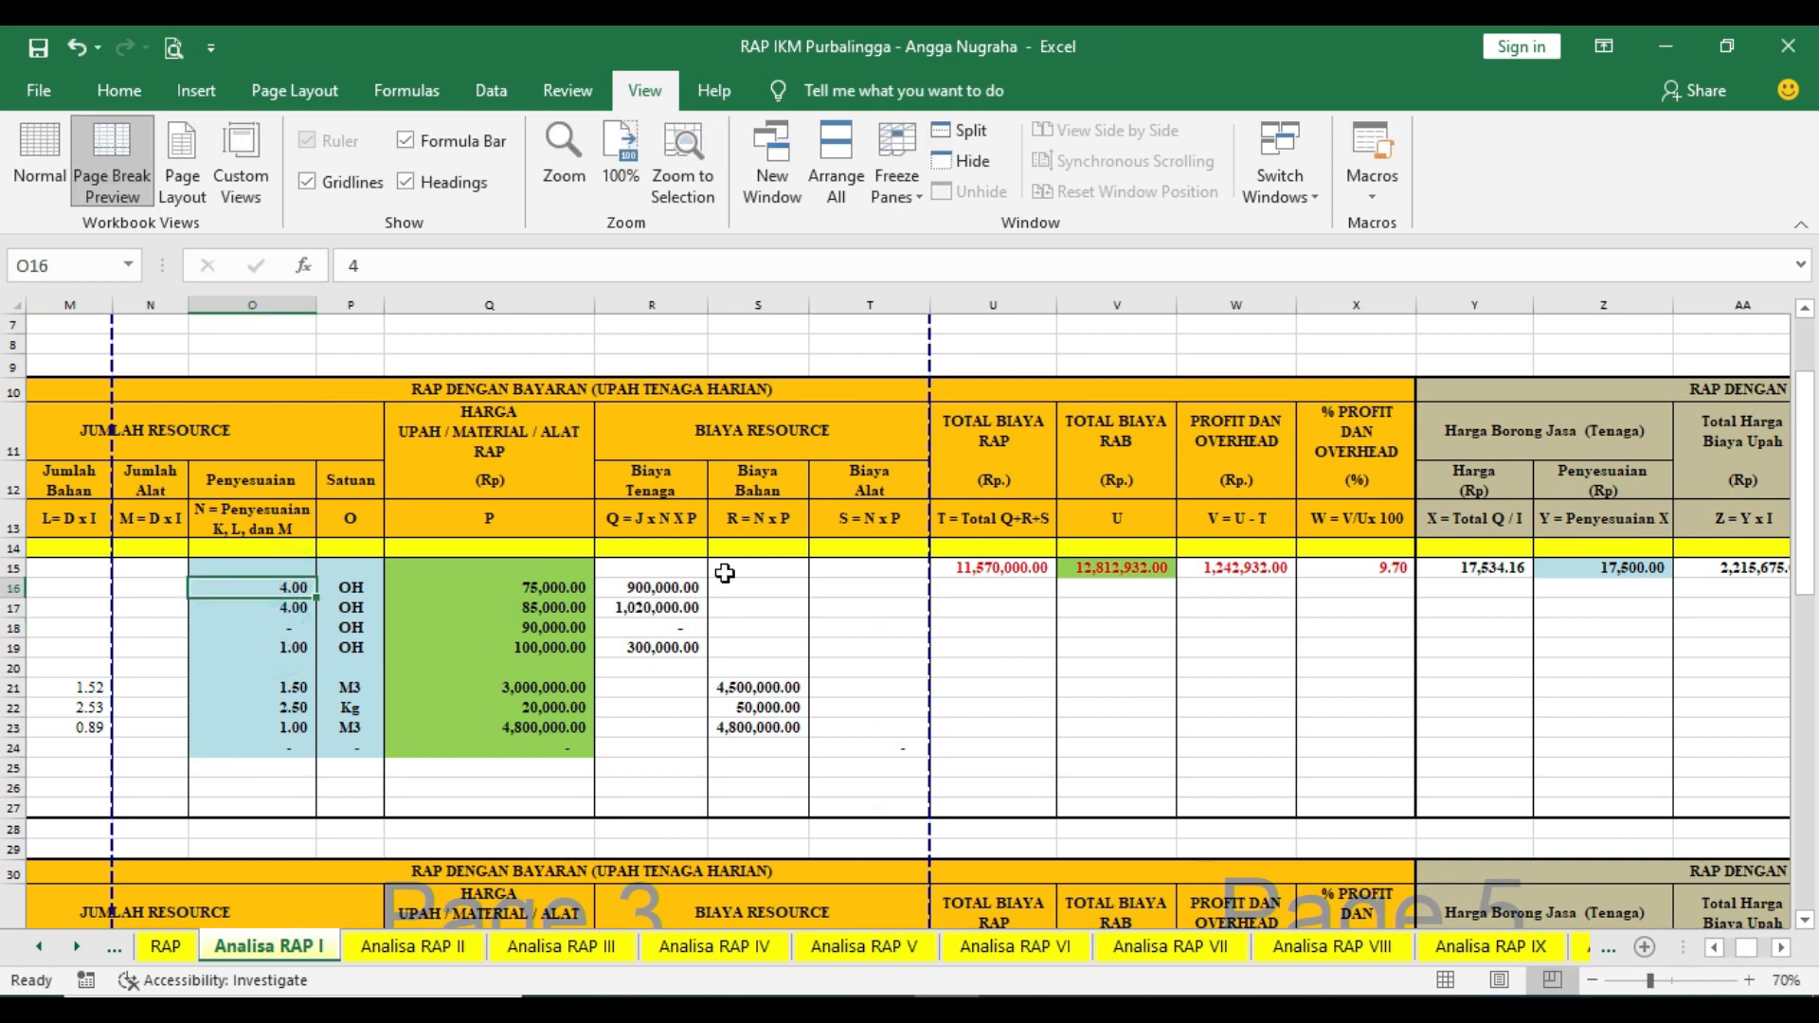
pyautogui.moveTo(689, 588); pyautogui.dragTo(689, 647)
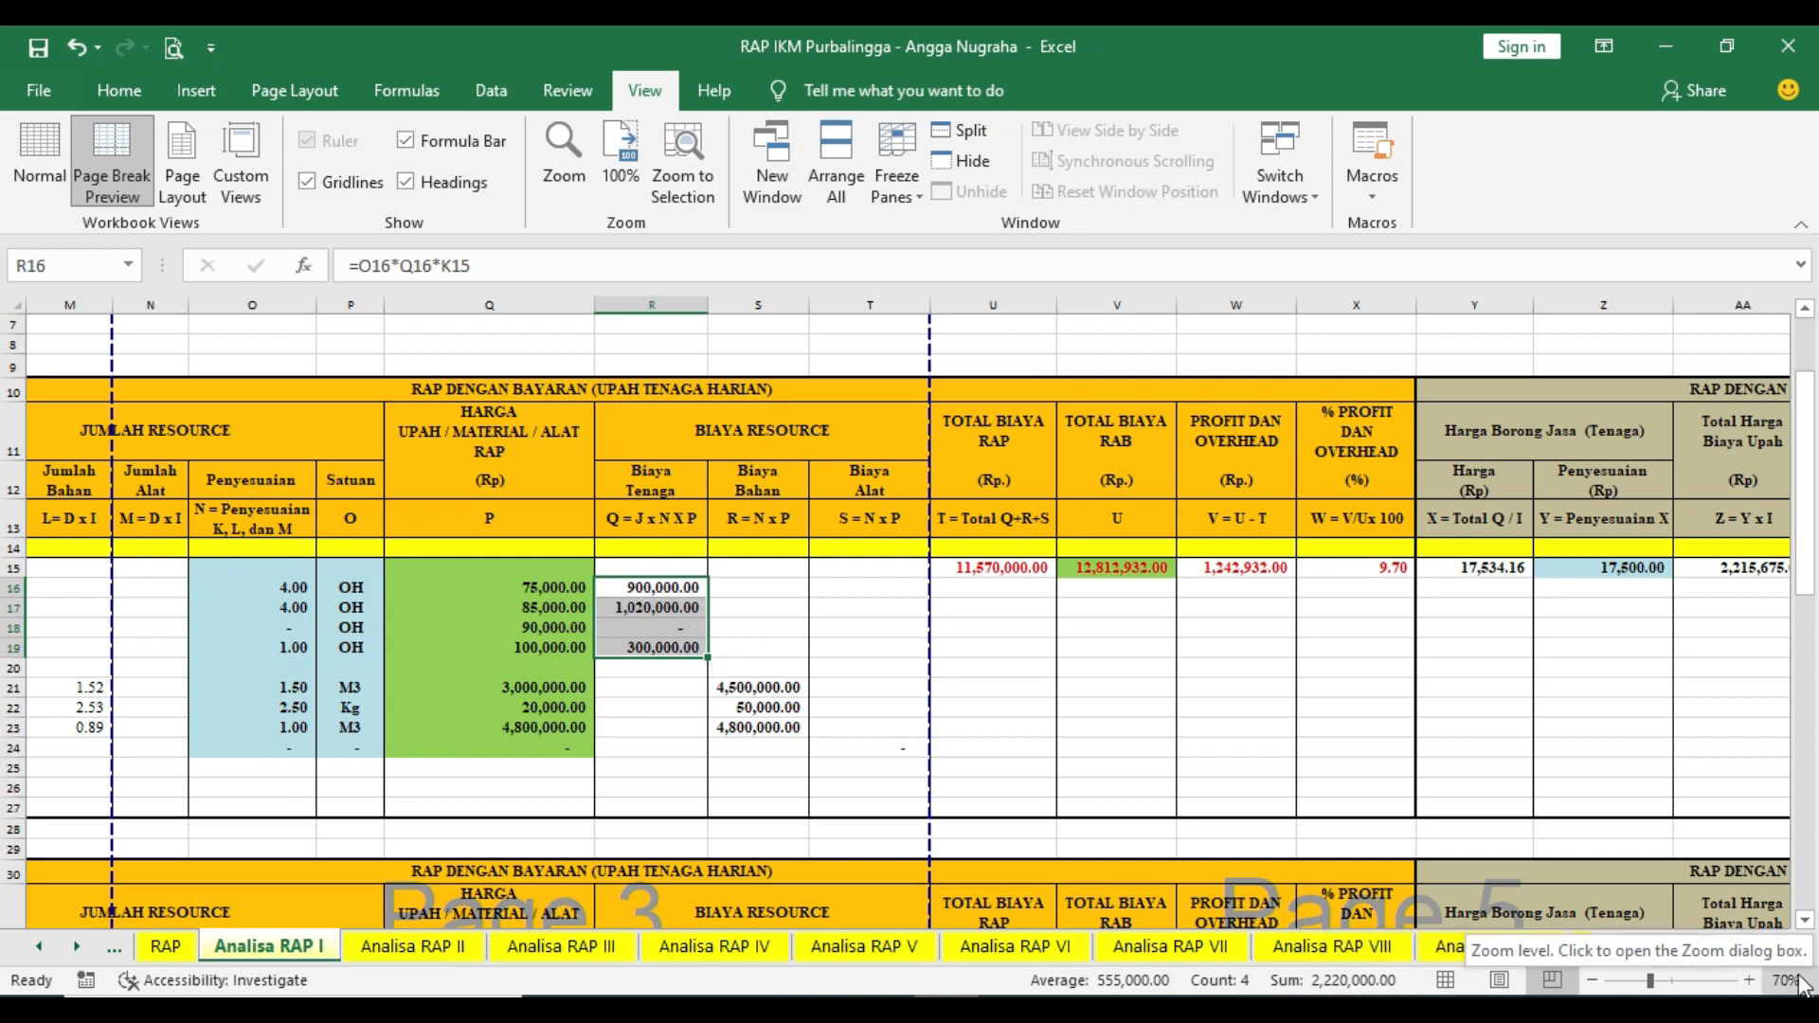
pyautogui.click(1625, 568)
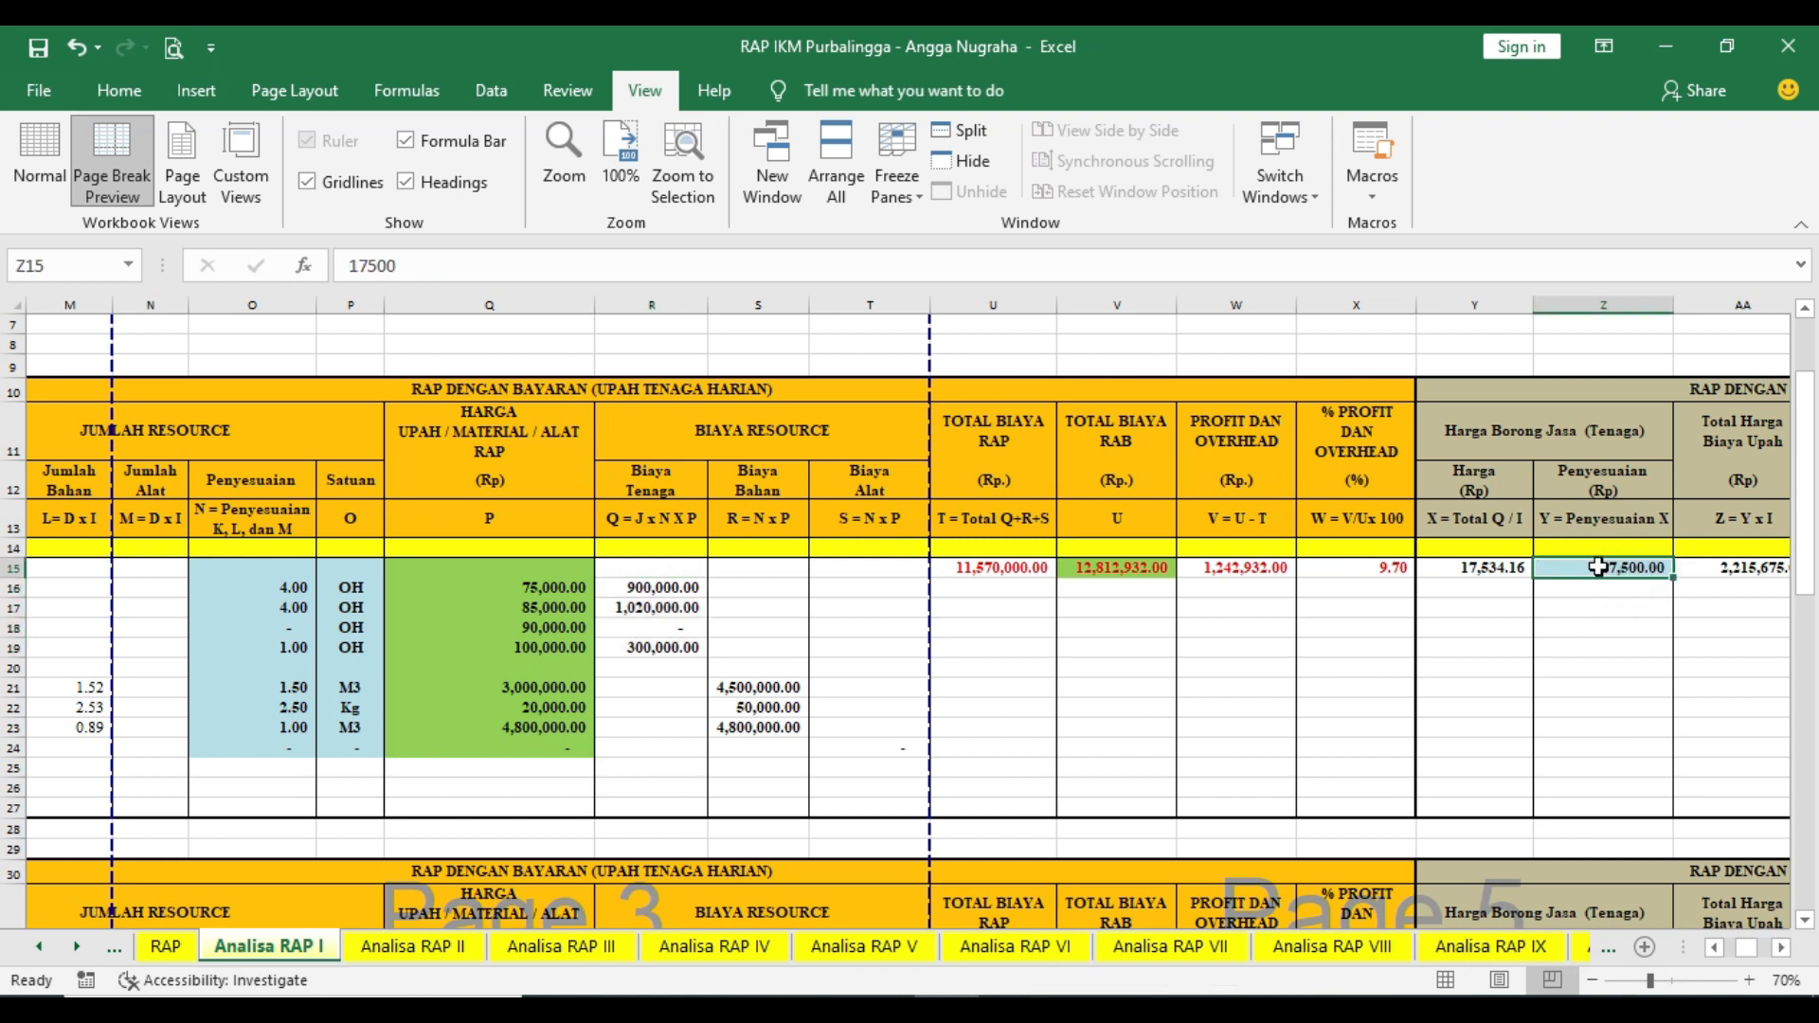
# - Inspect the Total Harga Biaya Upah formula in AA15 and the work volume in J15 that it multiplies
pyautogui.press('Right')
pyautogui.press('Right')
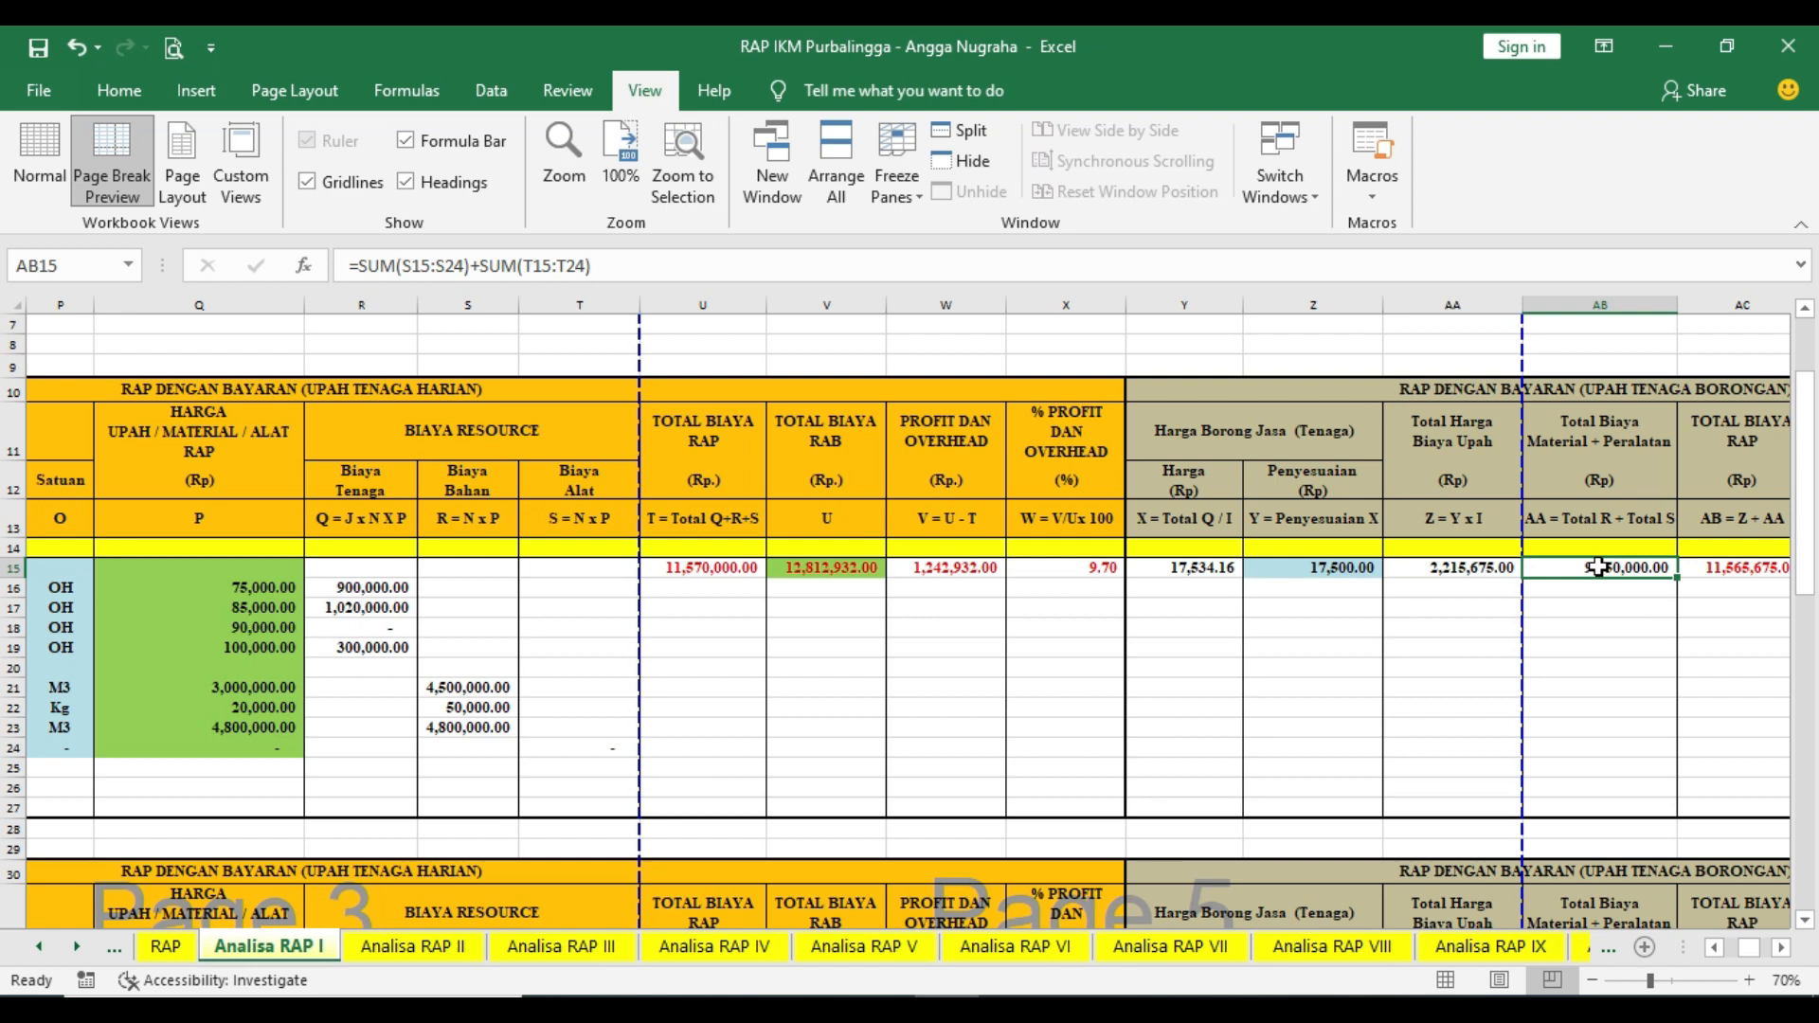
pyautogui.doubleClick(1497, 571)
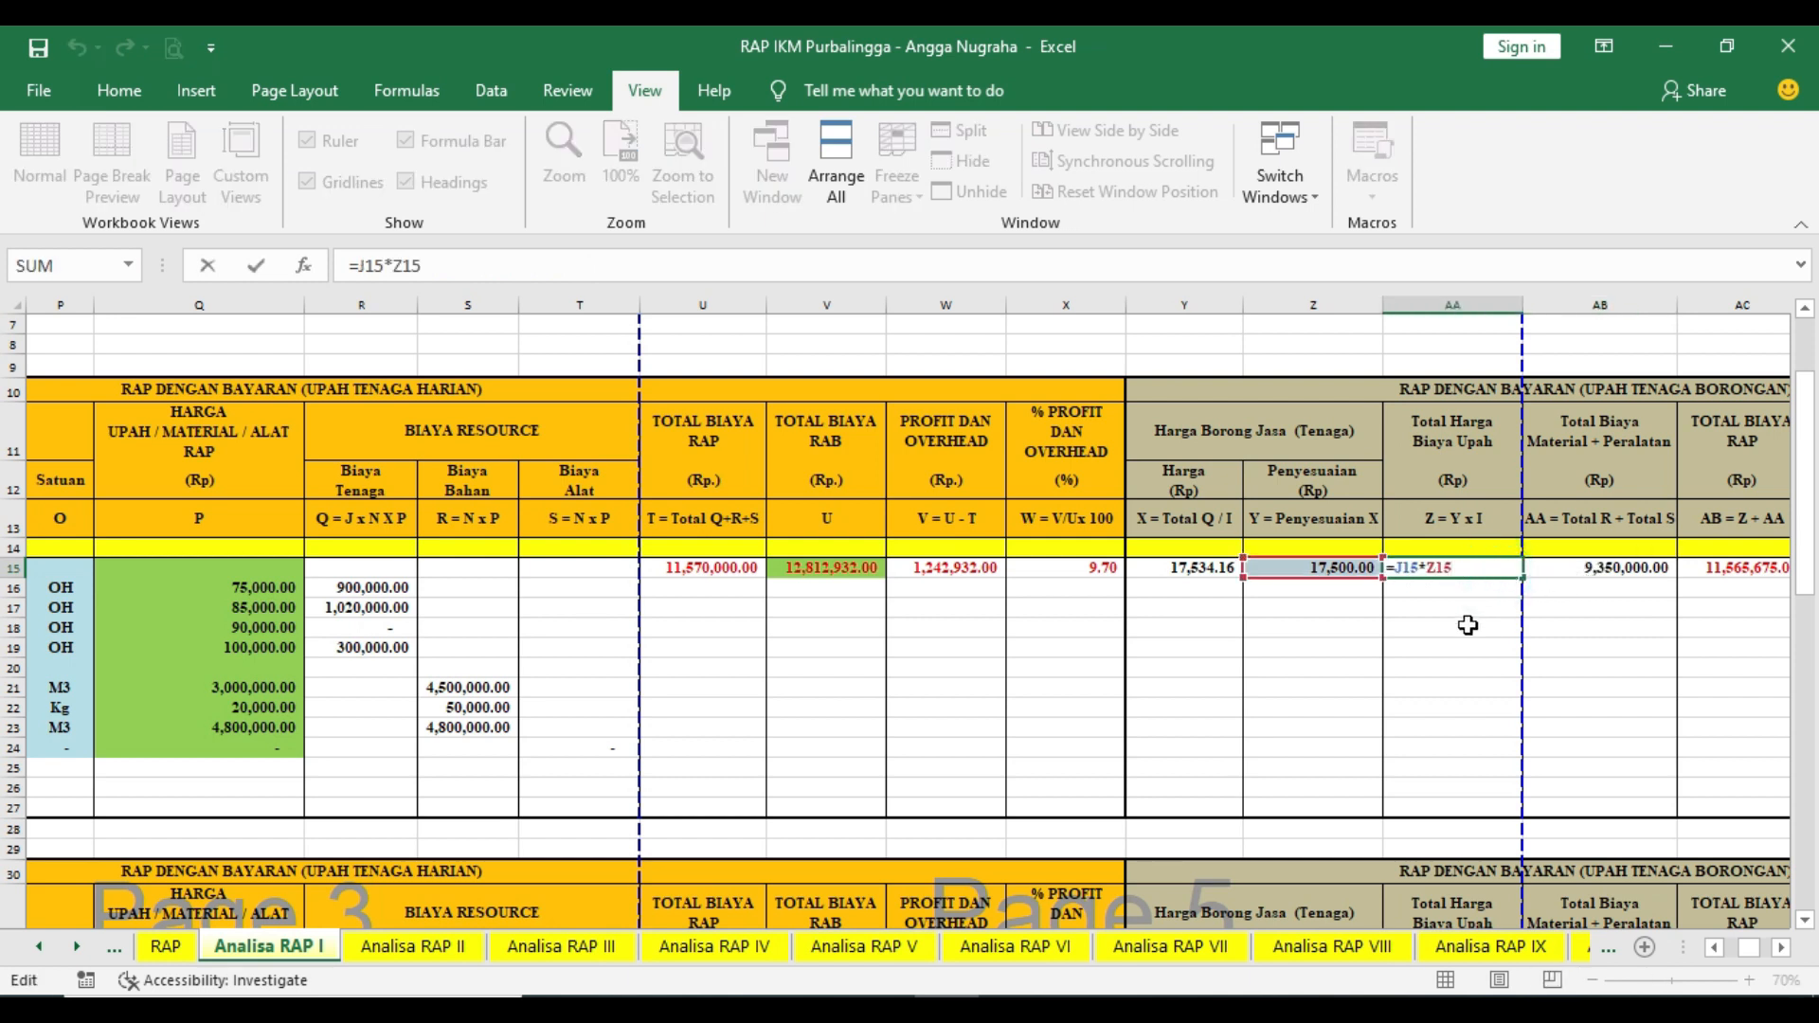
pyautogui.press('Return')
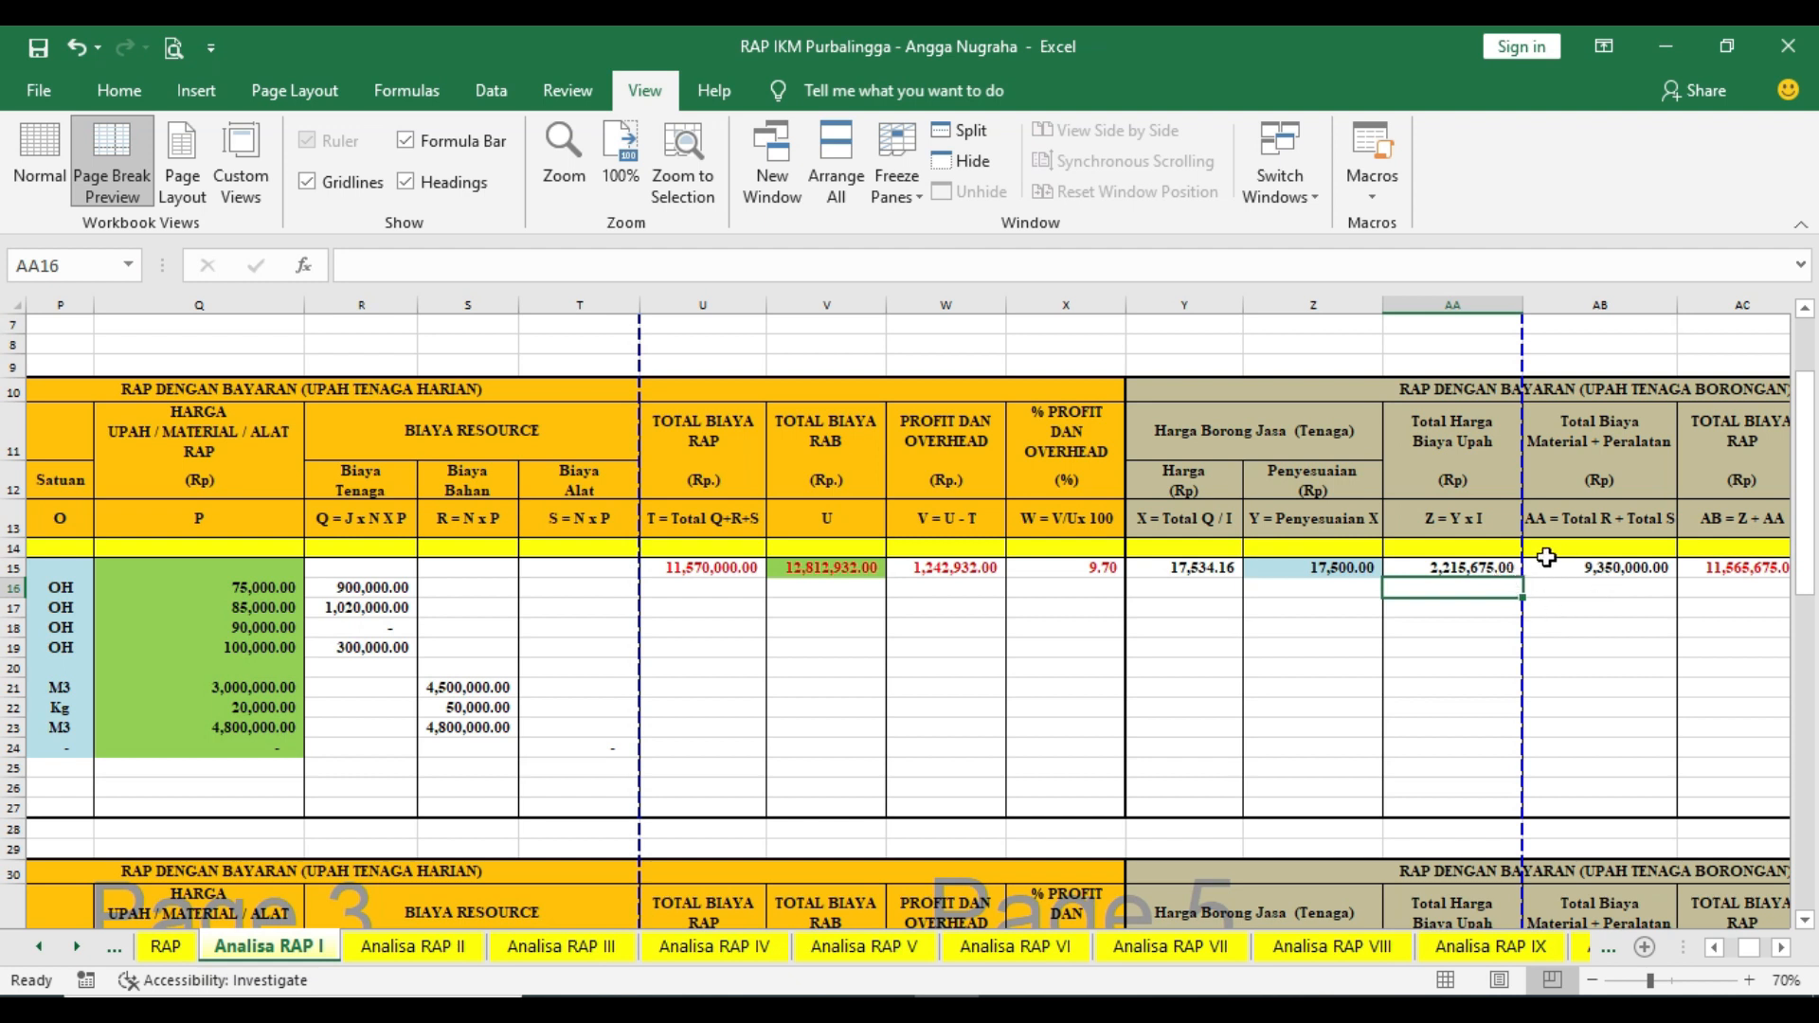
pyautogui.click(1781, 947)
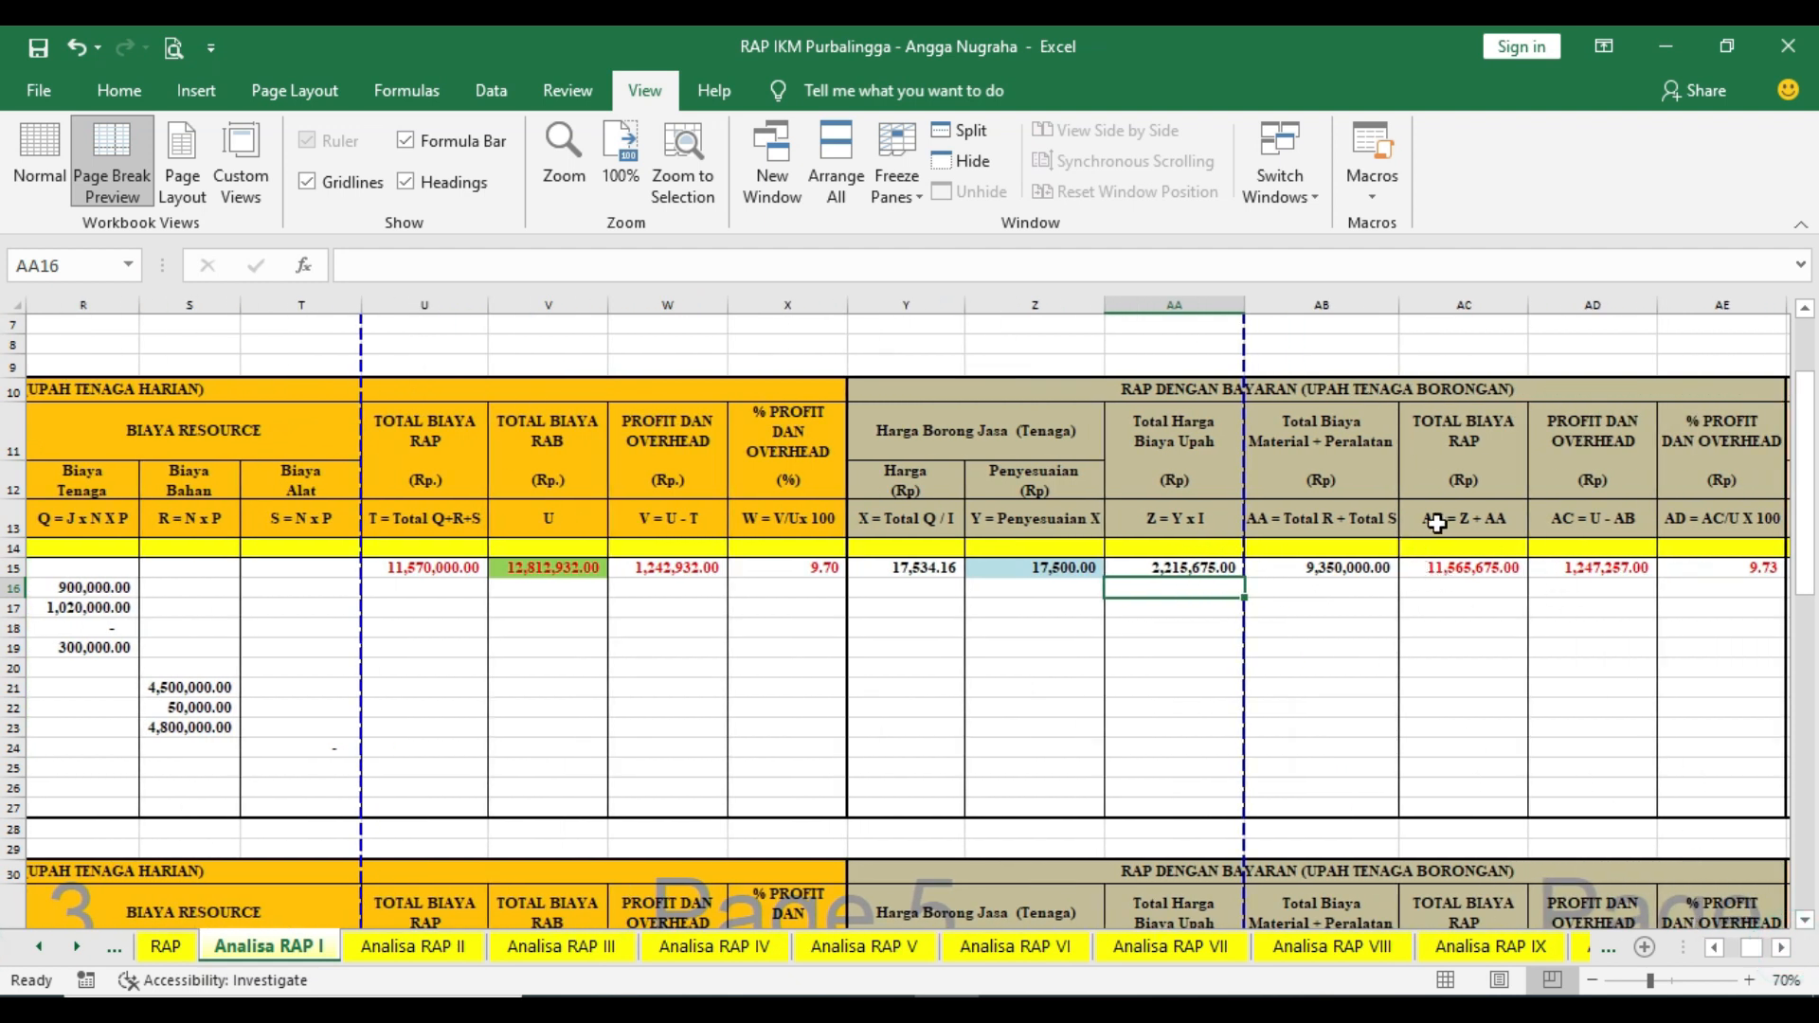
pyautogui.click(1712, 947)
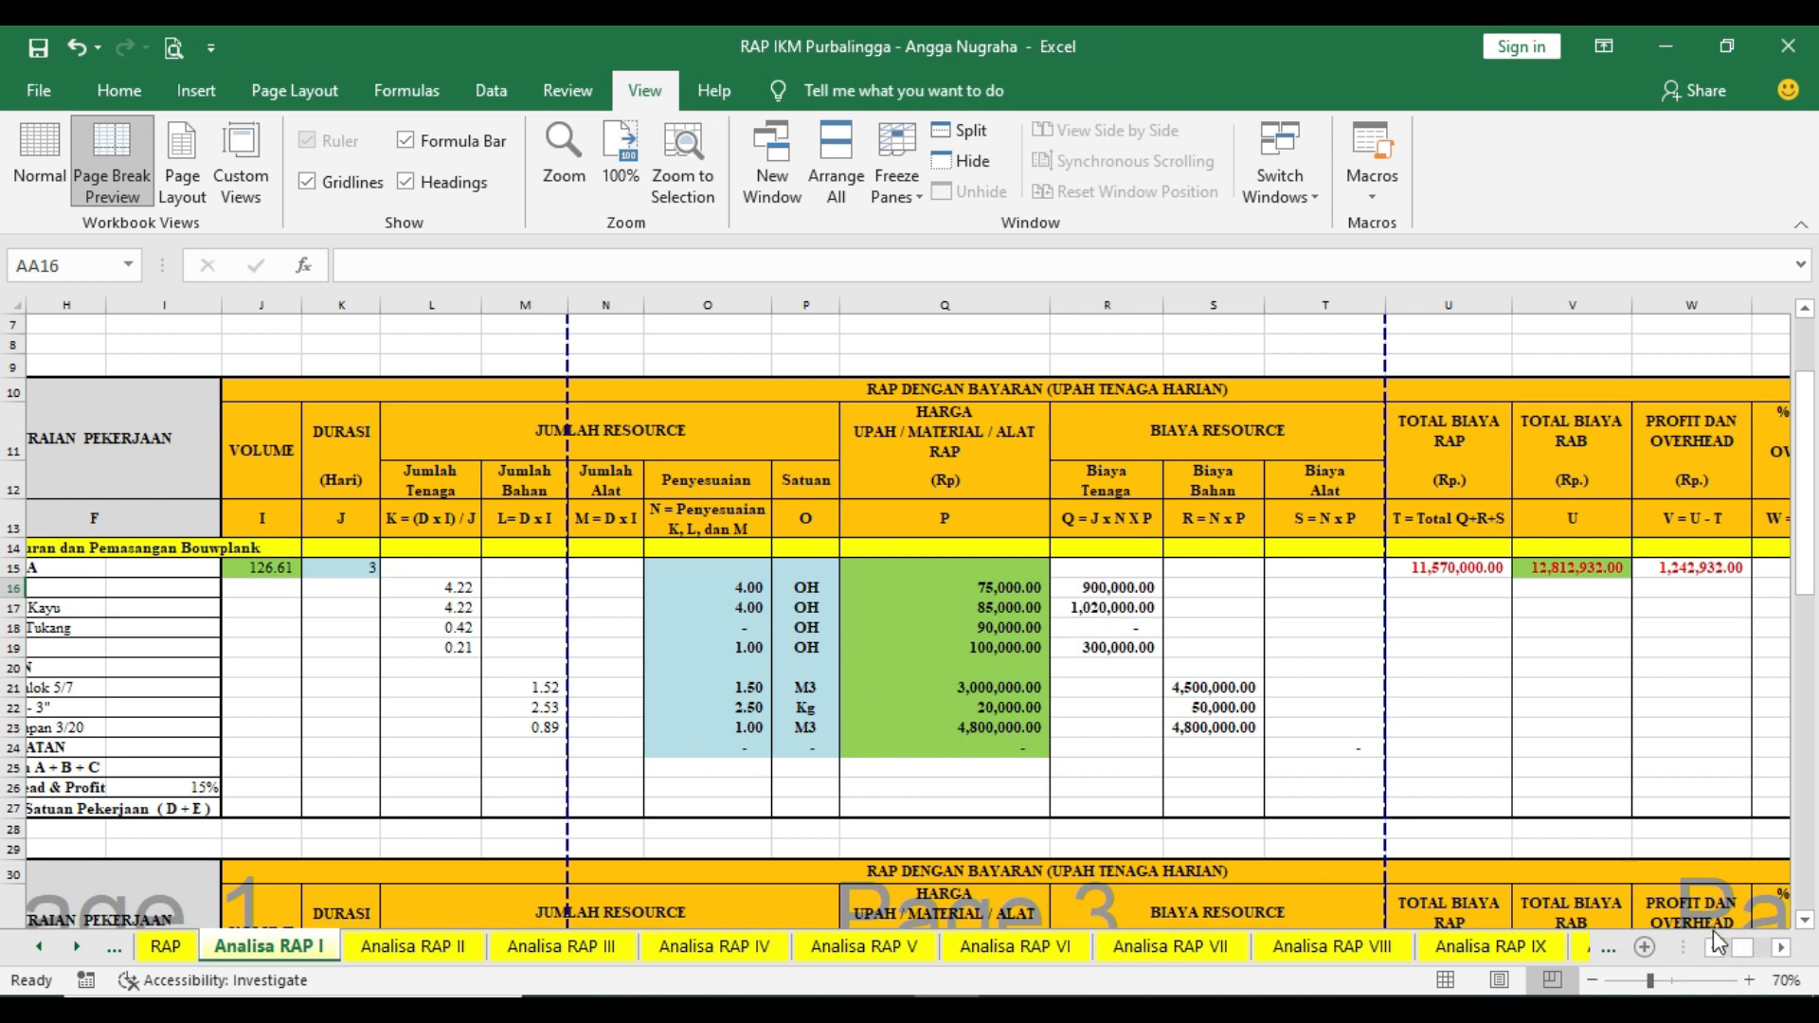
pyautogui.click(1782, 947)
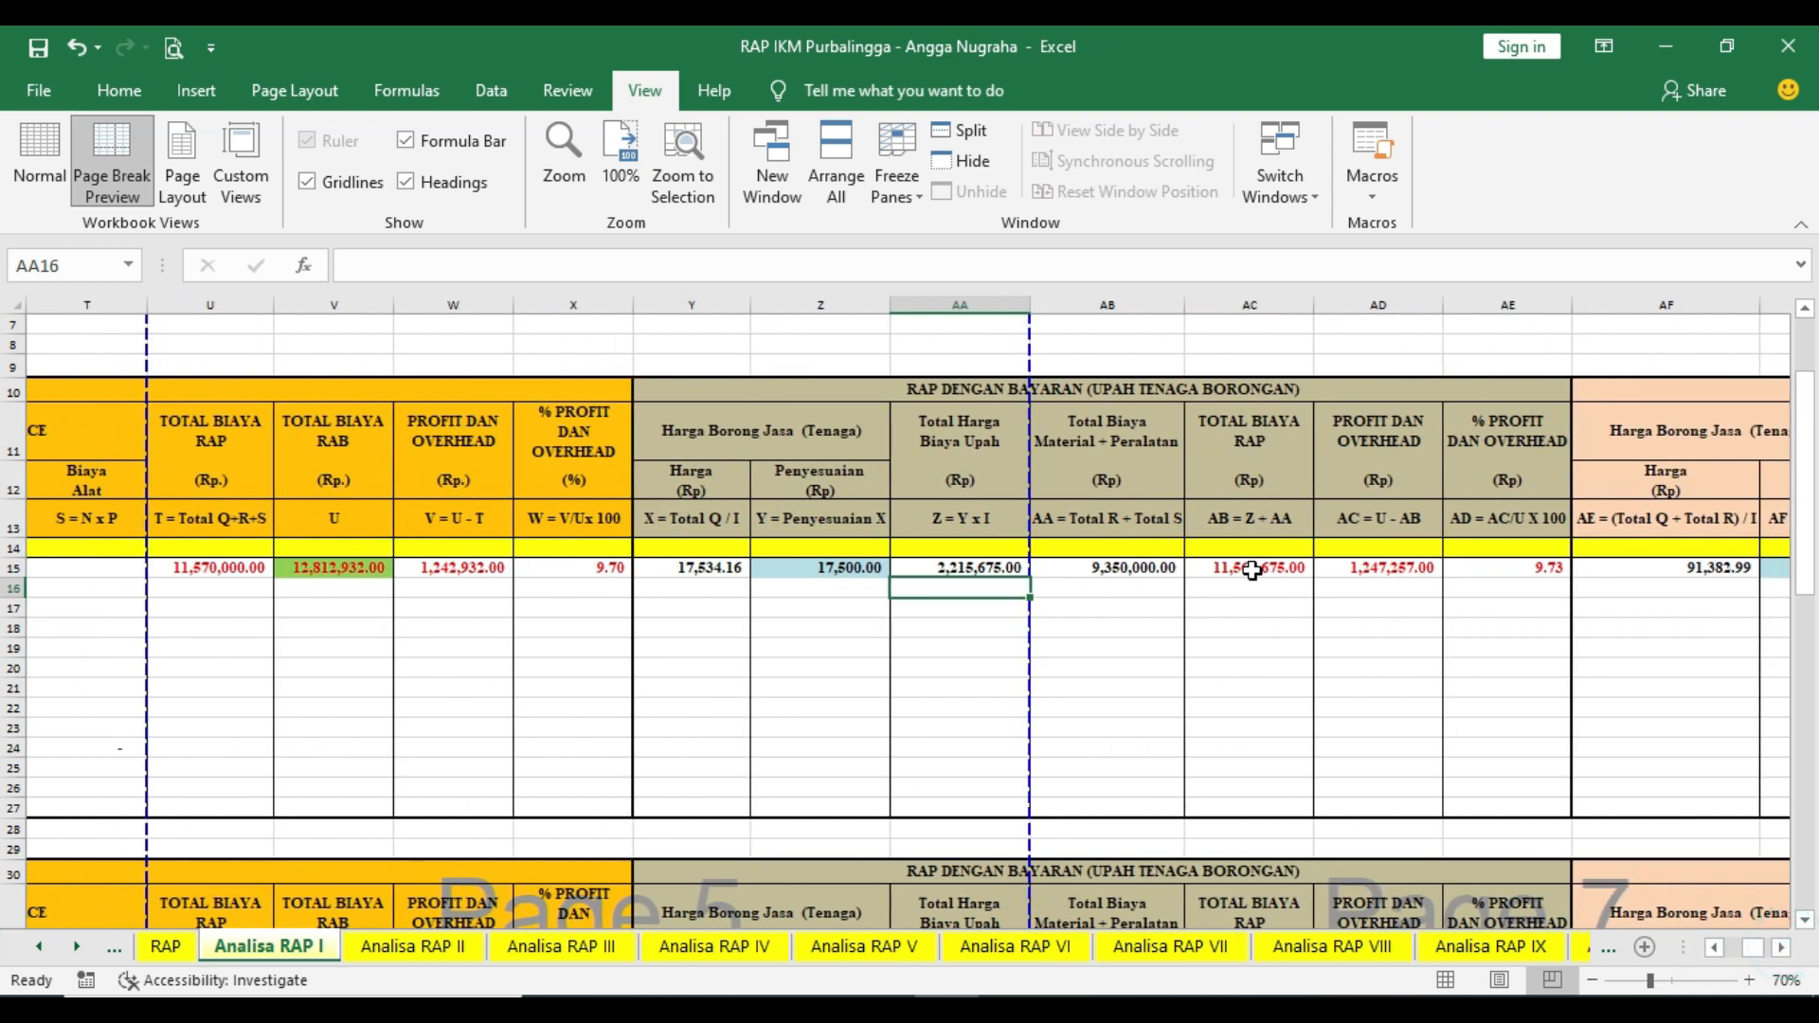
# - Inspect the Upah Tenaga Borongan total cost, profit and overhead formulas in AC15:AE15 against the RAB total in V15
pyautogui.click(1252, 569)
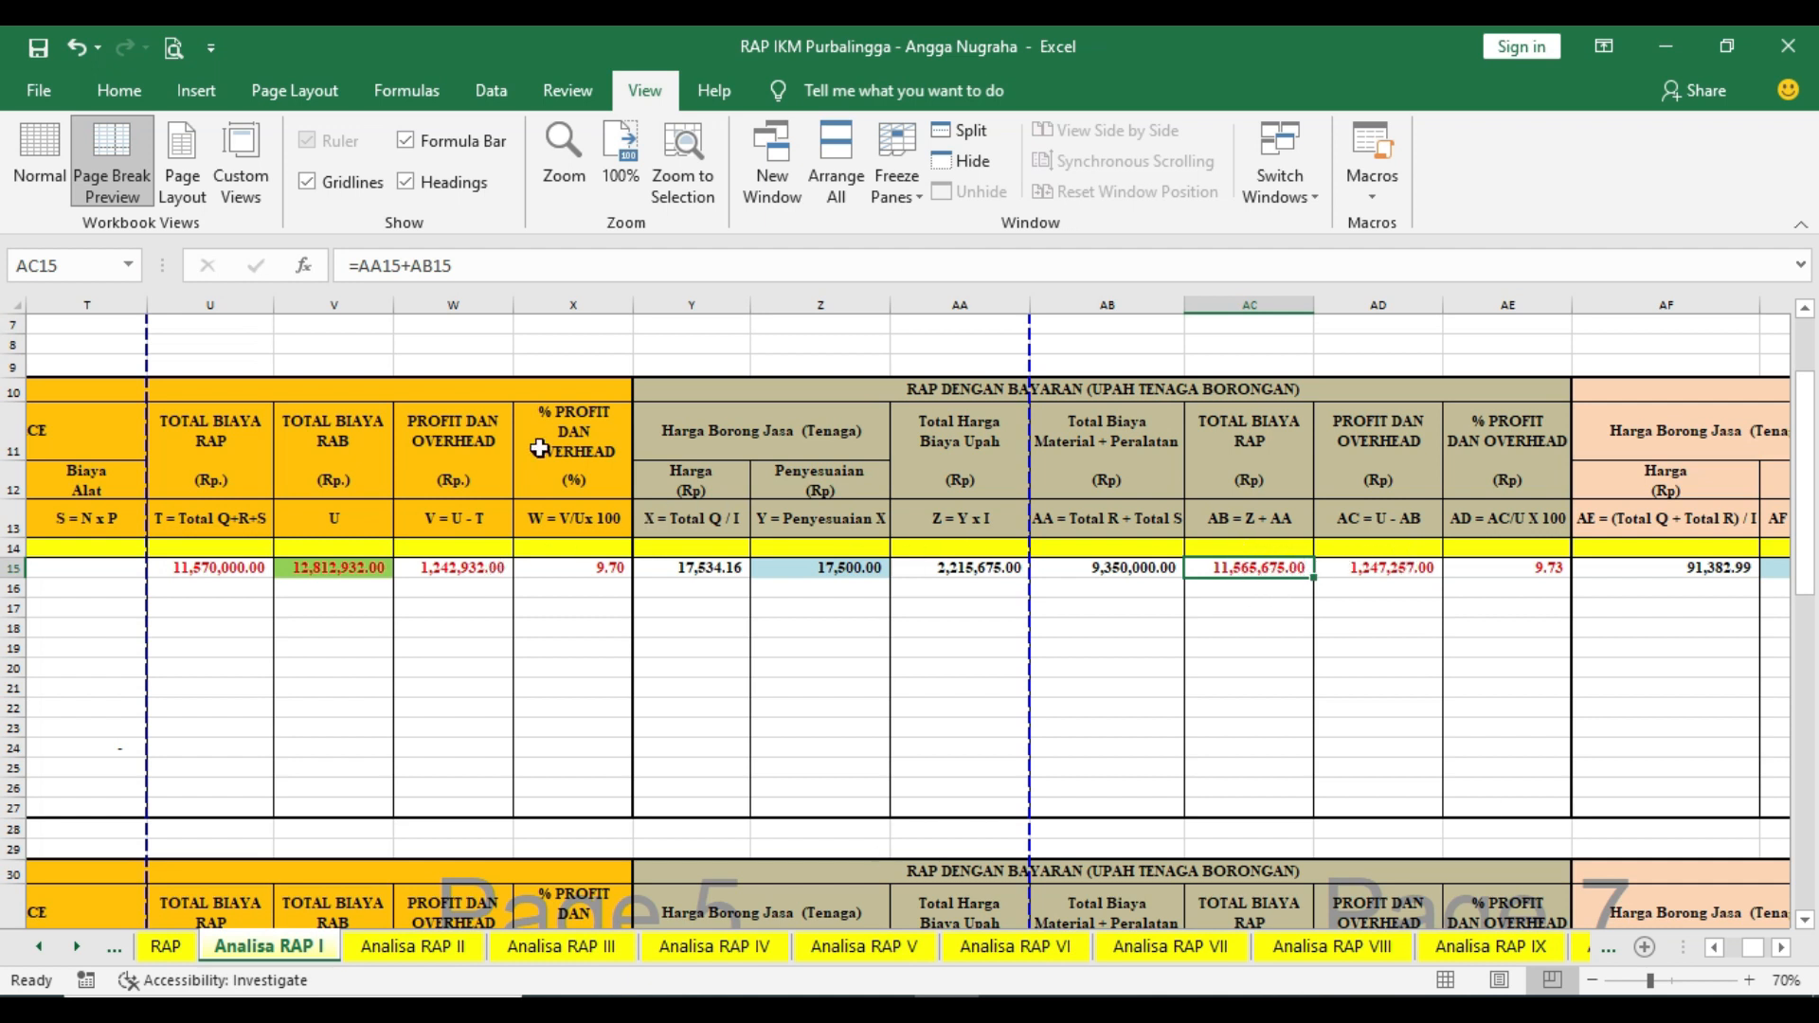
pyautogui.click(284, 567)
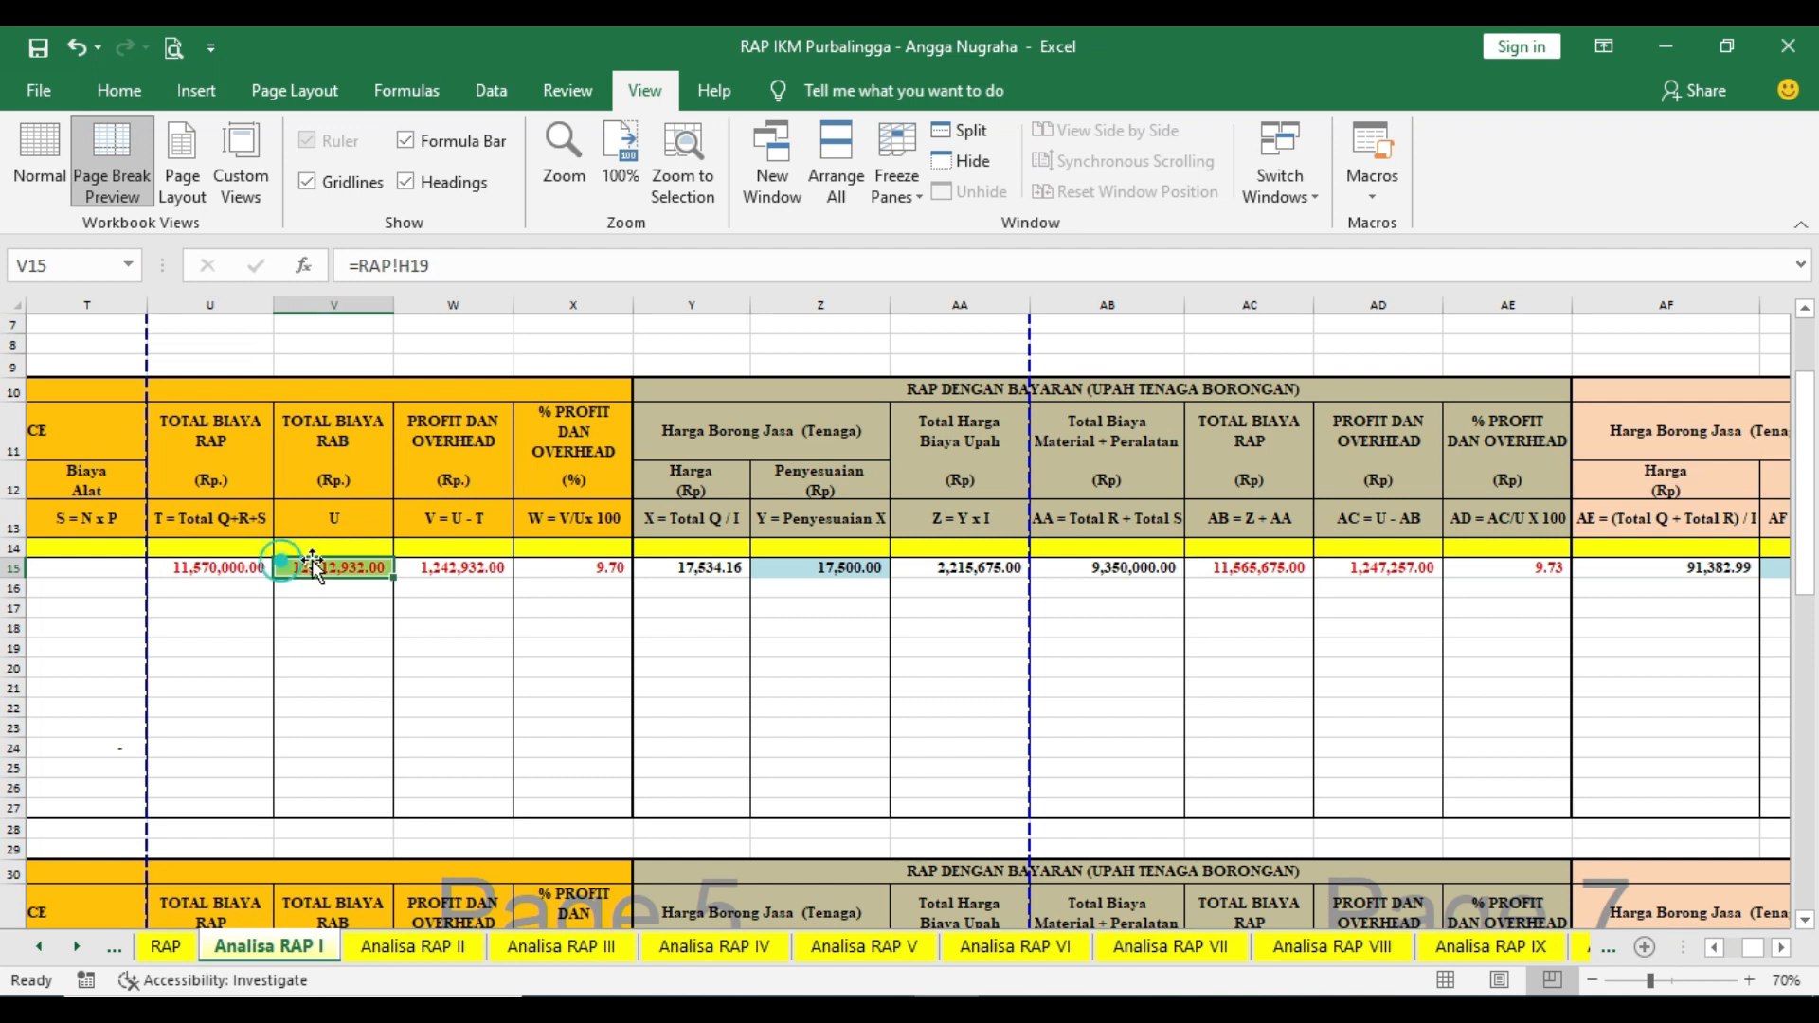
pyautogui.doubleClick(1386, 567)
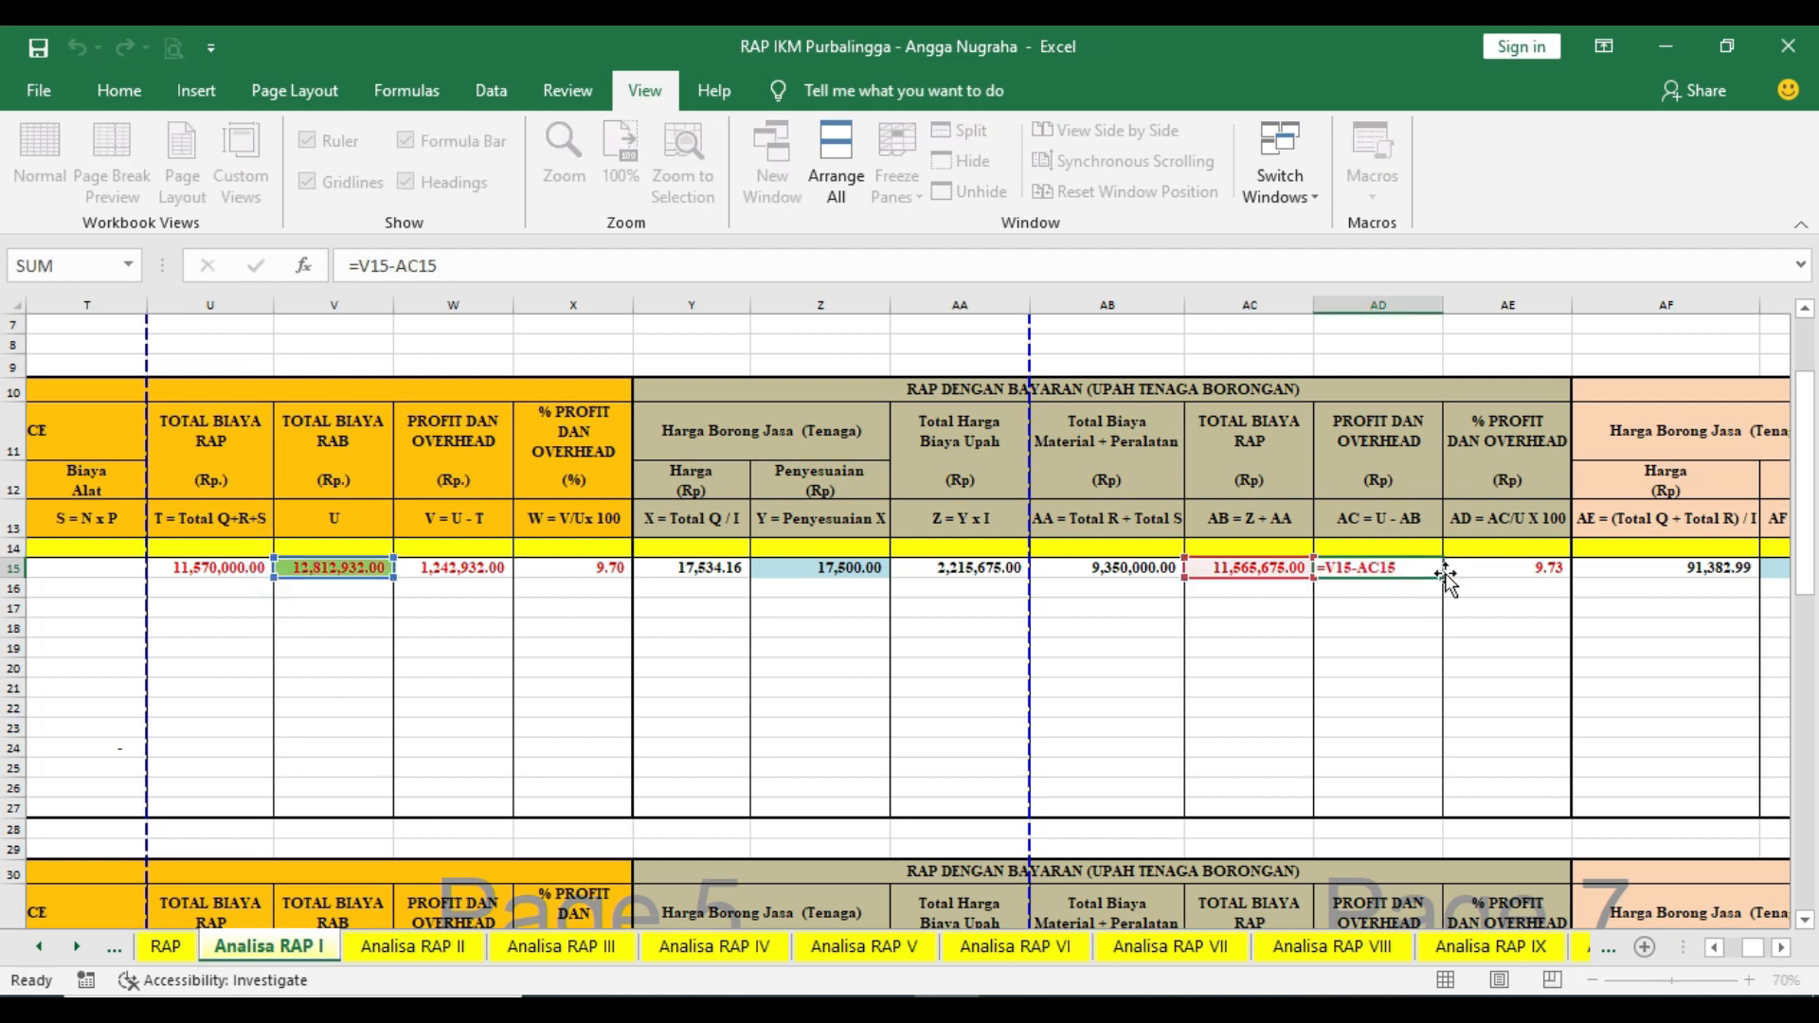
pyautogui.press('Return')
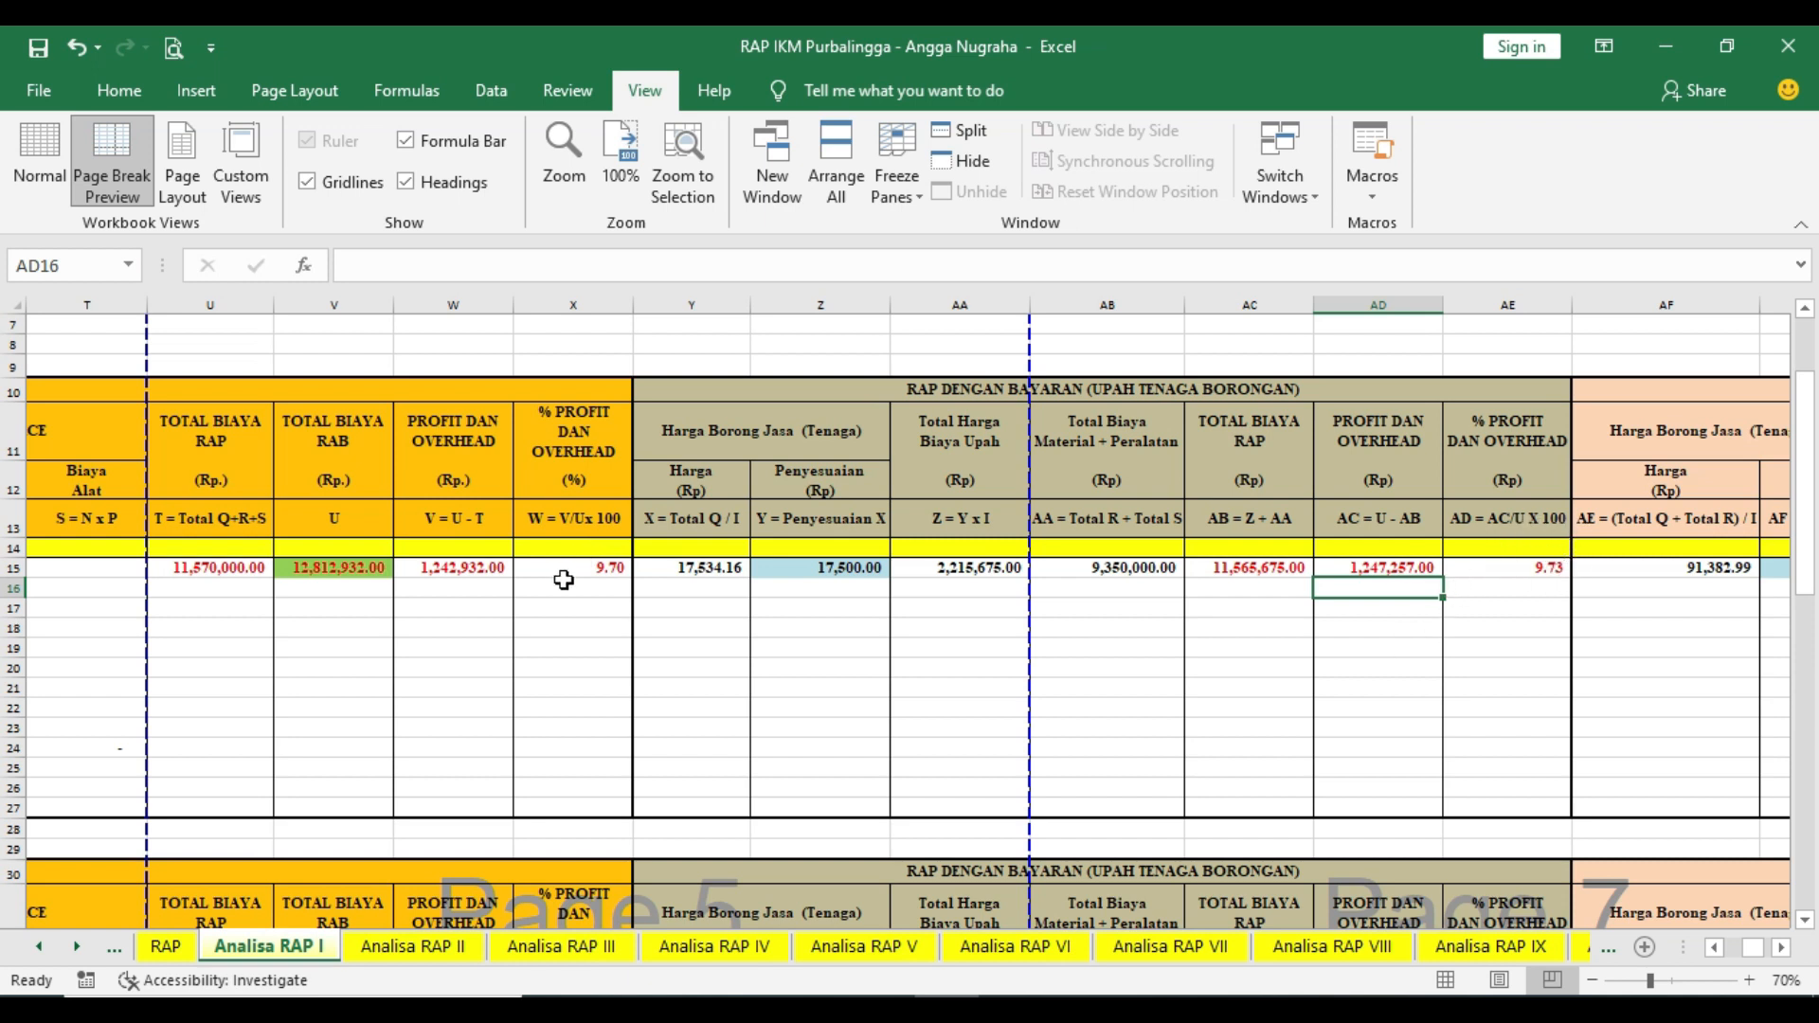
pyautogui.doubleClick(1502, 566)
pyautogui.press('Return')
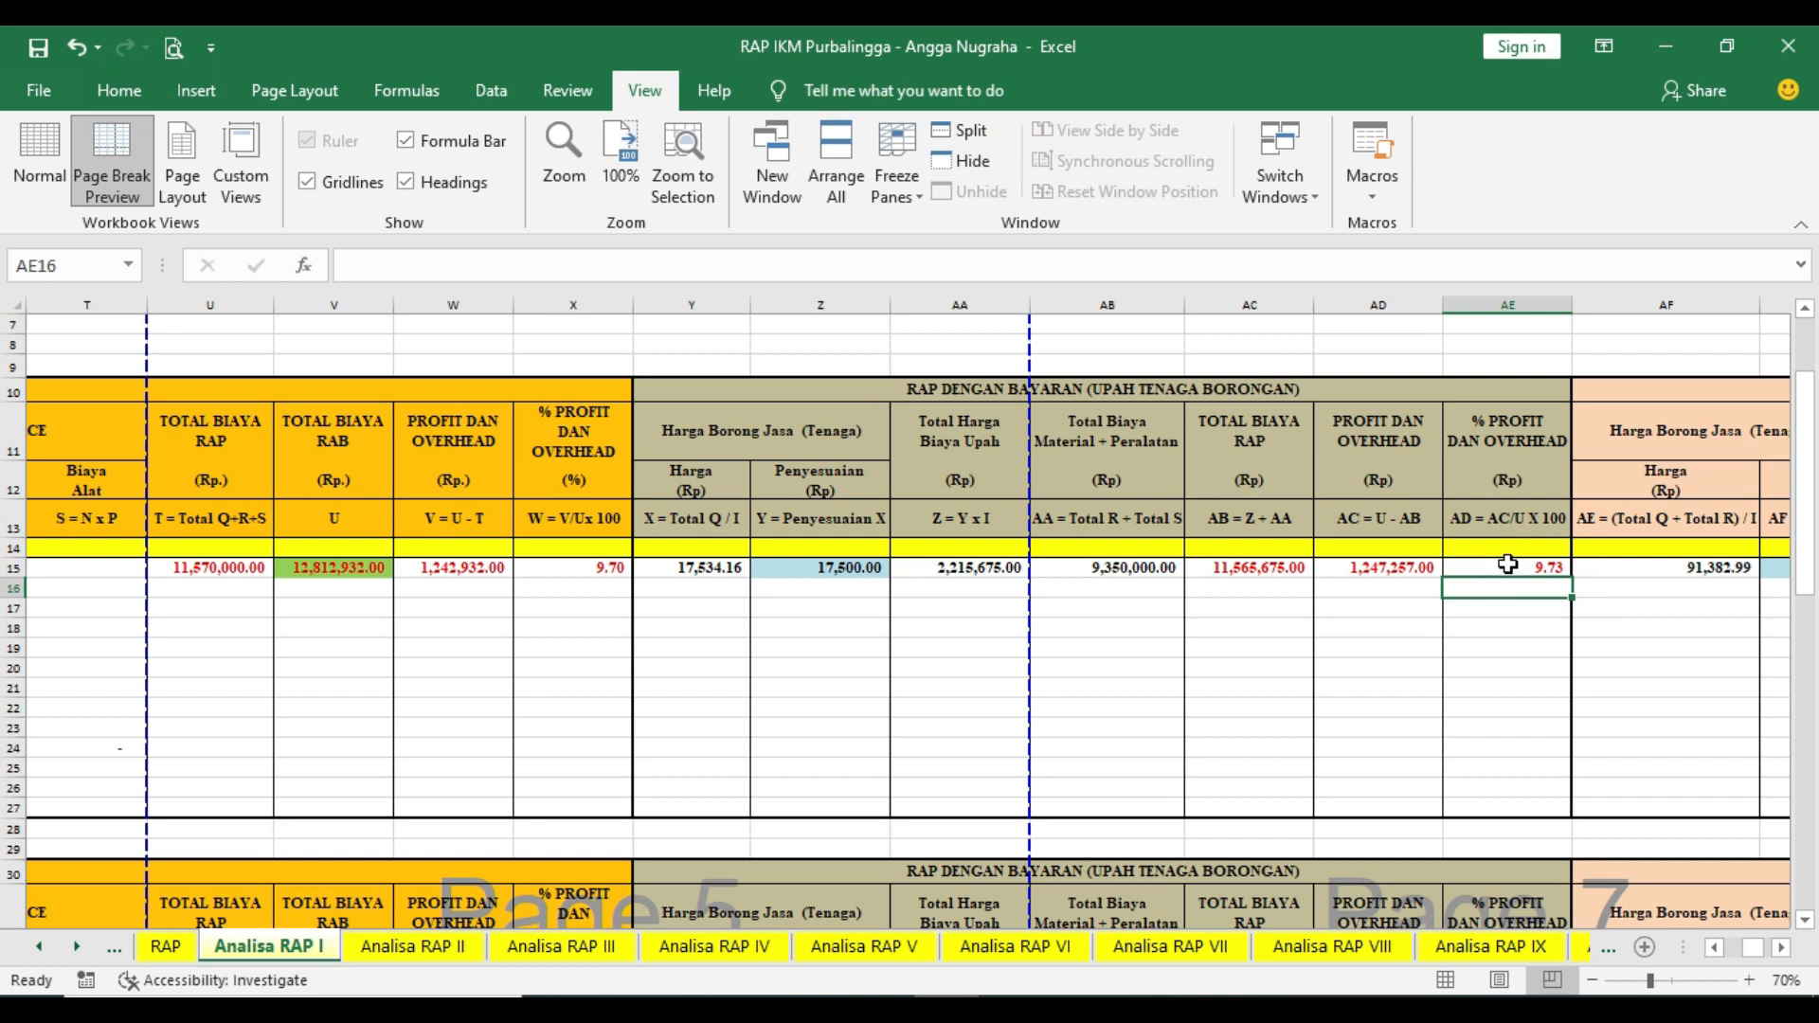
# - Inspect the Harga Borong Jasa price formula in AF15 of the Upah Tenaga + Material Borongan section
pyautogui.press('Right')
pyautogui.press('Right')
pyautogui.press('Right')
pyautogui.press('Right')
pyautogui.press('Right')
pyautogui.press('Right')
pyautogui.press('Right')
pyautogui.press('Right')
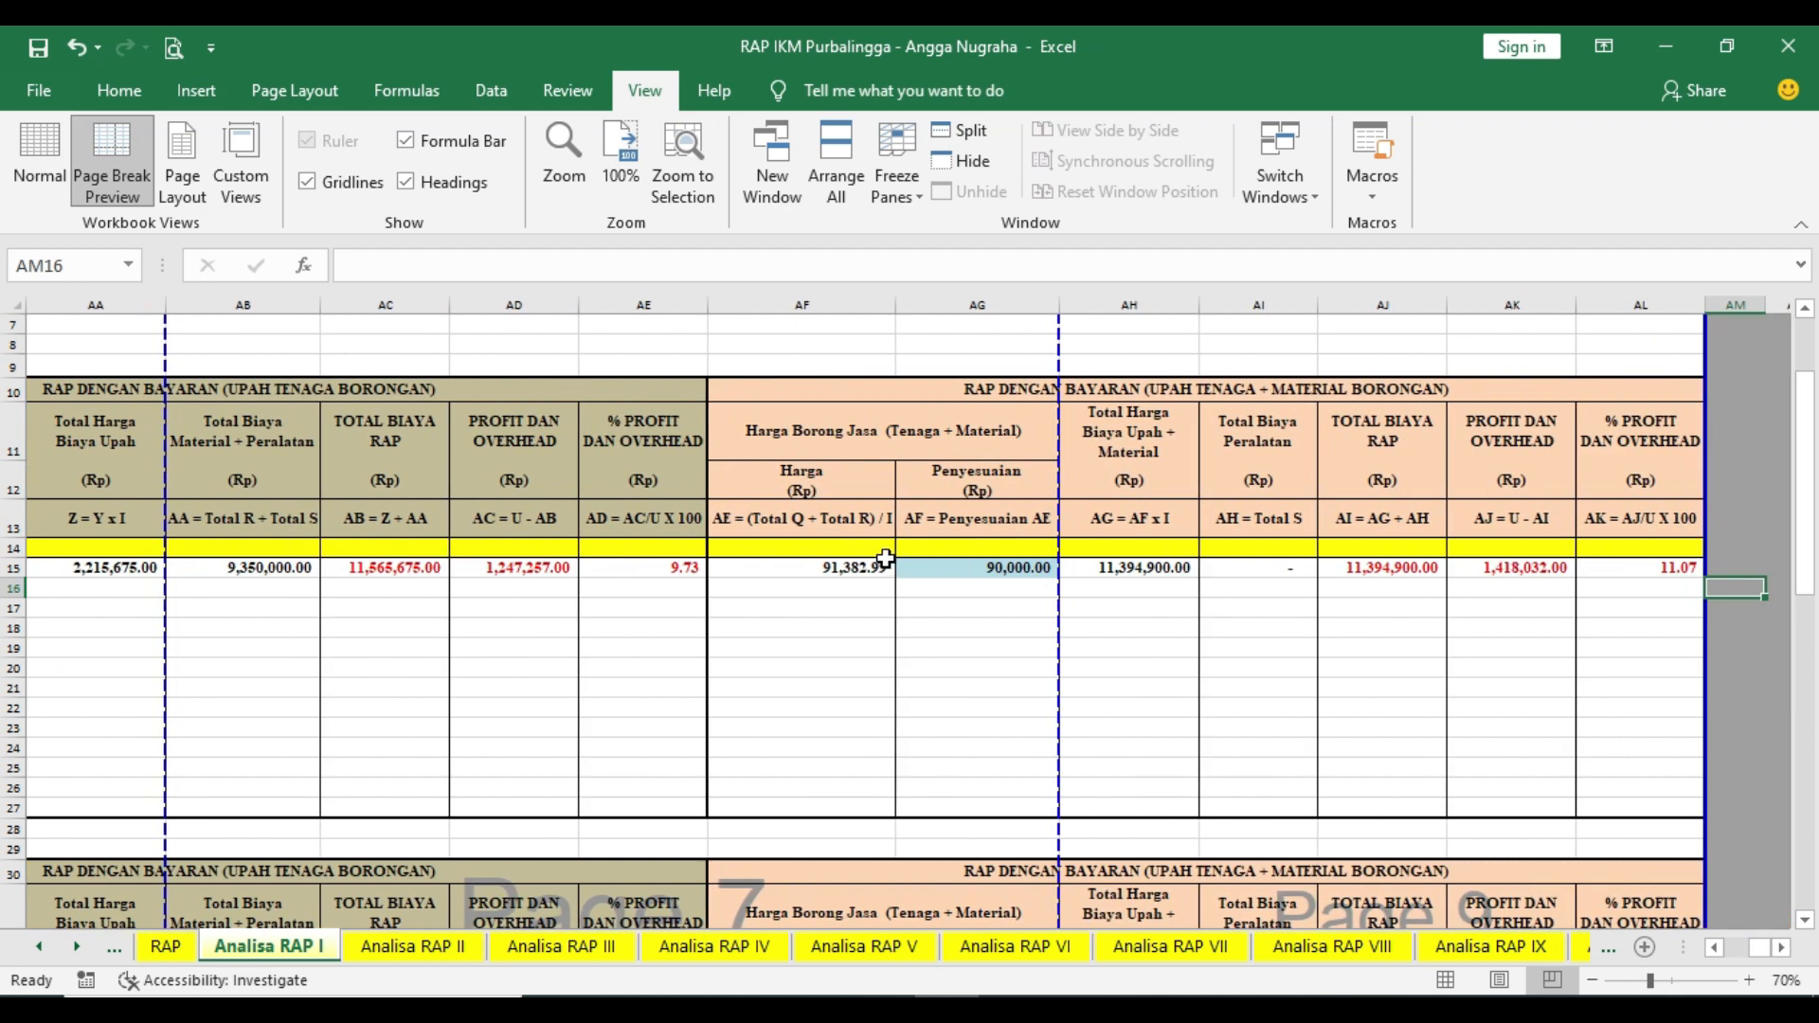
pyautogui.doubleClick(857, 566)
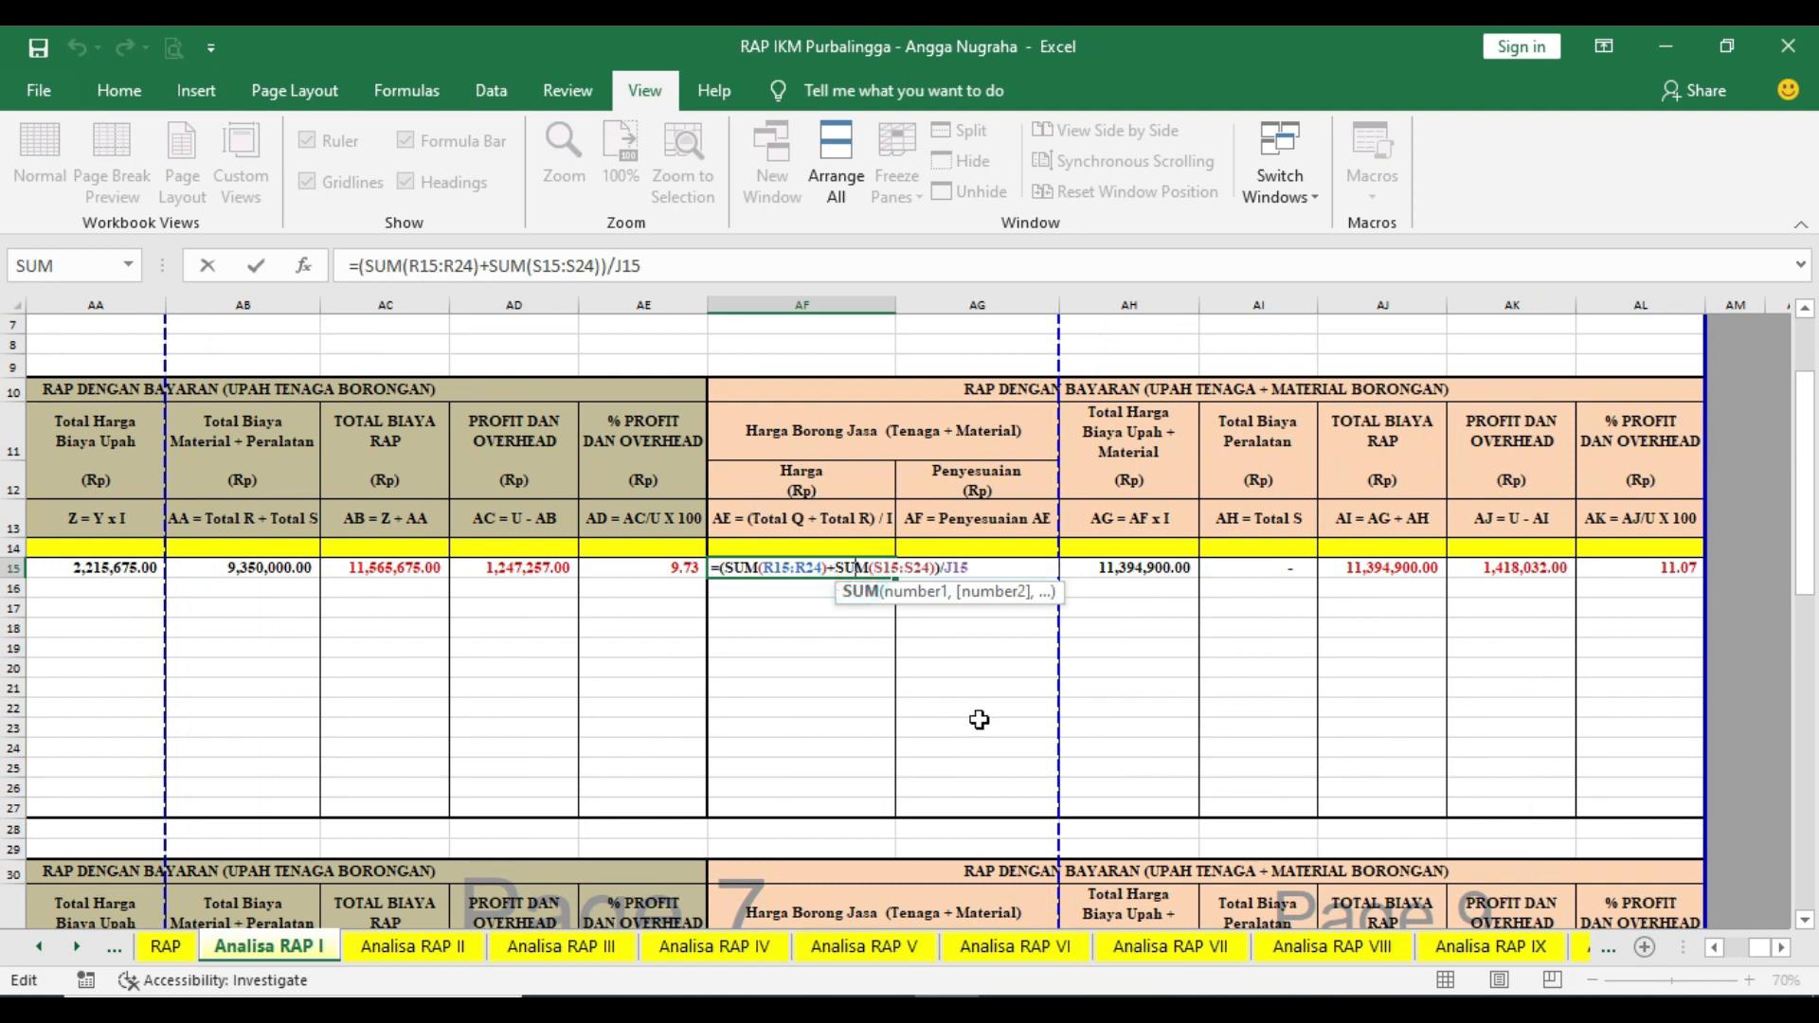
pyautogui.press('Return')
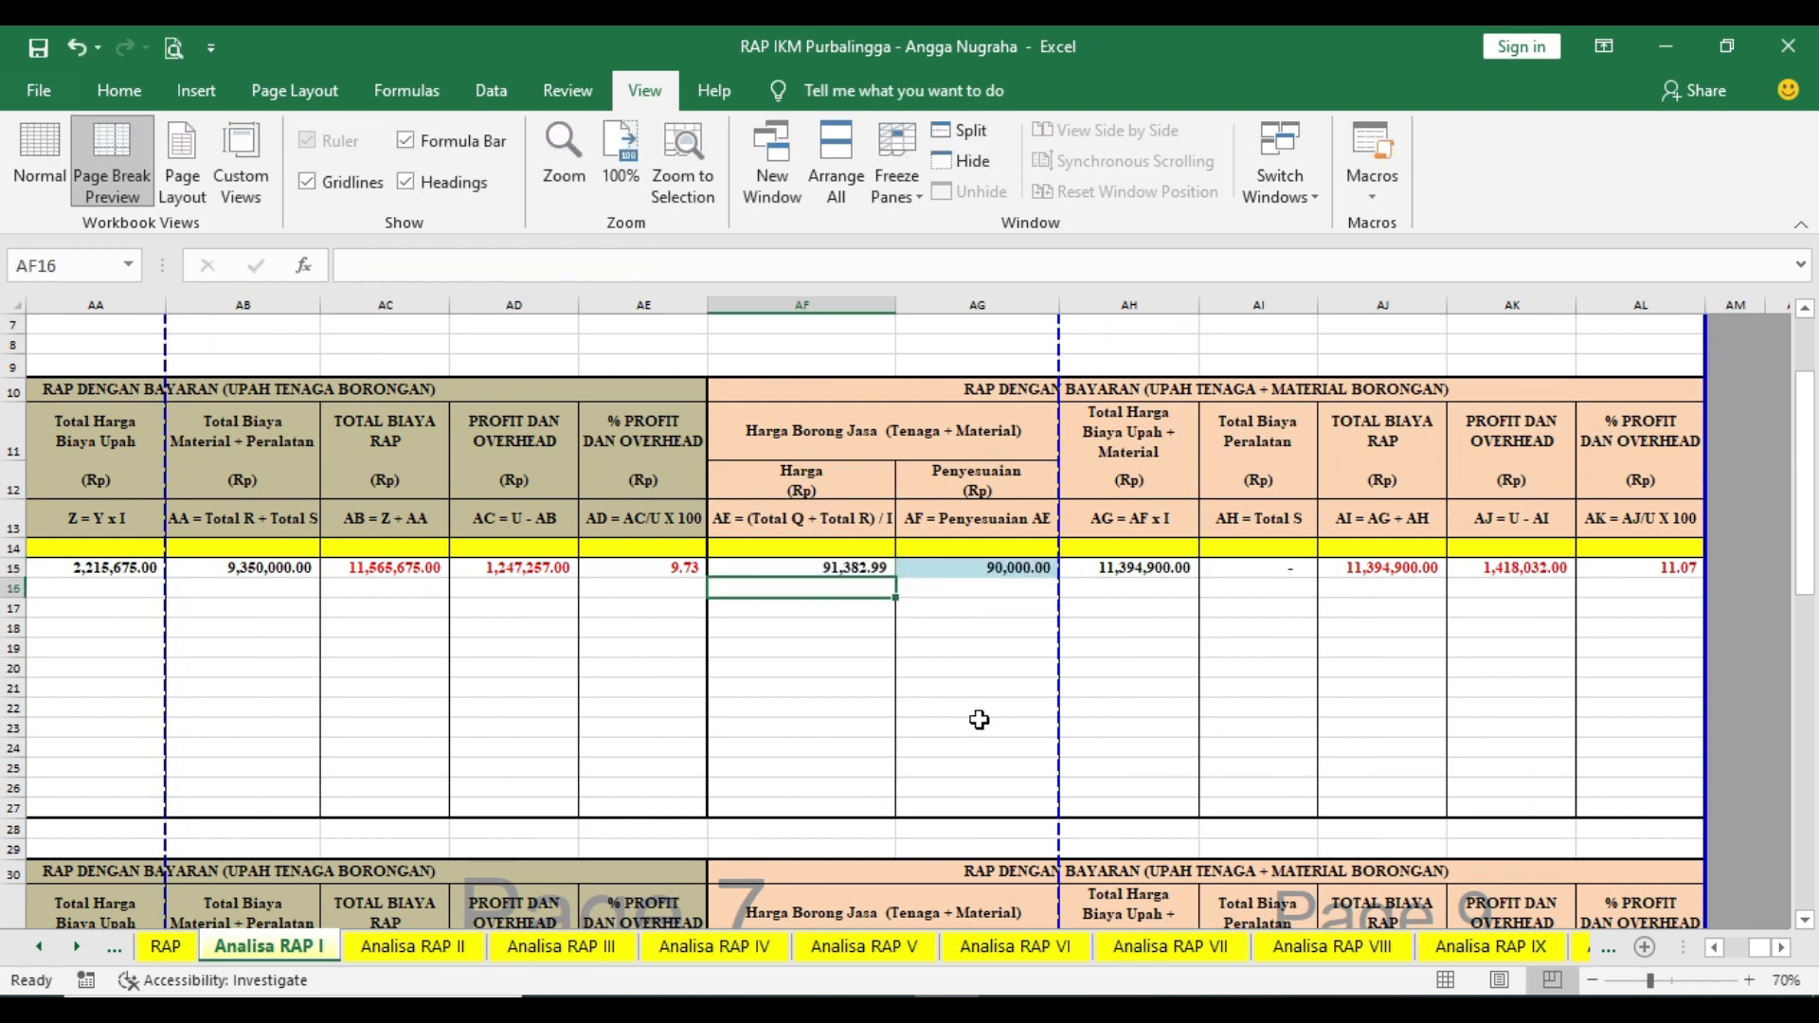
# - Trace the AF15 piecework price back to the labour and material costs in R16:S23 and the Bouwplank work volume
pyautogui.click(1713, 950)
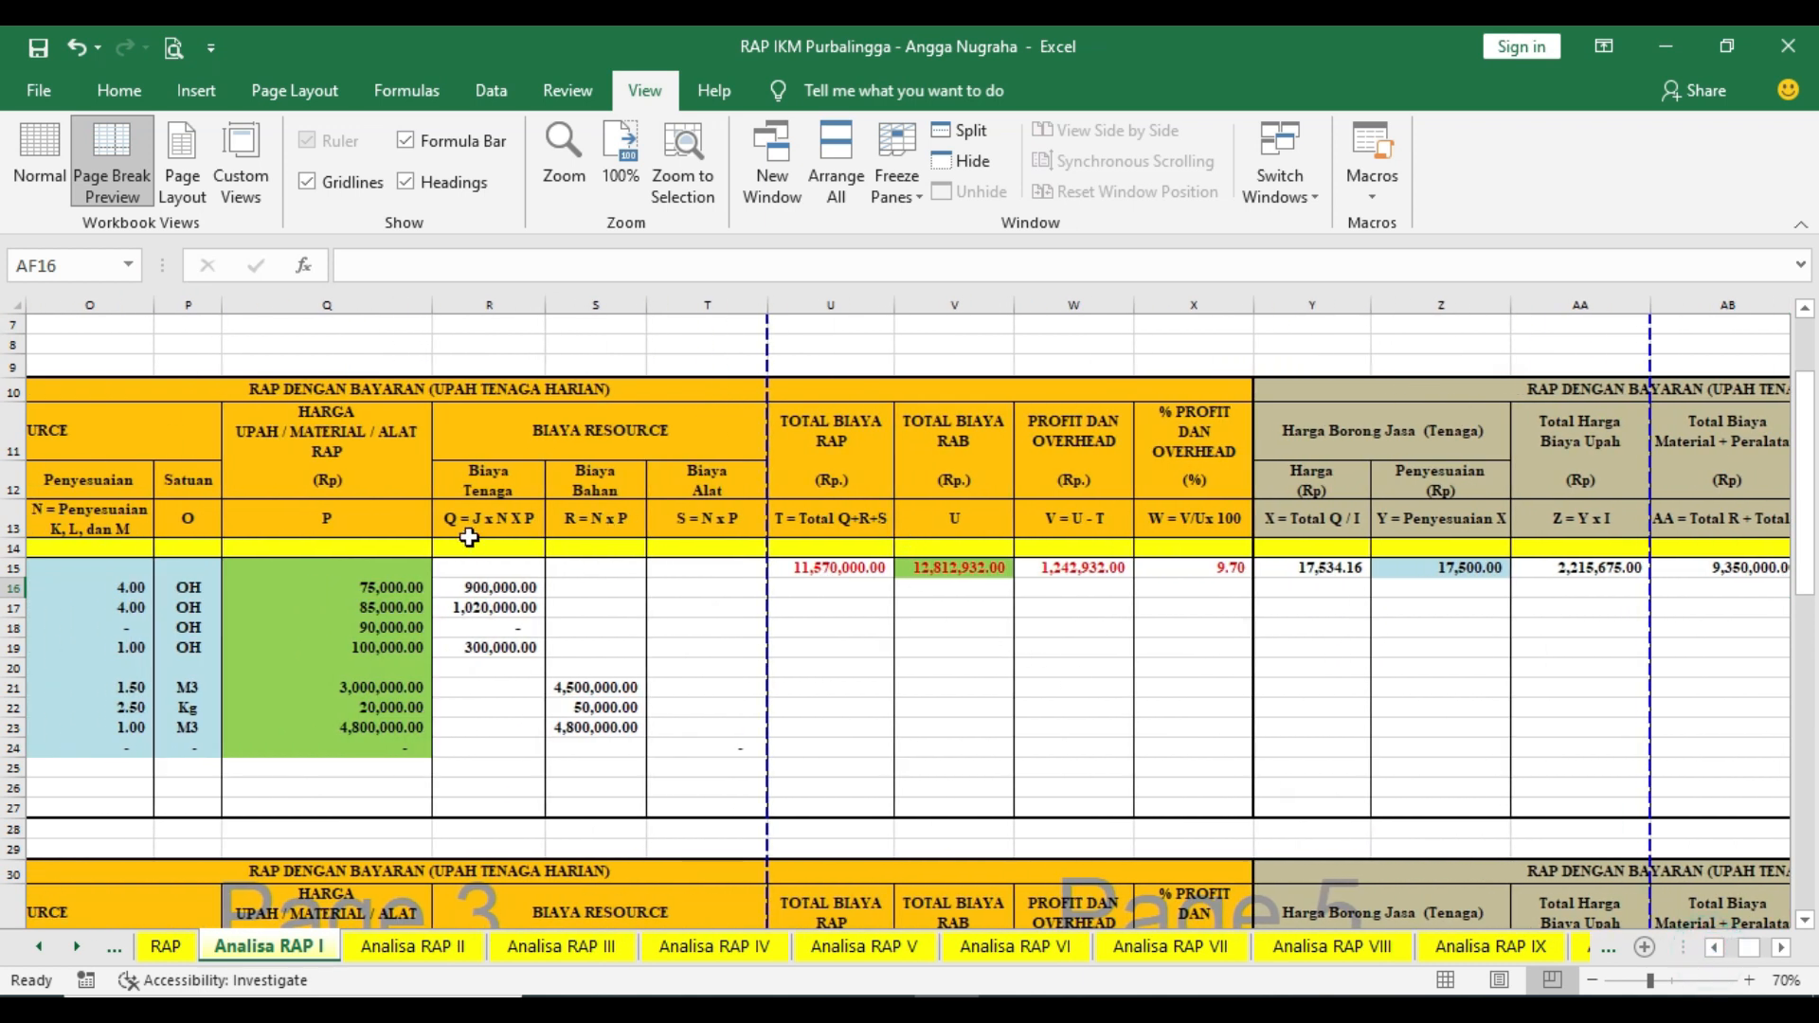
pyautogui.moveTo(479, 587); pyautogui.dragTo(600, 736)
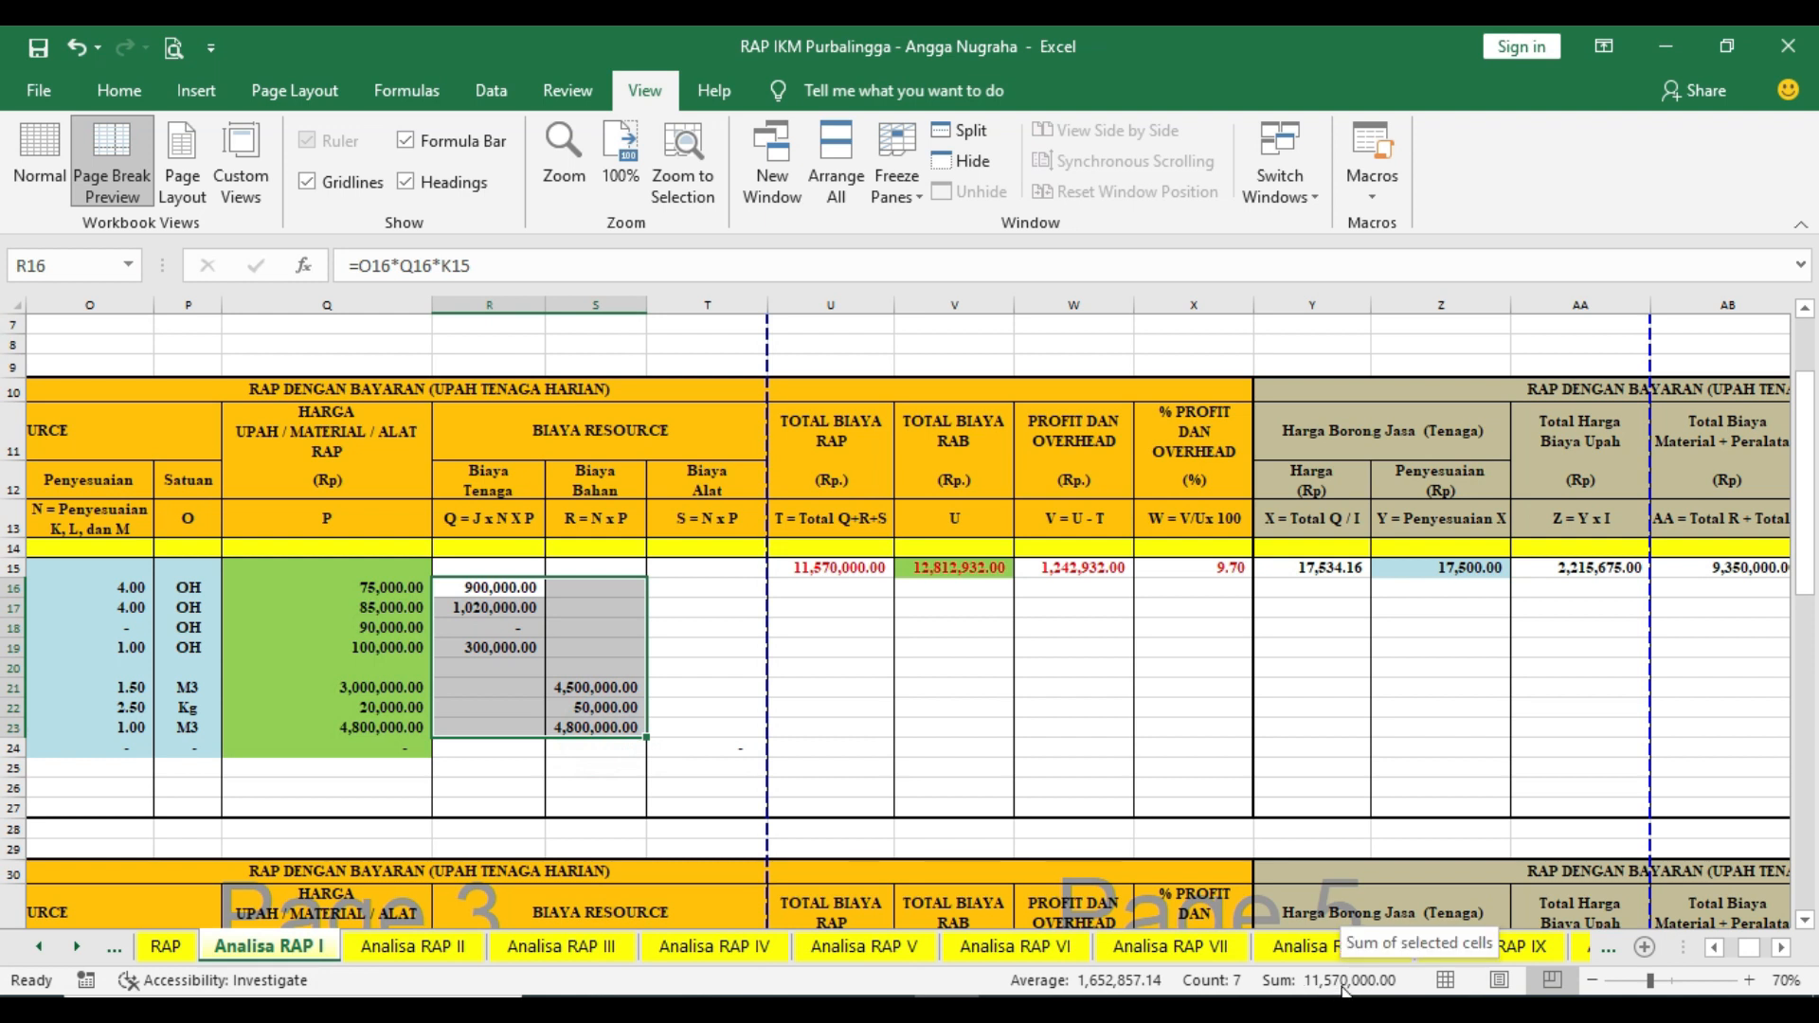
pyautogui.click(1716, 948)
pyautogui.click(1716, 948)
pyautogui.click(1716, 948)
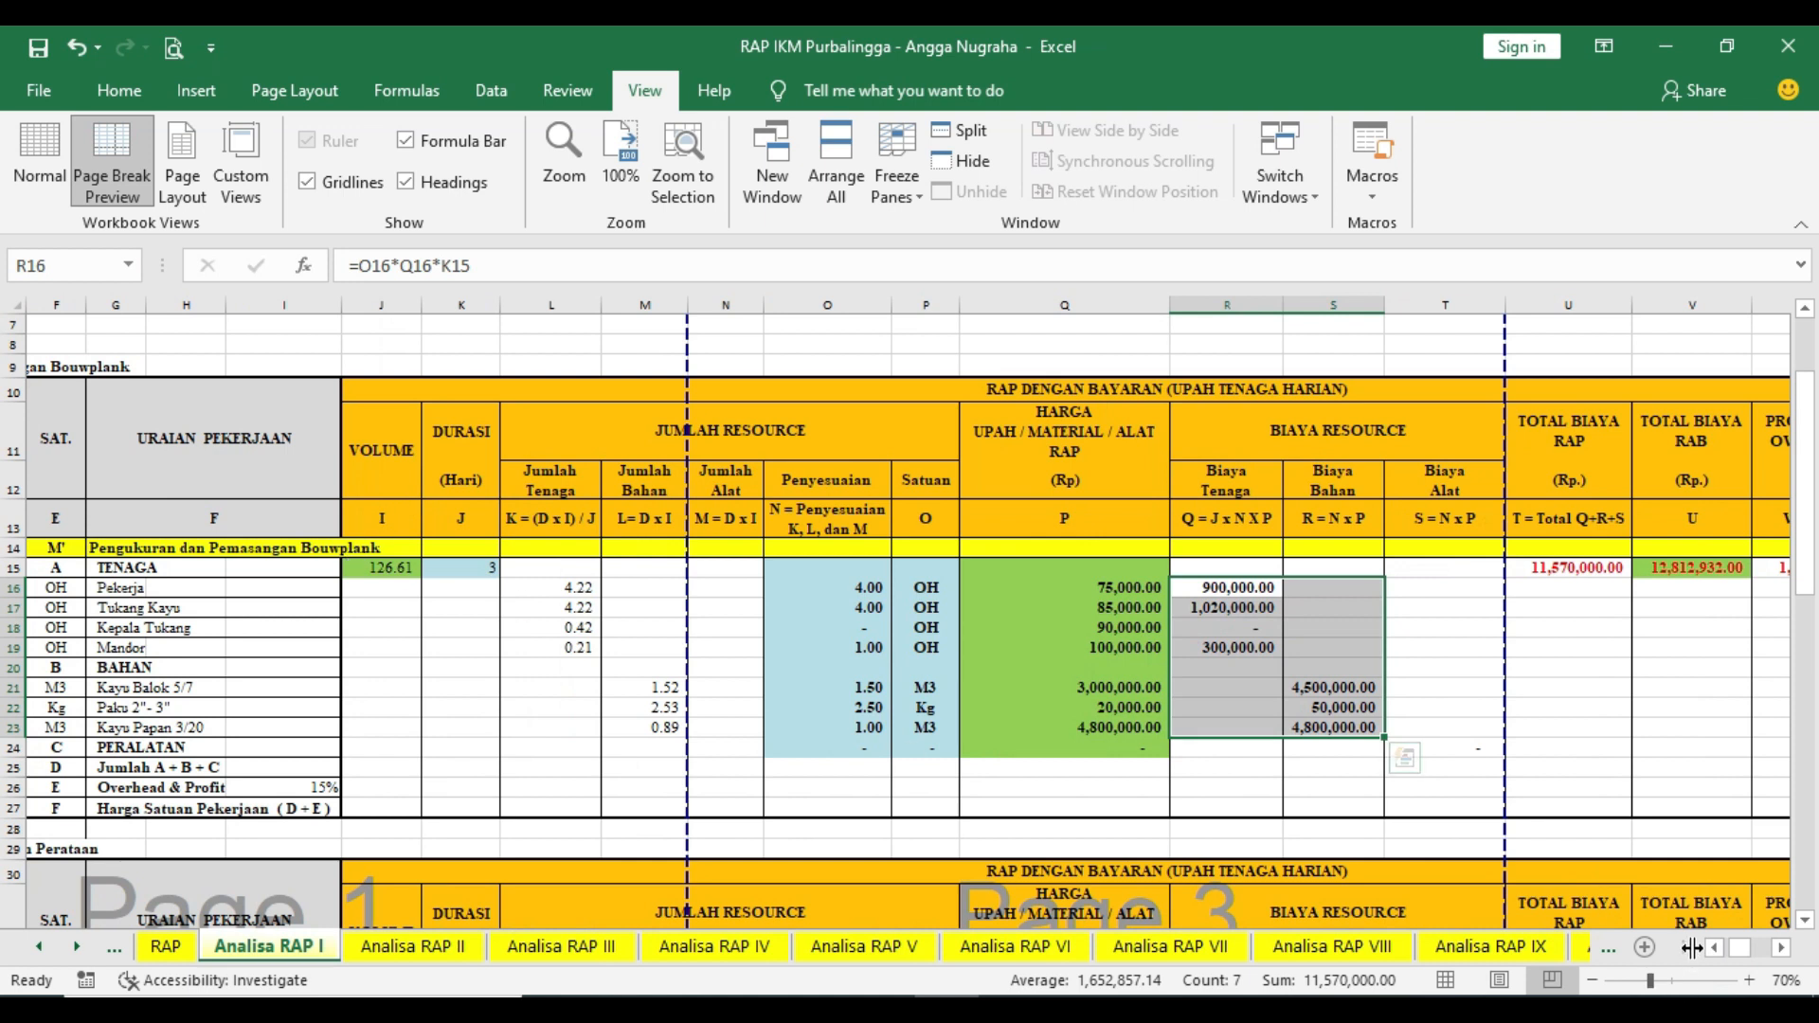
pyautogui.click(1781, 950)
pyautogui.click(1781, 950)
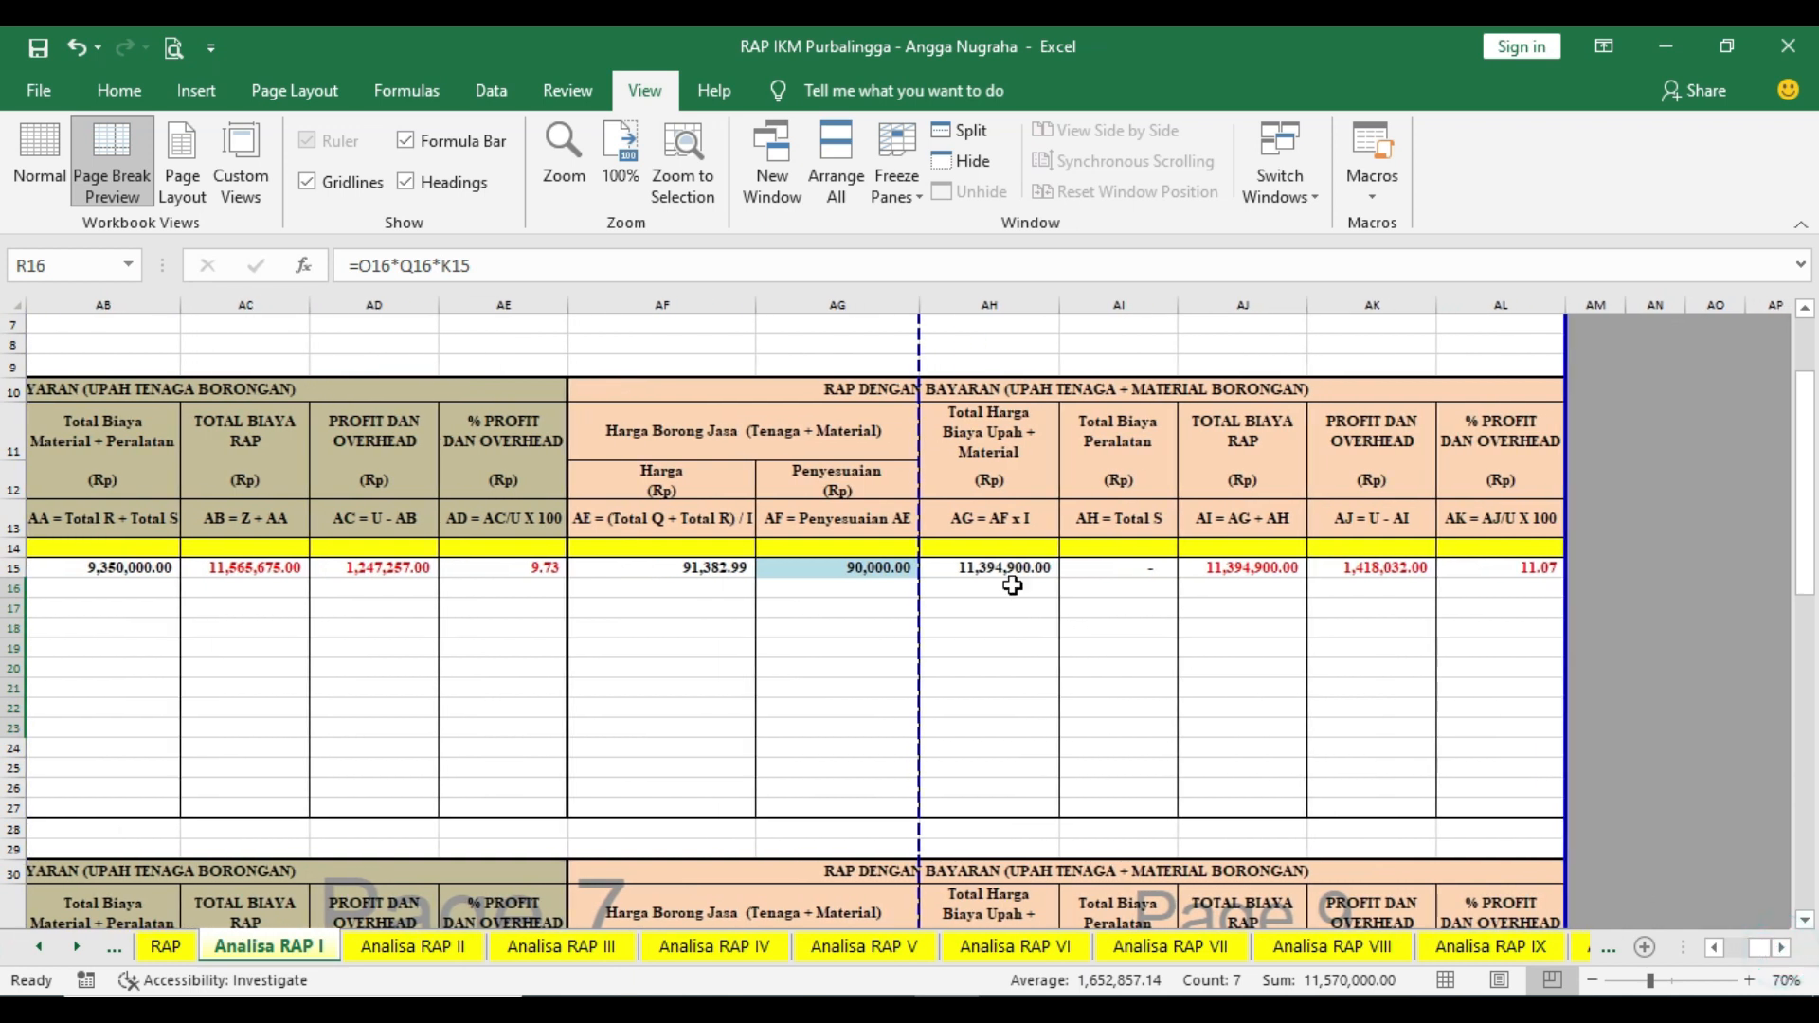
pyautogui.doubleClick(704, 571)
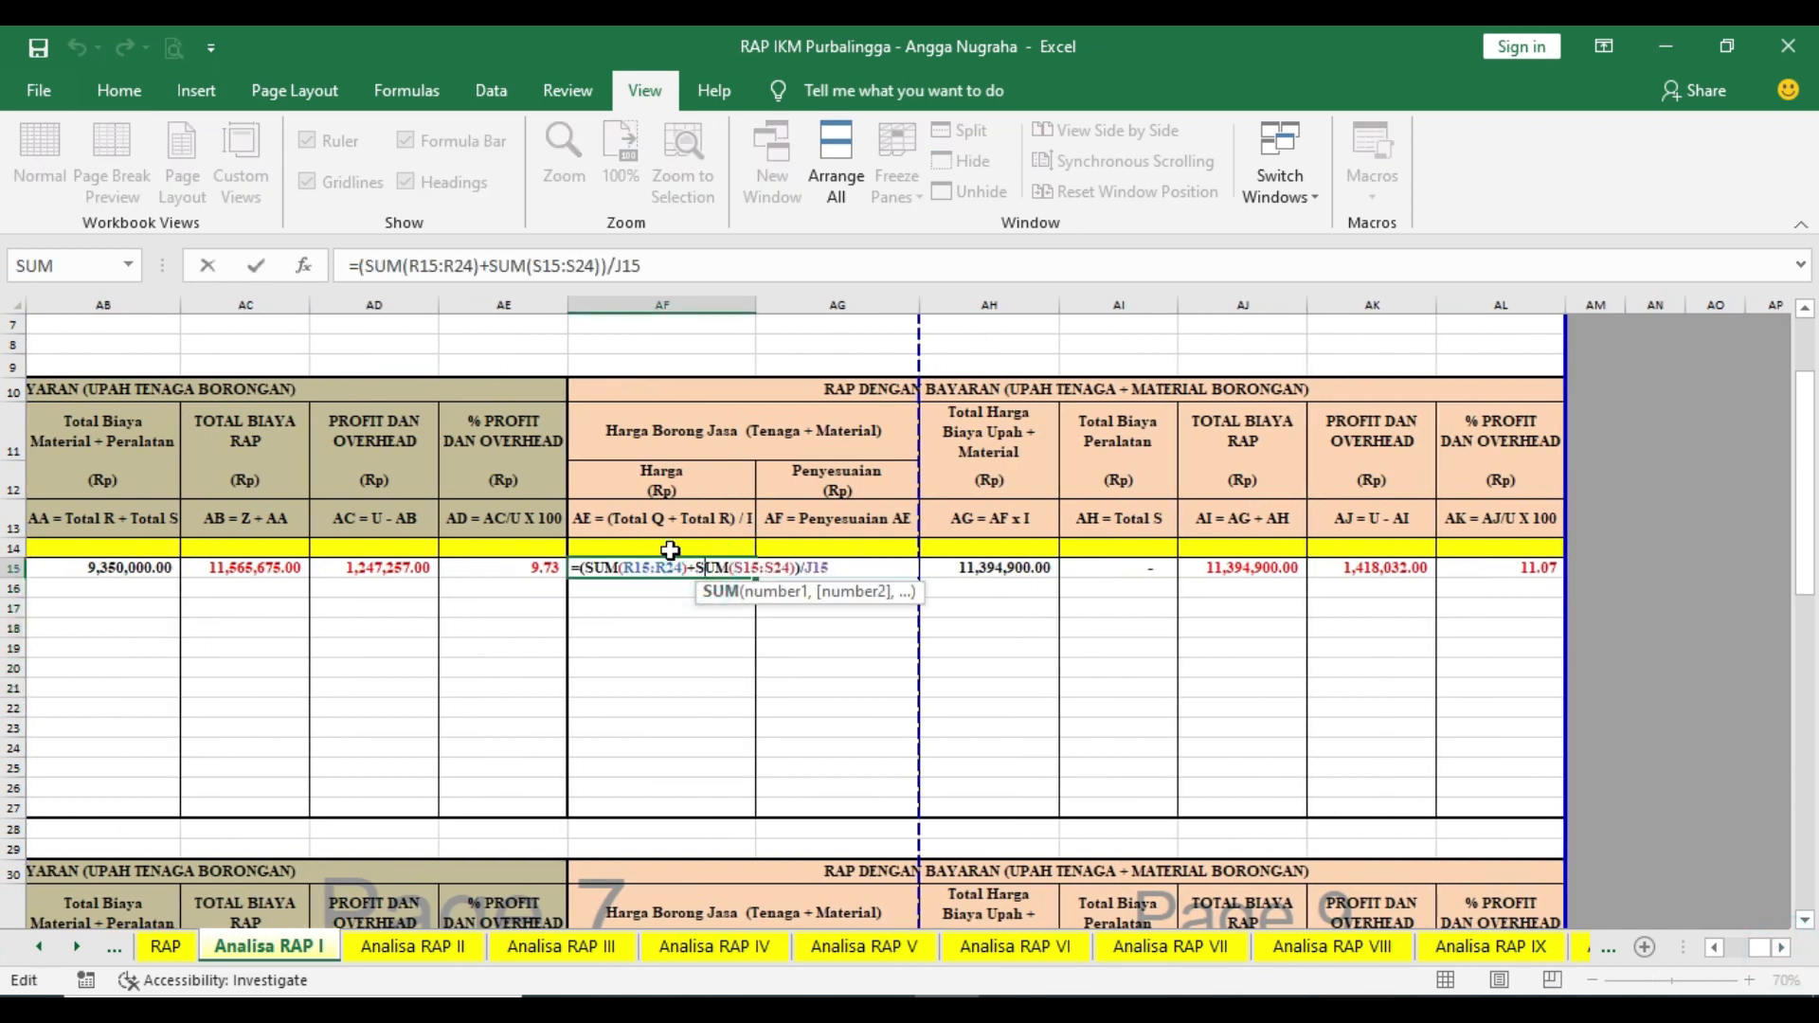
pyautogui.press('Escape')
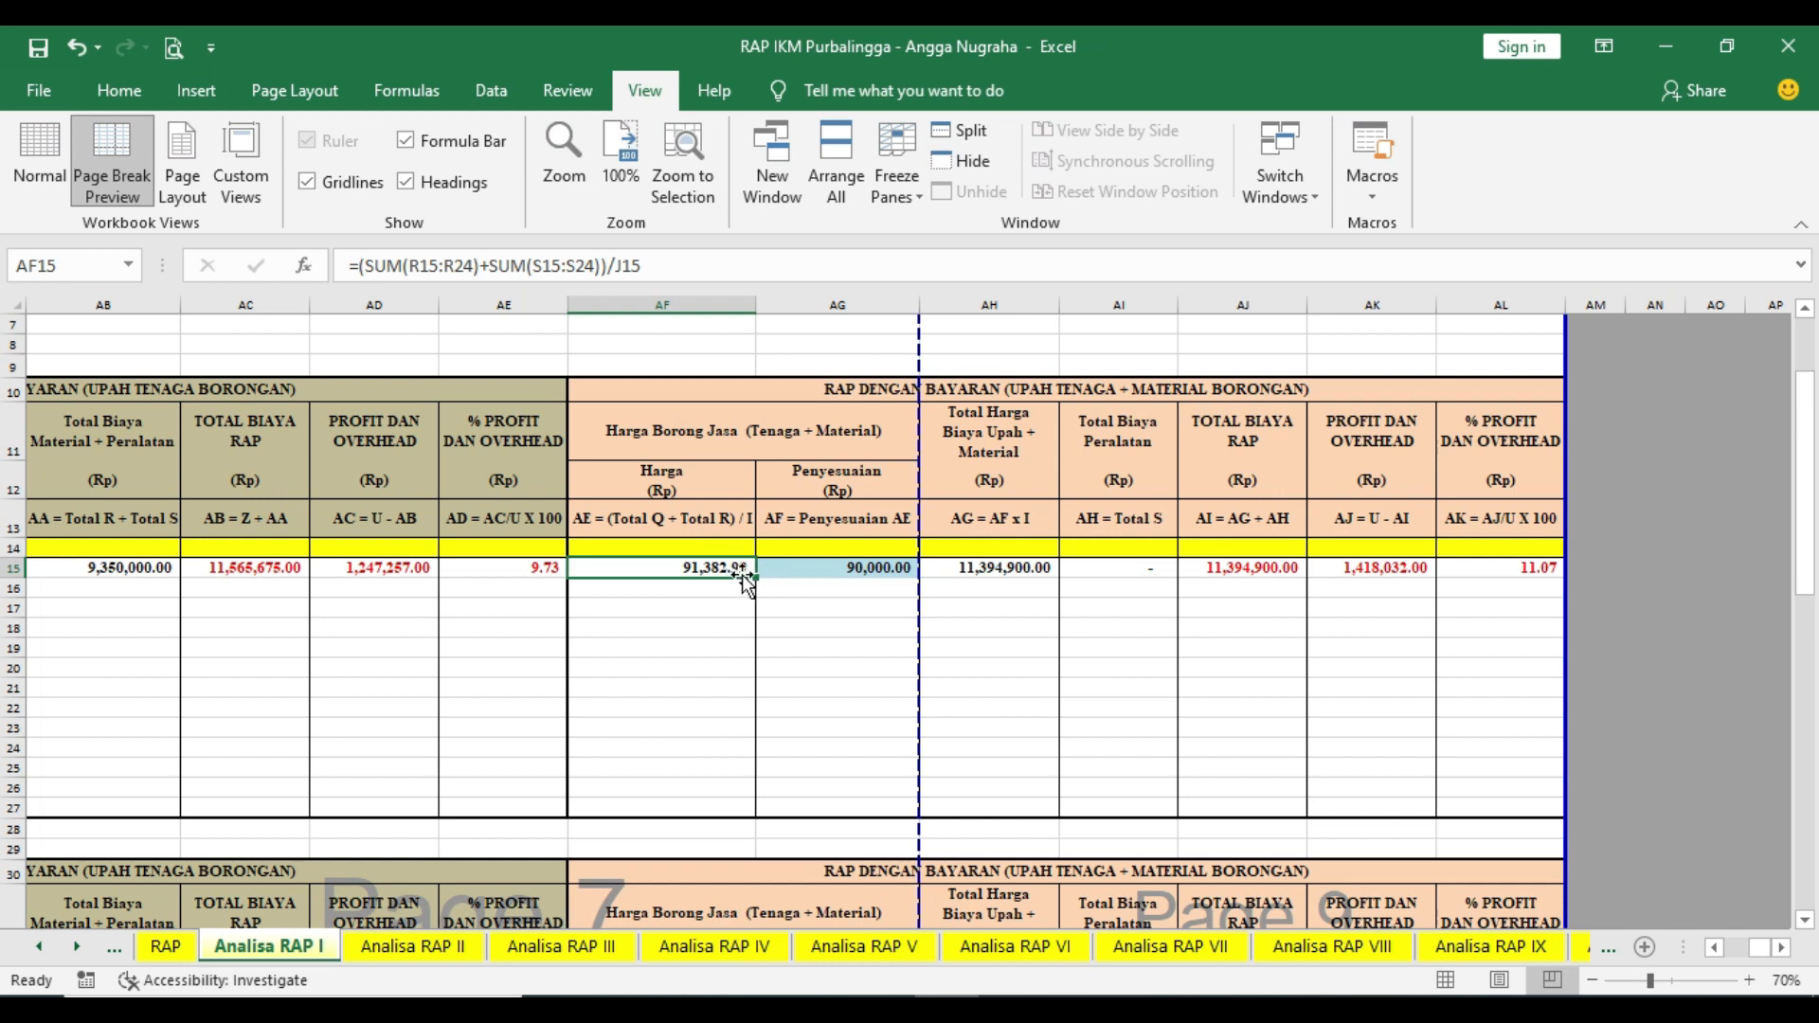
# - Set the Penyesuaian labour-plus-material piecework price for the Bouwplank work in AG15 to 91,000
pyautogui.click(838, 573)
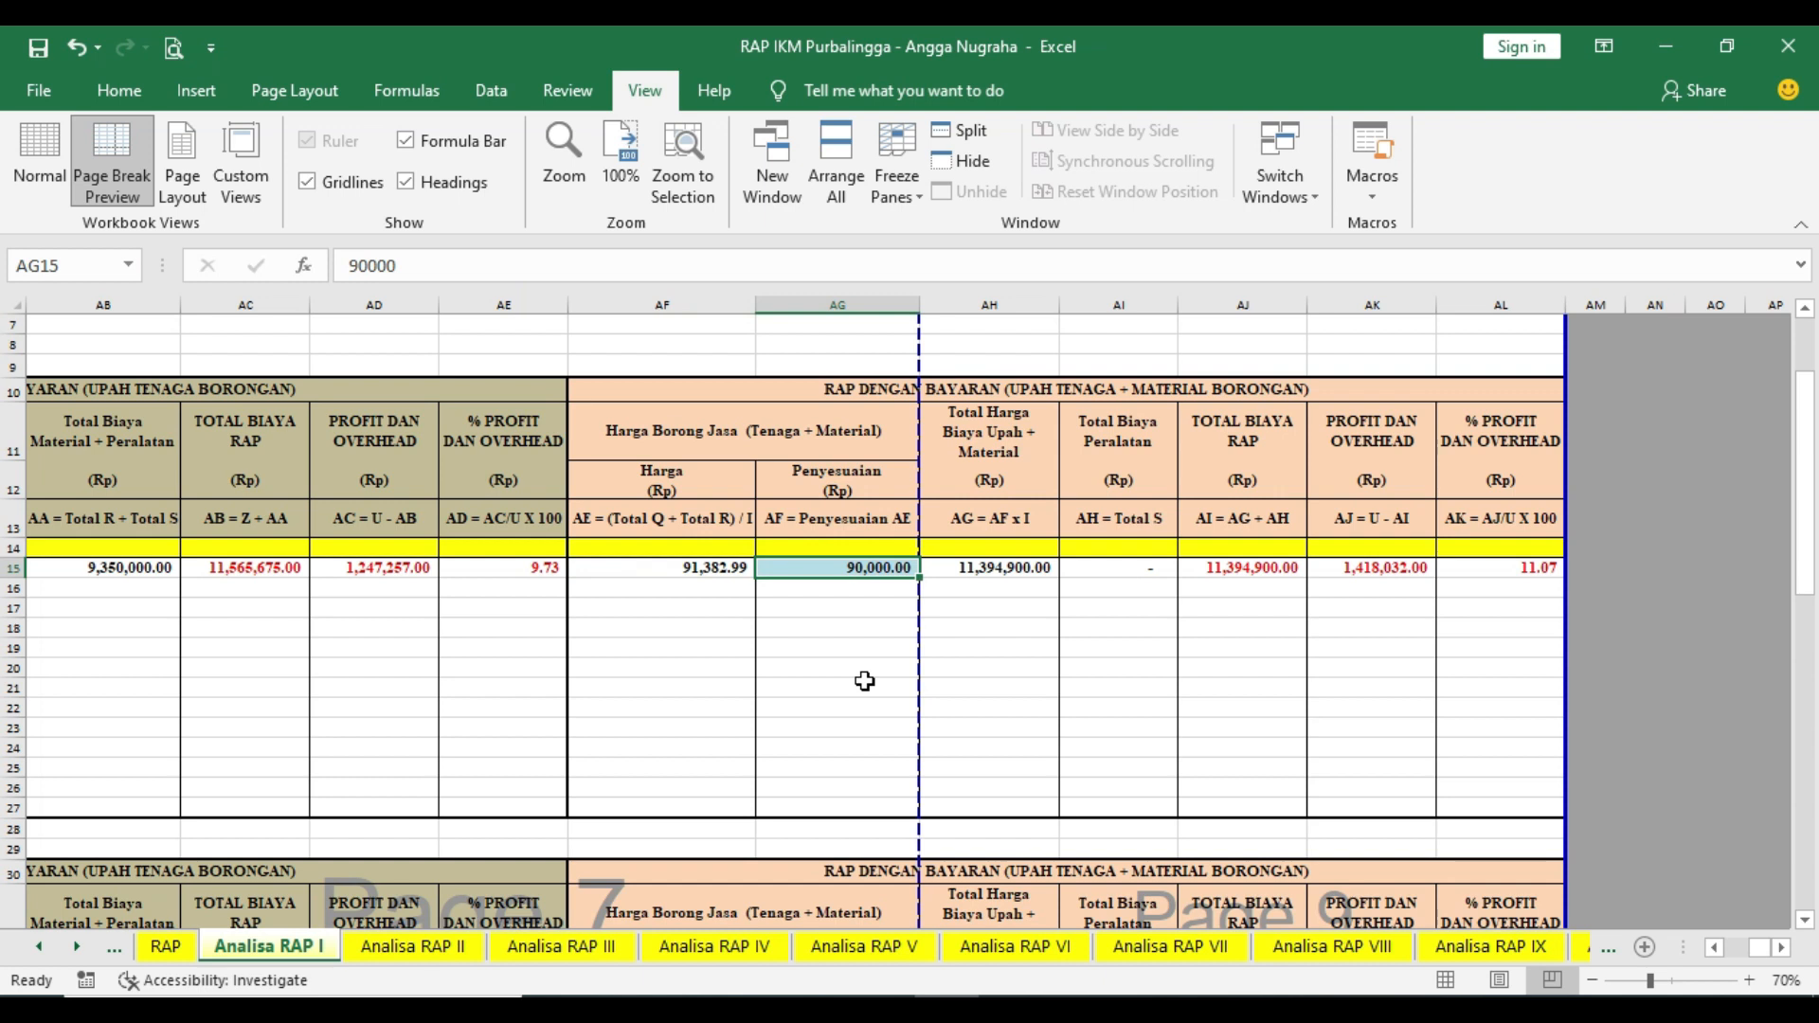
pyautogui.write('9')
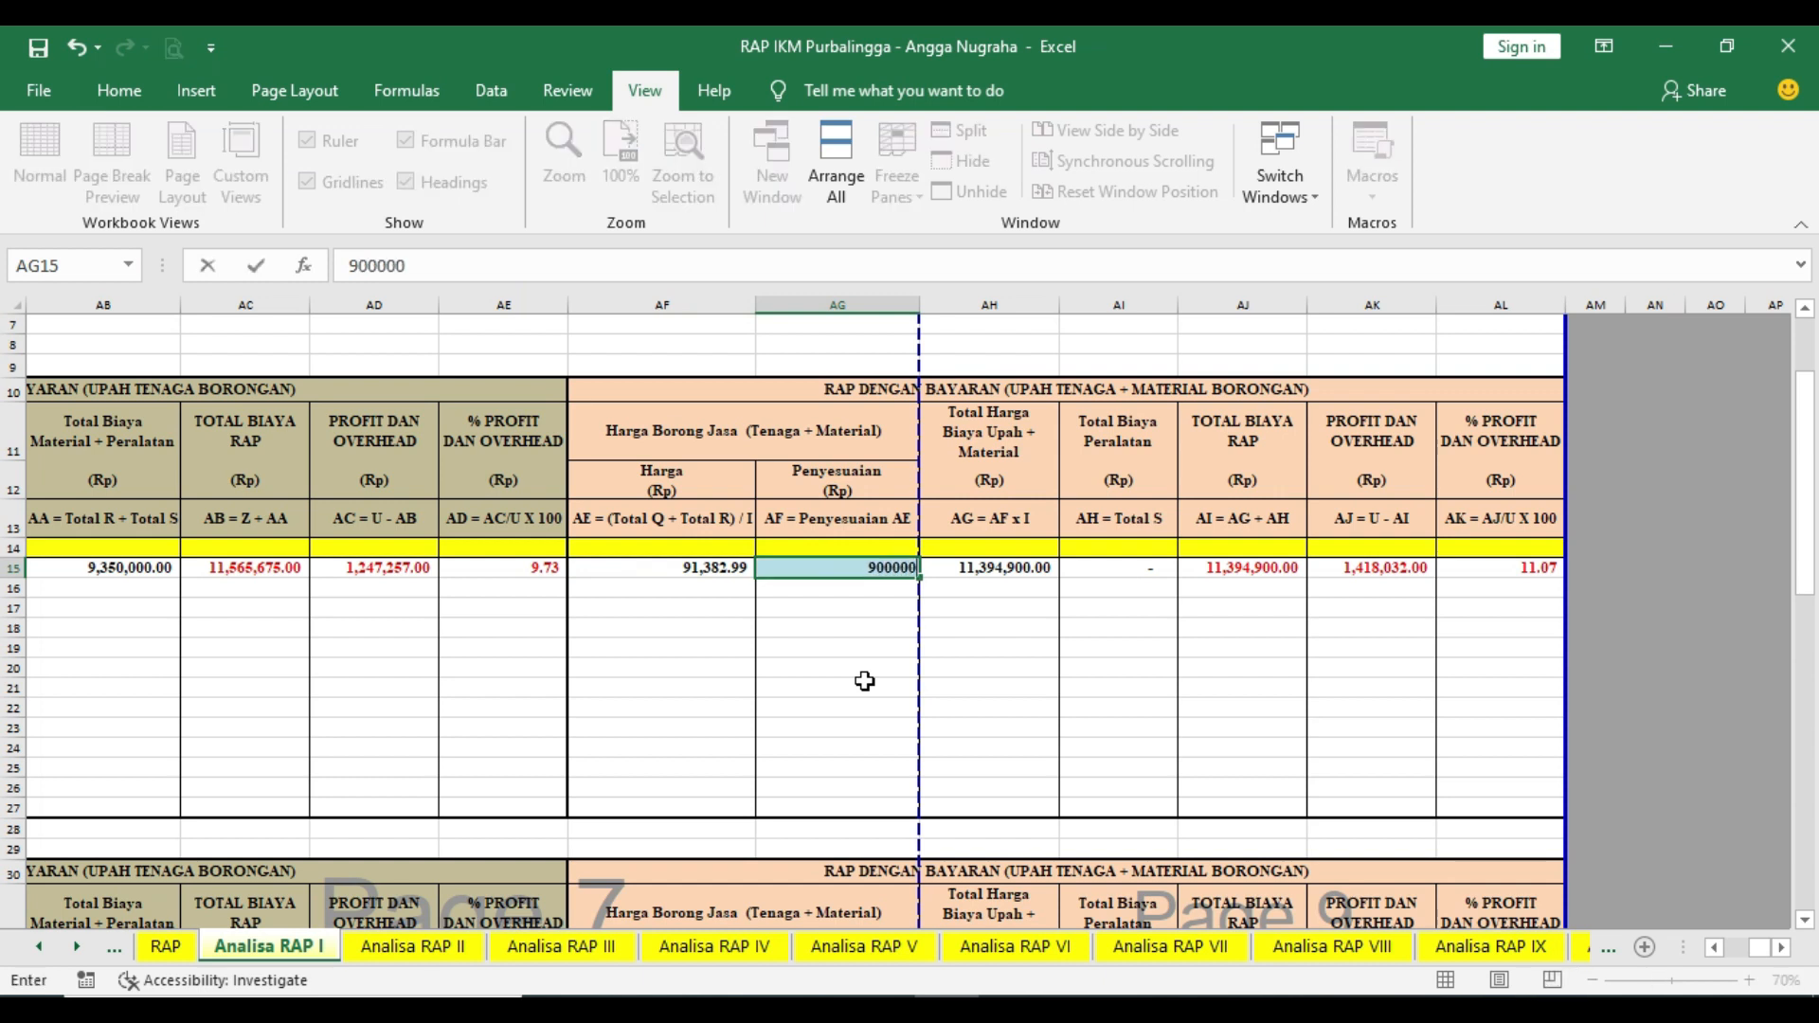
pyautogui.write('100')
pyautogui.press('Return')
pyautogui.press('Up')
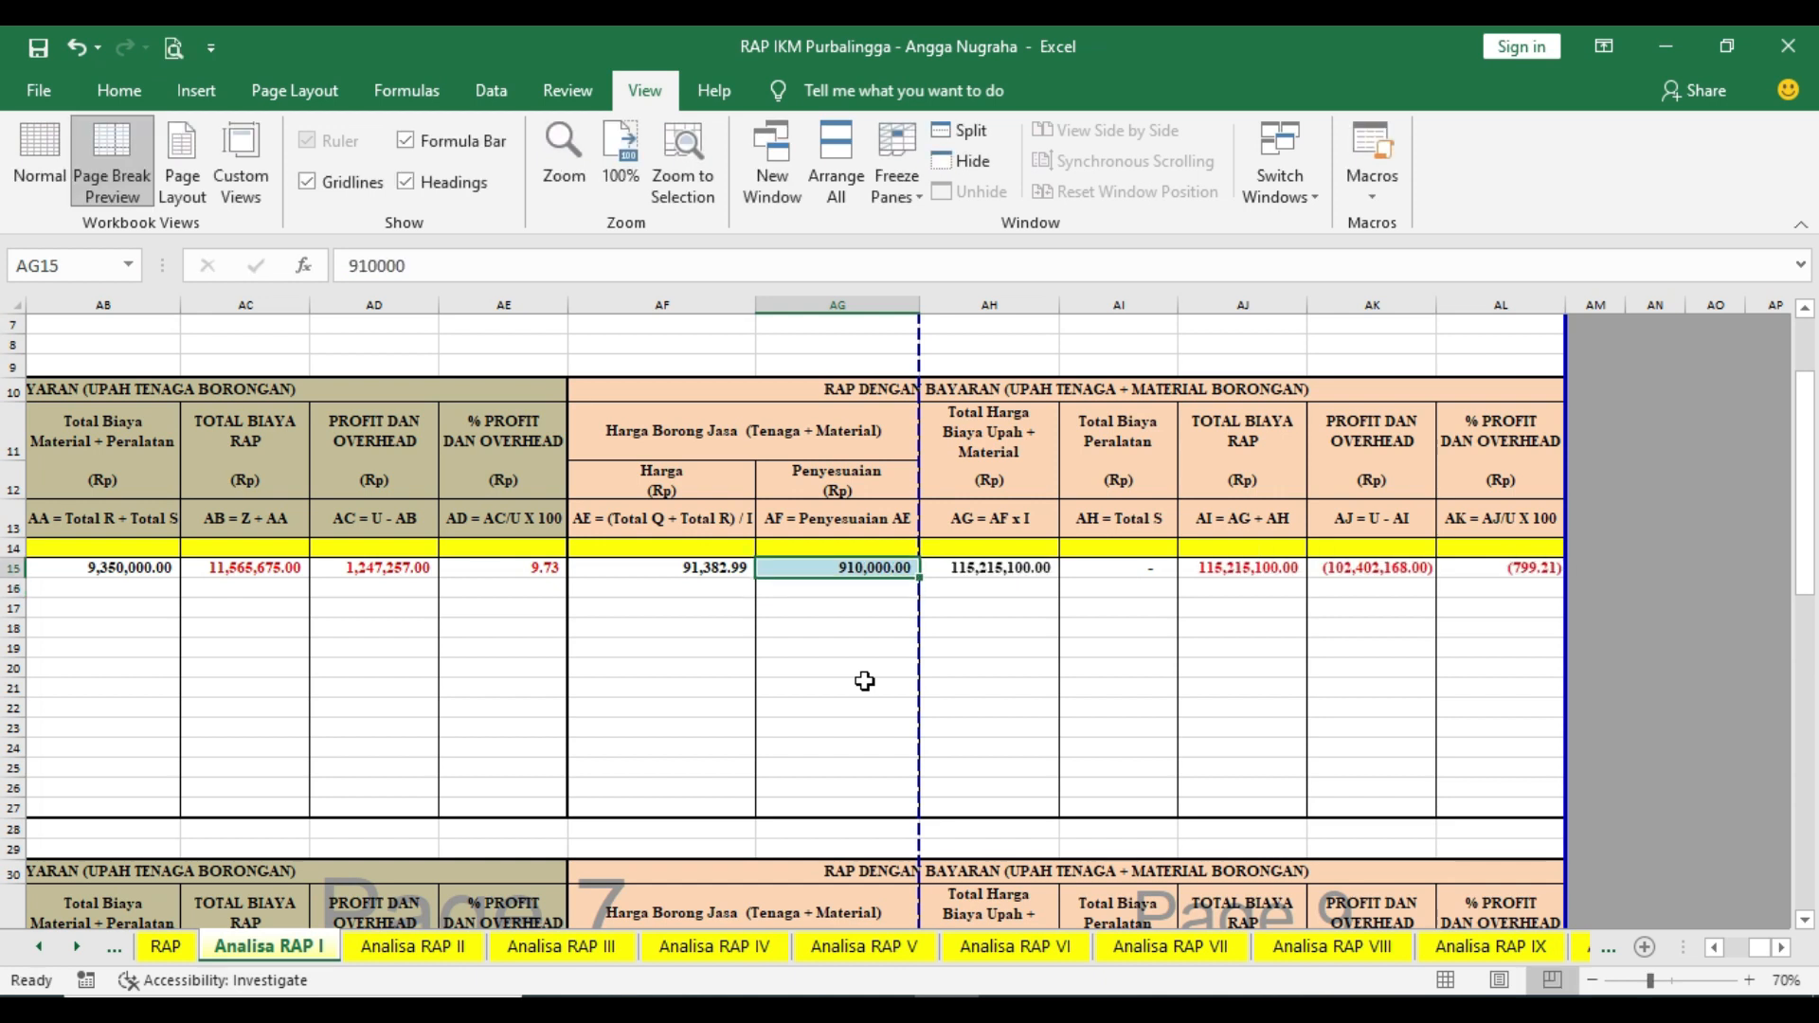
pyautogui.write('91,000')
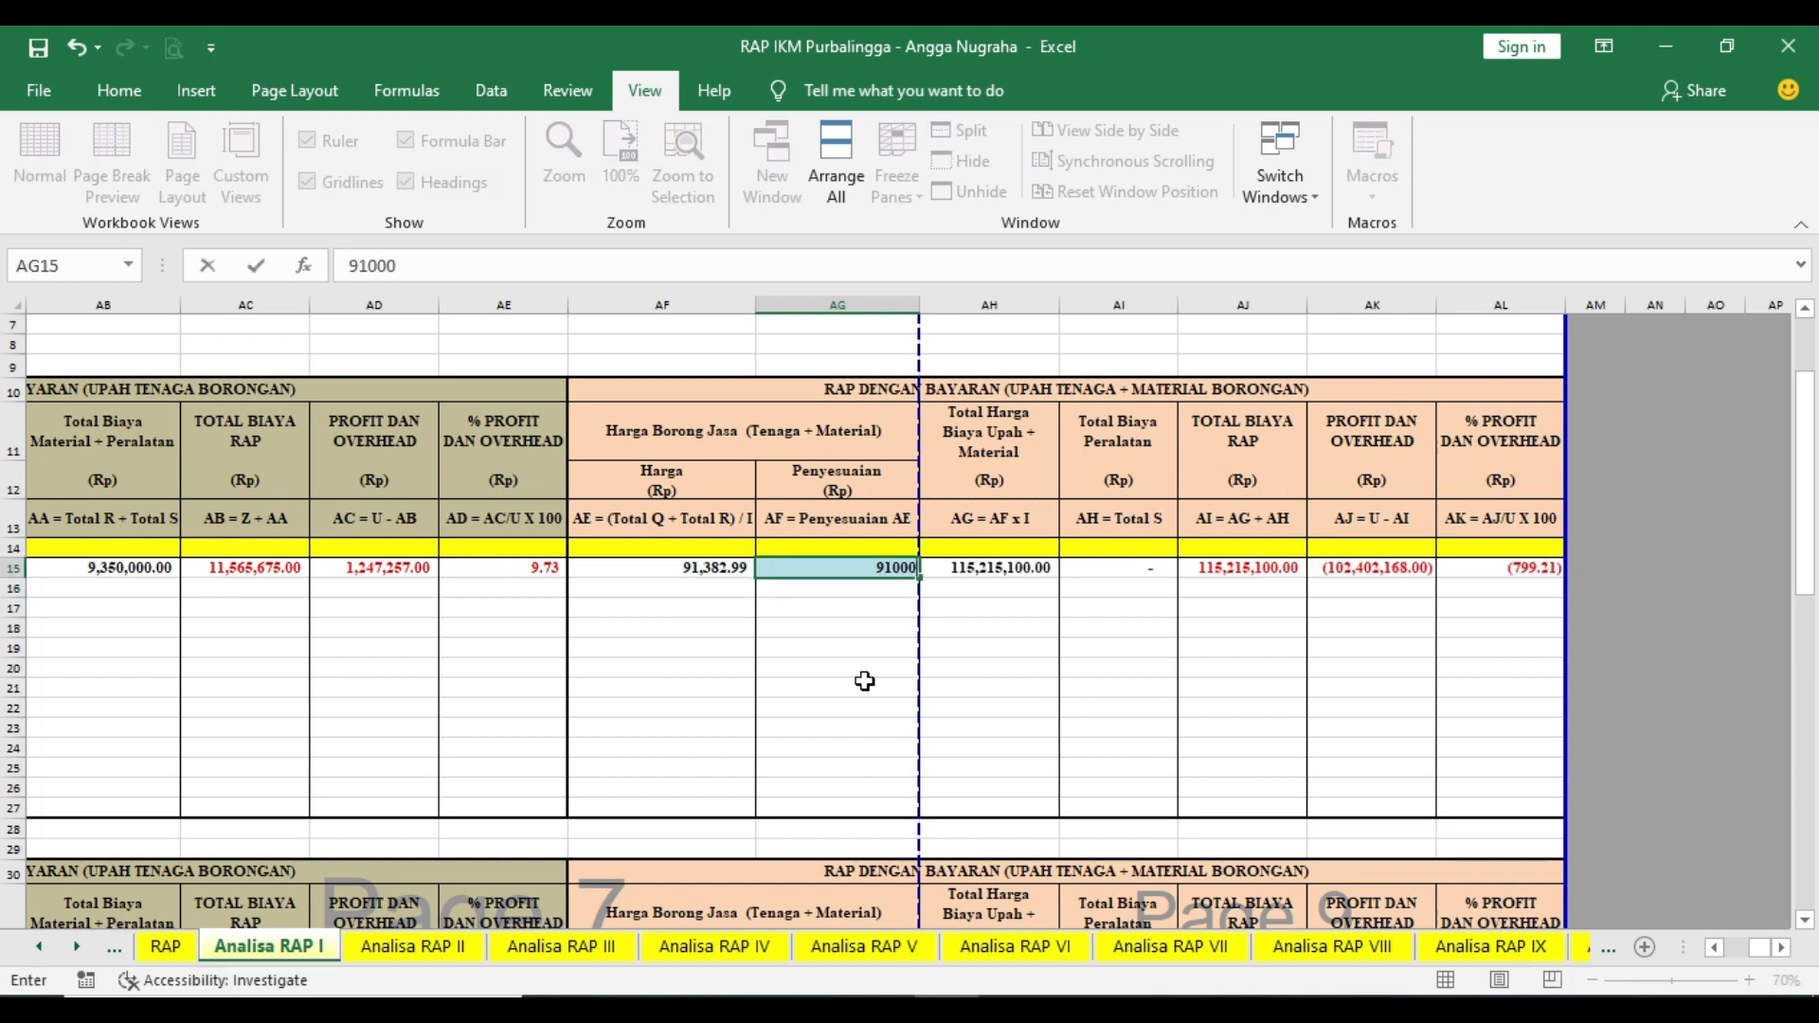
pyautogui.press('Return')
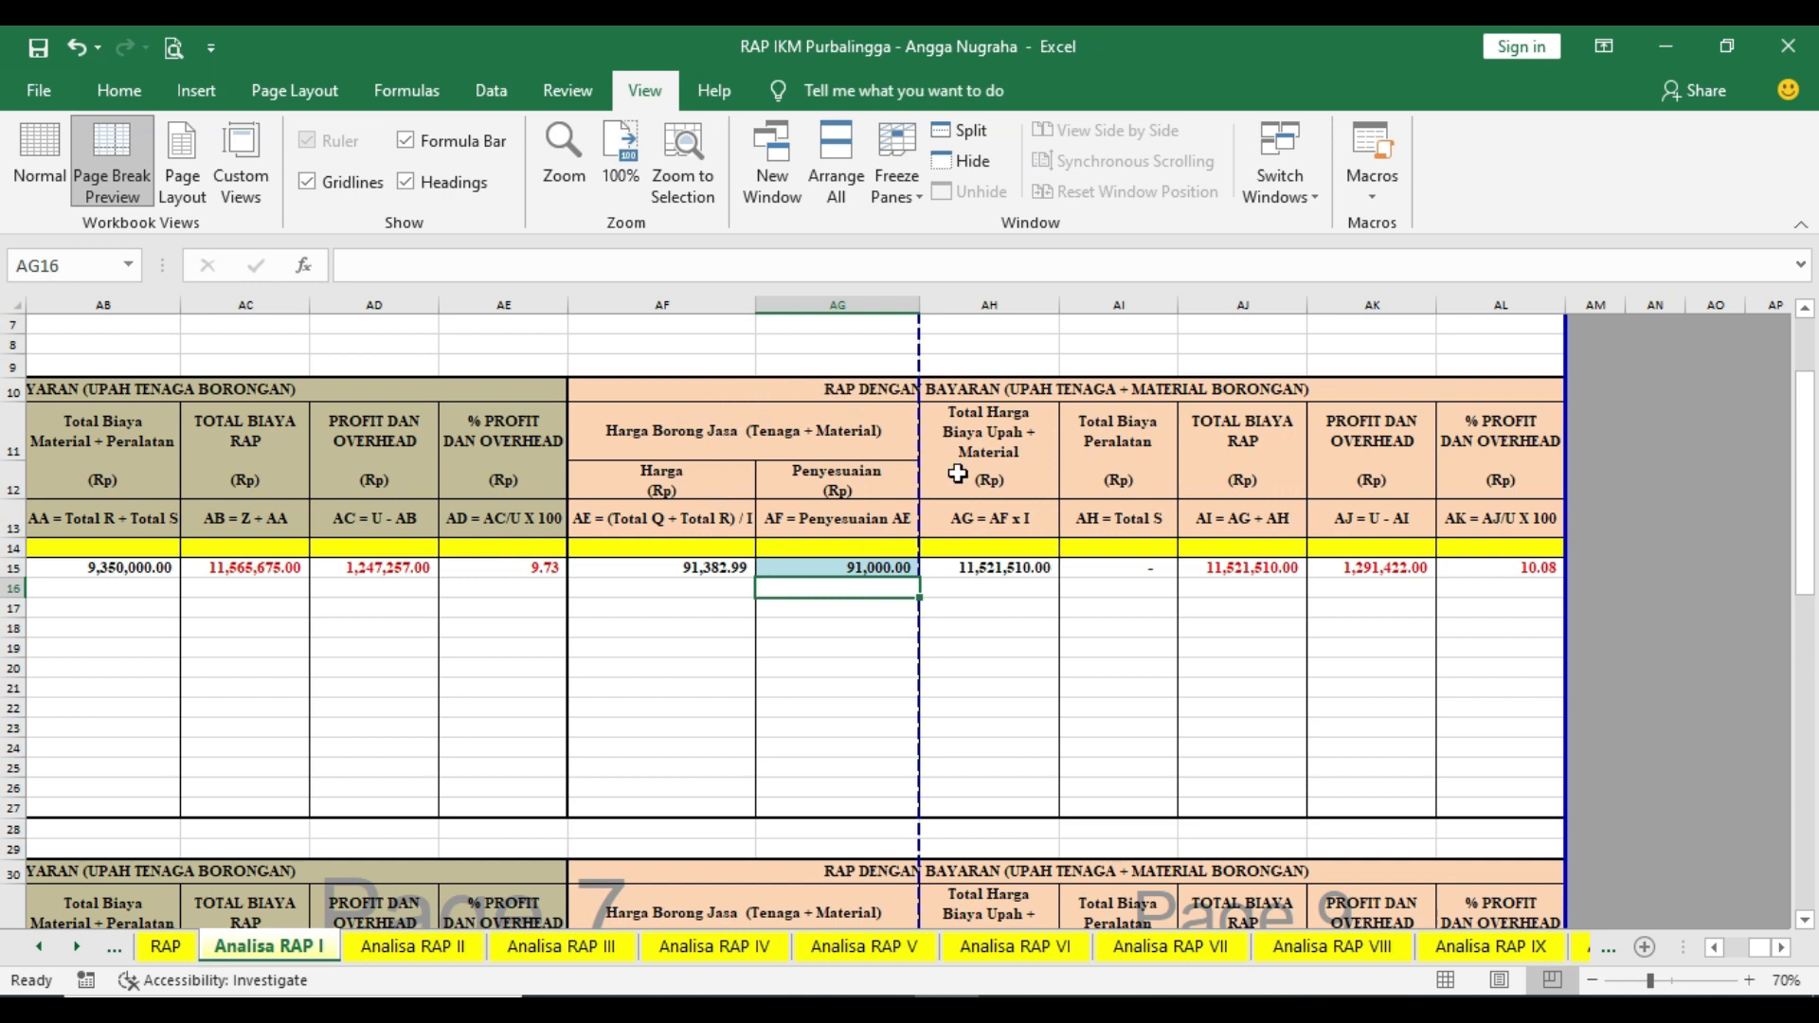
# - Inspect the Total Biaya RAP formula in AJ15 and the profit and overhead percentage formula in AL15
pyautogui.click(1236, 572)
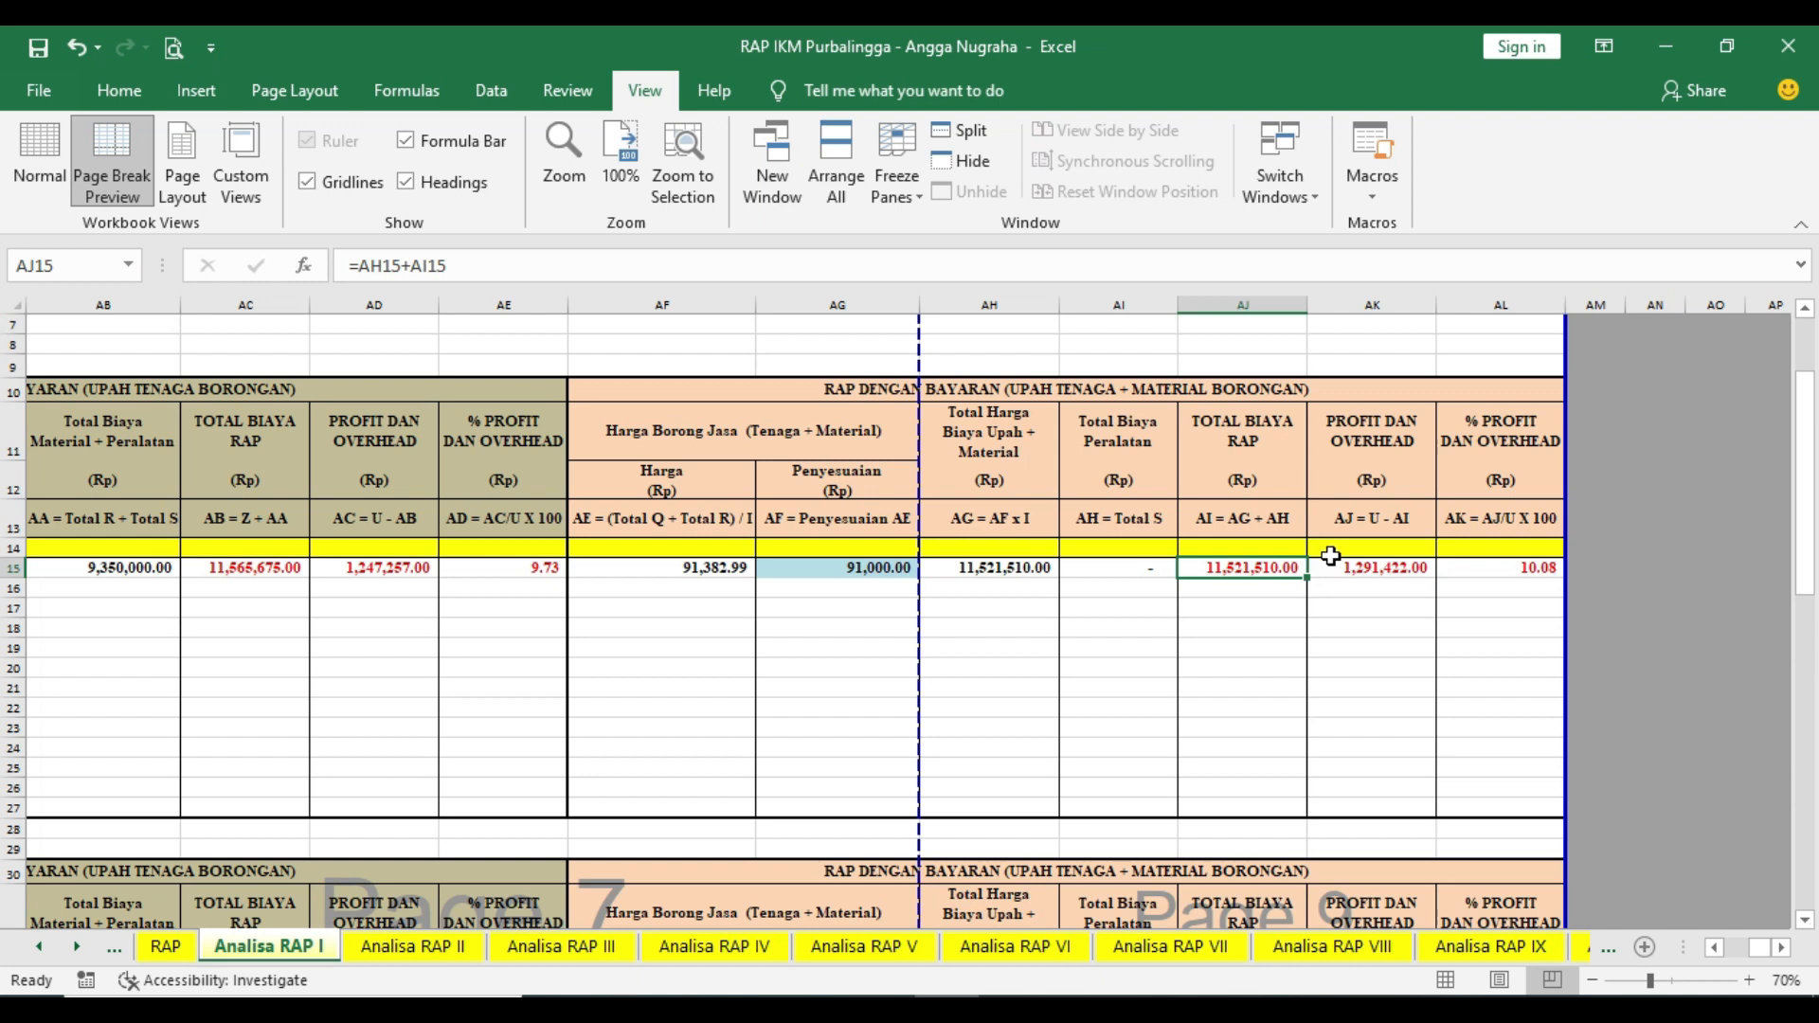
pyautogui.click(1542, 566)
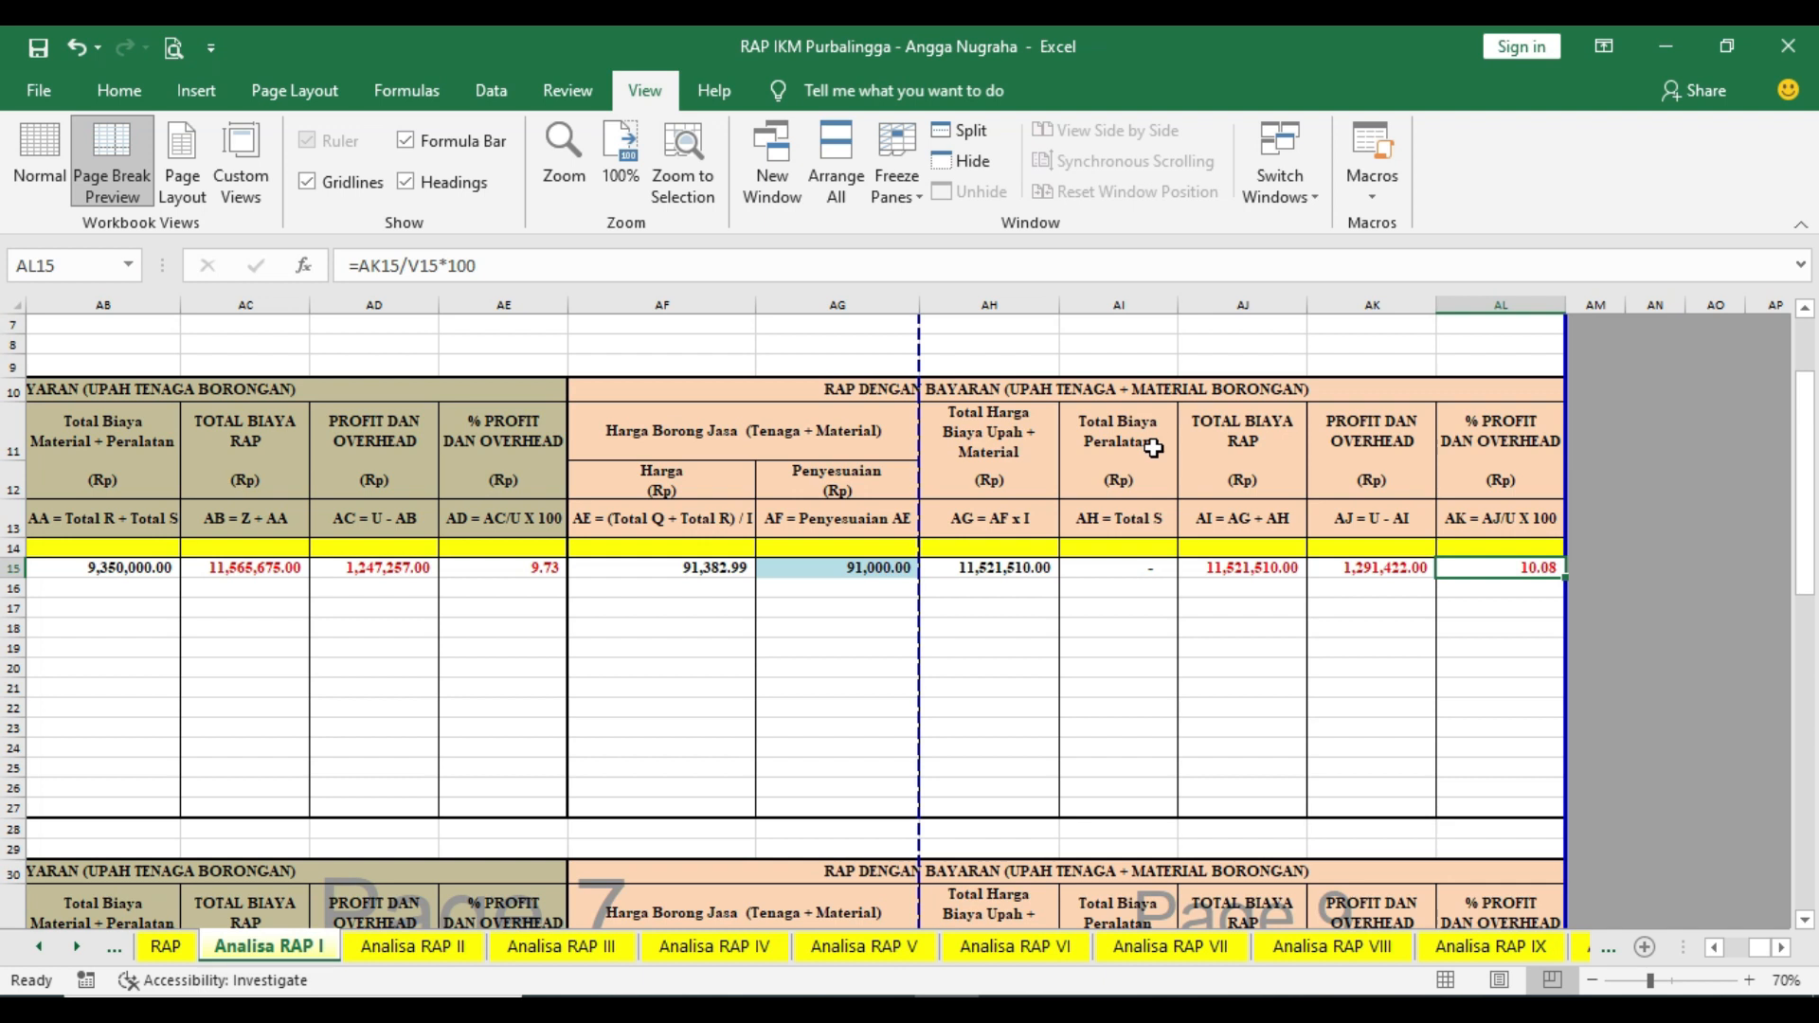
pyautogui.click(1500, 762)
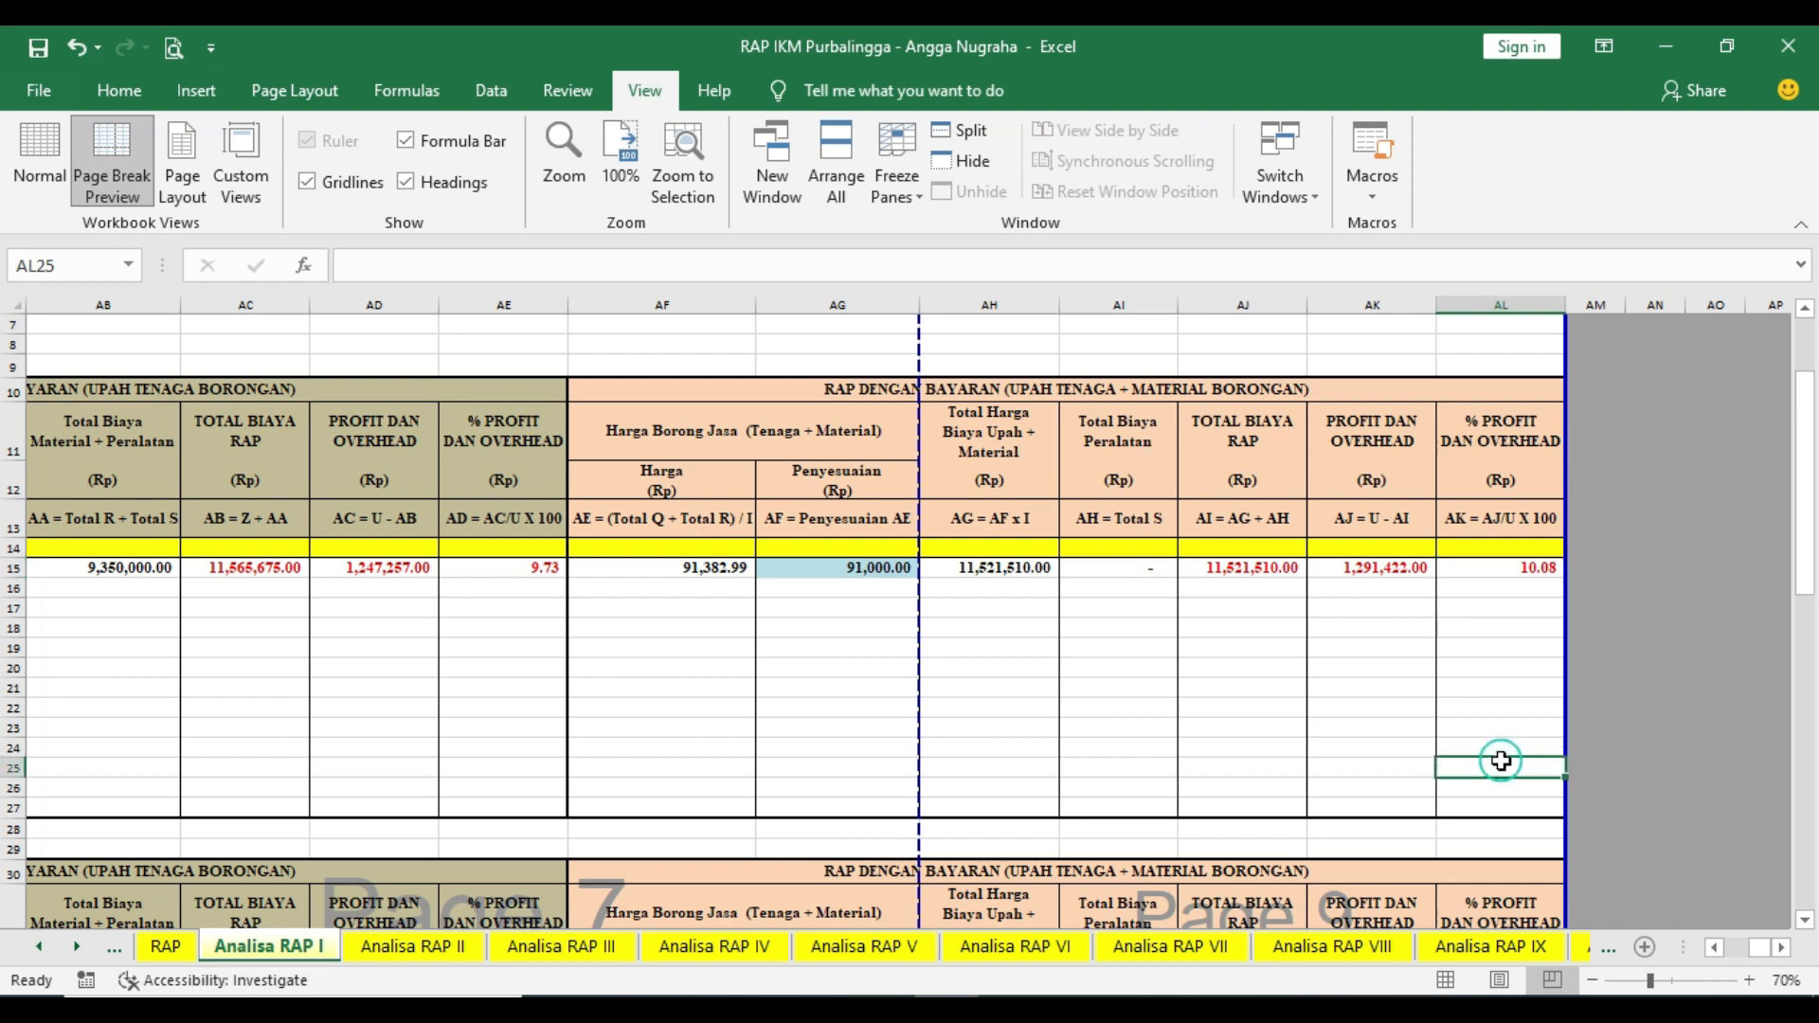
# - Compare the Analisa RAP I work-item tables with the Pekerjaan Persiapan items listed on the RAP sheet
pyautogui.moveTo(1757, 949); pyautogui.dragTo(1731, 949)
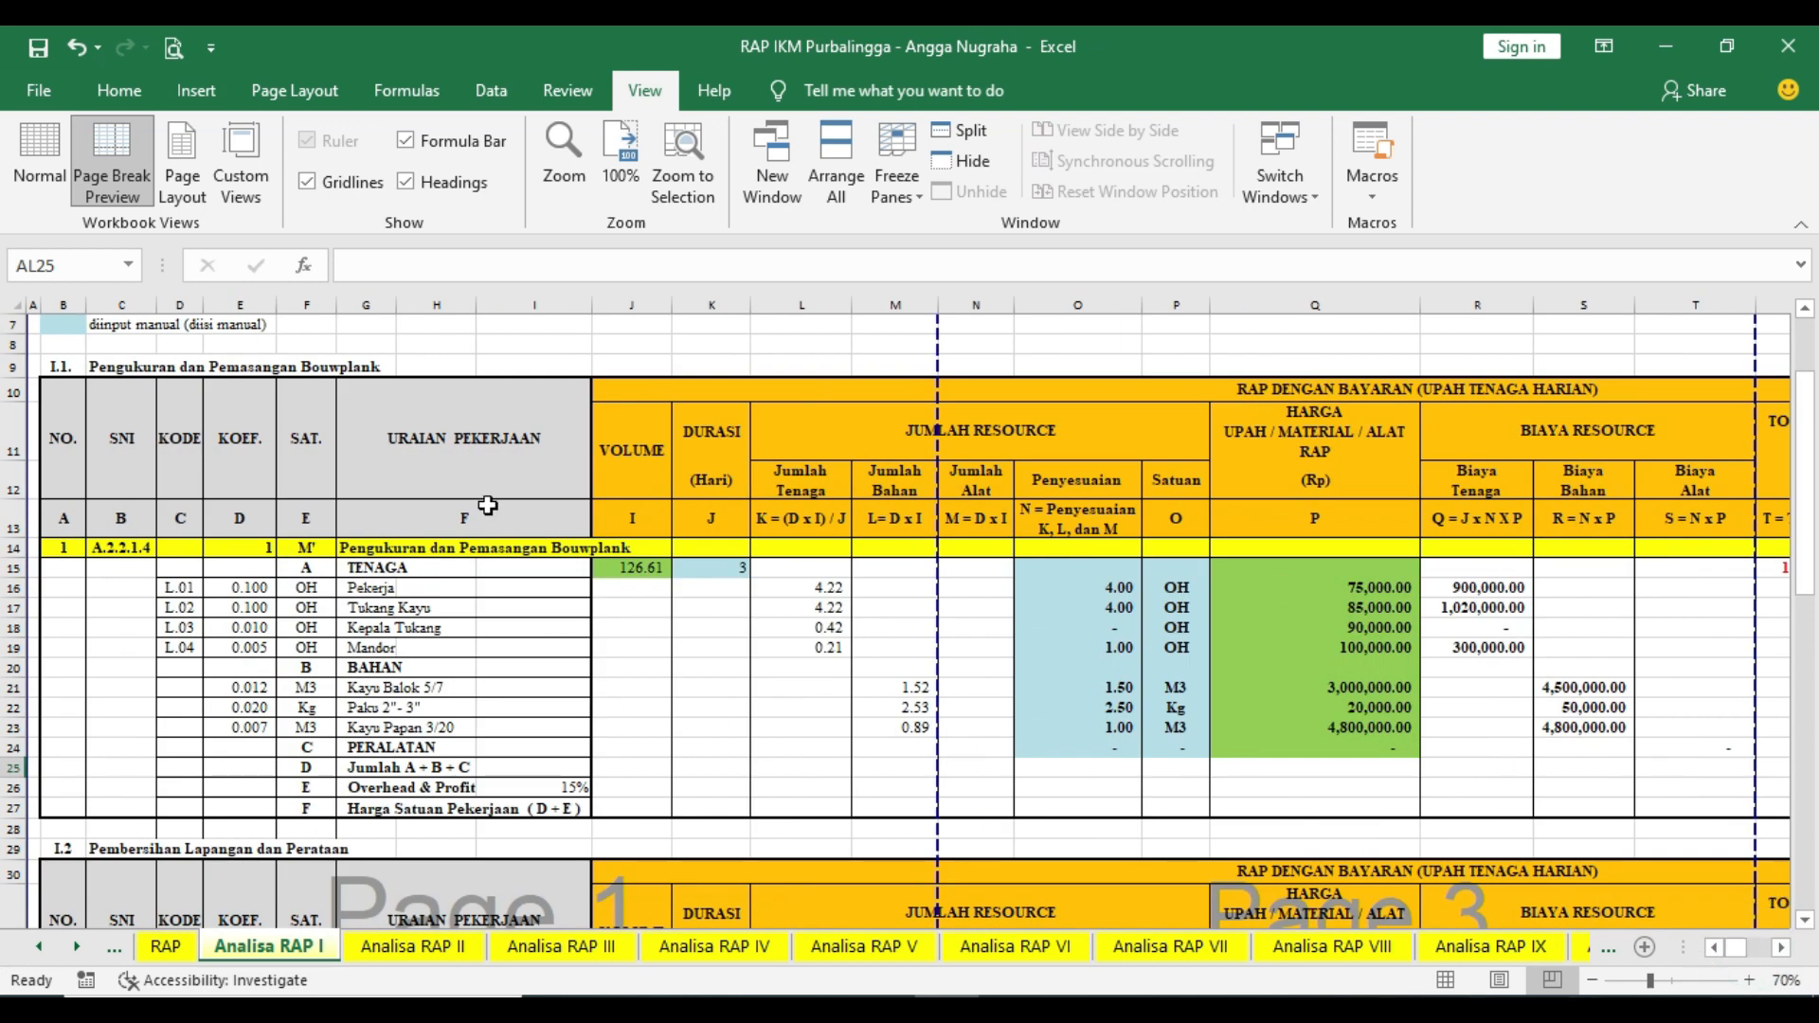
pyautogui.scroll(-4, 431, 613)
pyautogui.scroll(-6, 431, 613)
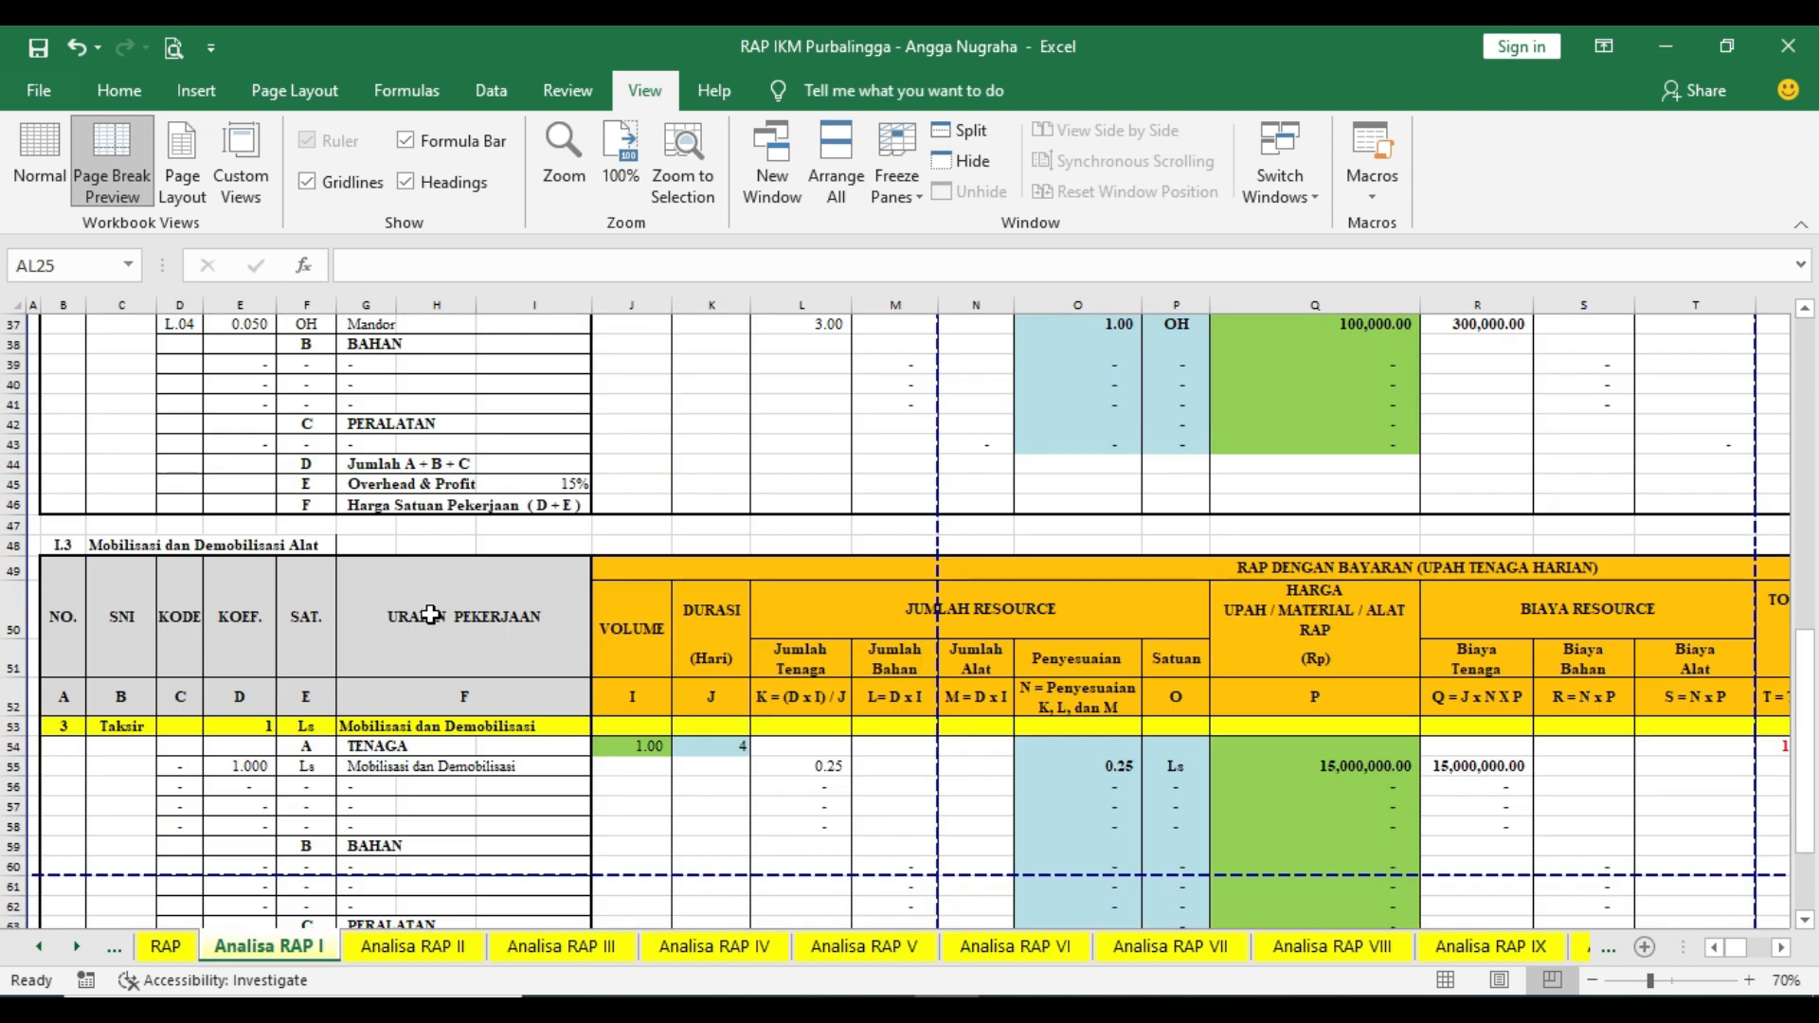
pyautogui.scroll(-3, 431, 614)
pyautogui.scroll(11, 431, 614)
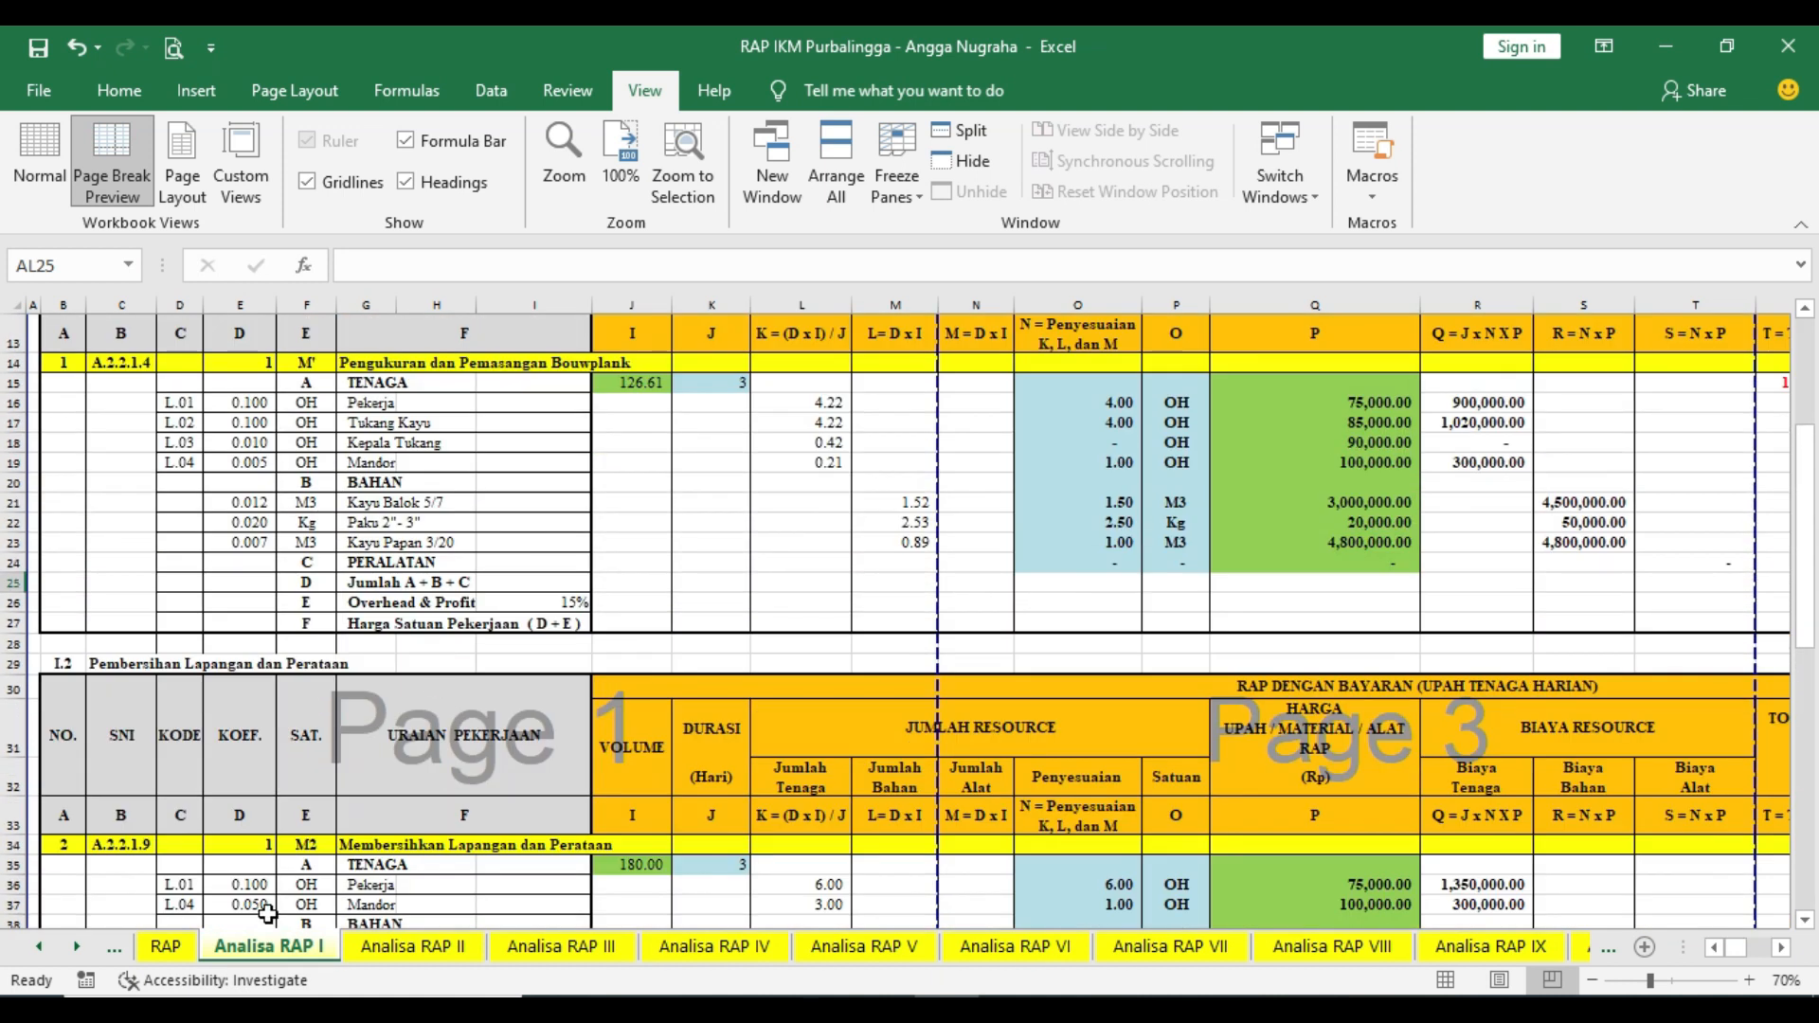
pyautogui.click(176, 958)
pyautogui.scroll(-2, 122, 685)
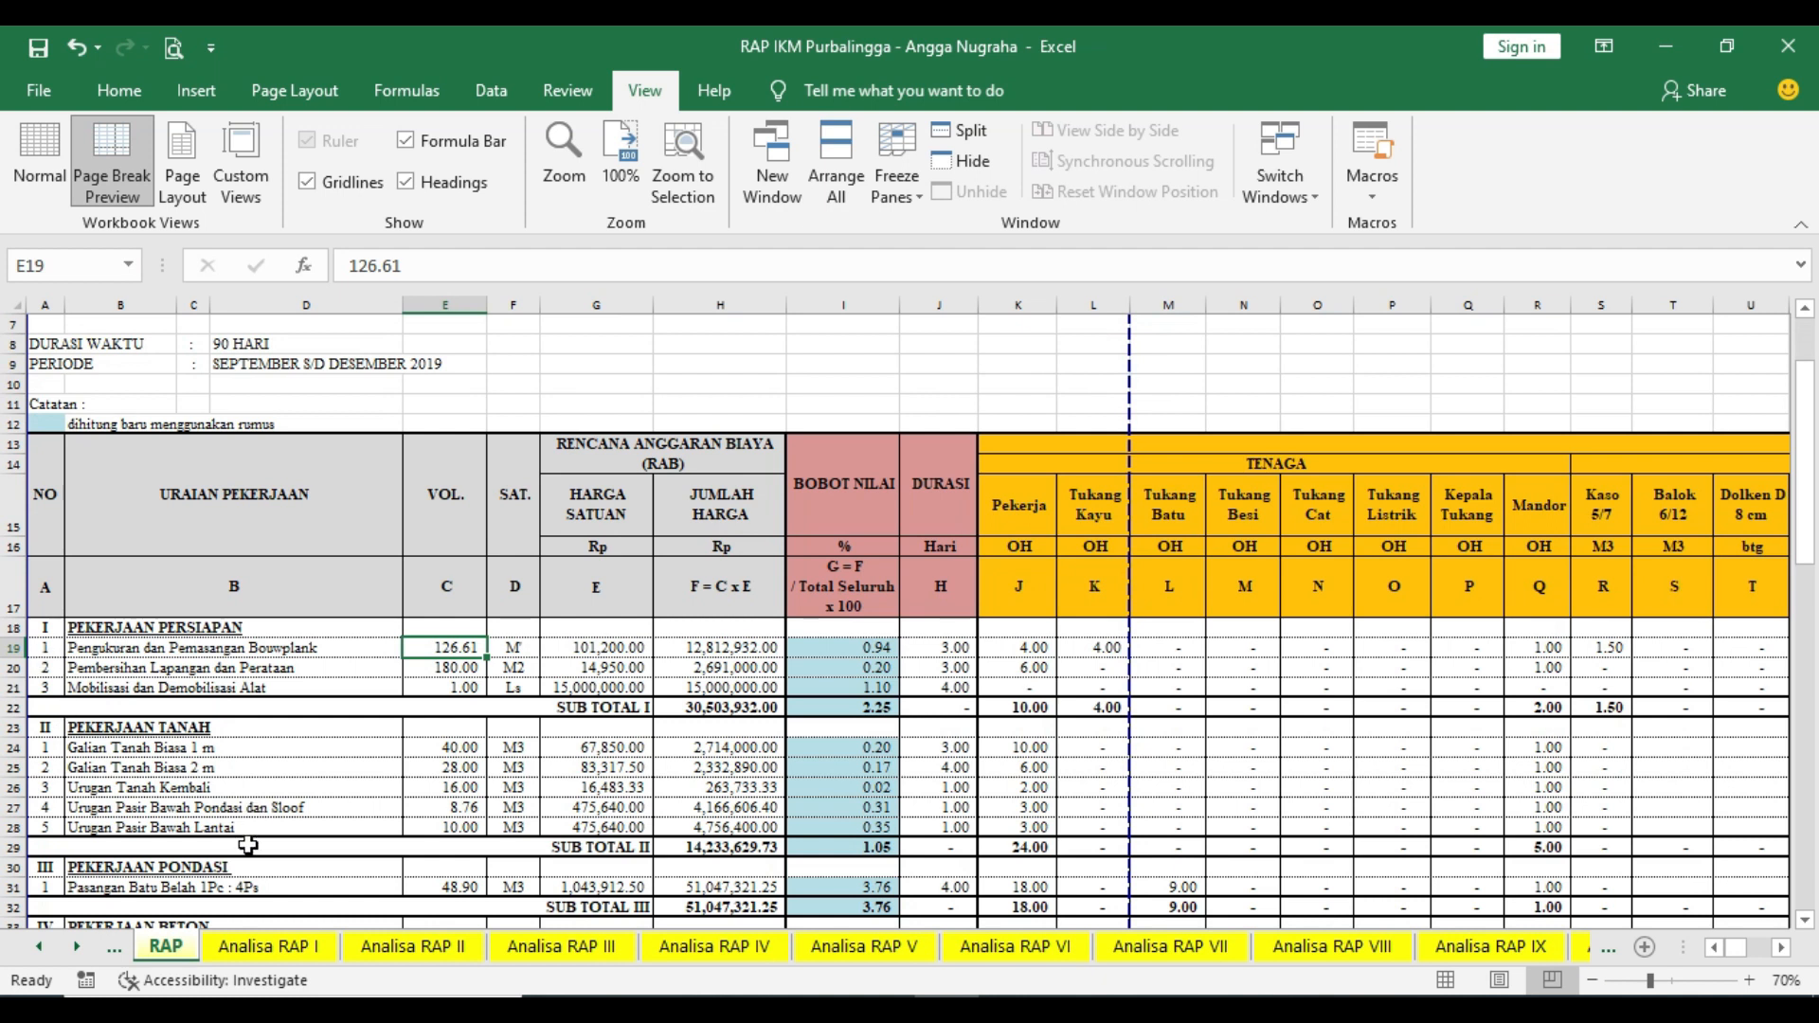
# - Review the three work-item tables I.1 to I.3 on Analisa RAP I and open the Analisa RAP II sheet
pyautogui.click(268, 947)
pyautogui.scroll(3, 147, 446)
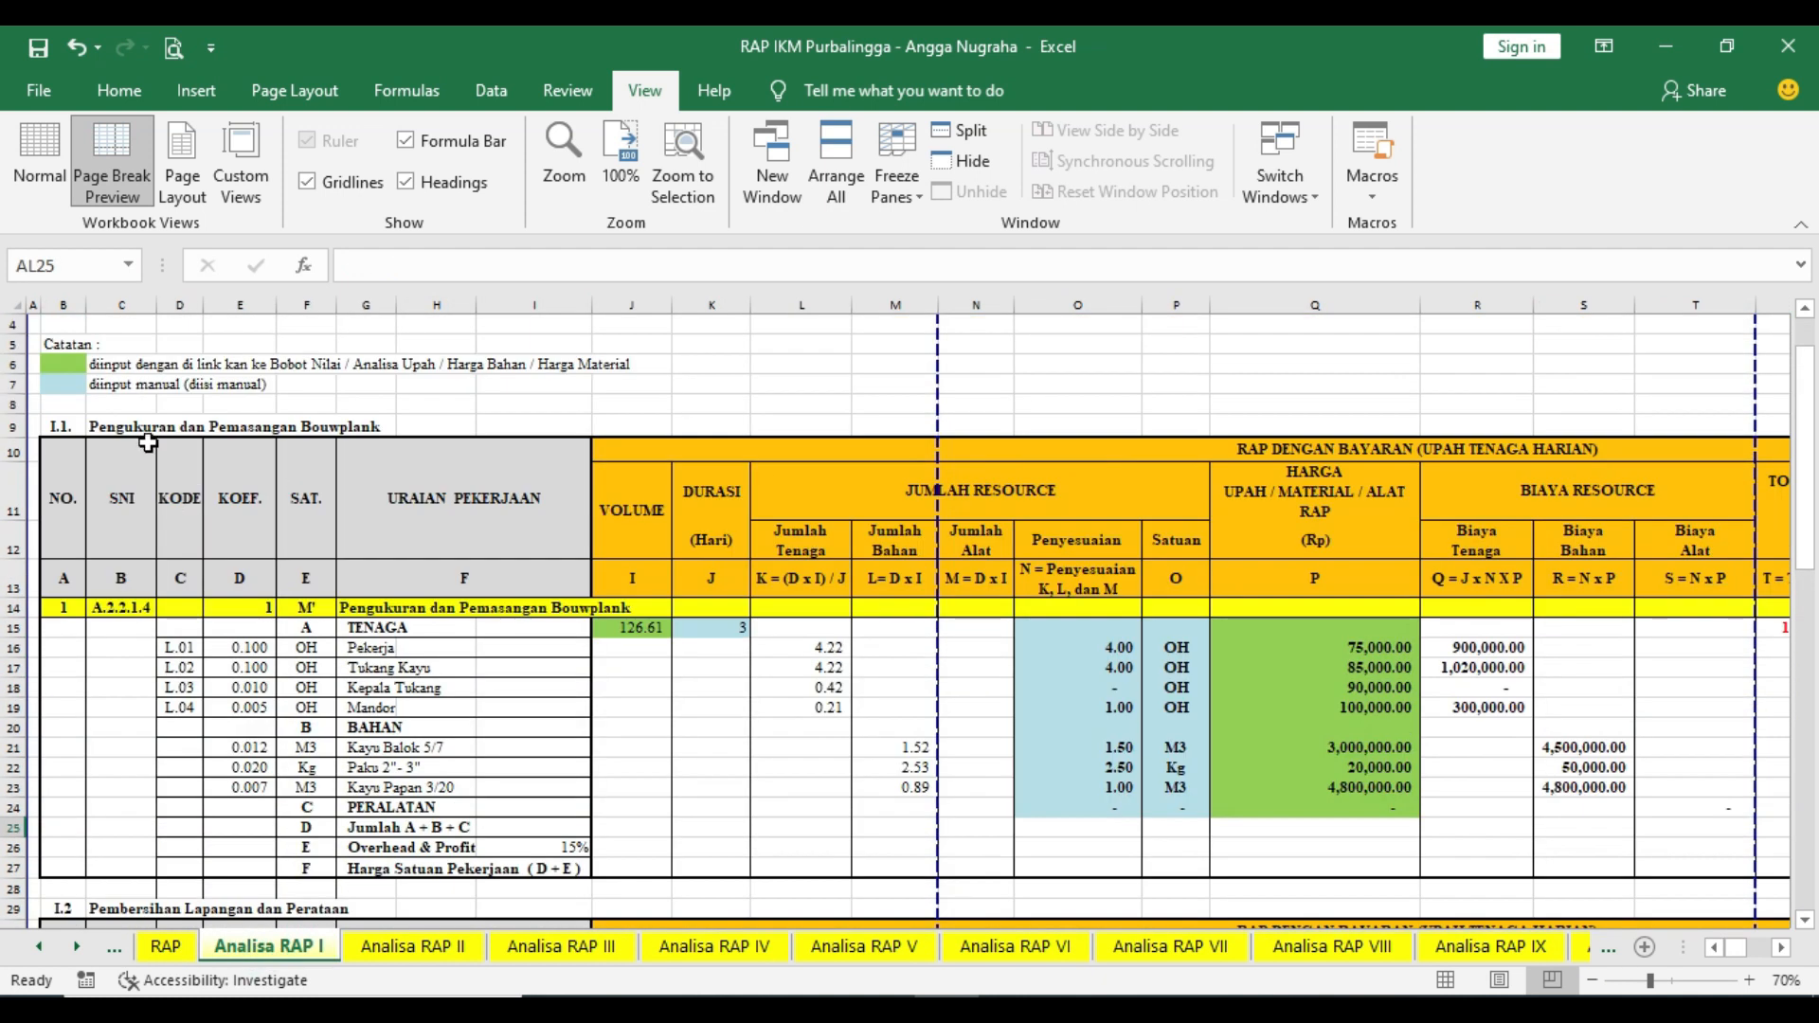
pyautogui.scroll(-3, 118, 660)
pyautogui.scroll(-7, 118, 660)
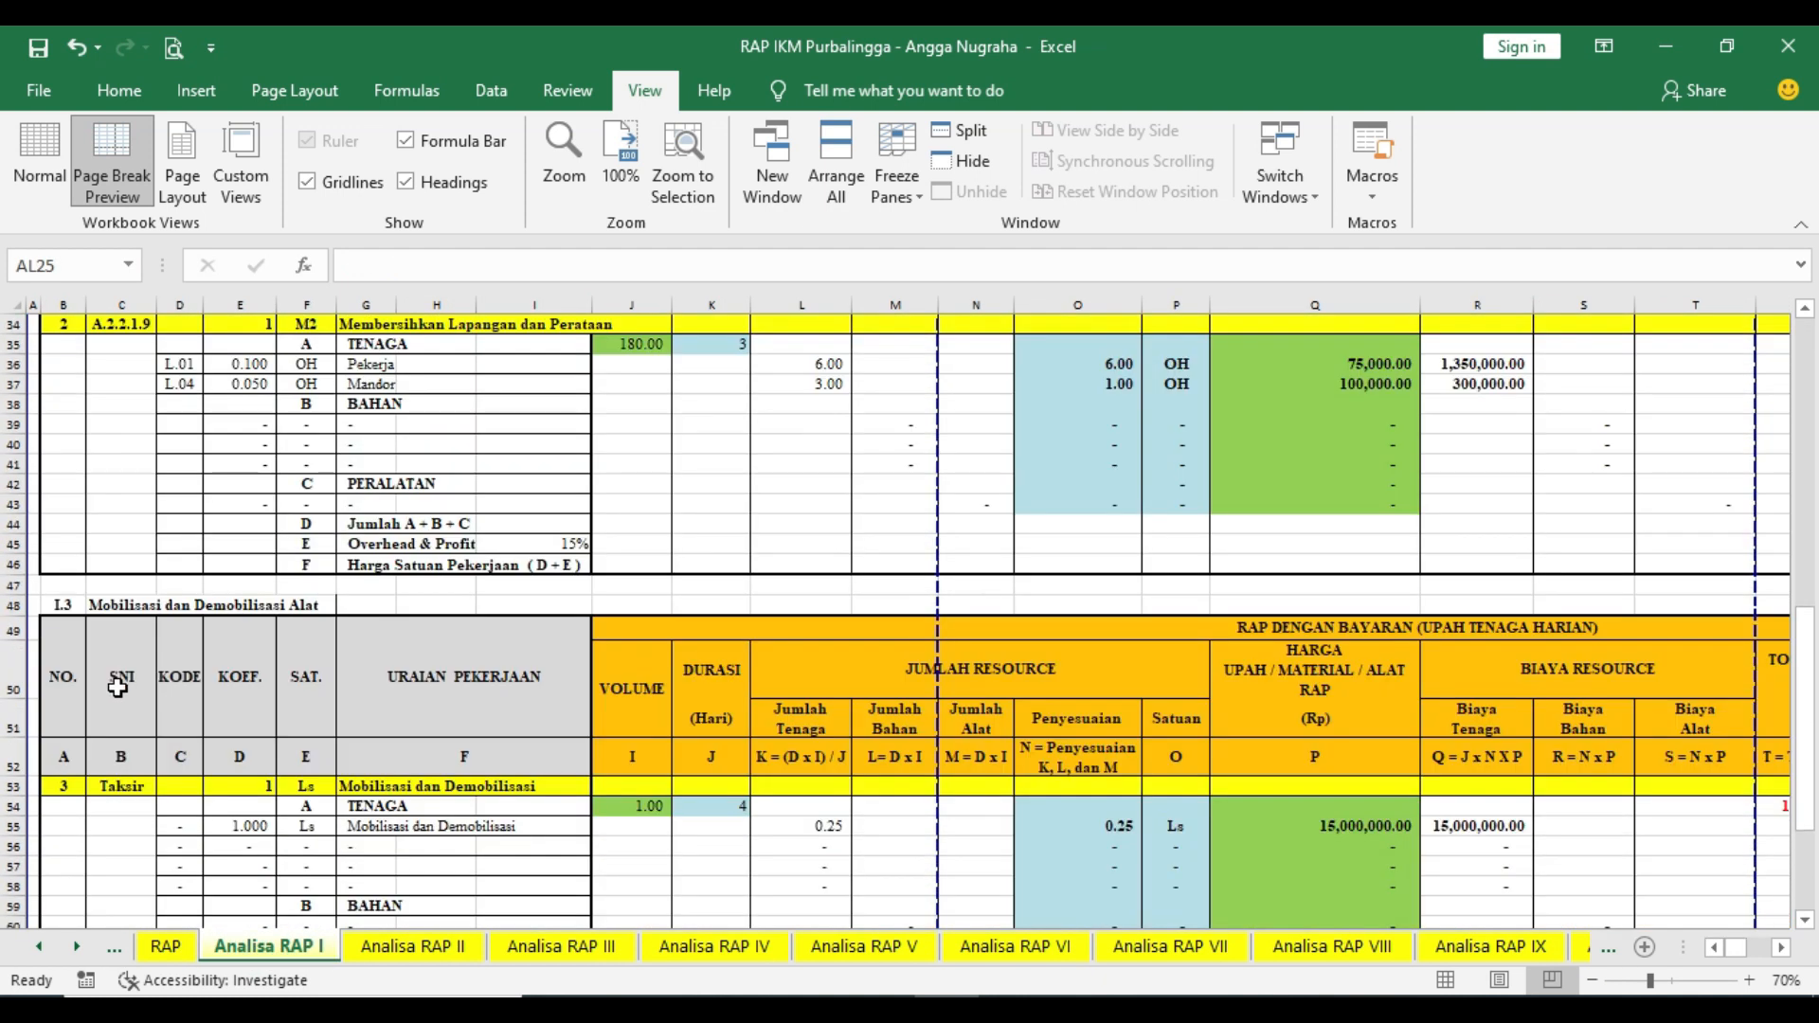
pyautogui.scroll(-4, 133, 617)
pyautogui.click(412, 946)
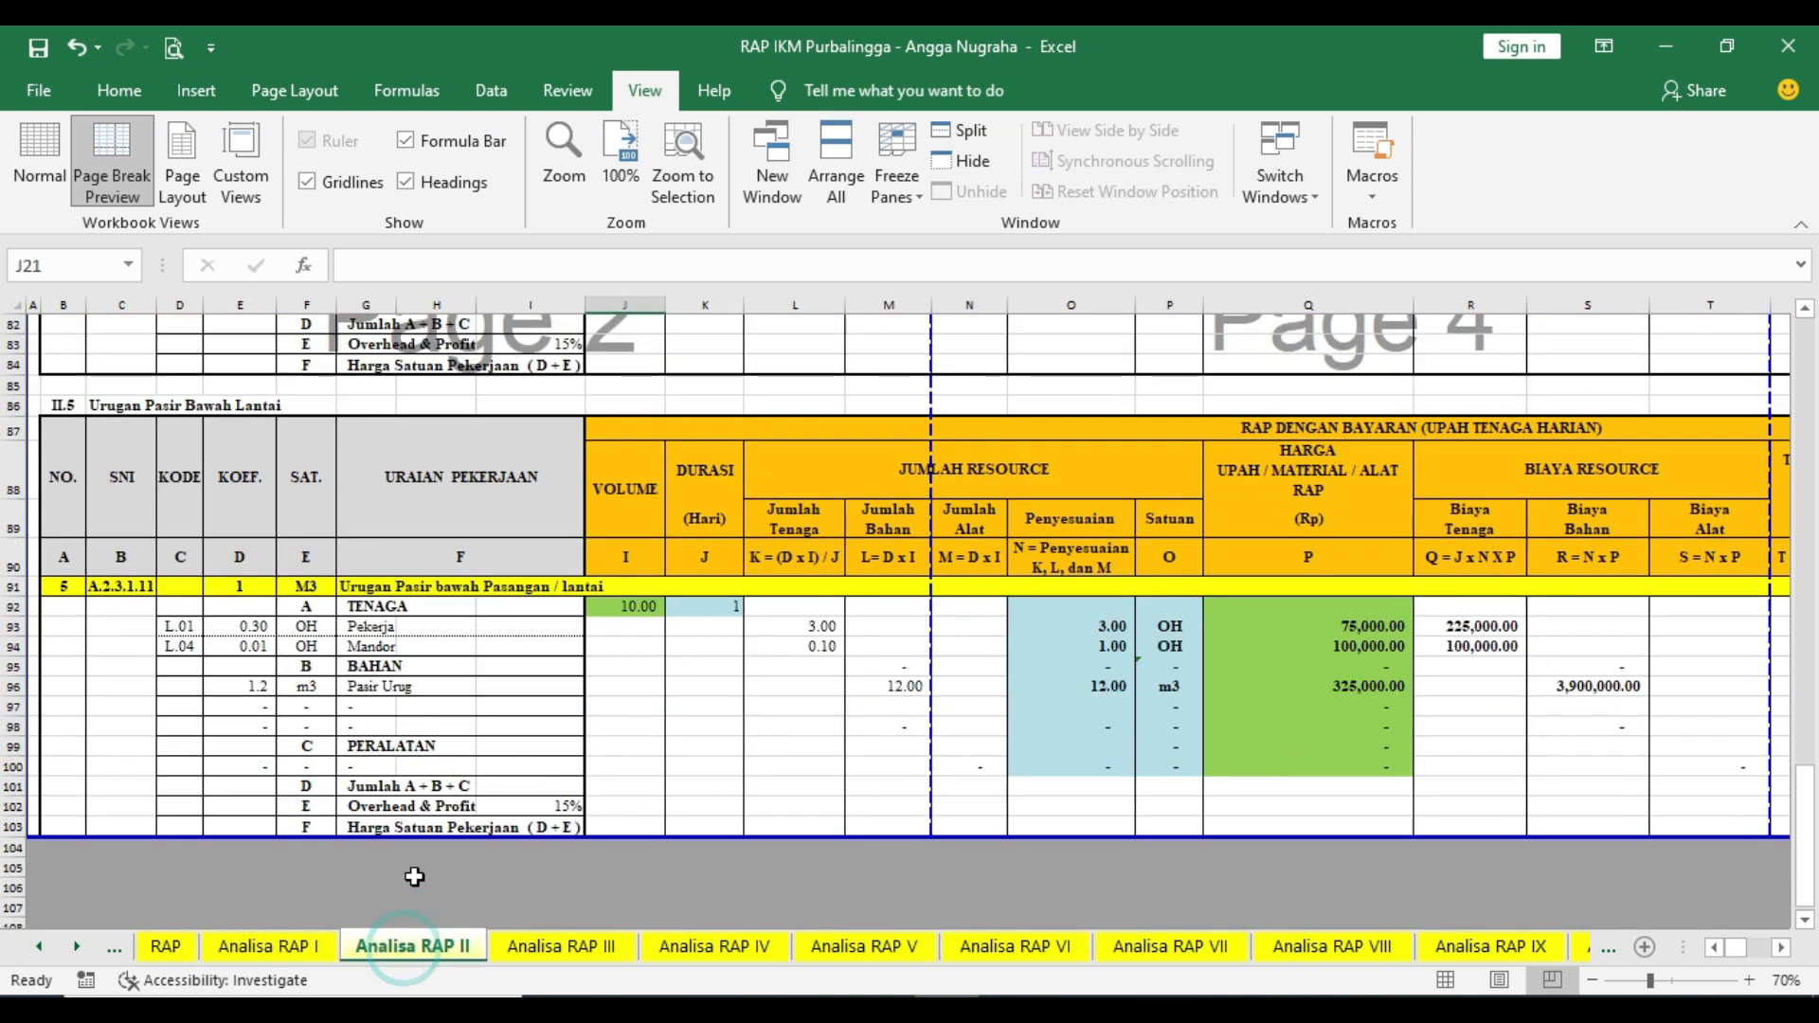
# - Compare the work-item tables II.1 to II.5 on Analisa RAP II with the Pekerjaan Tanah items on the RAP sheet
pyautogui.scroll(-3, 305, 660)
pyautogui.scroll(4, 305, 660)
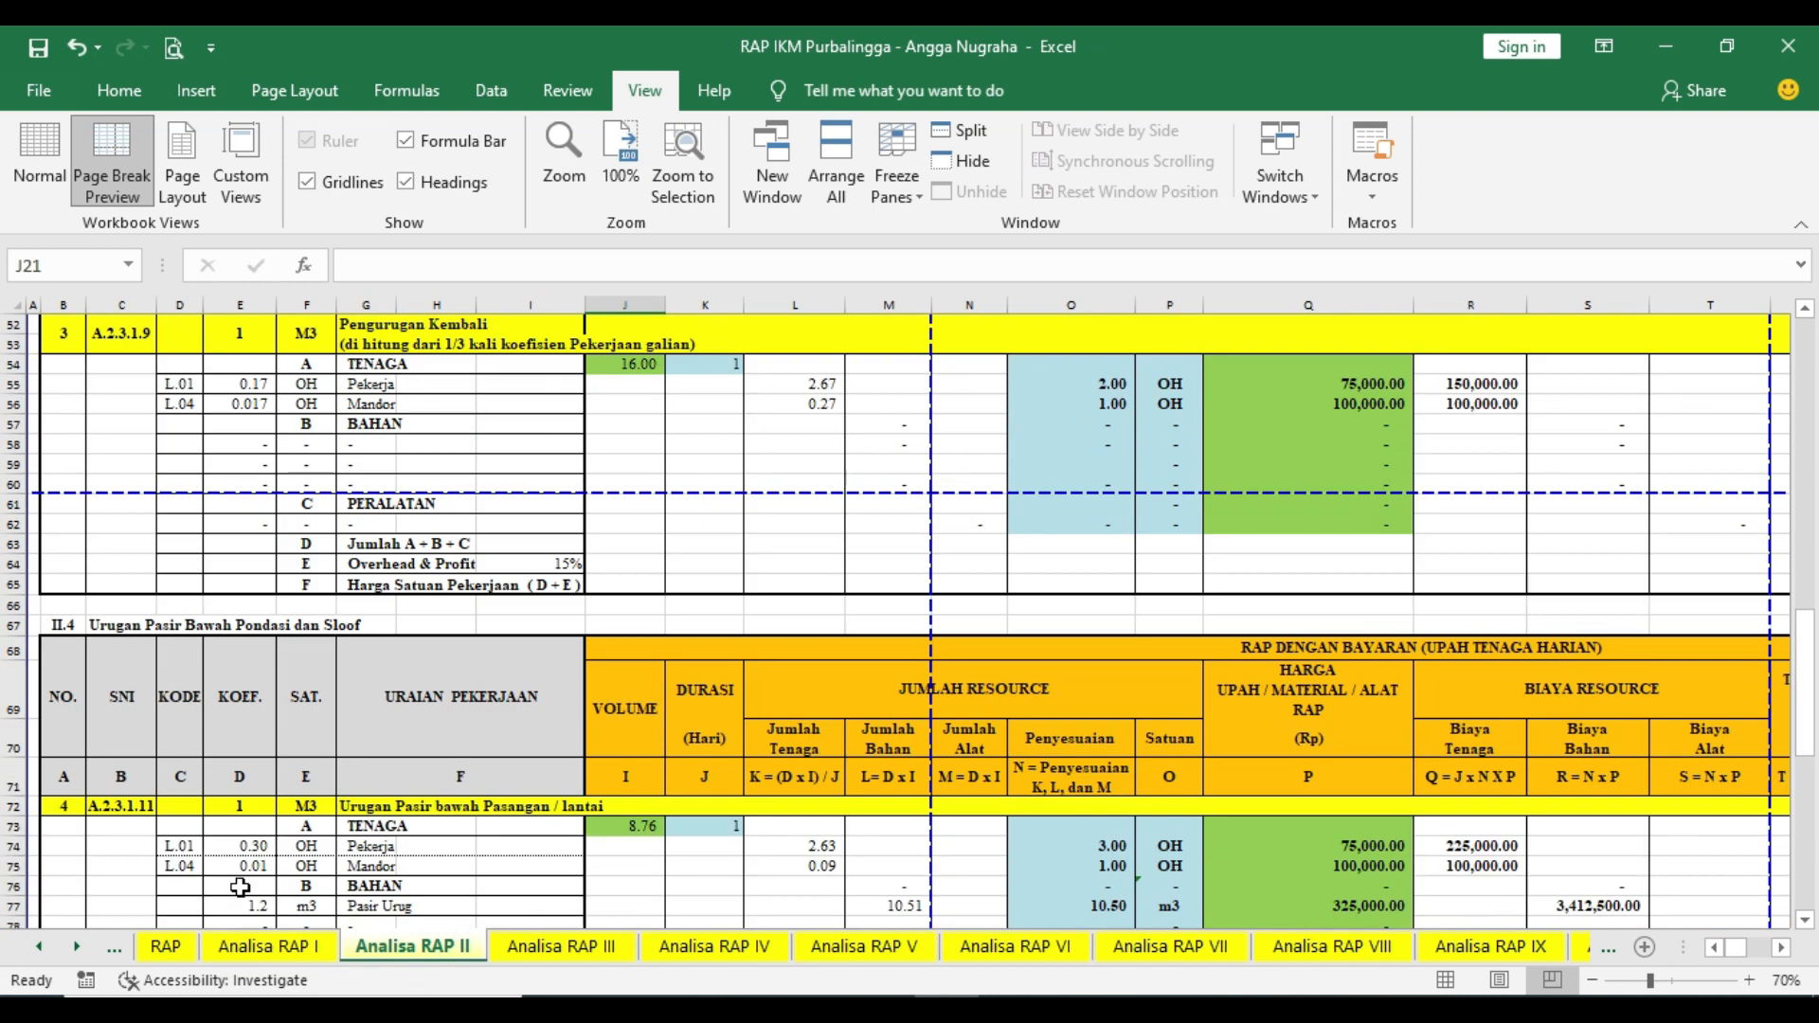
pyautogui.click(180, 949)
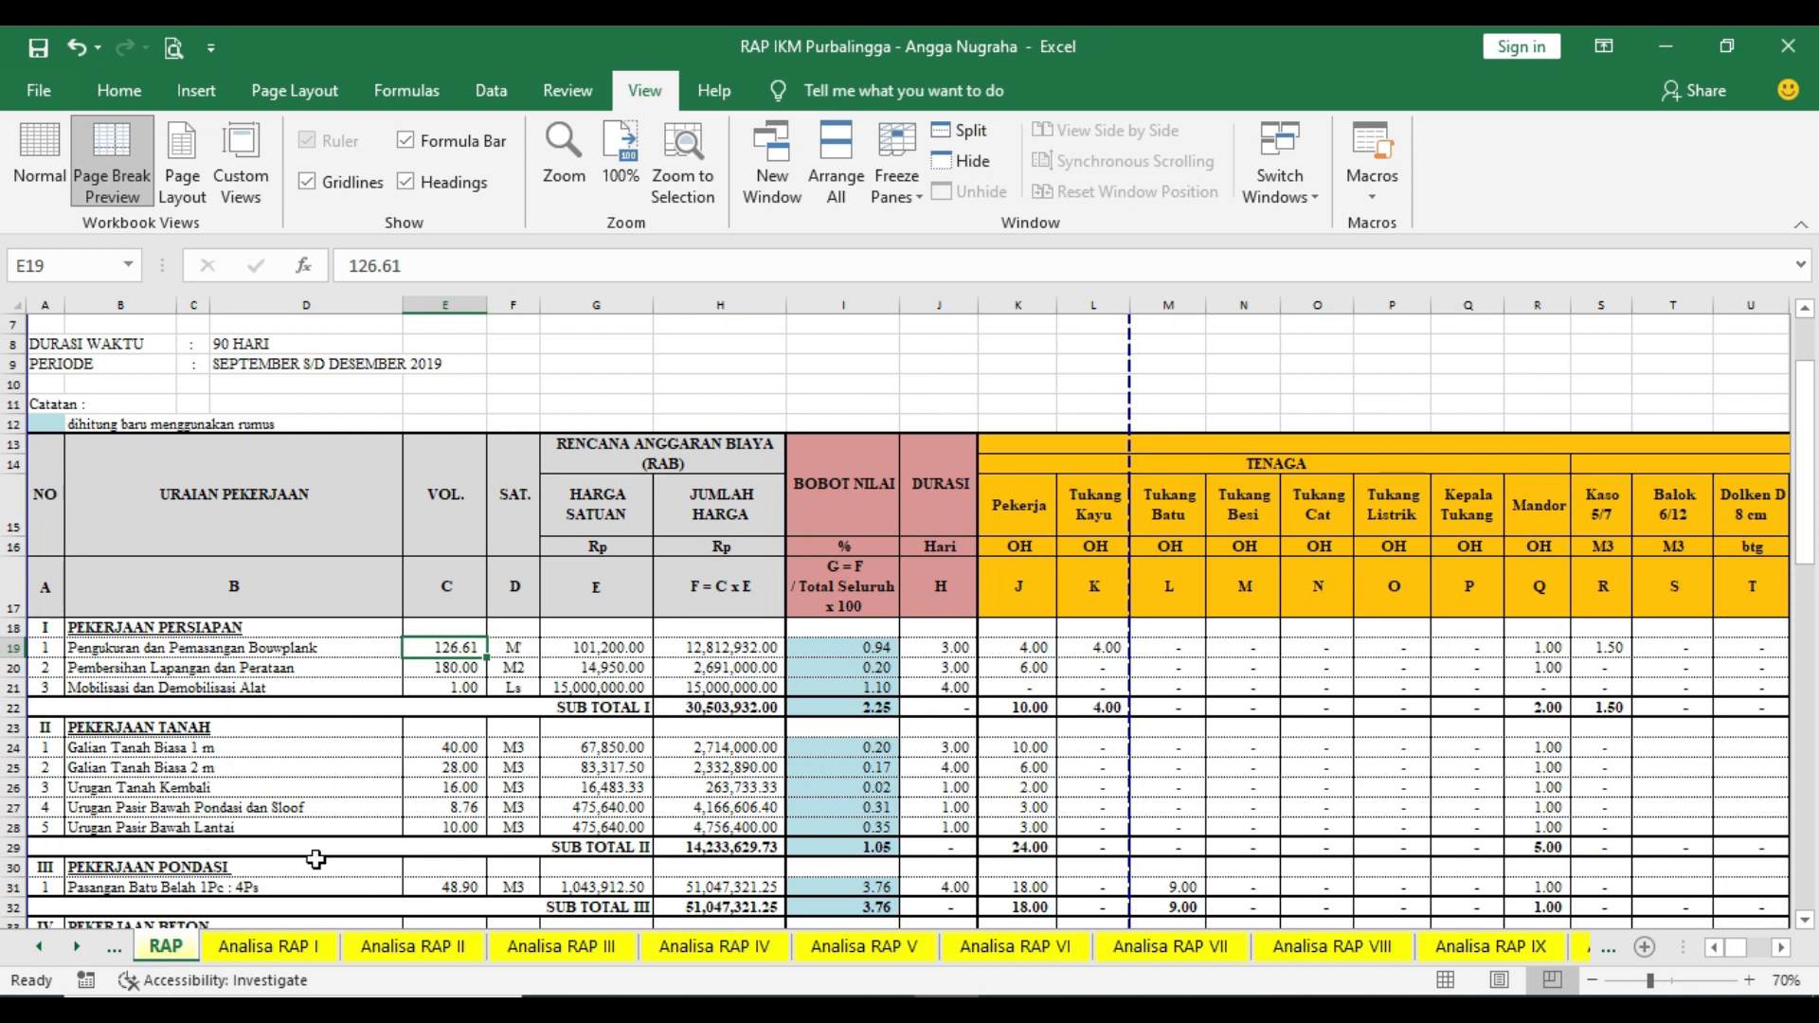
pyautogui.click(412, 946)
pyautogui.scroll(5, 260, 647)
pyautogui.scroll(11, 260, 647)
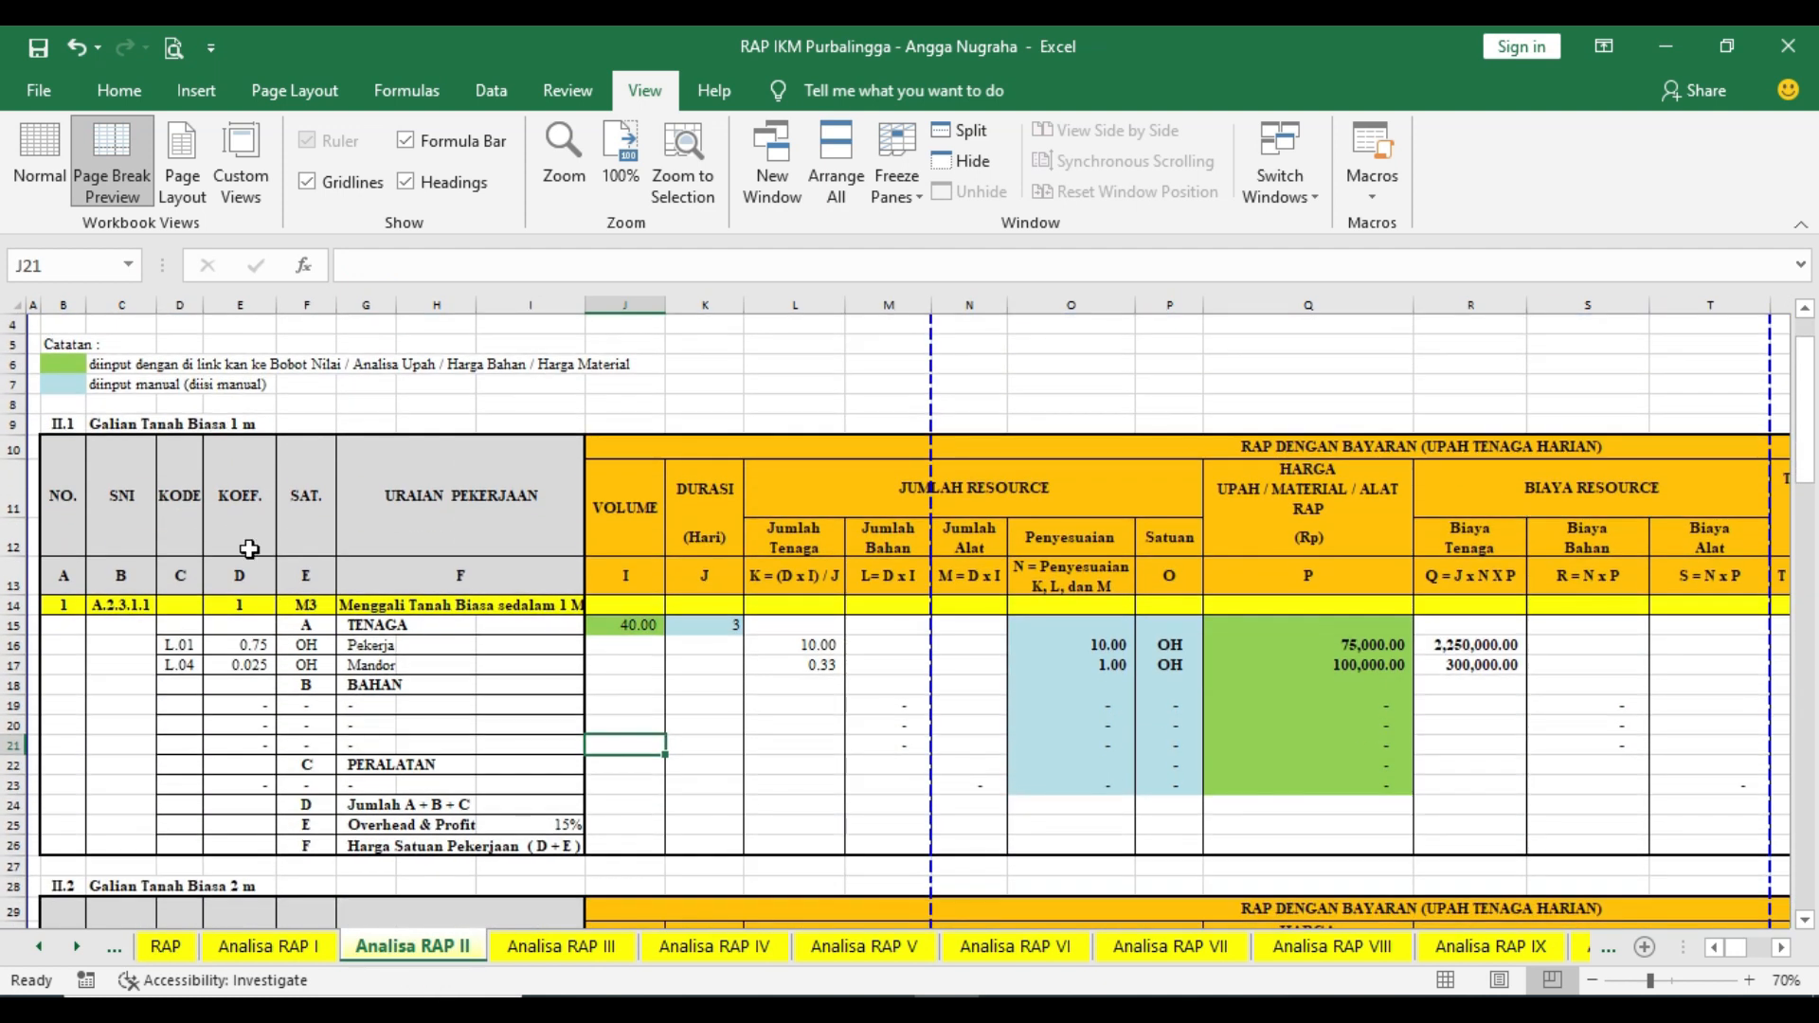
pyautogui.scroll(-8, 192, 480)
pyautogui.scroll(-10, 227, 515)
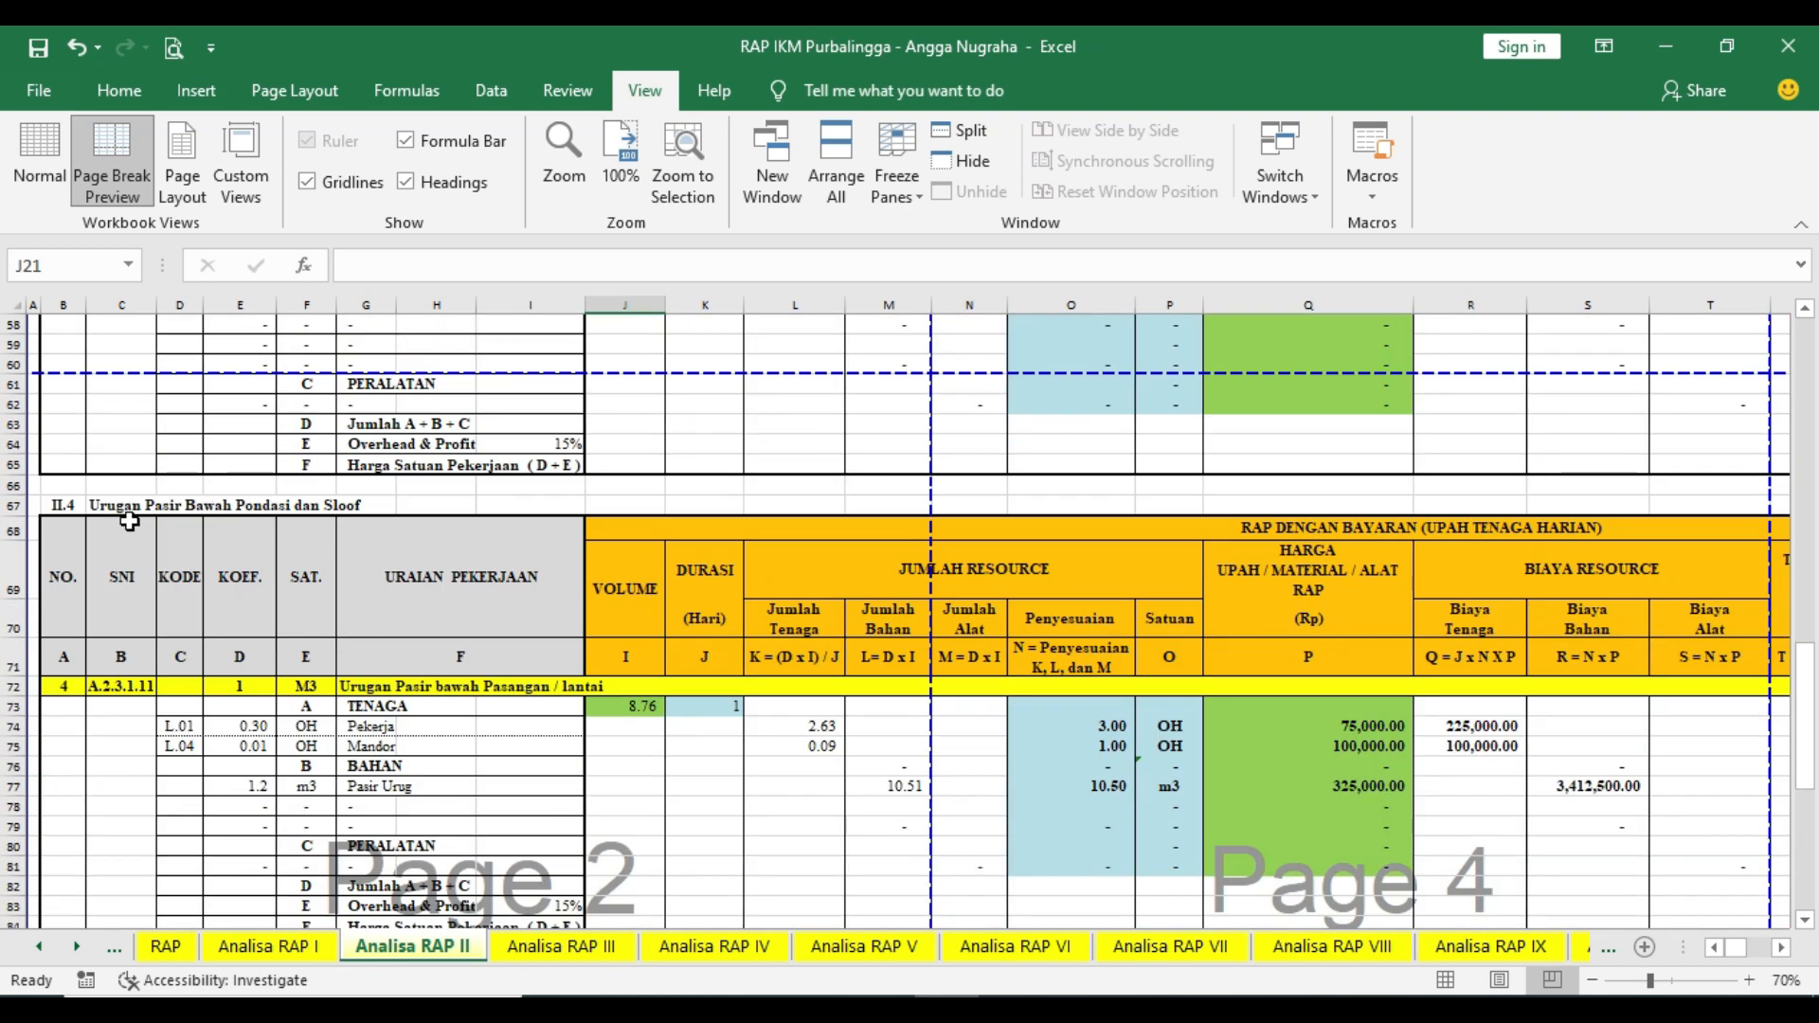
pyautogui.scroll(-6, 277, 569)
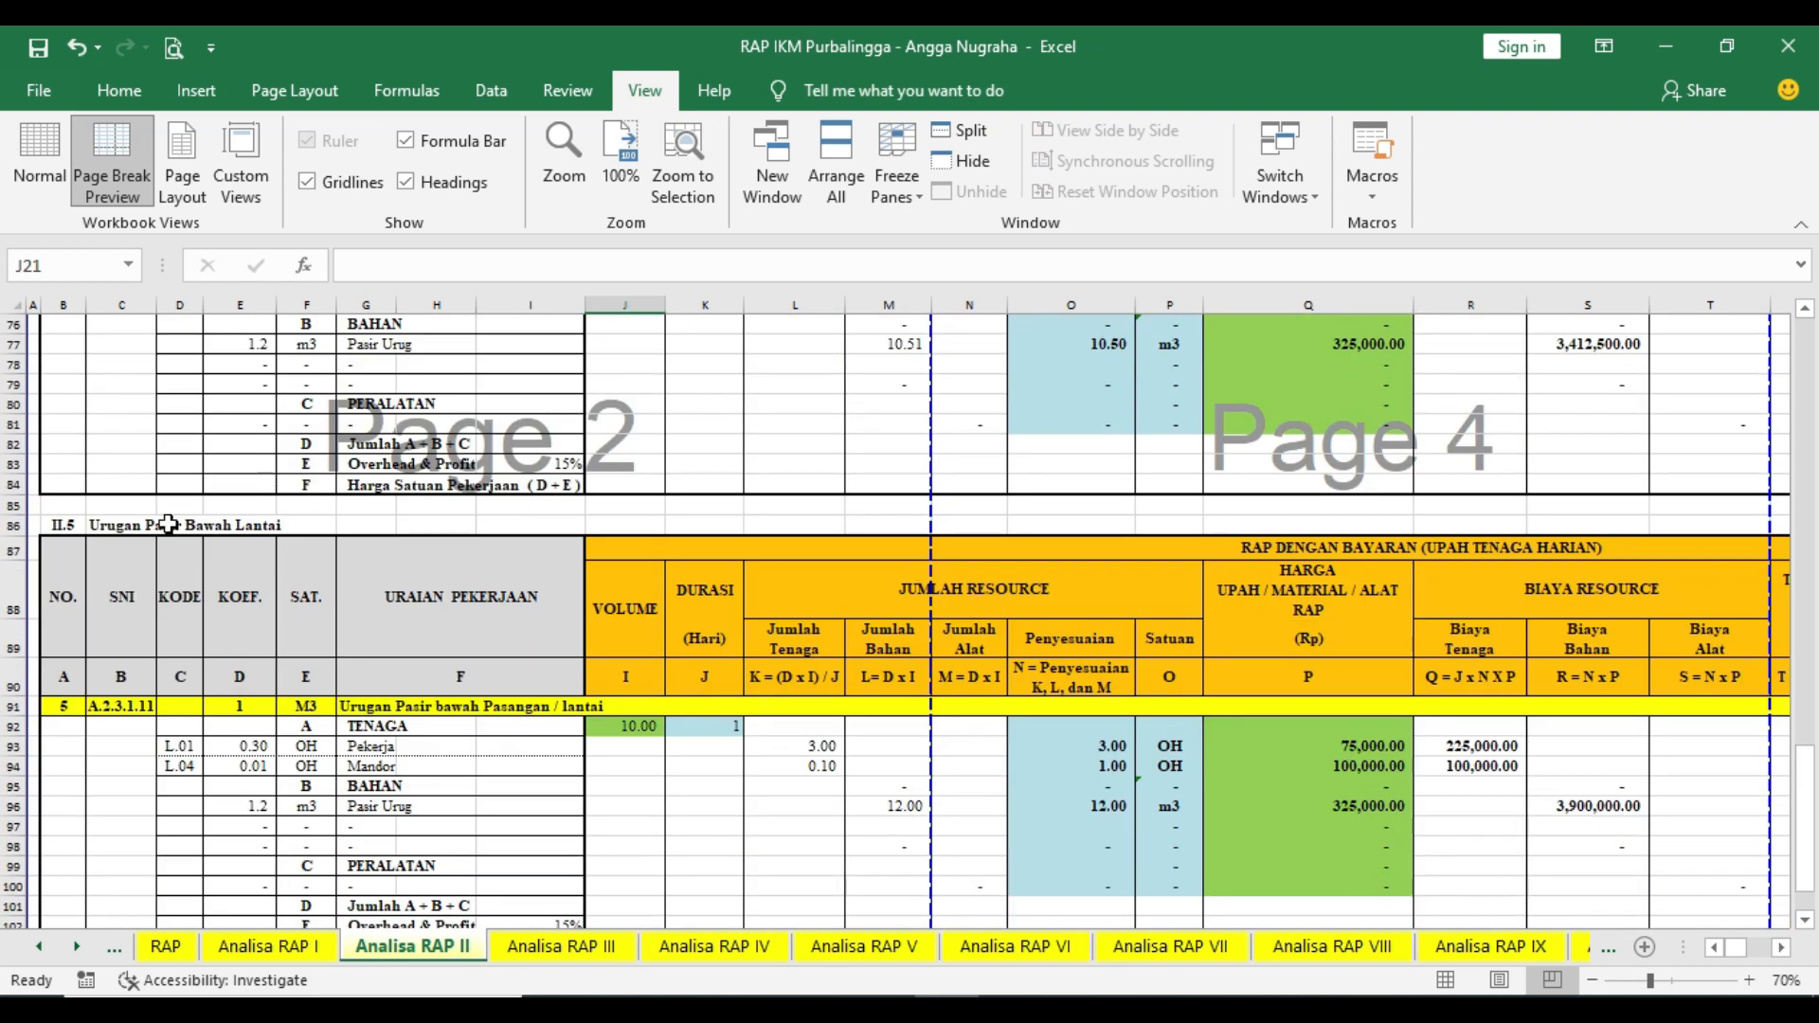
# - Check table III.1 on Analisa RAP III against the Pekerjaan Pondasi item on RAP, and view the Pekerjaan Beton items
pyautogui.click(561, 945)
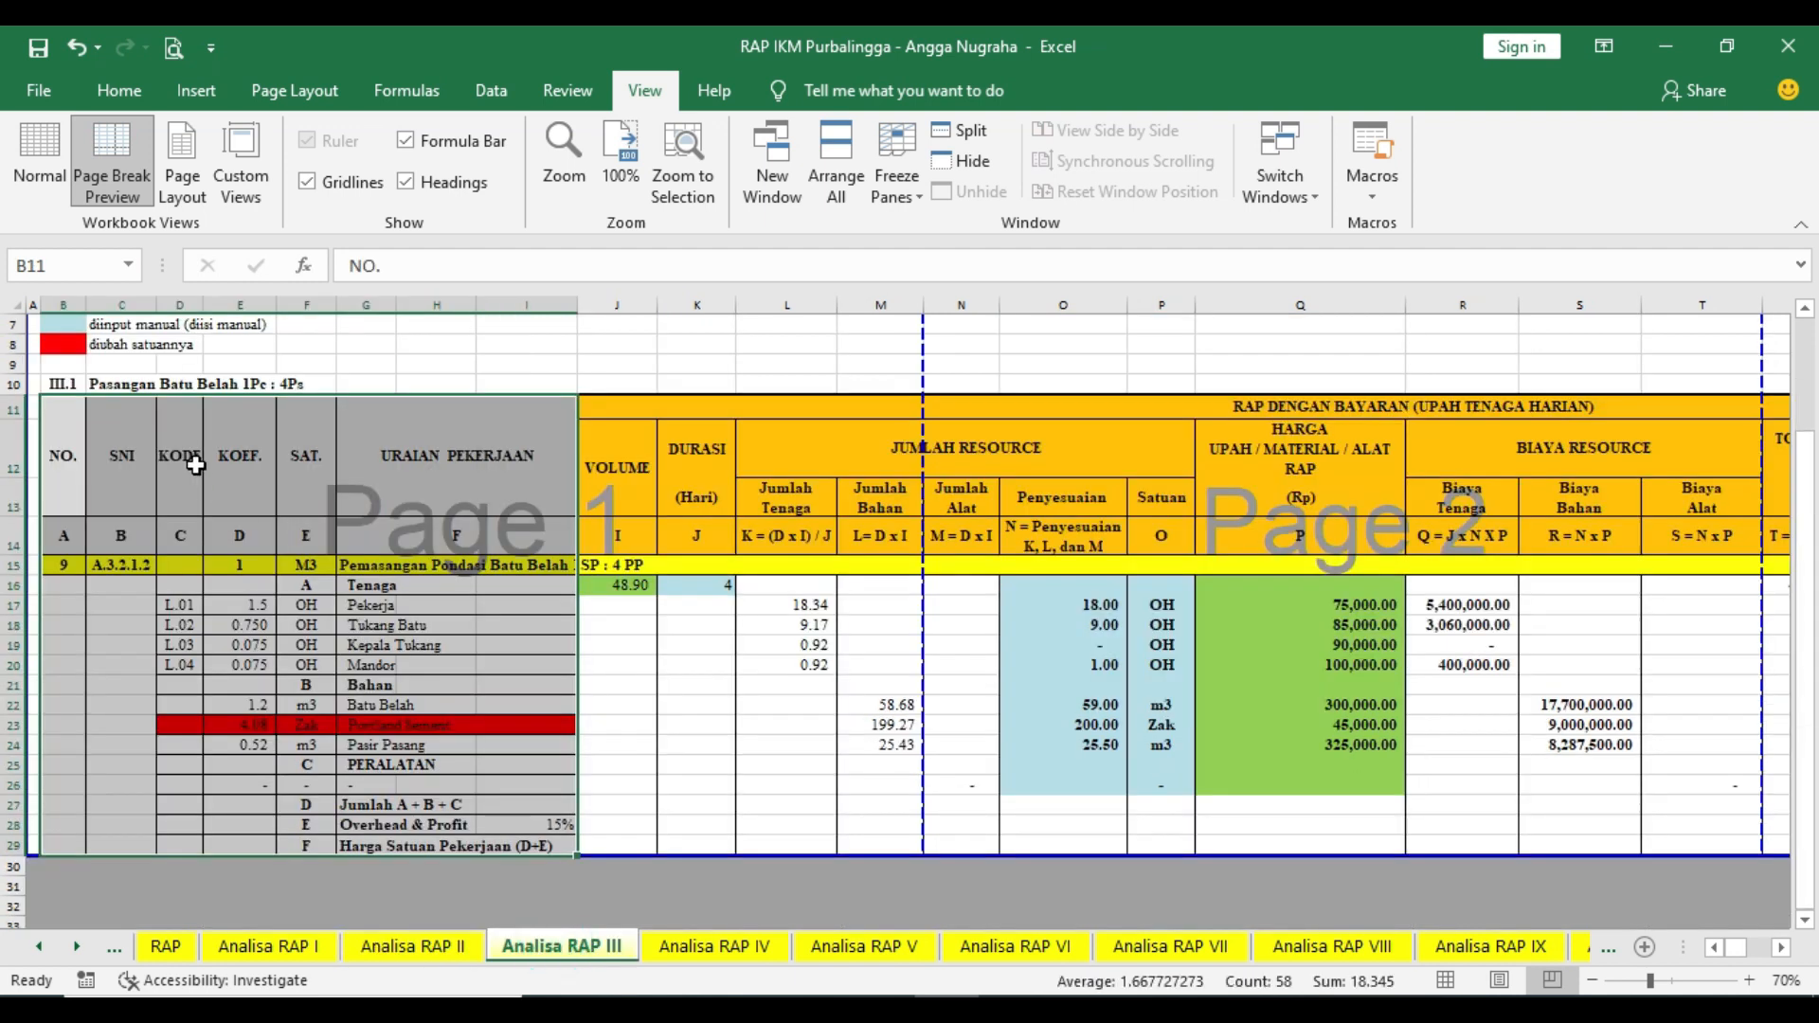
pyautogui.click(219, 381)
pyautogui.click(166, 945)
pyautogui.scroll(-5, 132, 834)
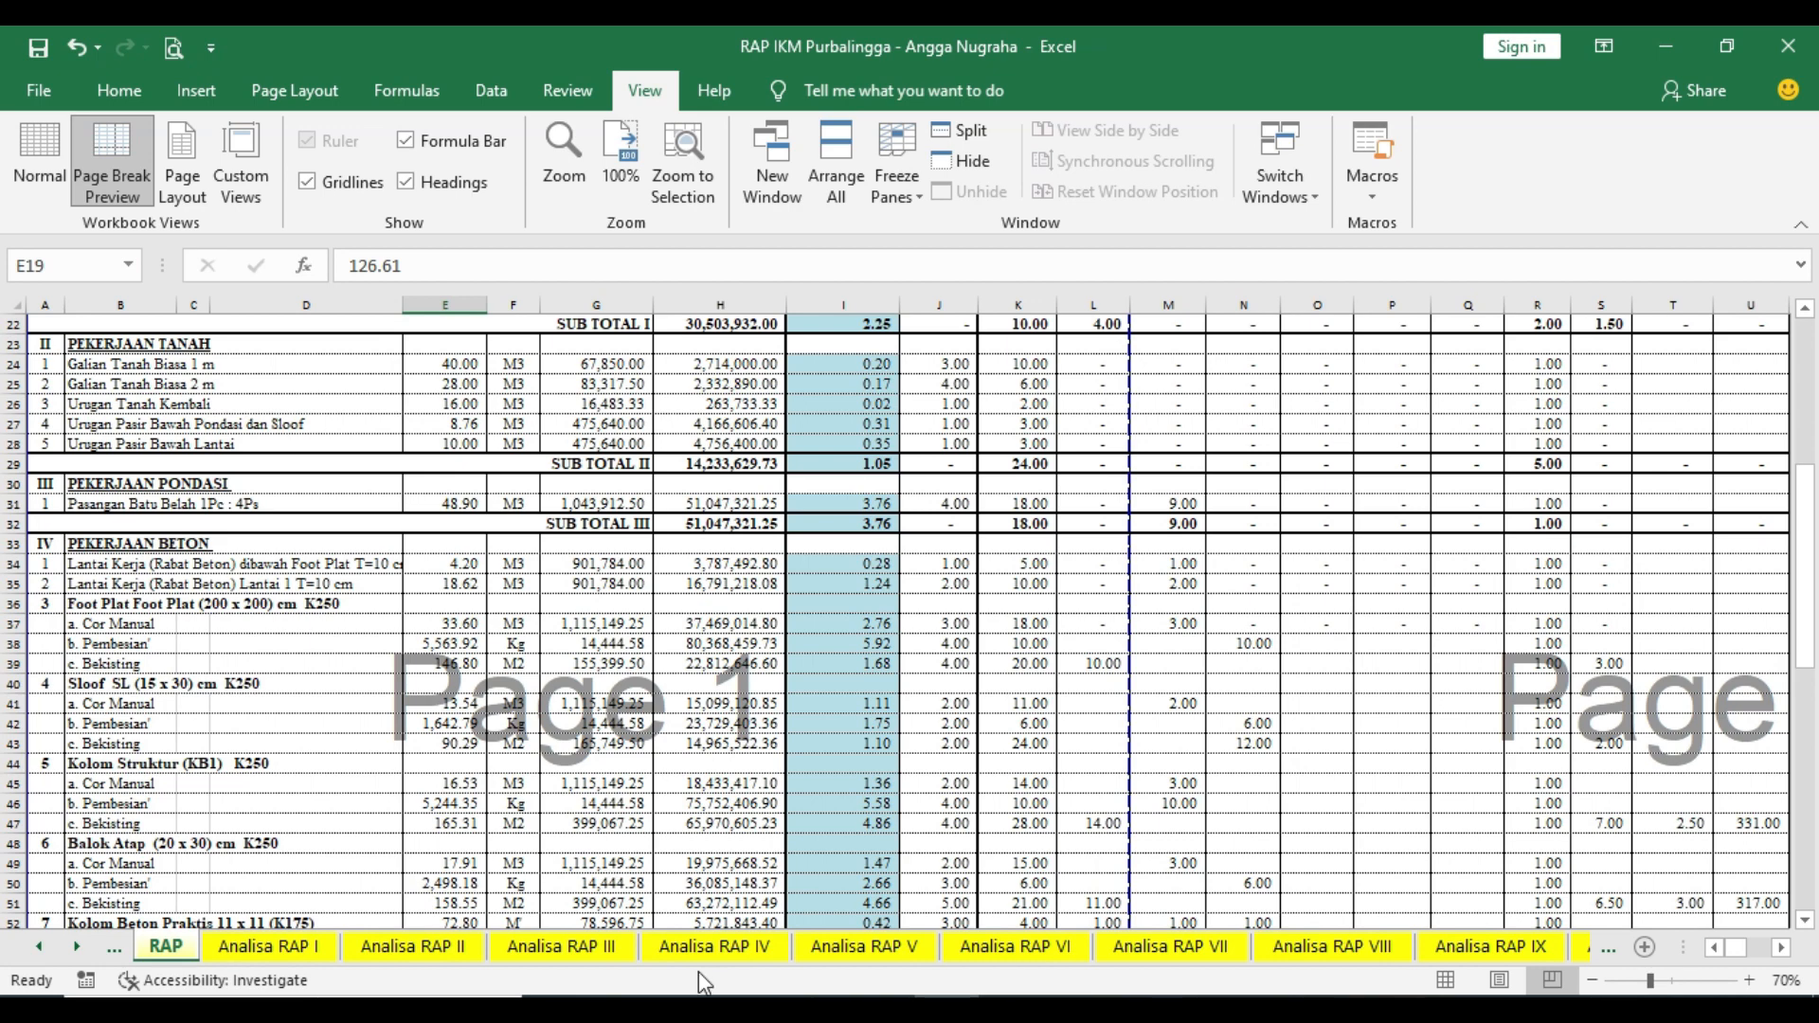
# - Review the Pekerjaan Beton analysis tables on Analisa RAP IV, back up to IV.1 Lantai Kerja
pyautogui.click(713, 945)
pyautogui.scroll(3, 442, 687)
pyautogui.scroll(20, 442, 687)
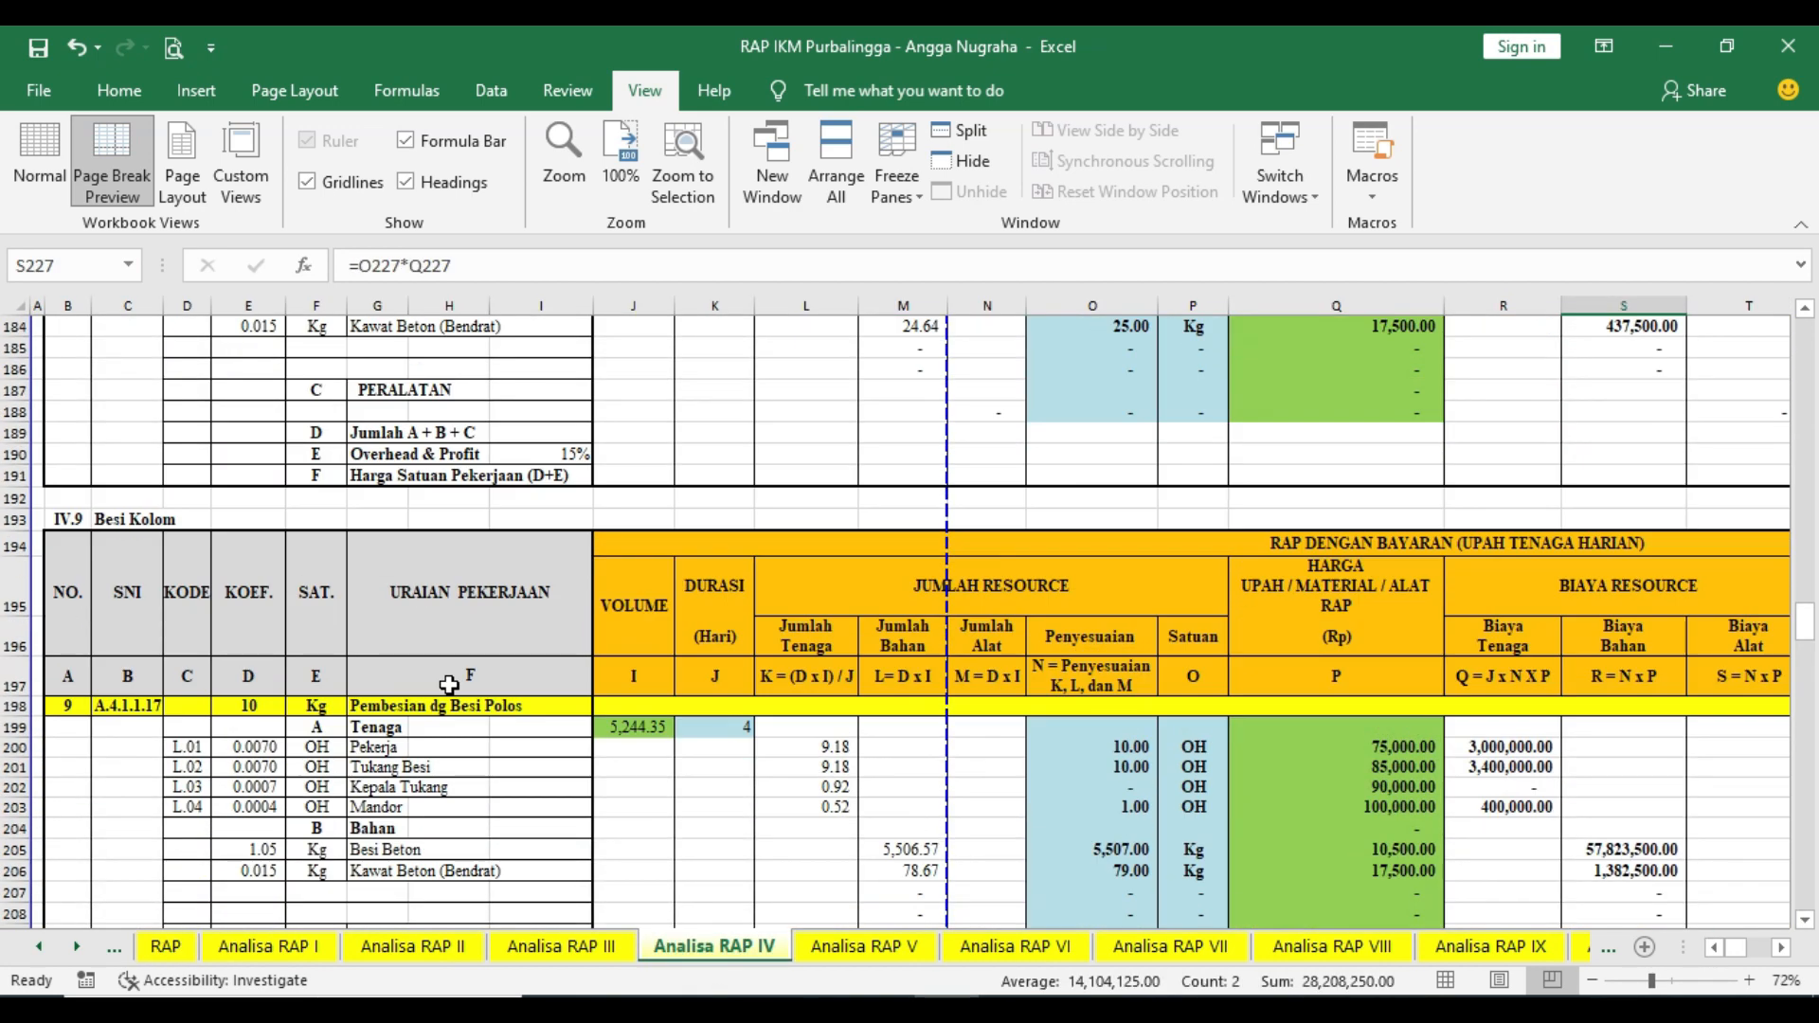
pyautogui.scroll(20, 458, 663)
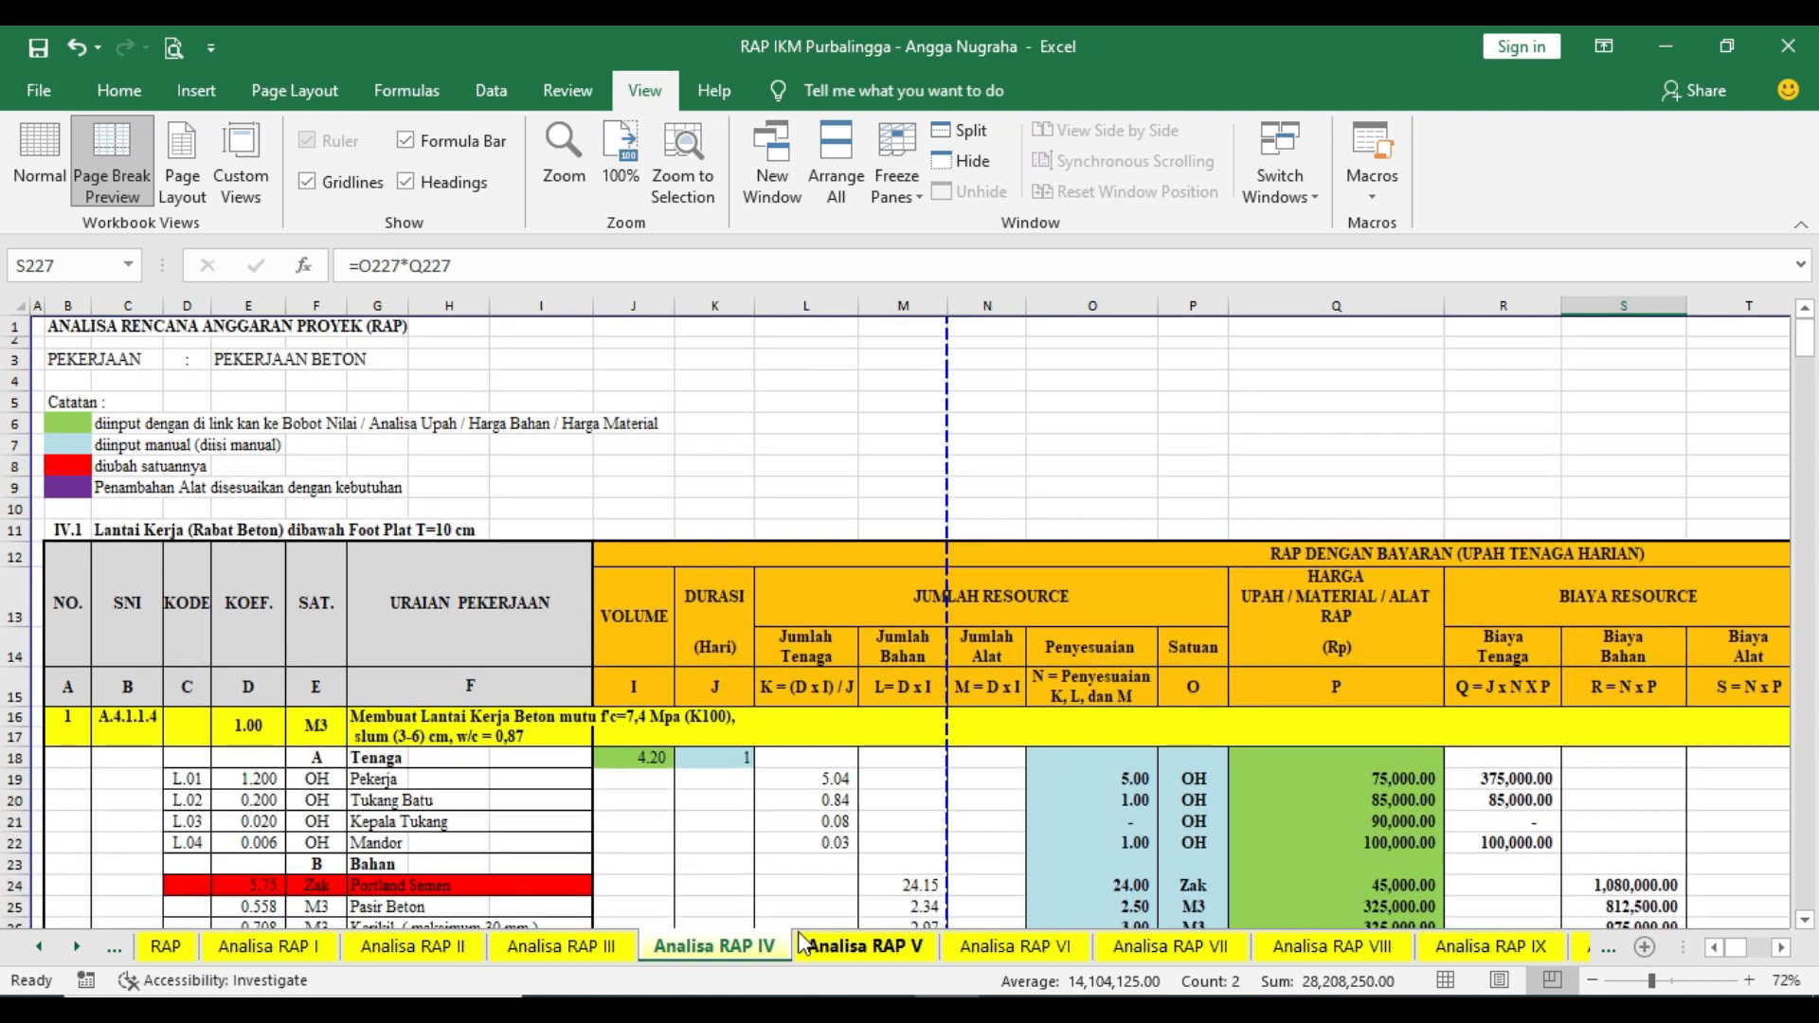
# - Review the Analisa RAP V work-item tables through V.2 Plesteran and V.3 Acian
pyautogui.click(862, 946)
pyautogui.scroll(-10, 445, 733)
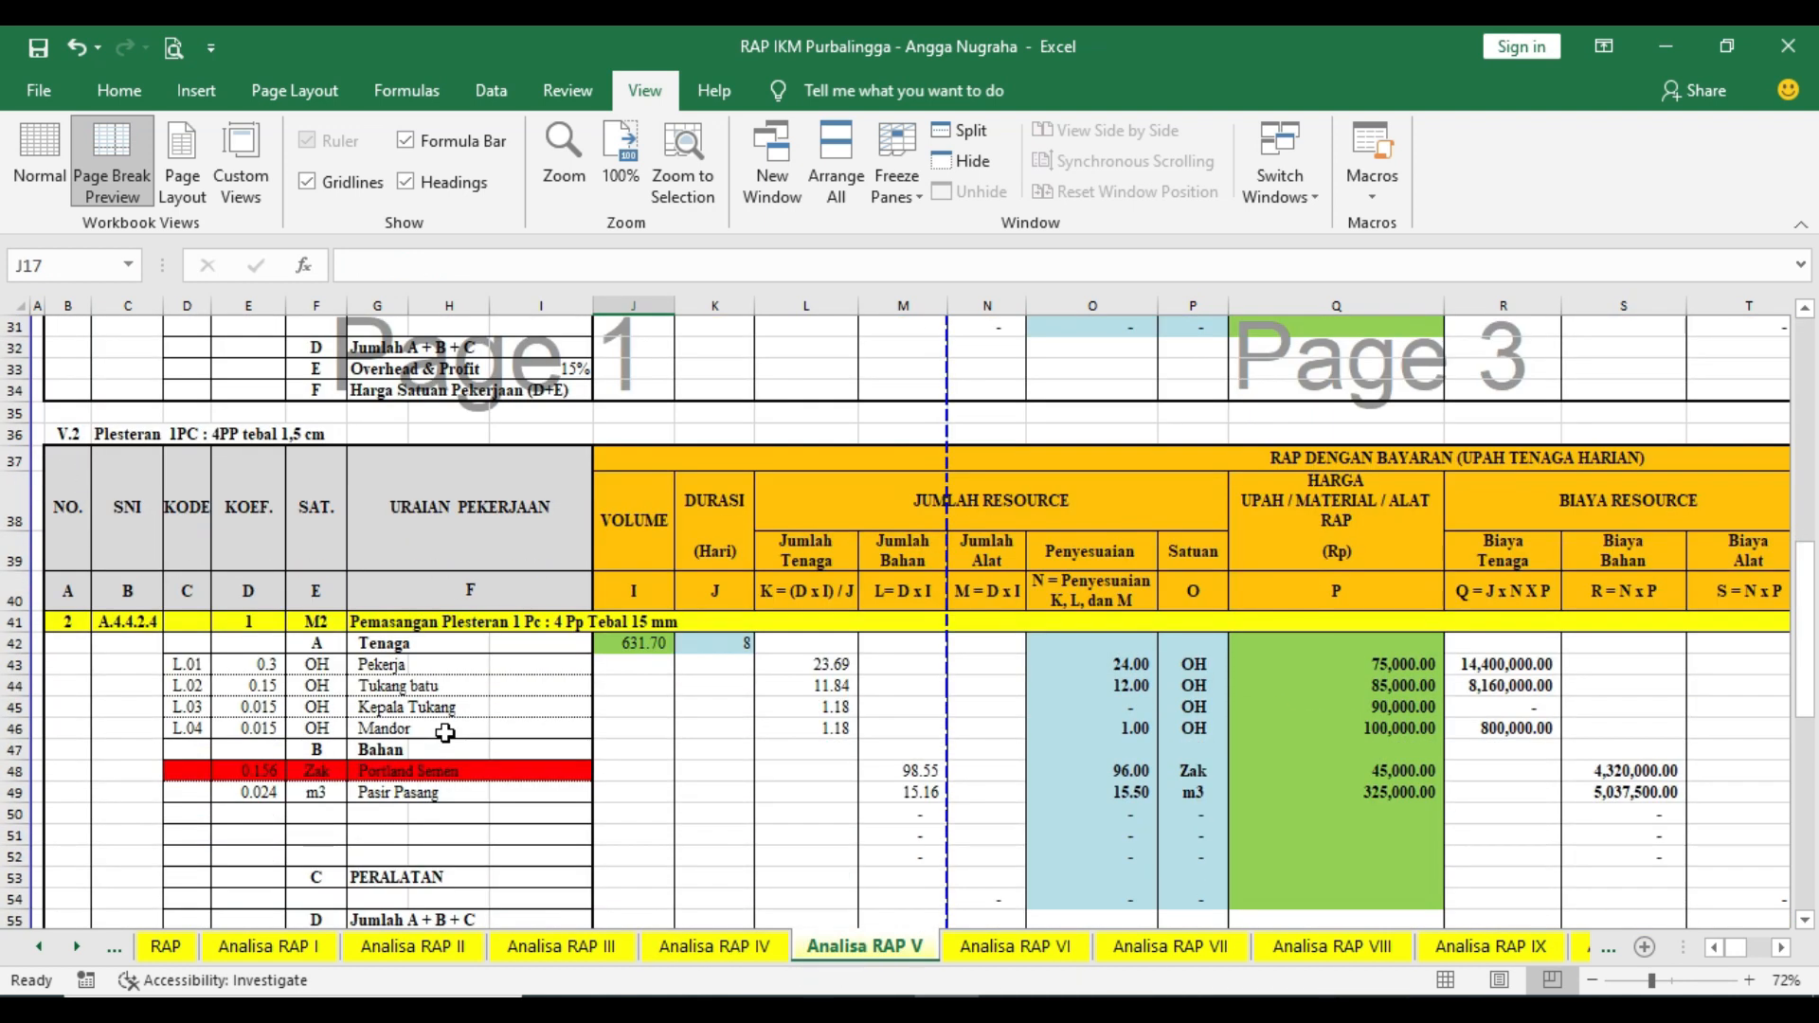
pyautogui.scroll(10, 445, 732)
pyautogui.scroll(-19, 445, 733)
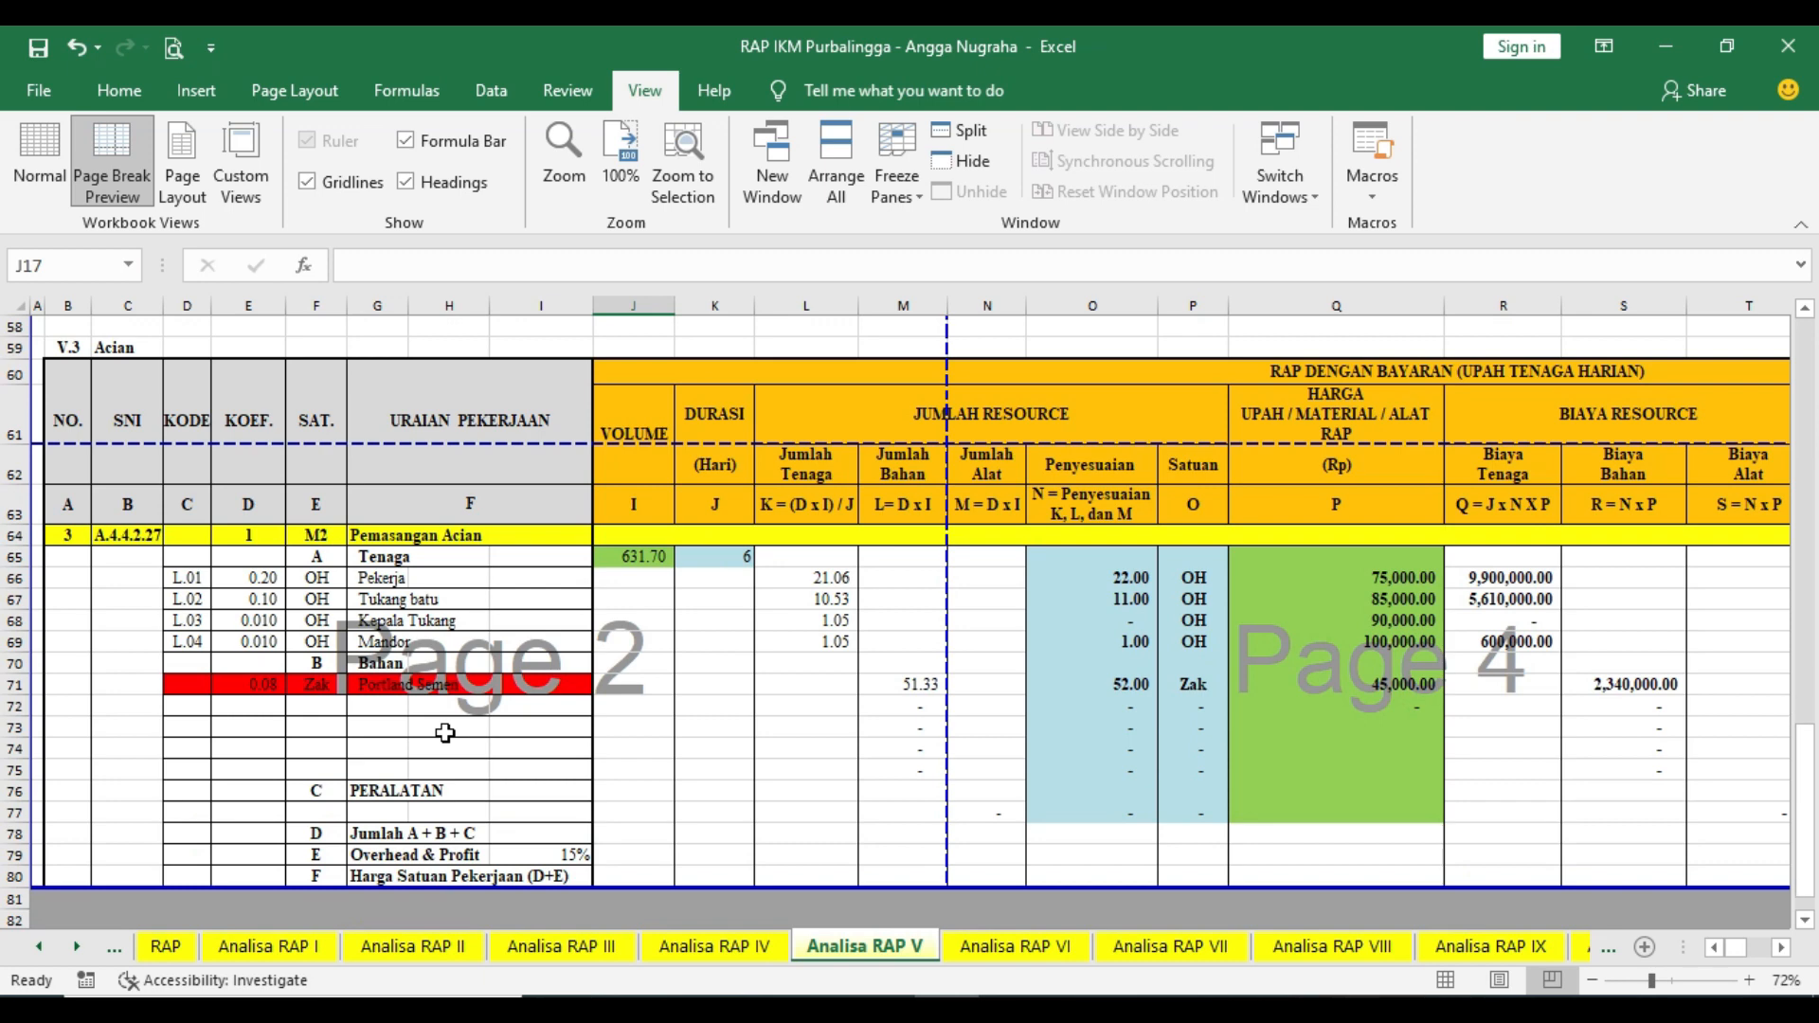
# - View table VI.2 on Analisa RAP VI and look through work sections V to IX and the grand total on RAP
pyautogui.click(1018, 945)
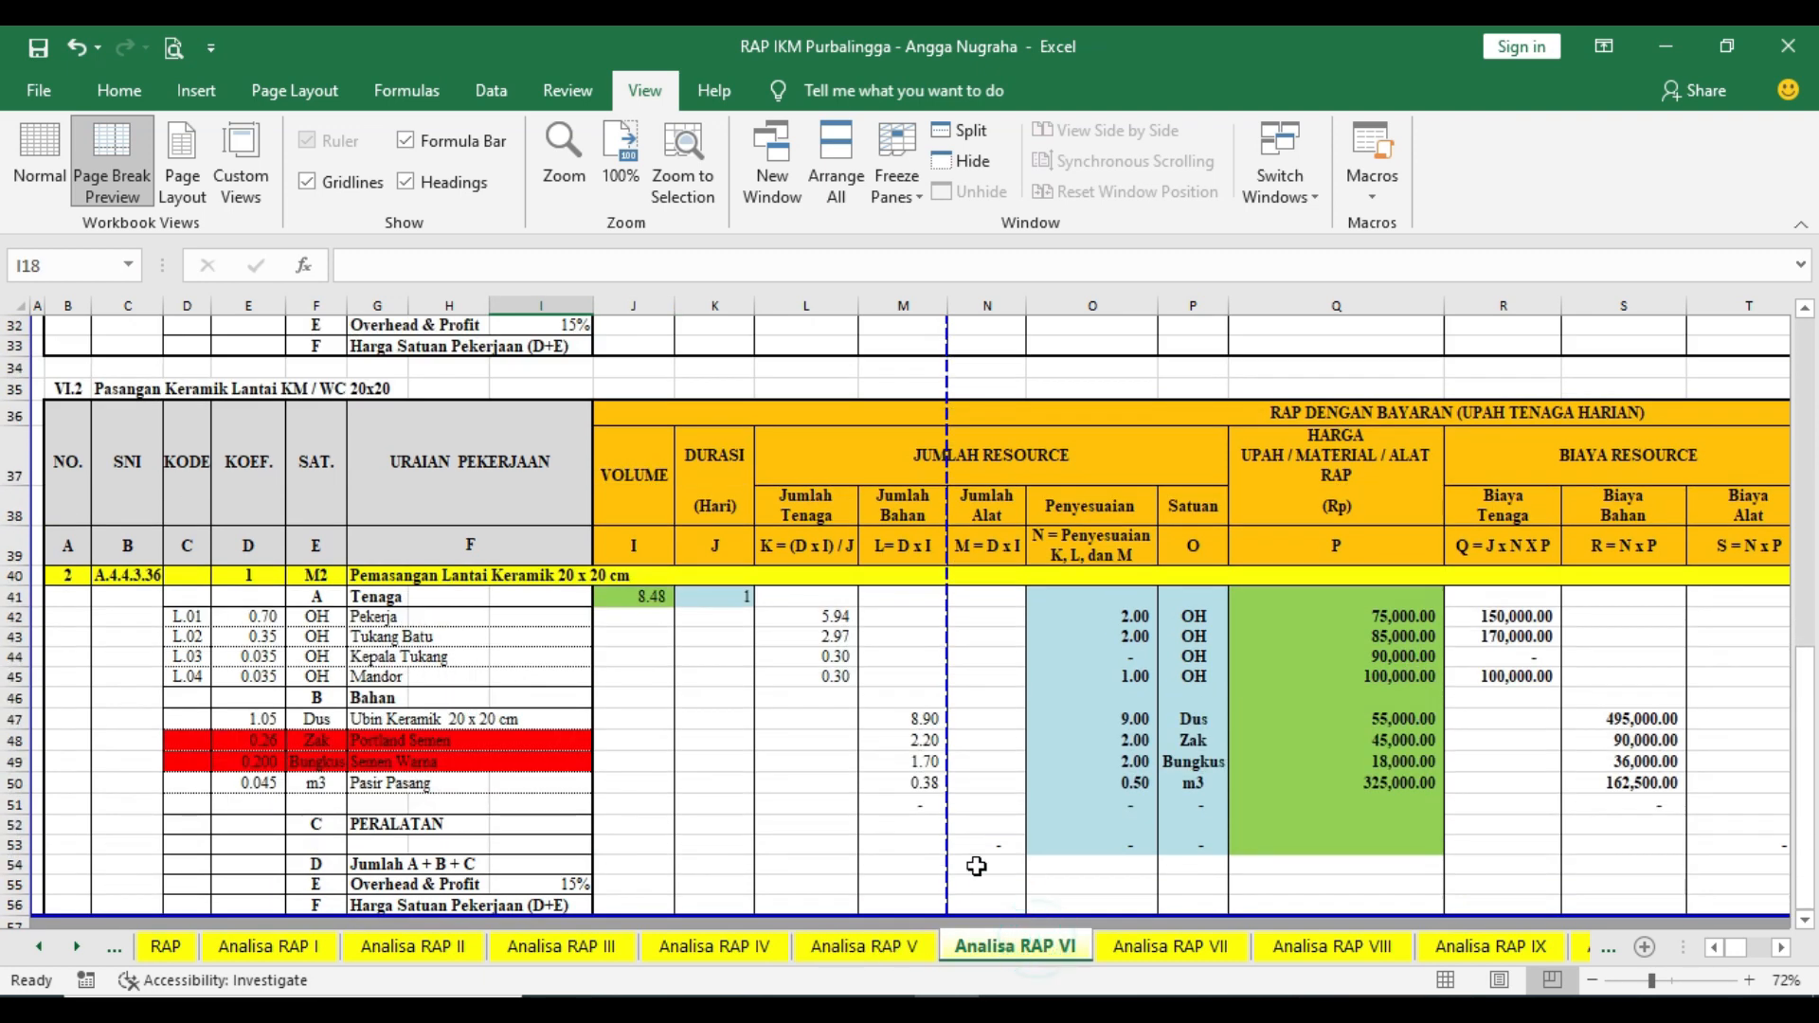
pyautogui.click(163, 946)
pyautogui.scroll(-10, 102, 766)
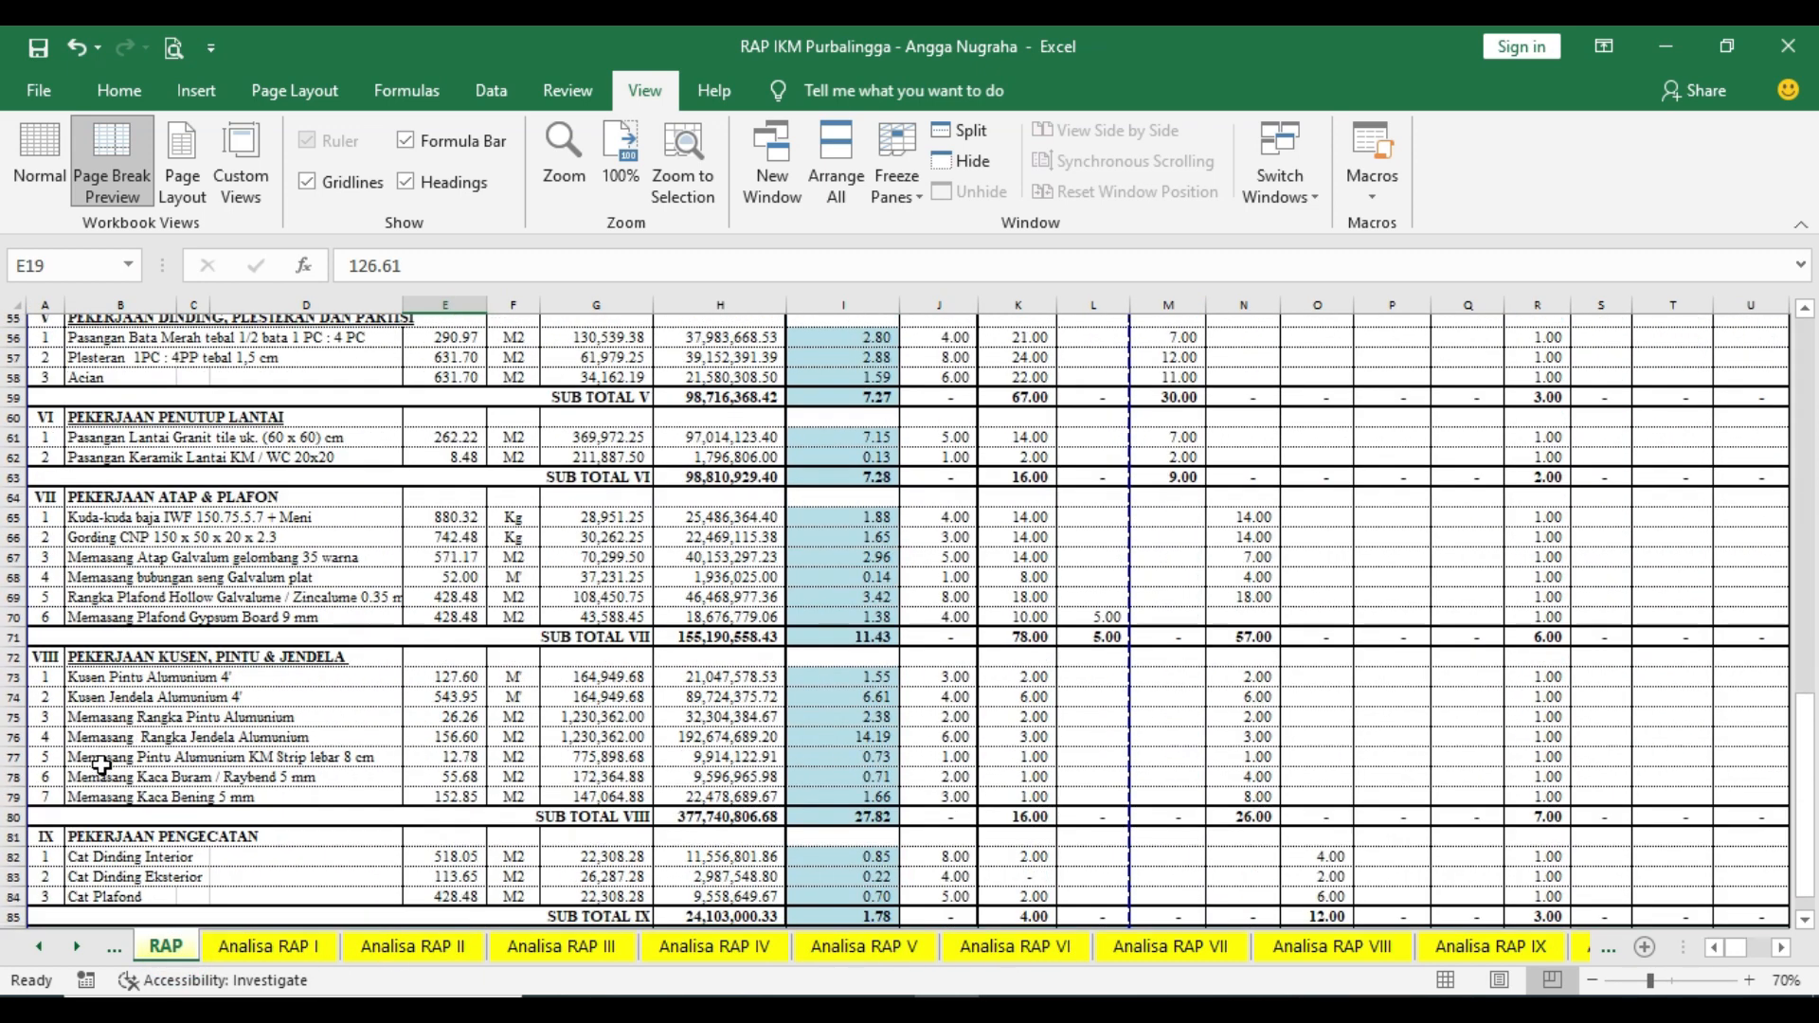
pyautogui.scroll(-3, 102, 765)
# - Switch to the PowerPoint presentation, read slide 4 on entering analysis results into the RAP table, and return to the Excel workbook
pyautogui.hotkey('alt', 'Tab')
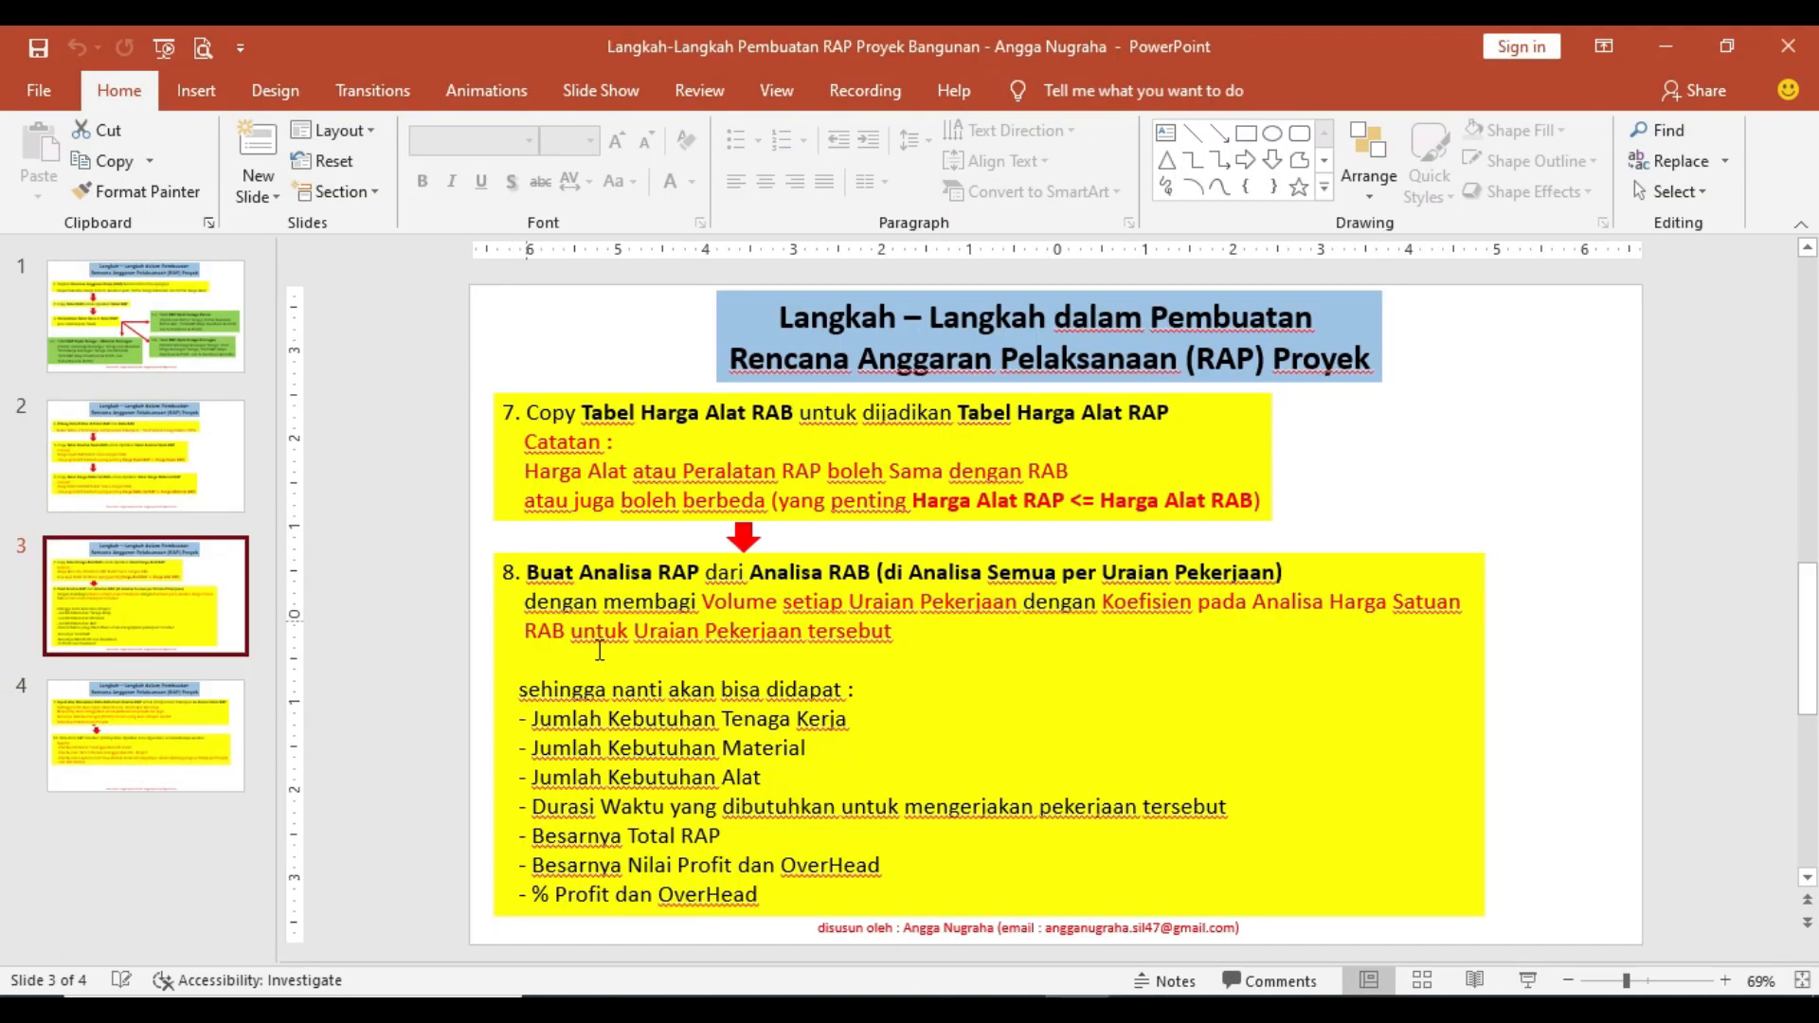
pyautogui.click(144, 720)
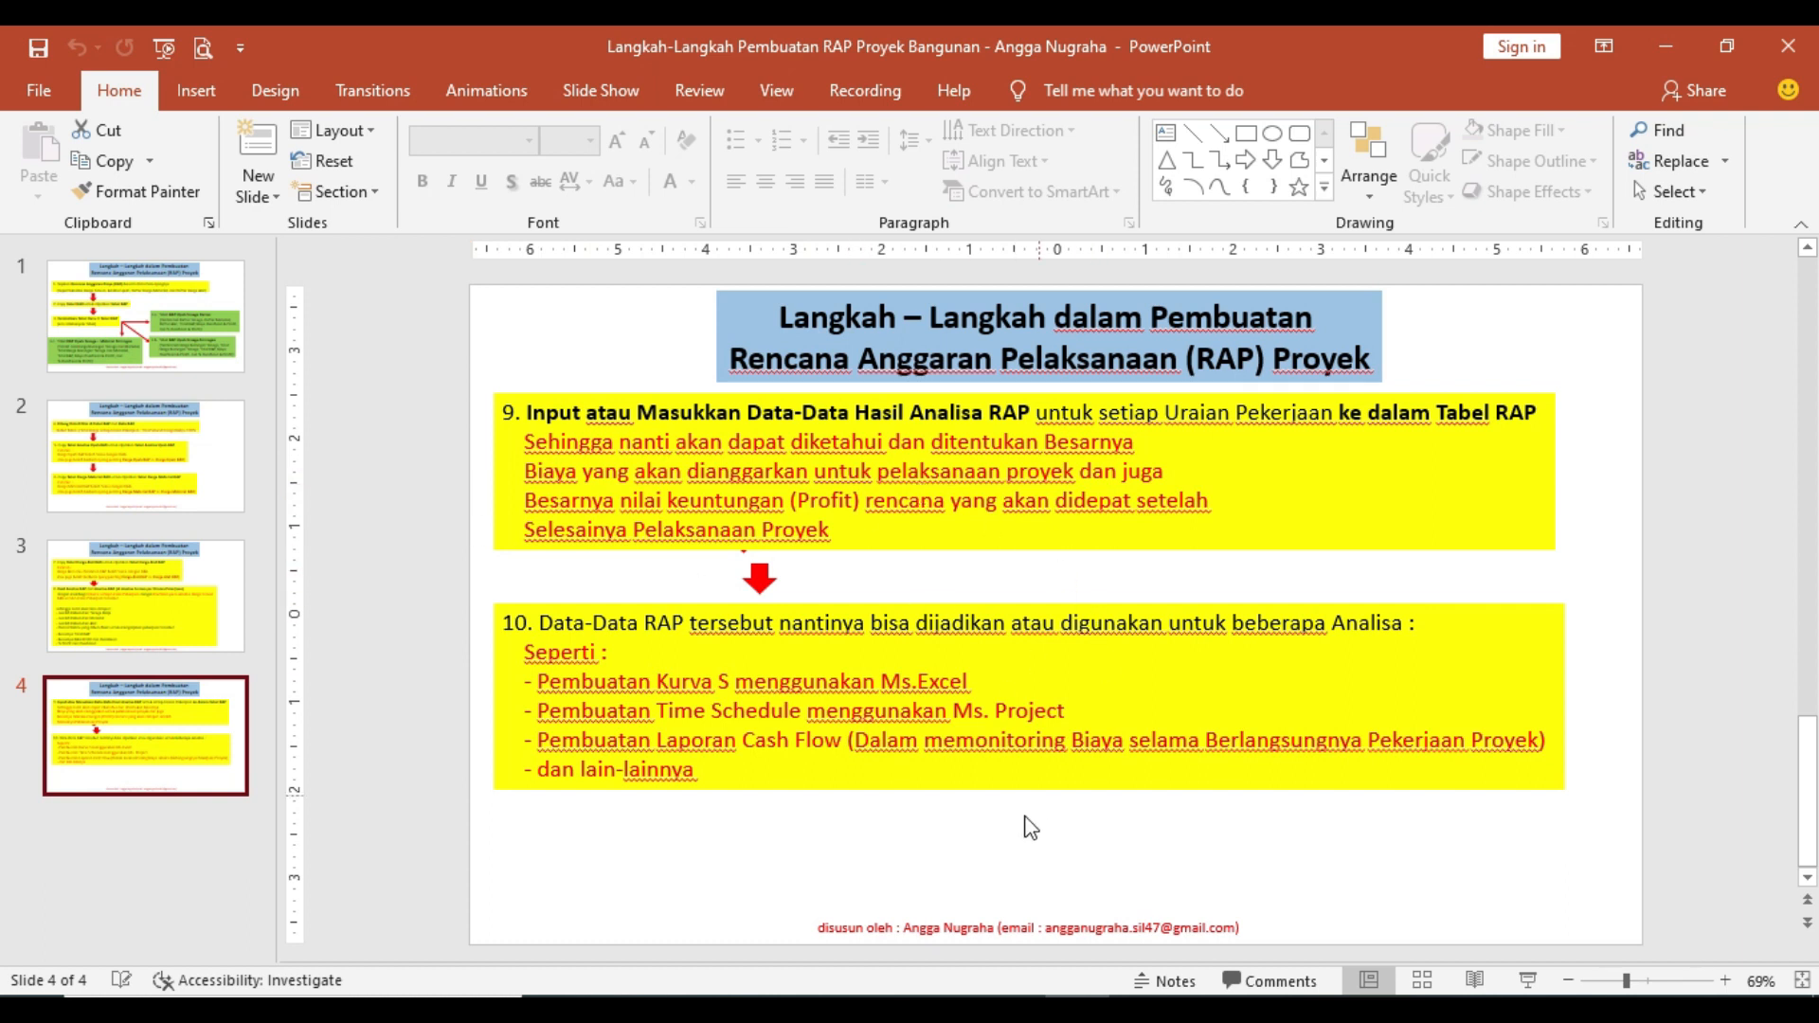
pyautogui.click(947, 1010)
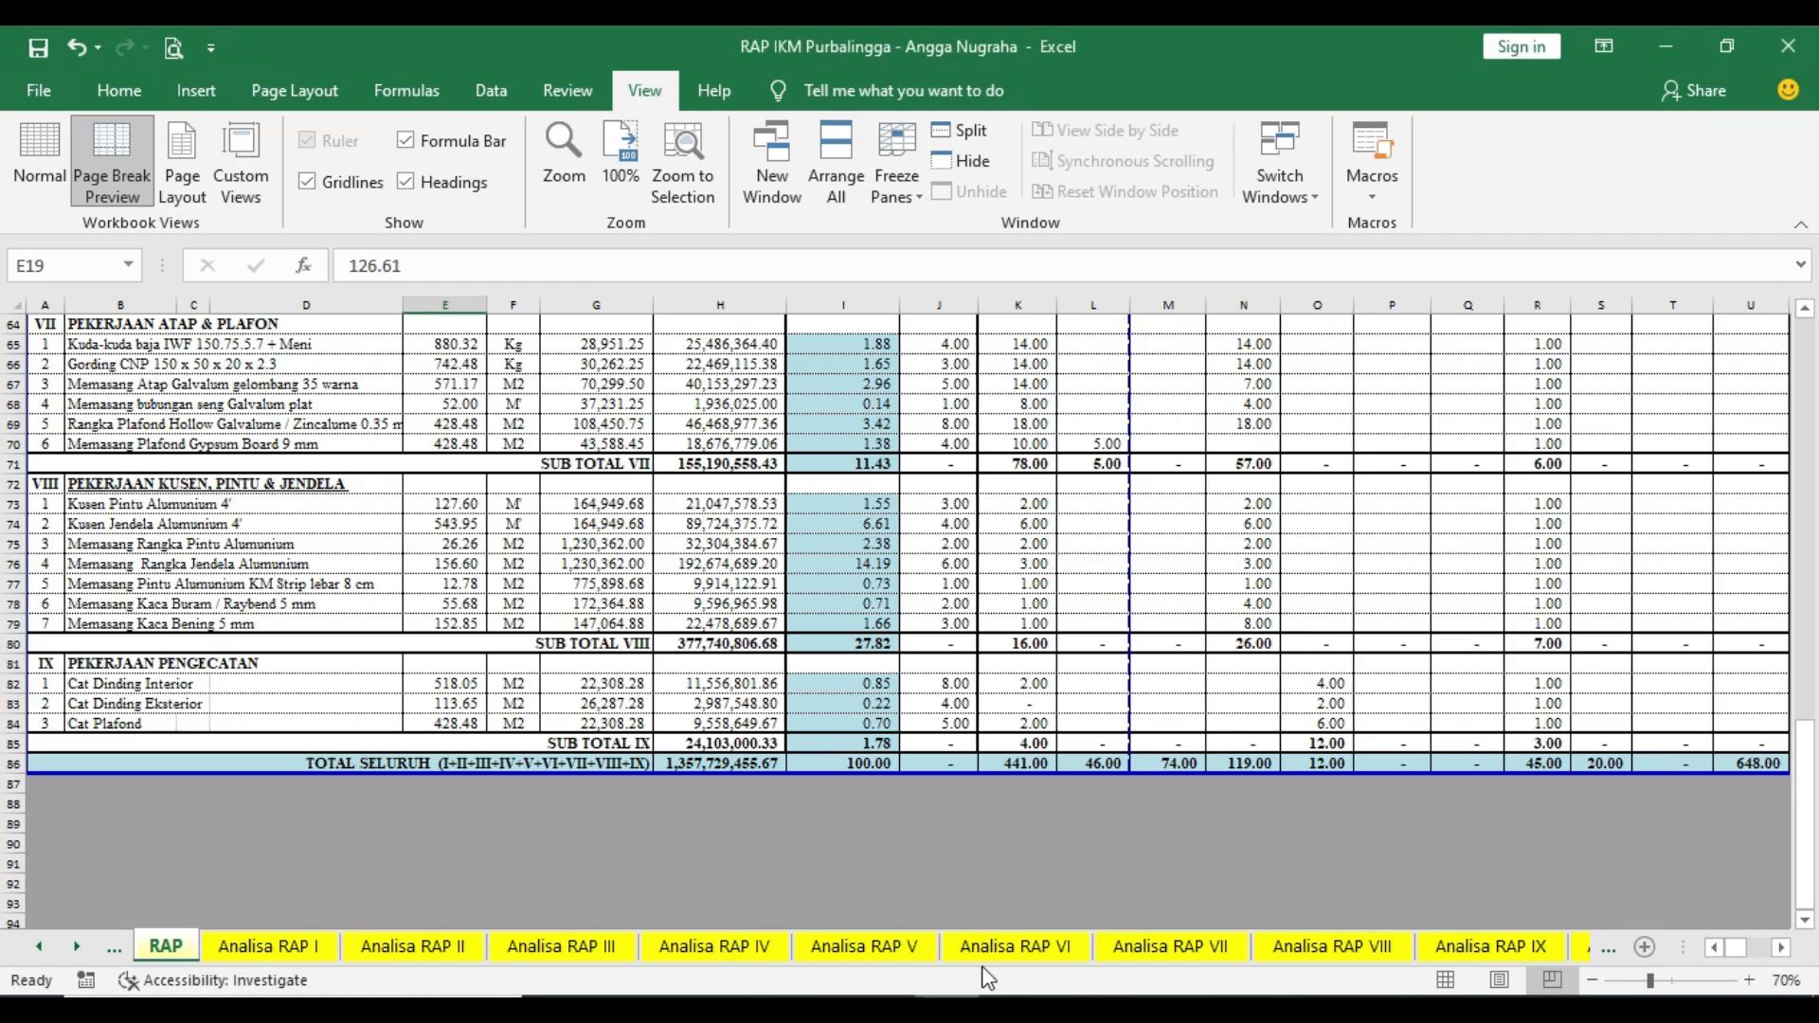
# - Inspect the formula in J19 on the RAP sheet that links the Bouwplank duration to Analisa RAP I
pyautogui.click(270, 947)
pyautogui.scroll(1, 227, 952)
pyautogui.click(167, 948)
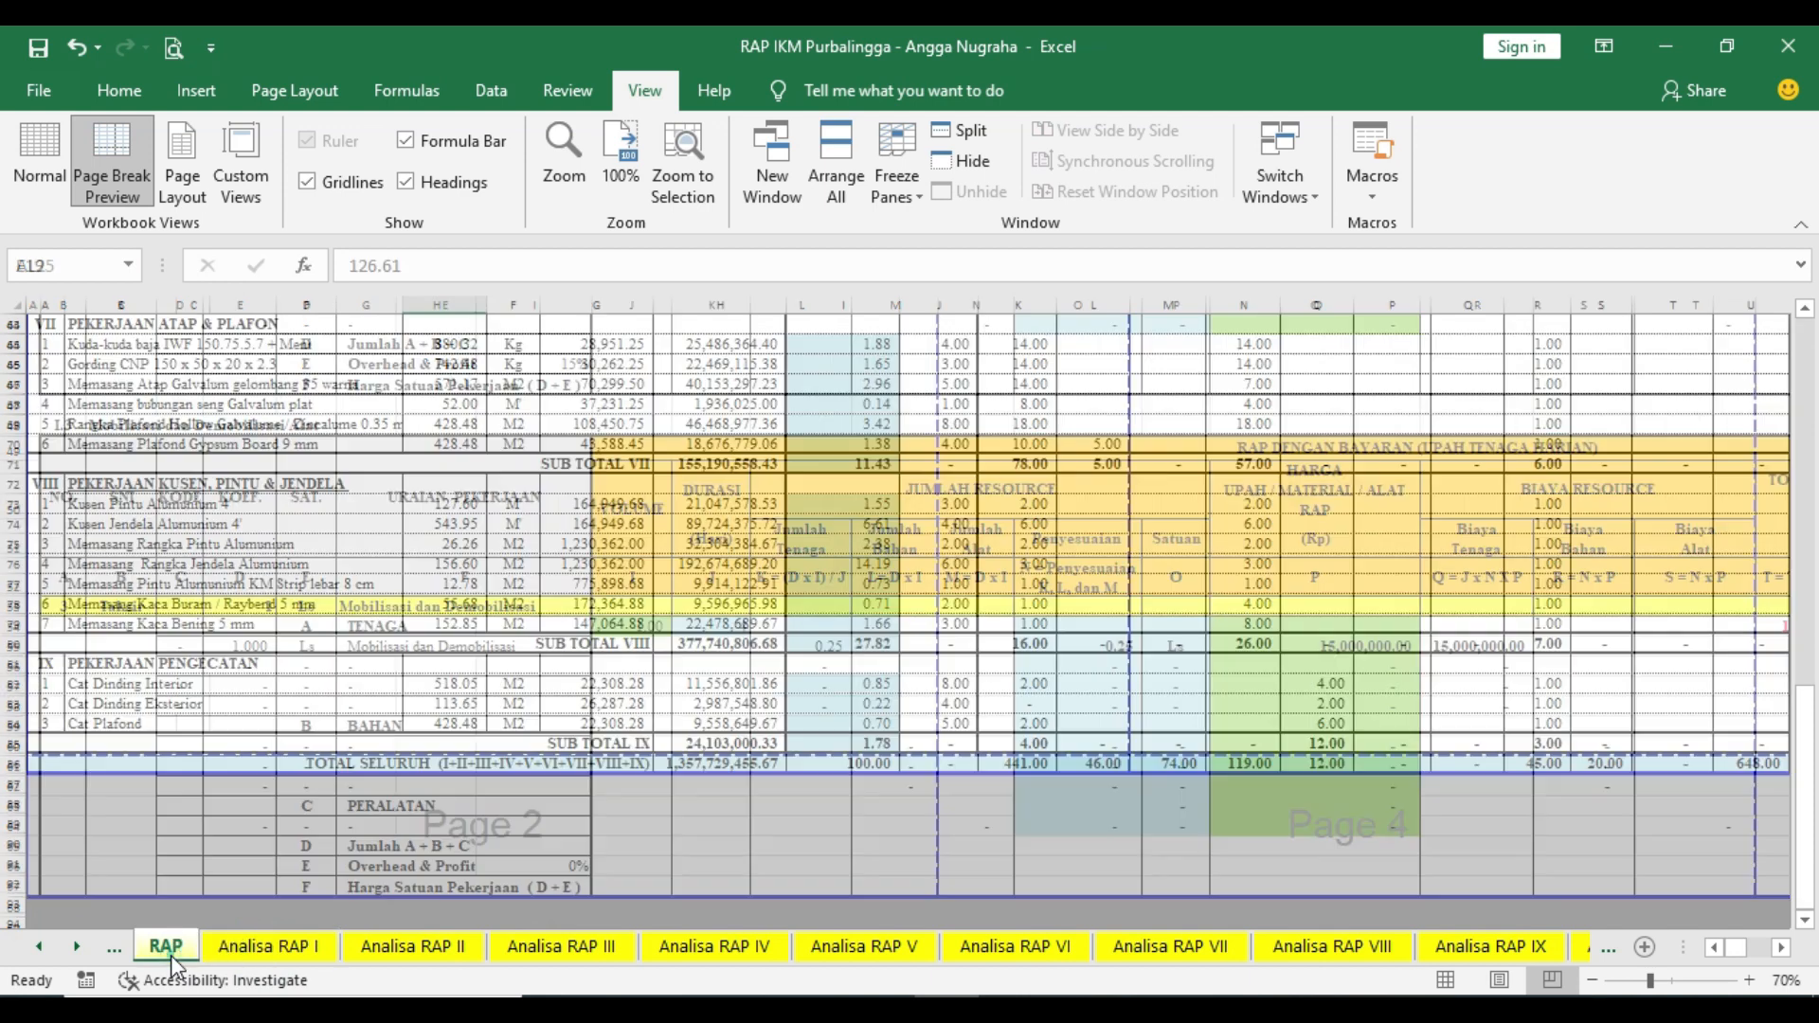
pyautogui.scroll(20, 1209, 687)
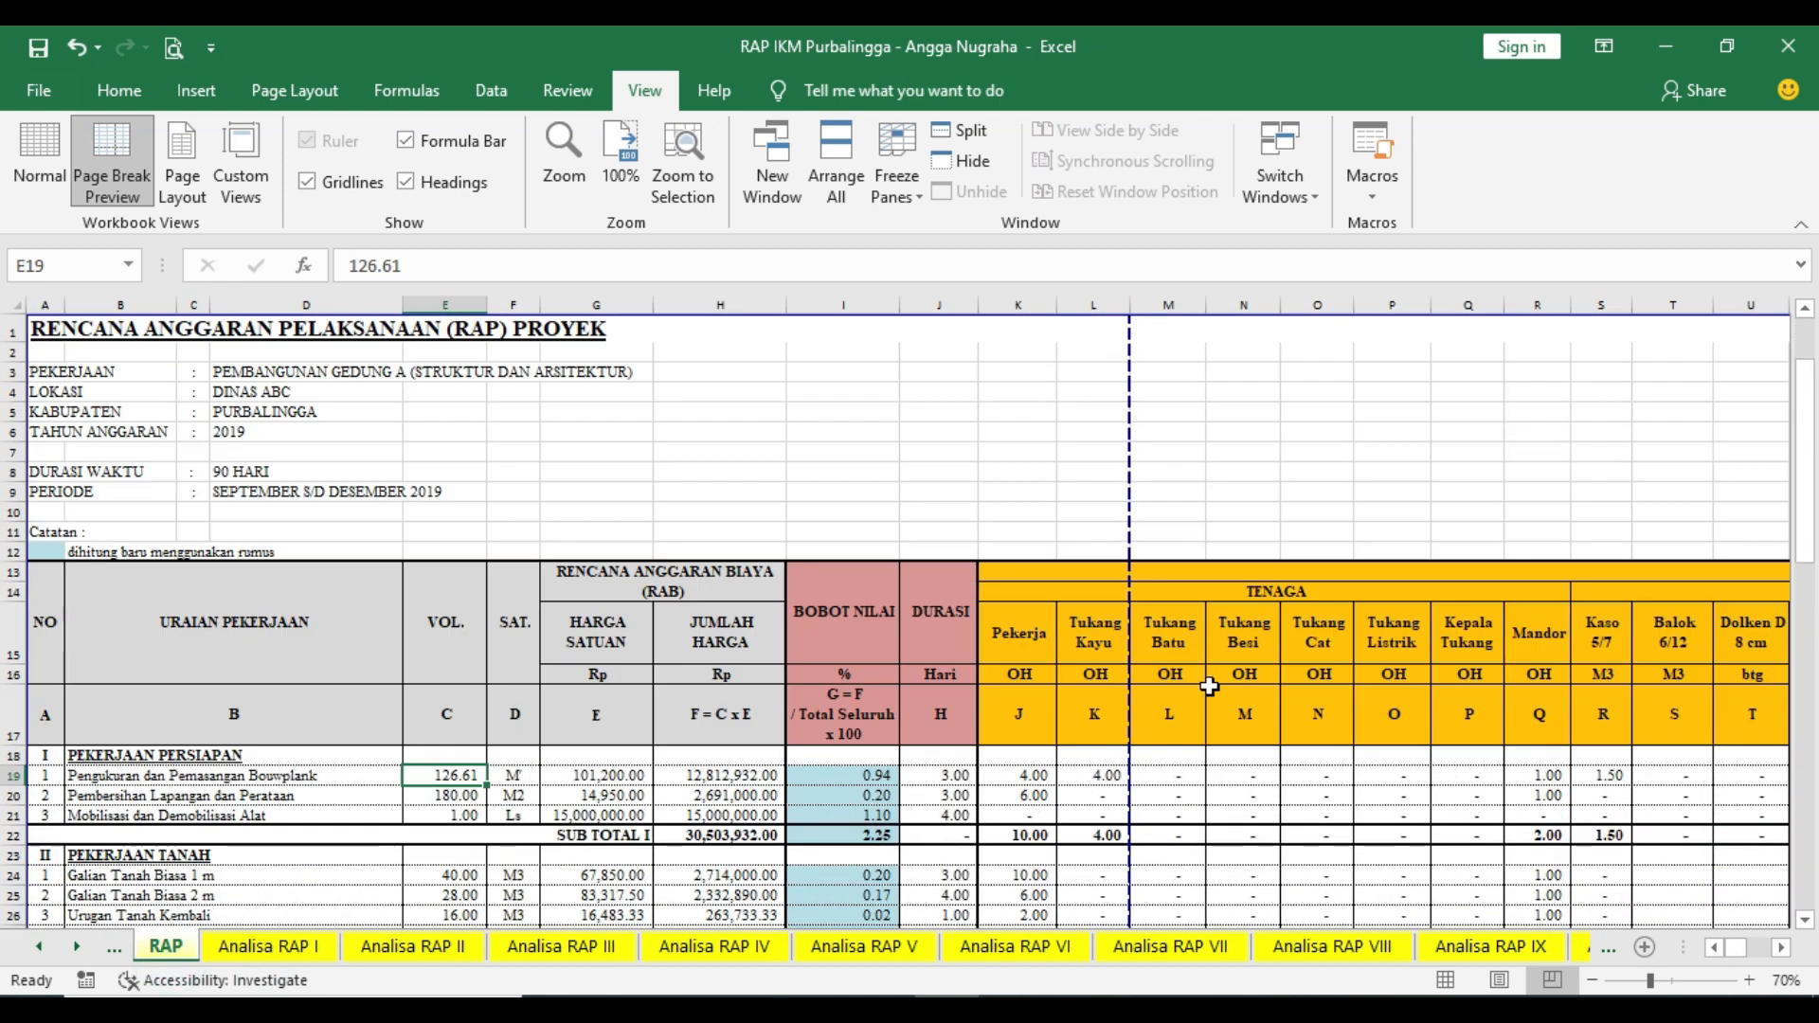
pyautogui.scroll(-2, 1046, 753)
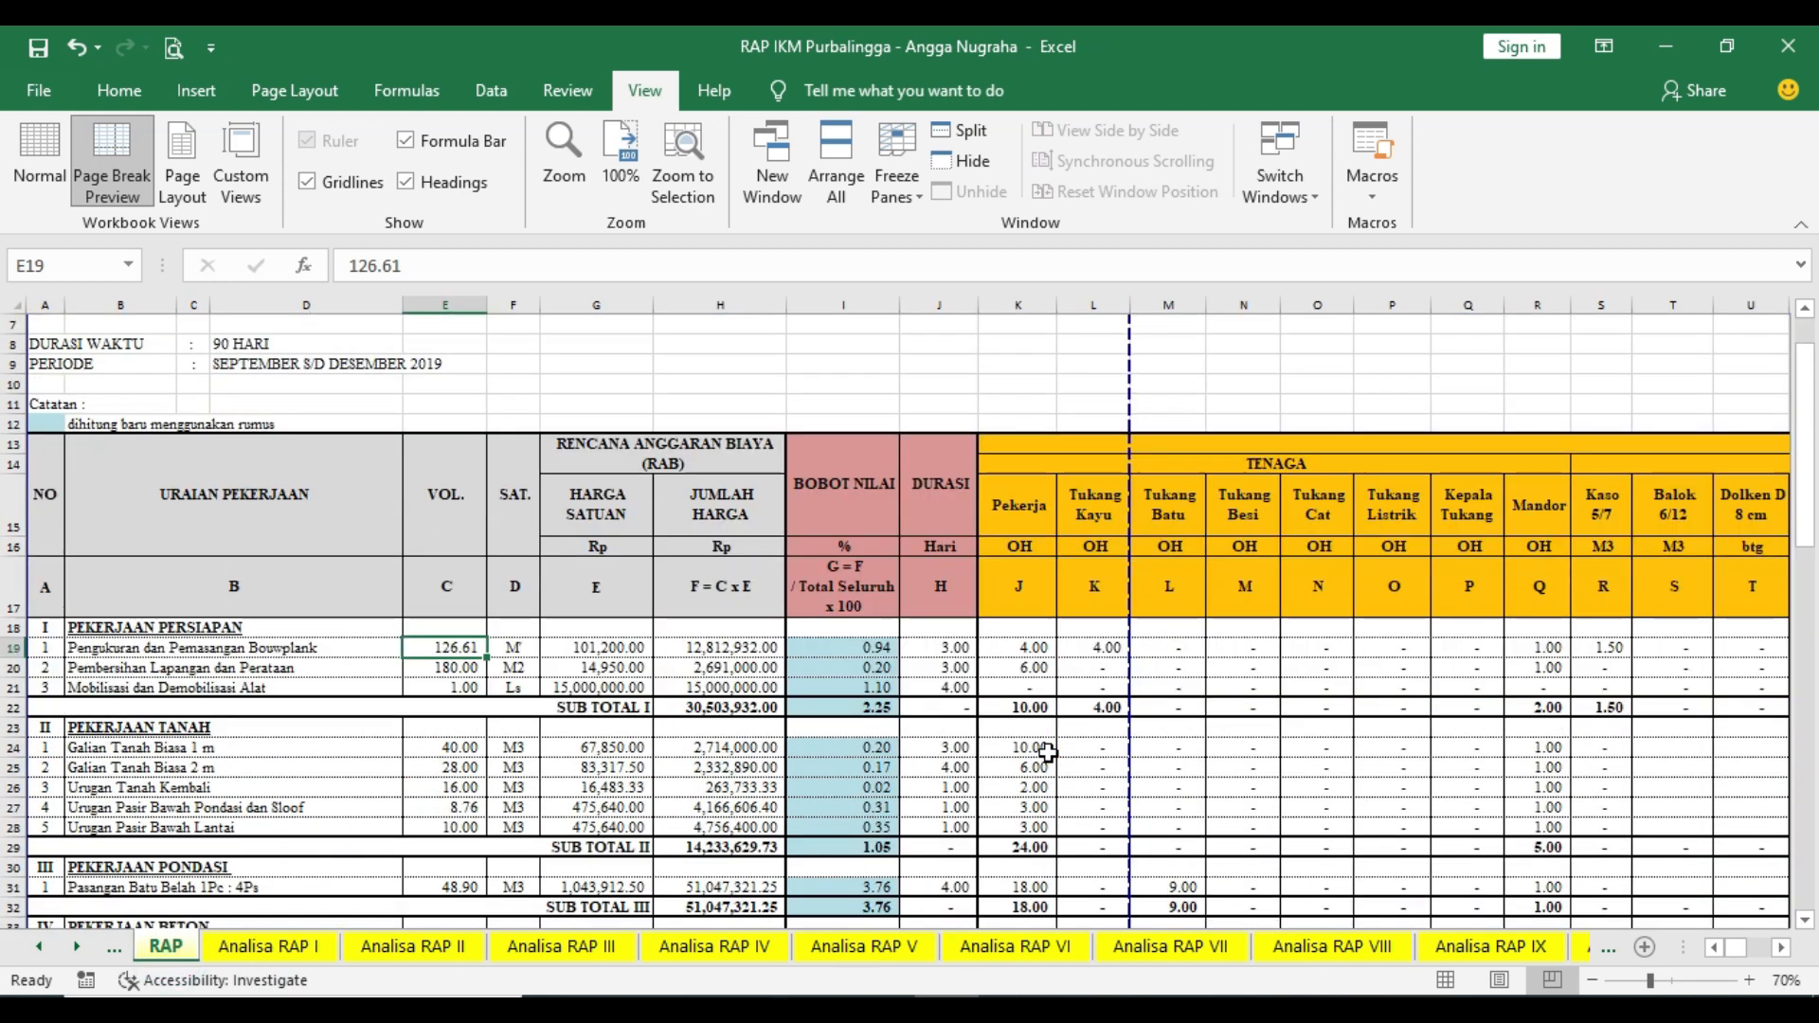
pyautogui.doubleClick(943, 648)
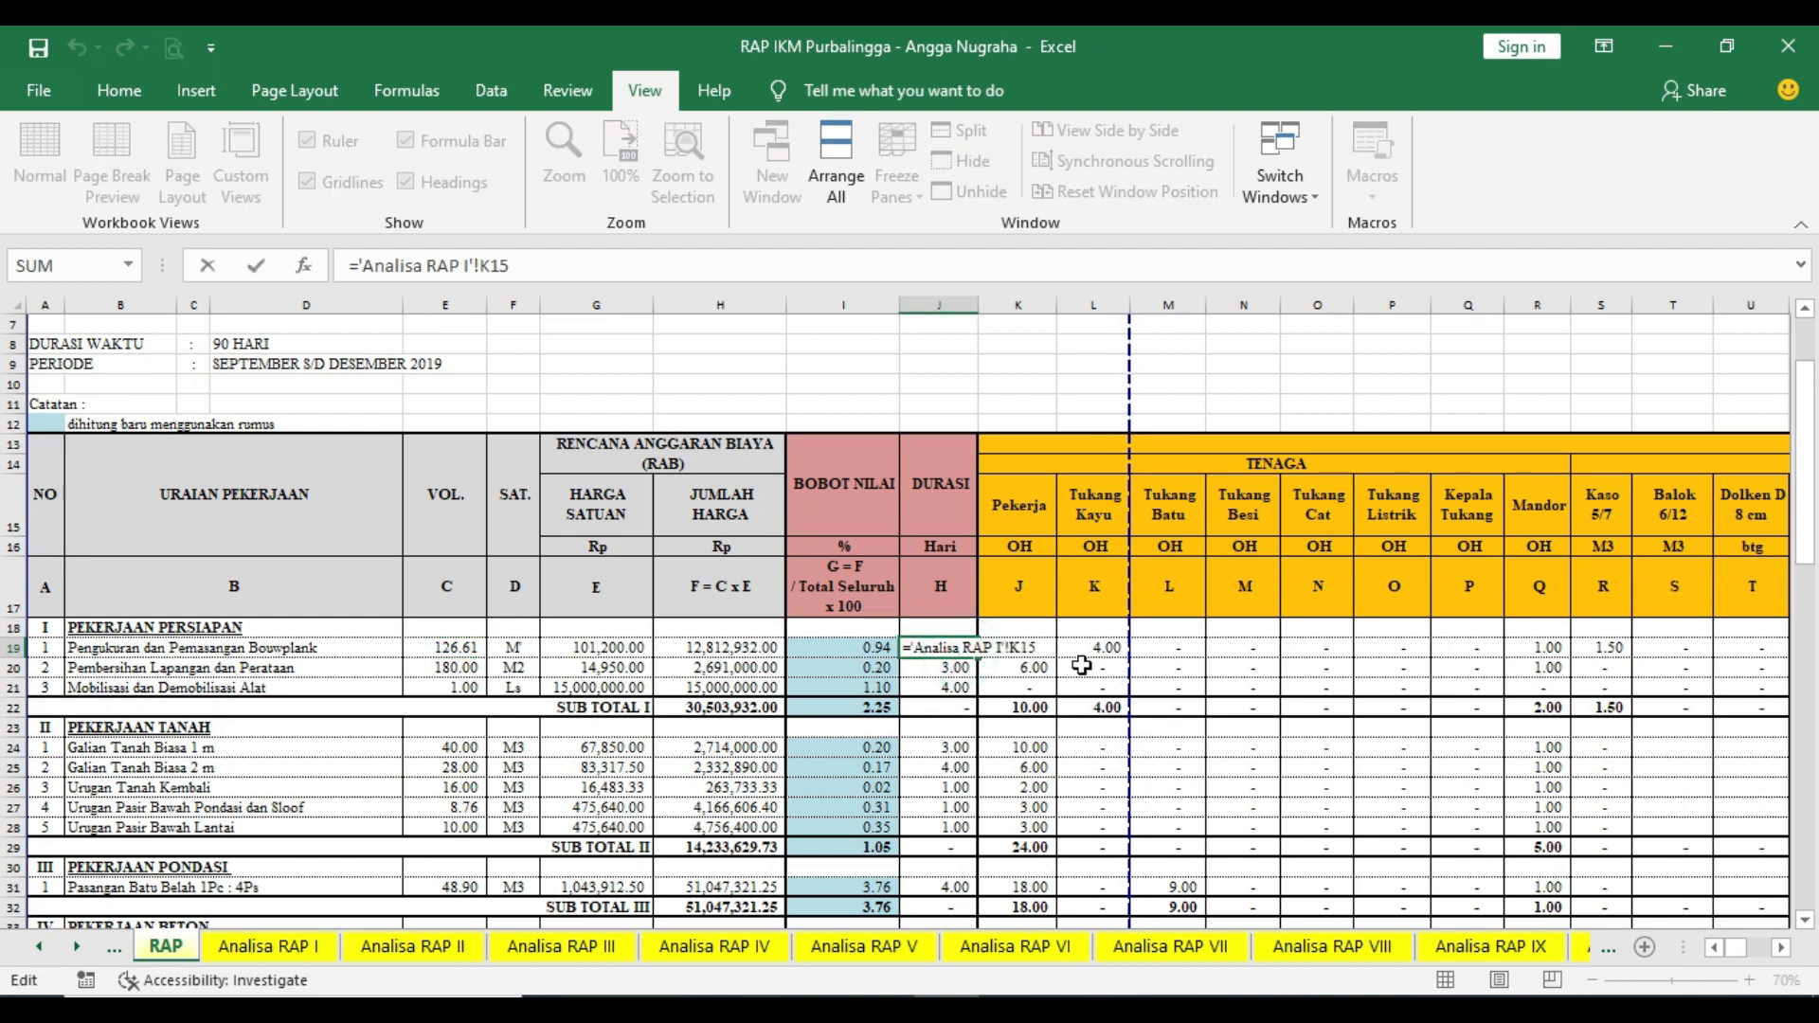
pyautogui.press('Return')
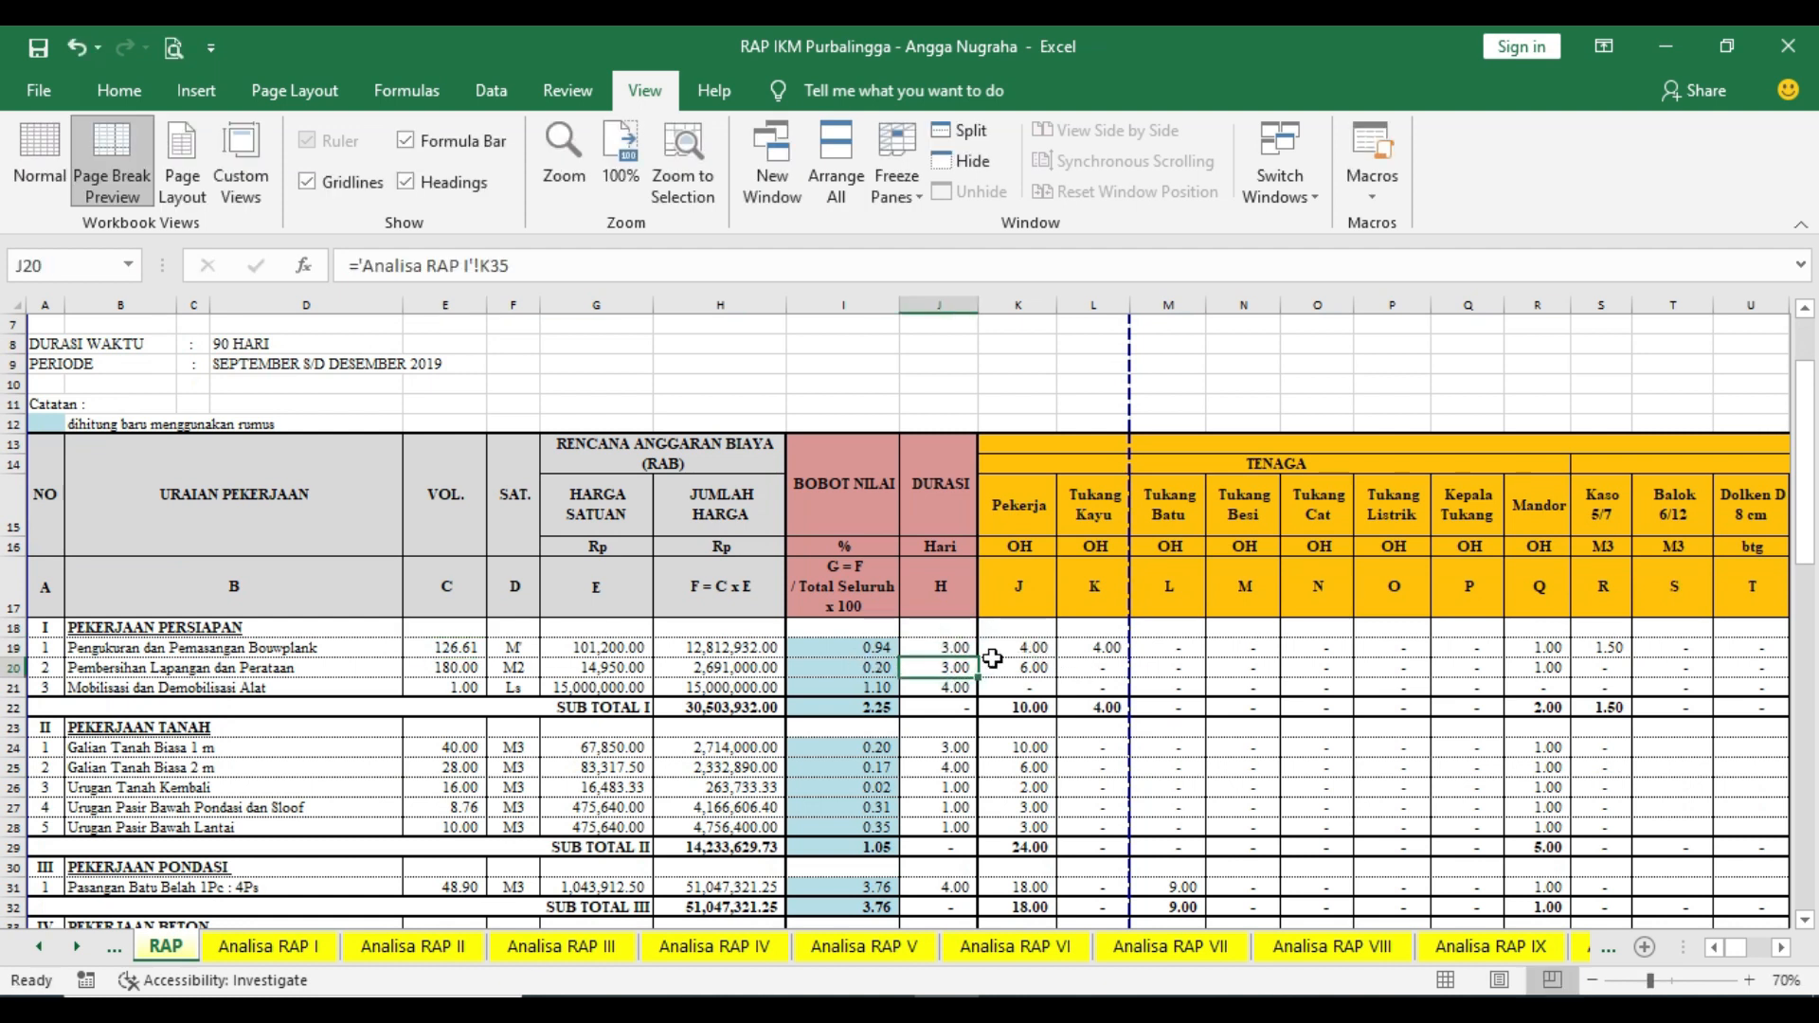
# - Examine the duration and labour rows of Bouwplank table I.1 on Analisa RAP I, highlighting the Kepala Tukang row 18
pyautogui.click(288, 949)
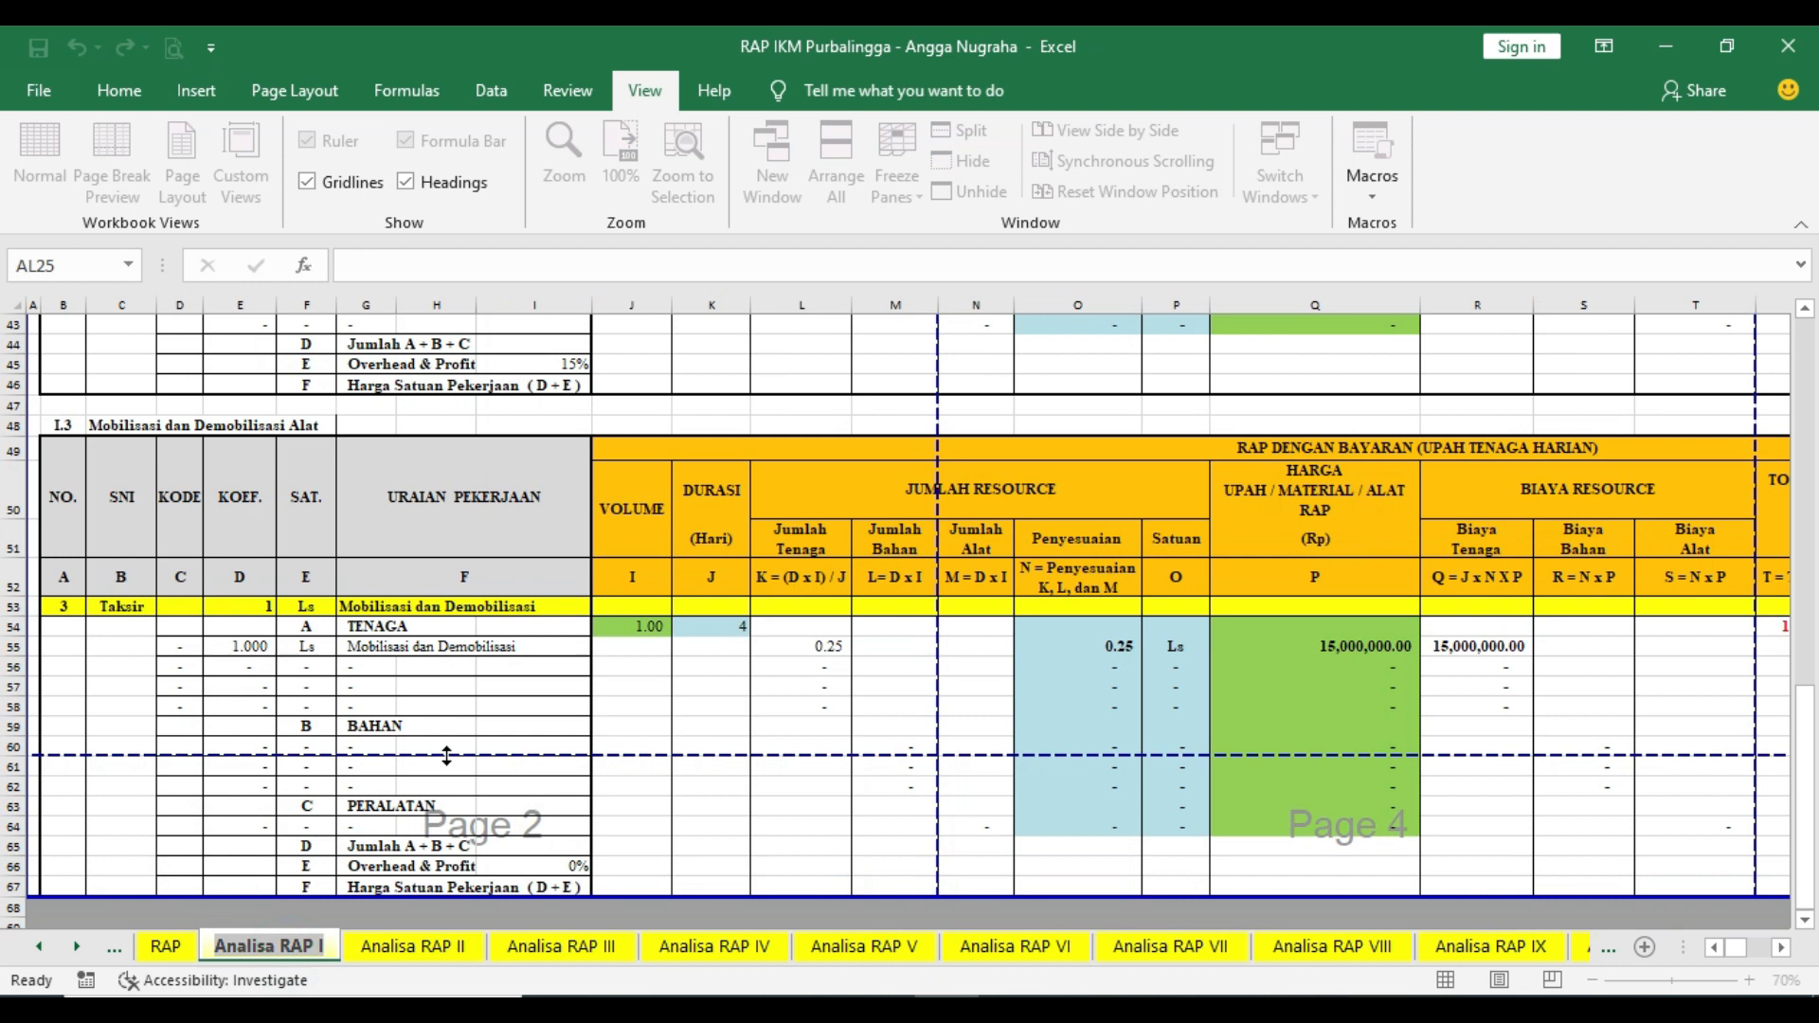
pyautogui.click(458, 611)
pyautogui.scroll(14, 458, 614)
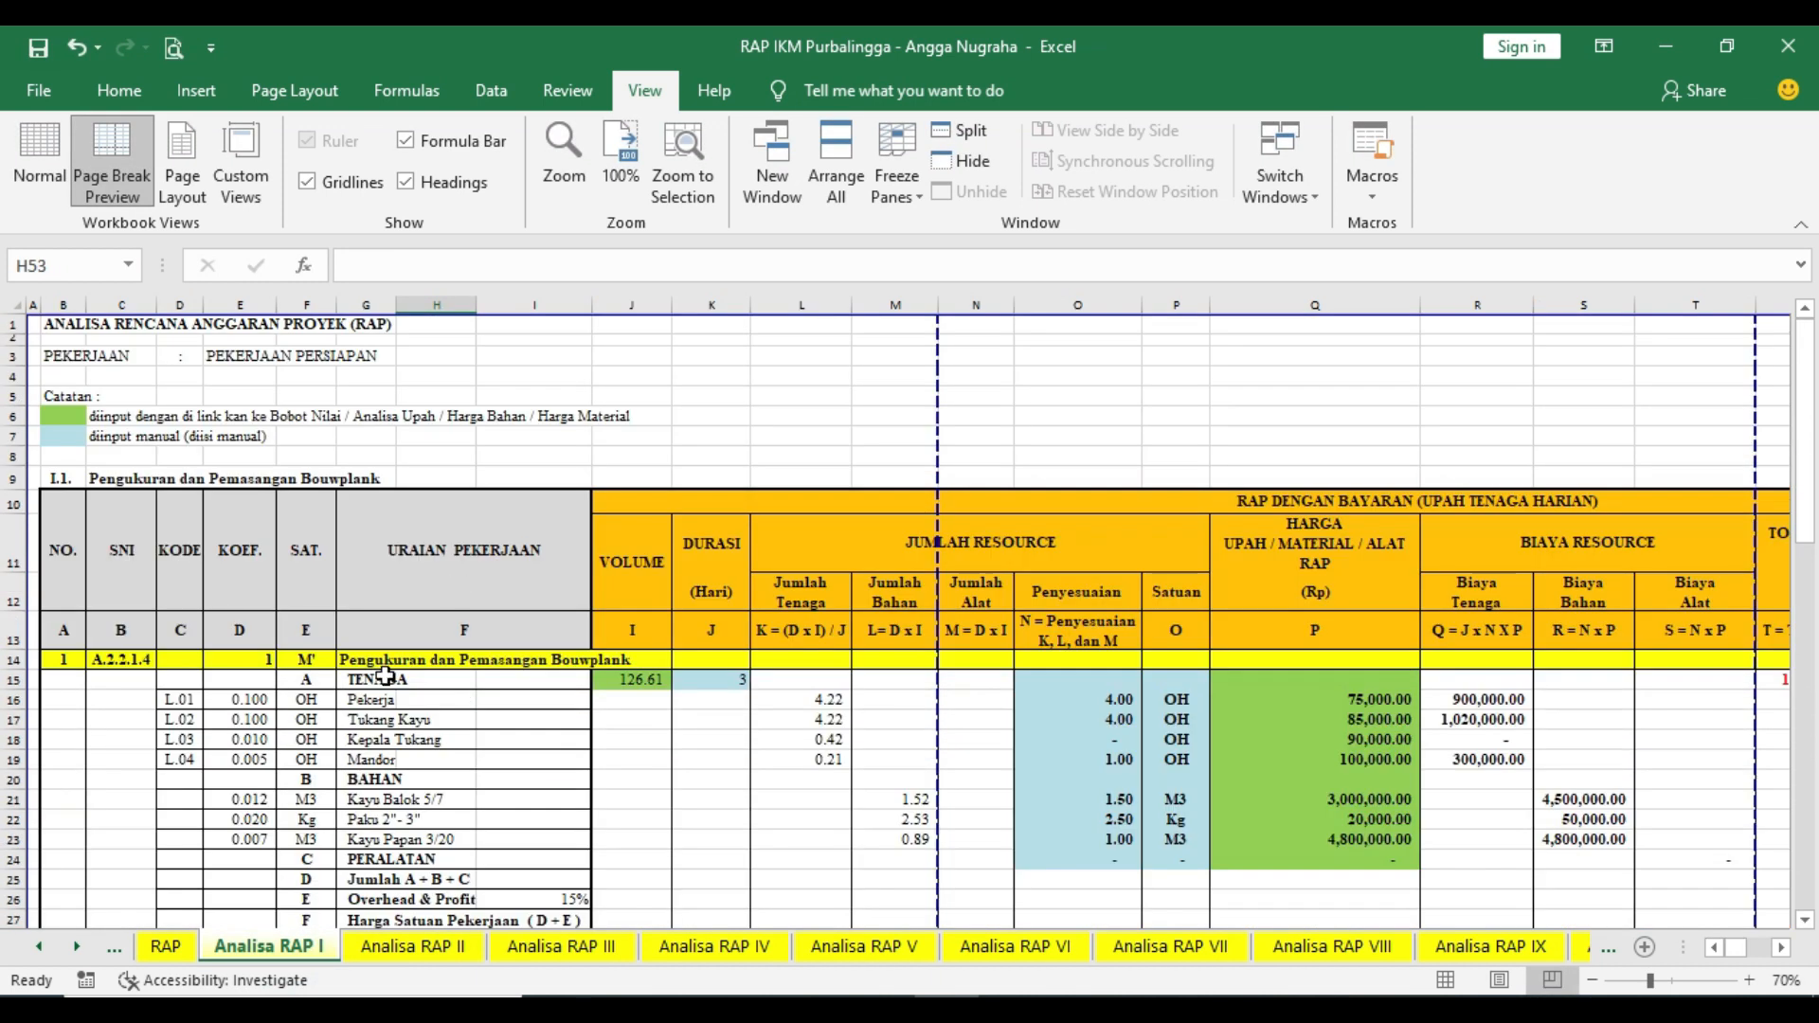
pyautogui.scroll(-2, 404, 587)
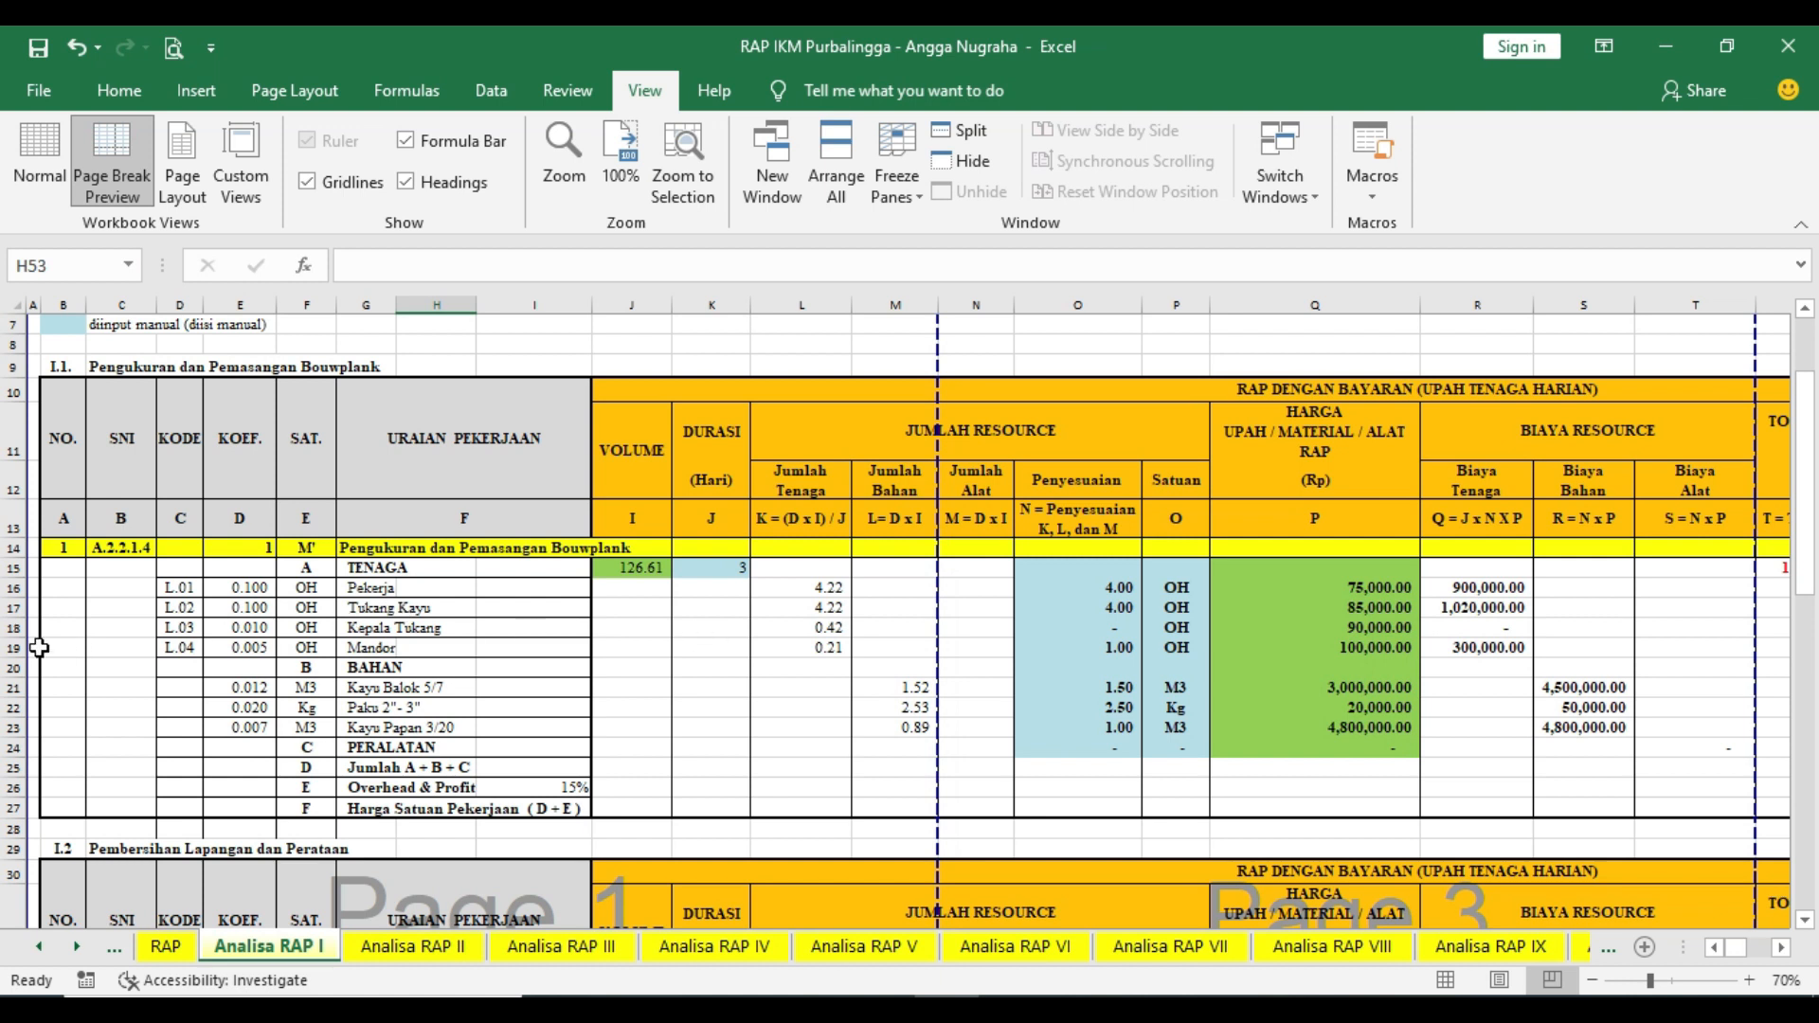
pyautogui.click(14, 628)
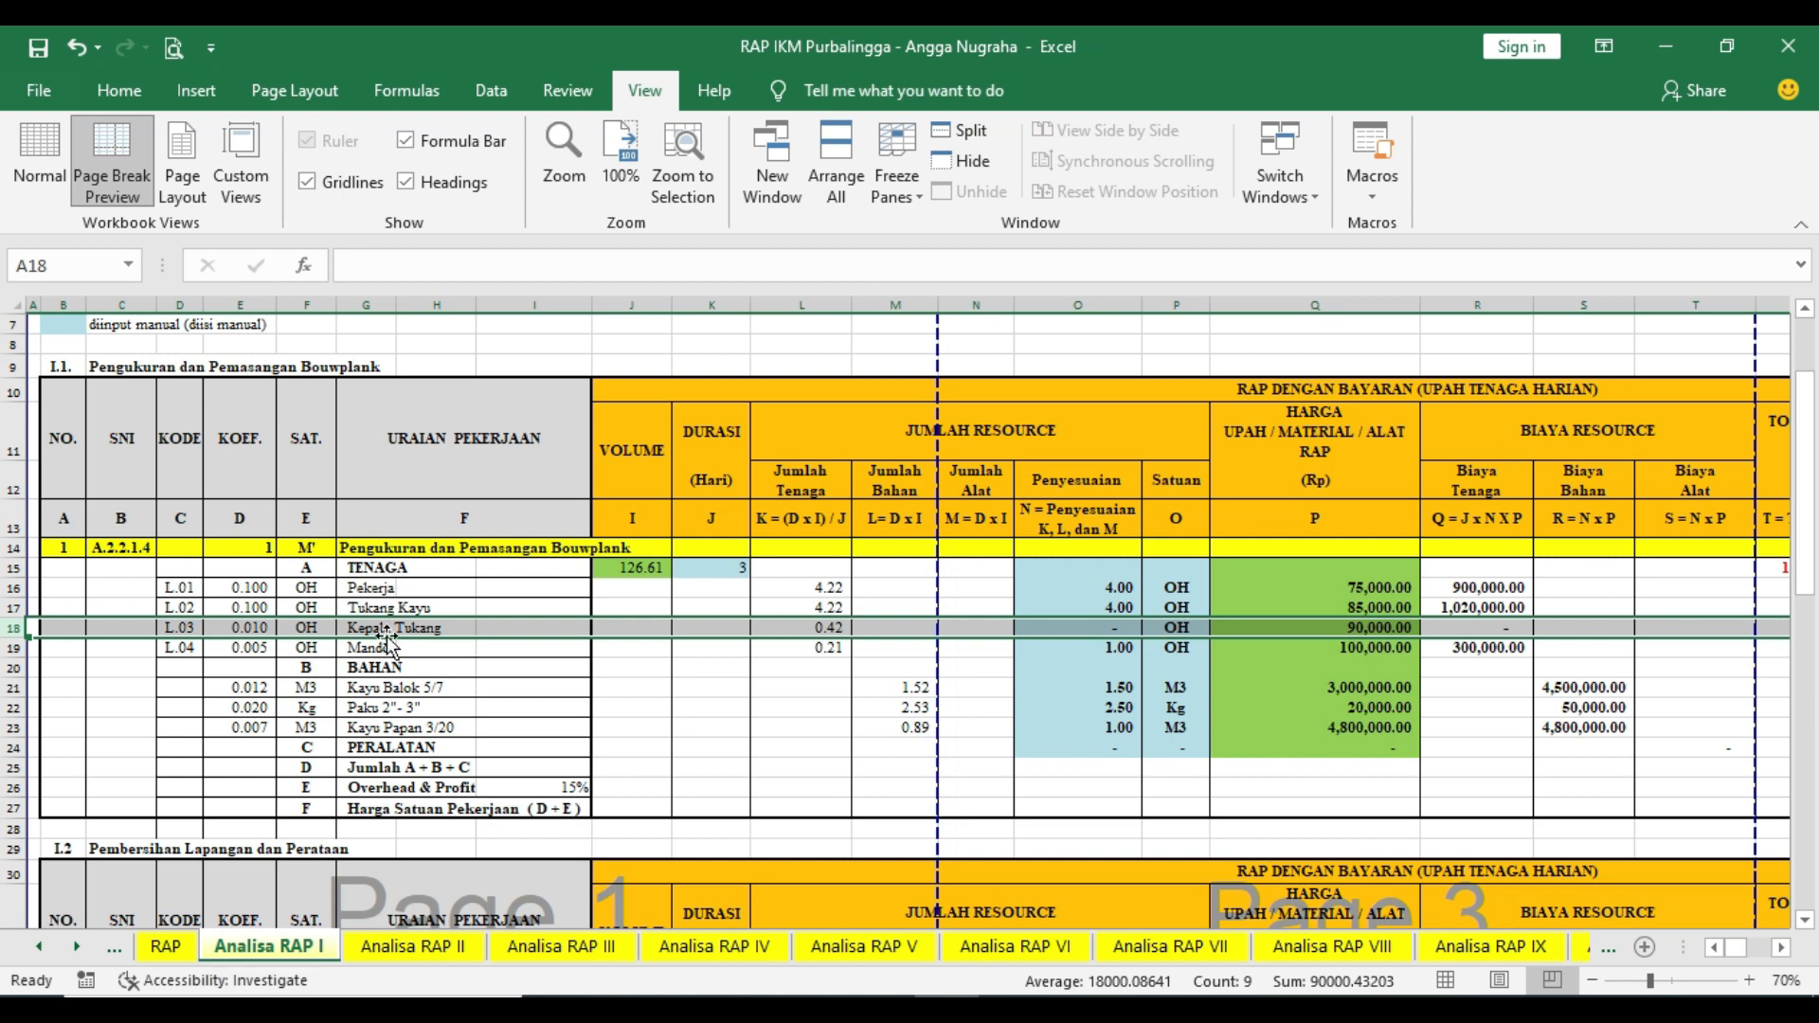
# - Inspect the Bouwplank labour cells for Pekerja, Tukang Kayu and Mandor on the RAP sheet
pyautogui.click(166, 947)
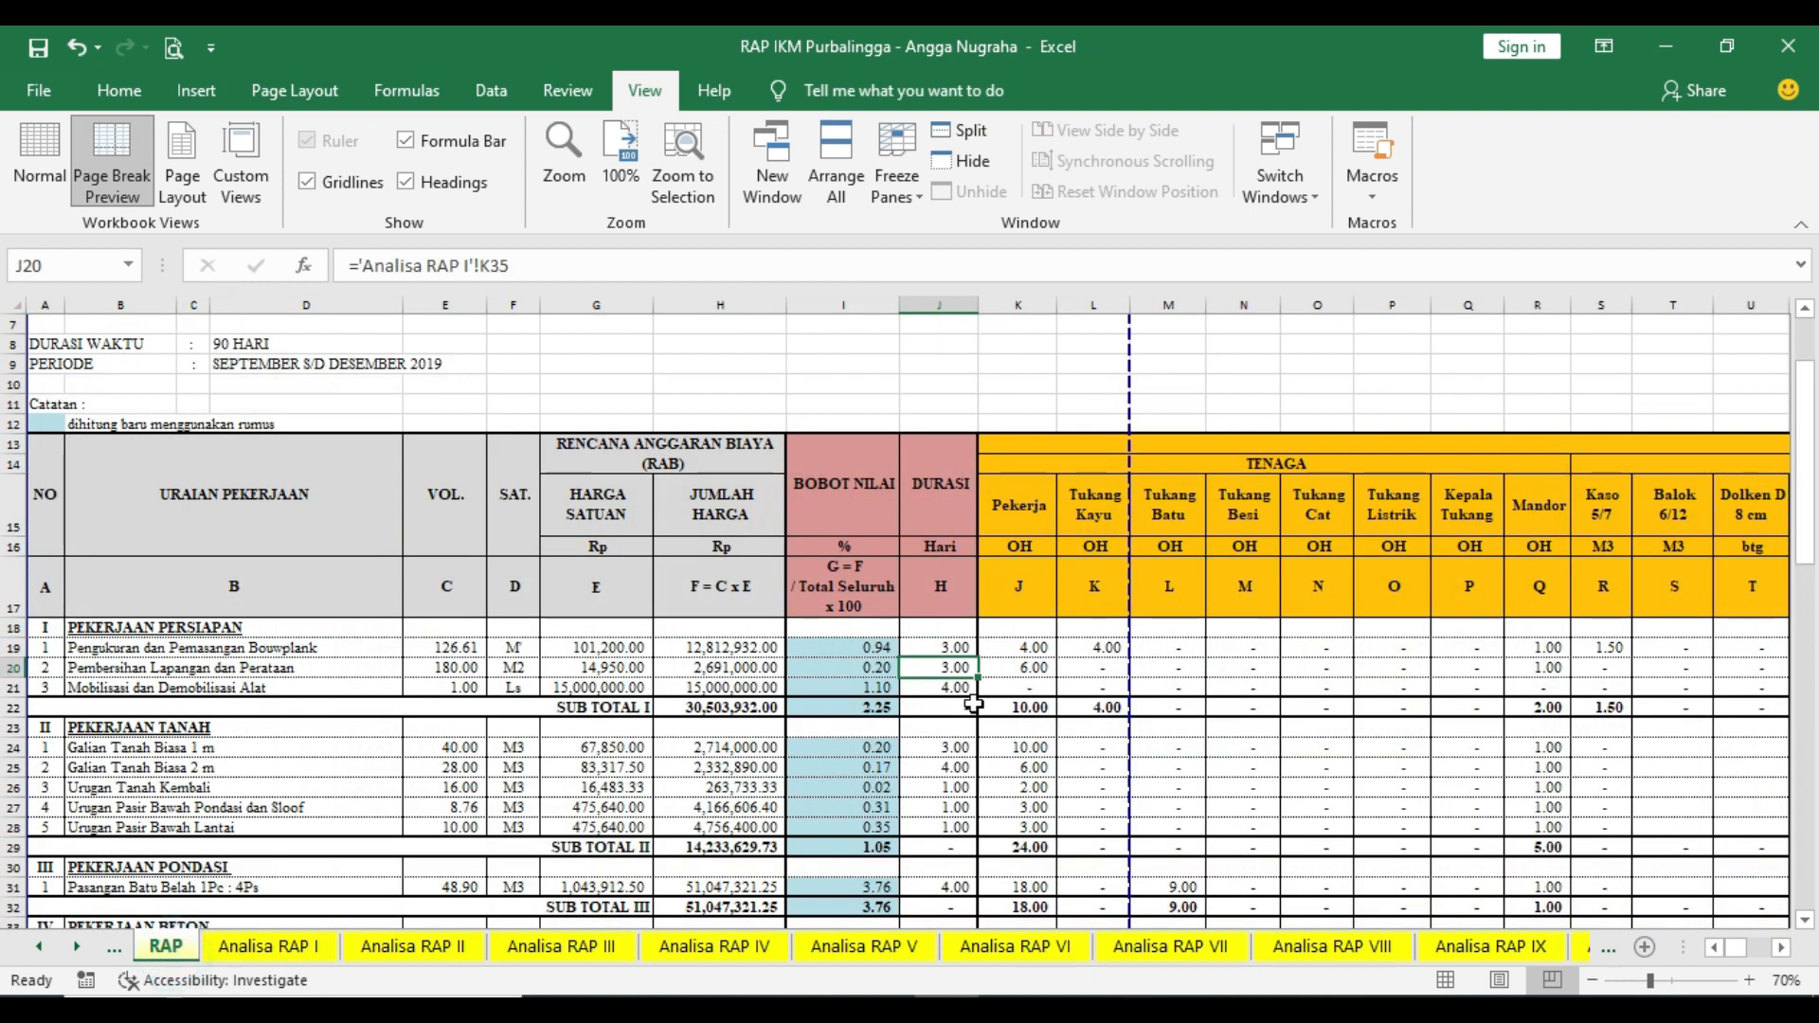
pyautogui.click(1039, 655)
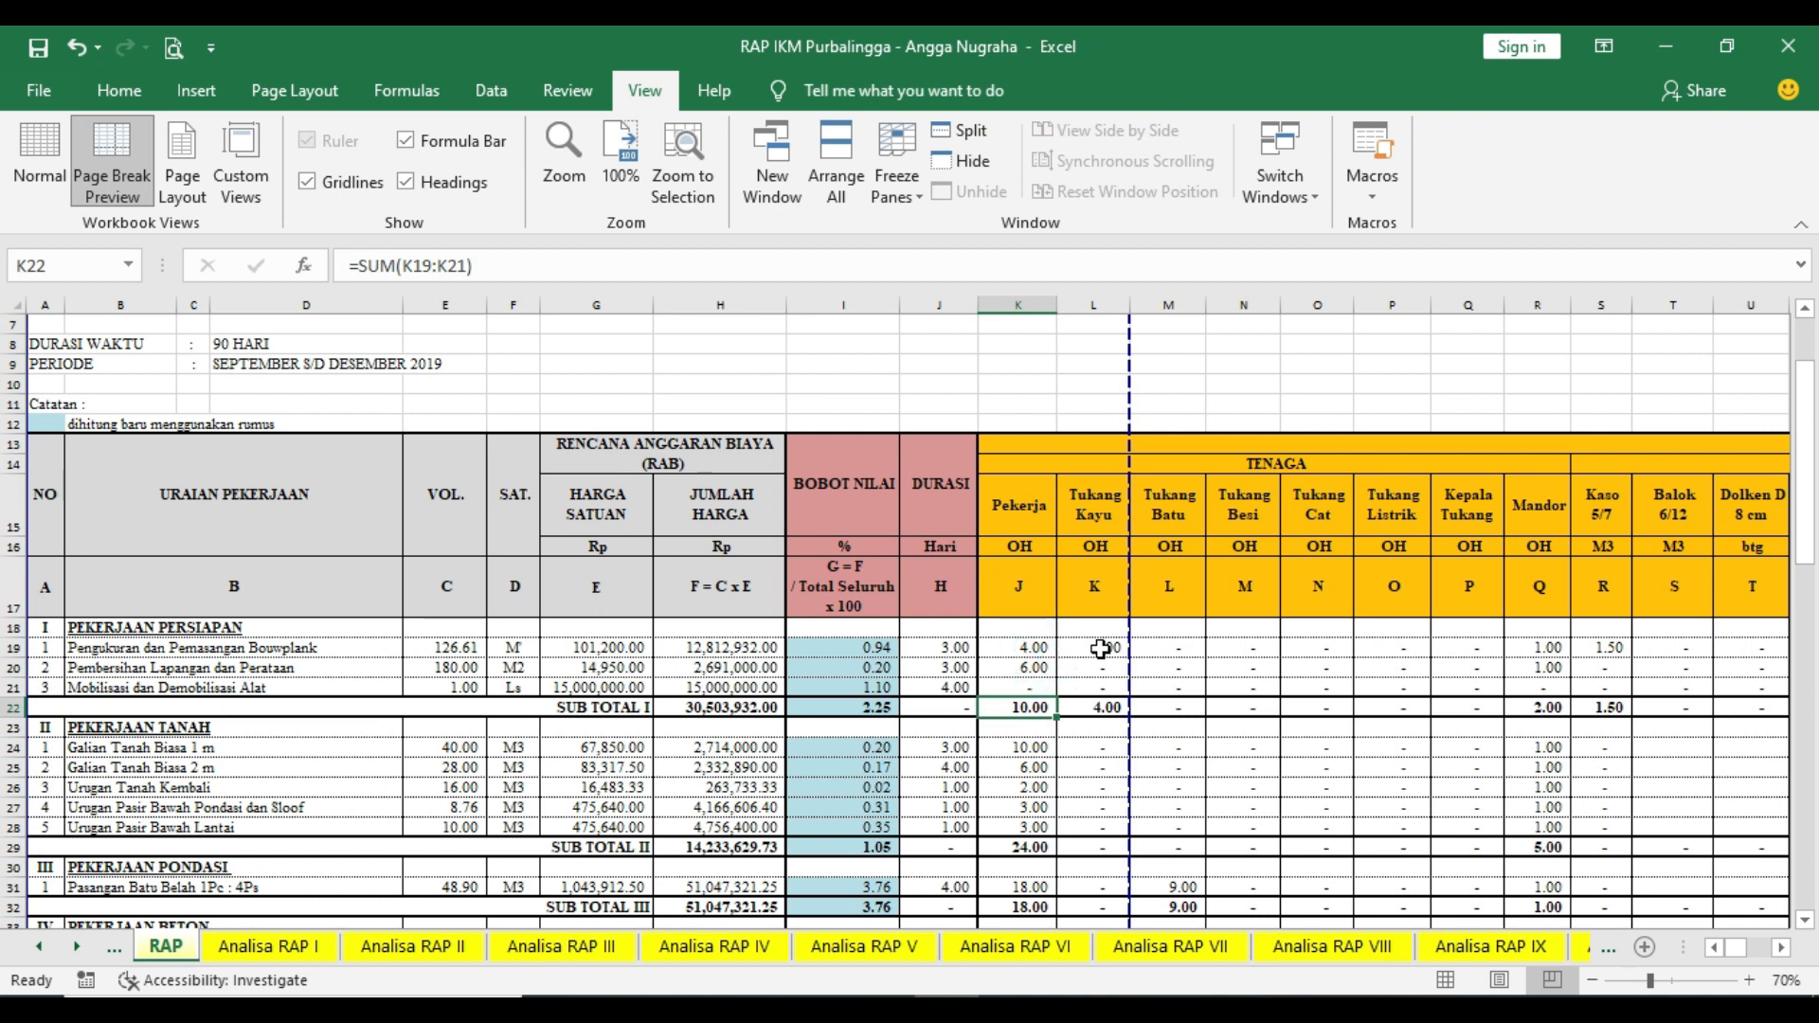
pyautogui.click(1096, 651)
pyautogui.click(1559, 650)
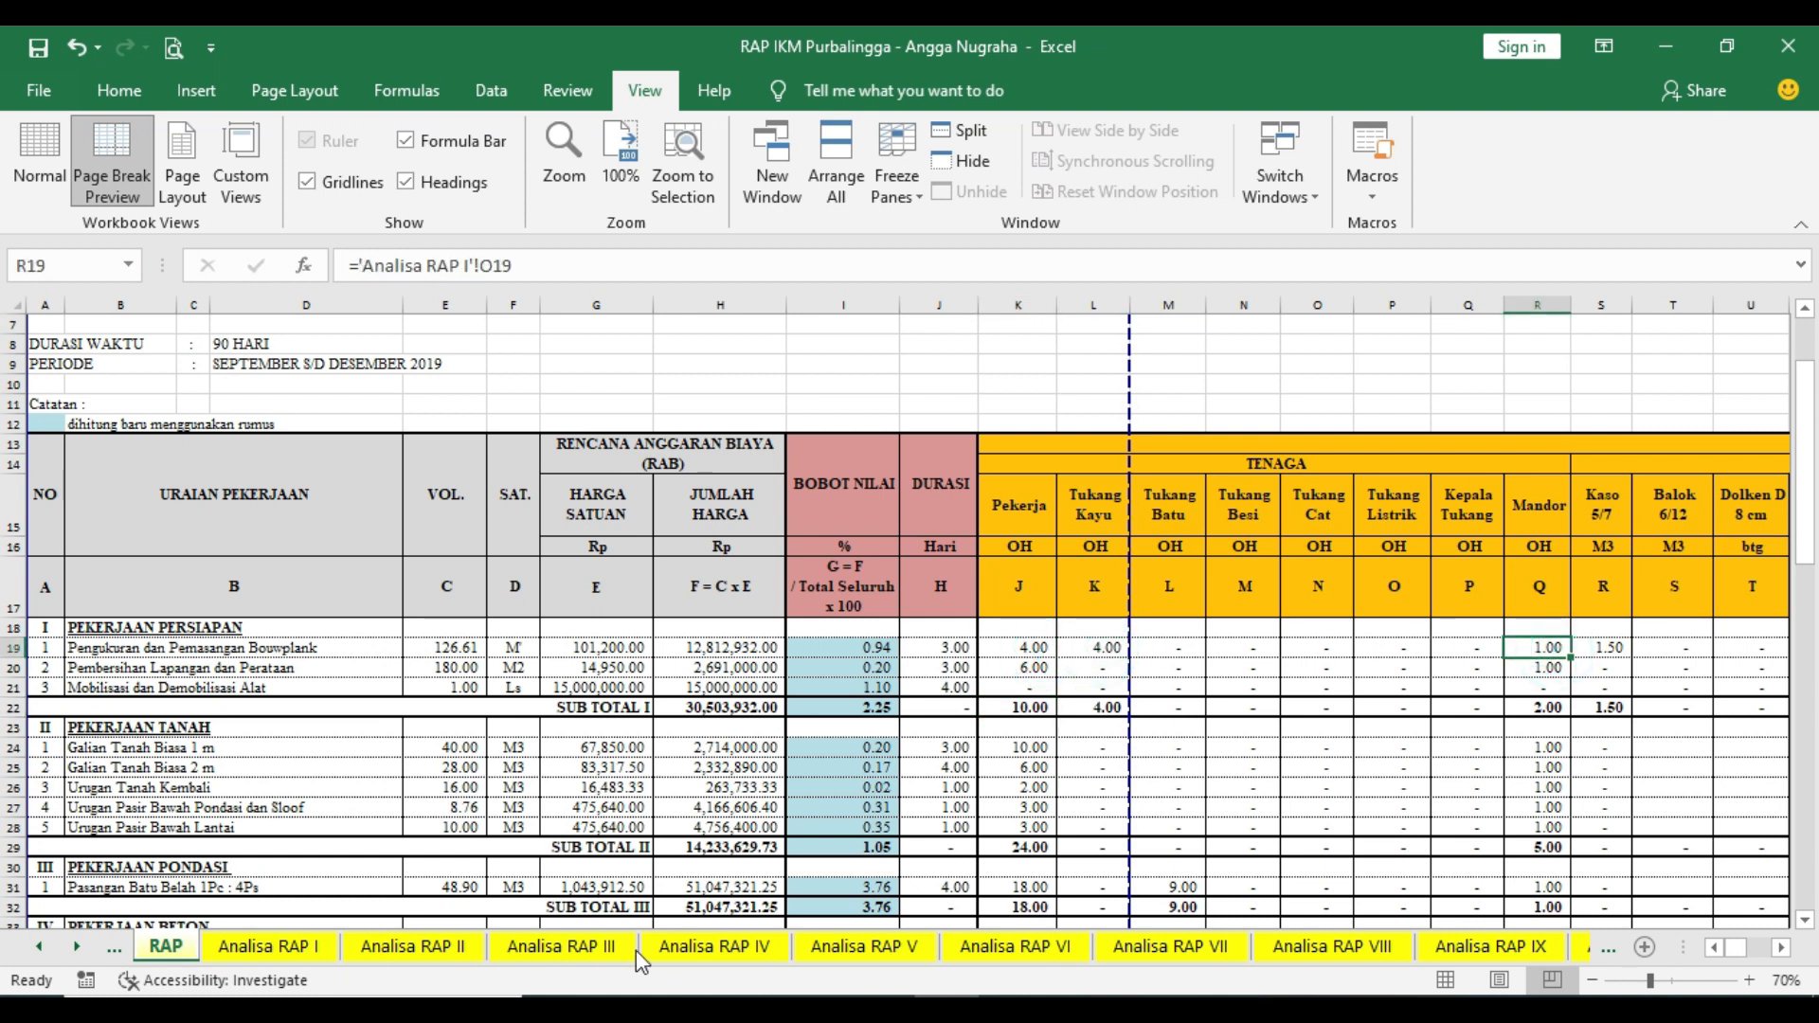
# - Check the Bouwplank material rows on Analisa RAP I and locate the Kaso 5/7 material column in S15 on the RAP sheet
pyautogui.click(287, 957)
pyautogui.scroll(-2, 475, 749)
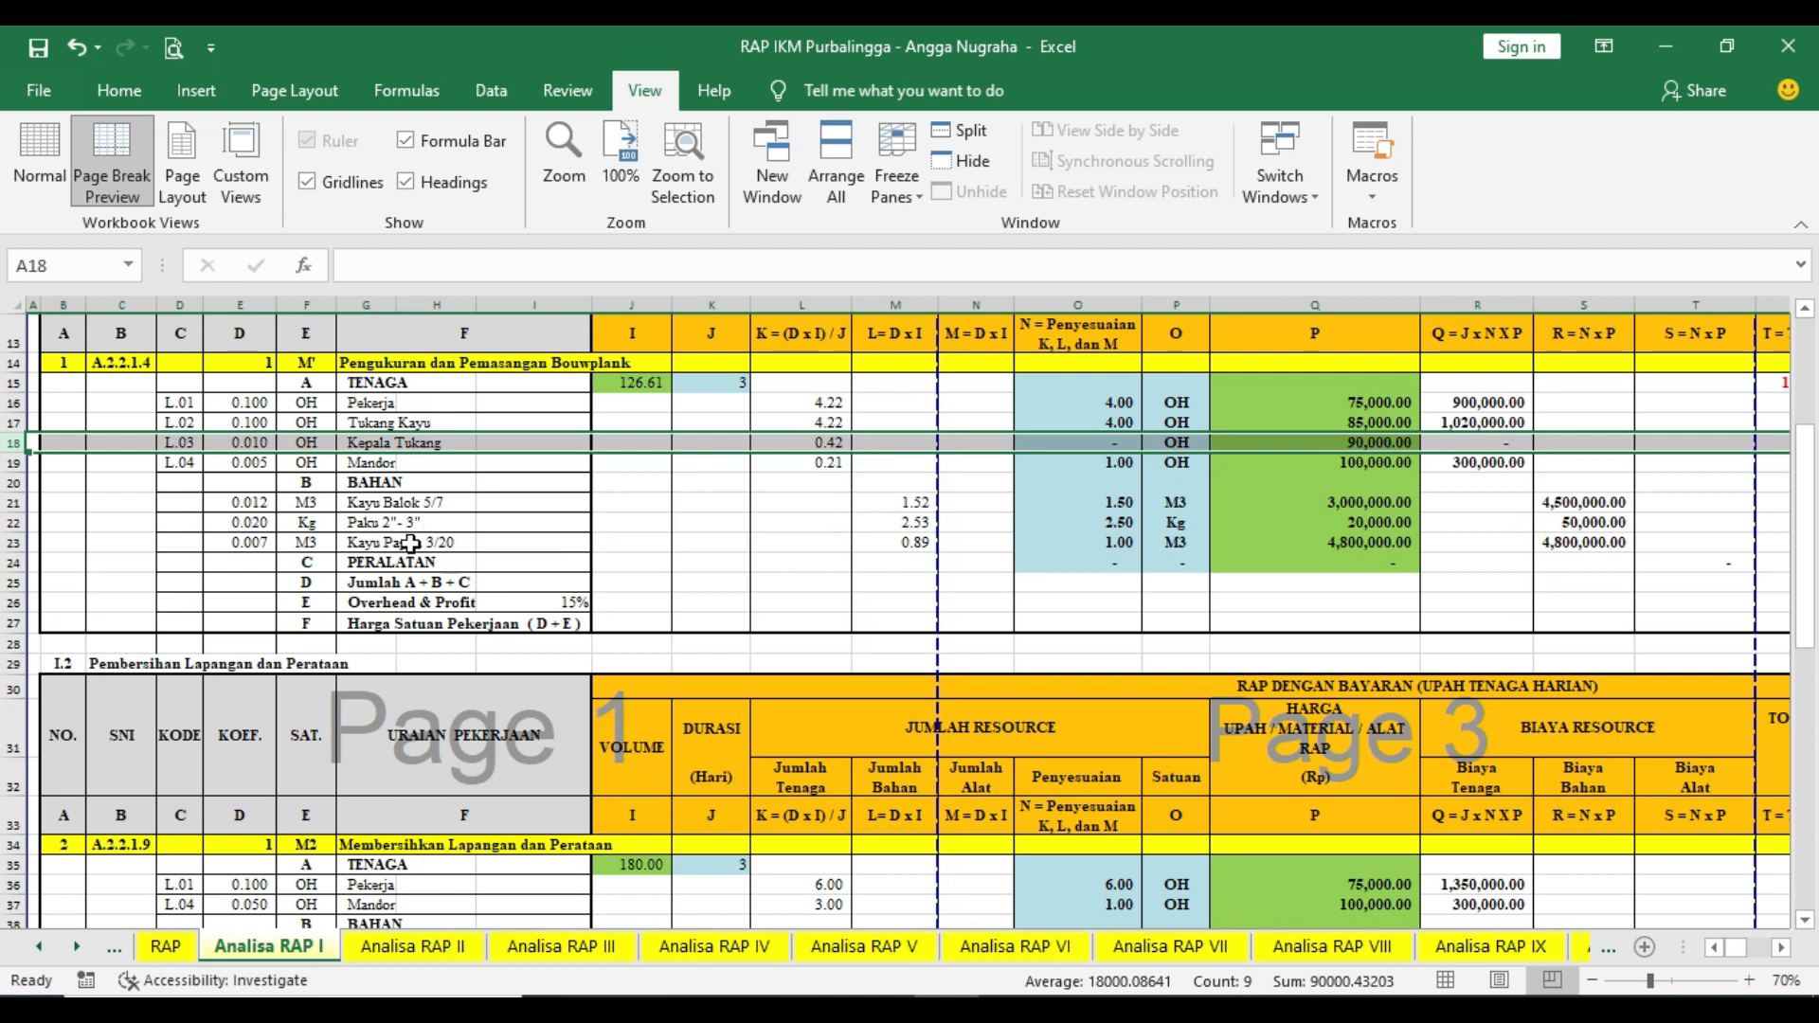
pyautogui.click(168, 946)
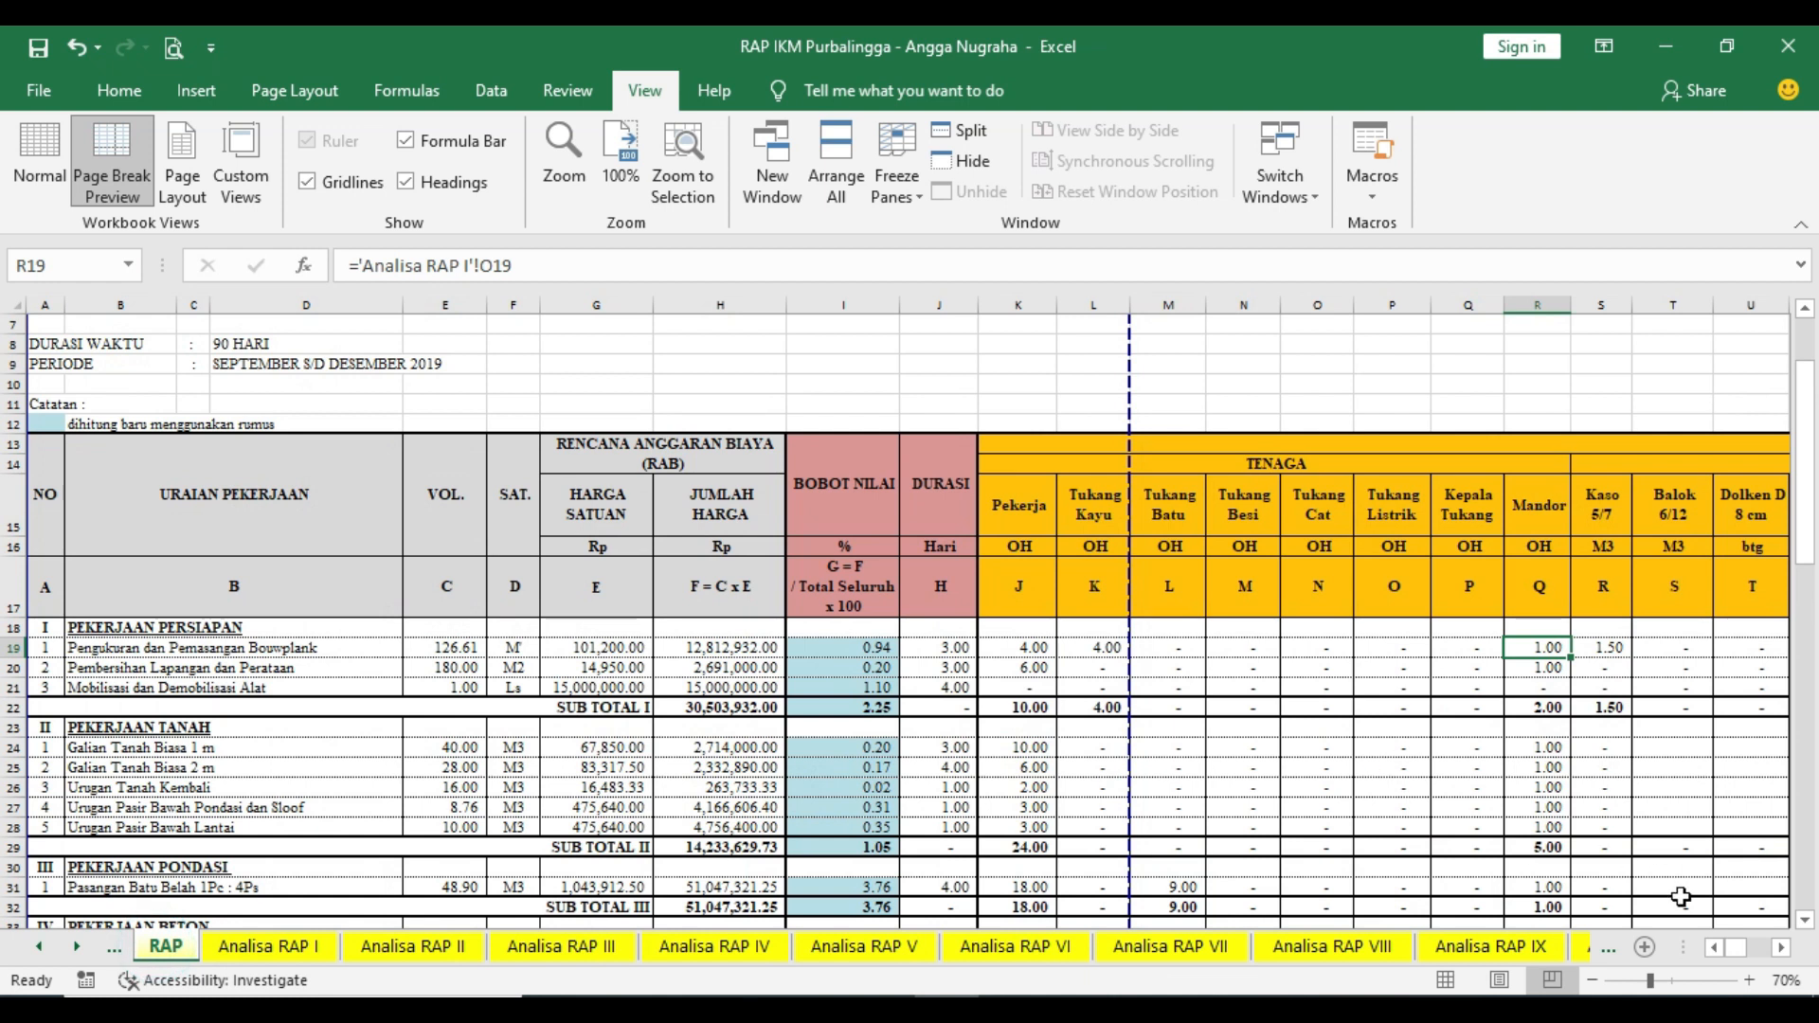
pyautogui.click(1782, 947)
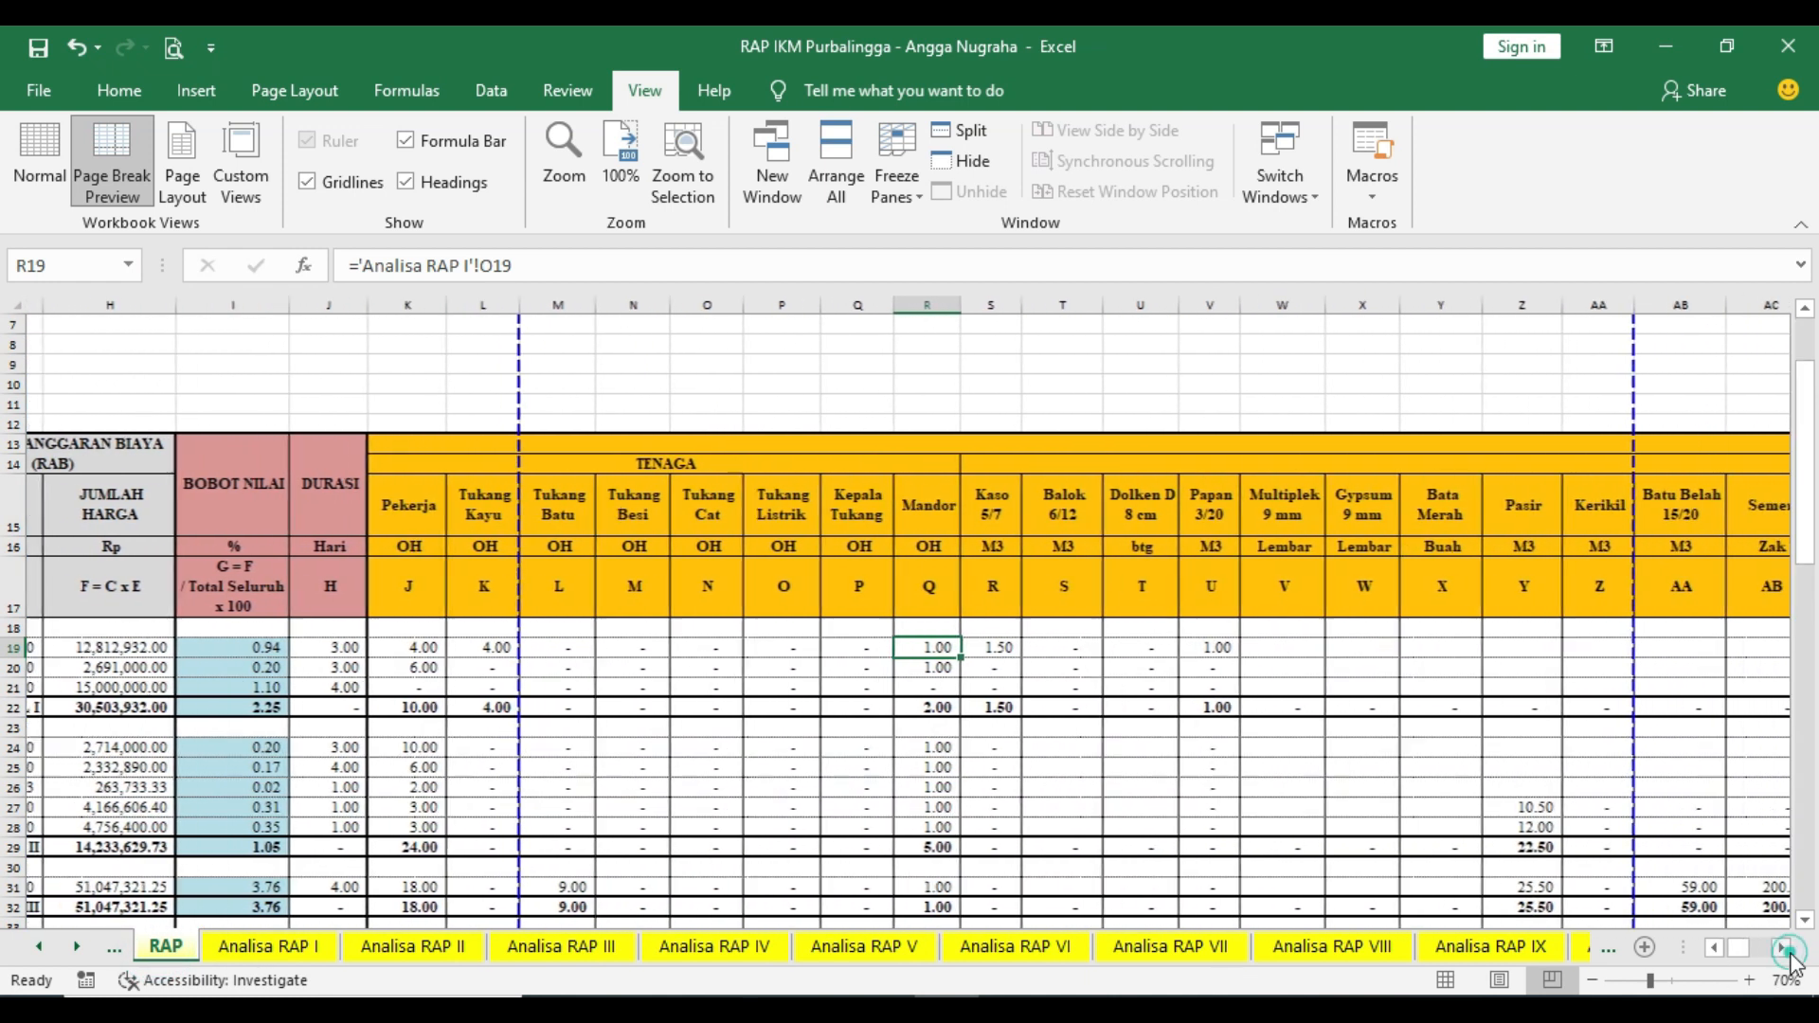
pyautogui.click(1179, 507)
pyautogui.click(980, 508)
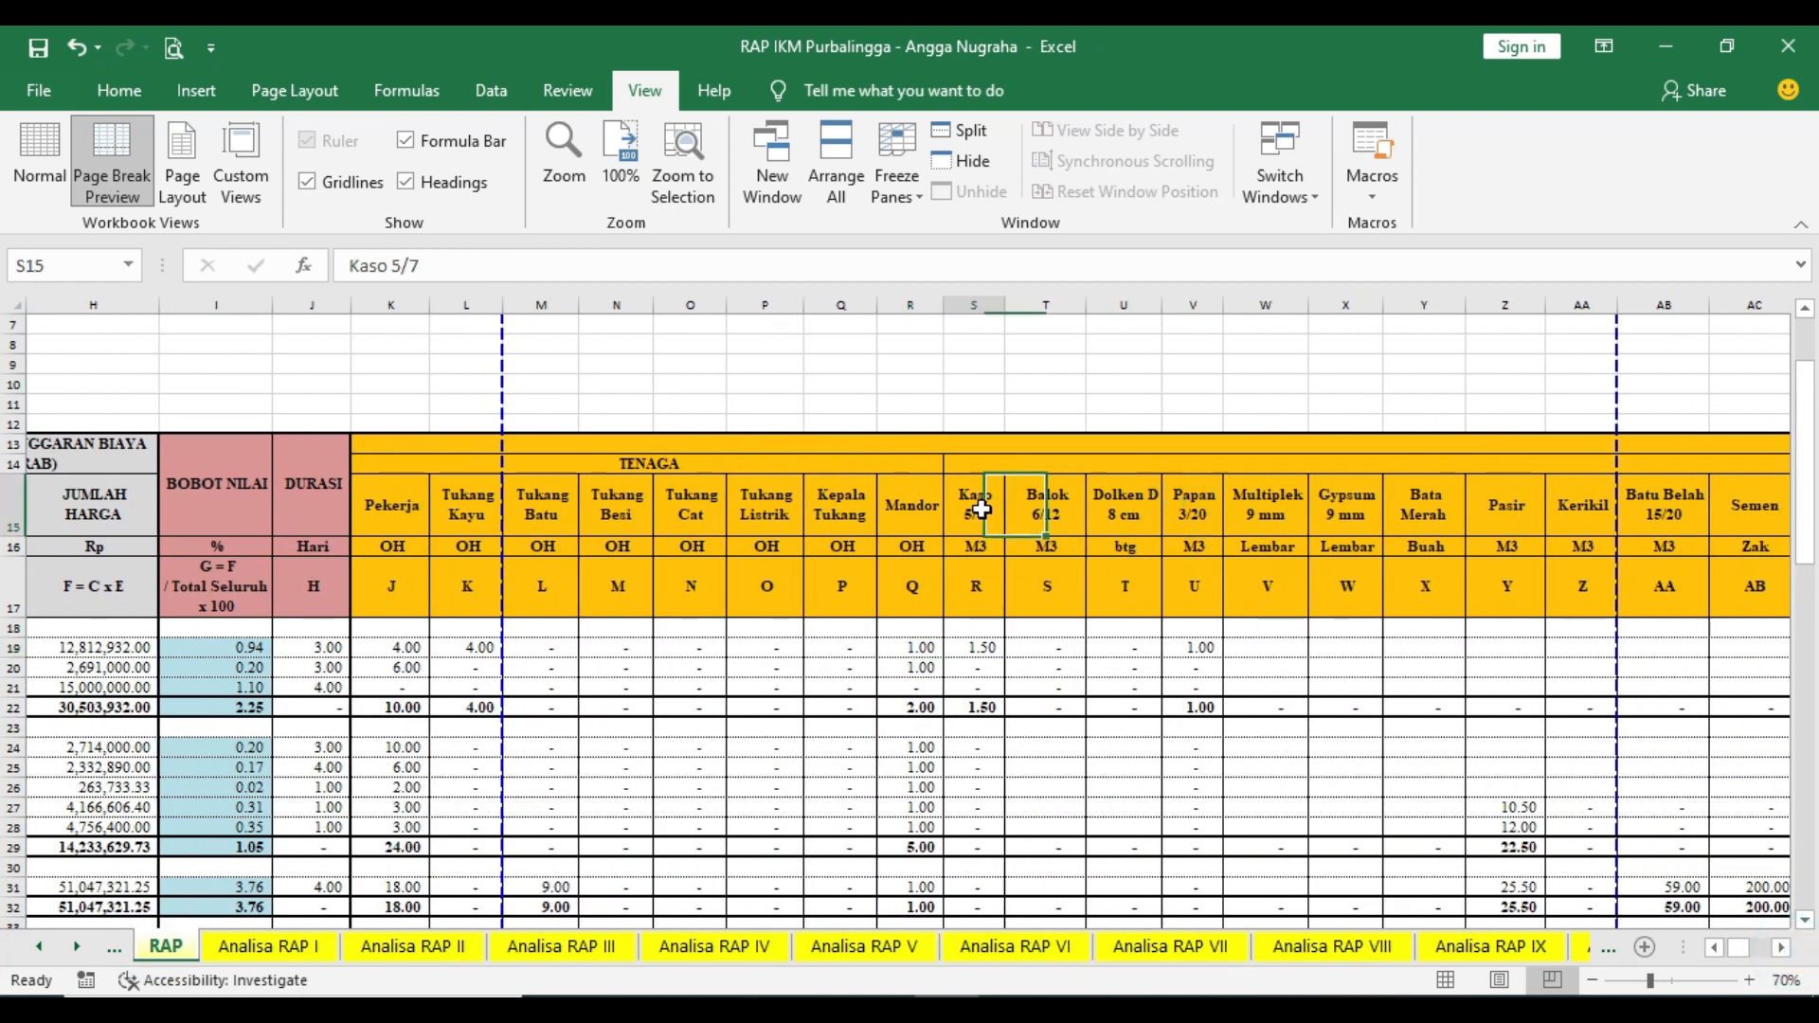
# - Look through the remaining Material / Bahan columns on the RAP sheet, through to the Paku and Sealer Interior columns
pyautogui.click(1781, 947)
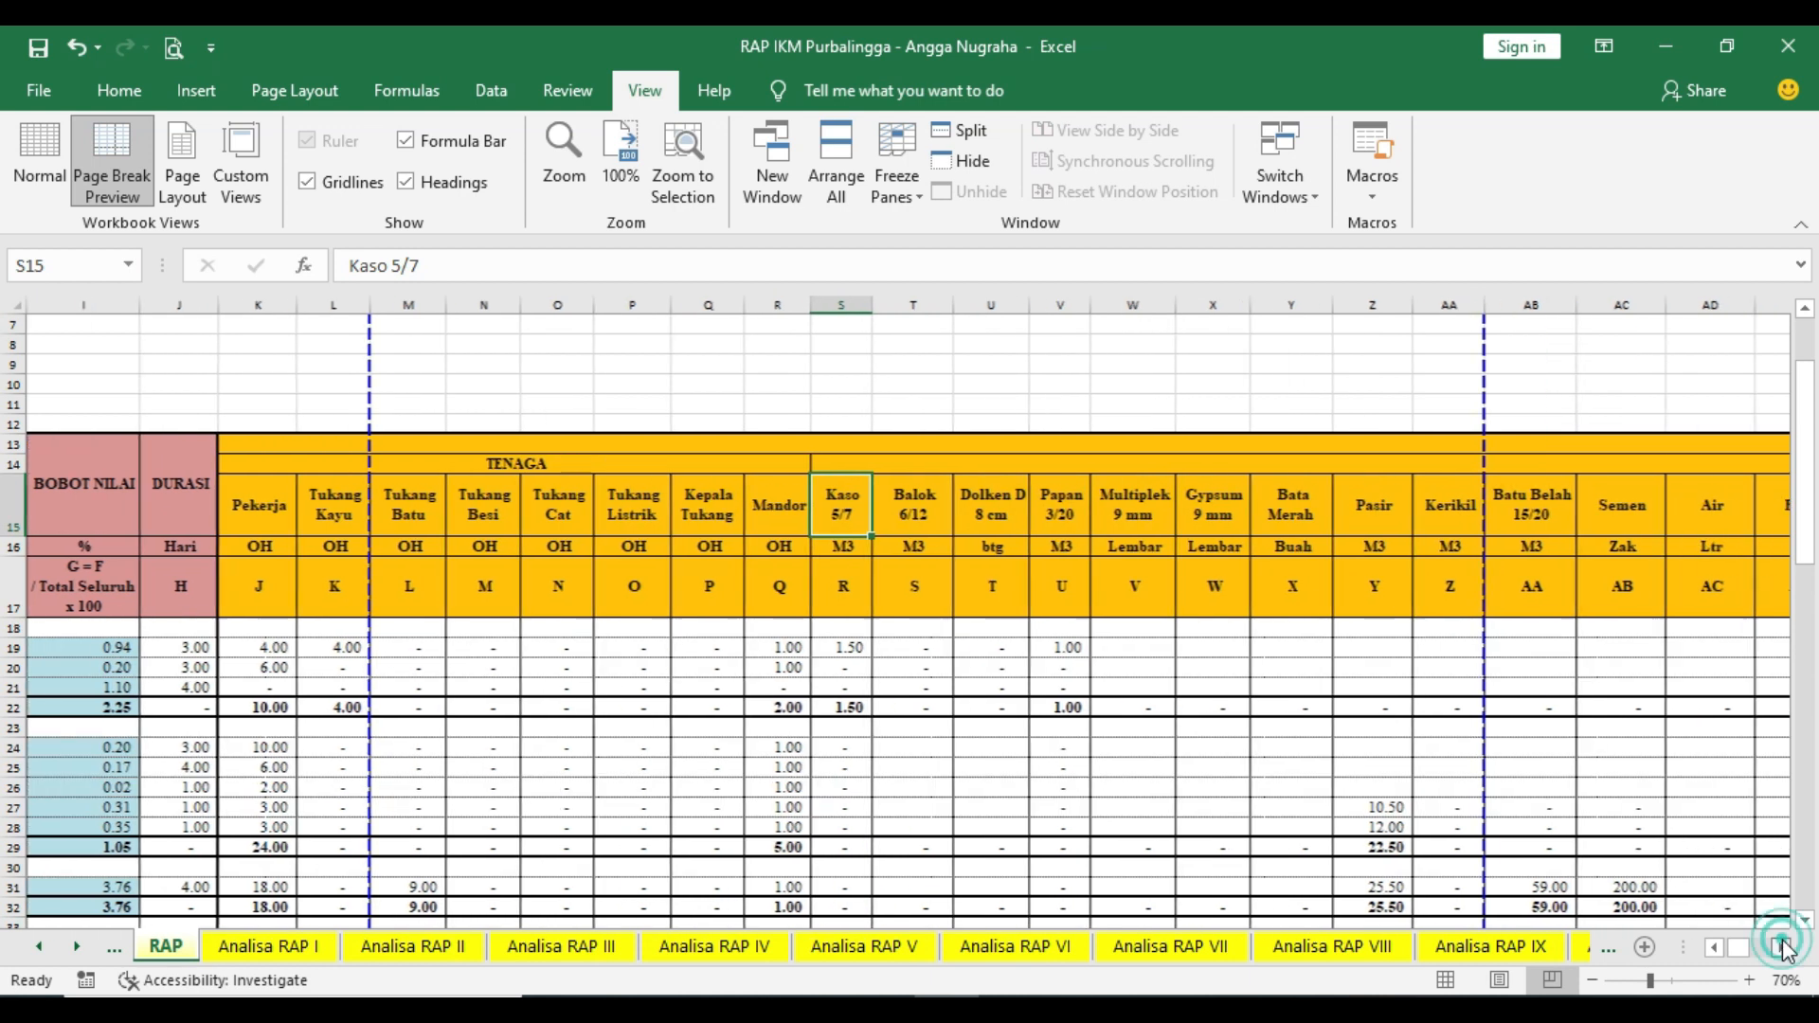
pyautogui.click(1782, 947)
pyautogui.click(1781, 947)
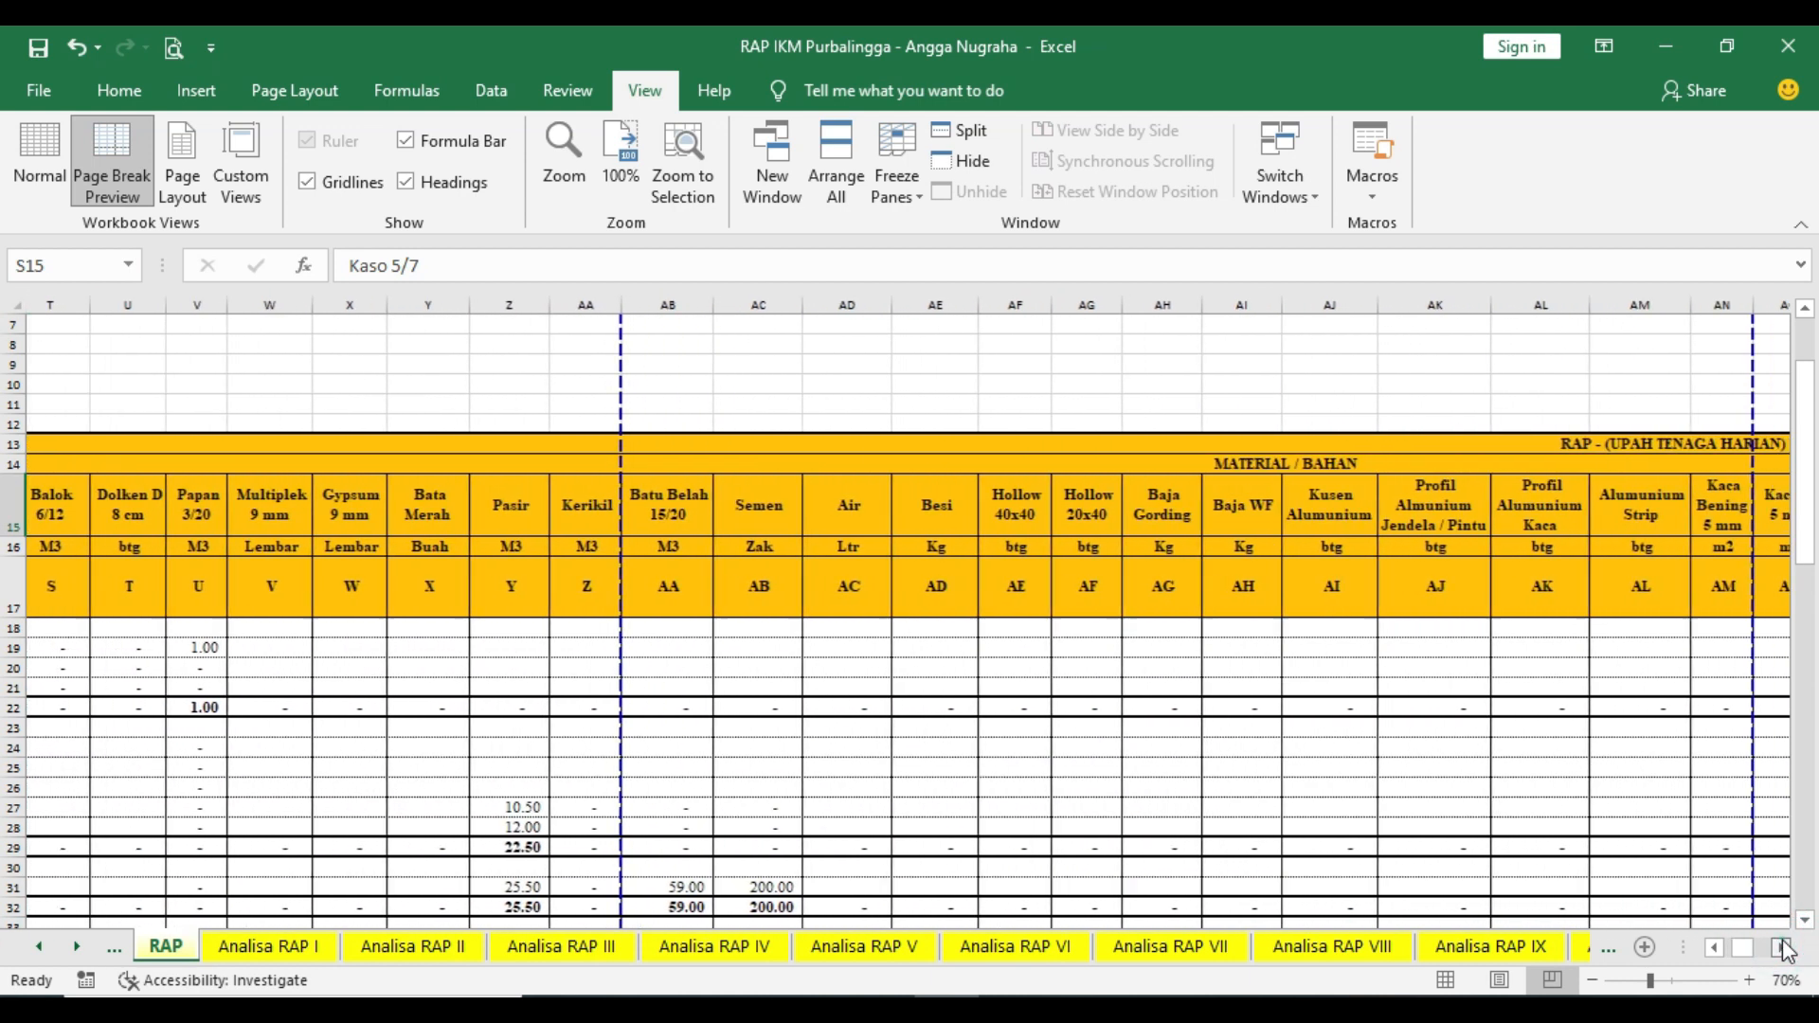
pyautogui.click(1782, 947)
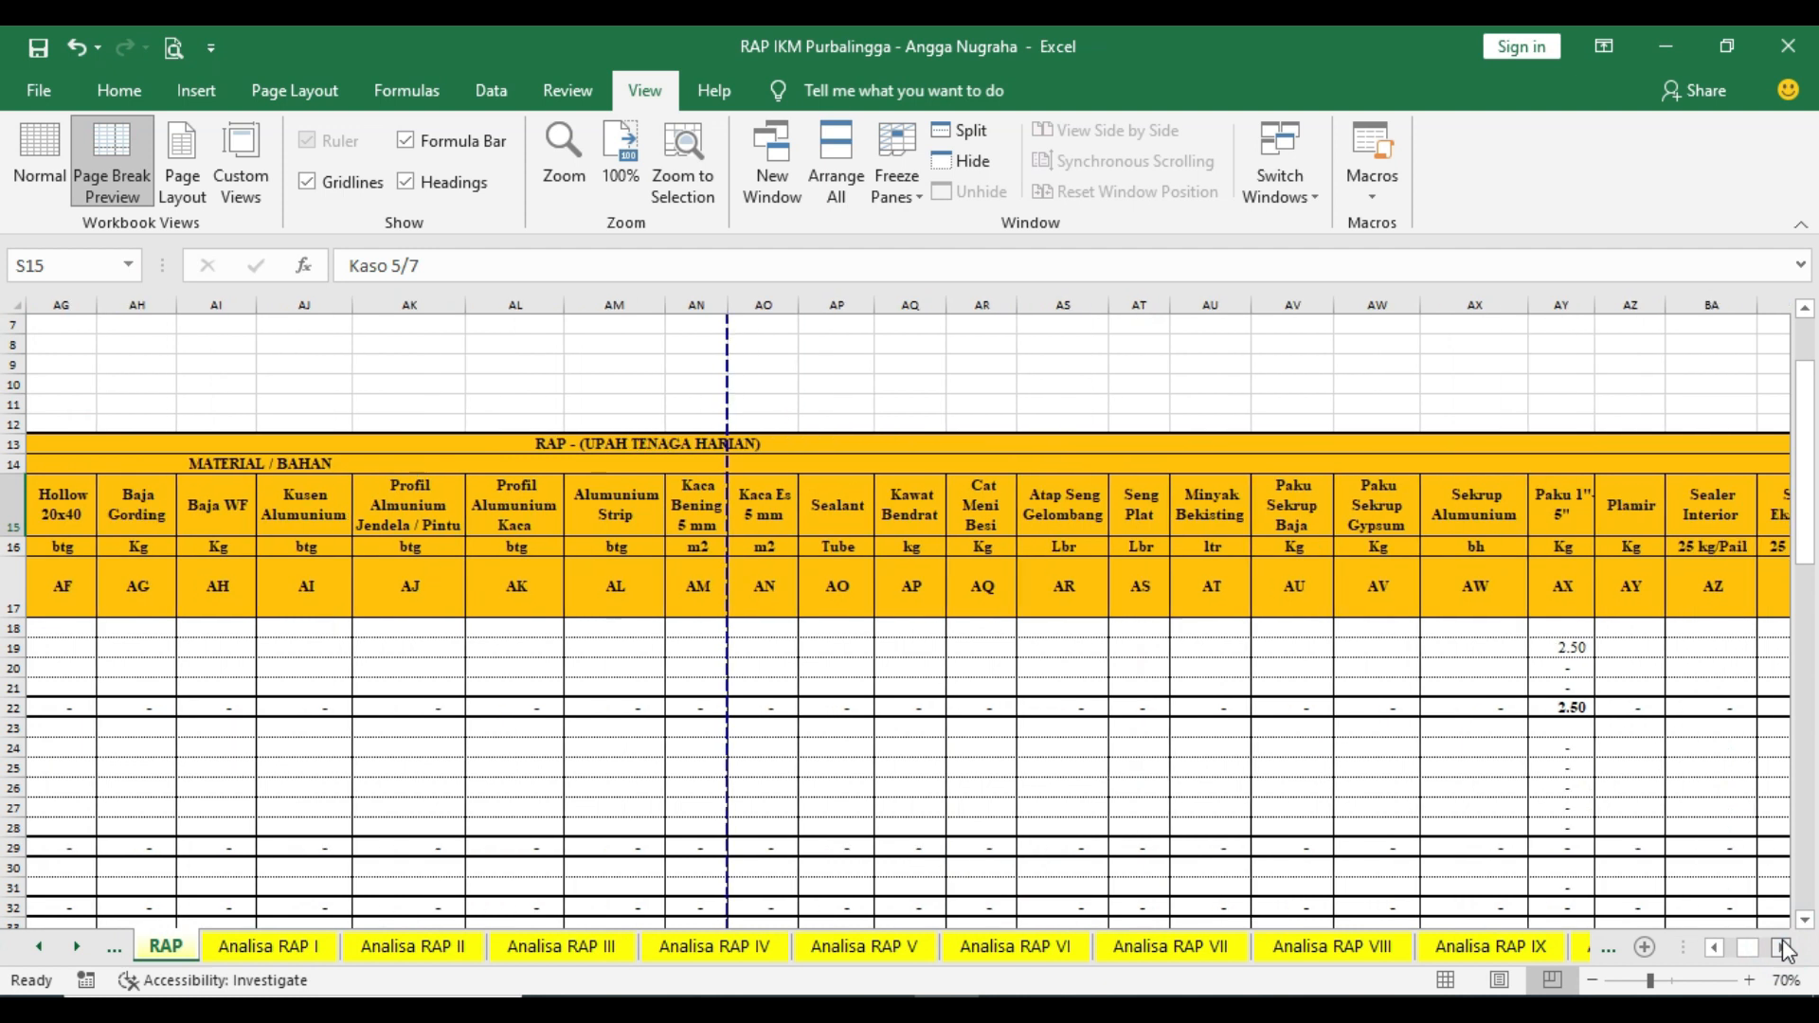
# - Check the Paku 1"-5" column on the RAP sheet and Bouwplank's Total Biaya RAP, RAB and profit columns on Analisa RAP I
pyautogui.click(1322, 512)
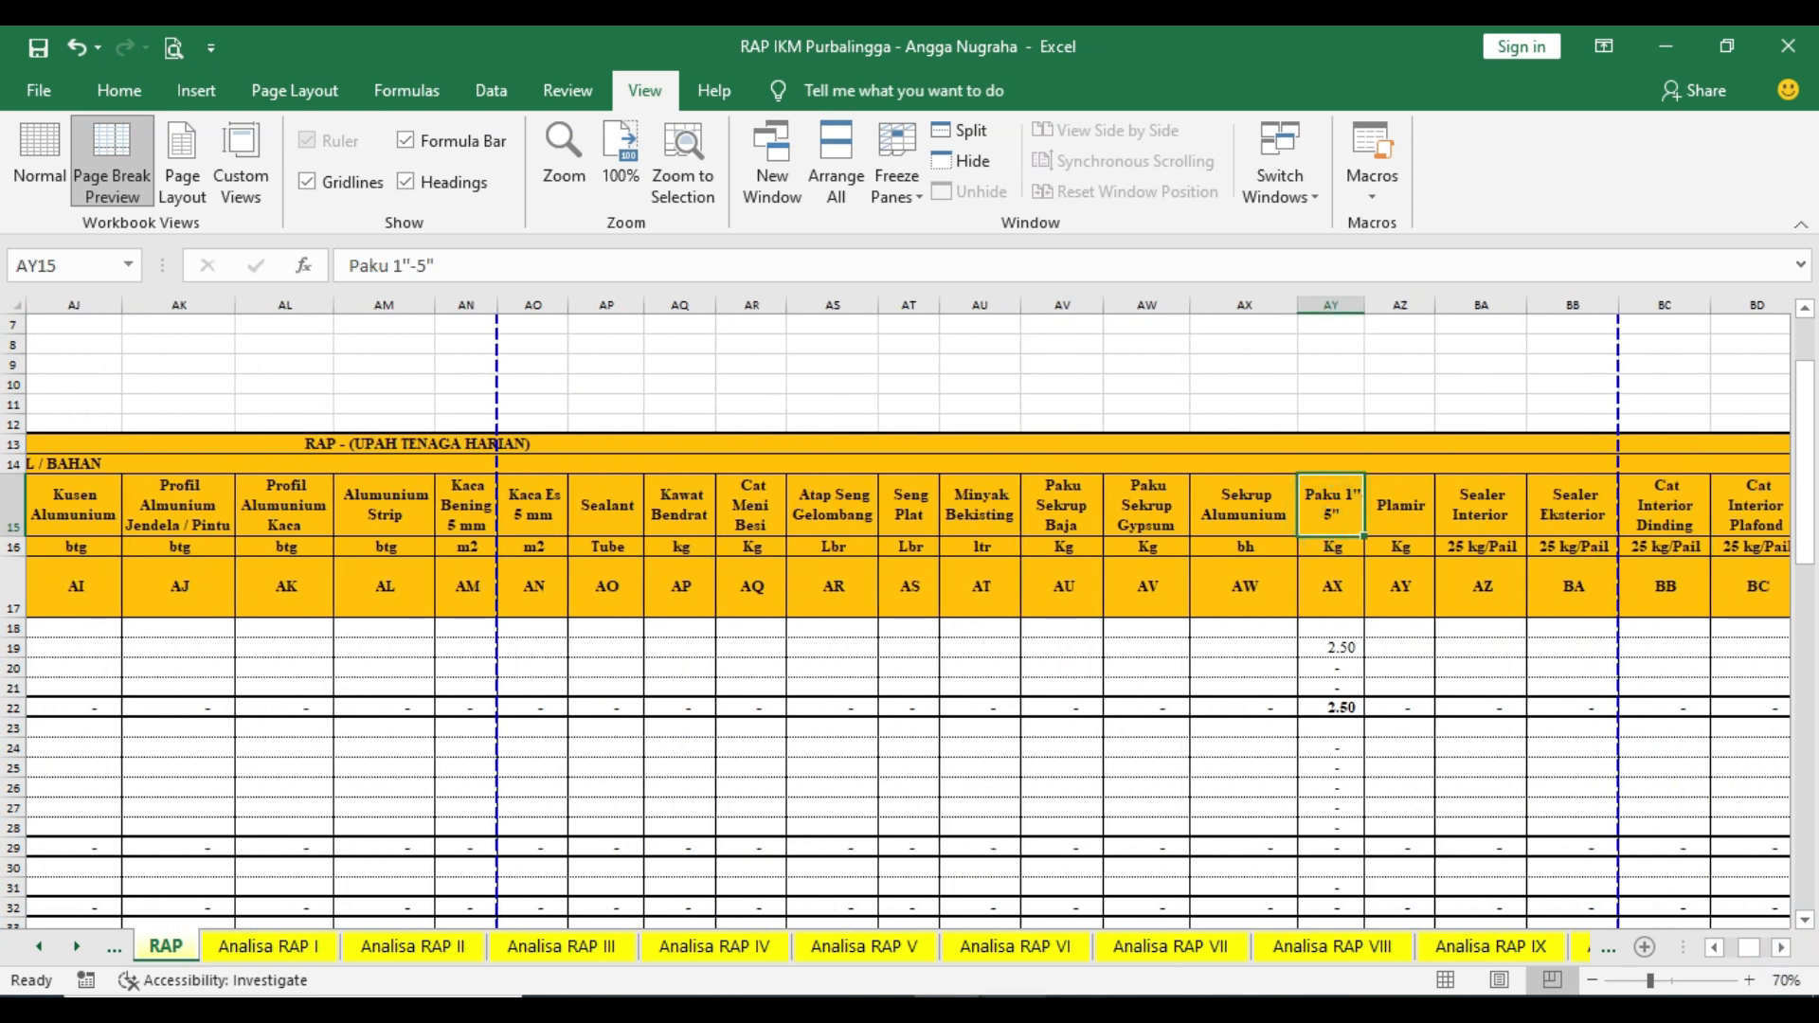
pyautogui.click(276, 948)
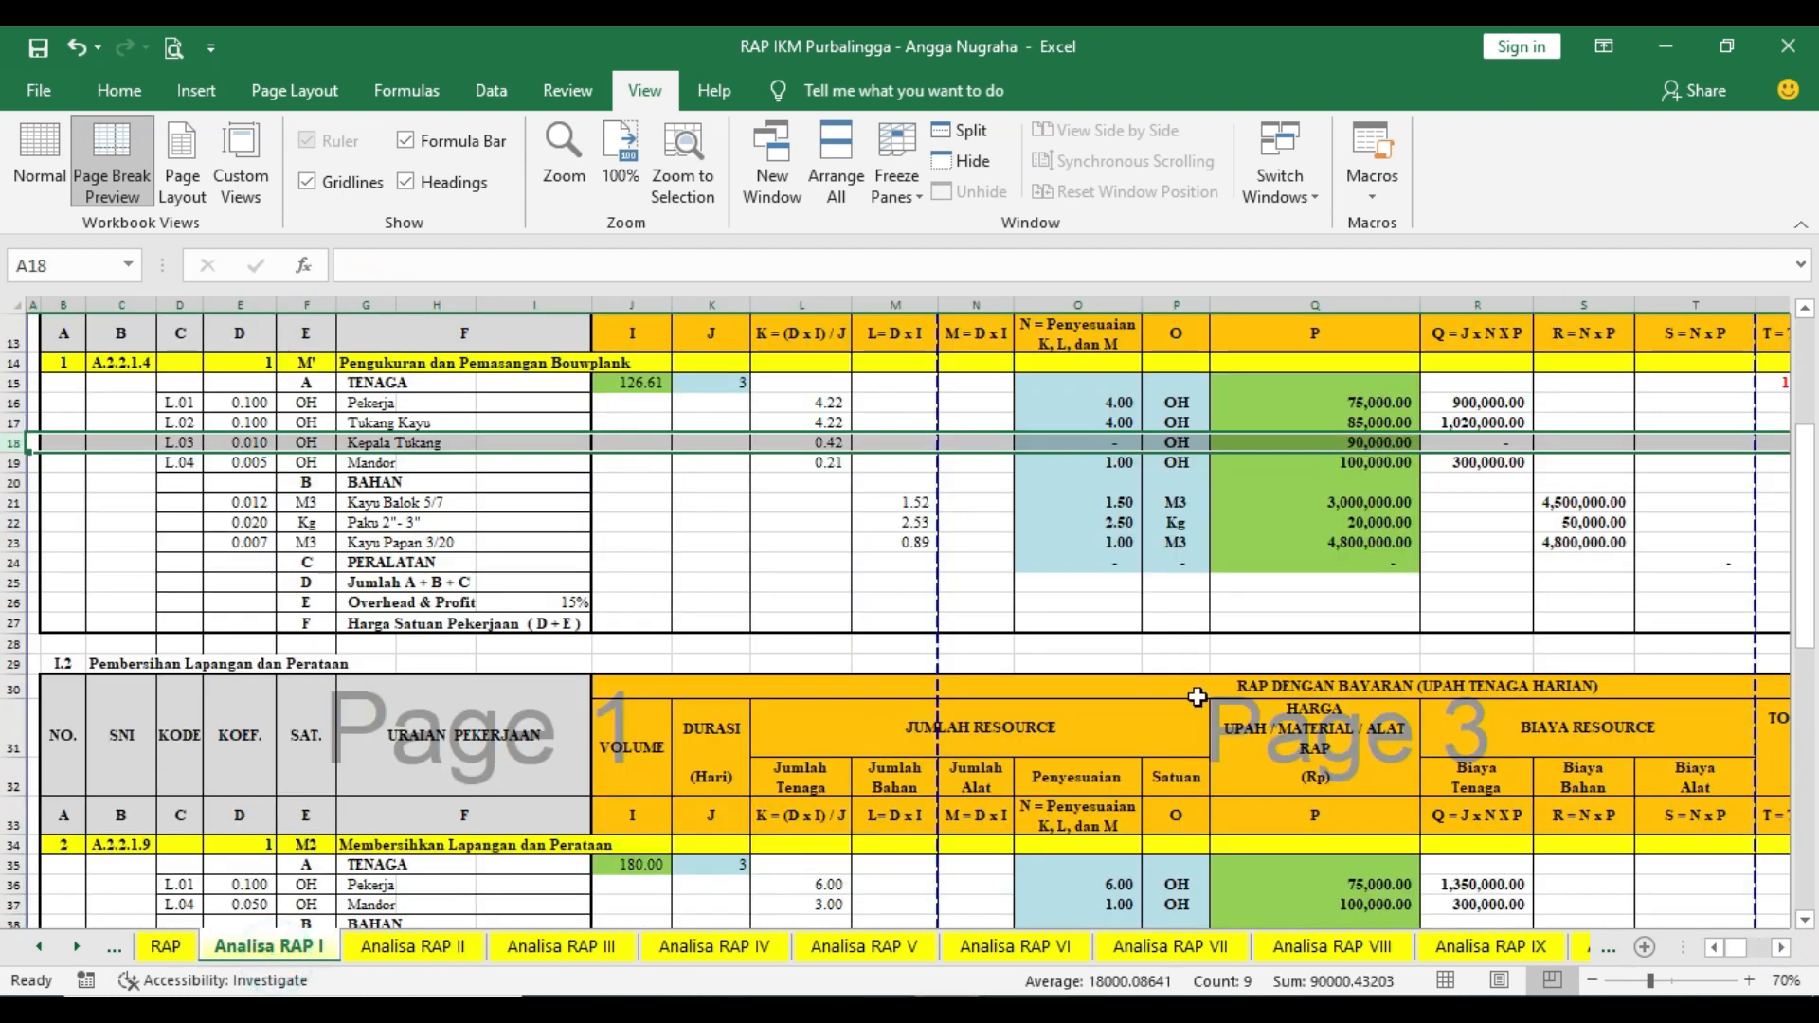
pyautogui.click(1770, 947)
pyautogui.moveTo(1755, 947); pyautogui.dragTo(1726, 947)
pyautogui.scroll(3, 1620, 662)
pyautogui.click(1659, 627)
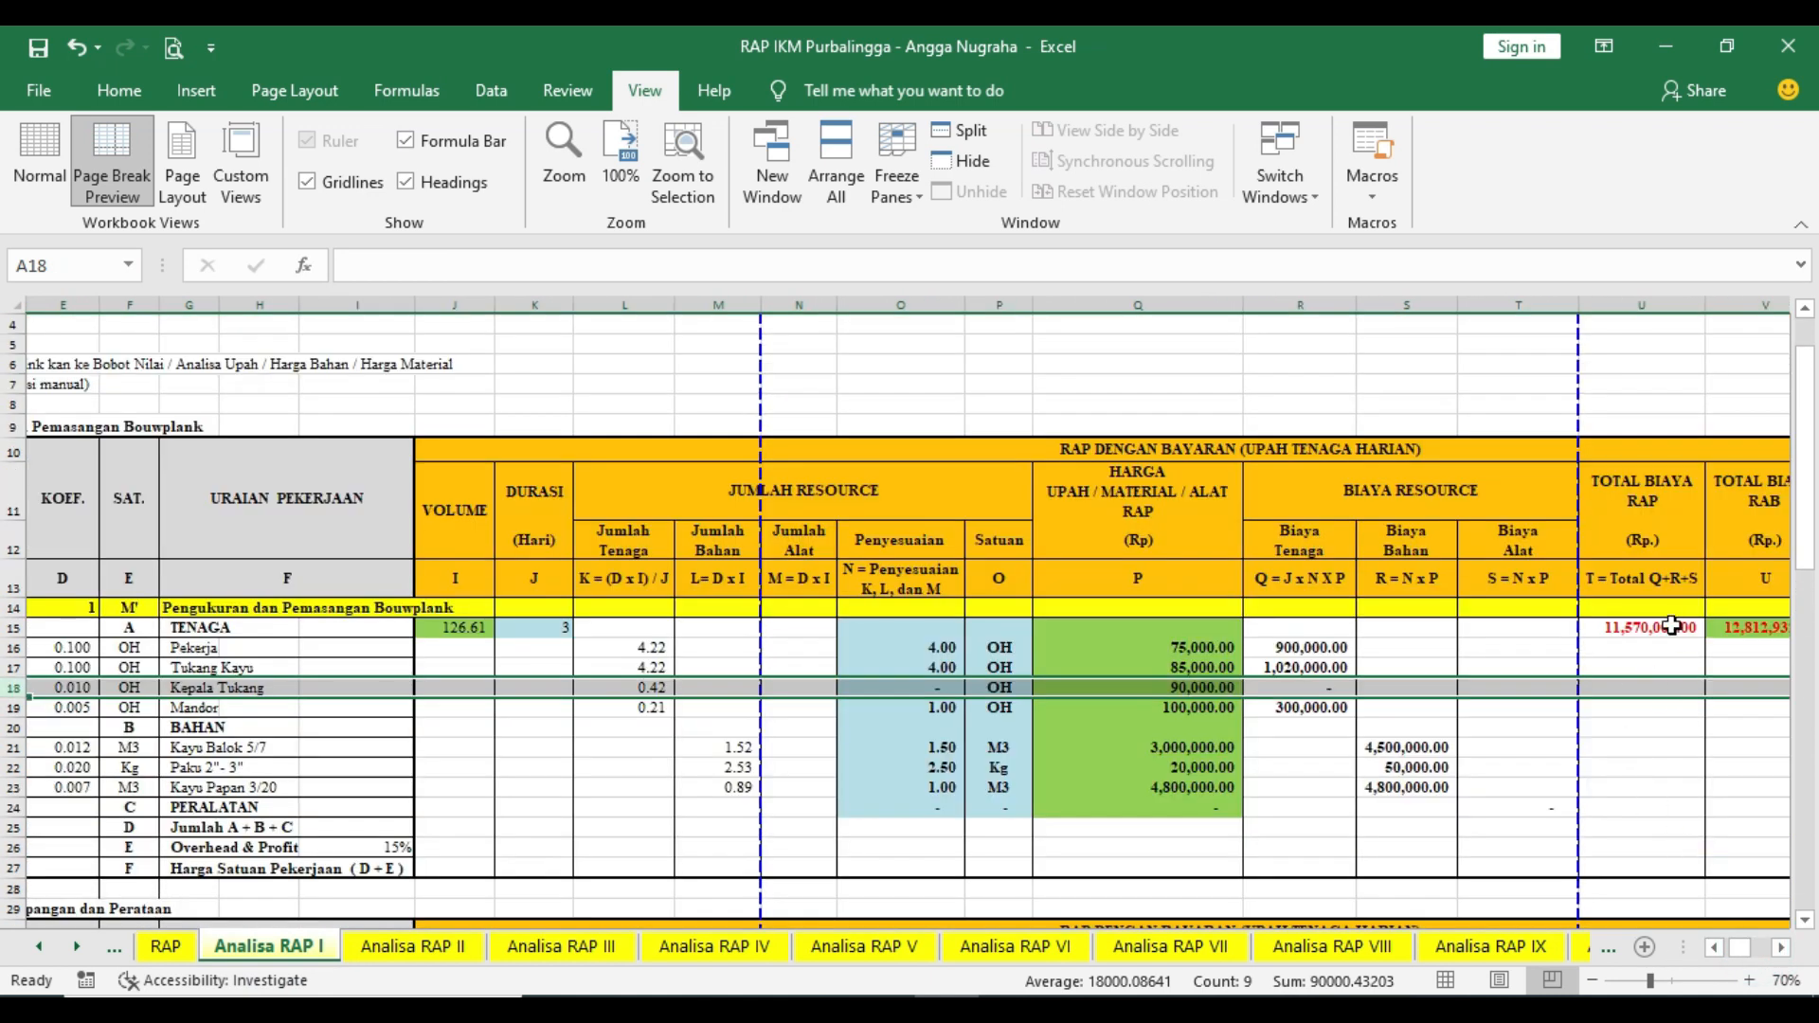
pyautogui.click(1782, 948)
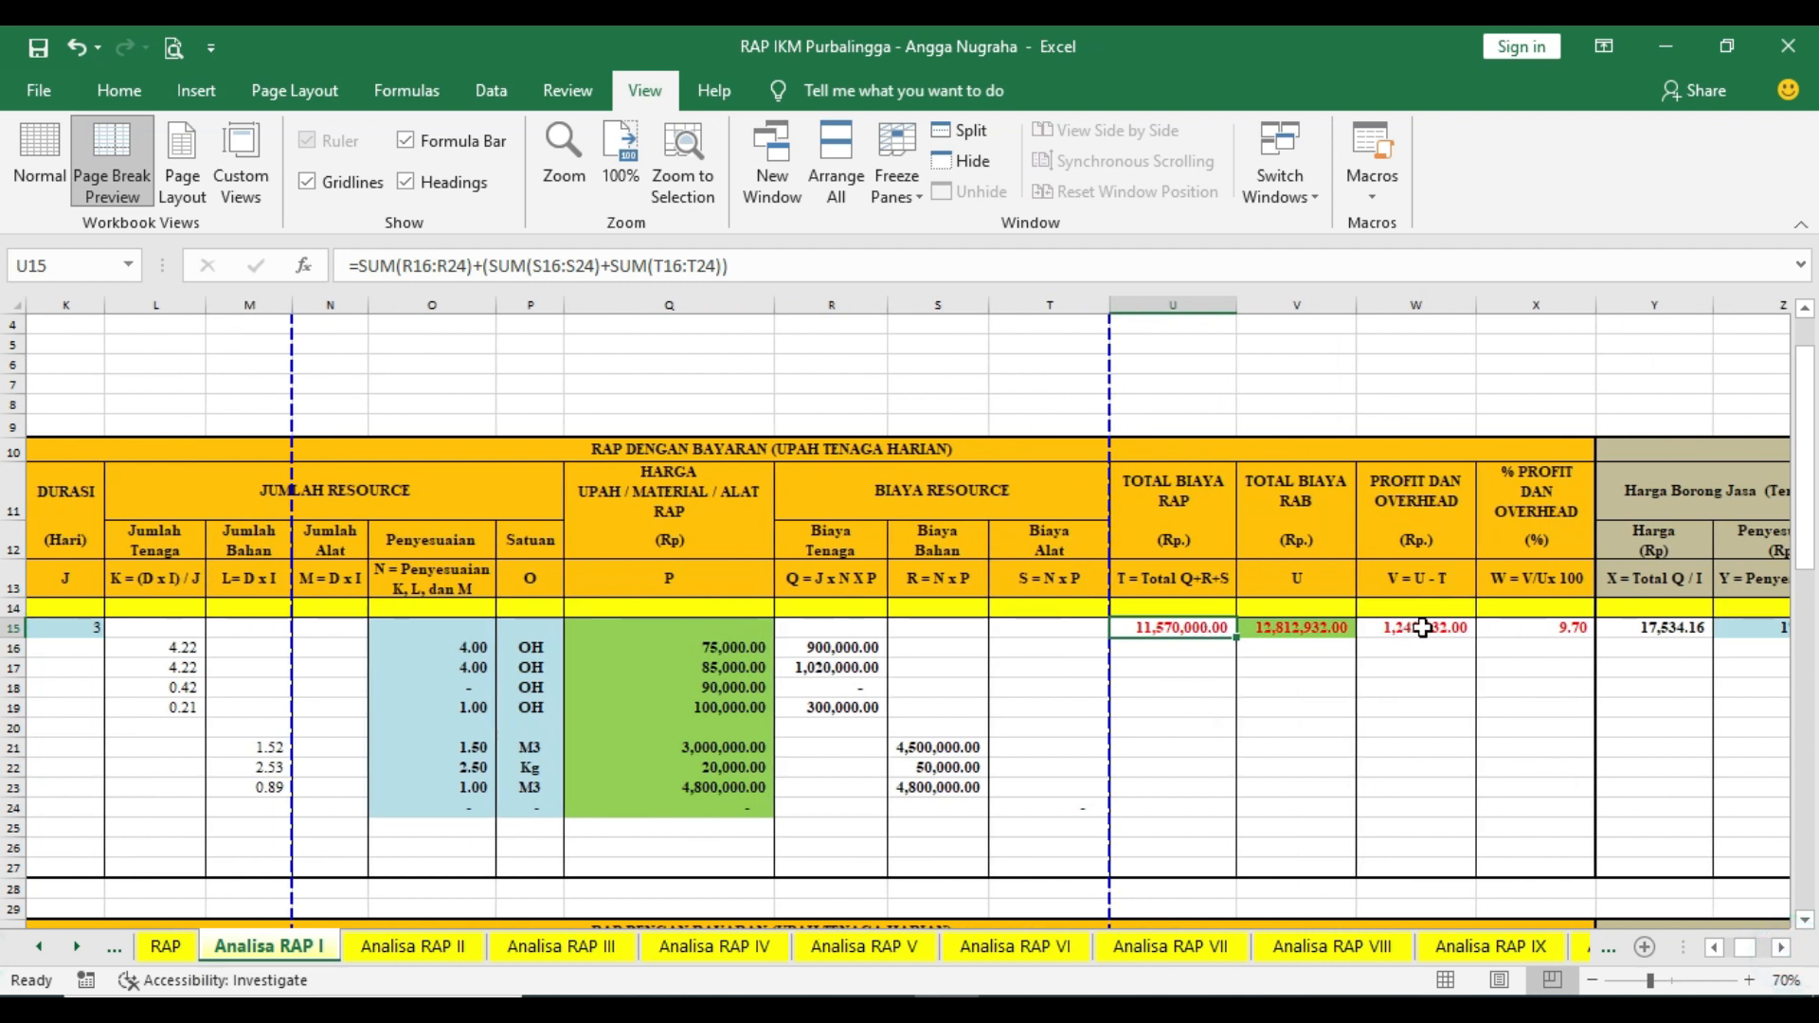
# - Inspect the Total RAP, Profit dan Overhead and %Profit cells of the Bouwplank row on the RAP sheet
pyautogui.click(166, 946)
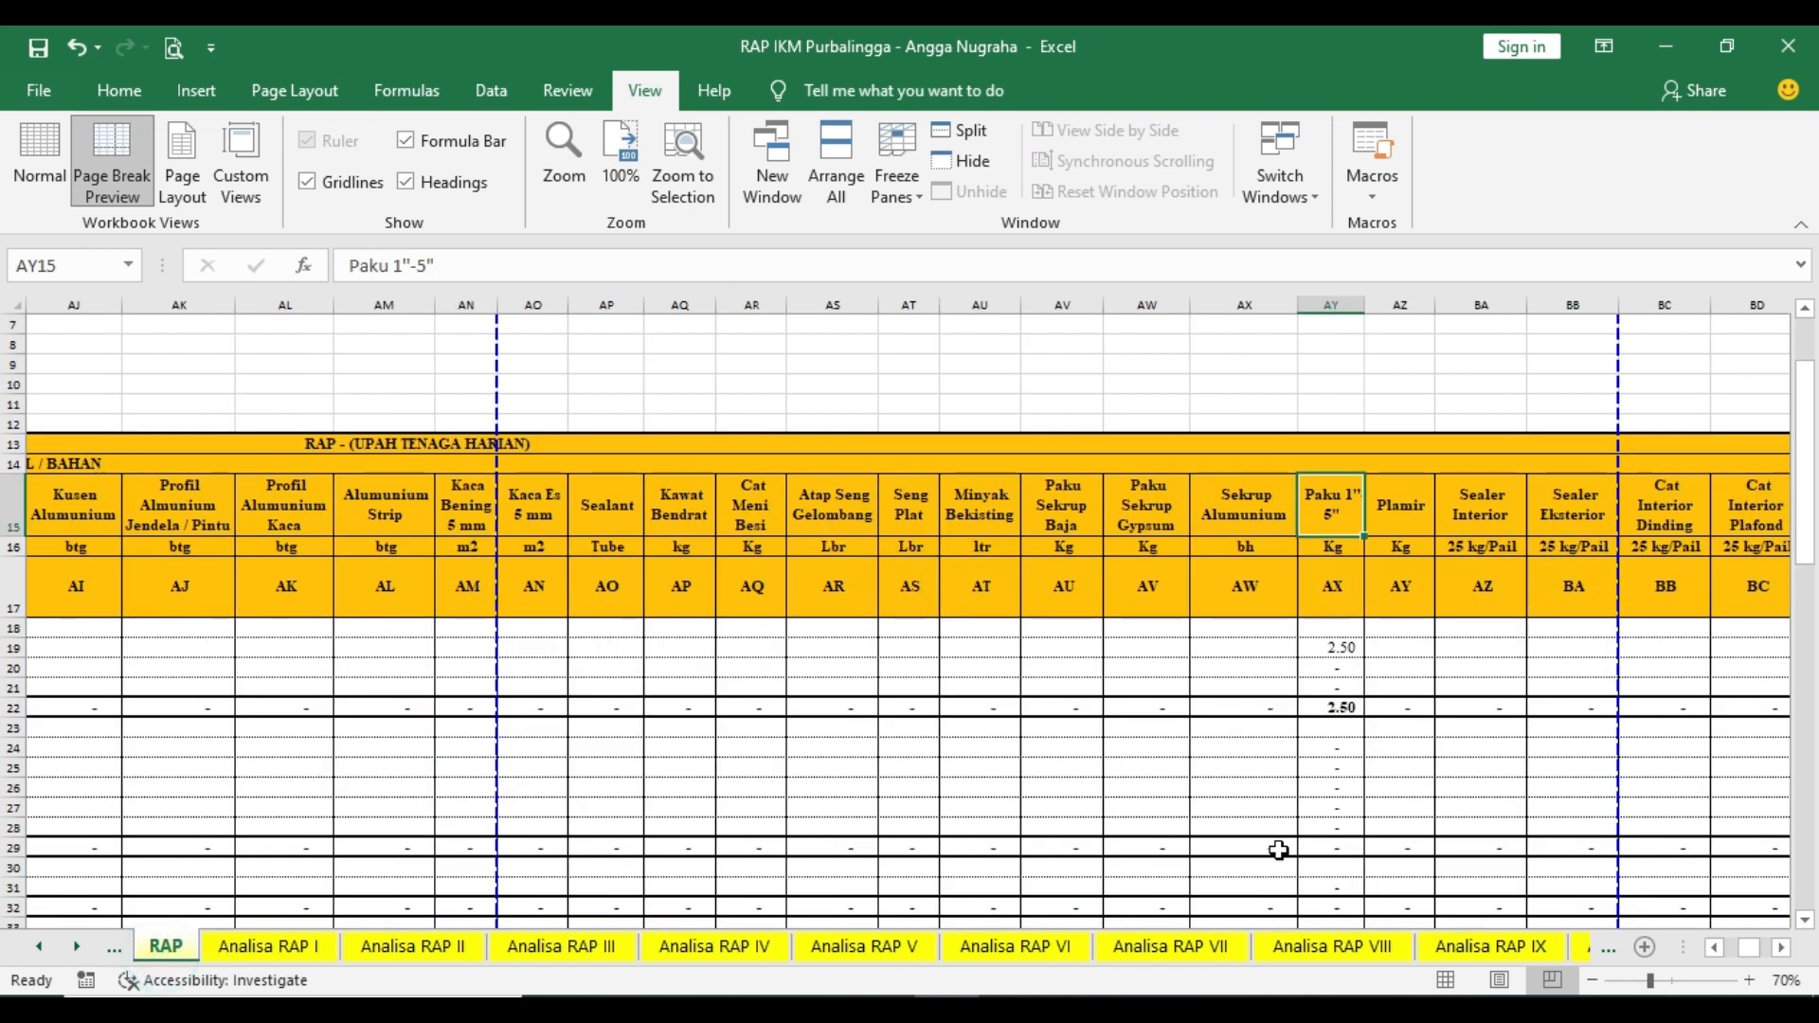
pyautogui.click(1780, 948)
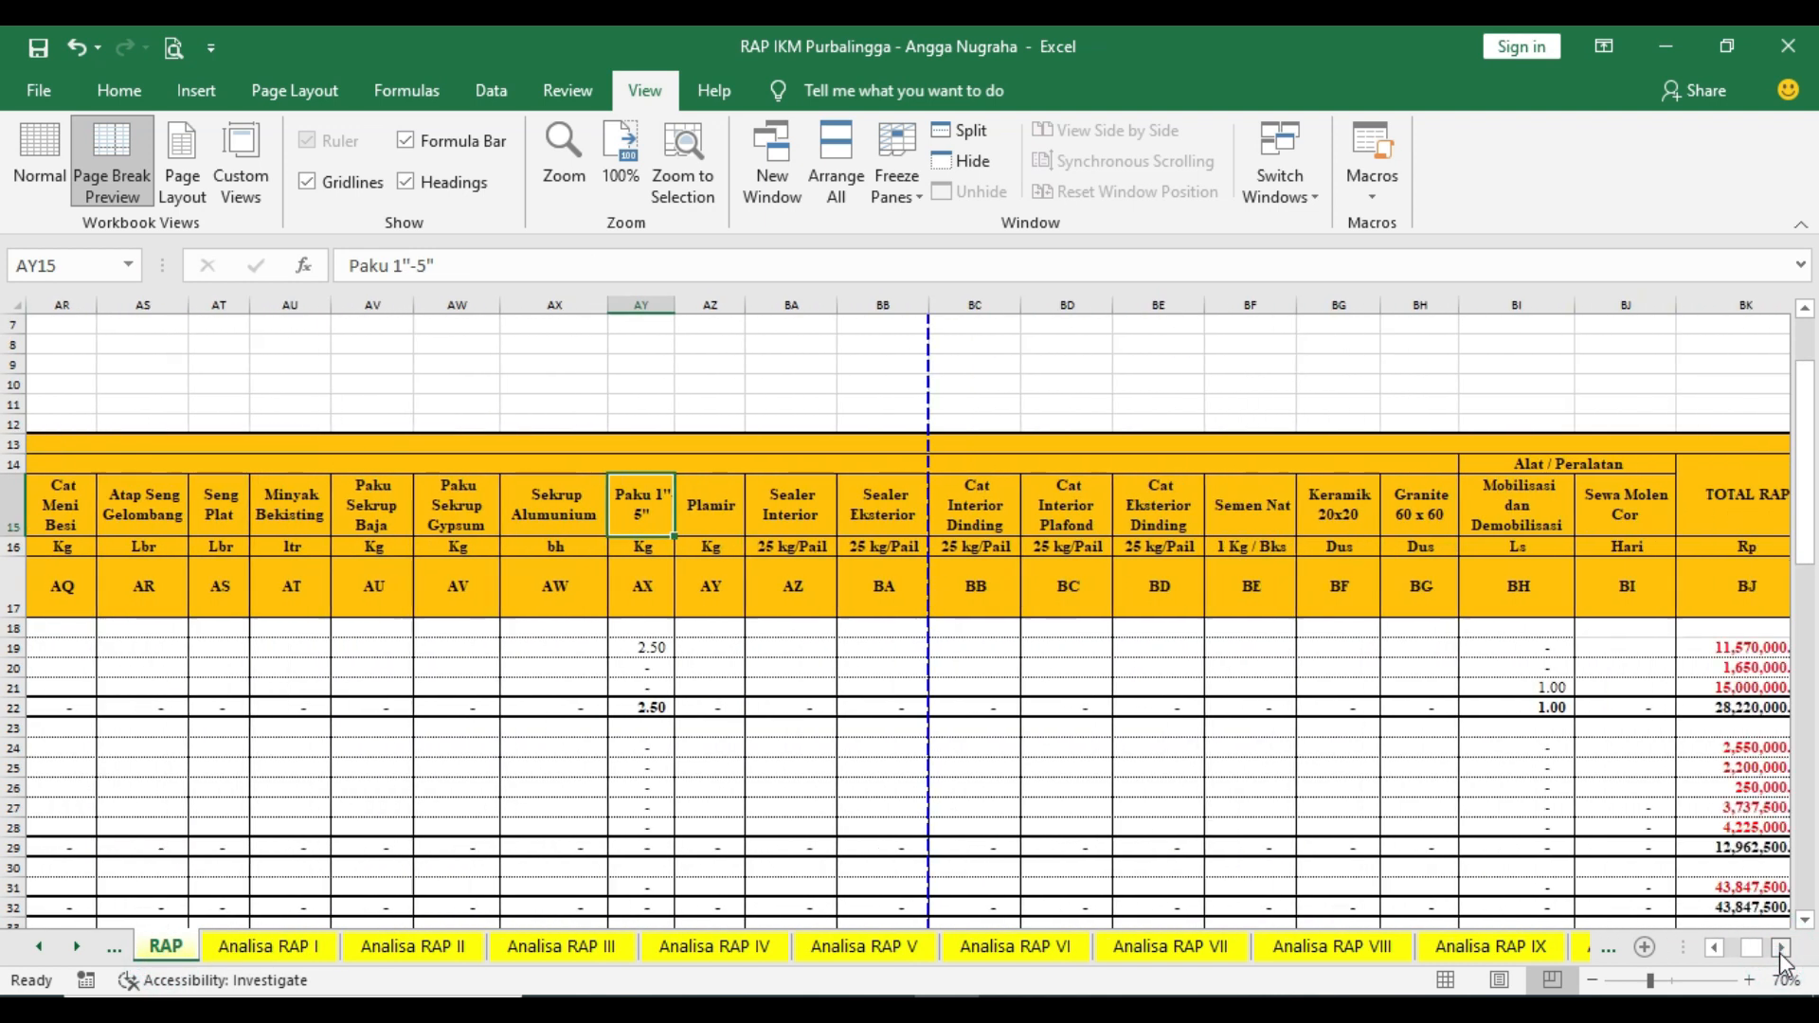
pyautogui.click(1781, 948)
pyautogui.click(1140, 647)
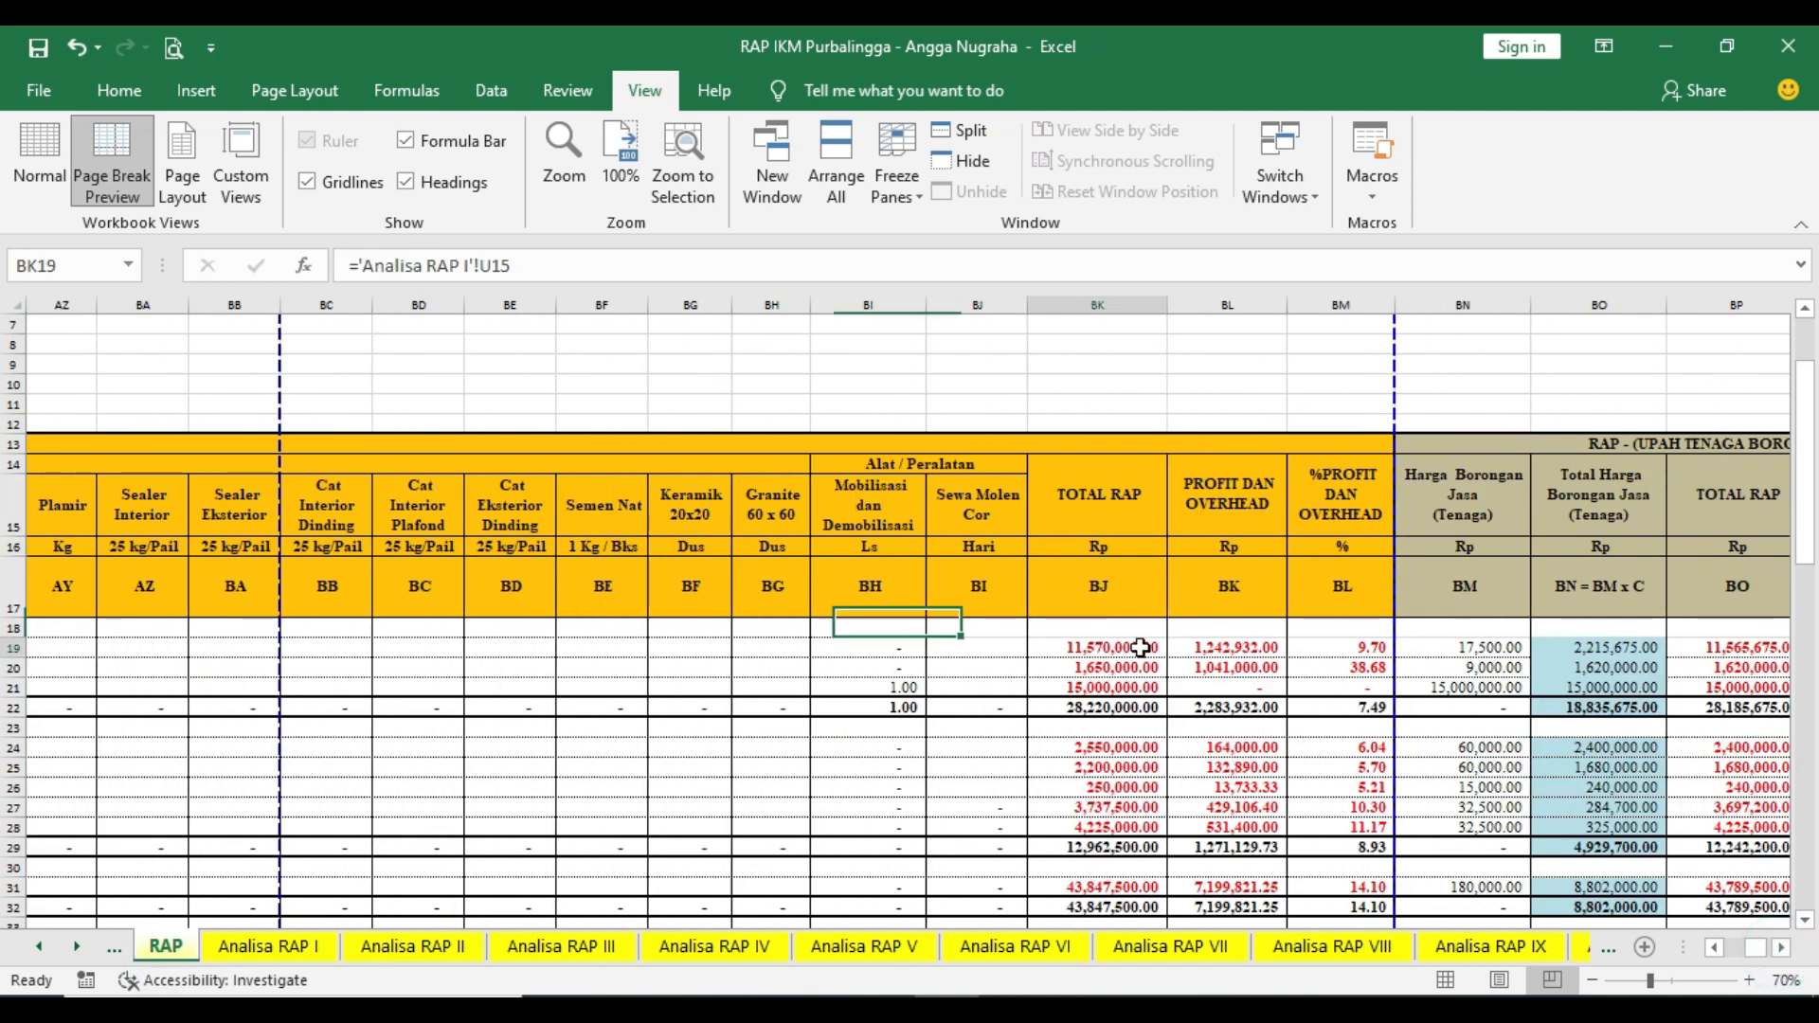
pyautogui.click(1227, 647)
pyautogui.click(1340, 647)
# - Inspect the Harga Borongan, Total RAP and Profit dan Overhead cells in the Upah Tenaga Borongan section
pyautogui.click(1781, 948)
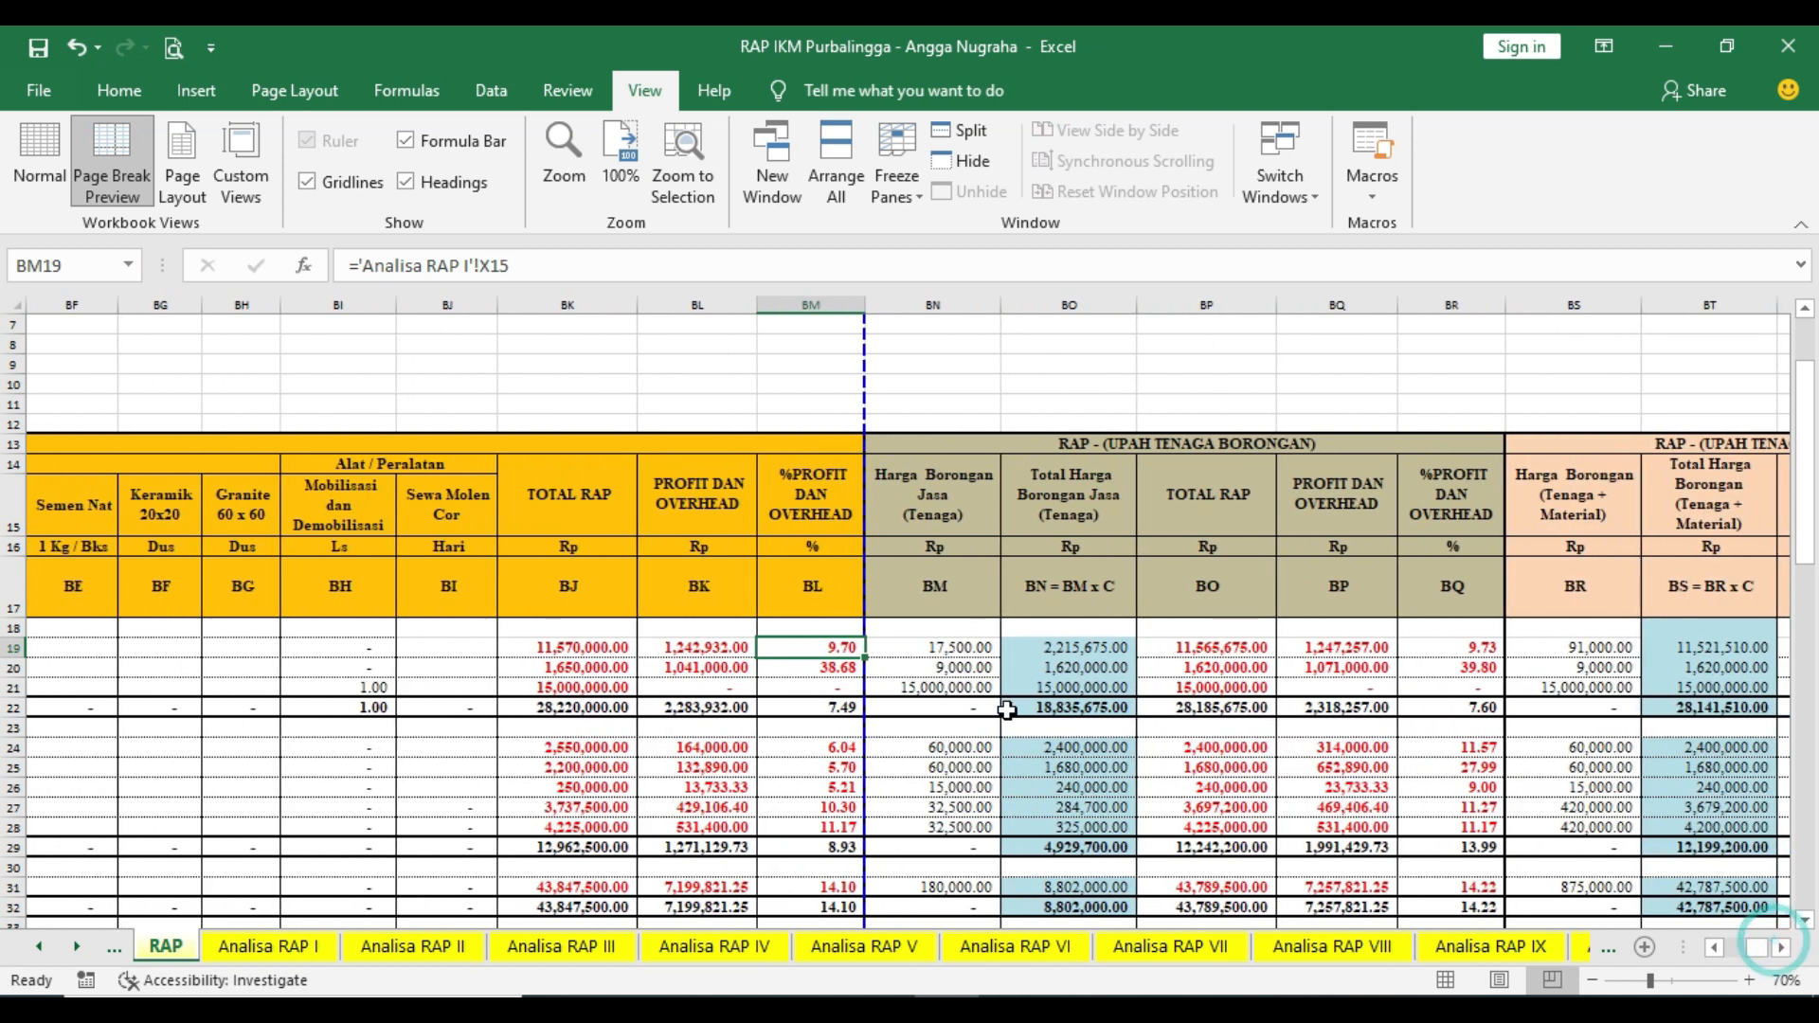
pyautogui.click(972, 651)
pyautogui.click(1174, 665)
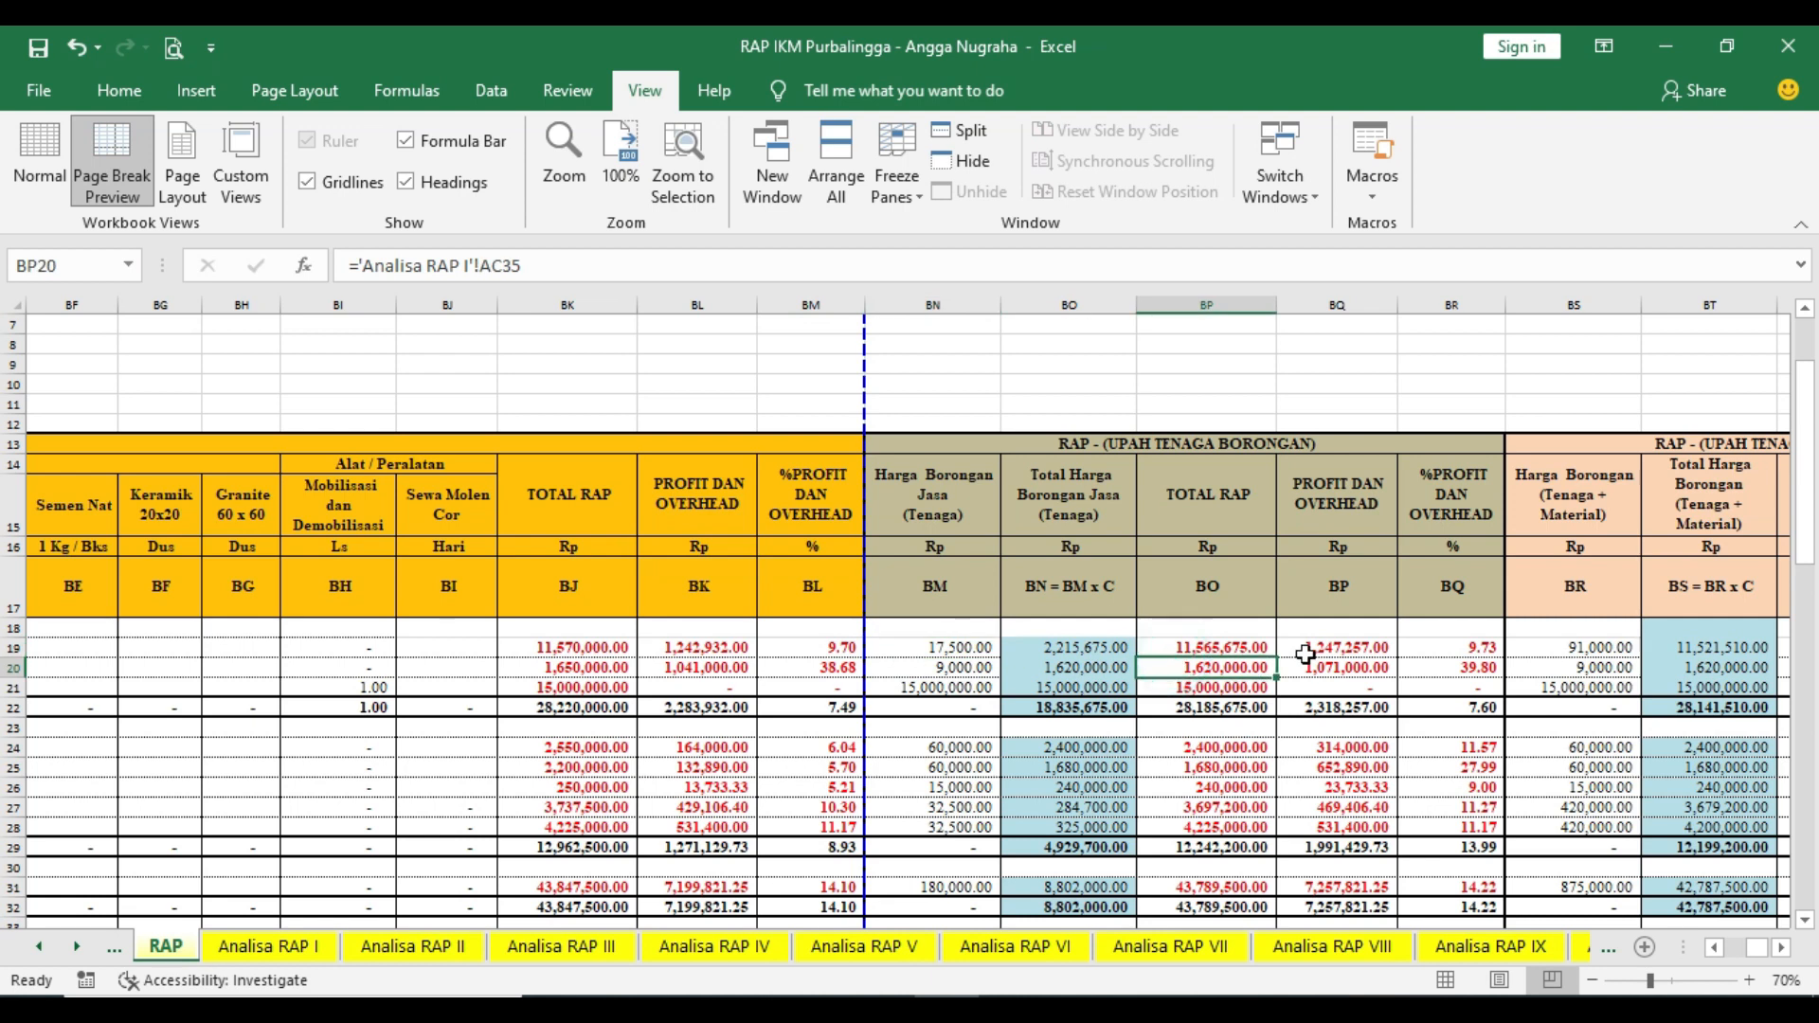
pyautogui.click(1331, 707)
# - Examine the grand total row 86 of the RAP table through to the last profit percentage in BW86
pyautogui.scroll(-6, 1420, 758)
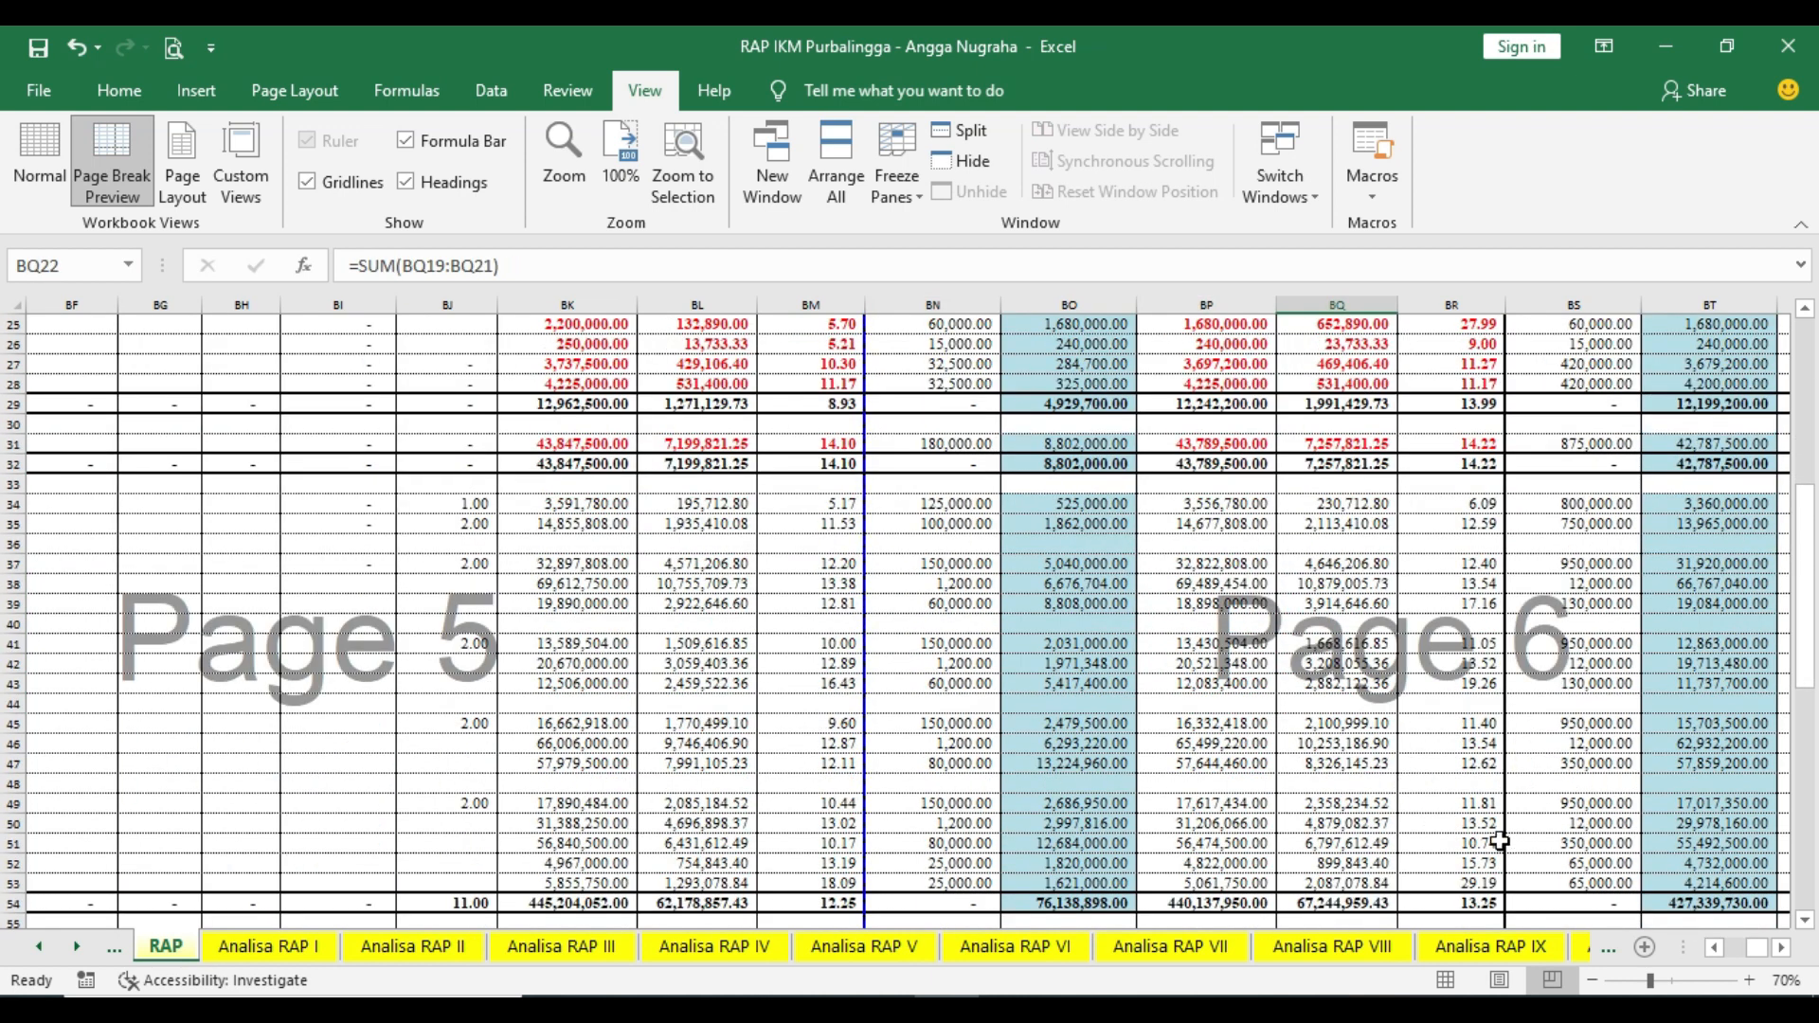
pyautogui.scroll(-12, 1499, 841)
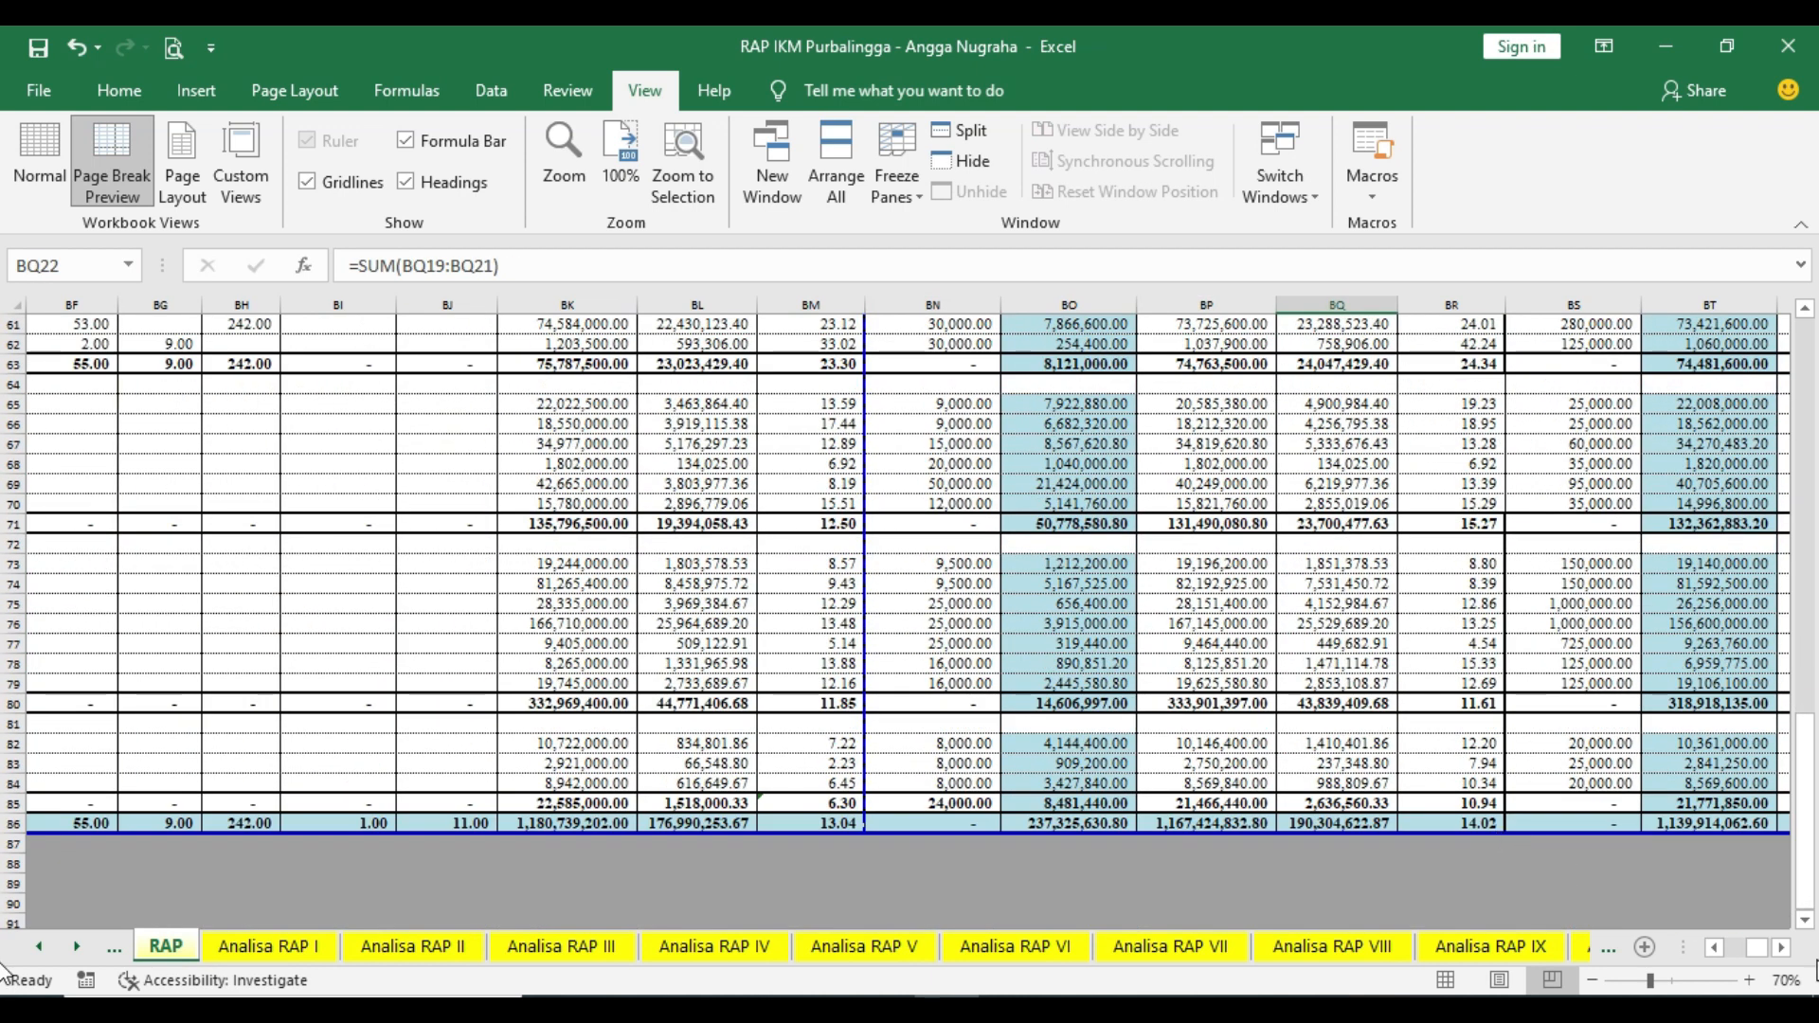
pyautogui.moveTo(1760, 946)
pyautogui.mouseDown()
pyautogui.moveTo(1728, 966)
pyautogui.moveTo(1764, 947)
pyautogui.mouseUp()
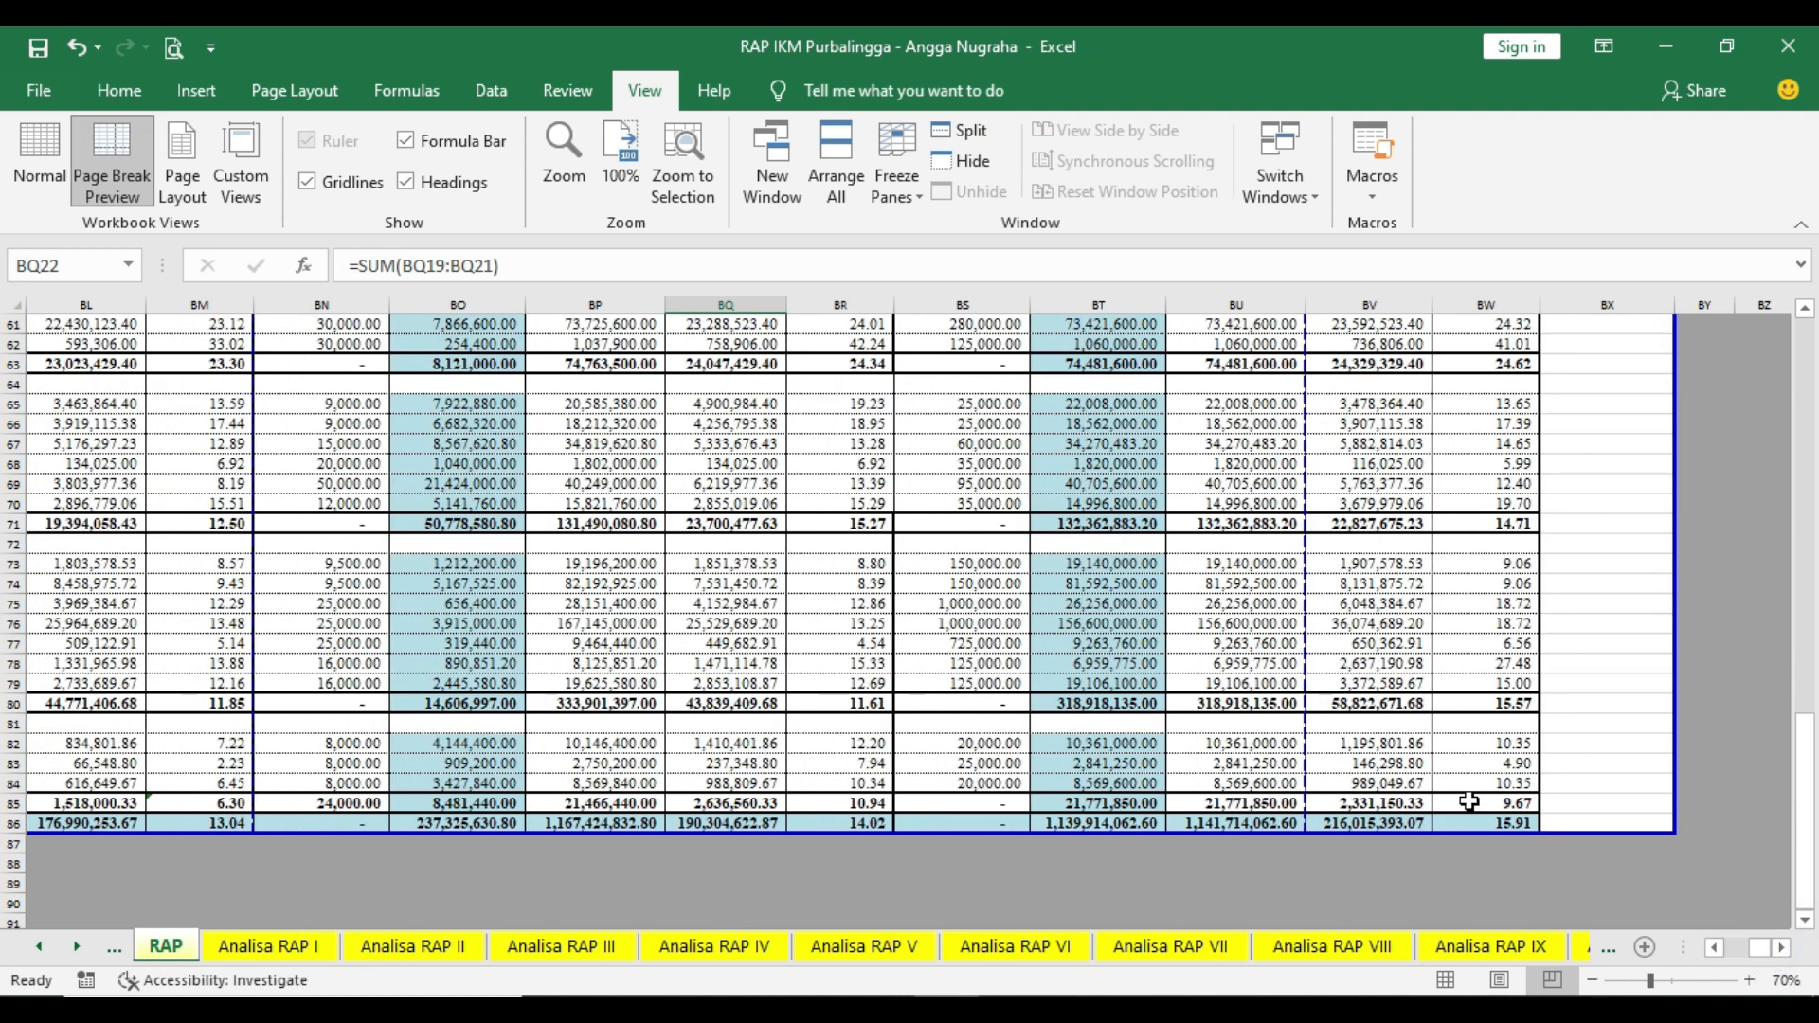
pyautogui.click(1516, 823)
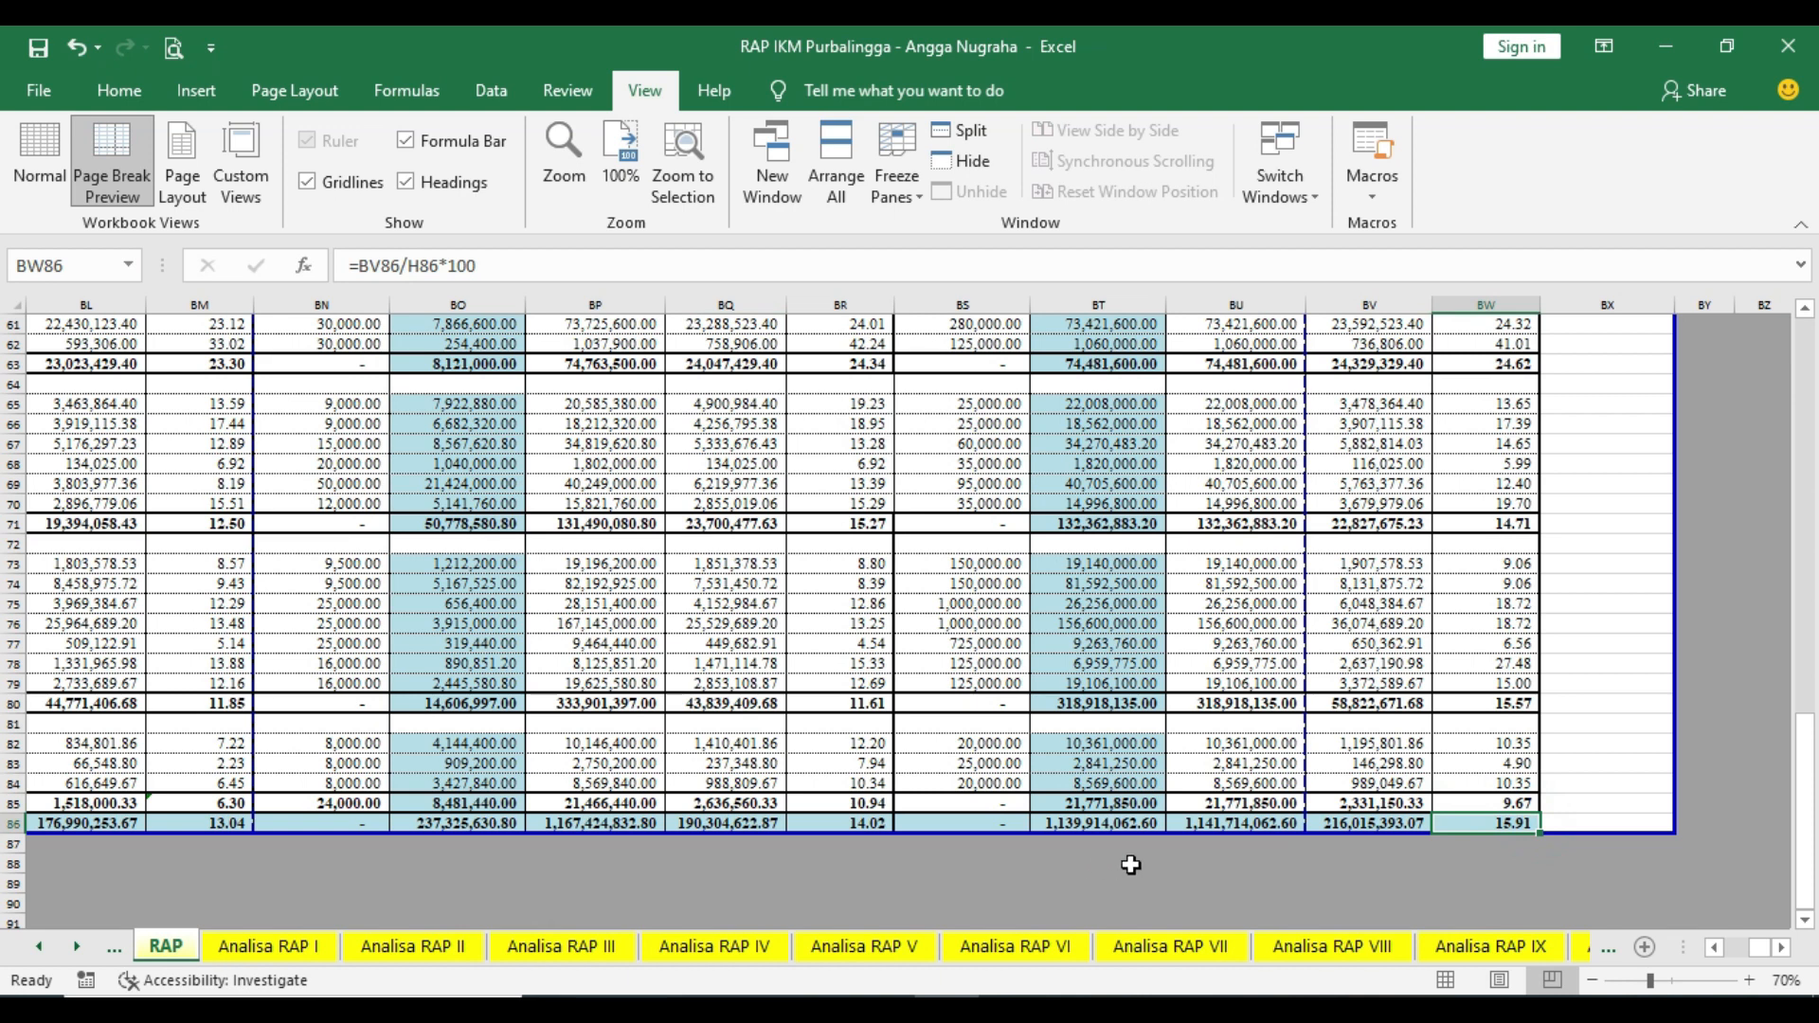
pyautogui.moveTo(1719, 954); pyautogui.dragTo(1720, 955)
pyautogui.scroll(5, 1189, 689)
pyautogui.scroll(15, 1188, 689)
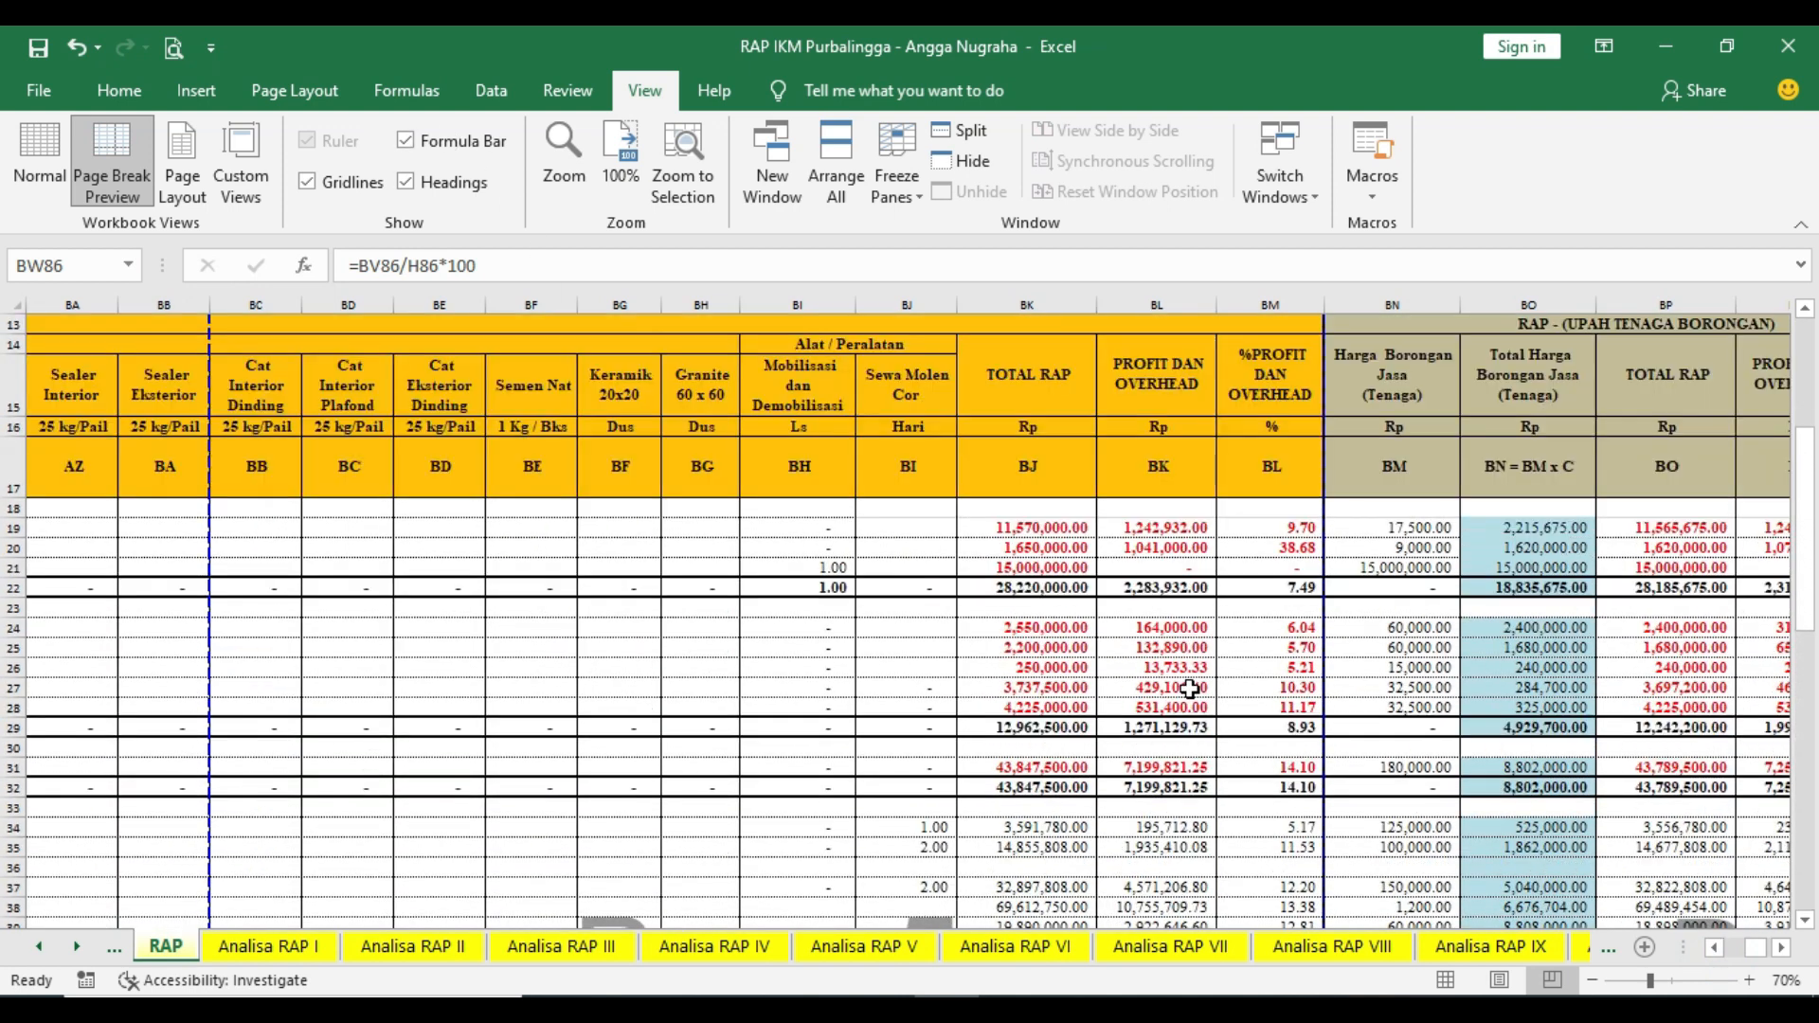
# - Split the RAP sheet below row 17 and after column I, and freeze the panes there
pyautogui.moveTo(1755, 955); pyautogui.dragTo(1736, 954)
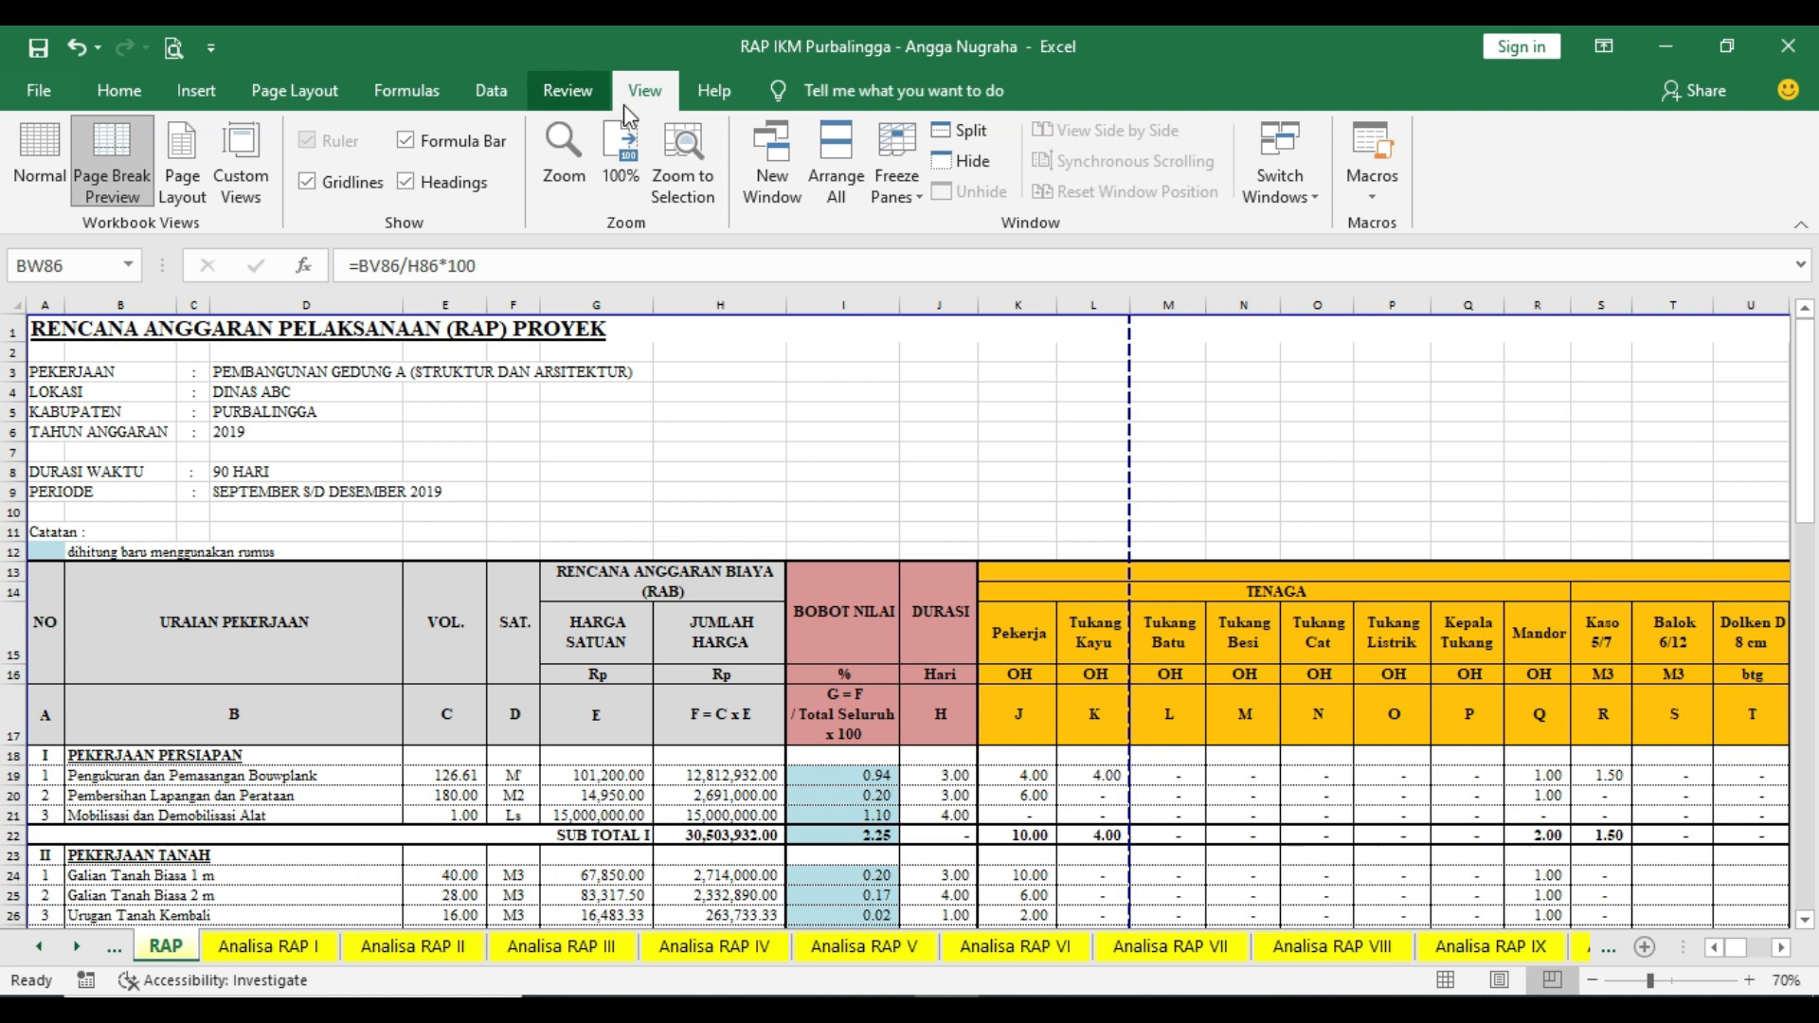
pyautogui.click(957, 132)
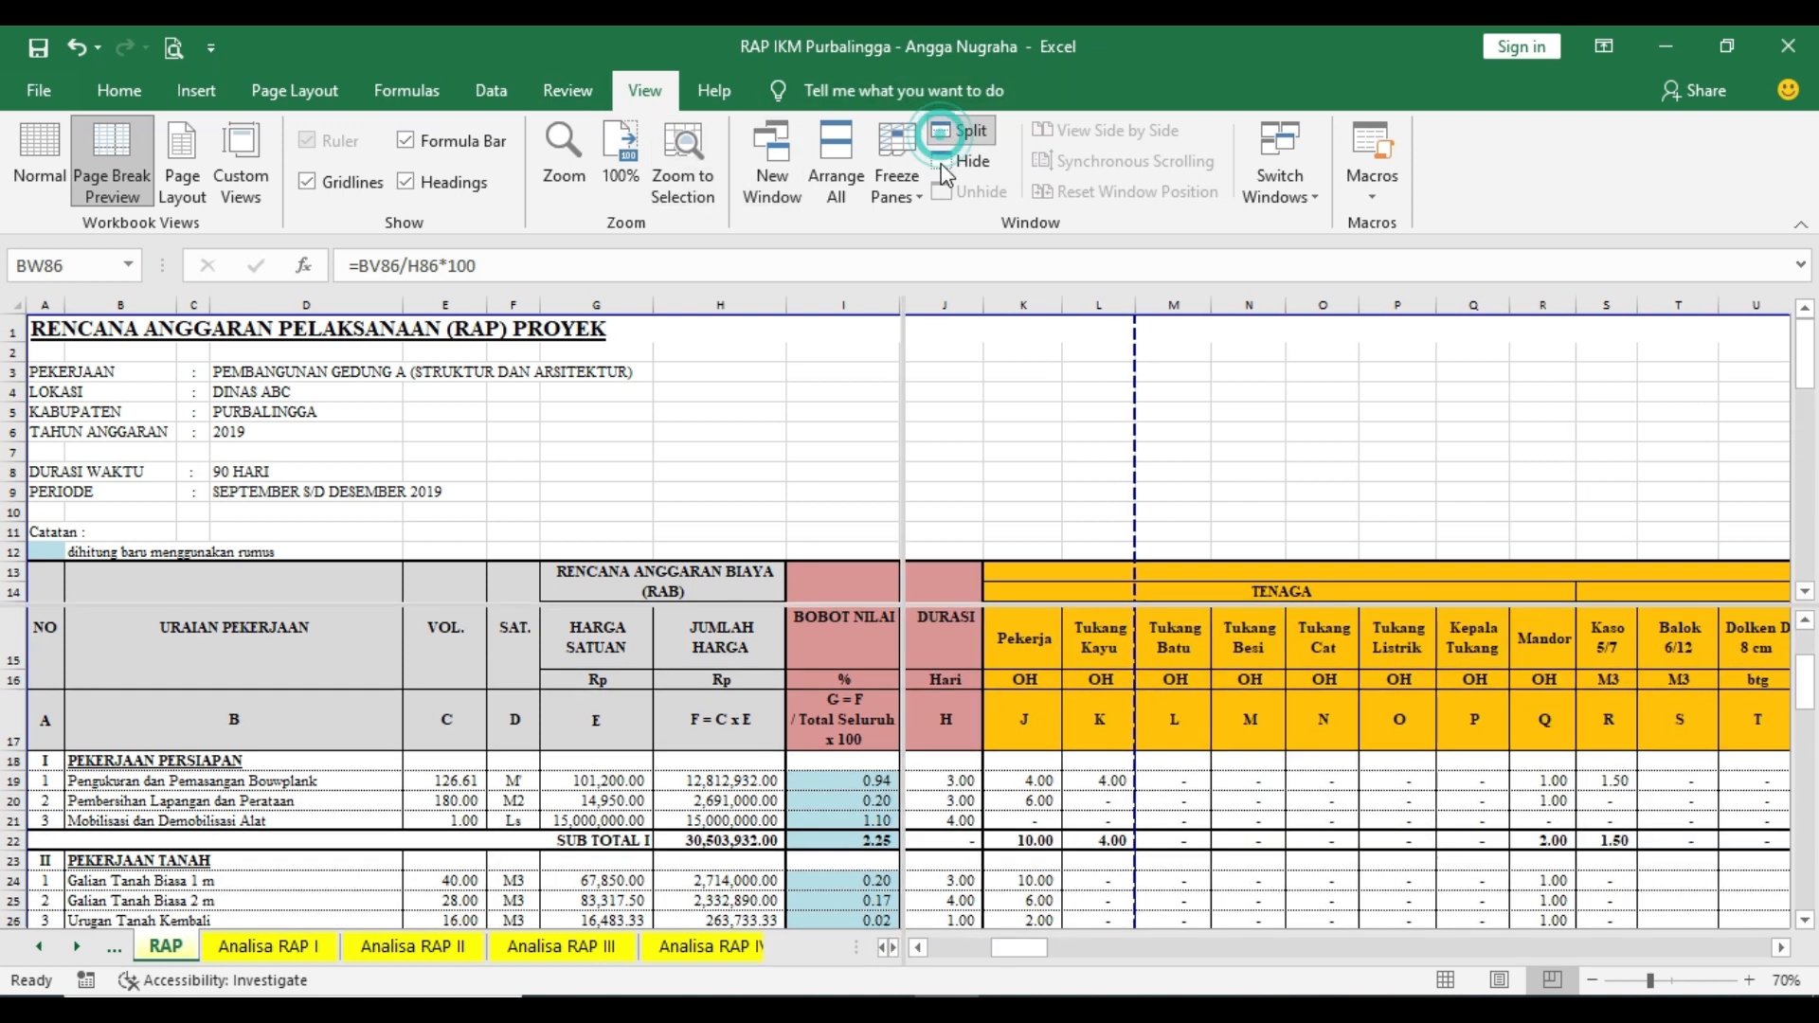
pyautogui.moveTo(871, 603); pyautogui.dragTo(846, 748)
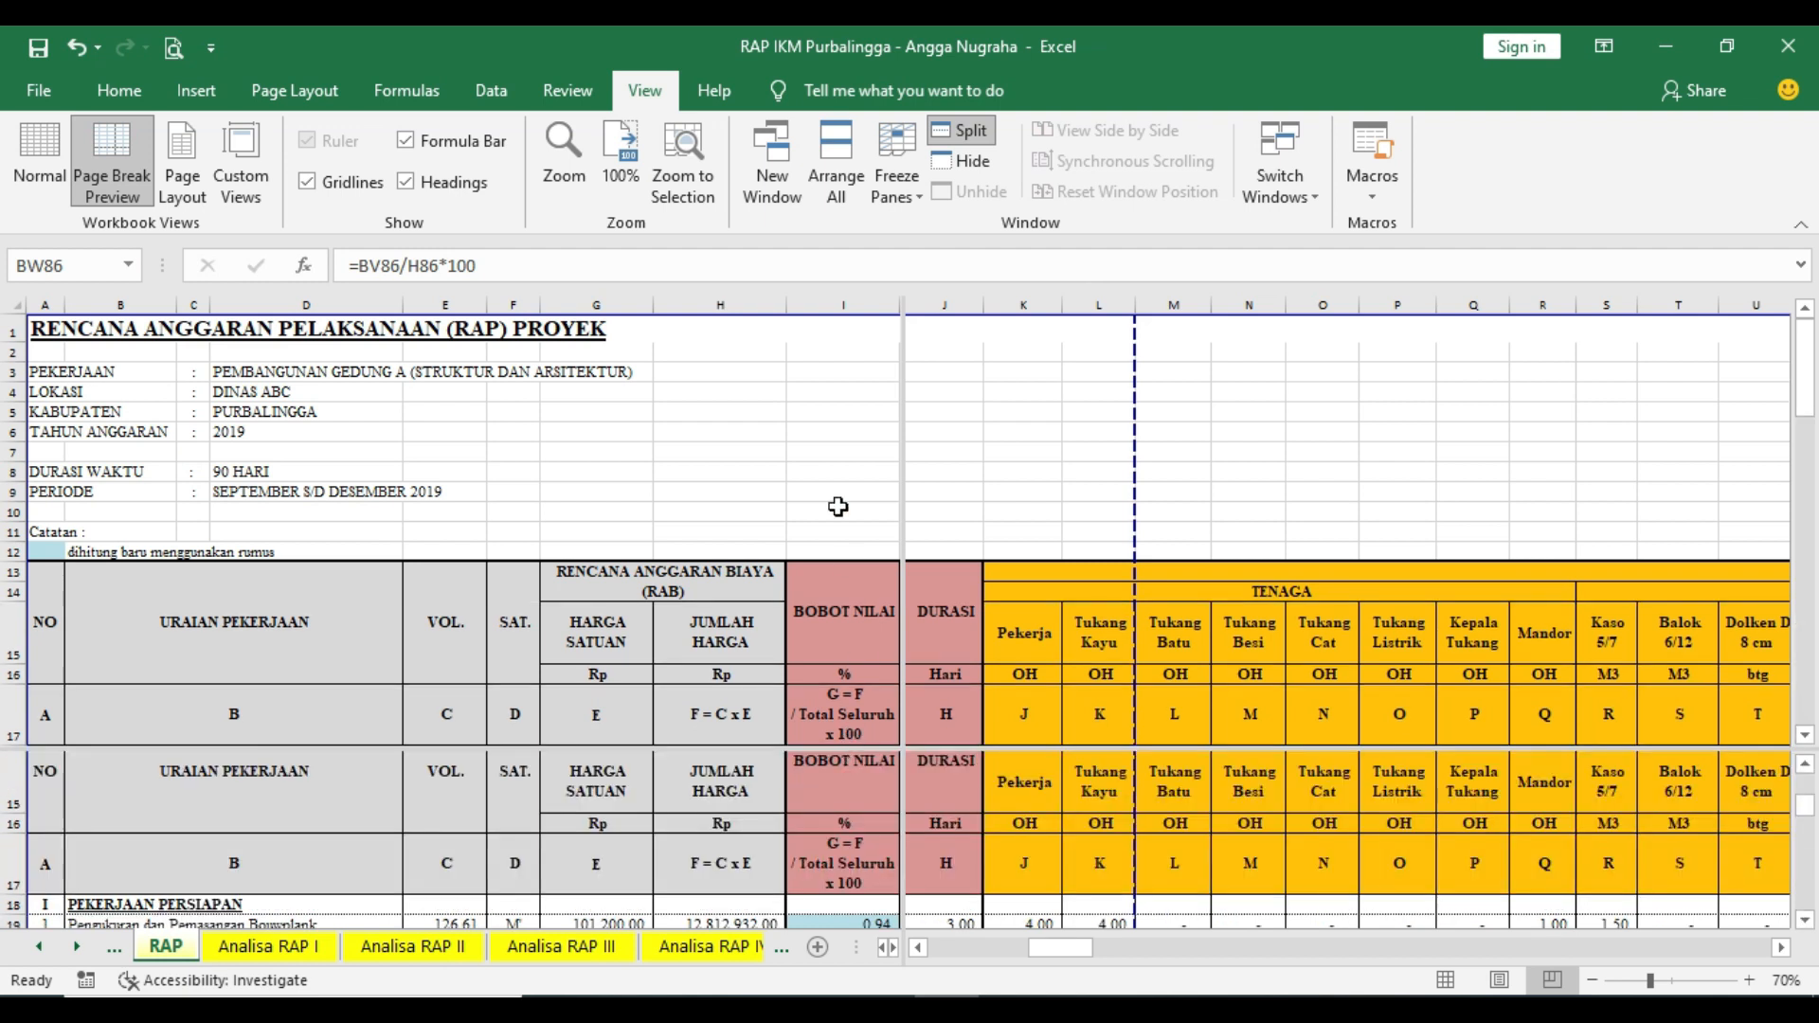
pyautogui.click(909, 195)
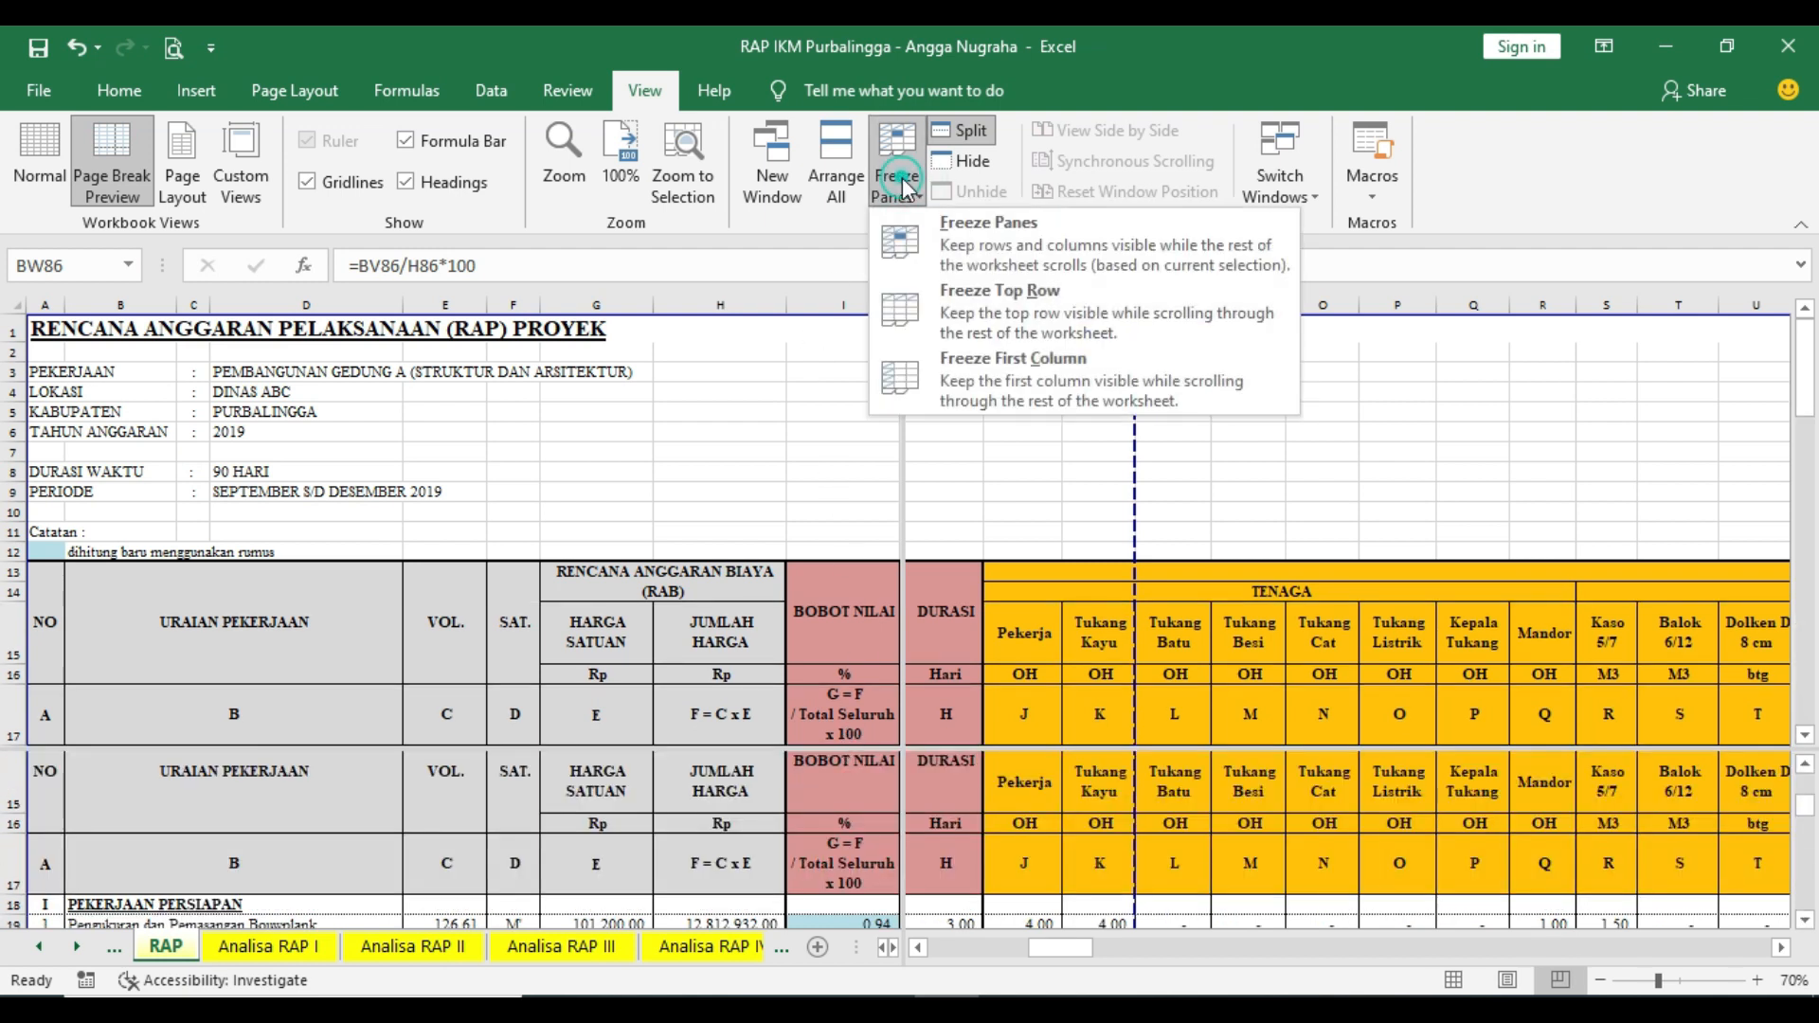
pyautogui.click(942, 230)
# - Look along the TOTAL SELURUH row and inspect the Total RAP sum formula in BK86
pyautogui.scroll(-20, 995, 629)
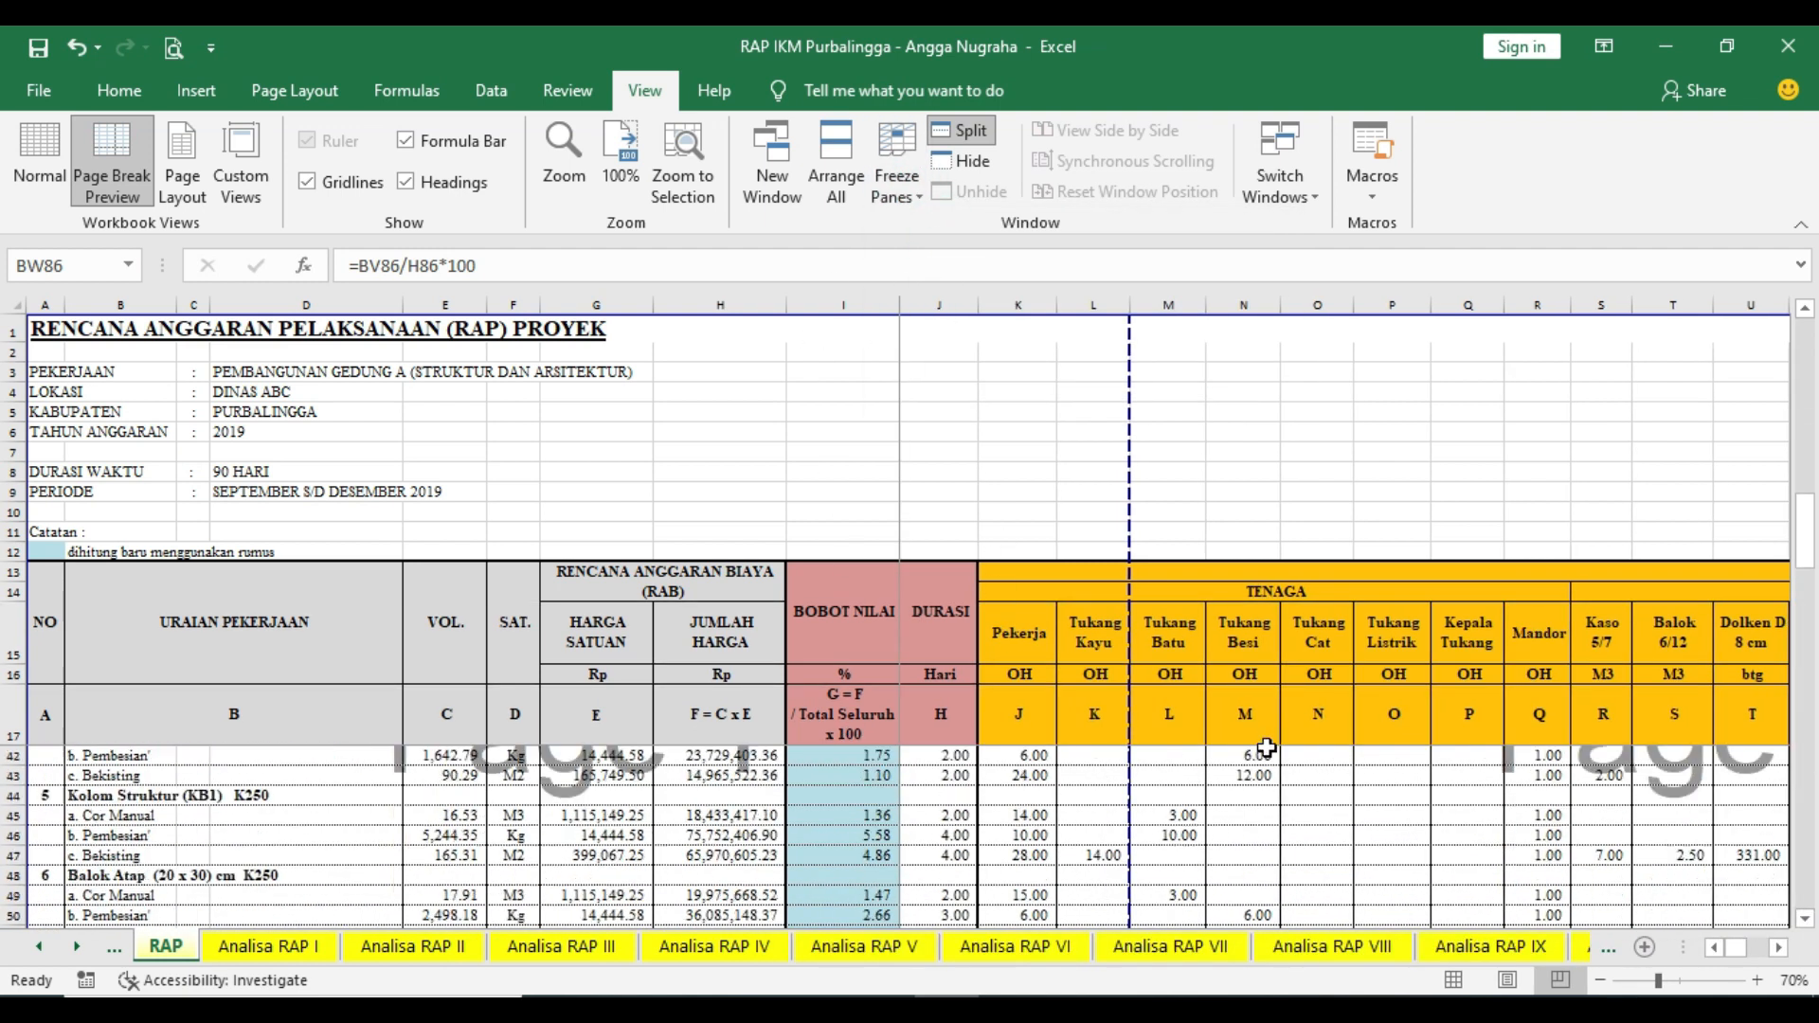
pyautogui.scroll(3, 1264, 749)
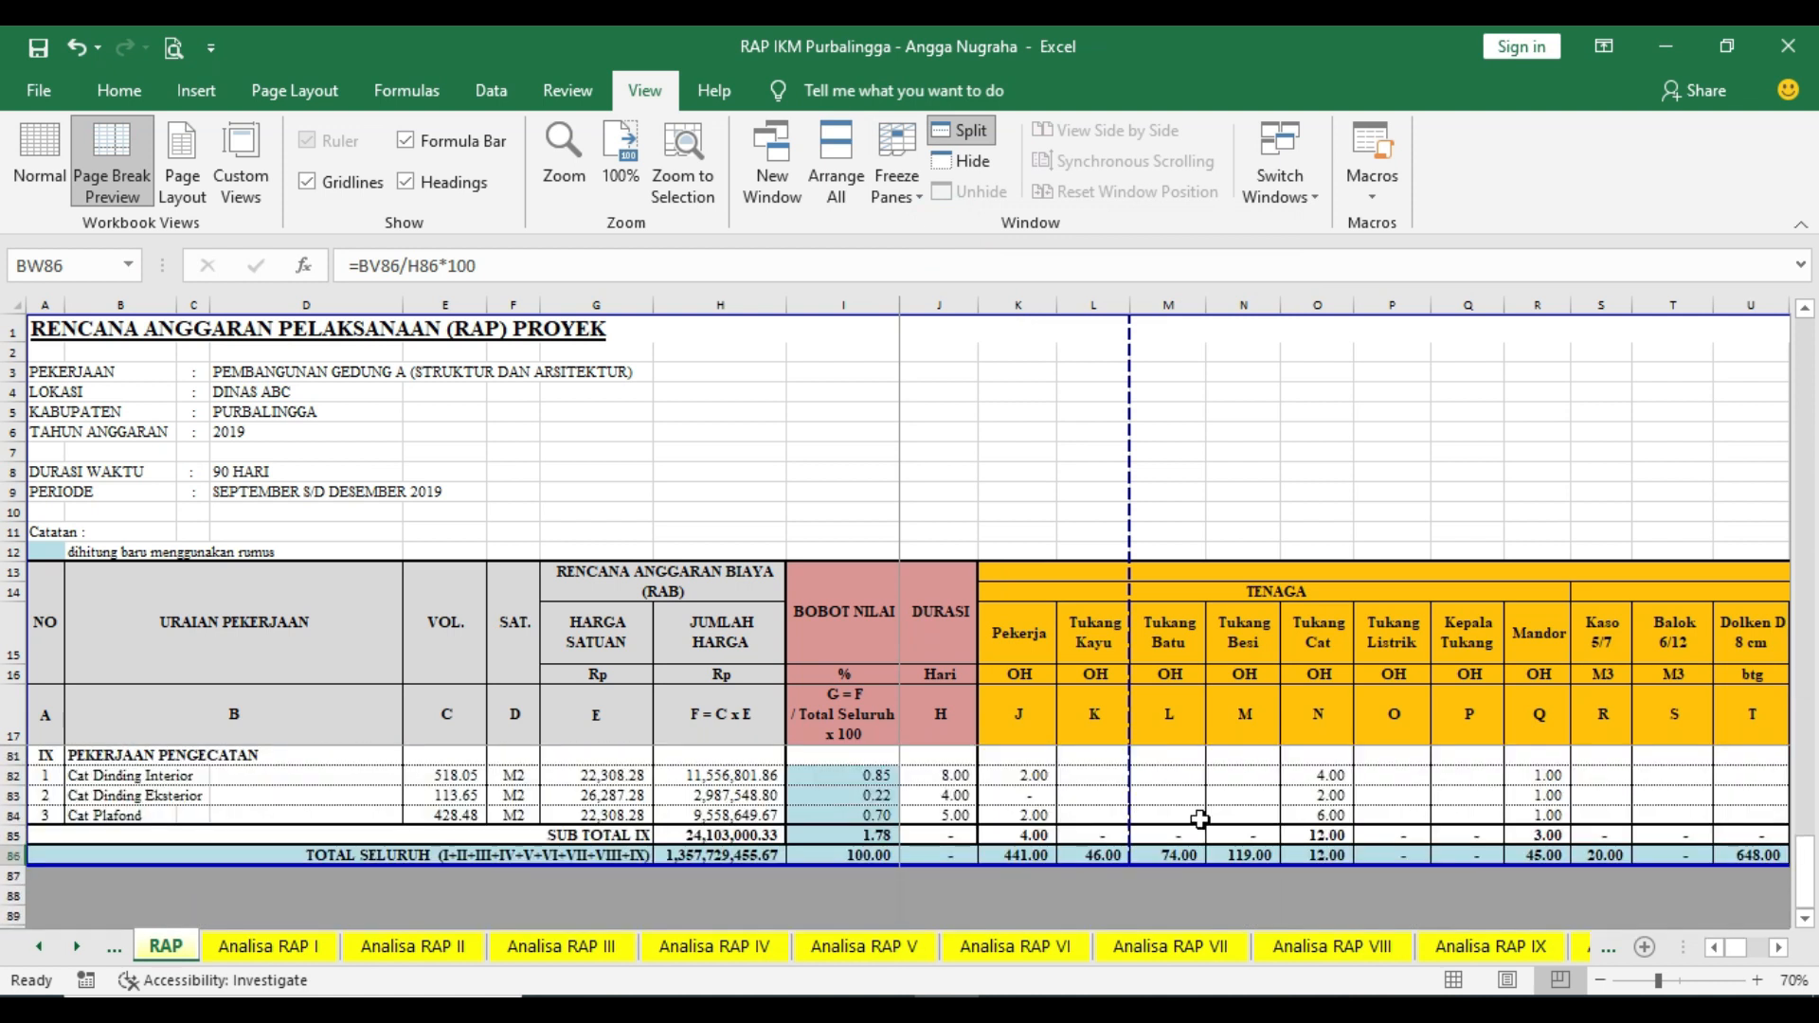
pyautogui.click(1779, 948)
pyautogui.click(1780, 950)
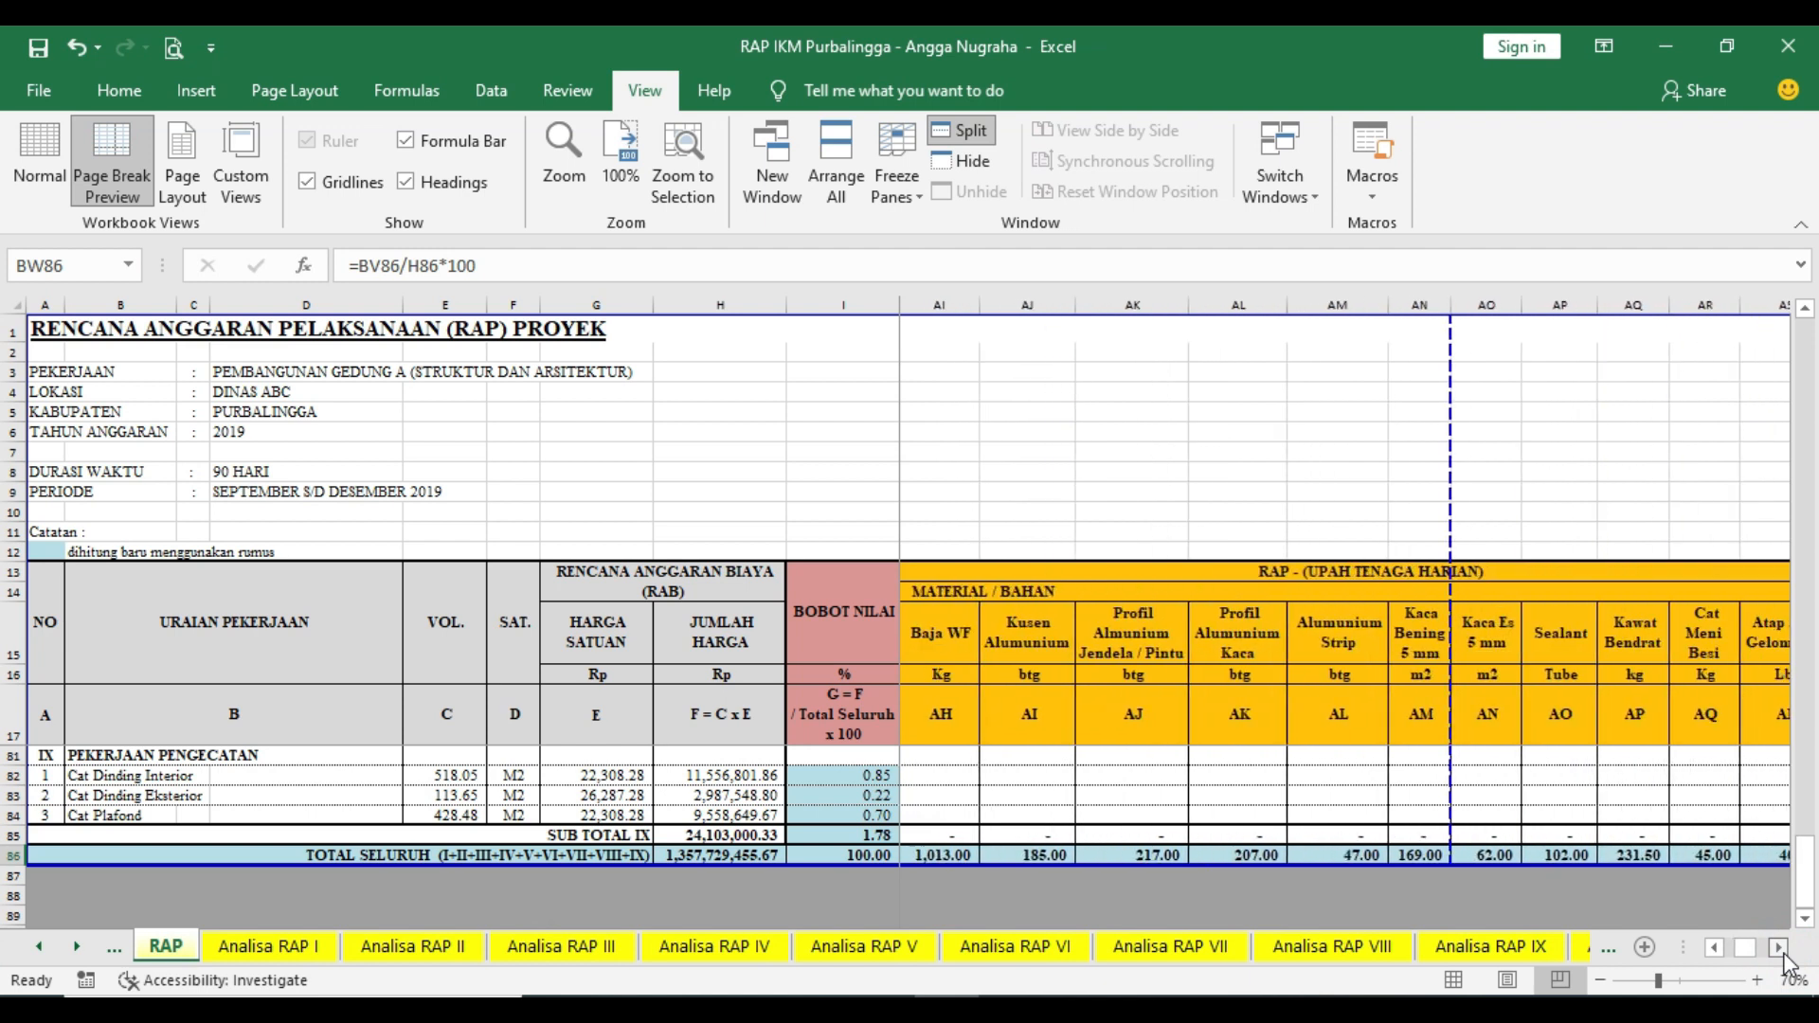
pyautogui.click(1781, 949)
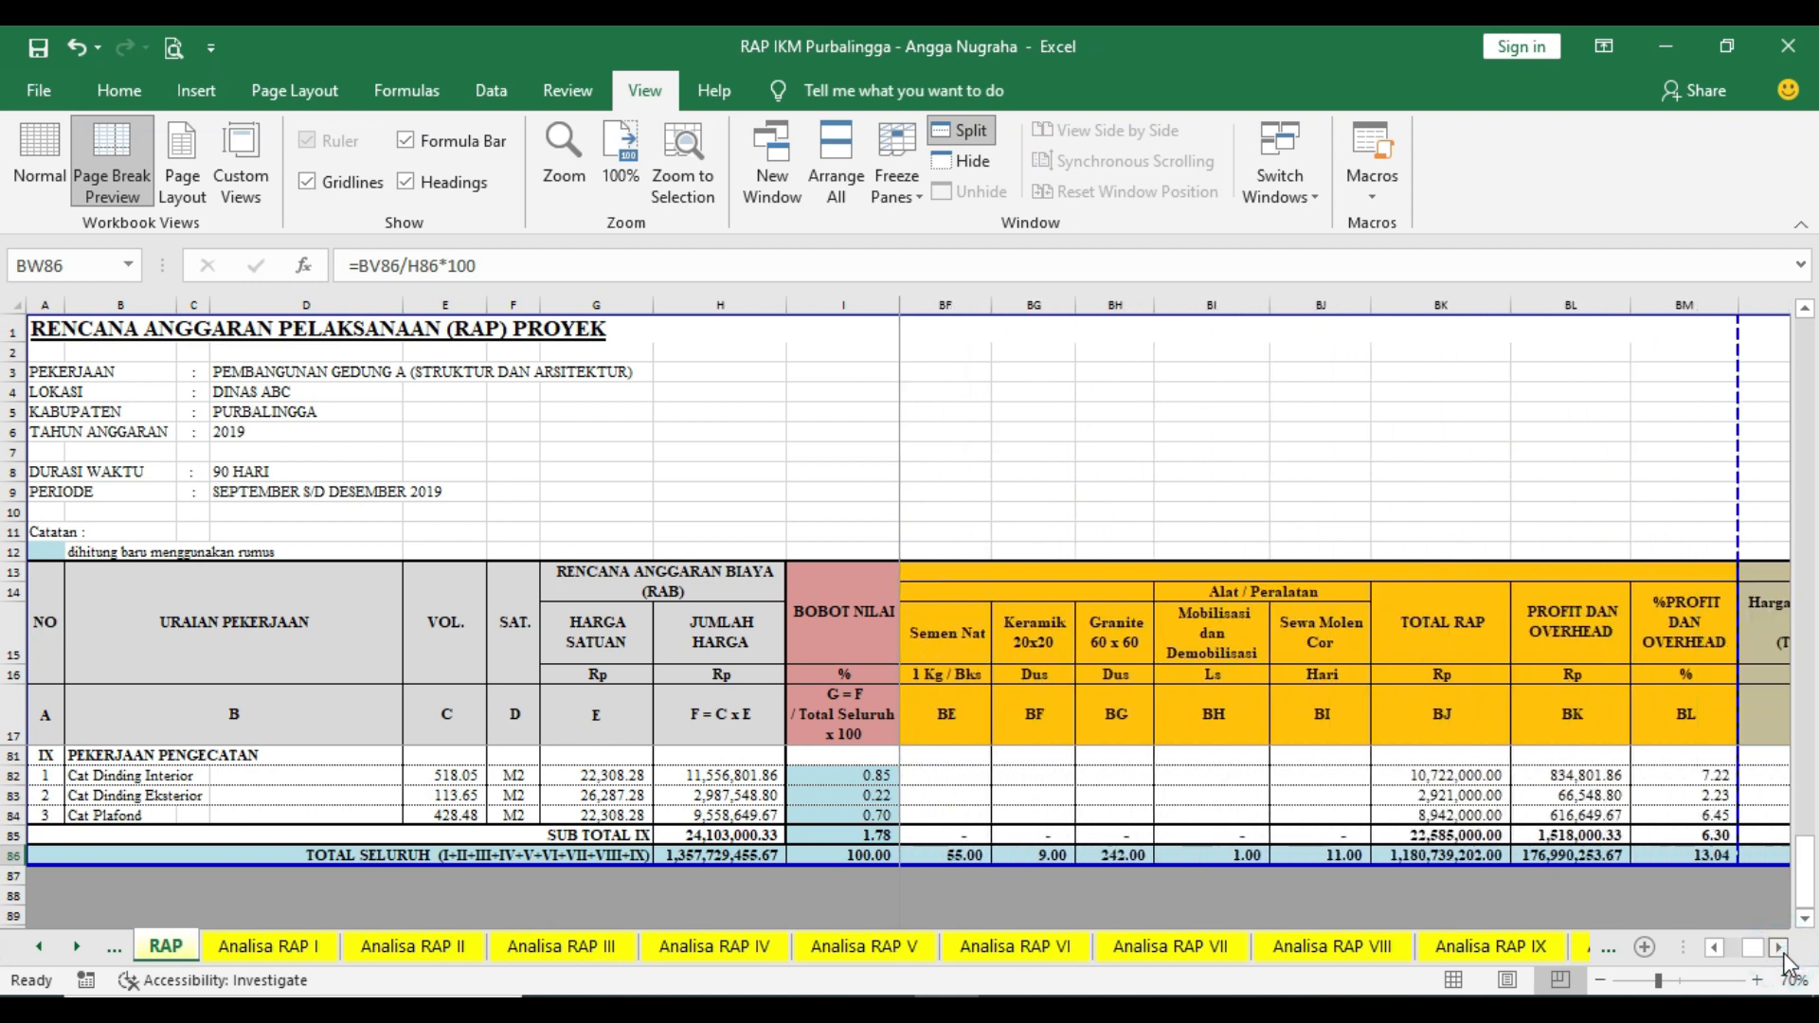
pyautogui.click(1713, 947)
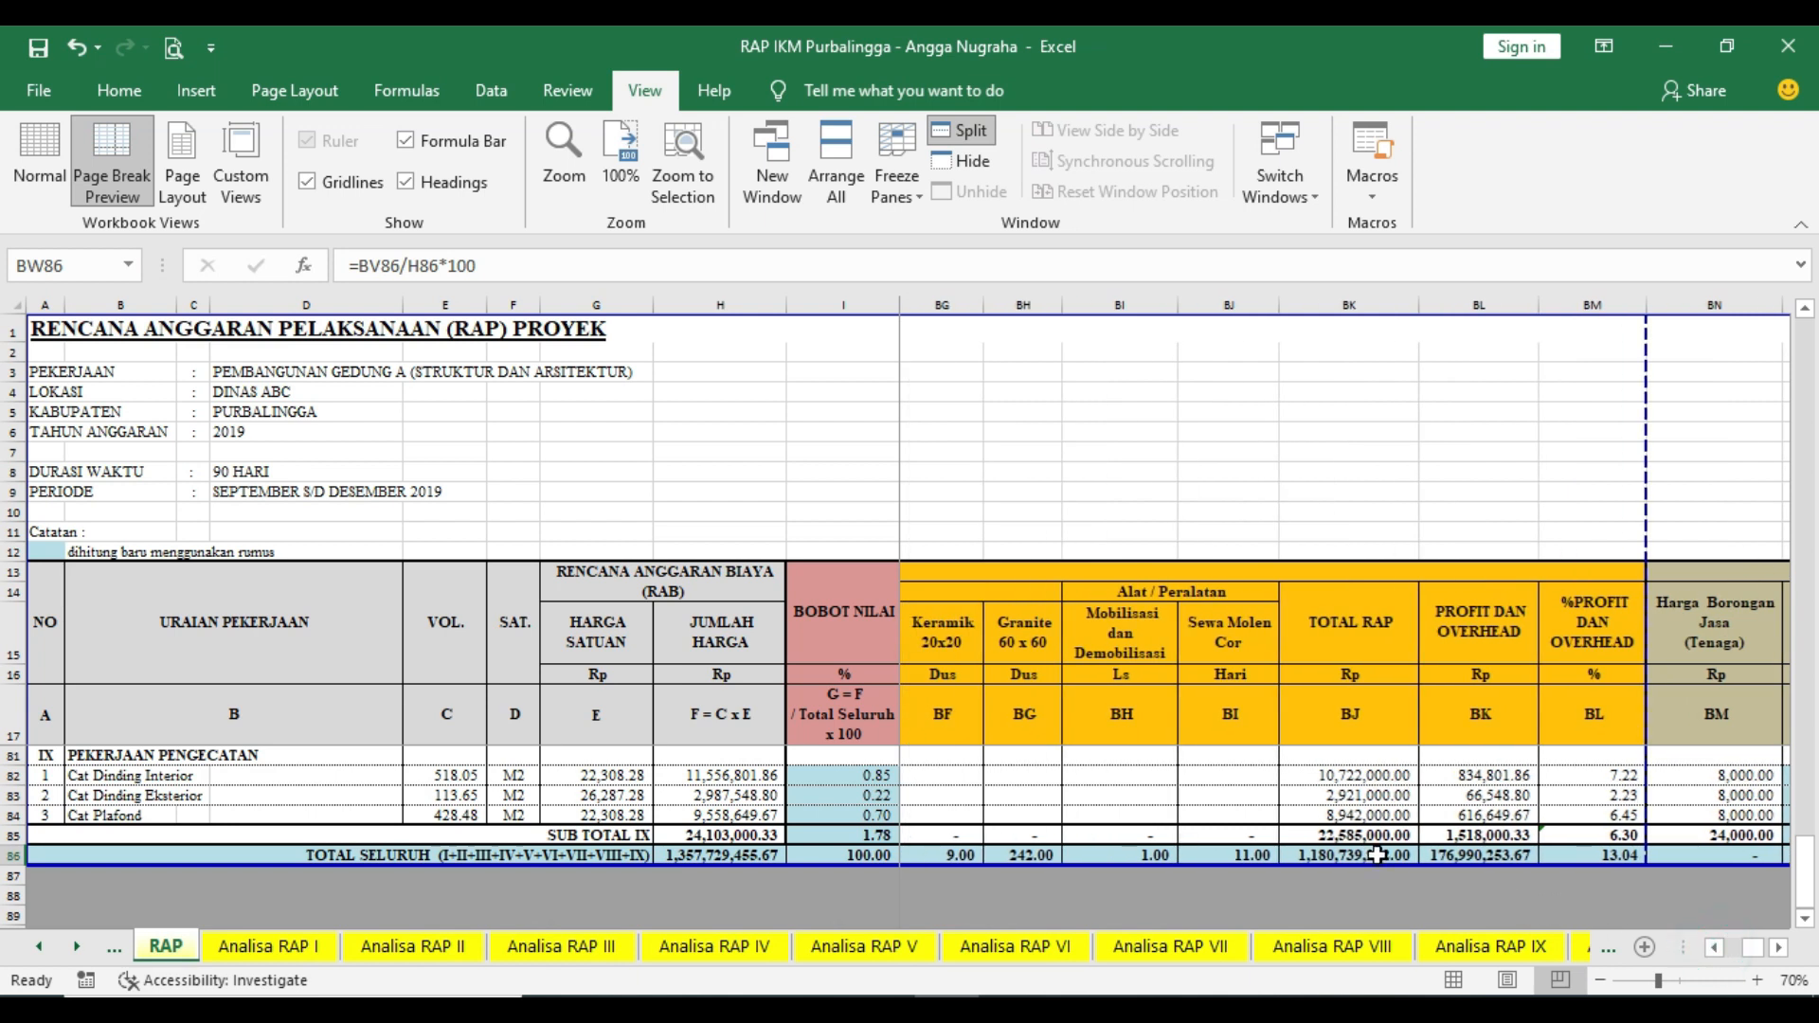
pyautogui.doubleClick(1376, 855)
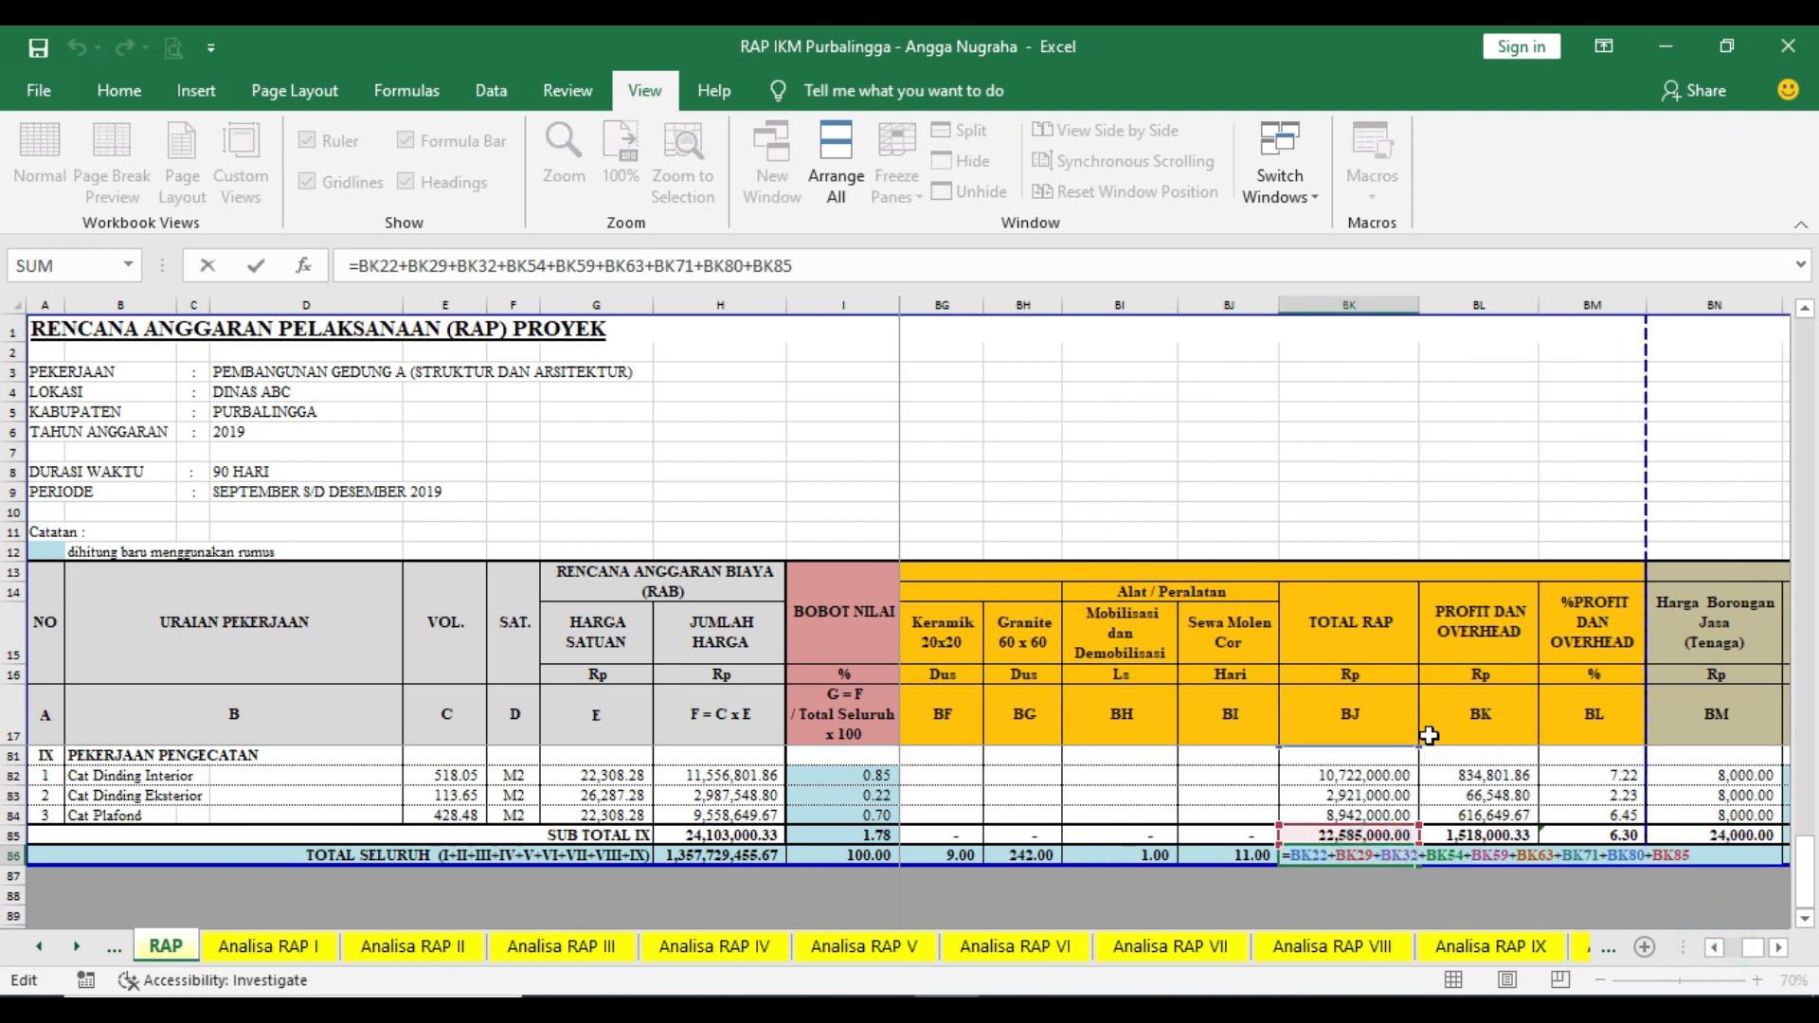
pyautogui.press('Escape')
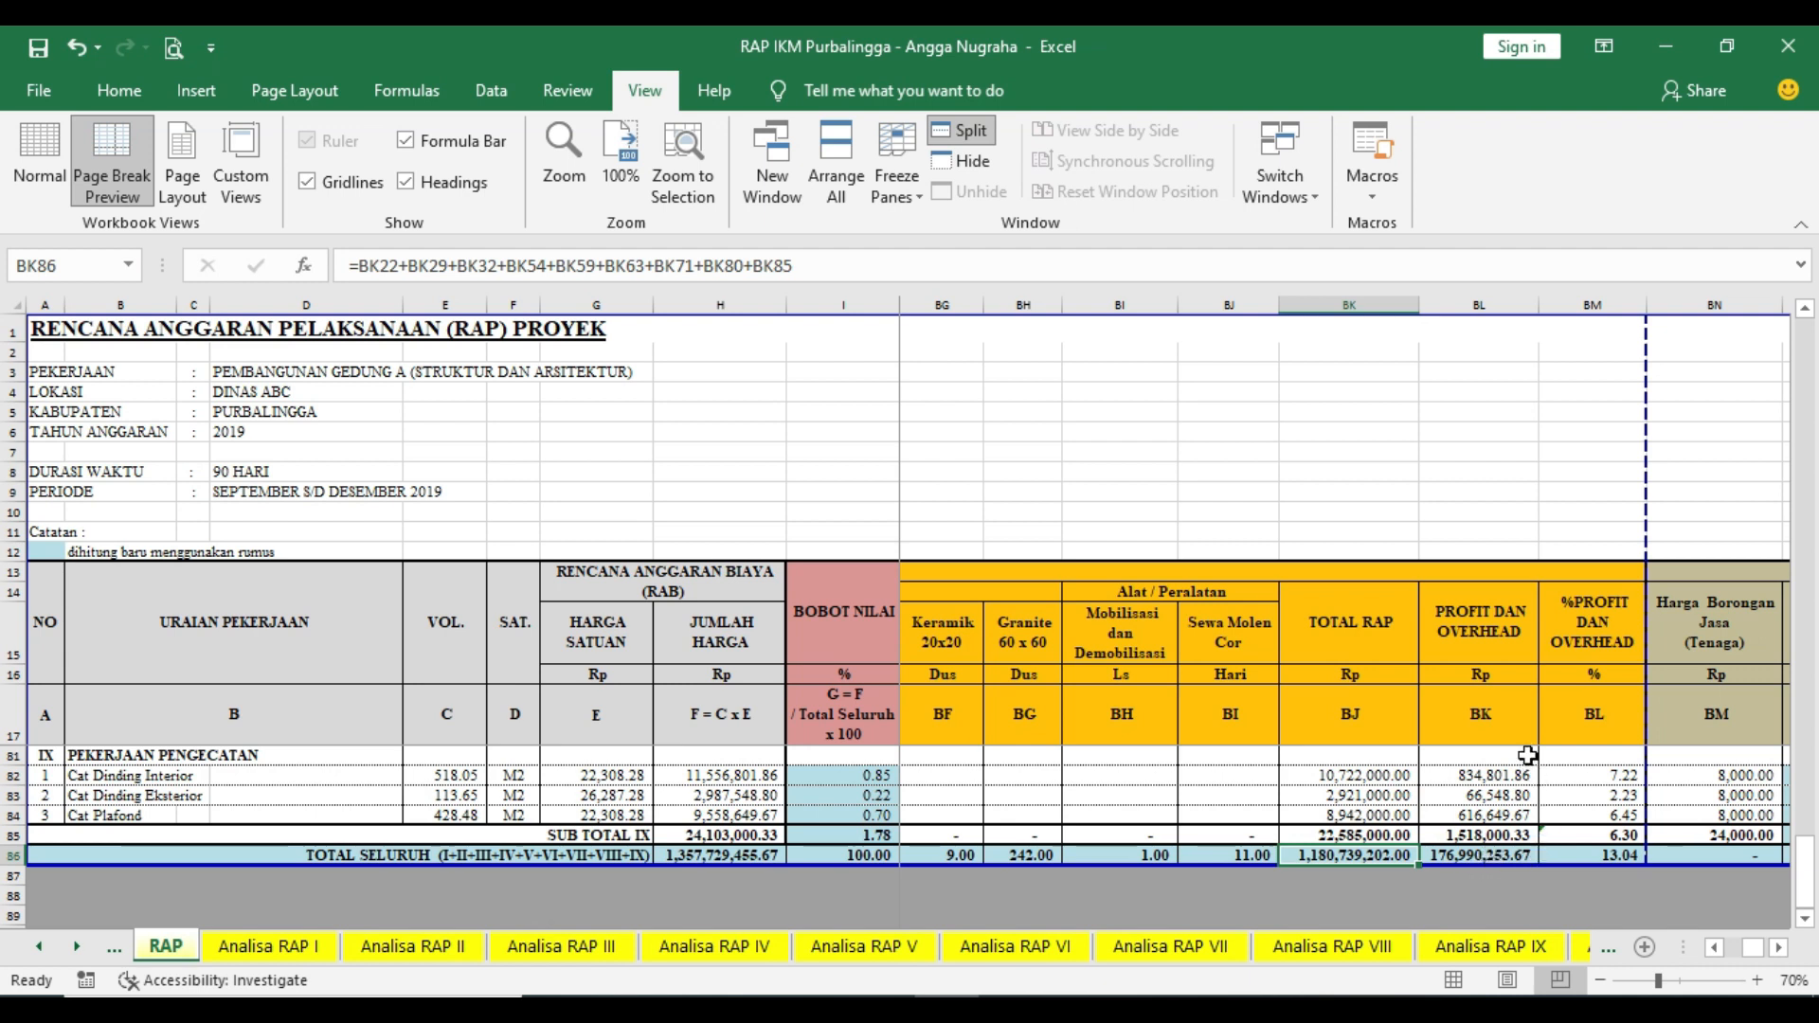
# - Compare the totals of the Upah Tenaga Borongan and Upah Tenaga + Material Borongan sections, then return to the first work items
pyautogui.click(1777, 949)
pyautogui.click(1778, 949)
pyautogui.click(1777, 949)
pyautogui.click(1778, 949)
pyautogui.click(1778, 949)
pyautogui.click(1778, 950)
pyautogui.click(1778, 949)
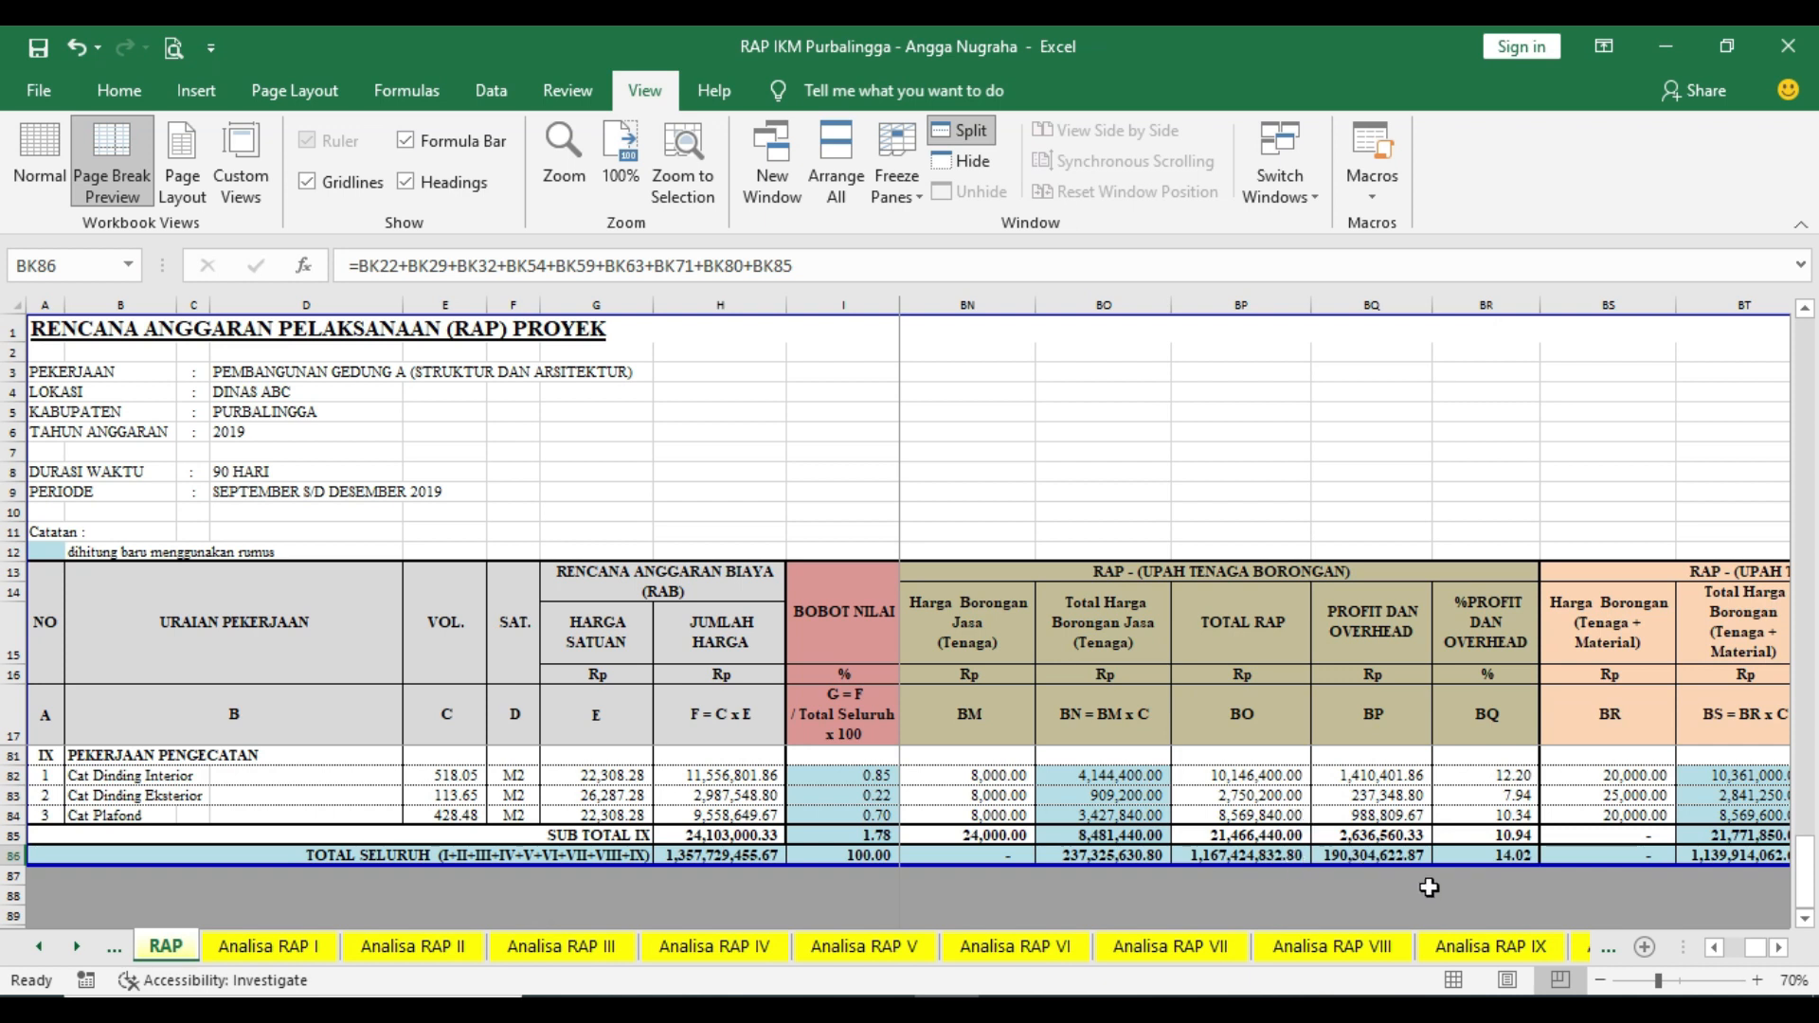
pyautogui.hscroll(4, 1777, 950)
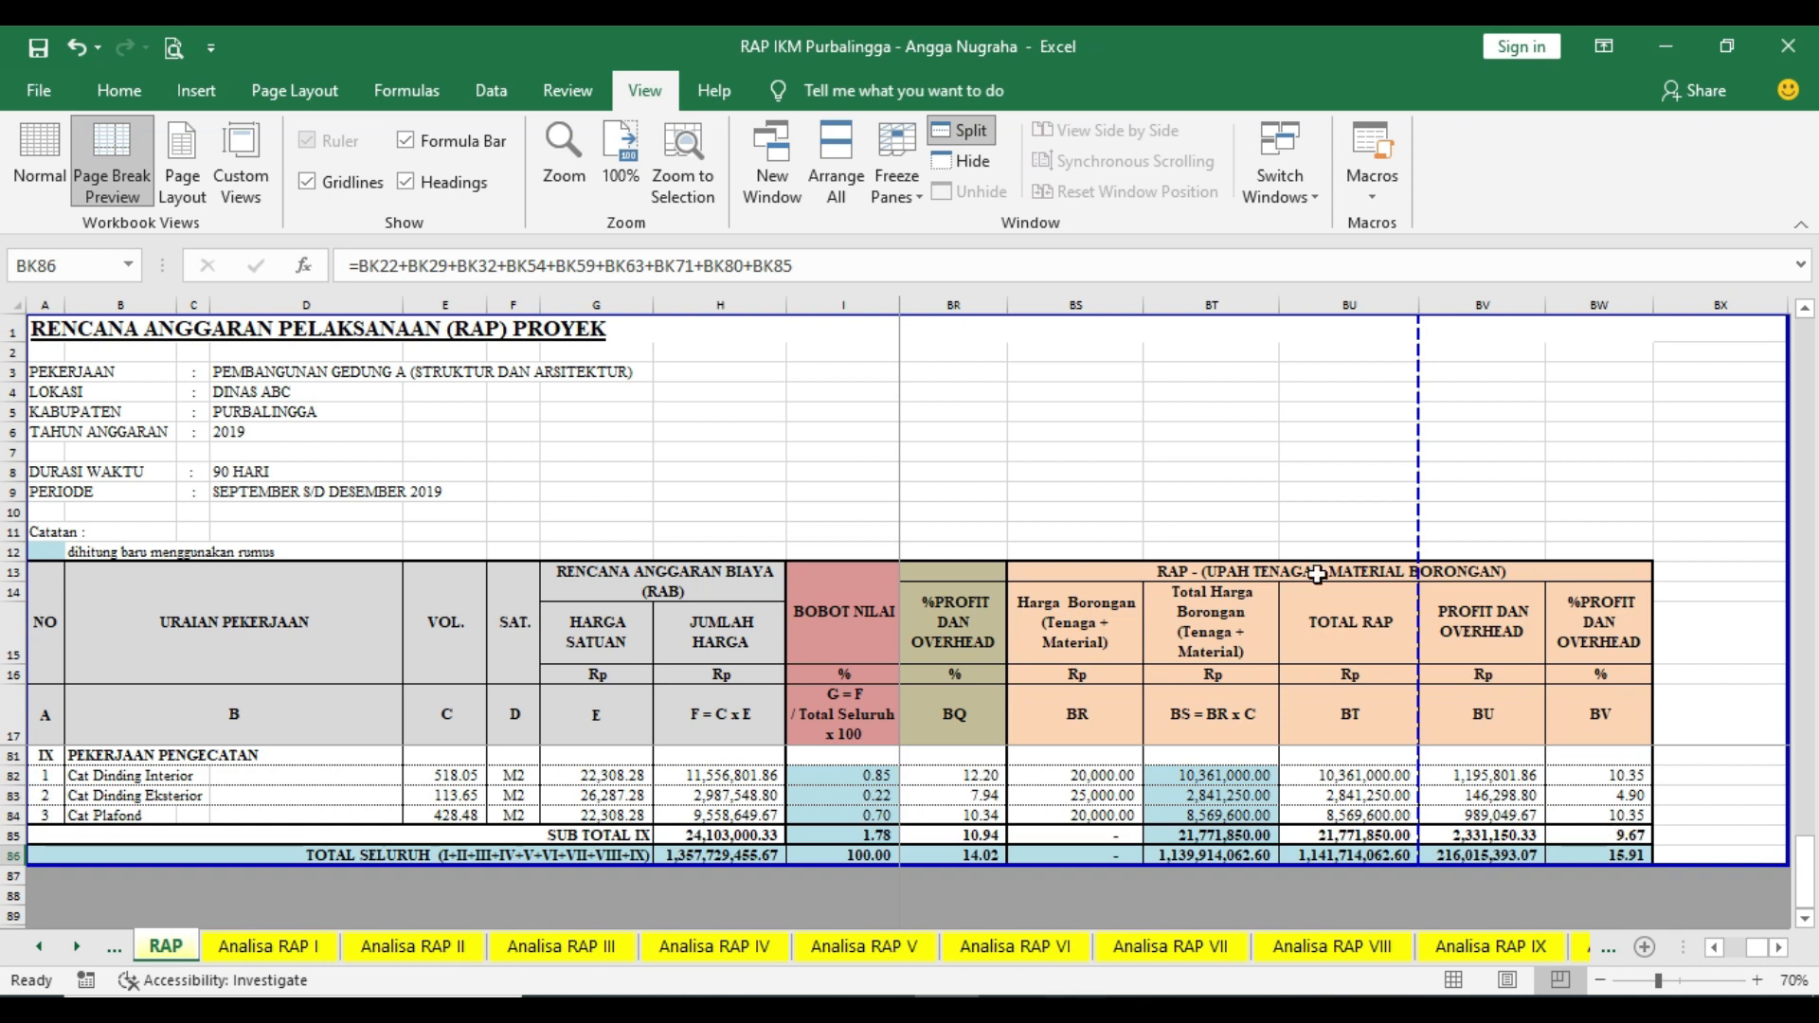
pyautogui.scroll(20, 549, 743)
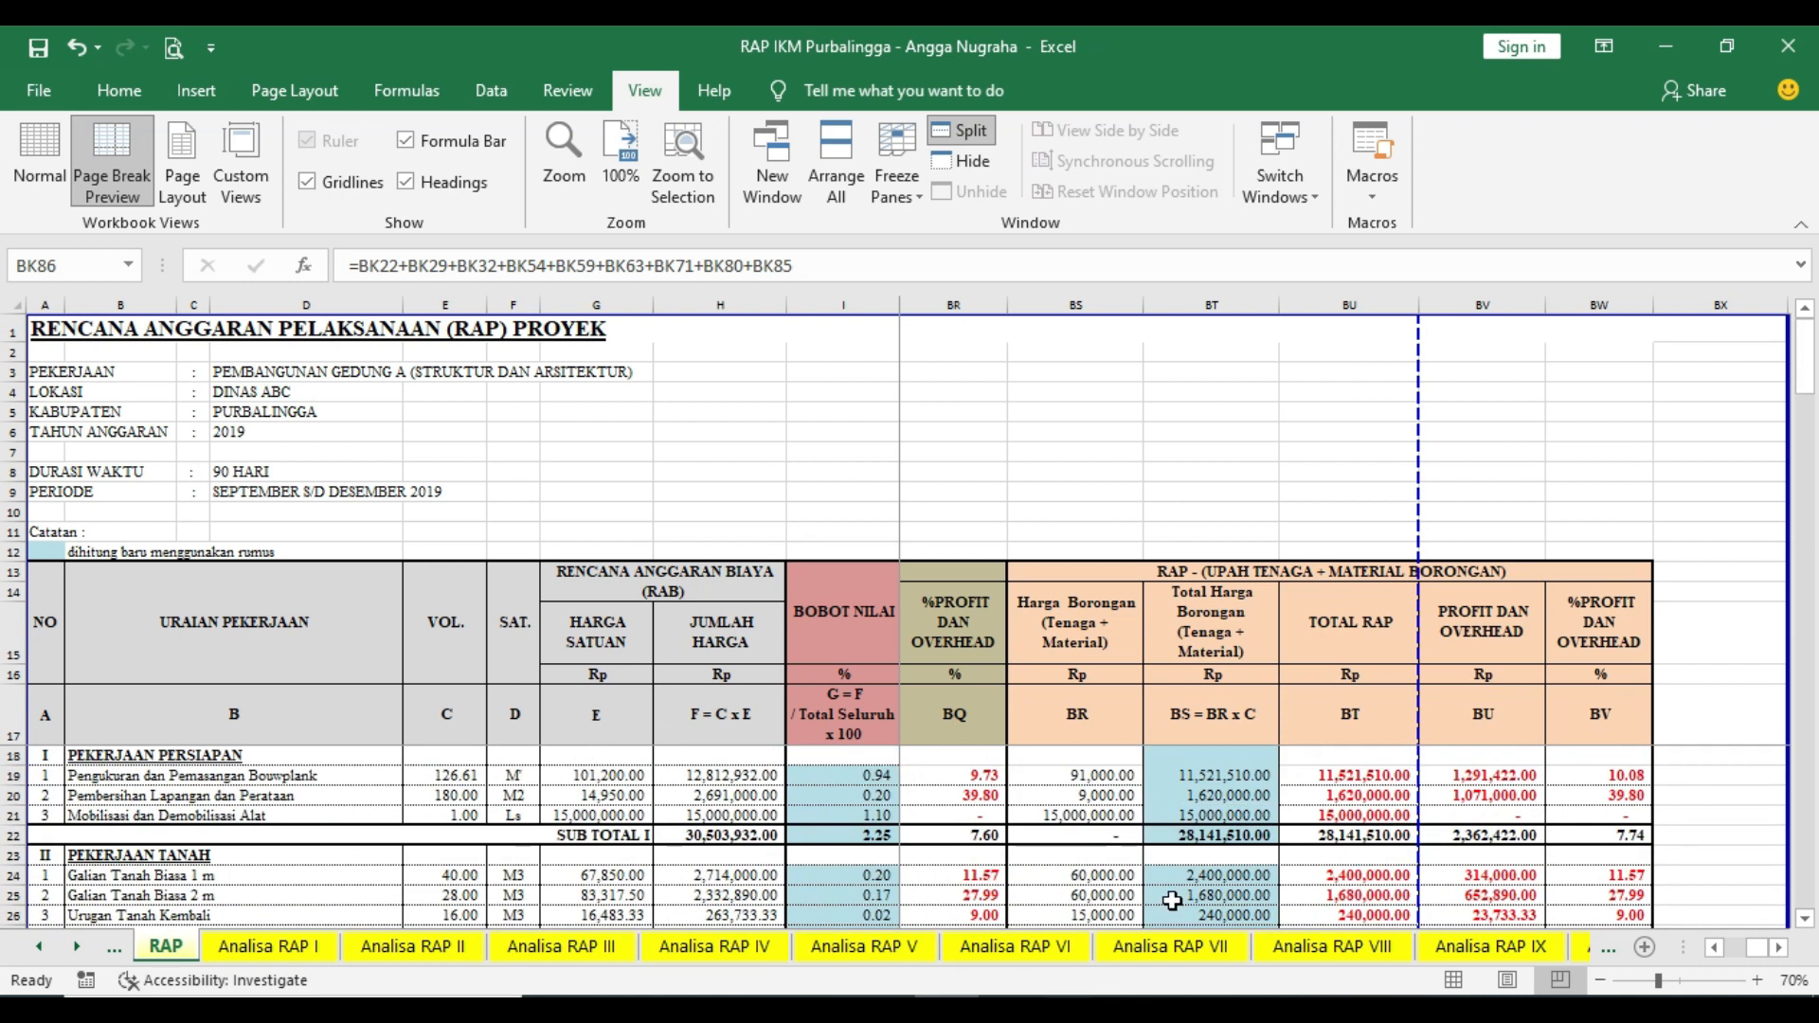
# - Review steps 9 and 10 on the PowerPoint slide and check the resources assigned to Galian Tanah Biasa 1 m in Project
pyautogui.hotkey('alt', 'Tab')
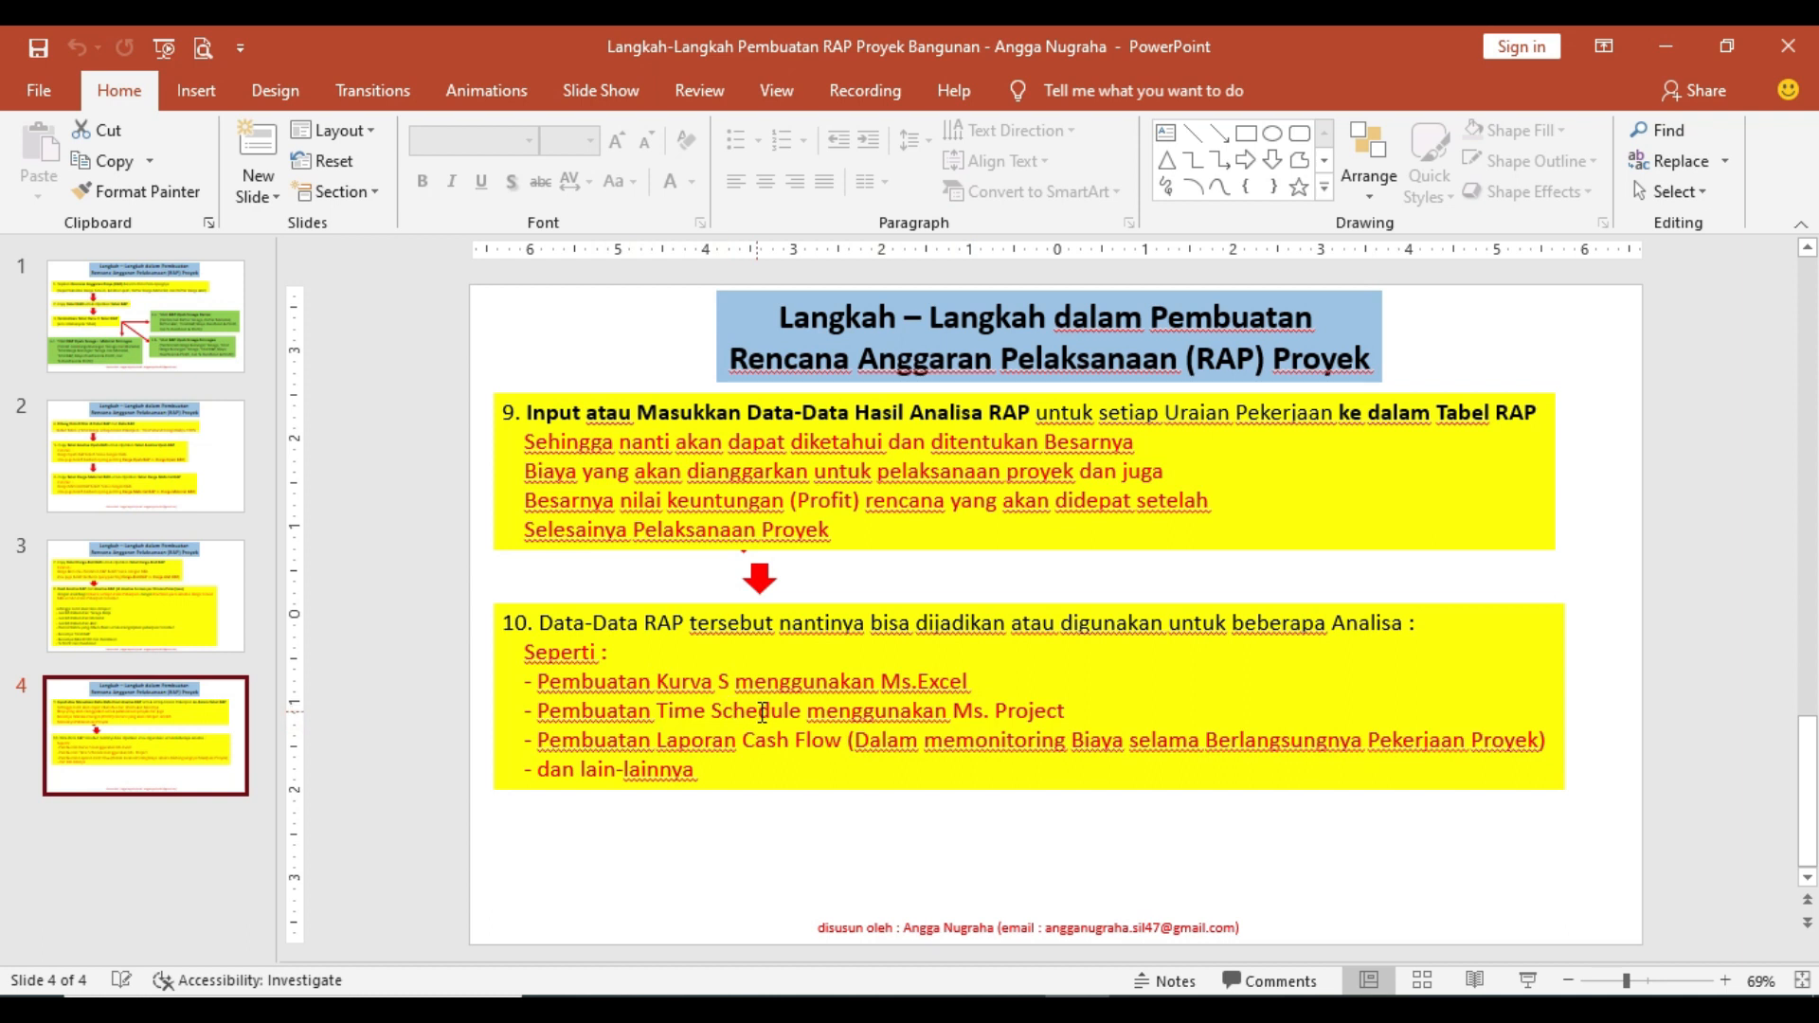
pyautogui.click(1012, 1008)
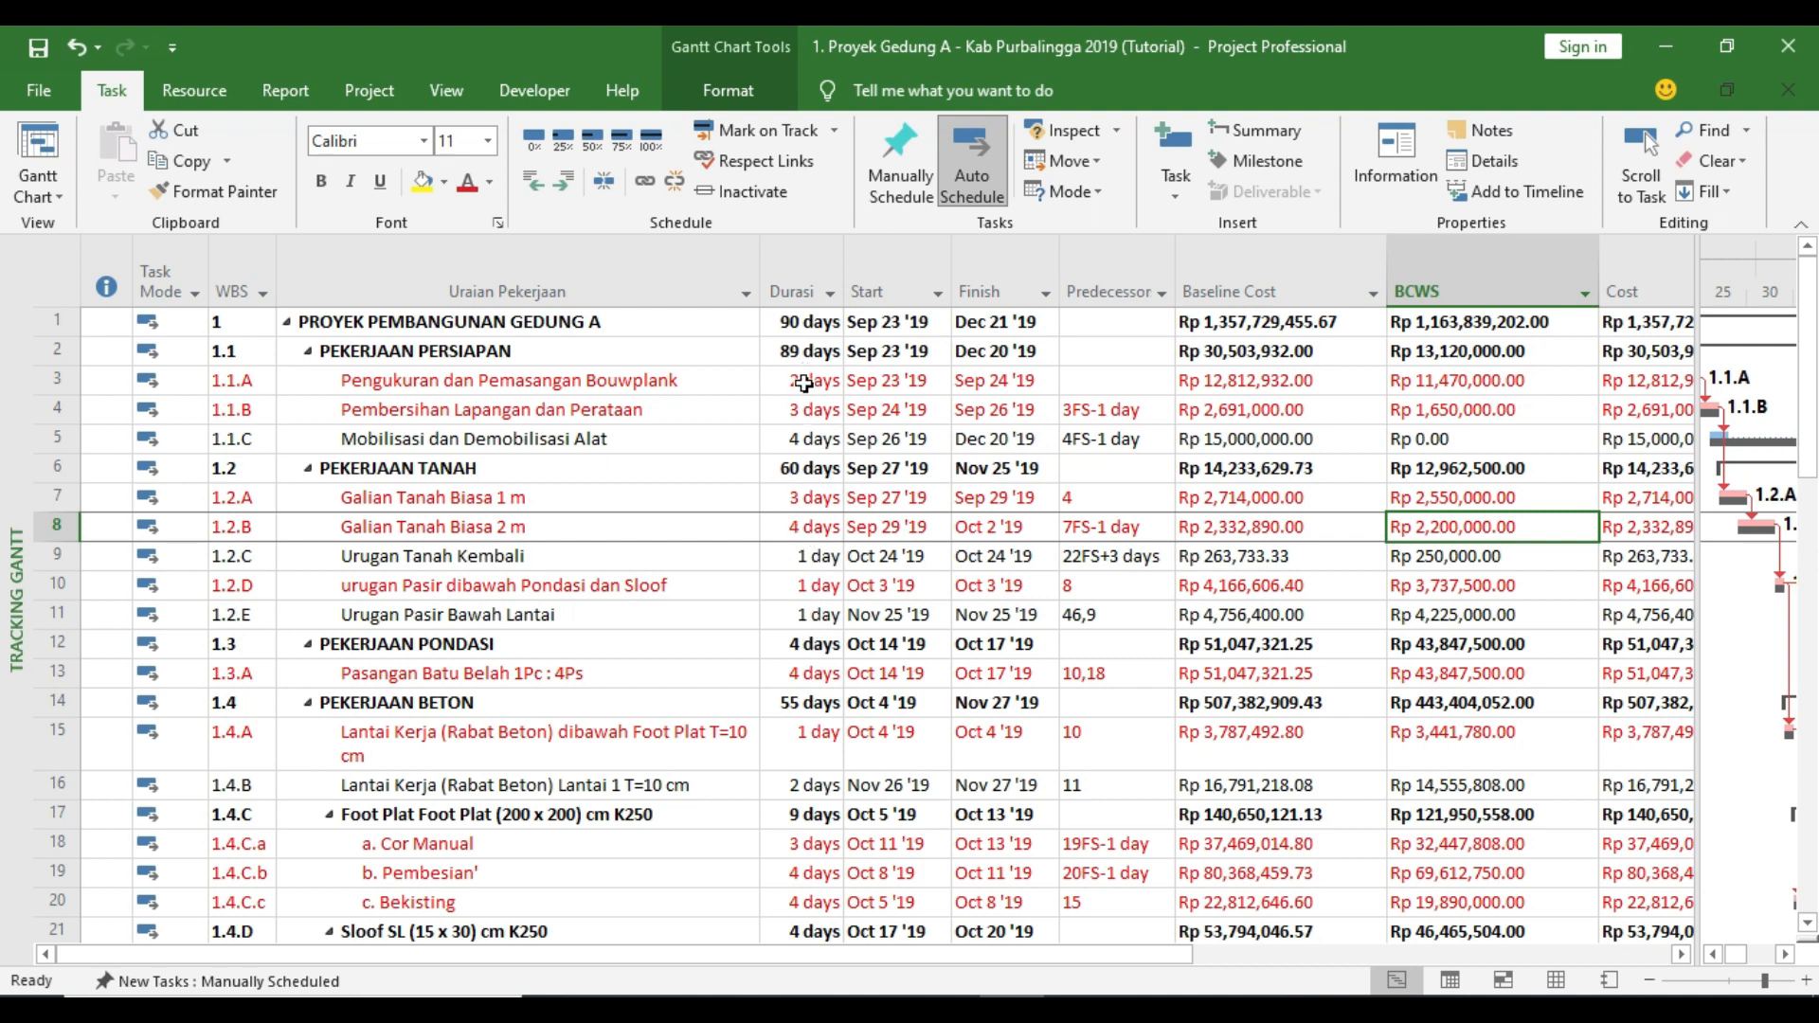
pyautogui.doubleClick(810, 497)
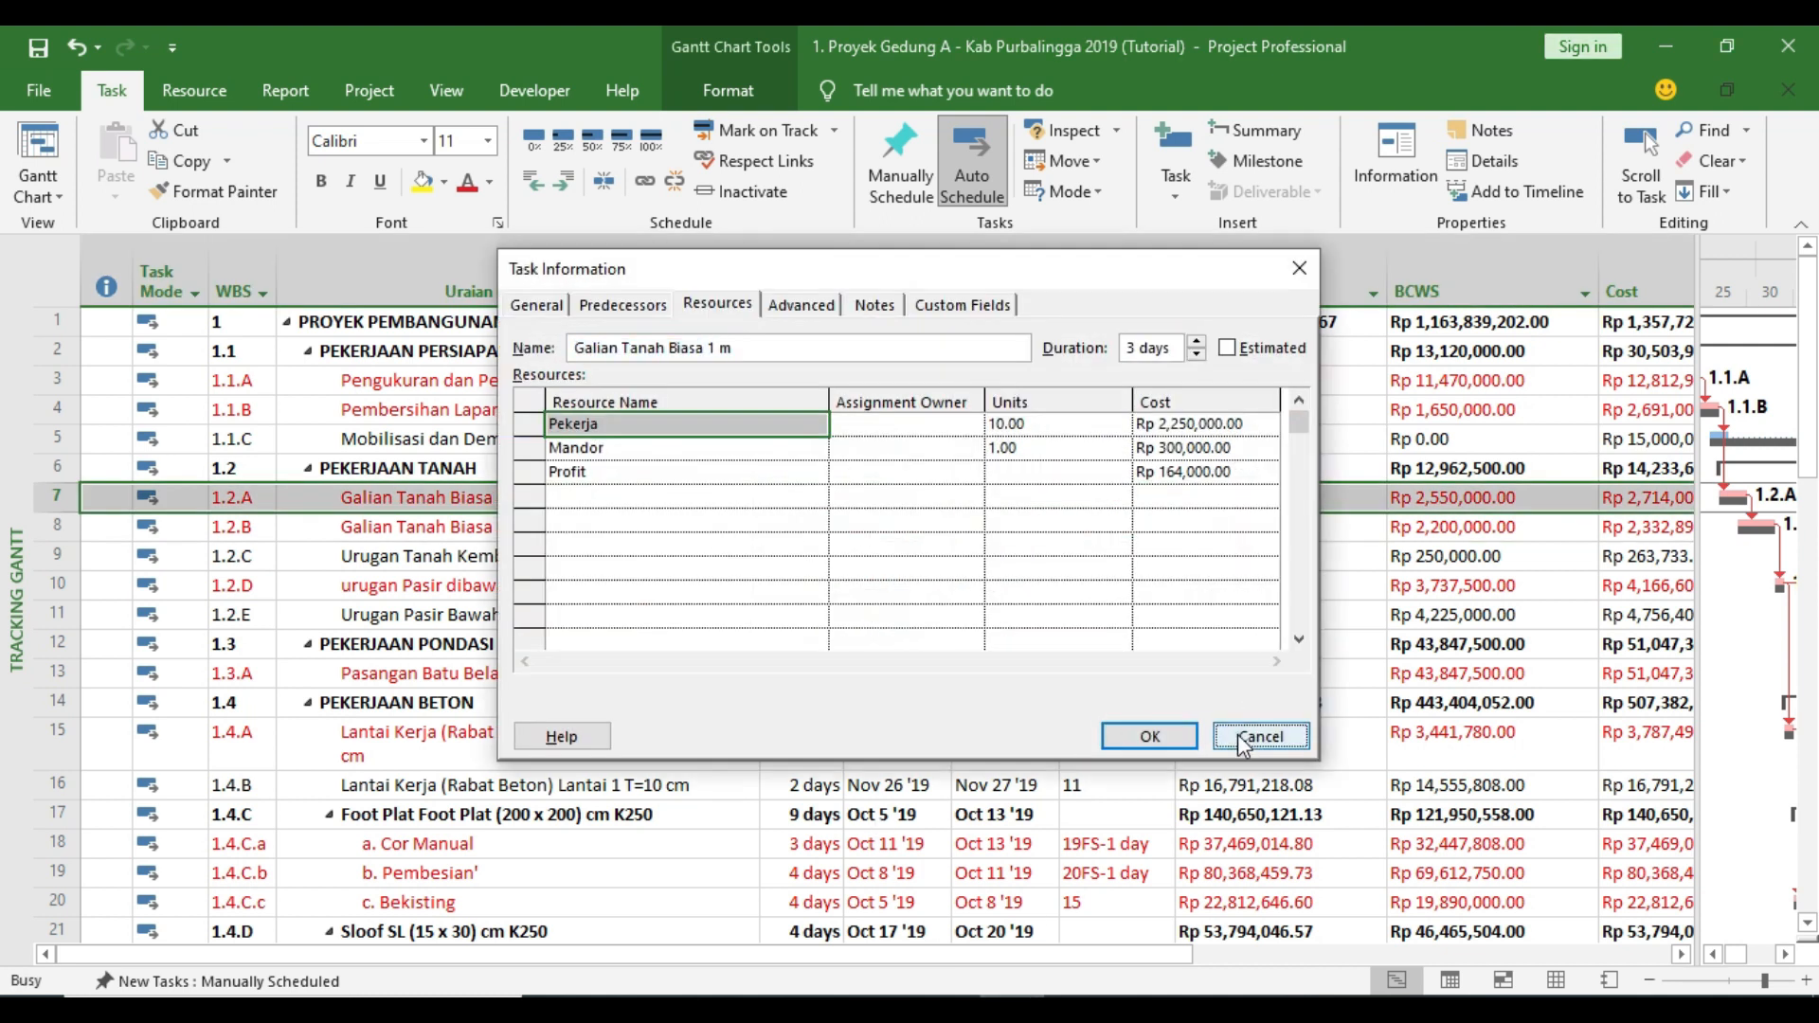
pyautogui.click(1243, 738)
# - Compare the durations of Galian Tanah Biasa 1 m and 2 m on Excel's Analisa RAP II with those in the Project schedule
pyautogui.click(979, 1010)
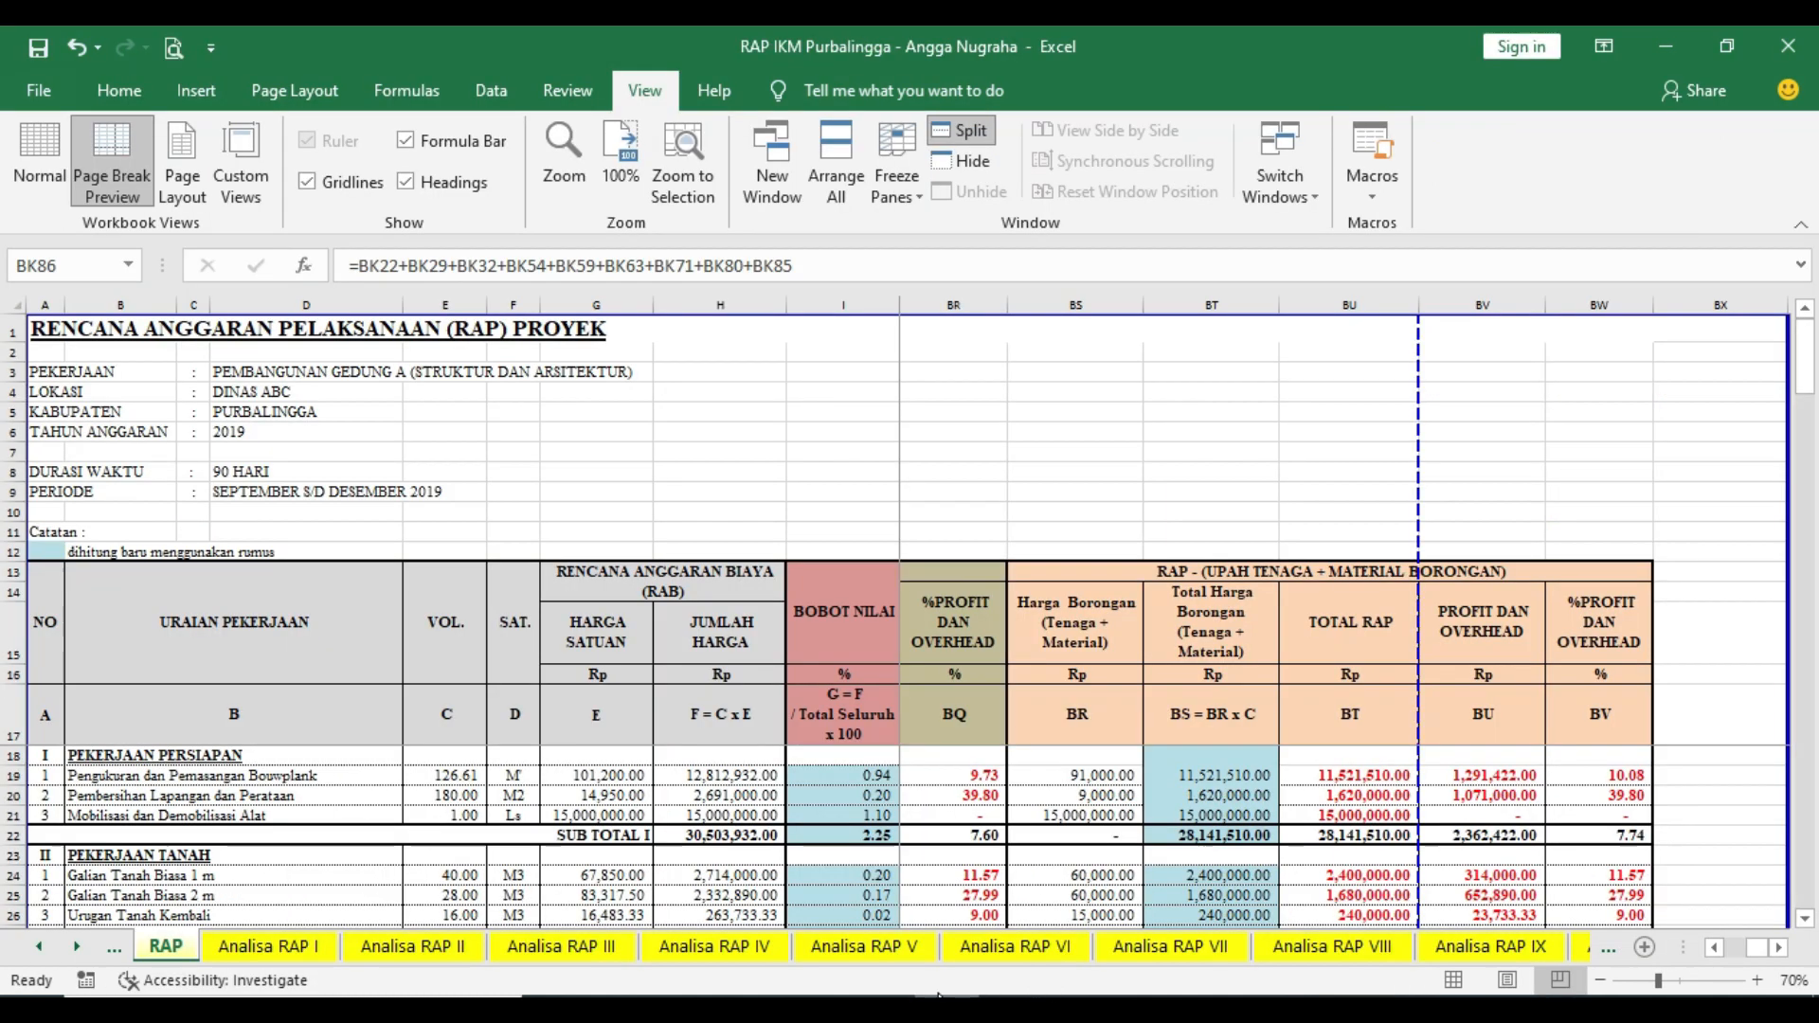
pyautogui.click(443, 951)
pyautogui.scroll(20, 483, 720)
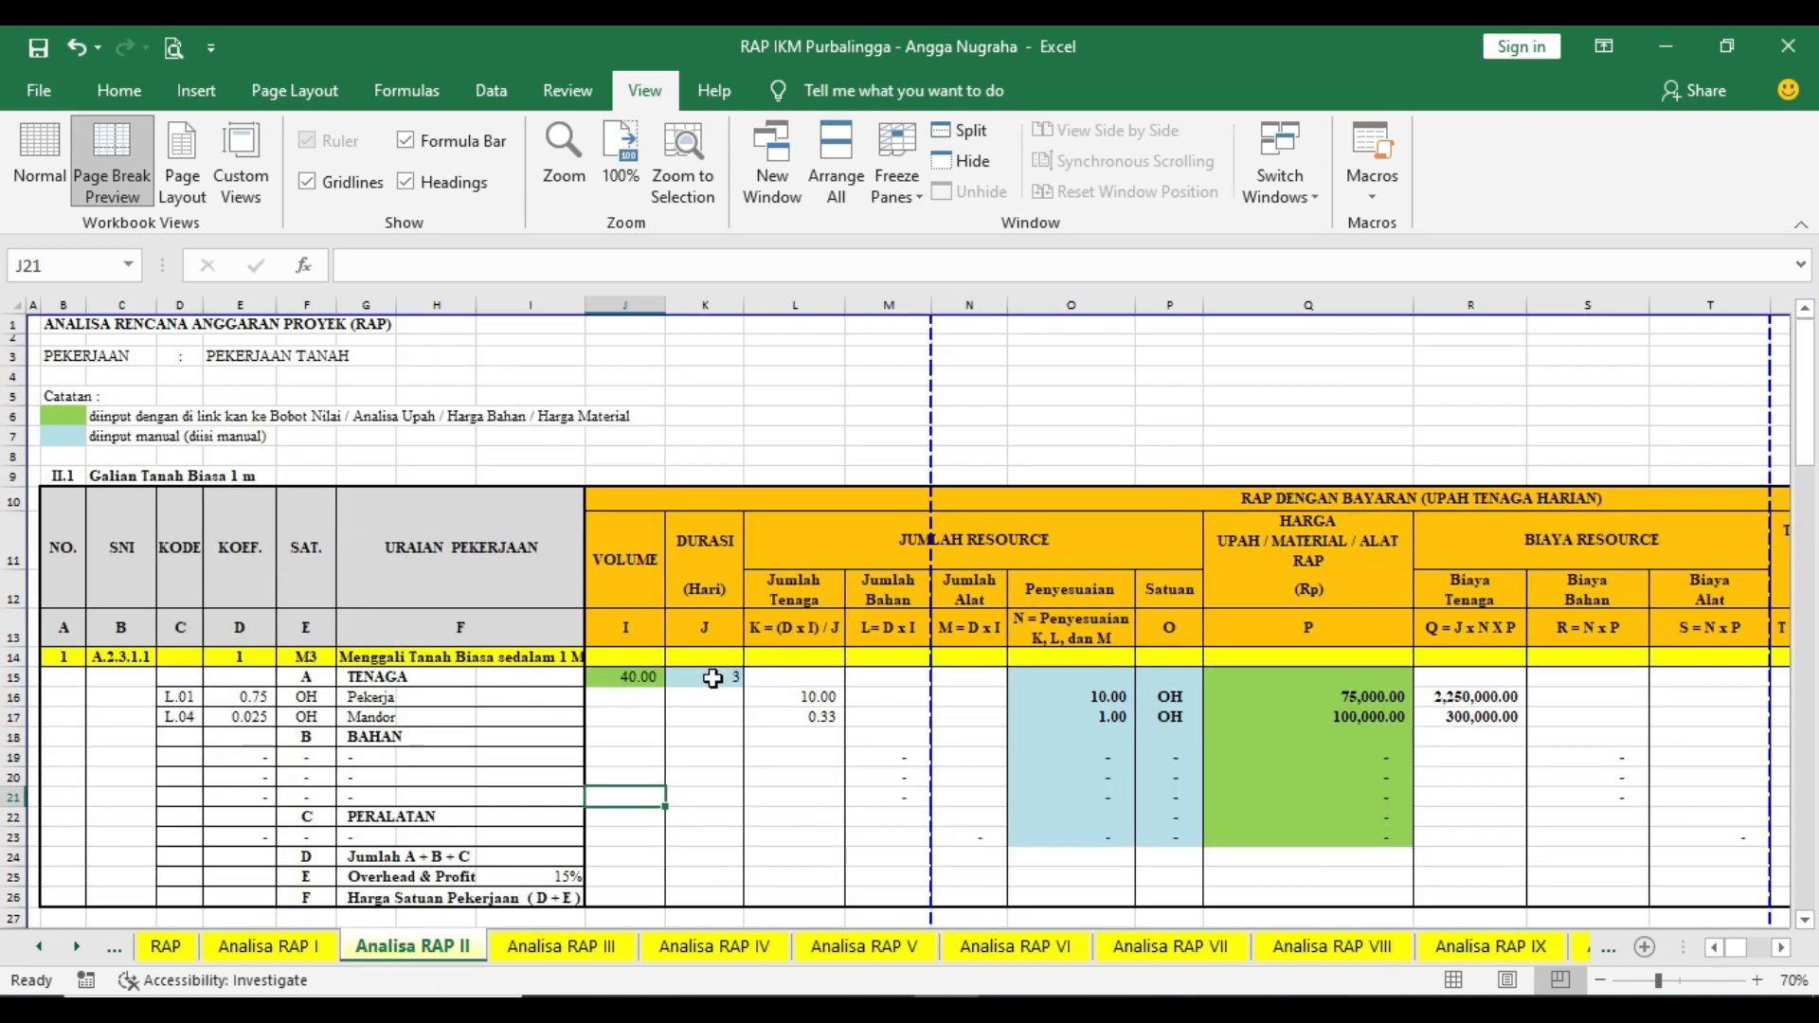
pyautogui.scroll(-6, 696, 683)
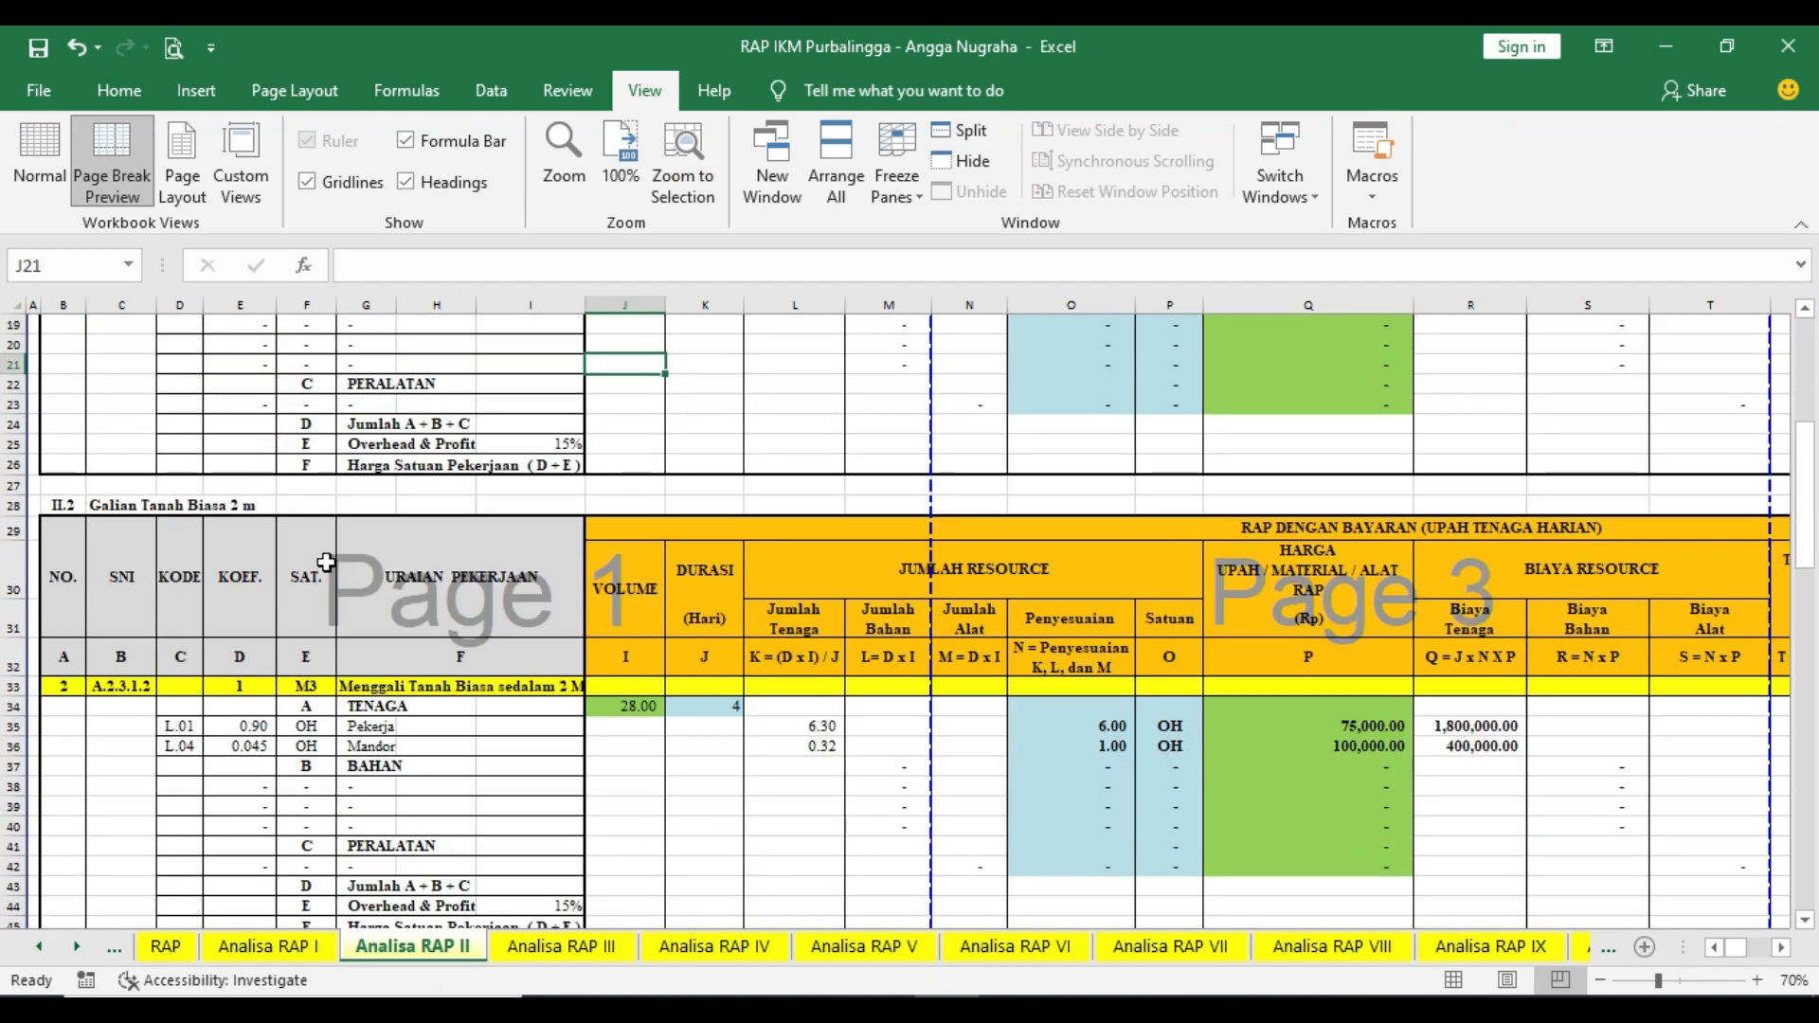
pyautogui.click(1020, 1007)
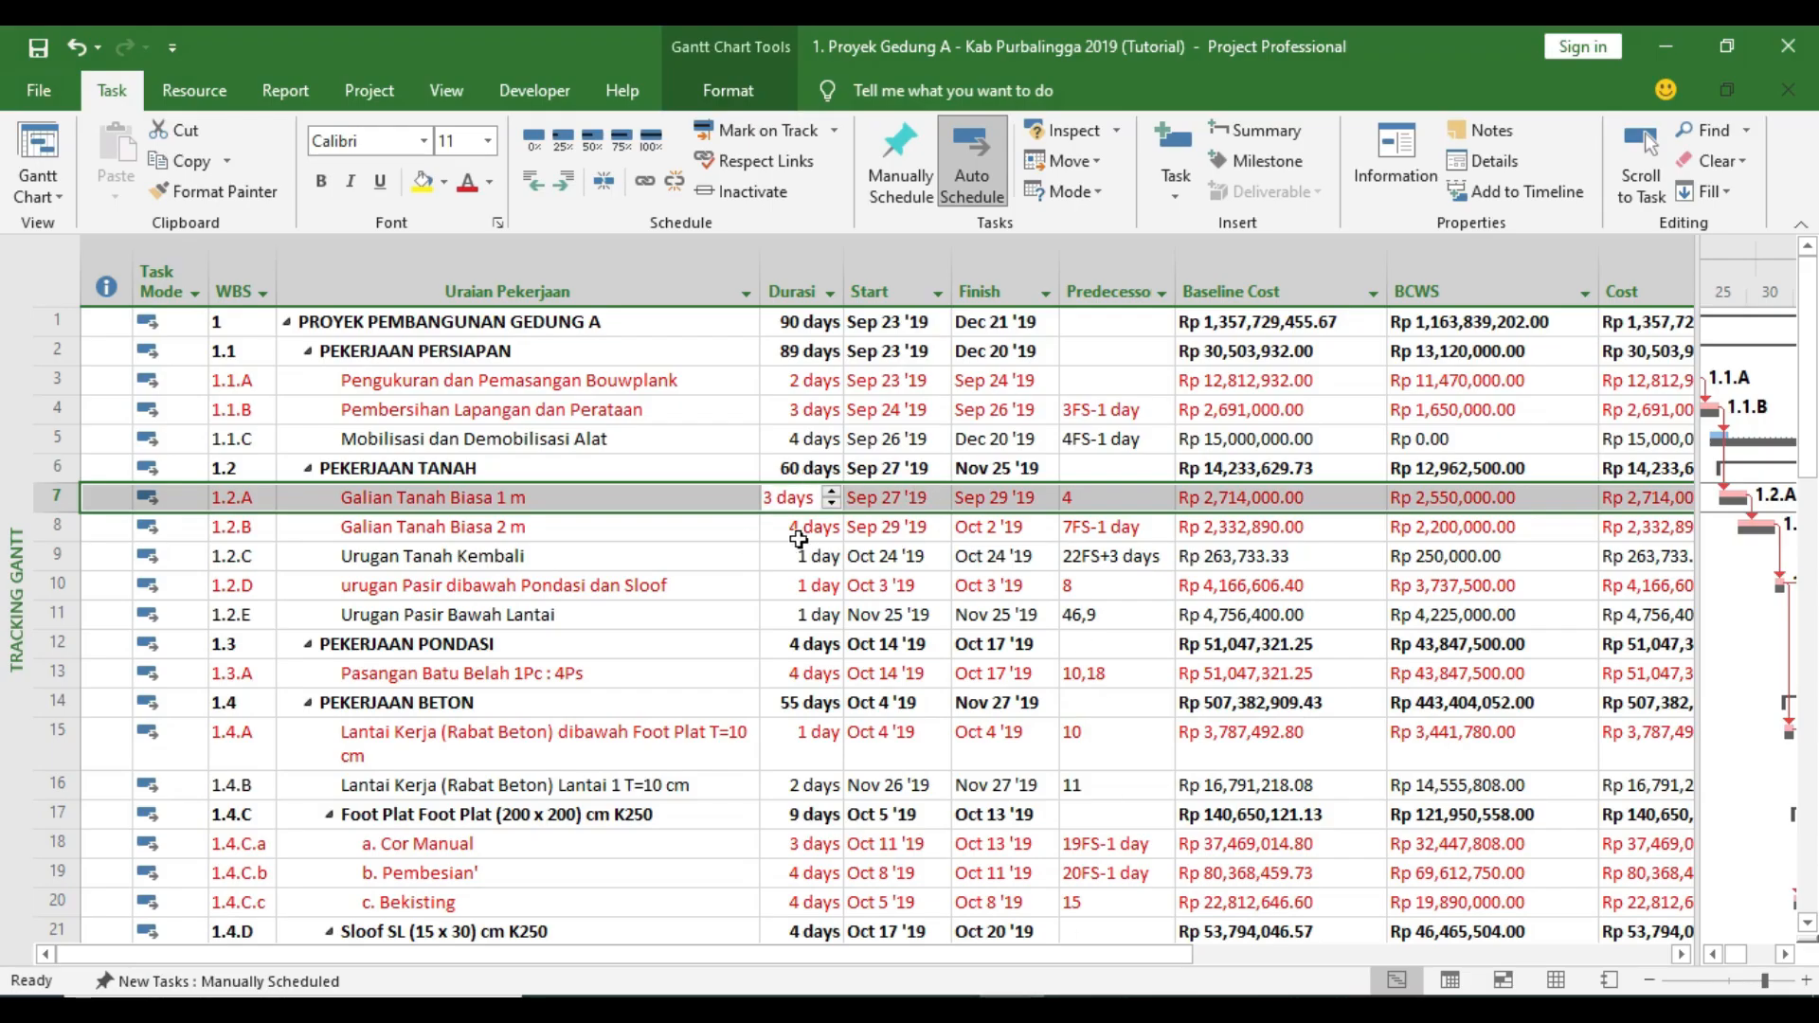
# - Check the task information of Galian Tanah Biasa 2 m in Project, close it, and return to PowerPoint's slide with steps 9 and 10
pyautogui.doubleClick(799, 538)
pyautogui.click(1288, 745)
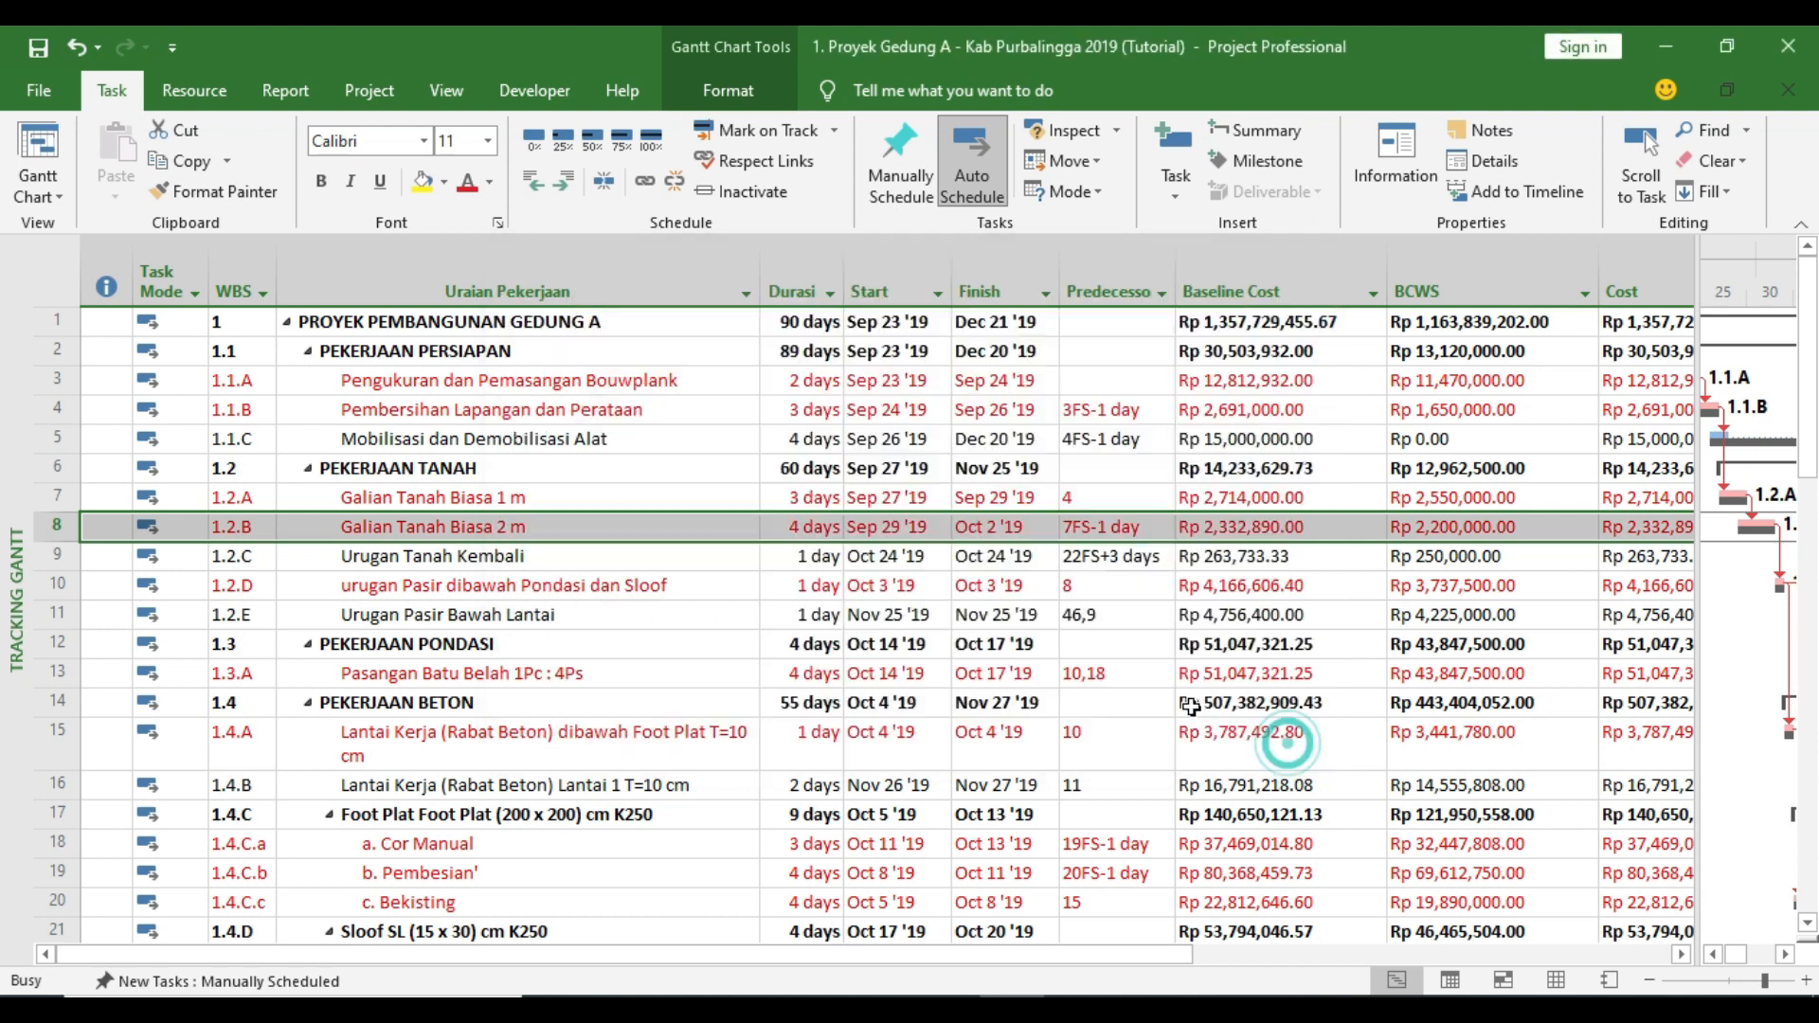
pyautogui.click(1077, 1007)
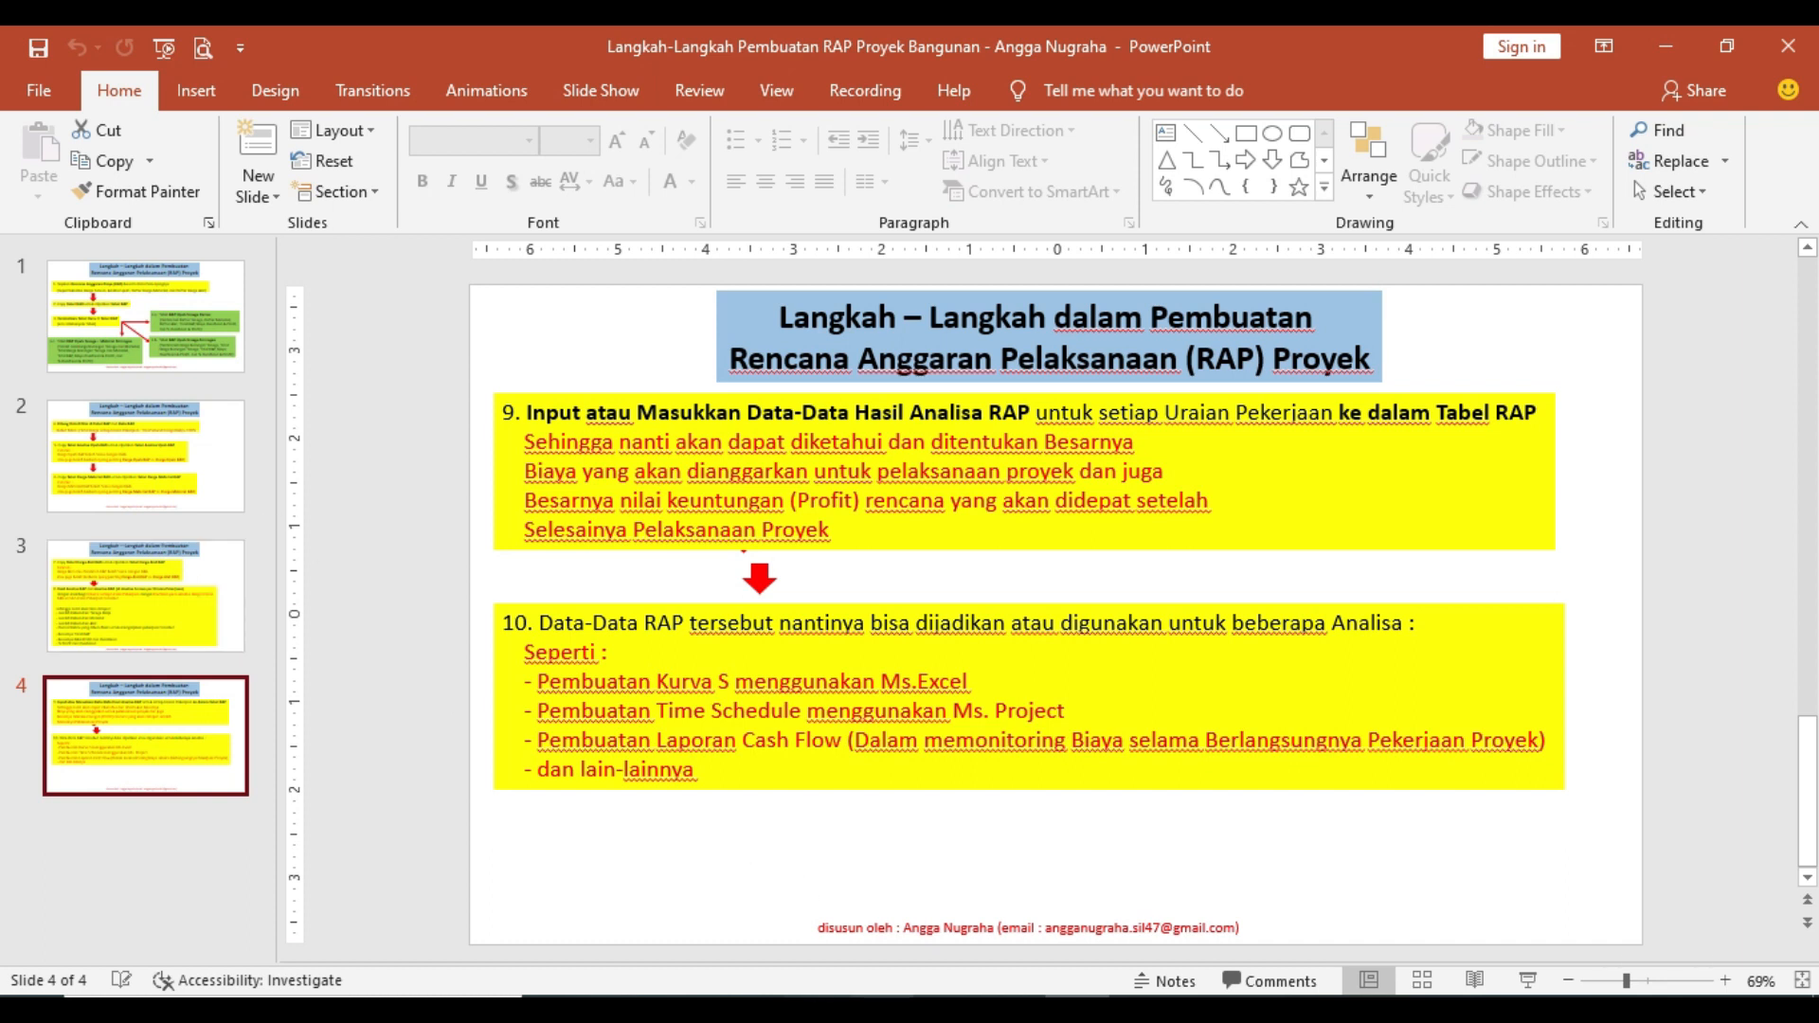
# - Review the first work items on Excel's RAP sheet, covering the Upah Tenaga + Material Borongan section and the material resource columns
pyautogui.click(949, 1008)
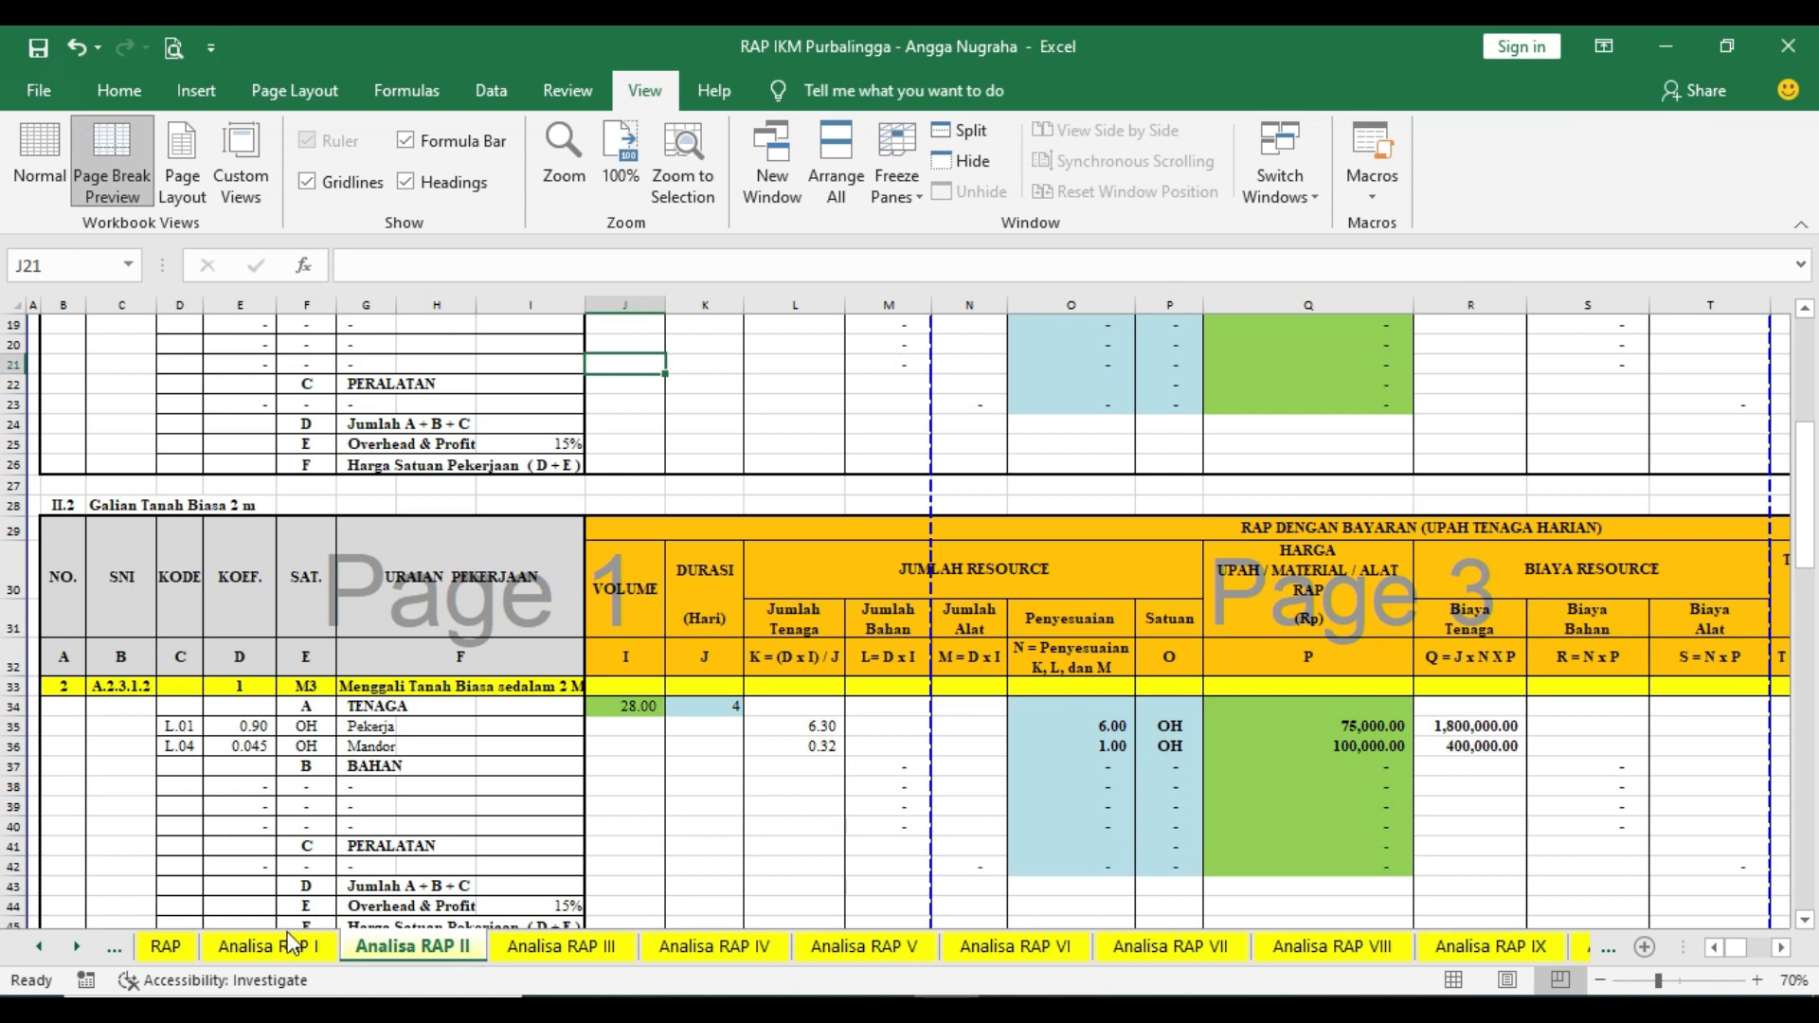
pyautogui.click(163, 946)
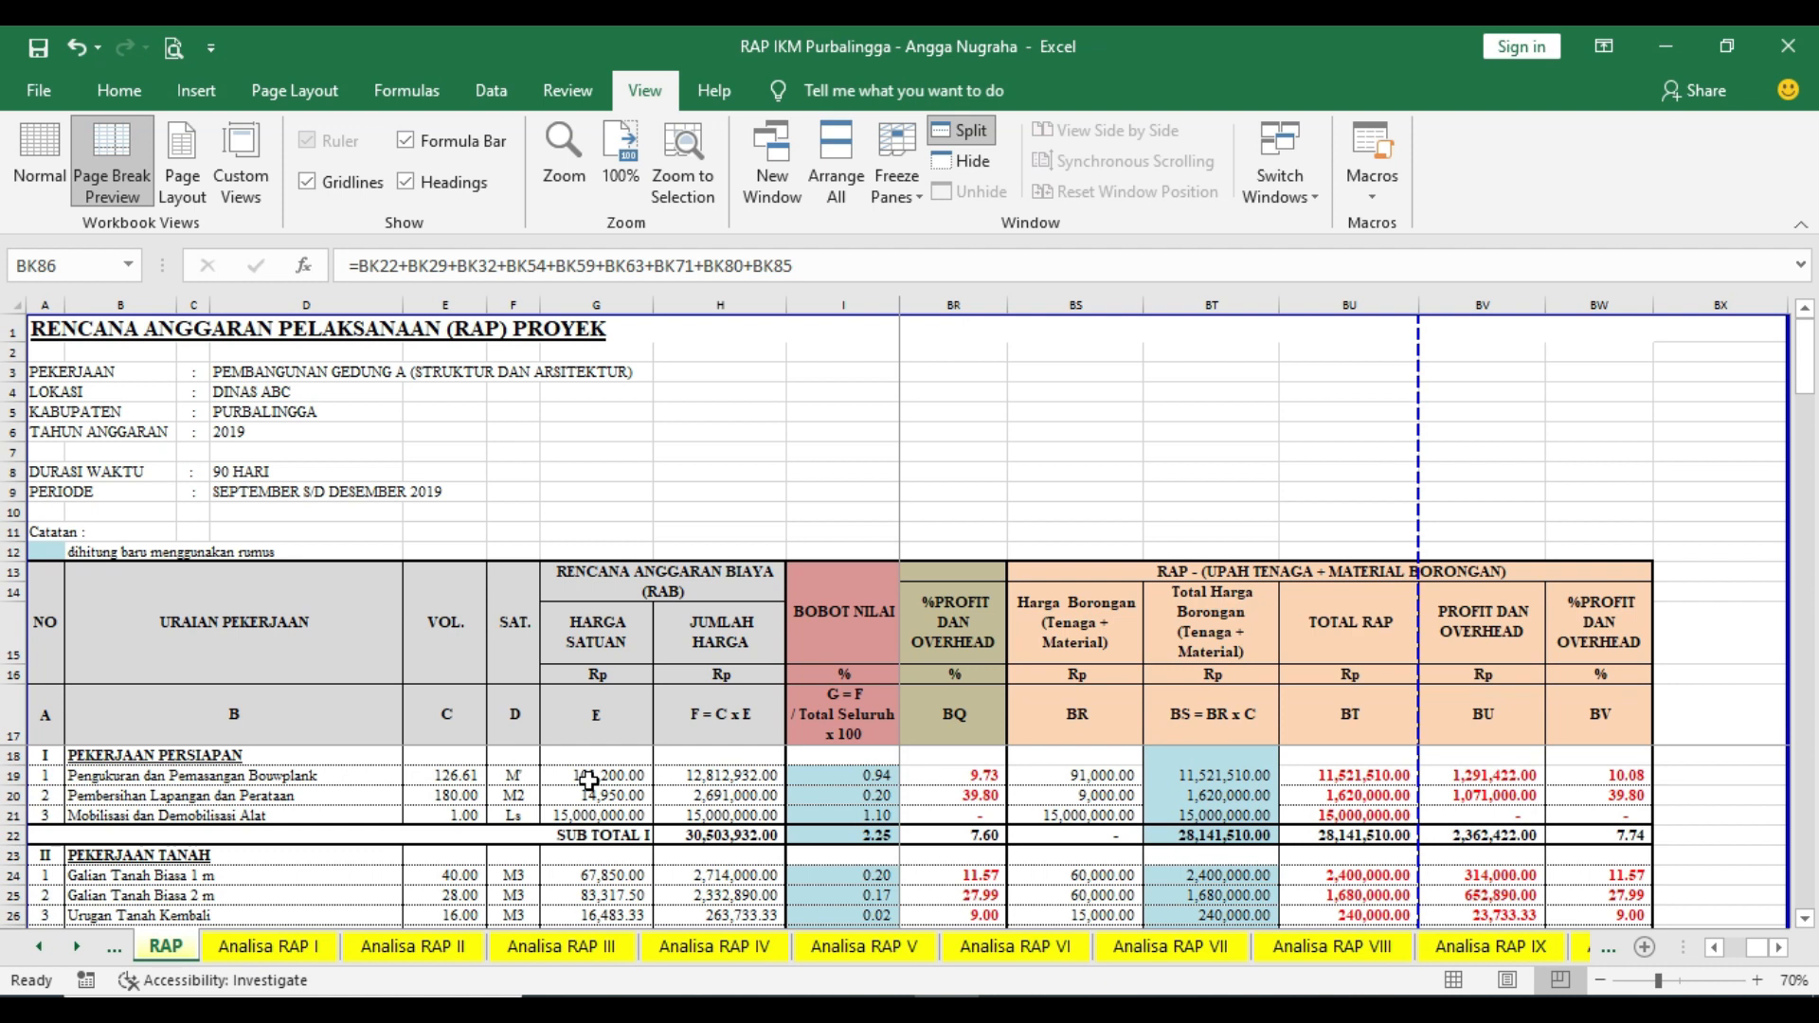
pyautogui.scroll(-1, 588, 779)
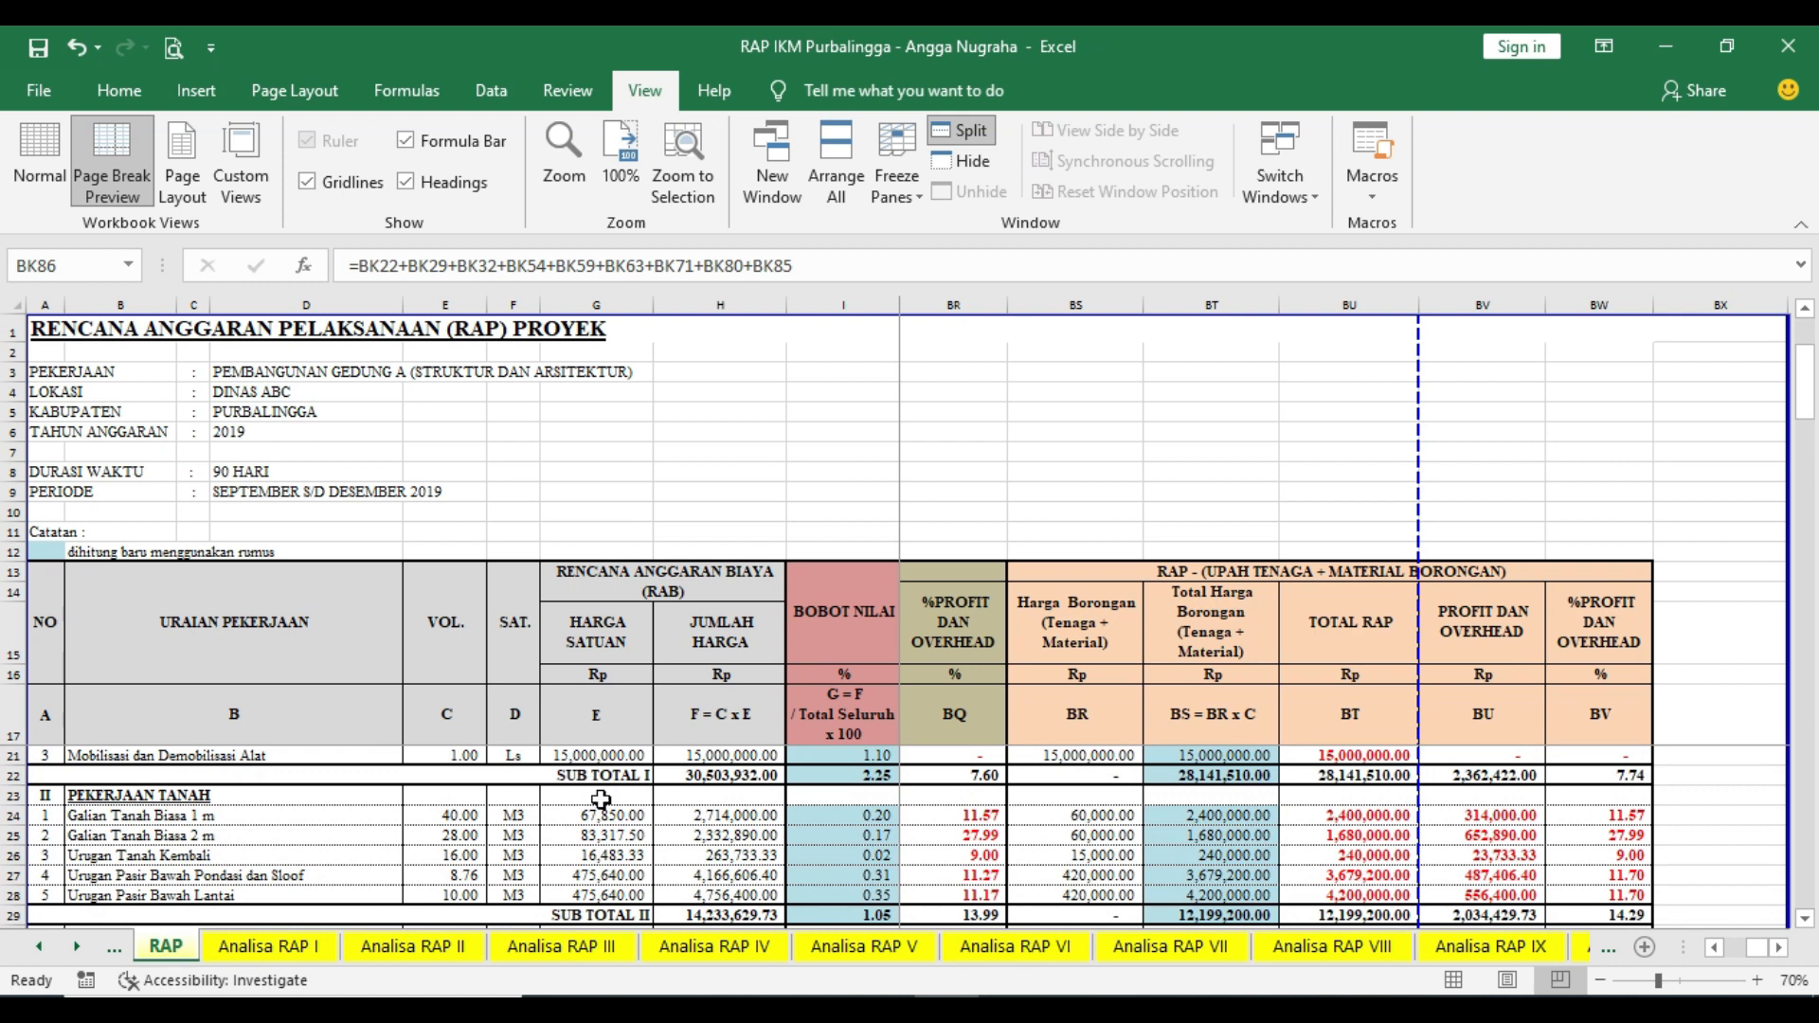
pyautogui.scroll(-2, 597, 796)
pyautogui.scroll(-1, 601, 799)
pyautogui.scroll(4, 601, 799)
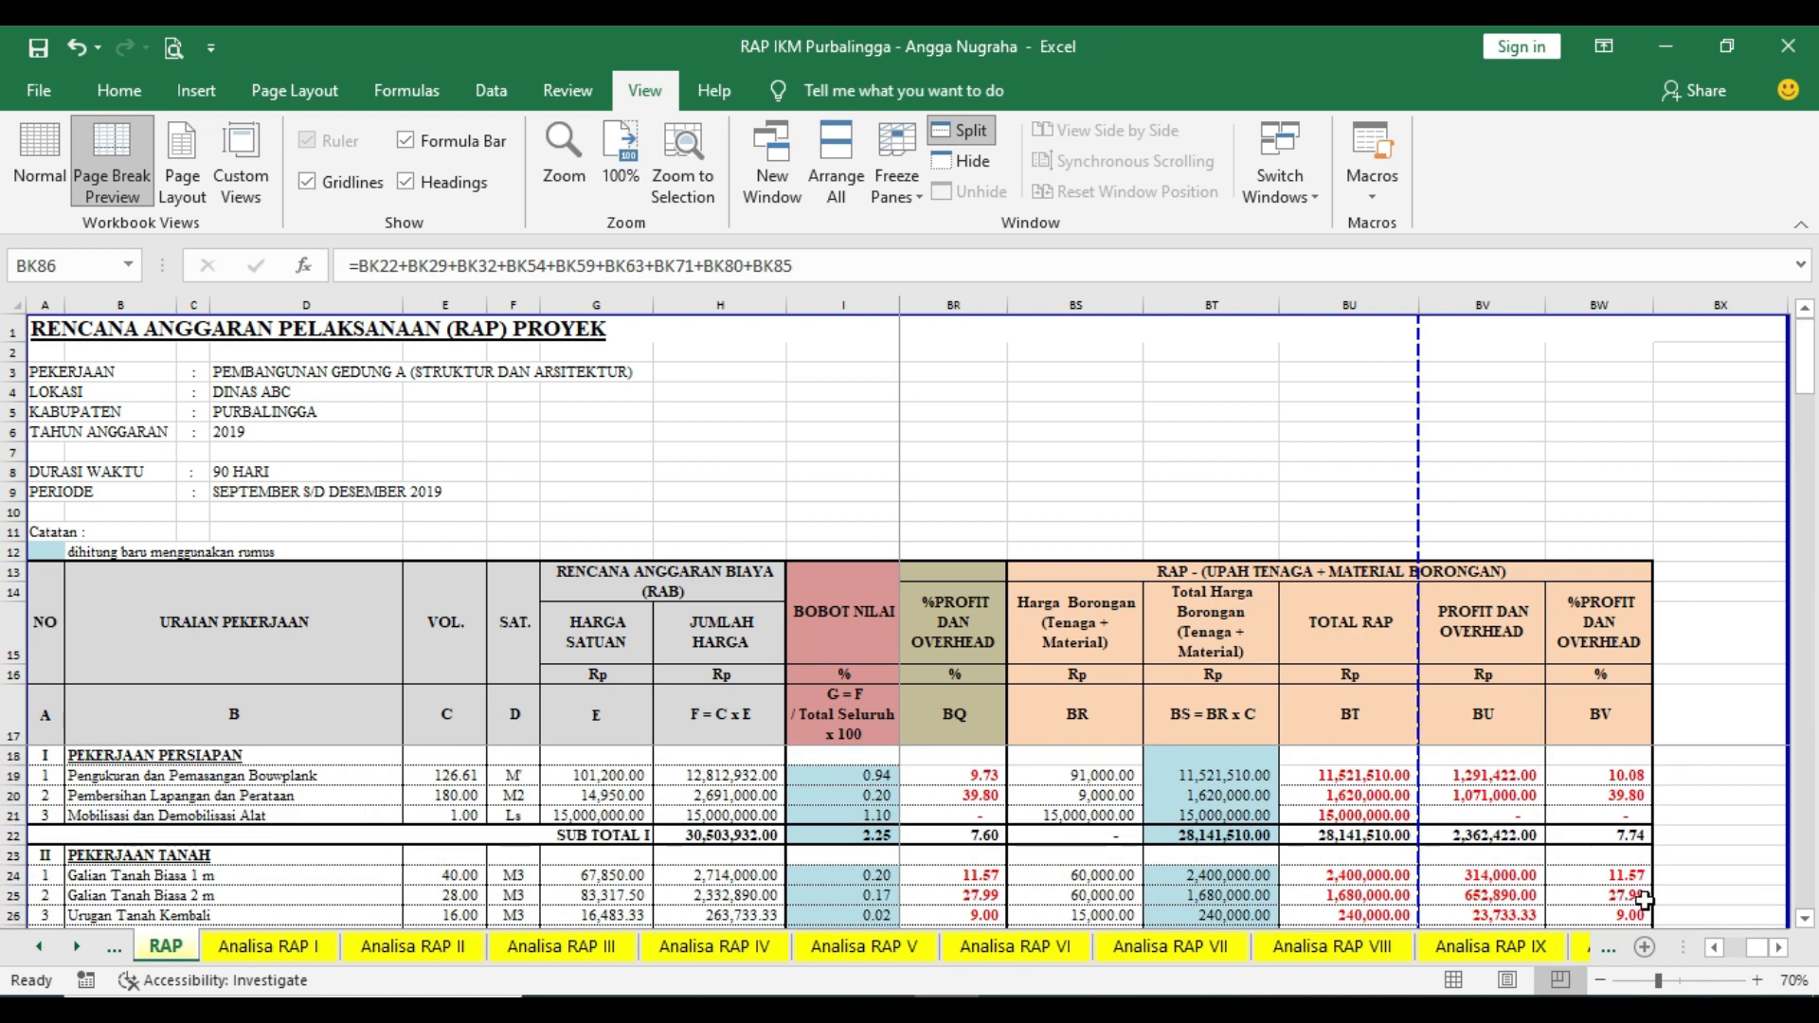
pyautogui.moveTo(1714, 949); pyautogui.dragTo(1719, 958)
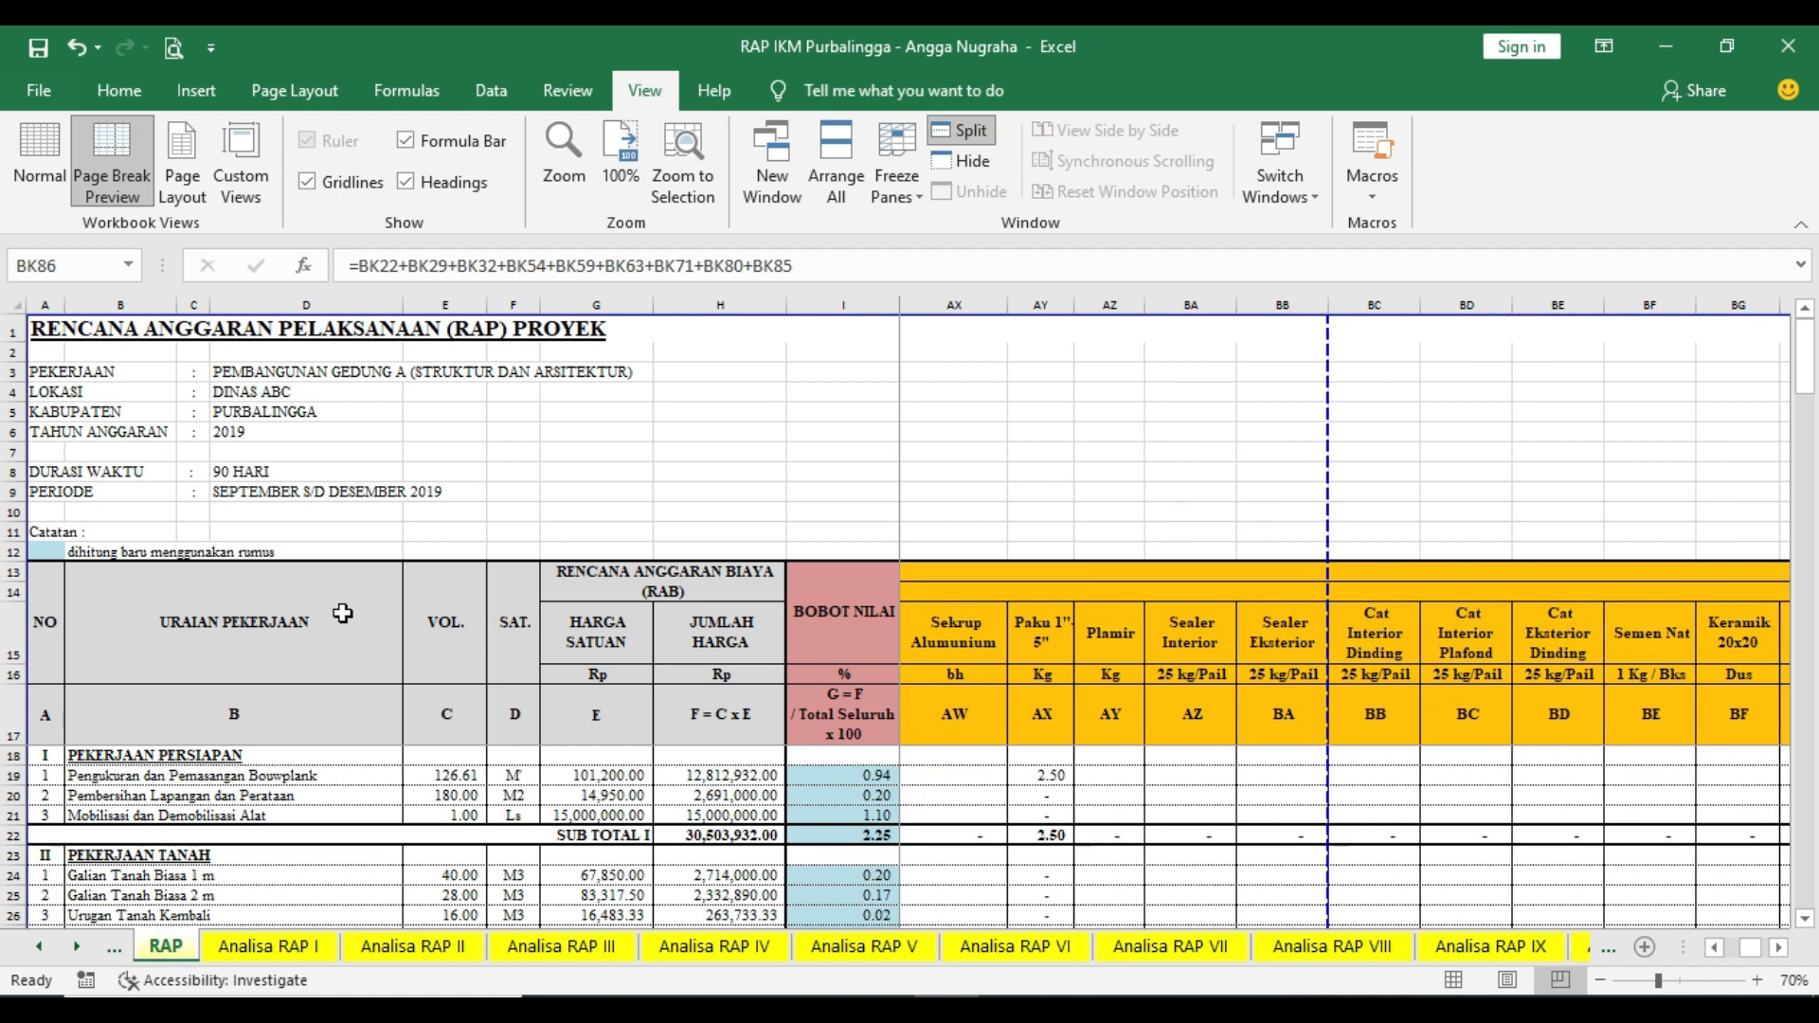
pyautogui.scroll(-4, 344, 614)
pyautogui.scroll(4, 567, 789)
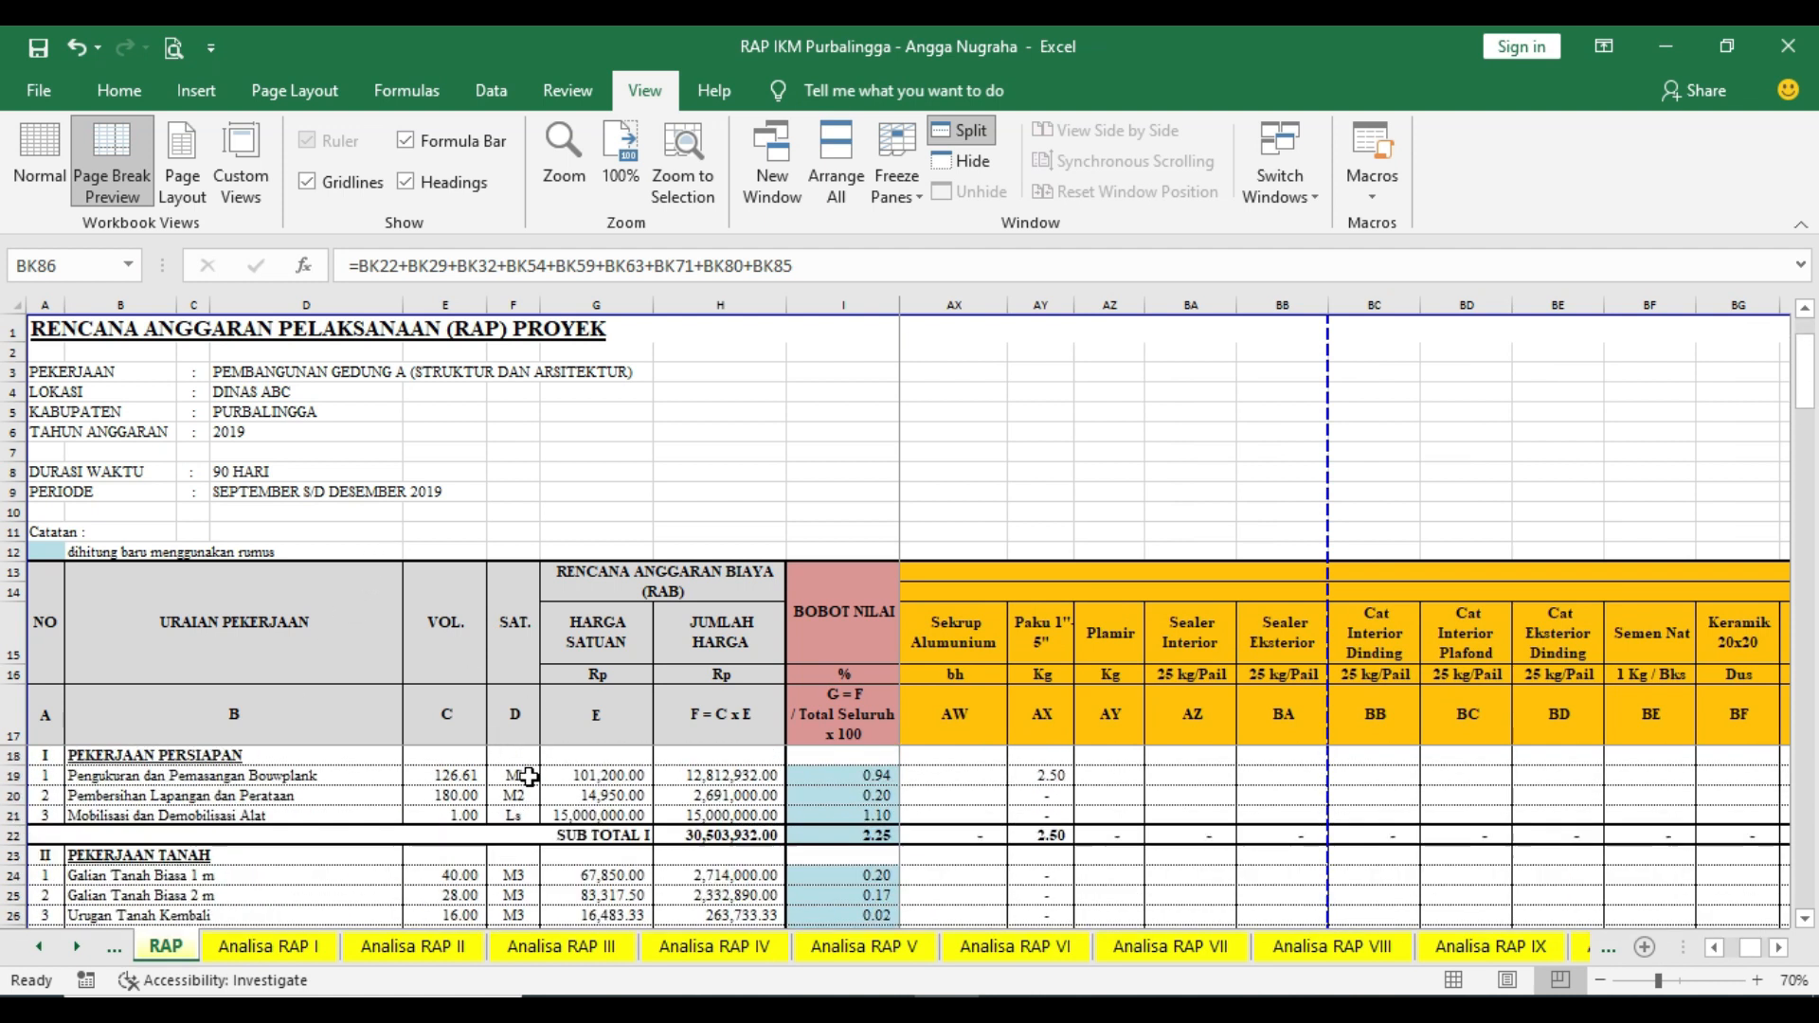
# - Look through the source sheets from RAB to Analisa RAP I, examining the Pengukuran dan Pemasangan Bouwplank analysis from its first columns
pyautogui.click(122, 949)
pyautogui.click(124, 955)
pyautogui.click(123, 955)
pyautogui.click(123, 955)
pyautogui.click(123, 955)
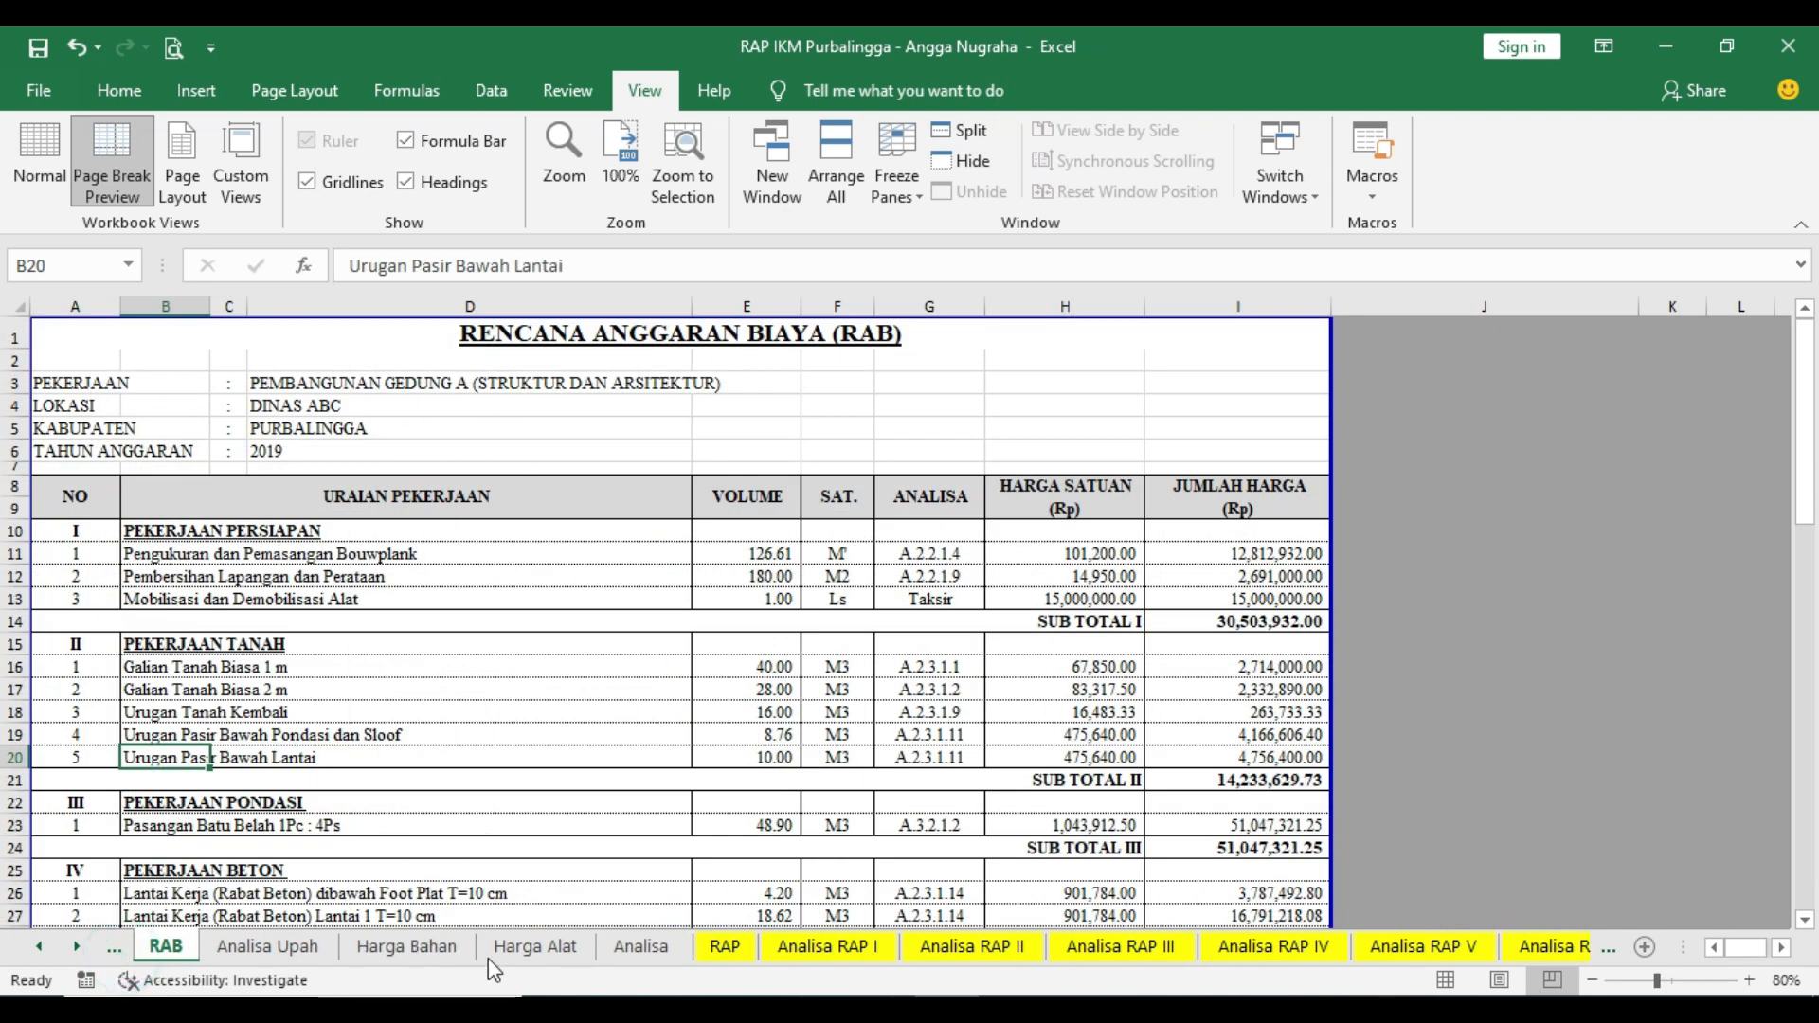
pyautogui.click(653, 951)
pyautogui.click(895, 951)
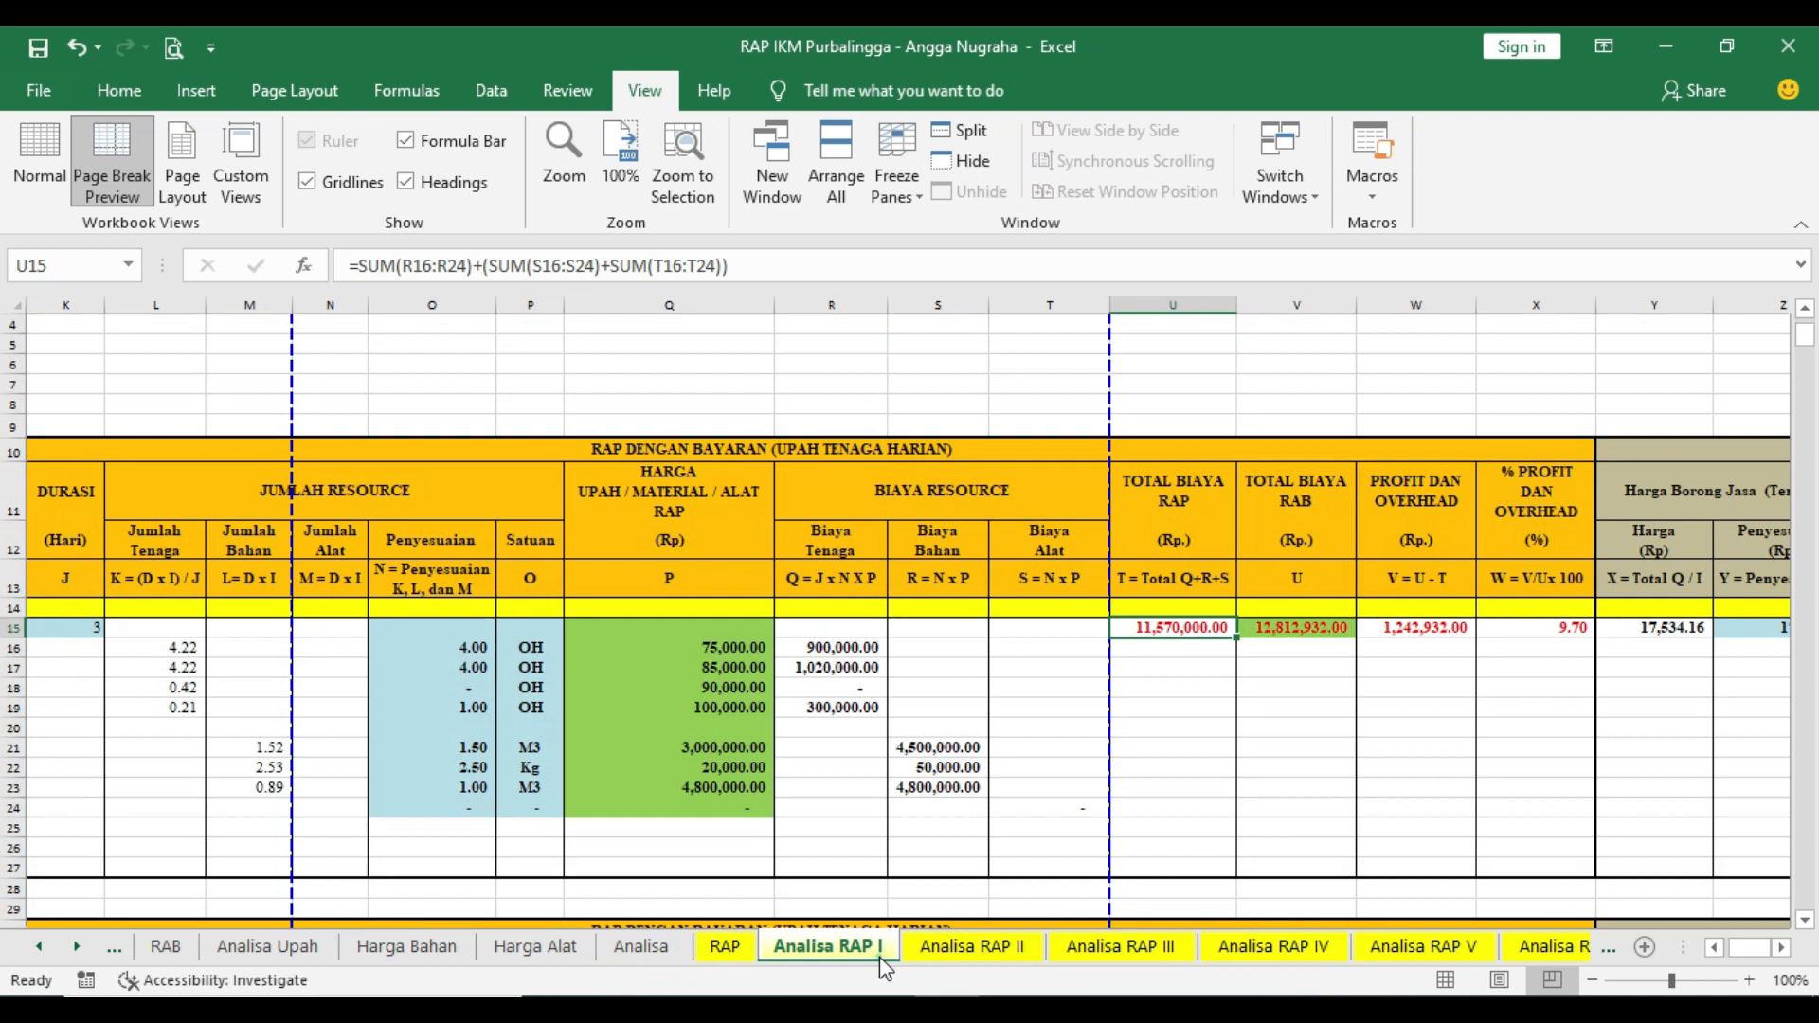
pyautogui.moveTo(1749, 950); pyautogui.dragTo(1717, 951)
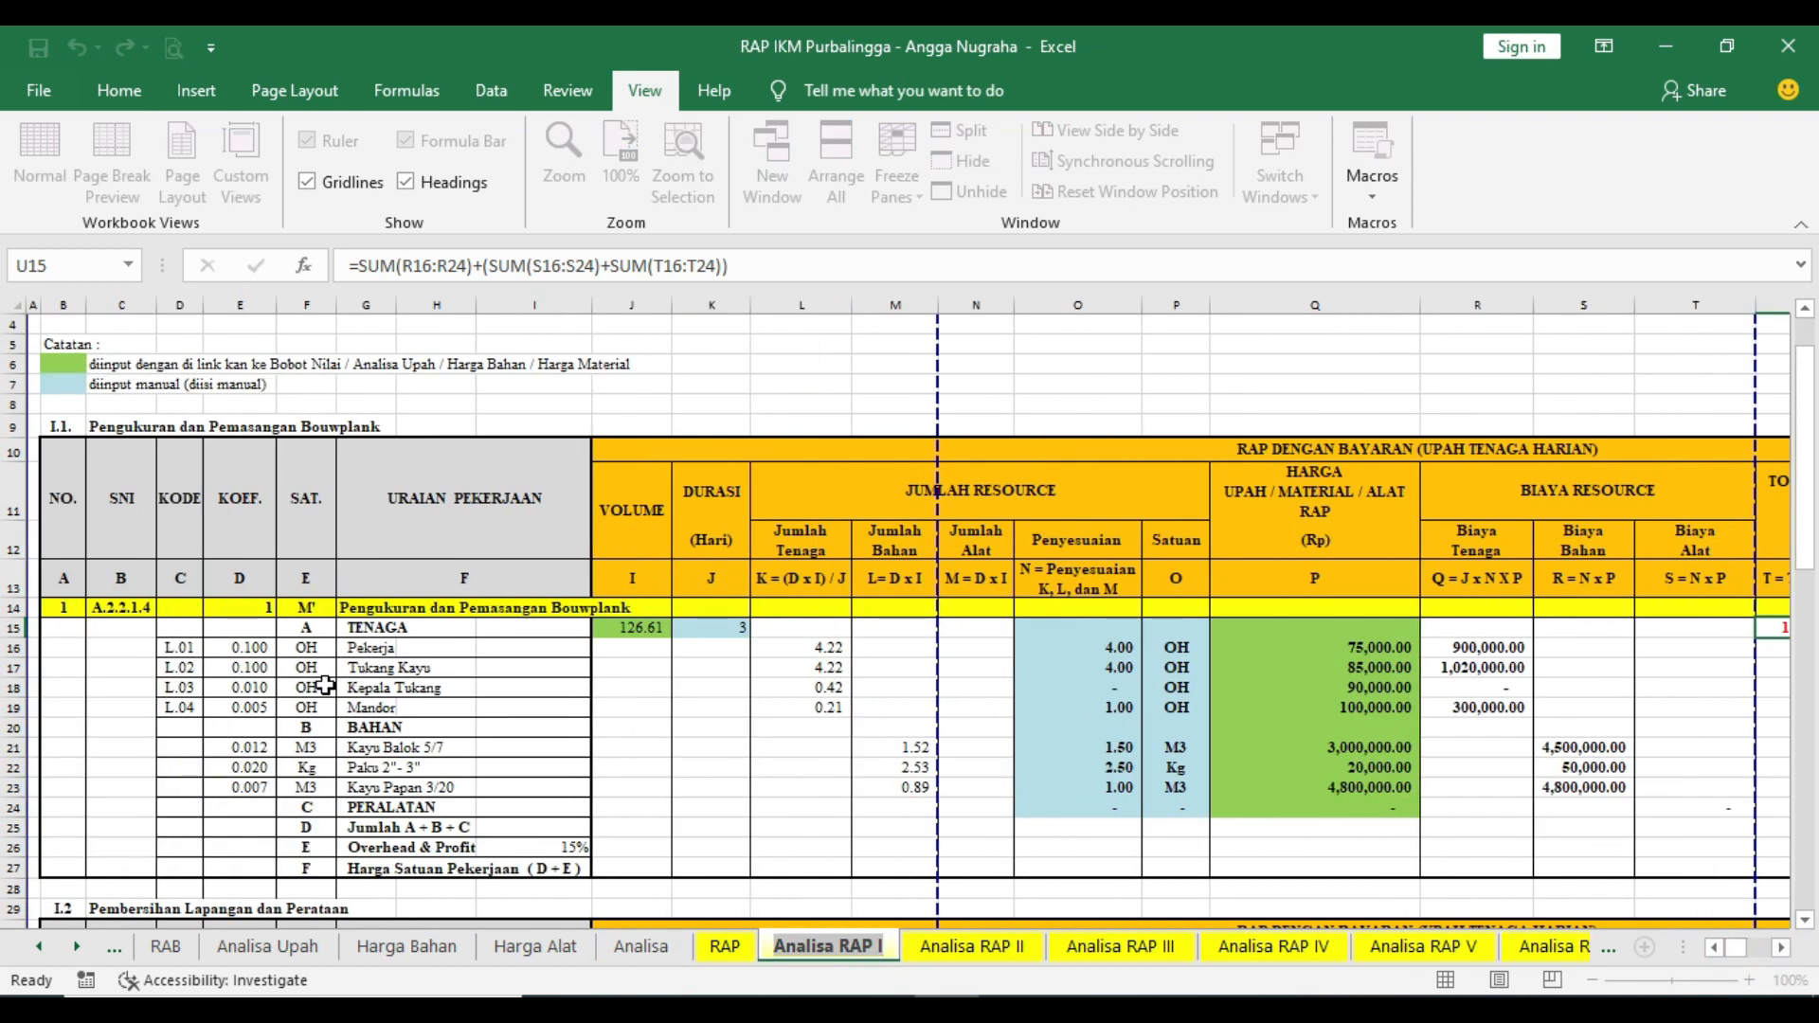
# - Review the Analisa Upah and Analisa sheets and Galian Tanah Biasa 2 m on Analisa RAP II, ending on the RAP sheet
pyautogui.click(726, 947)
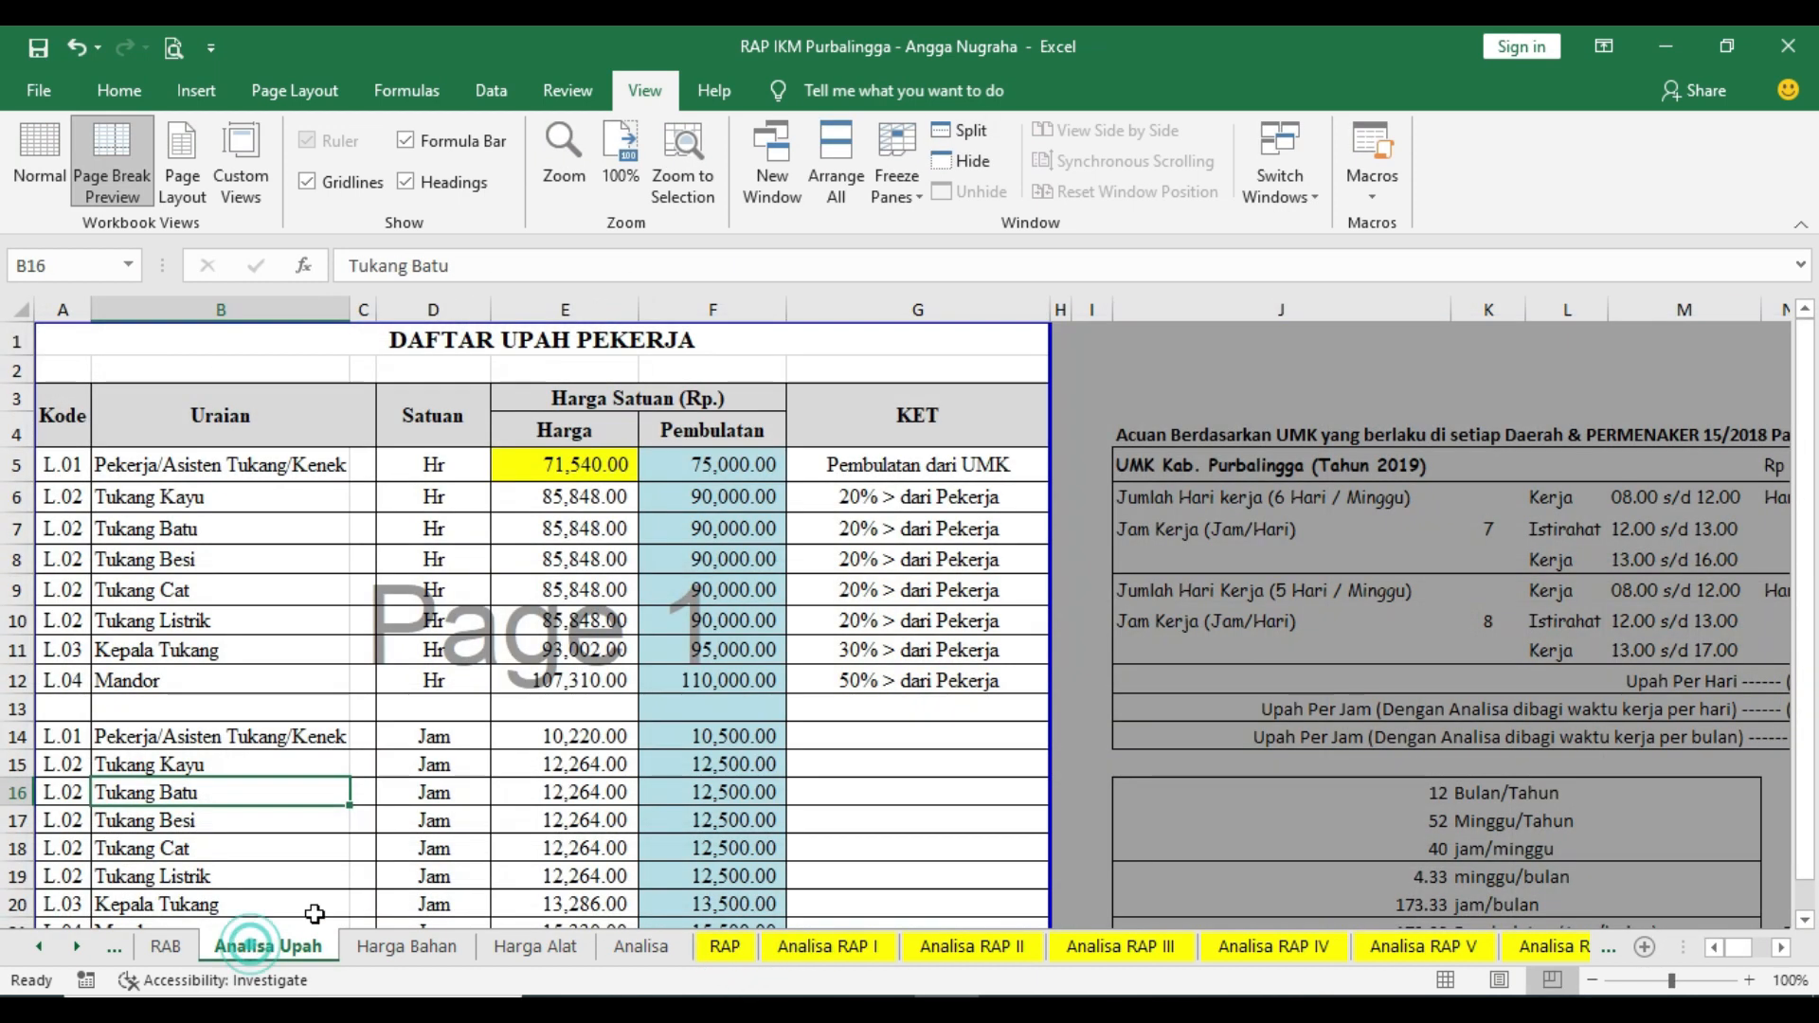
pyautogui.click(256, 946)
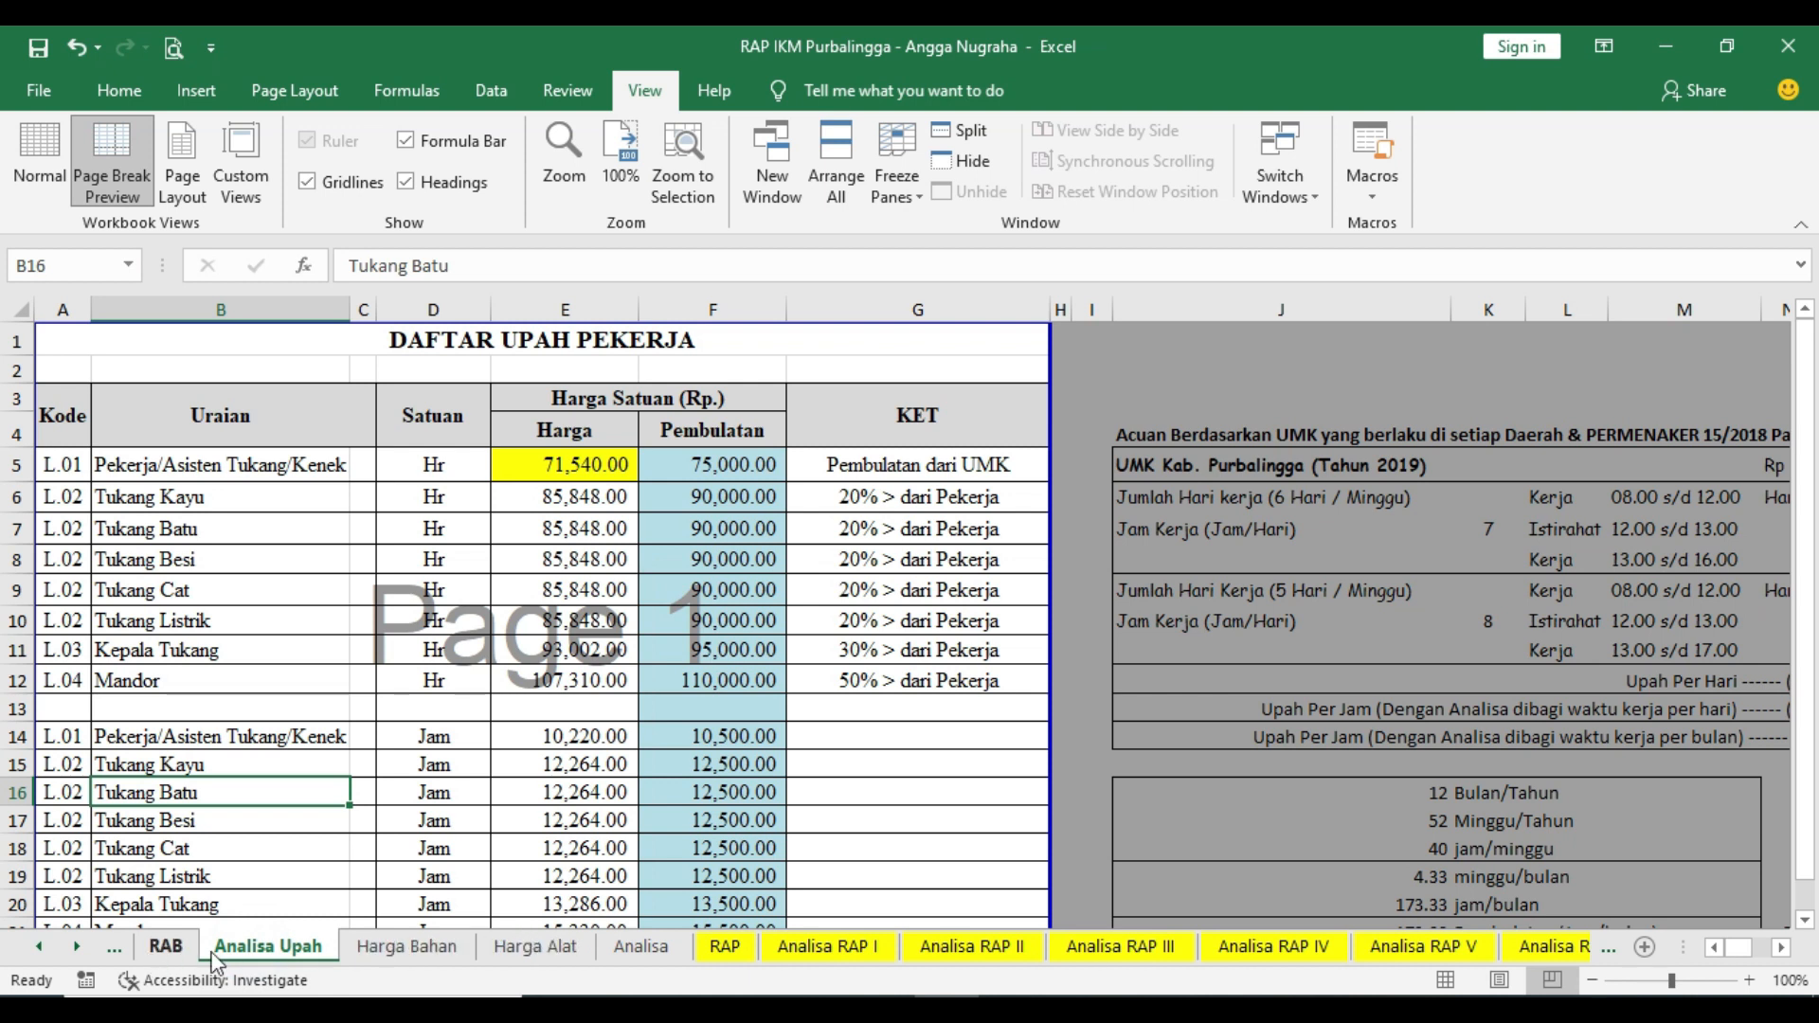
pyautogui.click(640, 946)
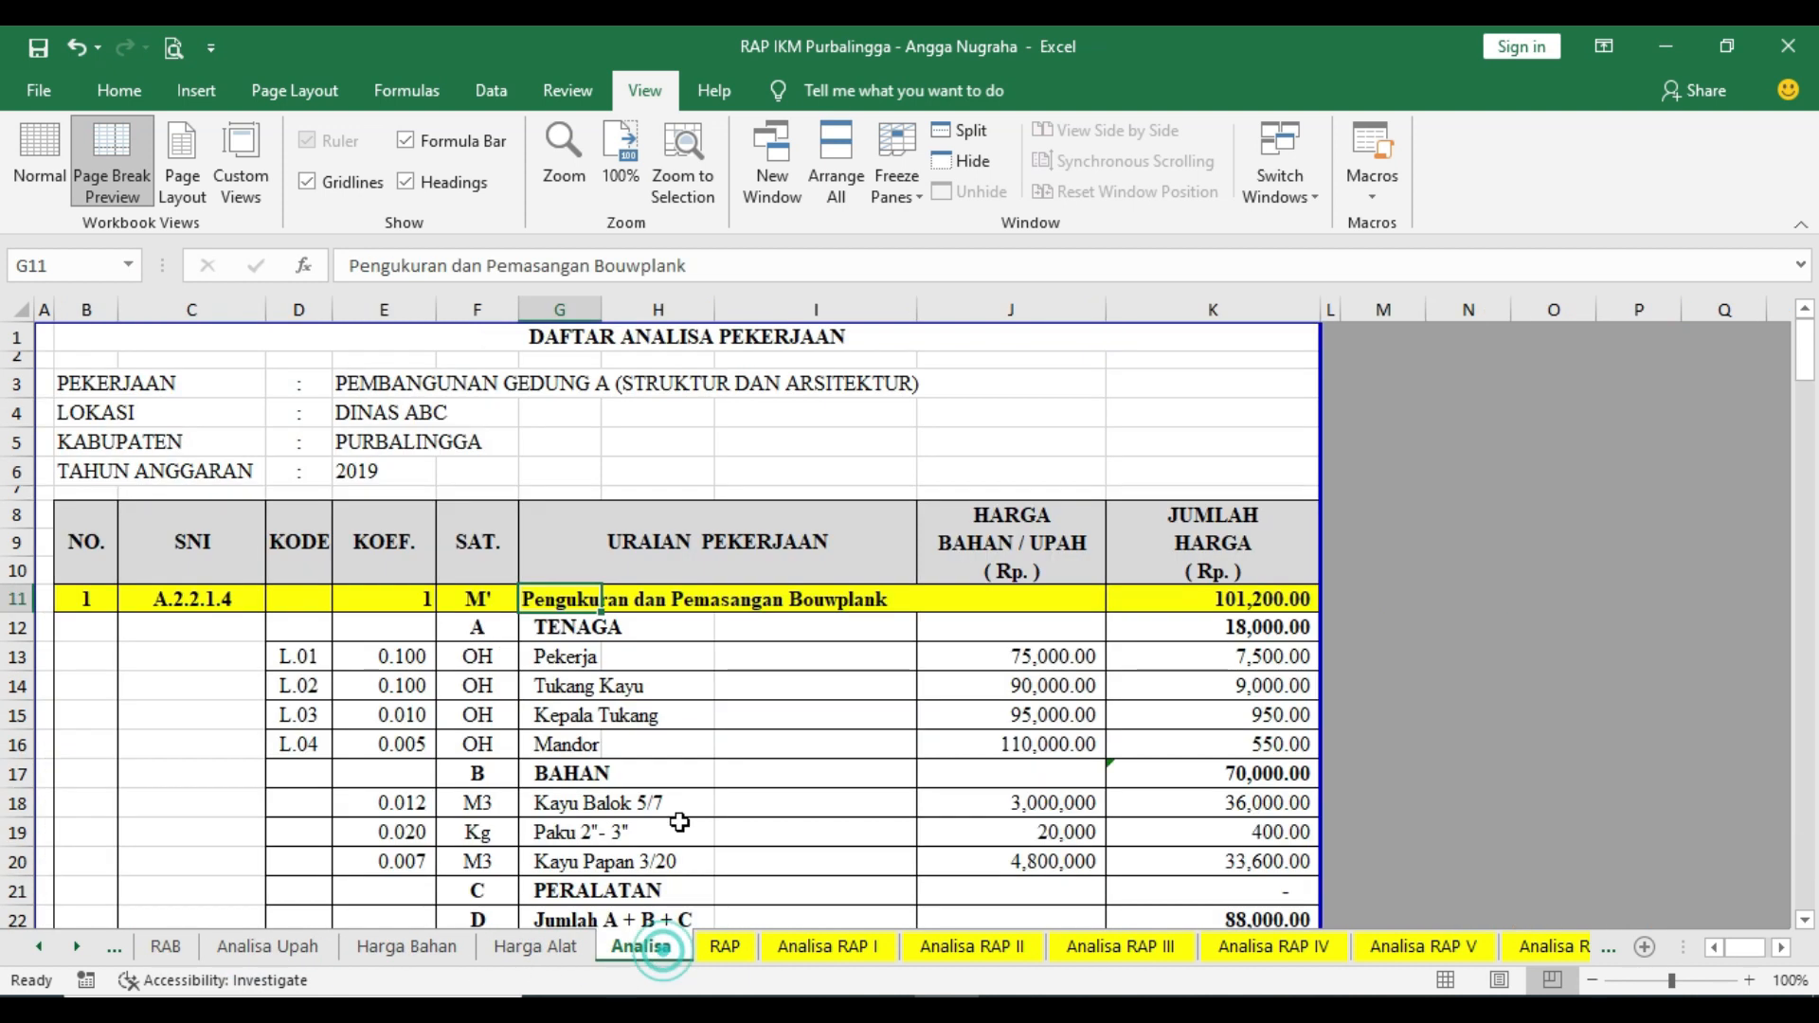
pyautogui.click(976, 947)
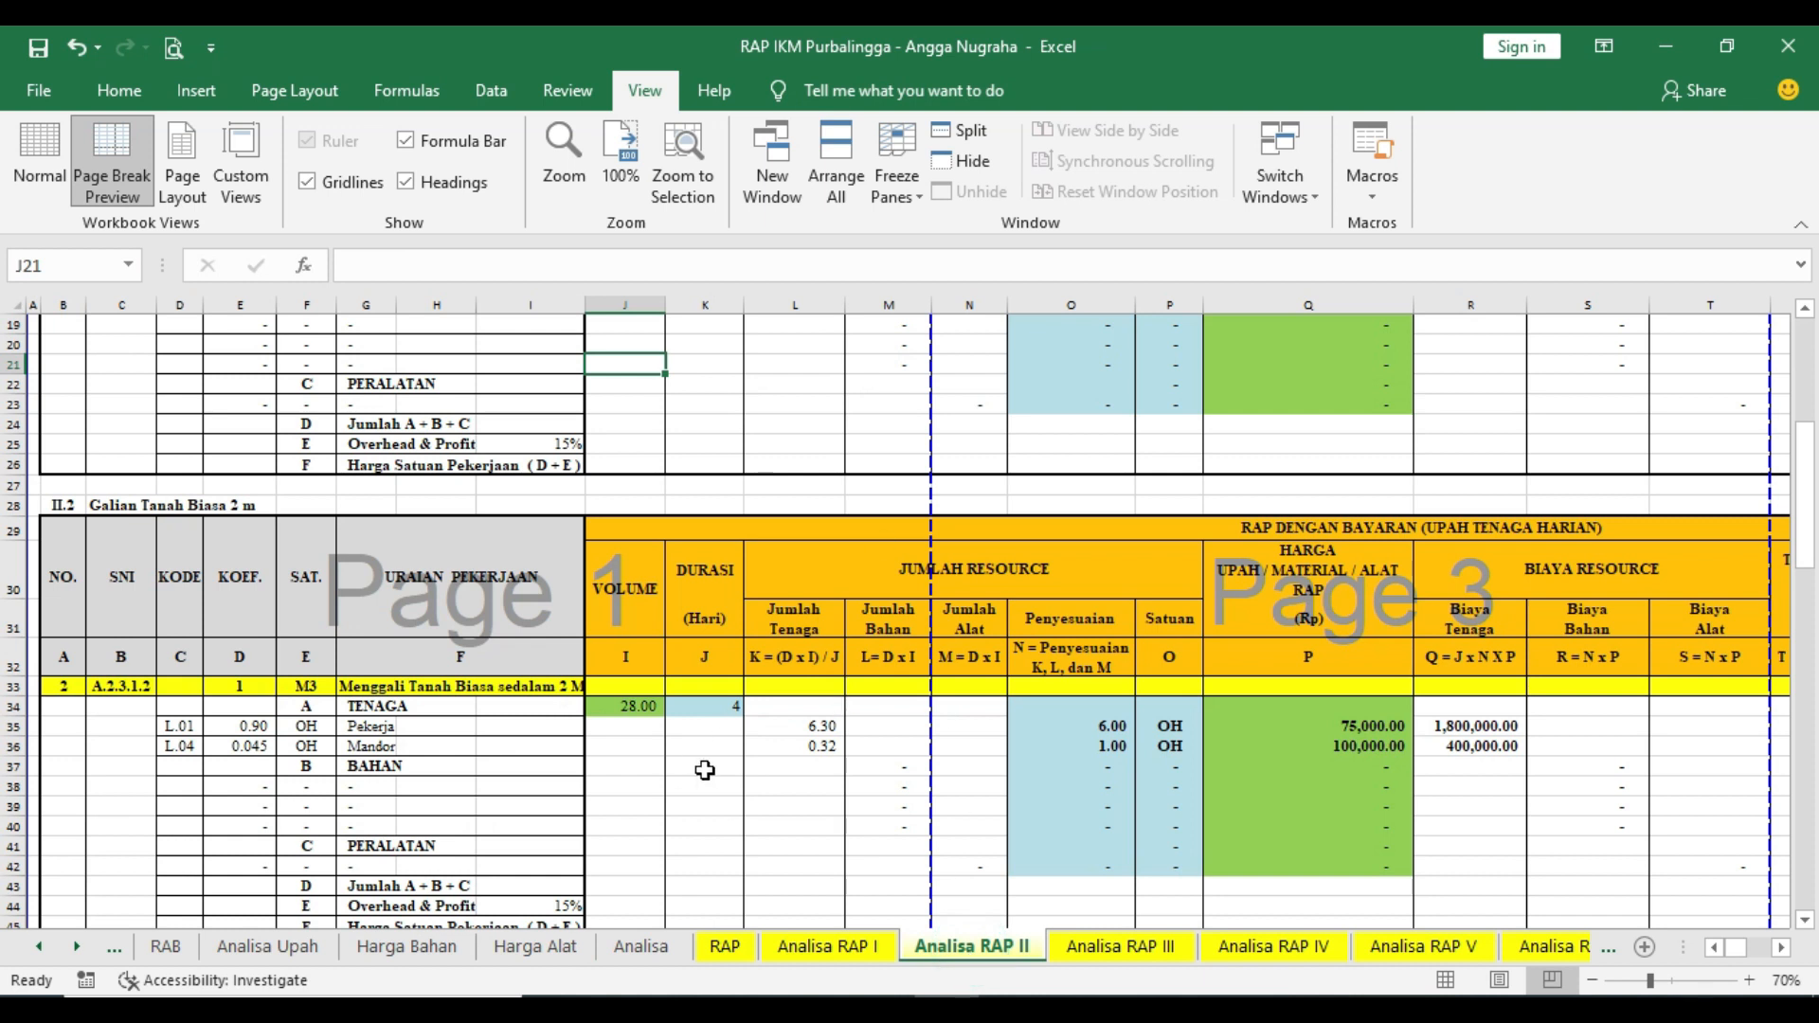
pyautogui.scroll(-1, 718, 755)
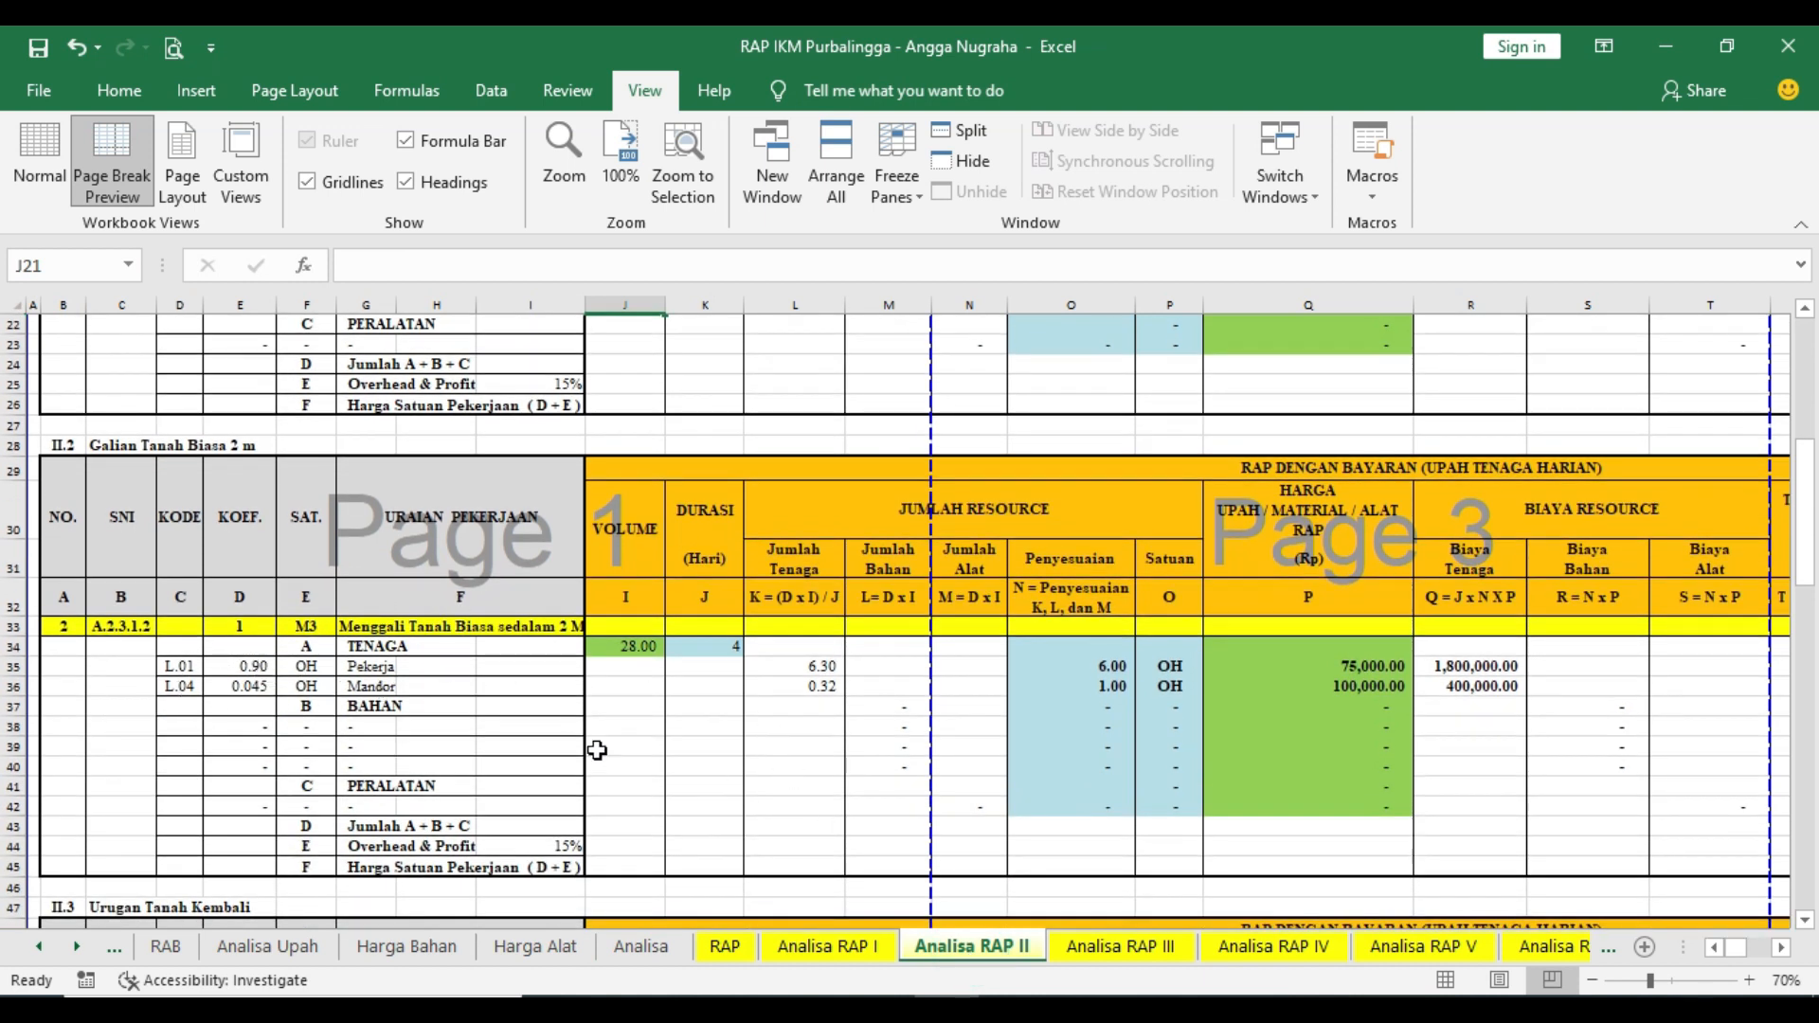
pyautogui.scroll(3, 597, 750)
pyautogui.click(721, 947)
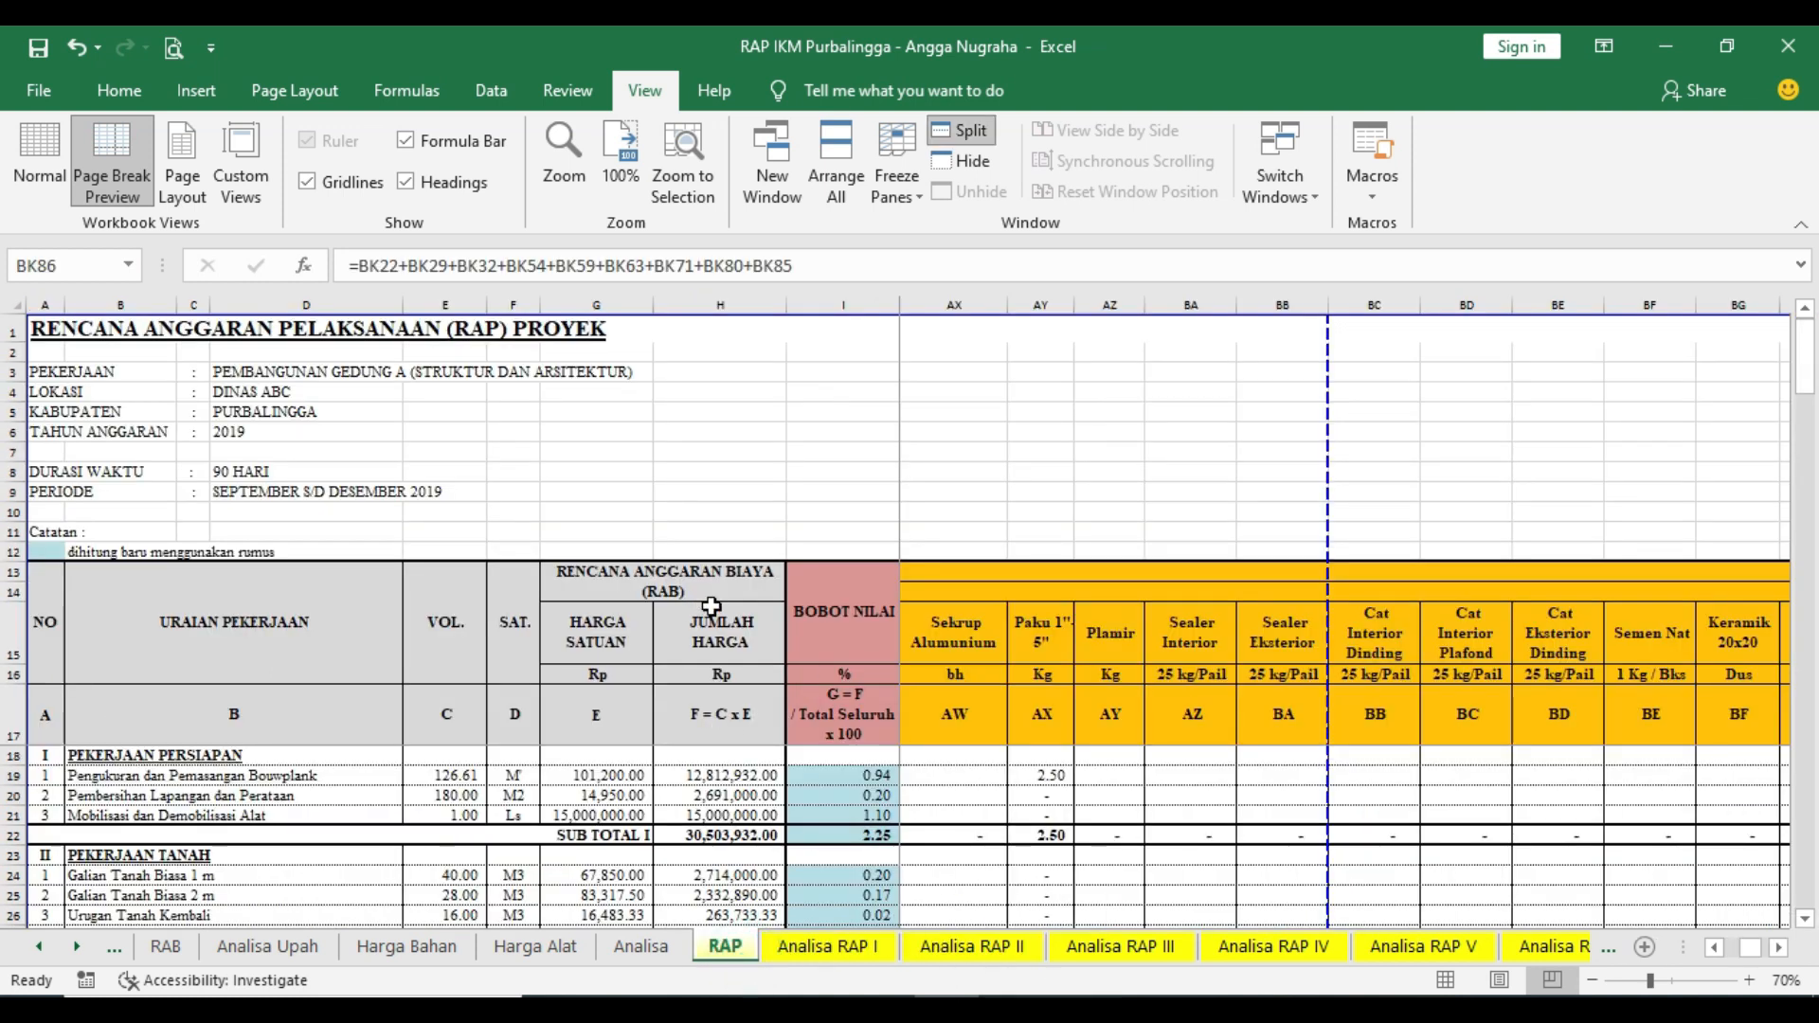
# - Switch to PowerPoint and show slide 1 with steps 1 to 3 of preparing the RAP
pyautogui.click(1077, 1008)
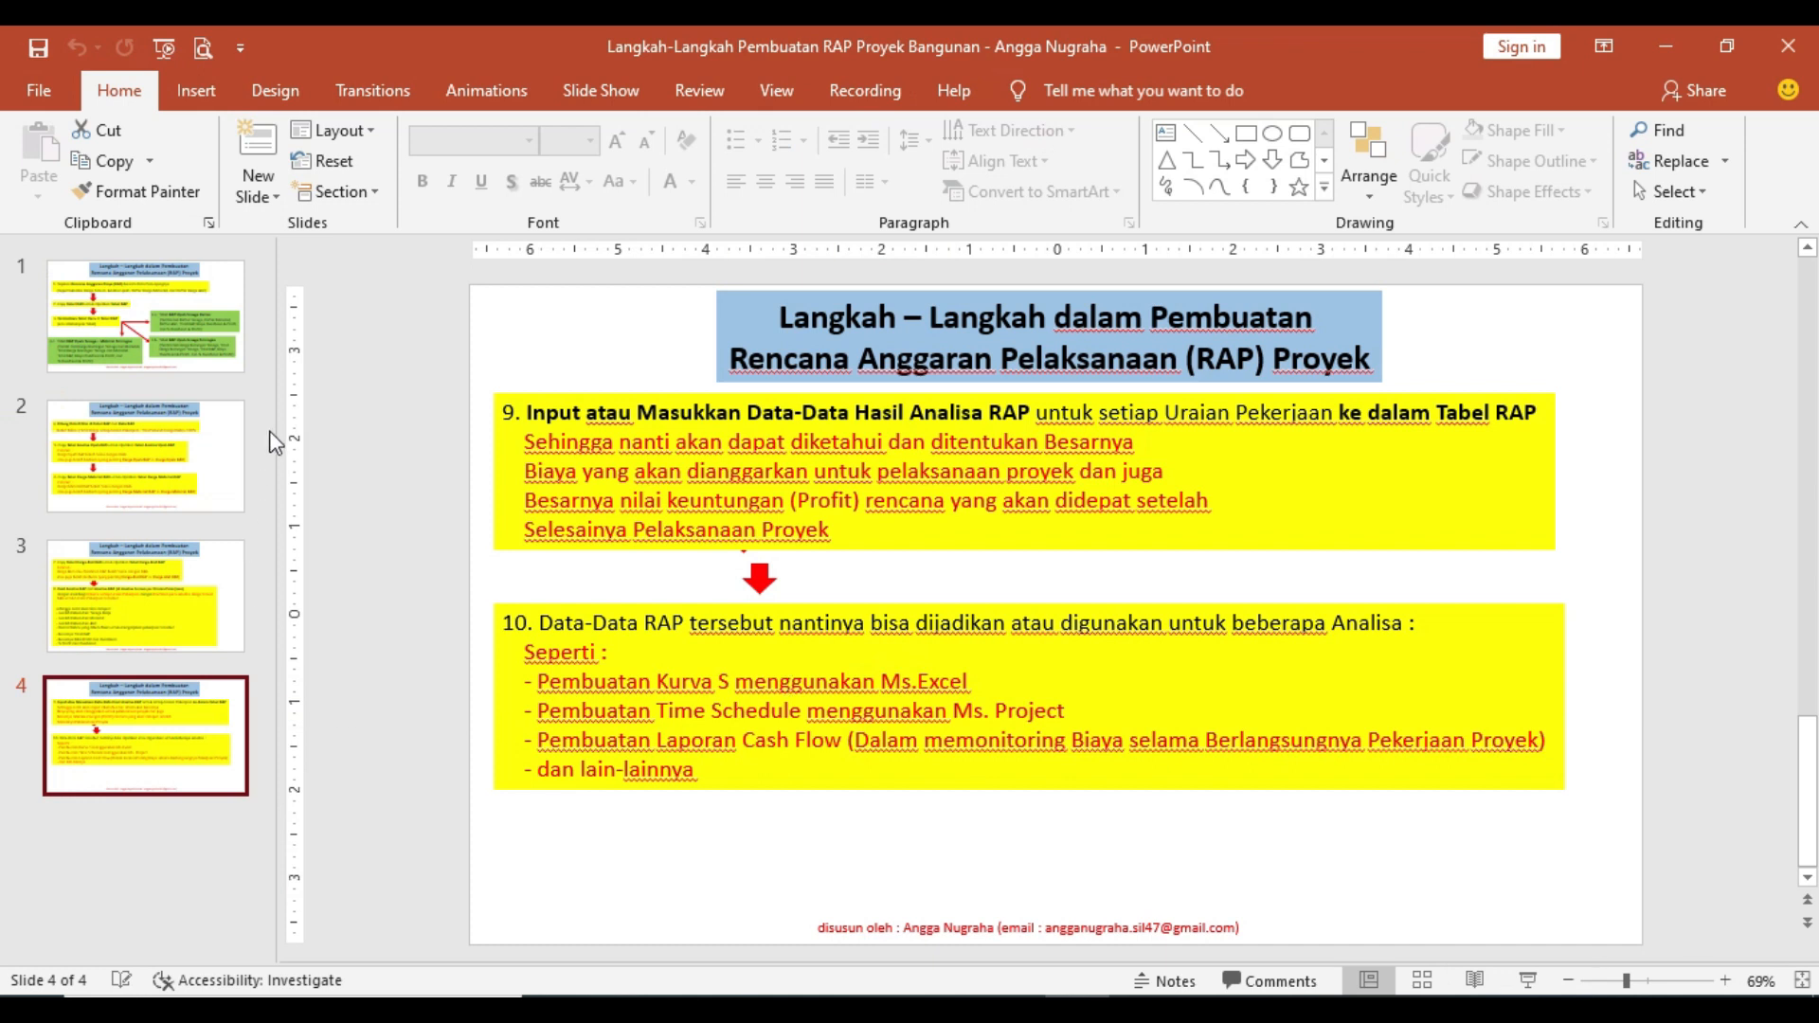
pyautogui.click(220, 328)
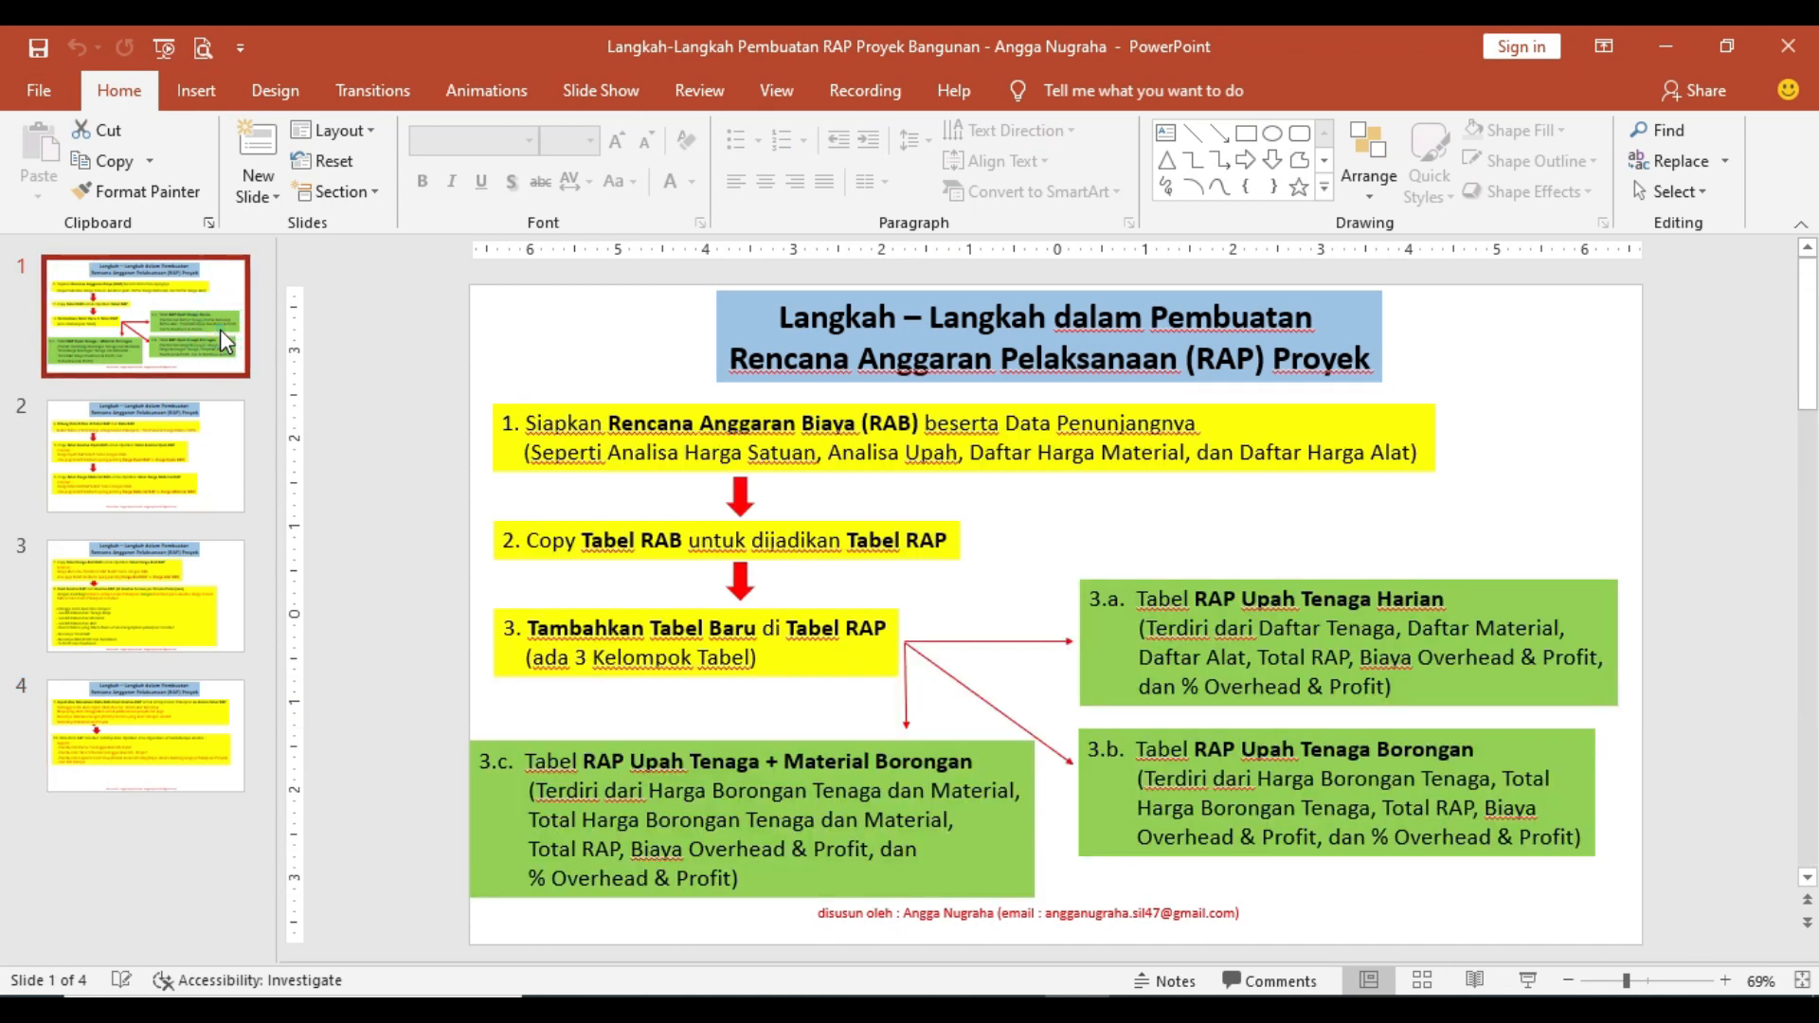